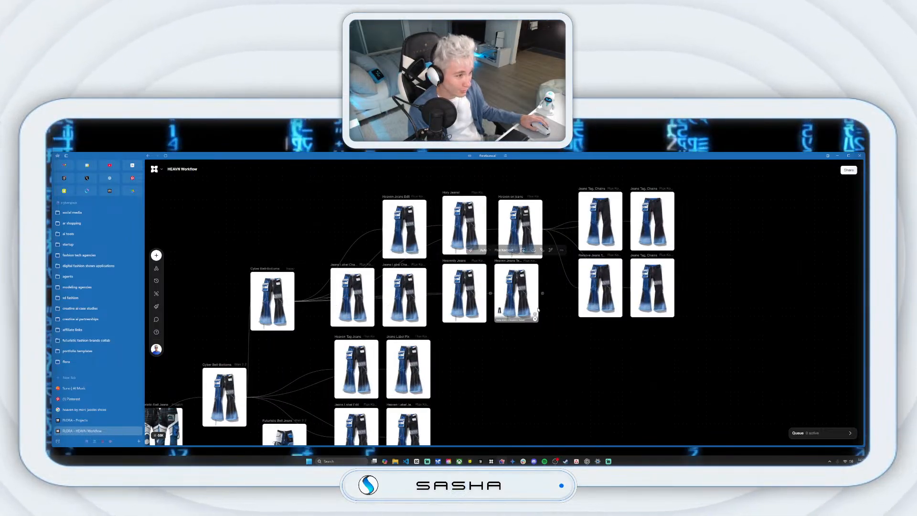
Examine the upscaled Cyber Bell-Bottoms source image full screen, hide the browser sidebar for more room, and close the preview.
scroll(407, 332, "up", 2)
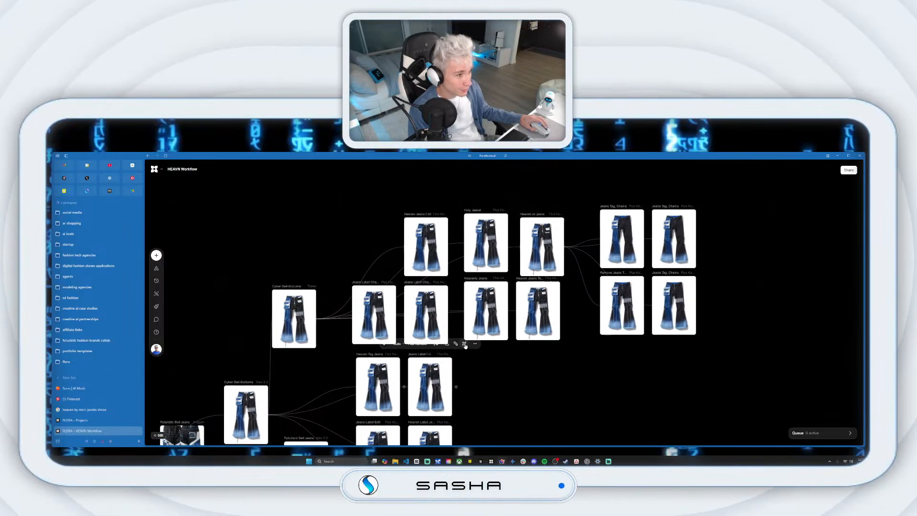
scroll(422, 302, "up", 2)
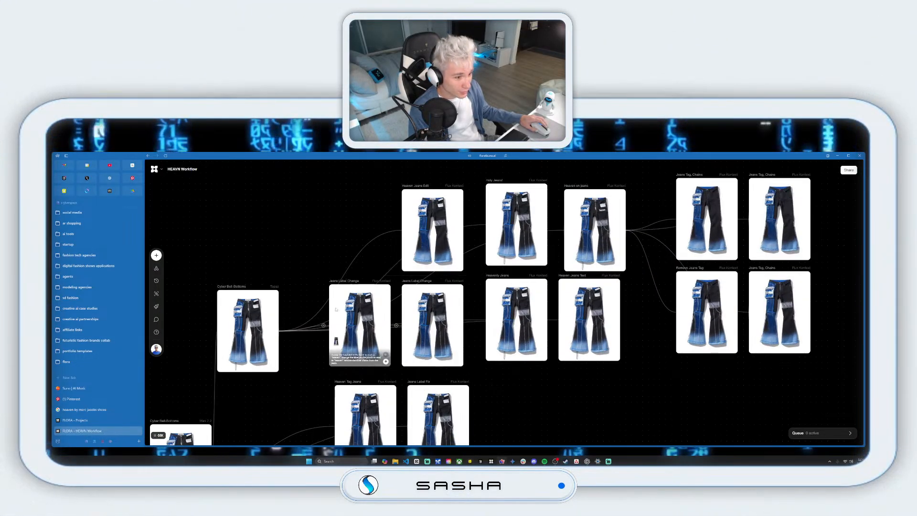
left_click_drag(290, 344, 381, 311)
mouse_move(462, 284)
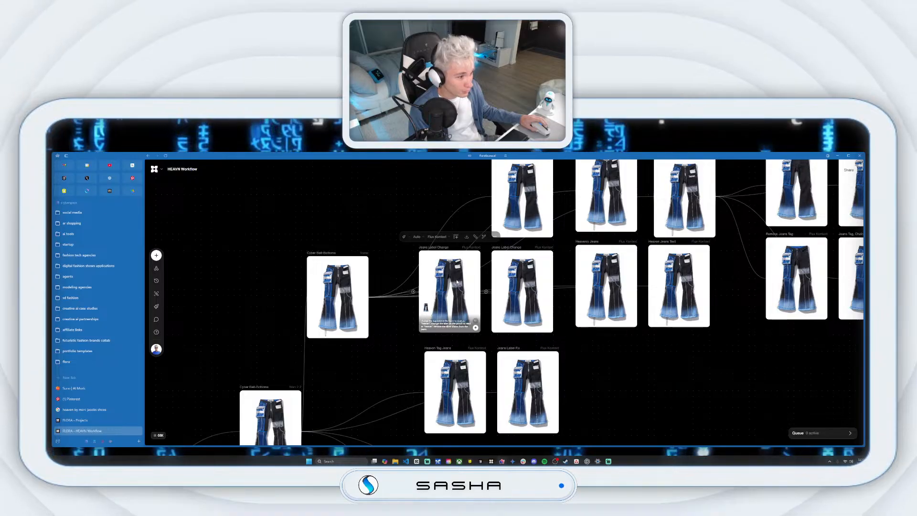
scroll(462, 284, "up", 1)
scroll(462, 283, "up", 3)
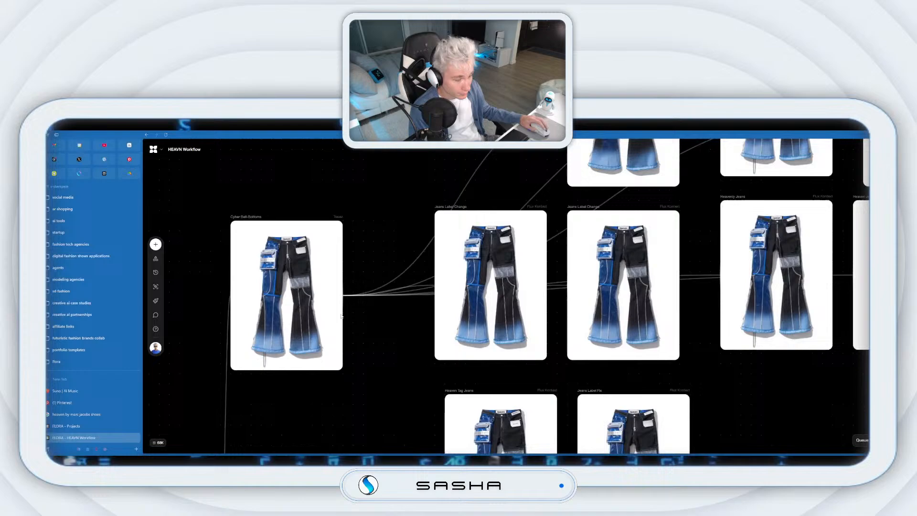
left_click(323, 258)
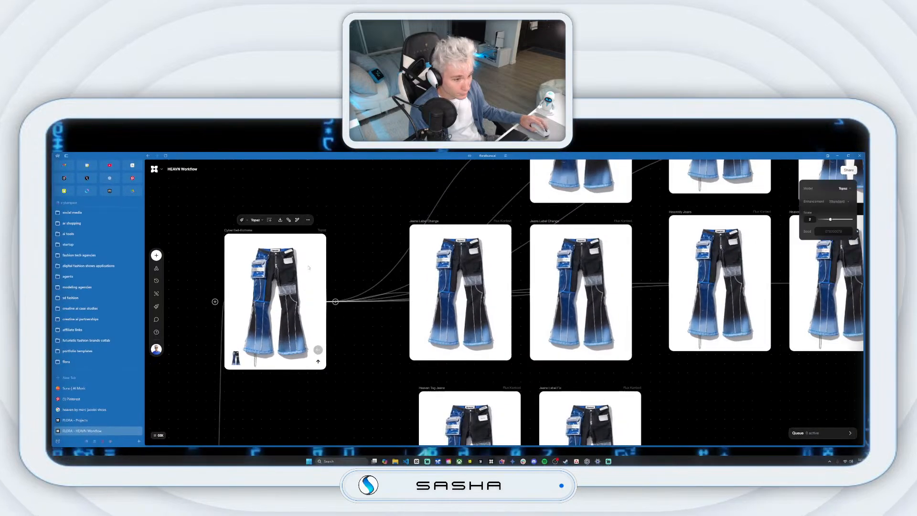
left_click(323, 233)
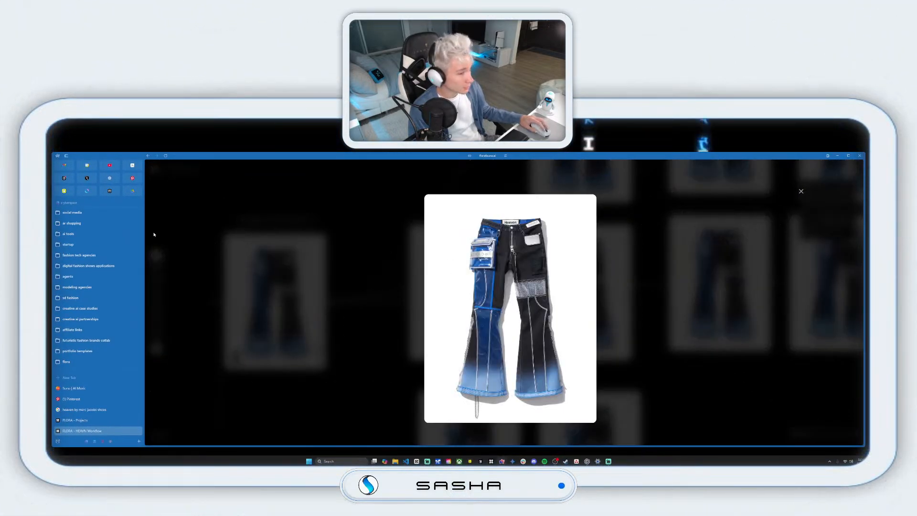
left_click(66, 156)
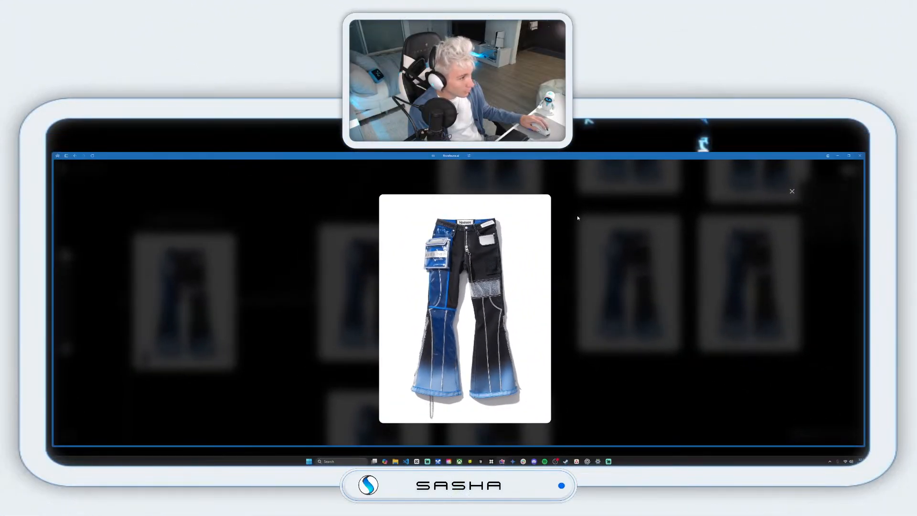
left_click(792, 191)
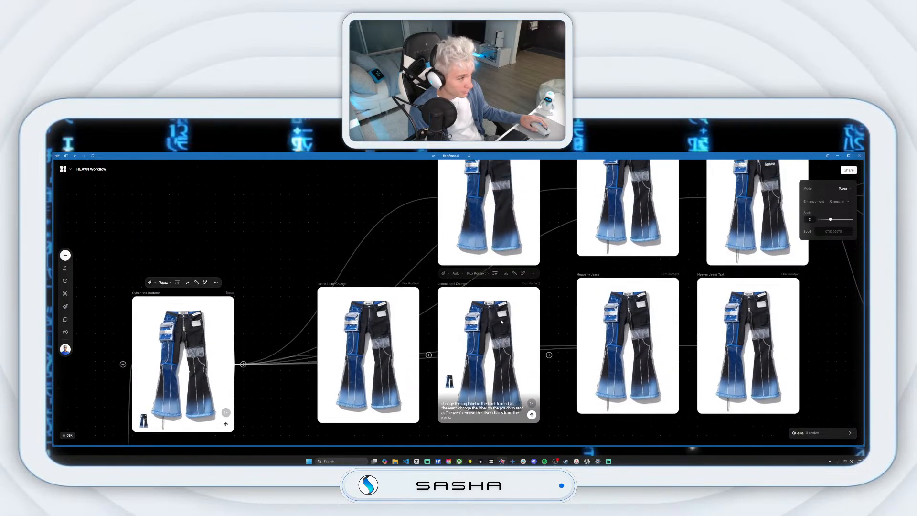
Examine the Heaven Jeans Edit image made with Flux Kontext full screen, then return to the canvas.
scroll(518, 229, "up", 2)
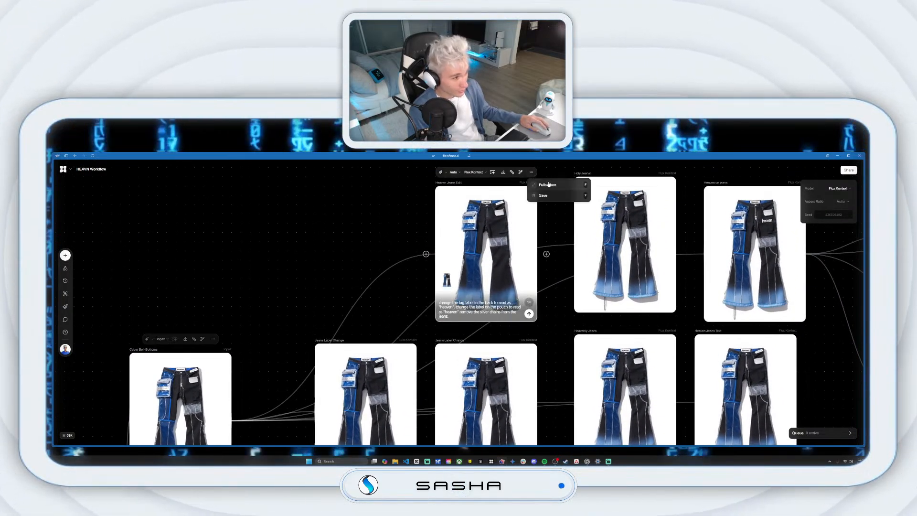
left_click(548, 185)
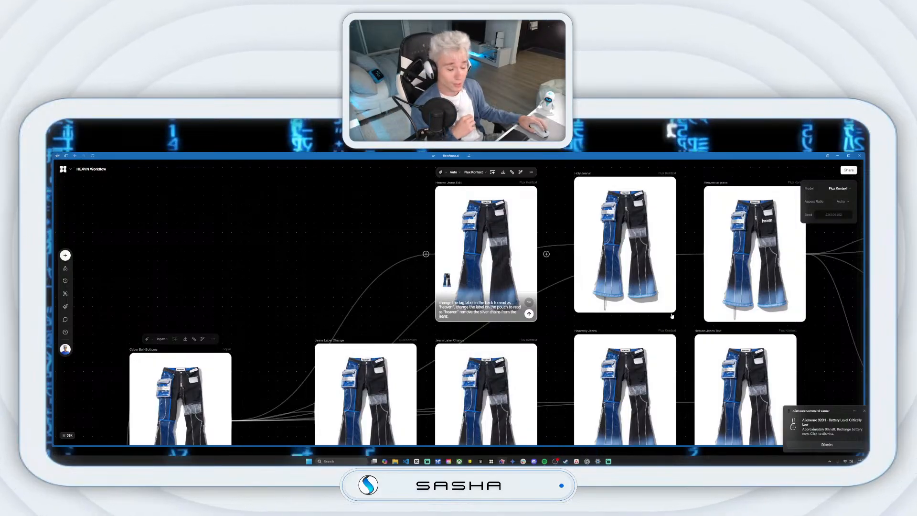
Move the Cyber Bell-Bottoms block farther away from its Jeans Label Change outputs to free up space between them.
left_click_drag(294, 303, 424, 254)
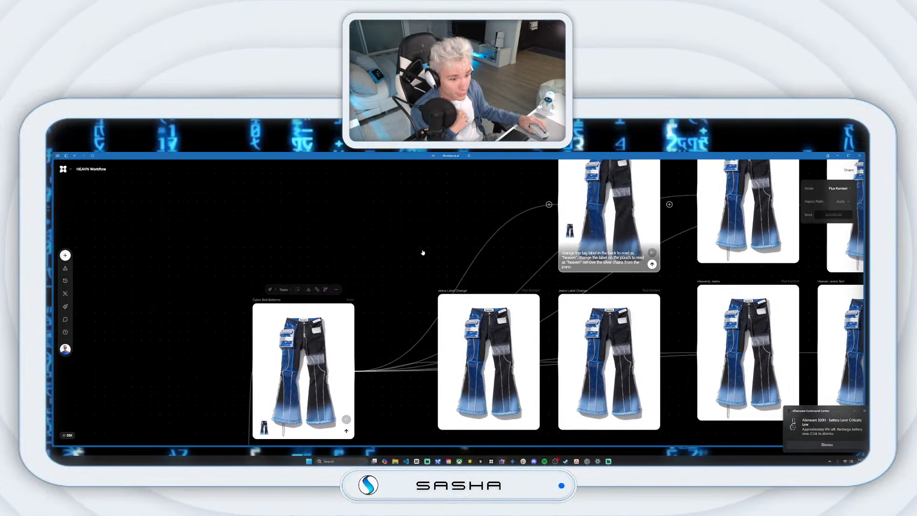
left_click_drag(416, 357, 415, 301)
left_click_drag(358, 309, 375, 323)
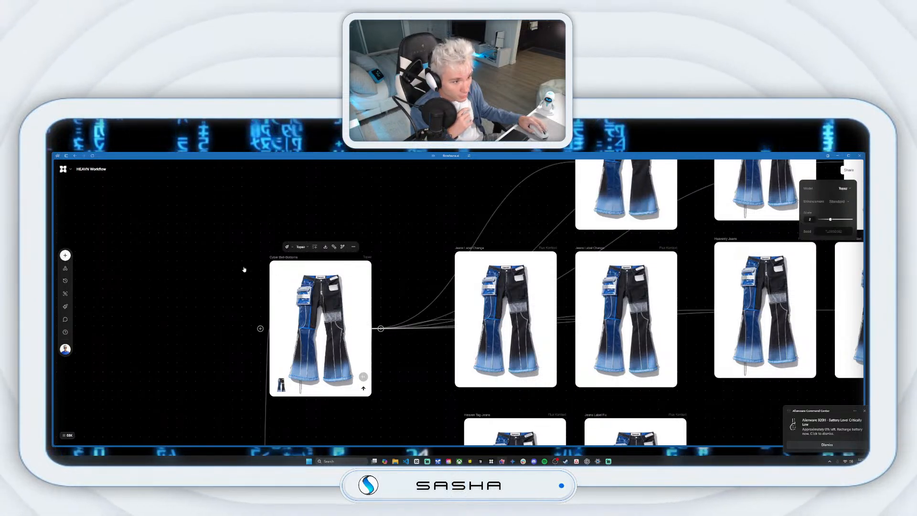
left_click_drag(321, 273, 256, 283)
Branch a new image block from the Cyber Bell-Bottoms output so that it uses the jeans as its reference.
left_click_drag(316, 322, 325, 305)
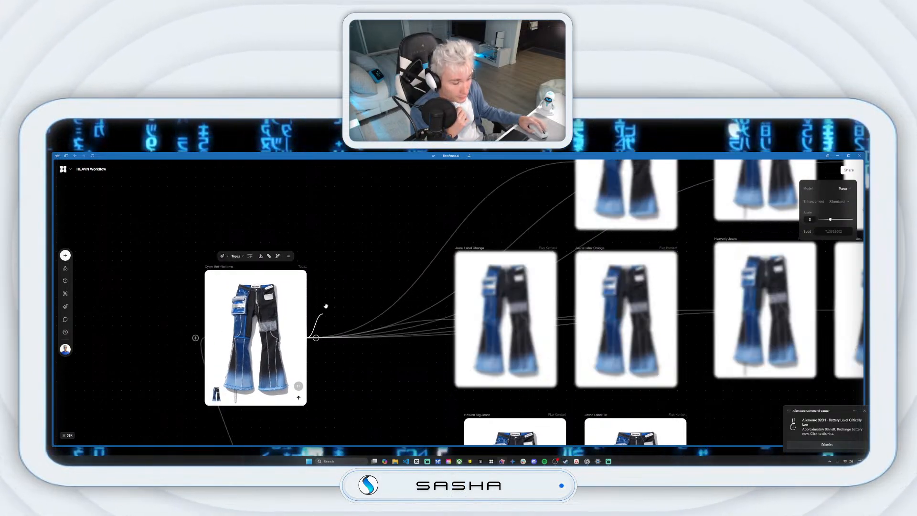
left_click_drag(323, 207, 324, 200)
left_click(341, 189)
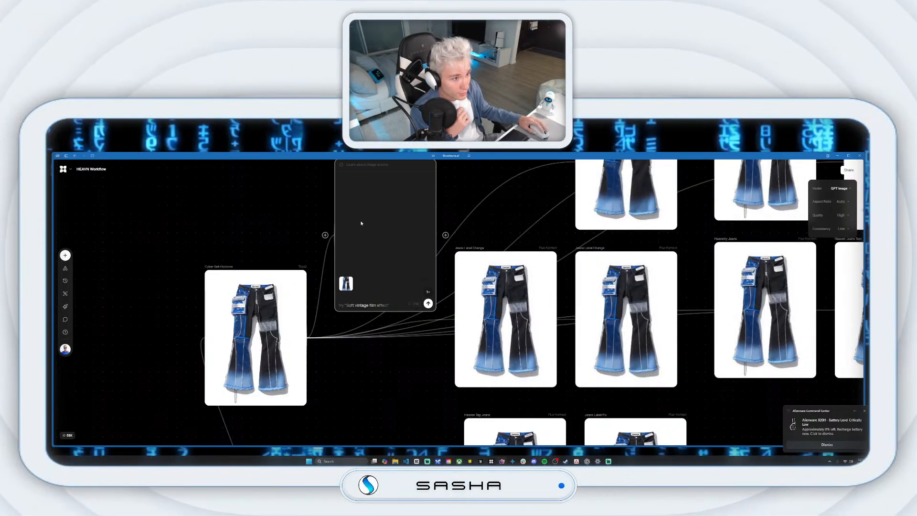
Set the new image block's model to Nano Banana and place the block higher on the canvas, above the source jeans.
left_click(387, 189)
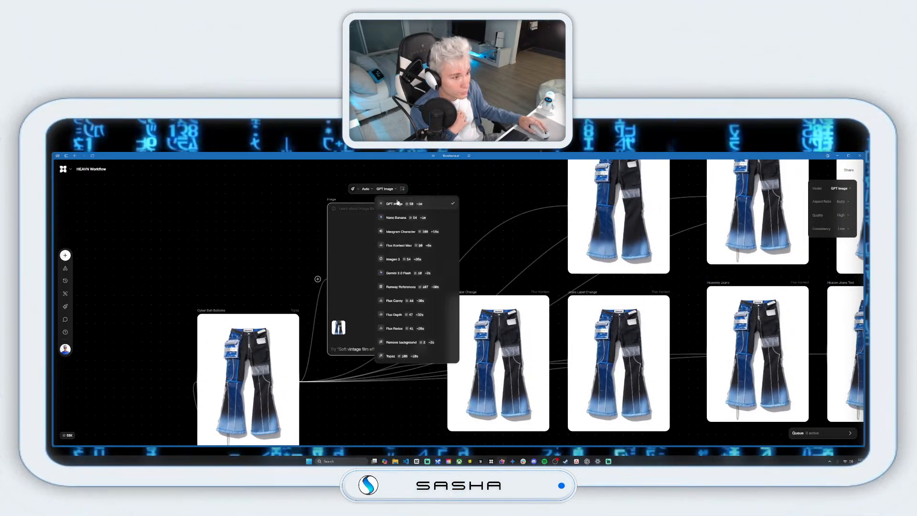
left_click(410, 215)
left_click_drag(335, 207, 253, 185)
left_click(296, 166)
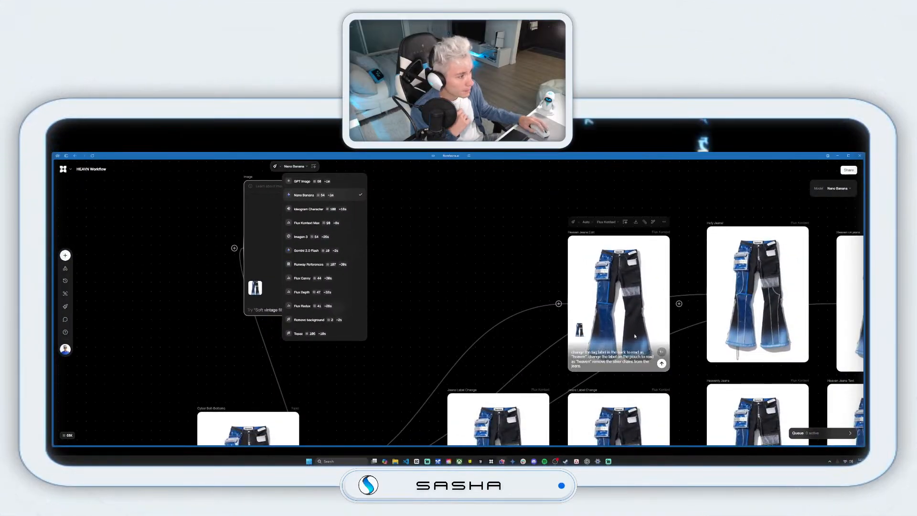
Copy the Heaven Jeans Edit prompt into the new block: back tag and pouch labels reading "heaven", silver chains removed from the jeans.
left_click(613, 358)
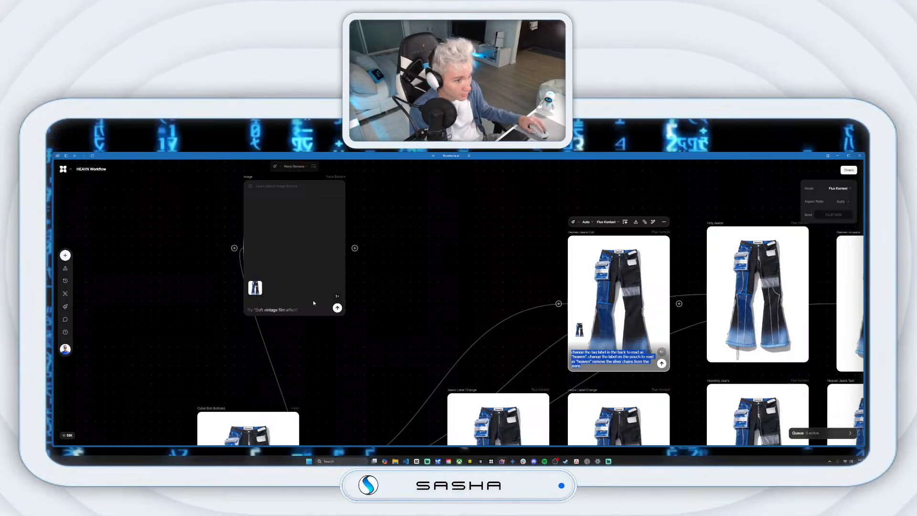
left_click(277, 310)
type("change the tag label in the back to read as \"heaven\". change the label on the pouch to read as \"heaven\" remove the silver chains from the jeans.")
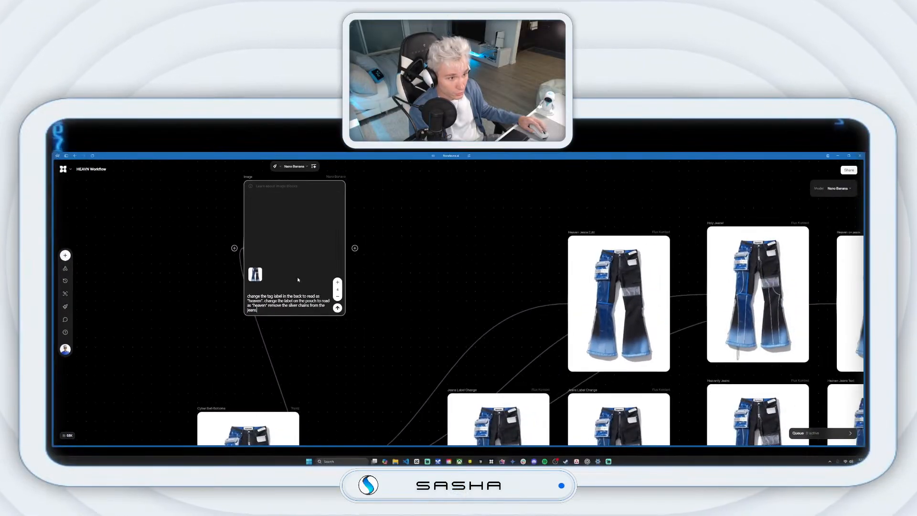
Reposition the Nano Banana block in the empty area above the source jeans and generate four variations from its prompt.
left_click_drag(319, 271, 372, 325)
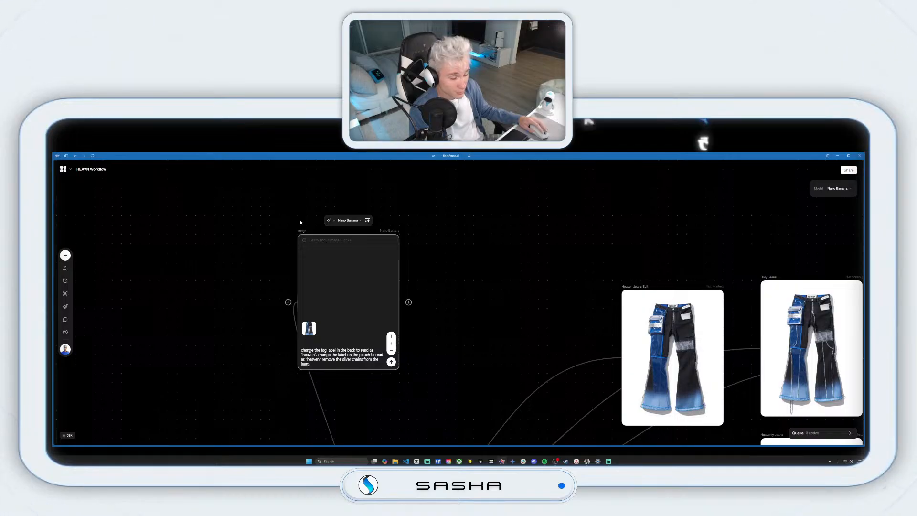
left_click_drag(300, 231, 301, 184)
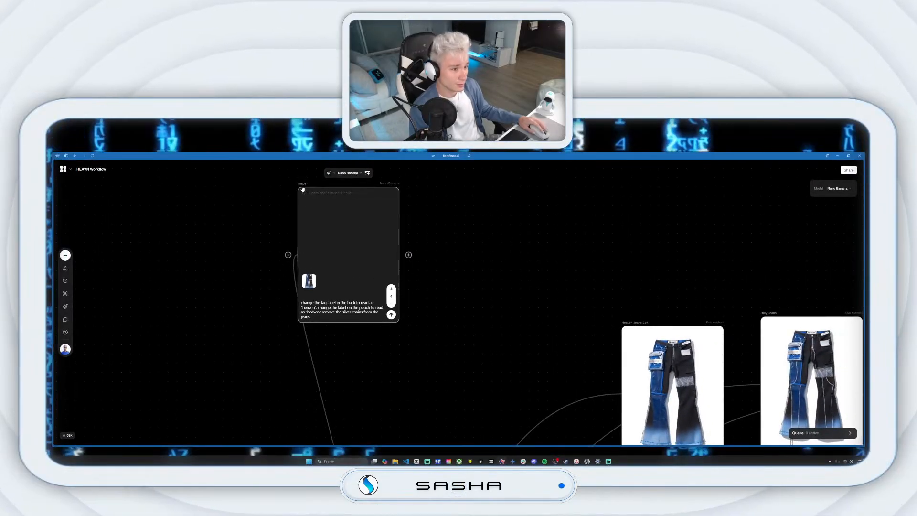
left_click_drag(301, 185, 208, 223)
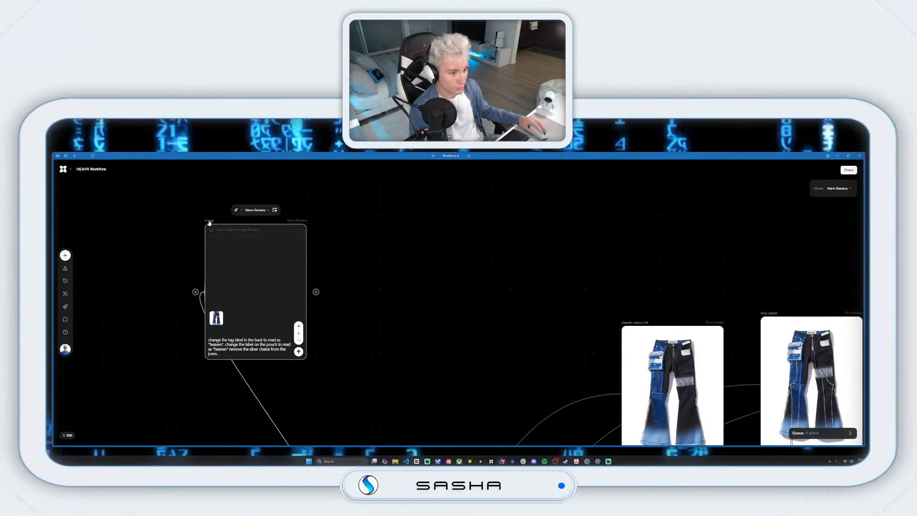
left_click(298, 352)
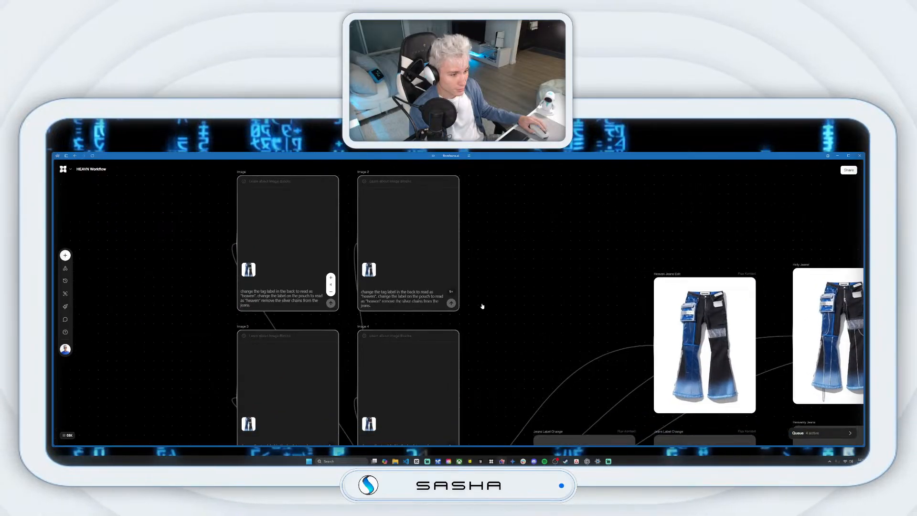
Select all four Nano Banana image blocks and move them up together, clear of the Cyber Bell-Bottoms block.
scroll(530, 308, "down", 2)
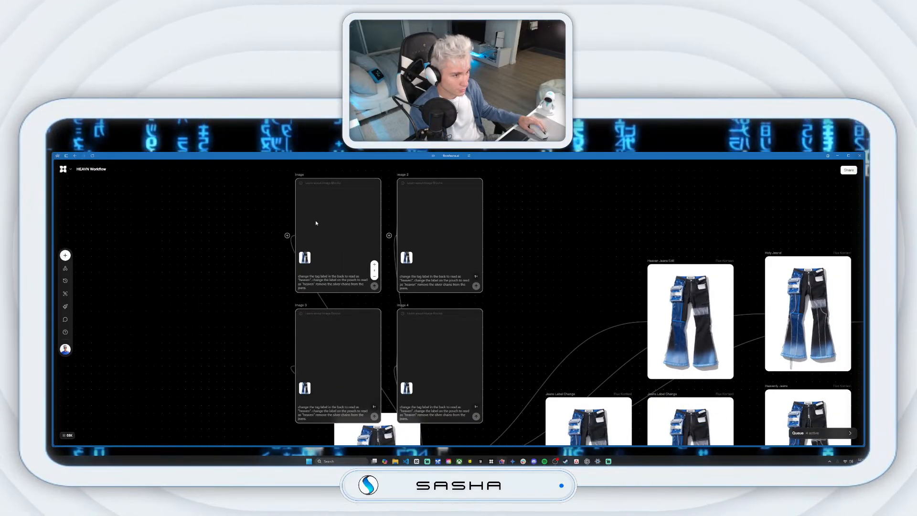
left_click_drag(276, 171, 493, 378)
left_click_drag(450, 335, 481, 259)
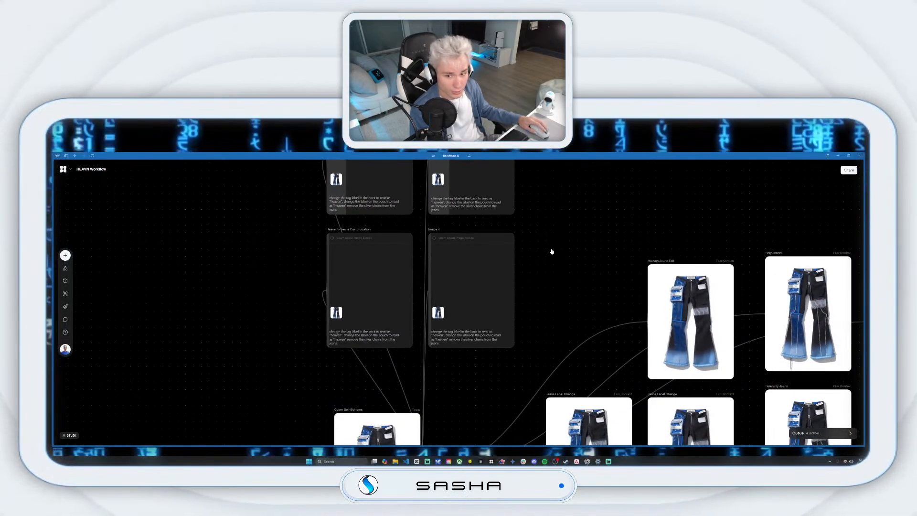
Examine the first Nano Banana Heaven Jeans Edit result full screen, checking its labels and chains, and close the preview.
scroll(549, 291, "up", 5)
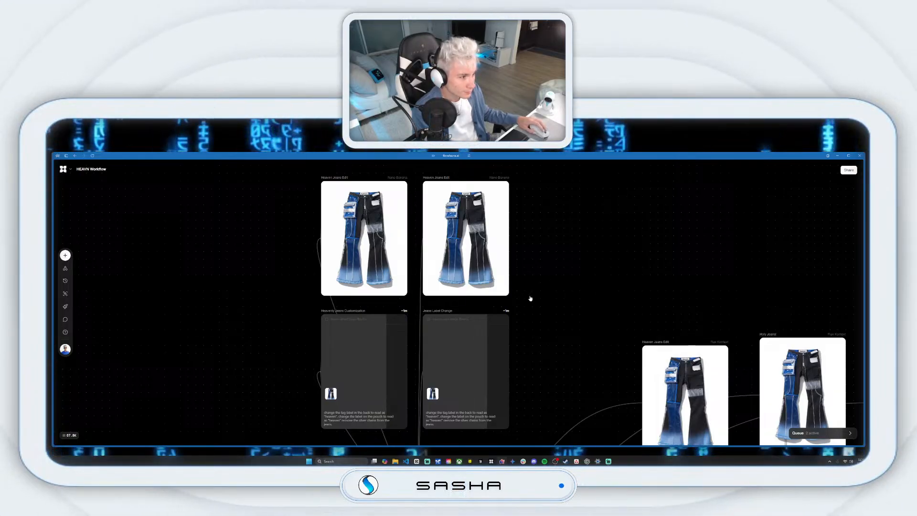
left_click(387, 225)
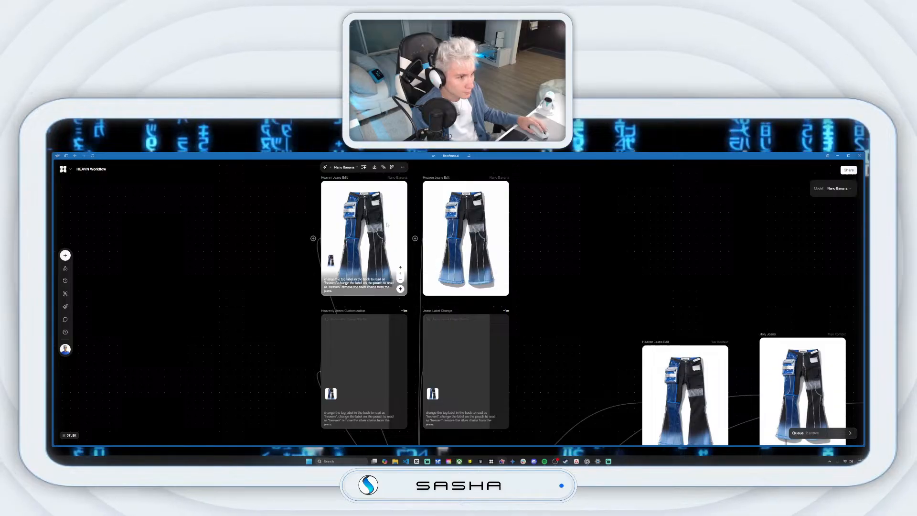
left_click(420, 179)
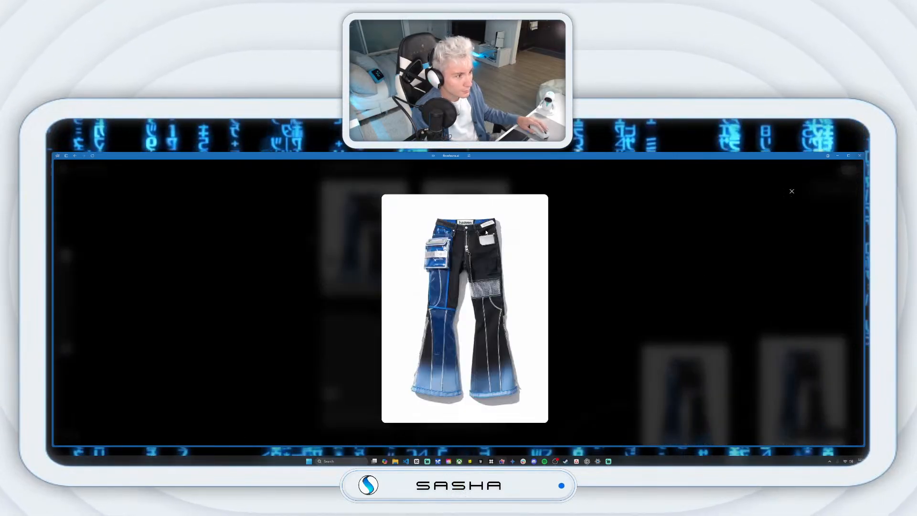
left_click(791, 191)
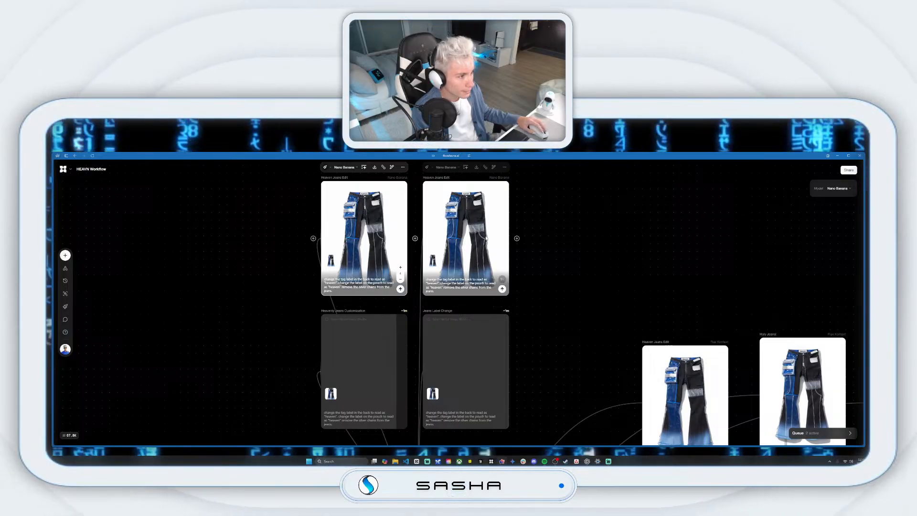
Compare the lower two Nano Banana results and examine the Heavenly Jeans Customization image full screen, then close the preview.
left_click_drag(512, 358, 532, 303)
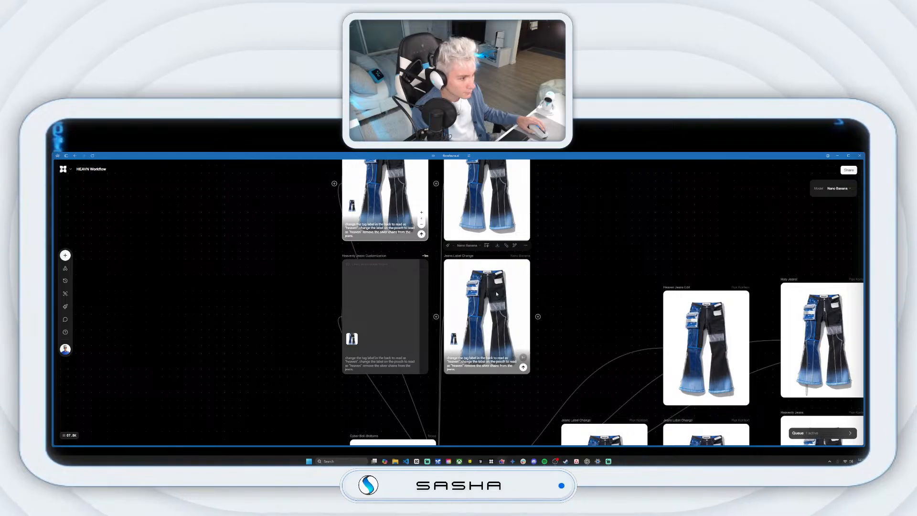
scroll(515, 293, "up", 1)
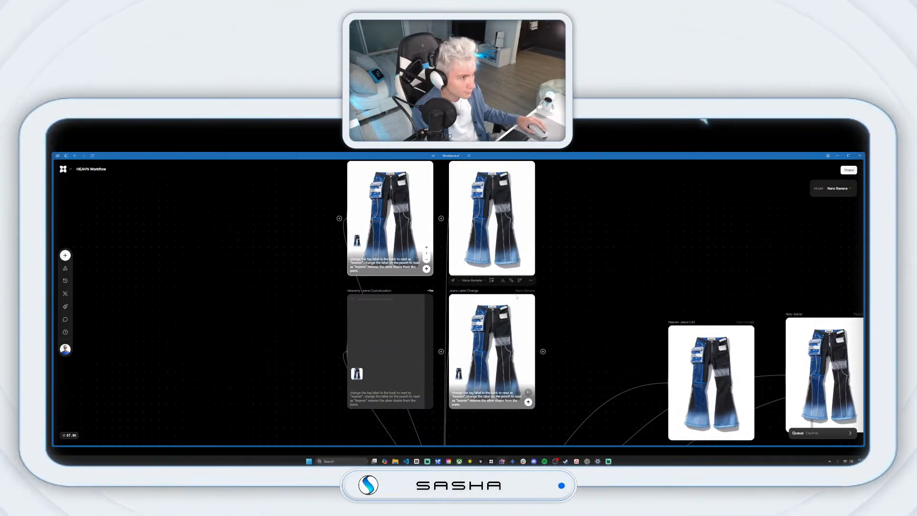
scroll(515, 333, "down", 1)
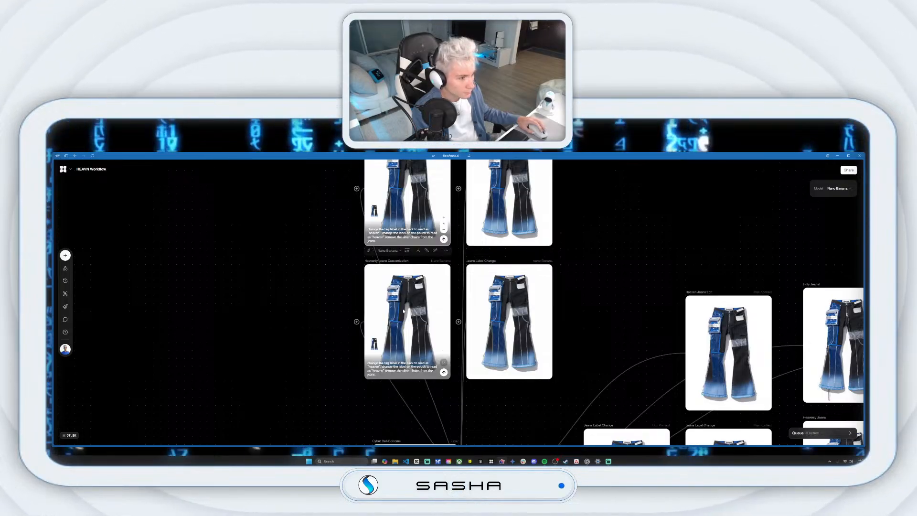
left_click(447, 249)
left_click(462, 264)
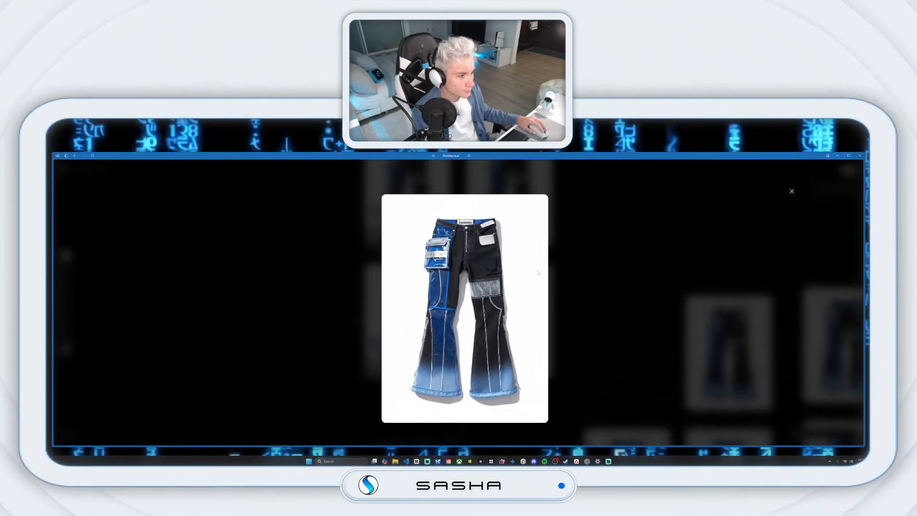
left_click(792, 192)
Move the Cyber Bell-Bottoms source block well to the left of the Nano Banana results so its connections fan out clearly.
scroll(578, 303, "down", 3)
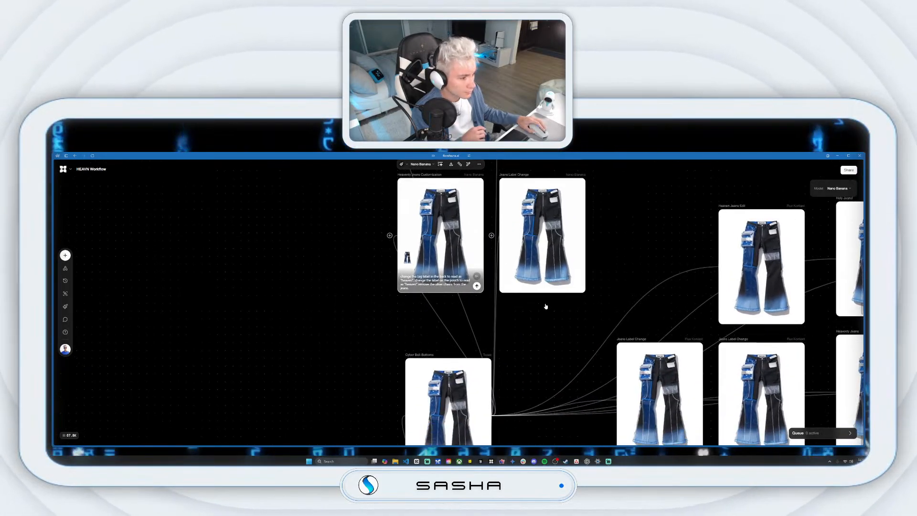
left_click_drag(446, 349, 173, 326)
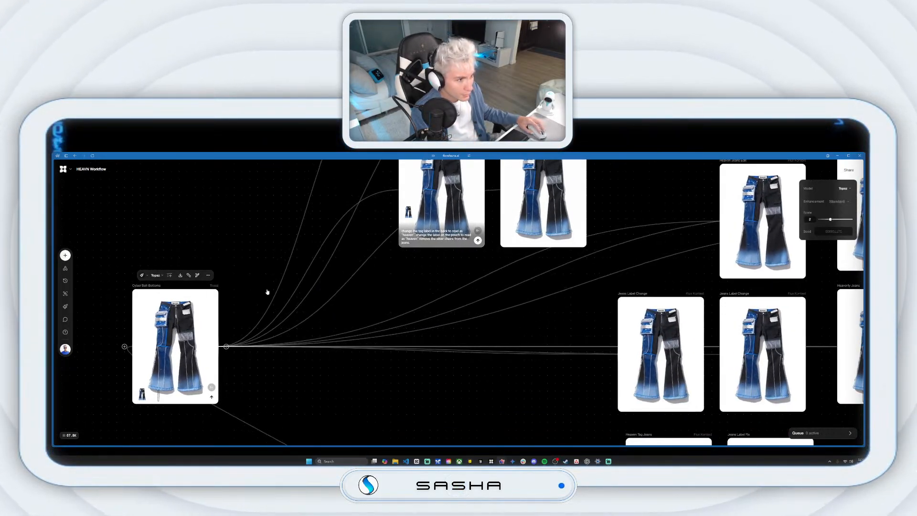
scroll(268, 292, "up", 5)
scroll(441, 260, "down", 3)
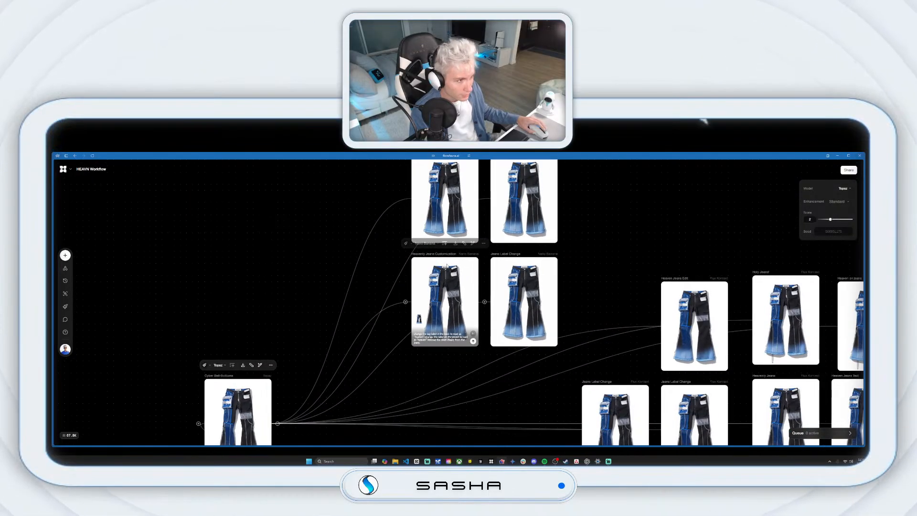
Select the four Nano Banana result blocks and move them together to the upper left of the Cyber Bell-Bottoms block.
left_click_drag(414, 188, 537, 331)
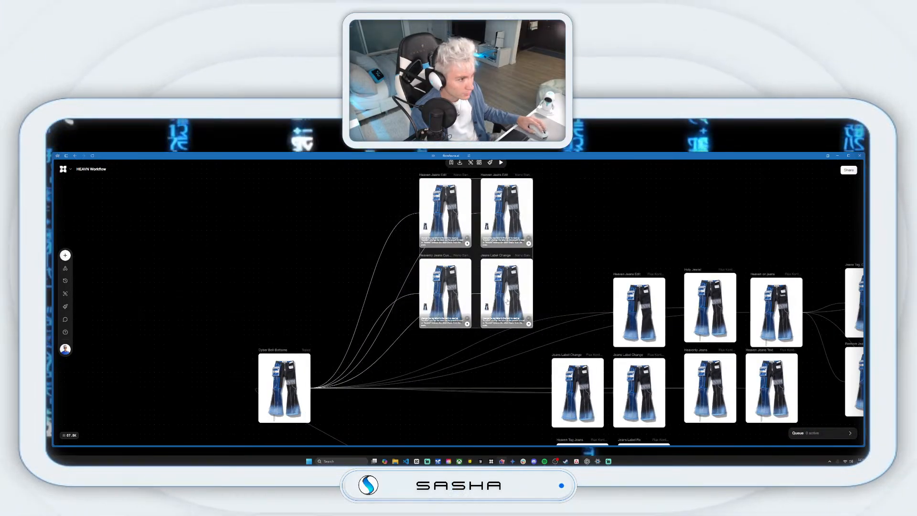
left_click_drag(523, 291, 215, 273)
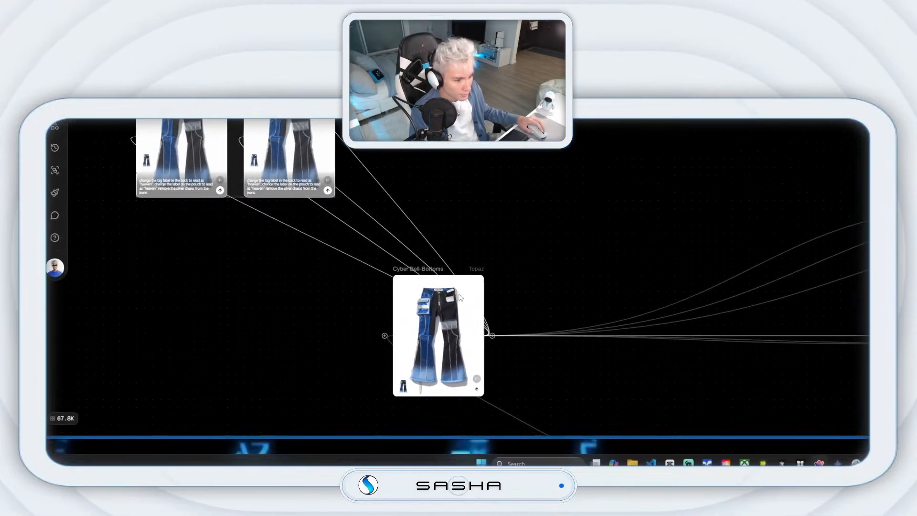
Create a new image block connected from the Cyber Bell-Bottoms output and set its model to Nano Banana.
left_click_drag(492, 336, 469, 273)
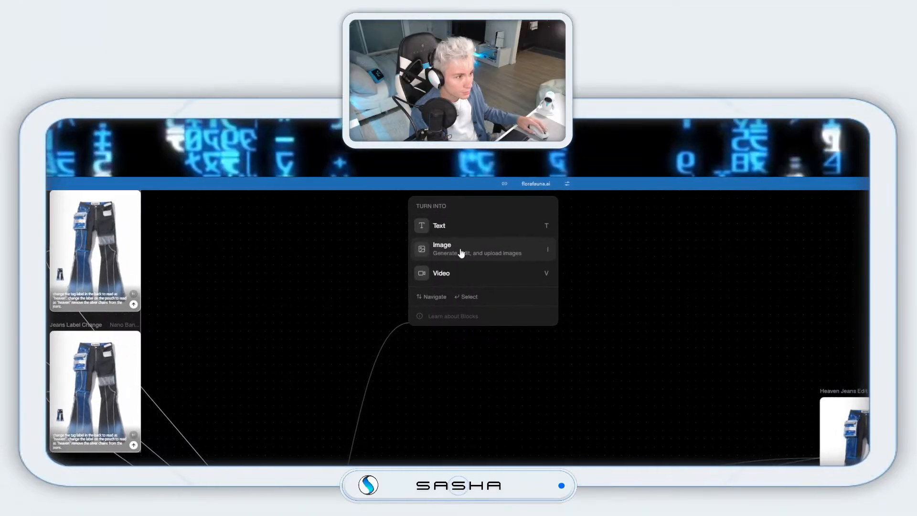
left_click(462, 253)
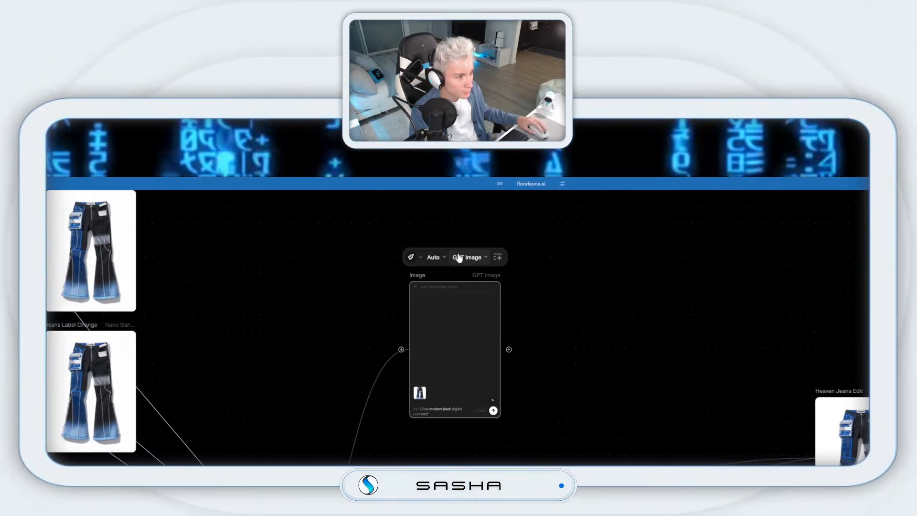
left_click(466, 258)
left_click(449, 292)
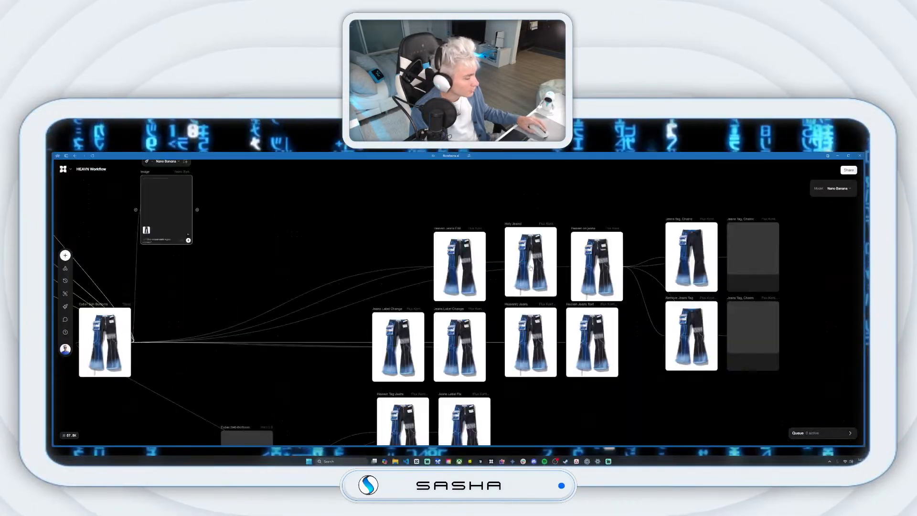
Compare the labels and chains across the Flux Kontext jeans edits connected to both Cyber Bell-Bottoms blocks.
left_click_drag(530, 267, 483, 266)
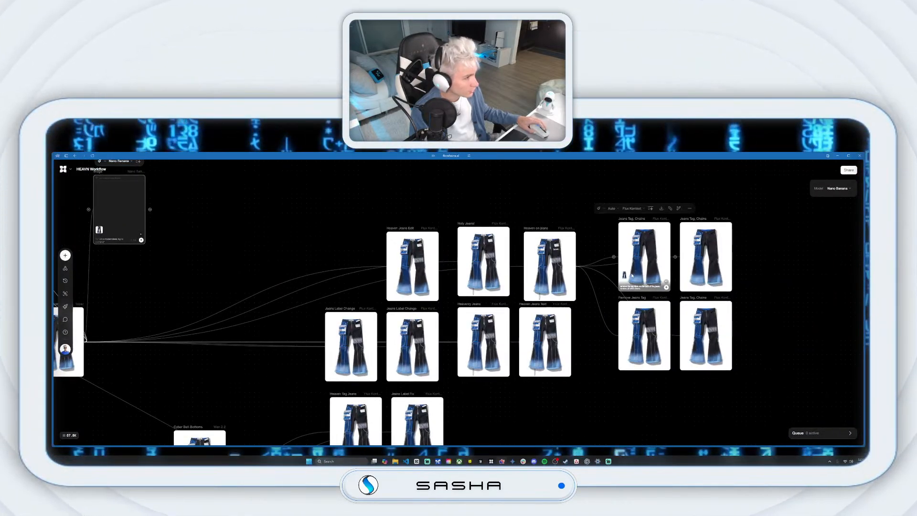
scroll(632, 267, "up", 2)
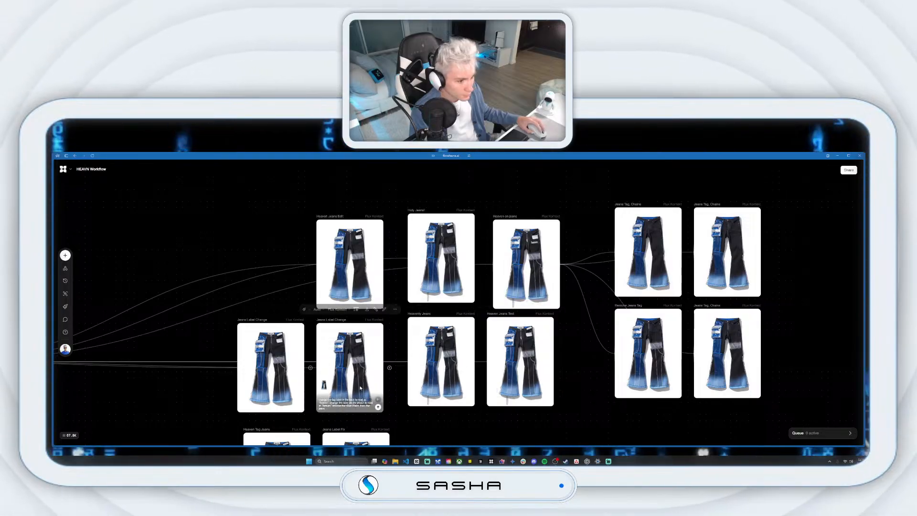
left_click_drag(308, 373, 488, 376)
left_click_drag(195, 363, 399, 353)
left_click_drag(444, 309, 331, 188)
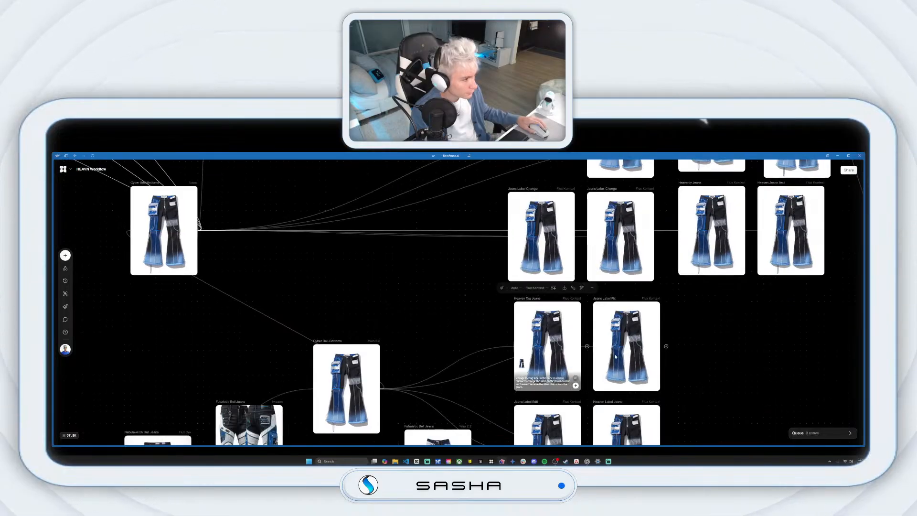
left_click_drag(640, 364, 616, 277)
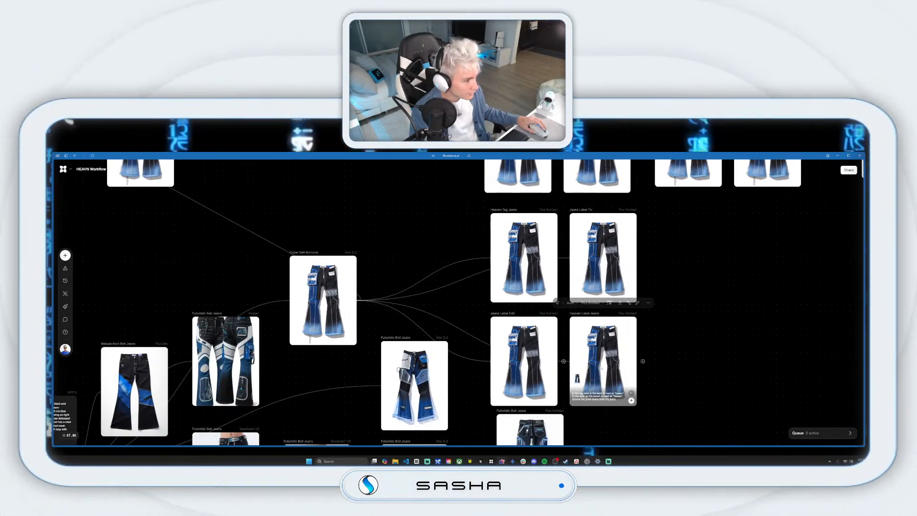
scroll(496, 367, "down", 3)
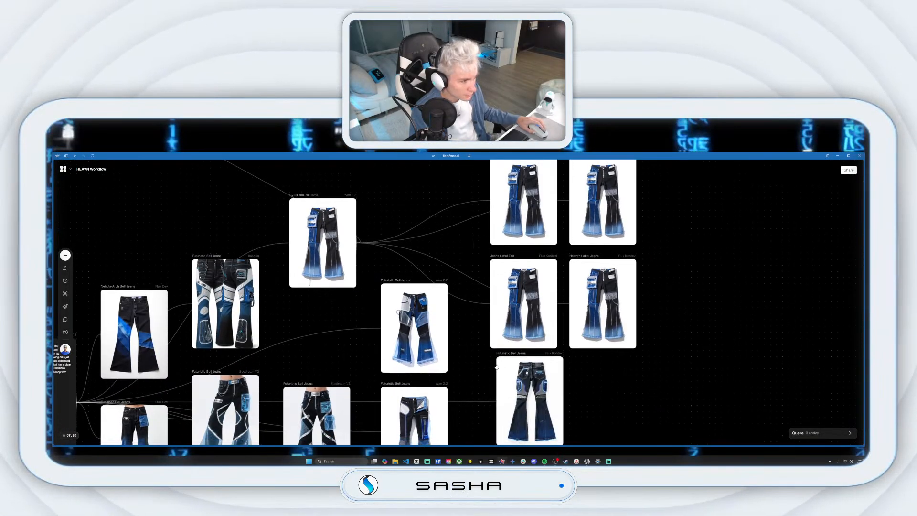
scroll(496, 366, "down", 1)
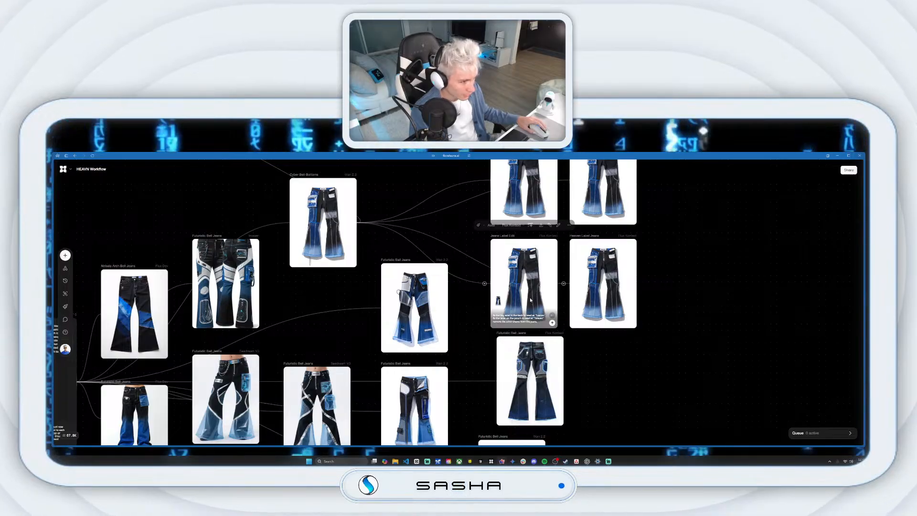
left_click_drag(563, 272, 504, 372)
left_click_drag(613, 272, 529, 402)
left_click_drag(710, 309, 510, 383)
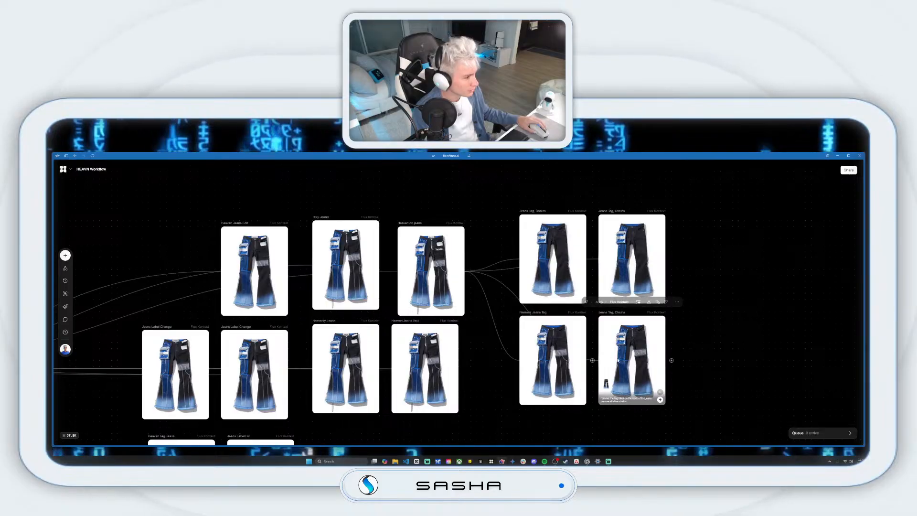
left_click_drag(468, 413, 532, 274)
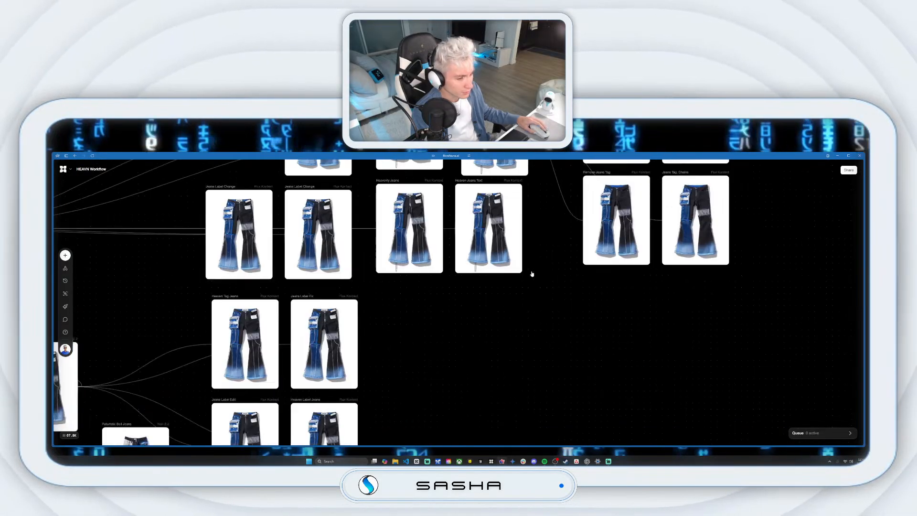
left_click_drag(444, 399, 491, 295)
left_click_drag(444, 363, 492, 311)
left_click_drag(329, 304, 466, 417)
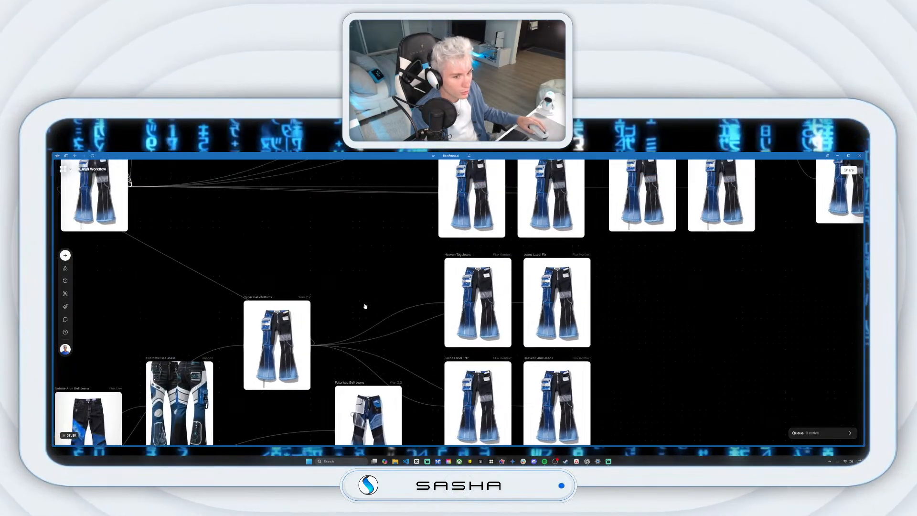
left_click_drag(354, 266, 518, 400)
left_click_drag(247, 277, 315, 345)
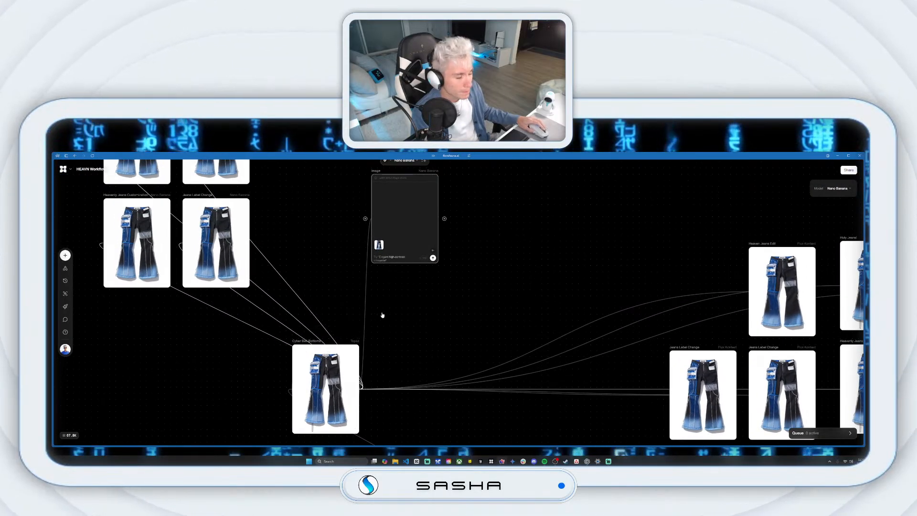
left_click_drag(452, 312, 492, 301)
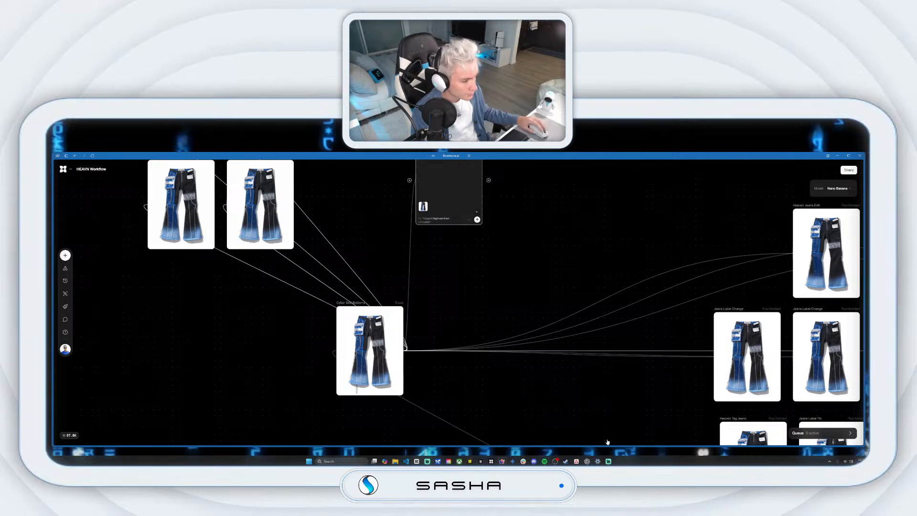
Switch to ChatGPT, open the FLux kontext img2prompt GPT with the GPT-5 Auto model, and place its window beside the Cyber Bell-Bottoms block.
left_click(587, 461)
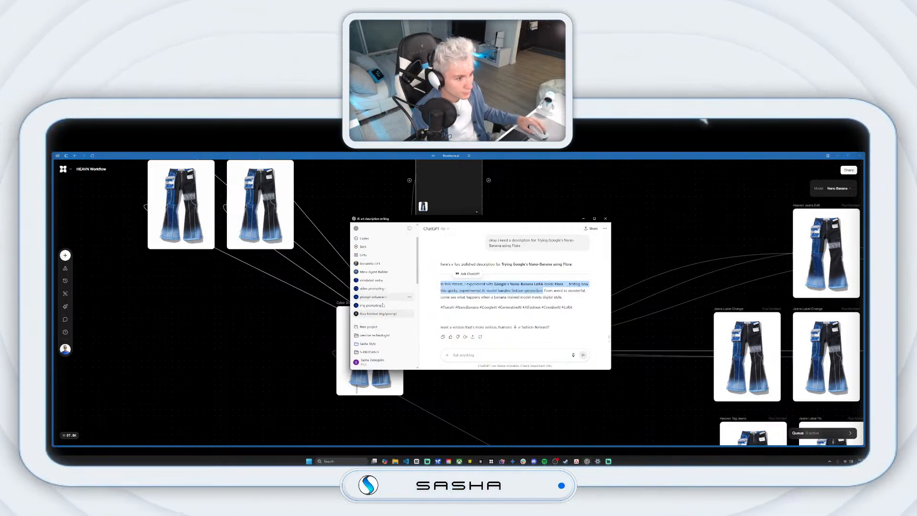
left_click(379, 313)
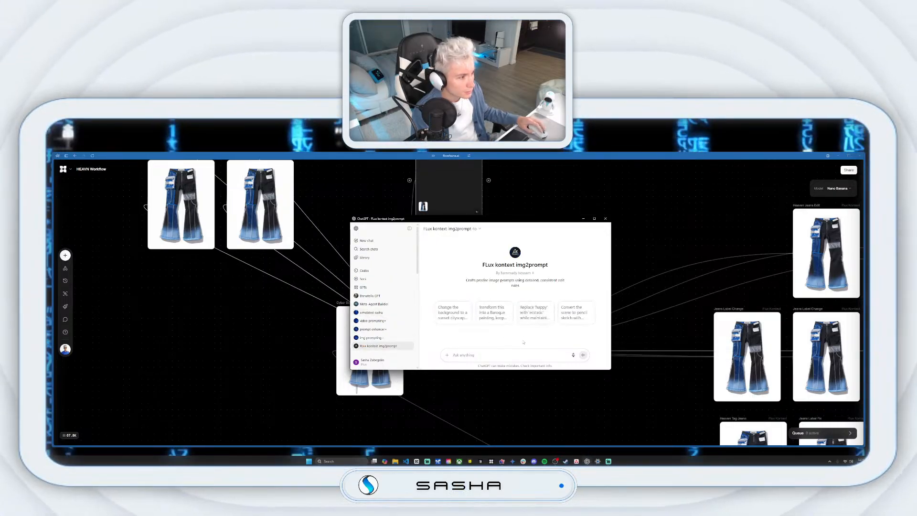
left_click(449, 229)
mouse_move(457, 240)
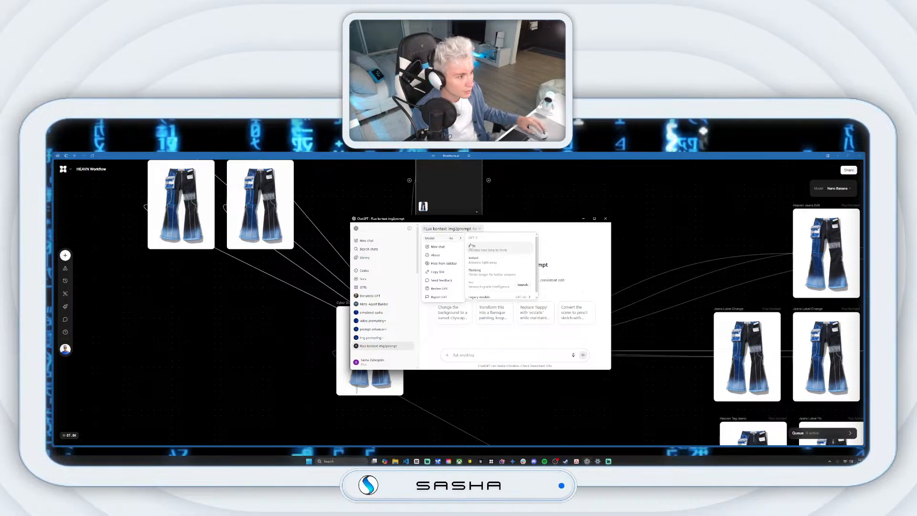
left_click(494, 251)
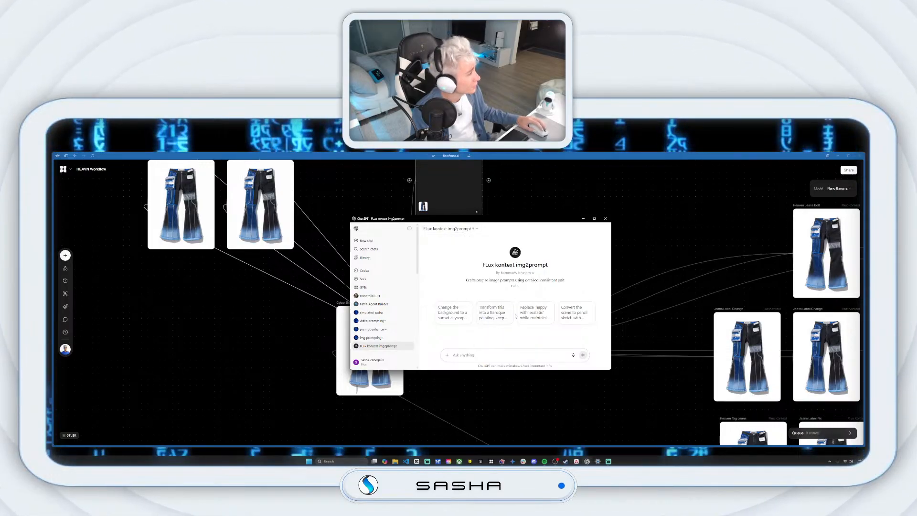
left_click_drag(507, 222, 558, 259)
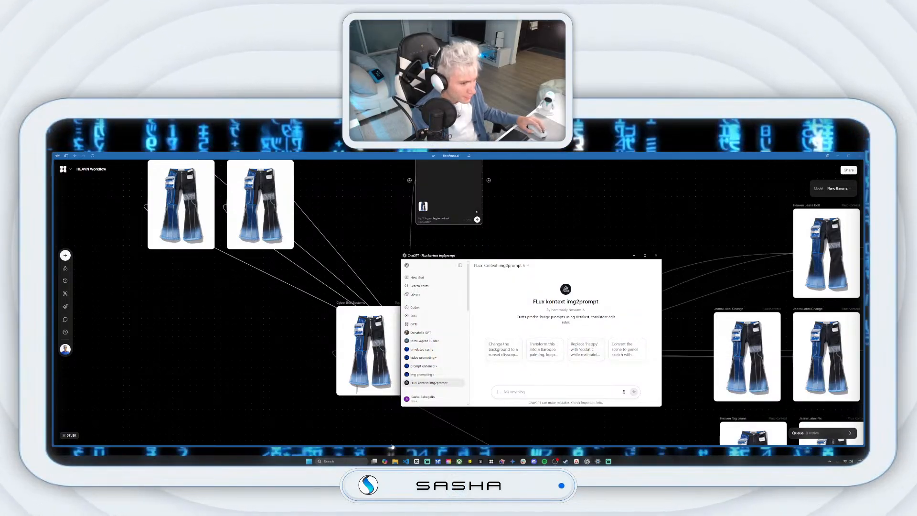
Download the Cyber Bell-Bottoms image and attach it to the FLux kontext img2prompt chat message.
left_click(362, 326)
left_click(403, 292)
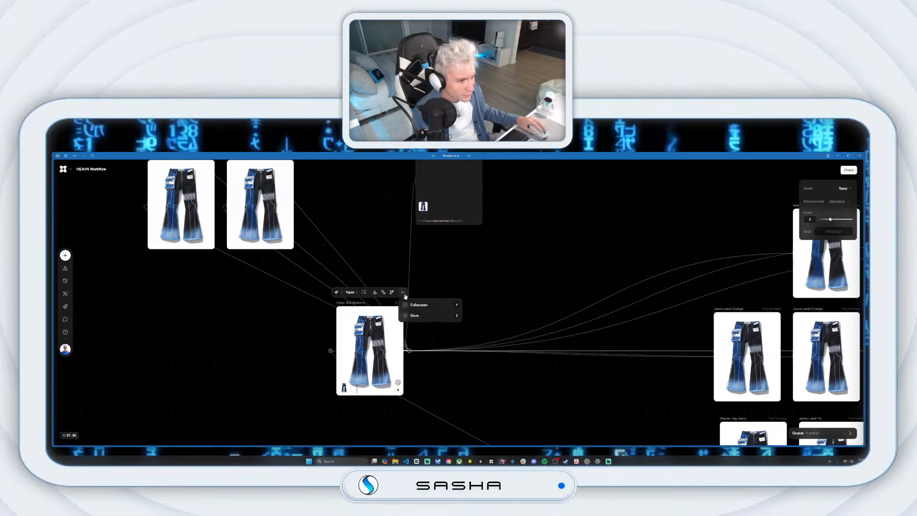
left_click(415, 315)
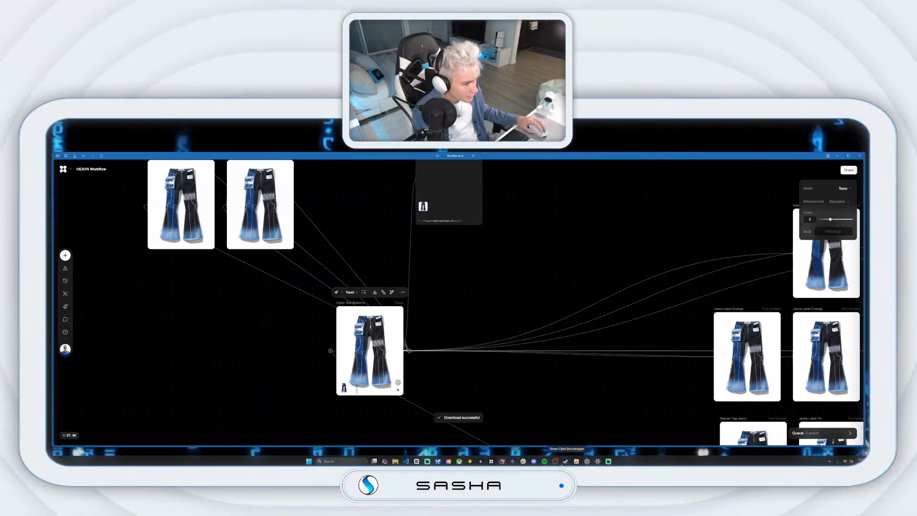
left_click(576, 431)
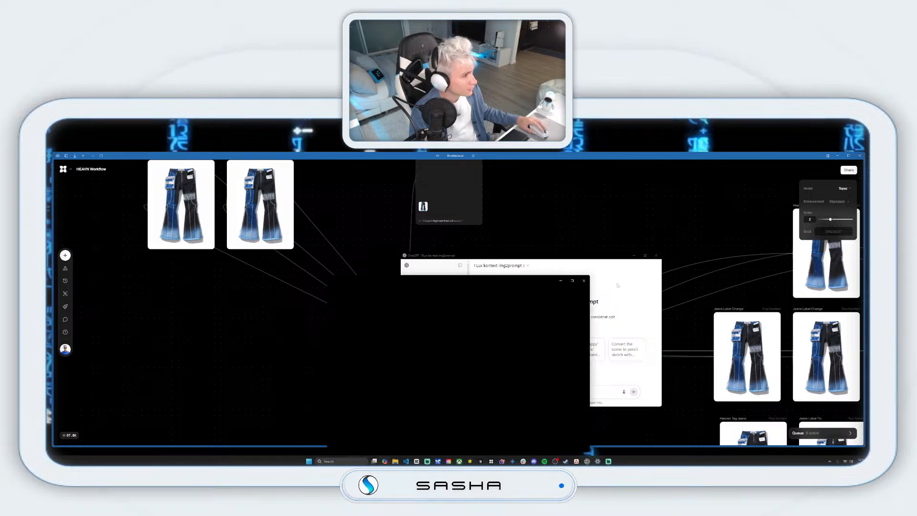
left_click(587, 281)
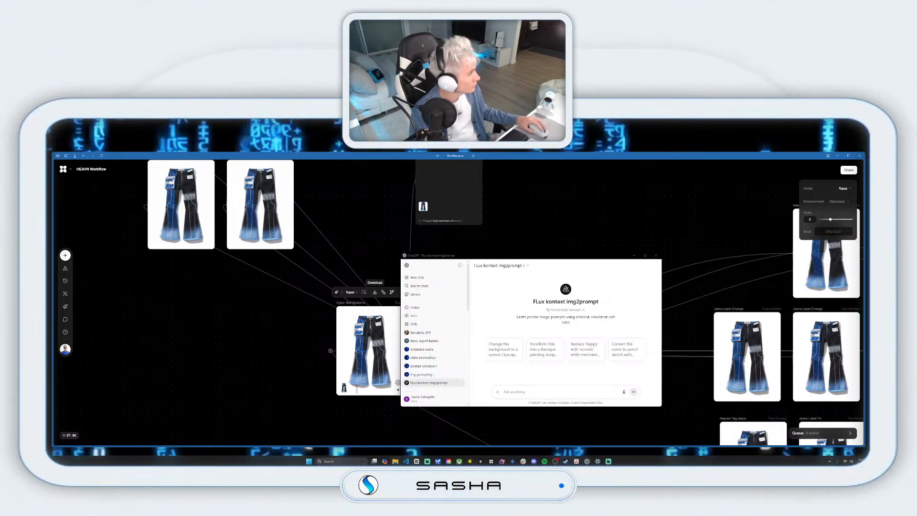
left_click_drag(589, 374, 553, 387)
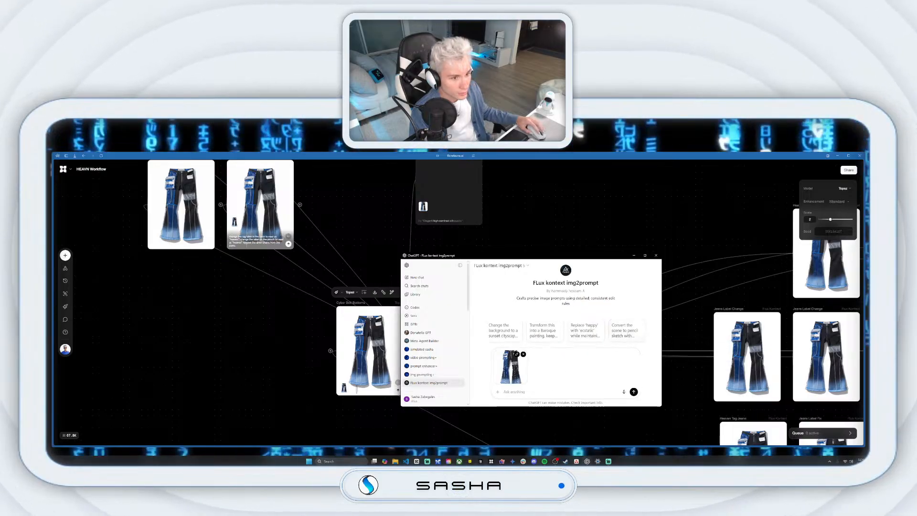
Copy the lower Nano Banana Jeans Label Change prompt into the chat, specifying the "left" pouch and adding "in the same silver font" after its "heaven" label.
left_click(247, 250)
left_click_drag(245, 244, 230, 236)
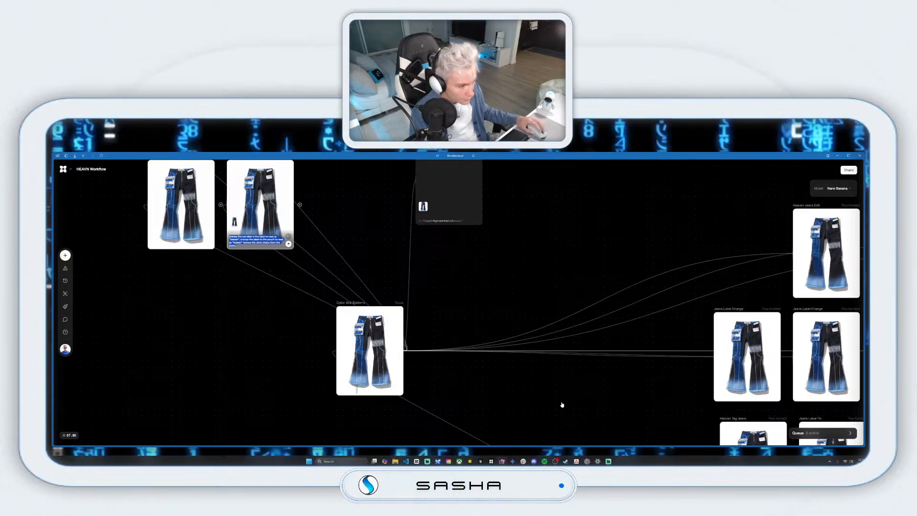
key("alt+Tab")
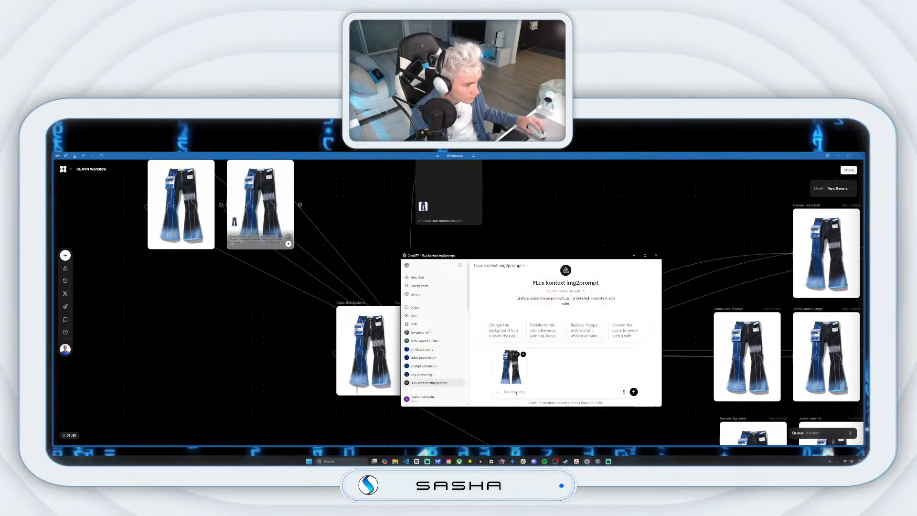
type("change the tag label in the back to read as \"heaven\". change the label on the pouch to read as \"heaven\". remove the silver chains from the jeans.")
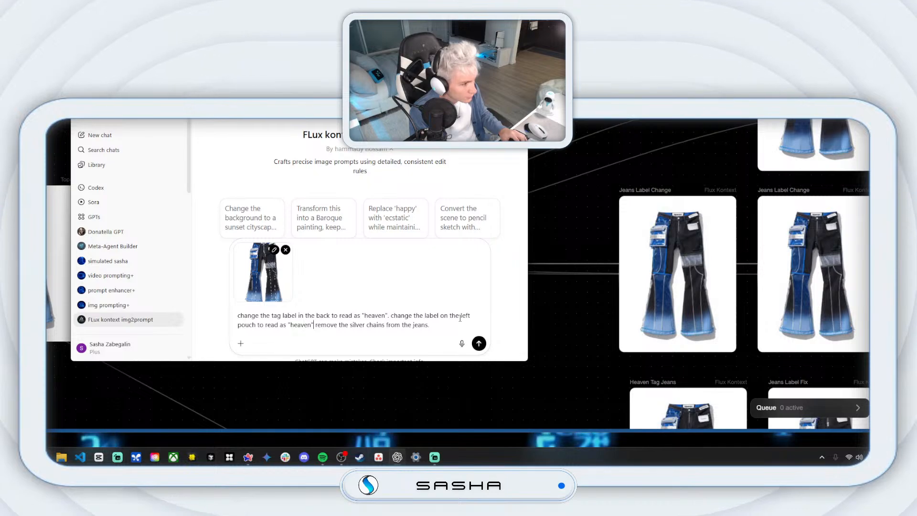
type("in the sa")
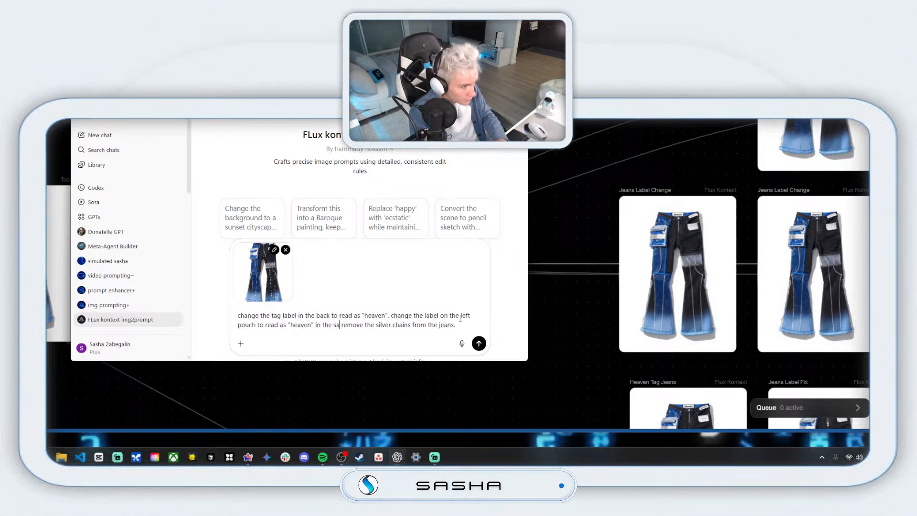
type("me silver f")
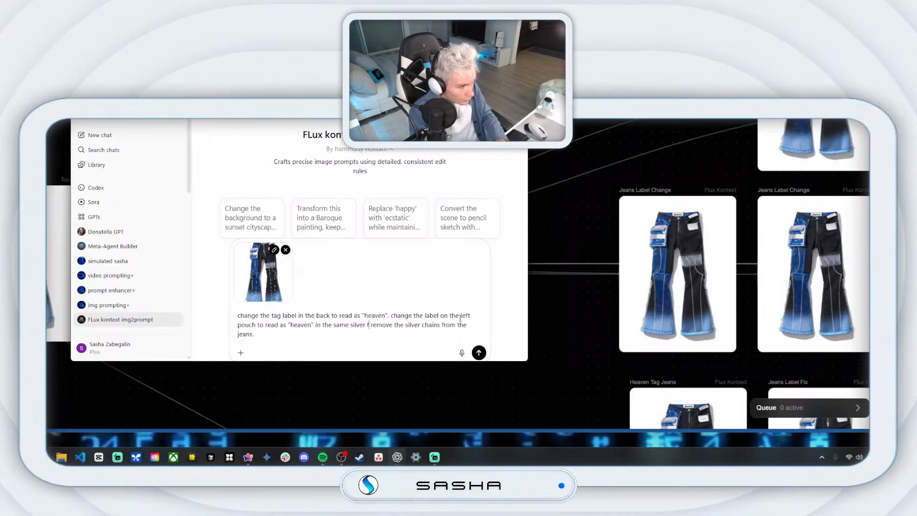
Insert "silver label" after "left pouch" in the chat message.
key("Left")
key("Left")
key("Left")
key("Left")
key("Left")
key("Left")
key("Left")
key("Left")
key("Left")
key("Left")
key("Left")
key("Left")
key("Left")
key("Left")
key("Left")
key("Left")
key("Left")
key("Left")
key("Left")
key("Left")
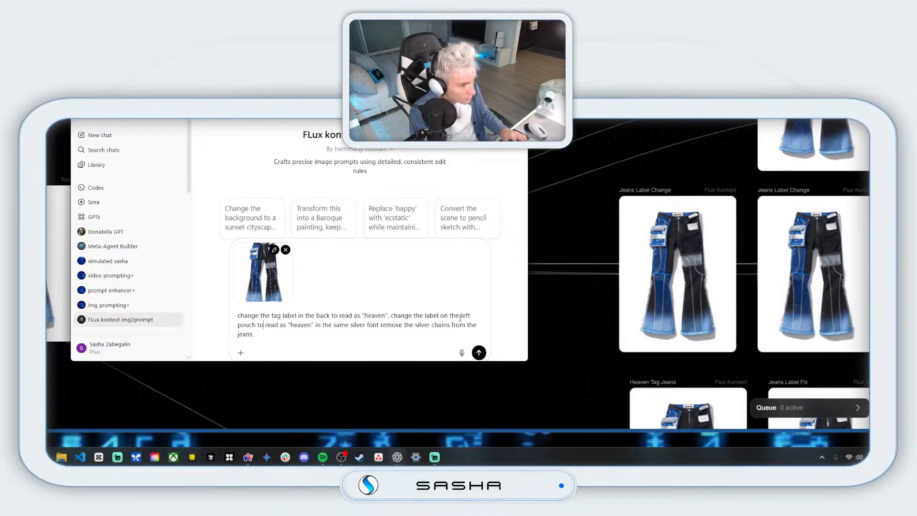
type("silvedr")
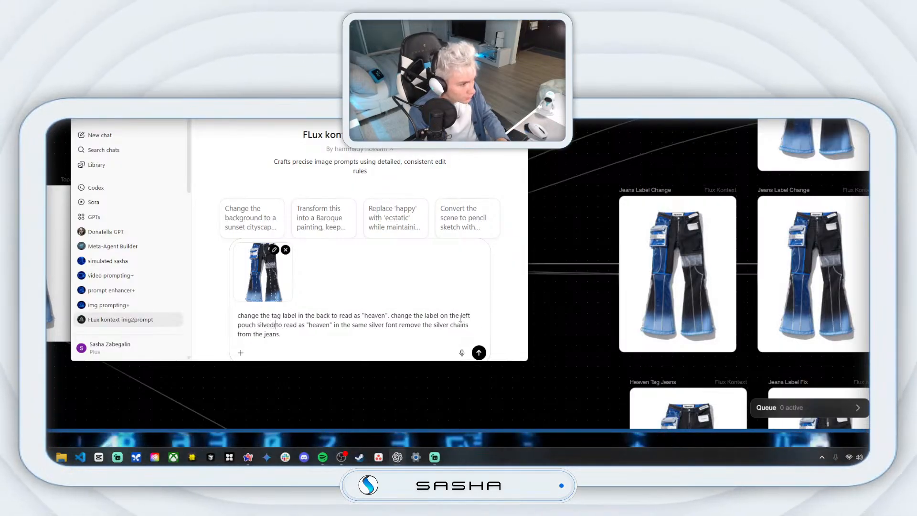
key("BackSpace")
key("BackSpace")
type("r")
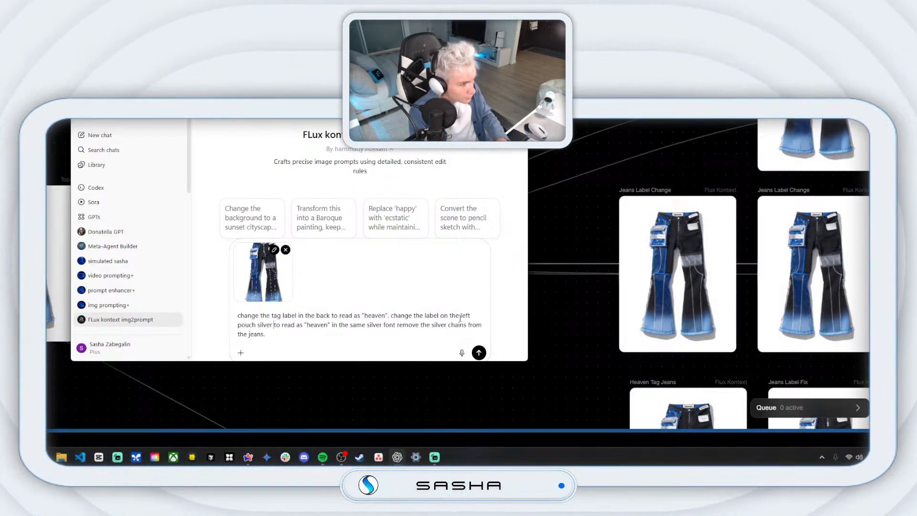
type(" la")
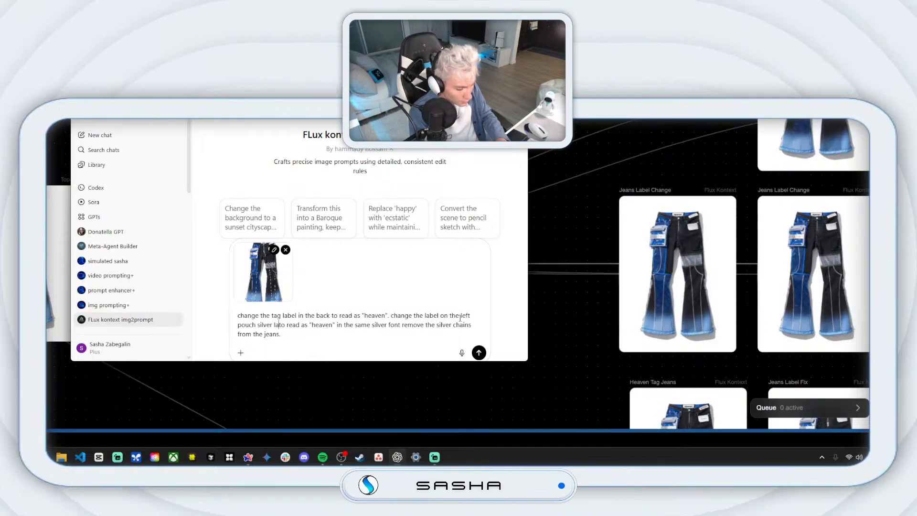
type("bel")
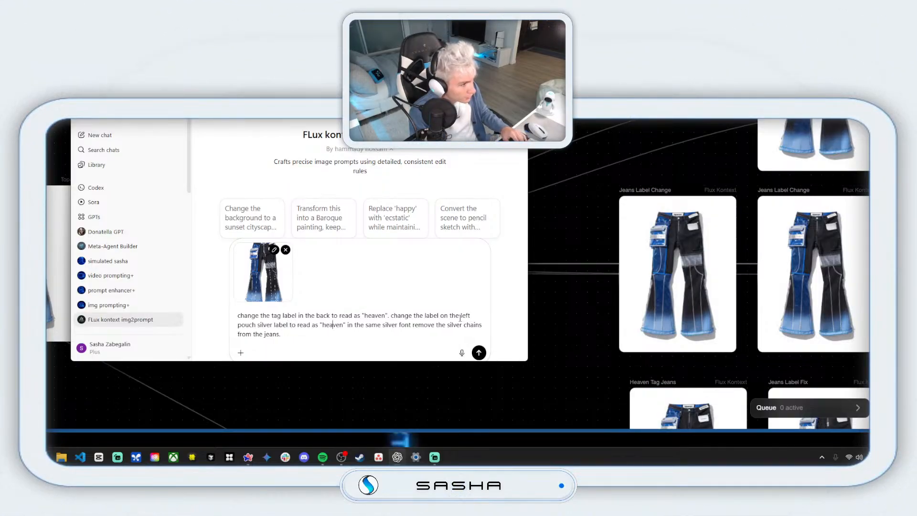
Remove "same" before "silver font" in the prompt and end that sentence with a period.
key("Right")
key("Right")
key("Right")
key("Right")
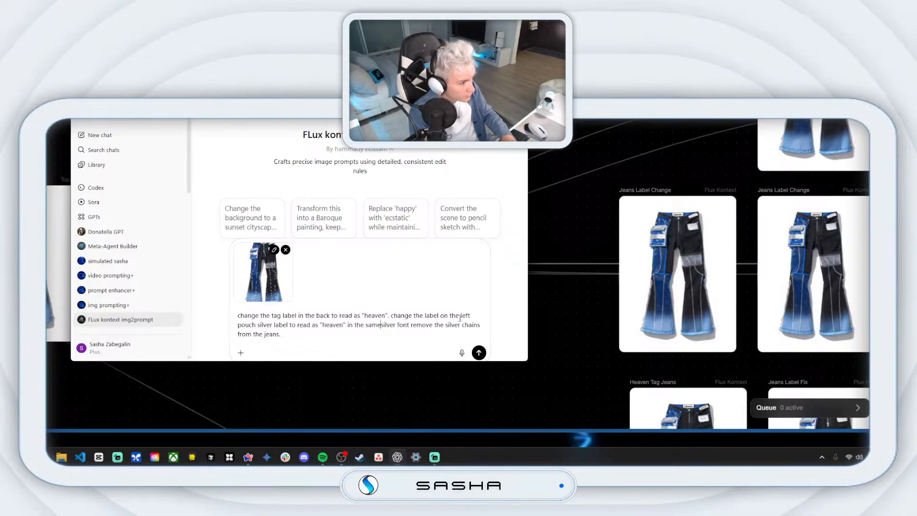
key("BackSpace")
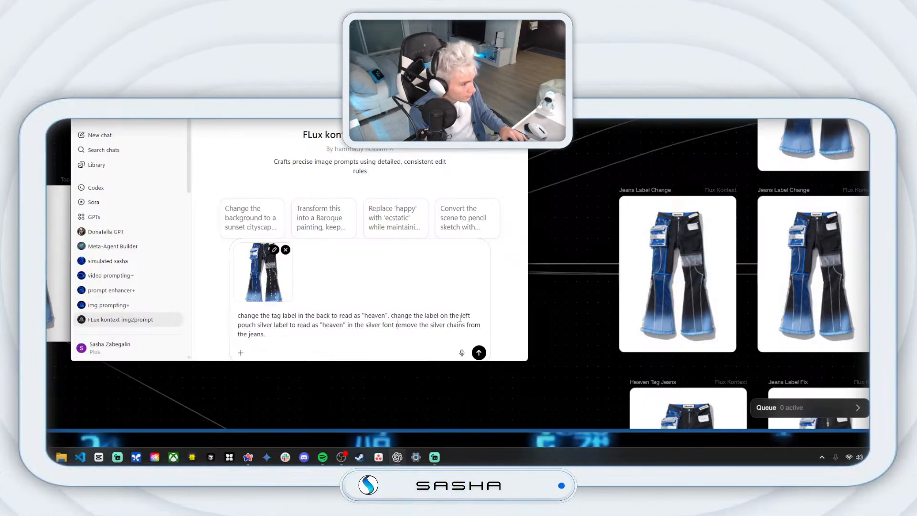
key("Left")
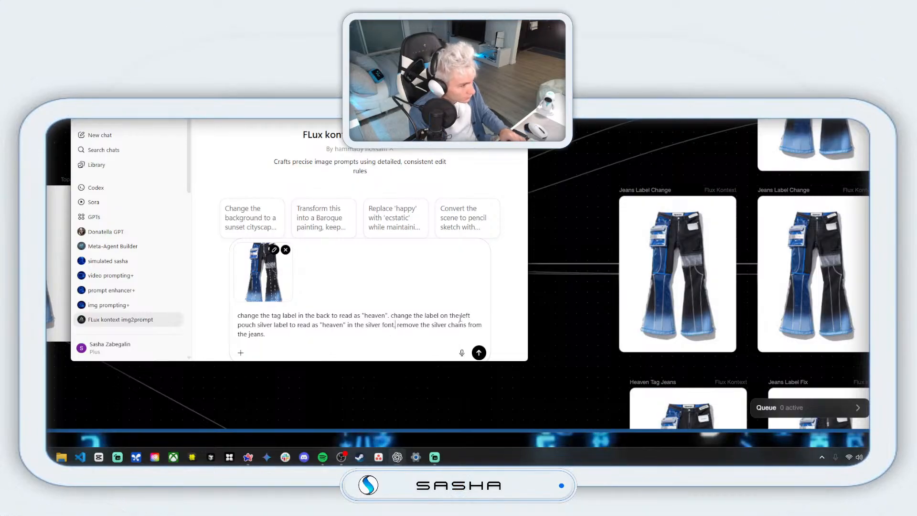
Extend the chain-removal sentence at the end of the prompt with "on the zipper and bottom of the pants".
key("Down")
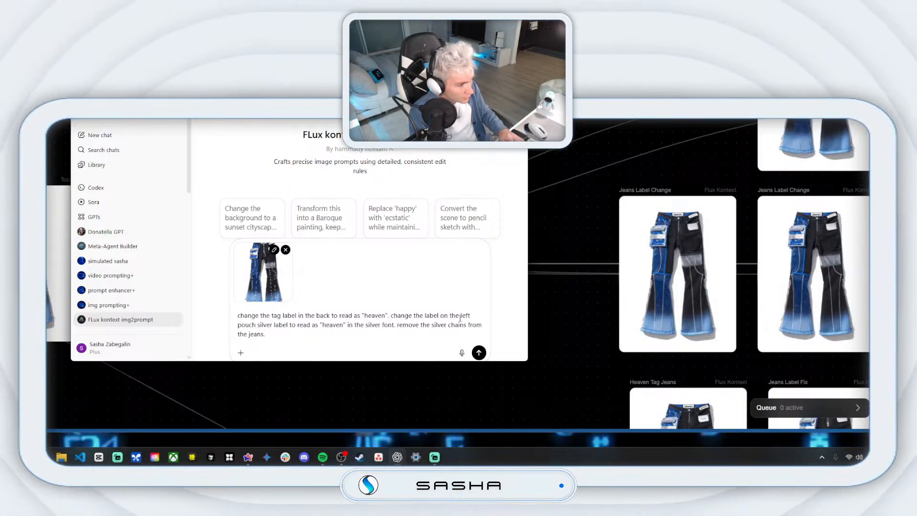
type("on")
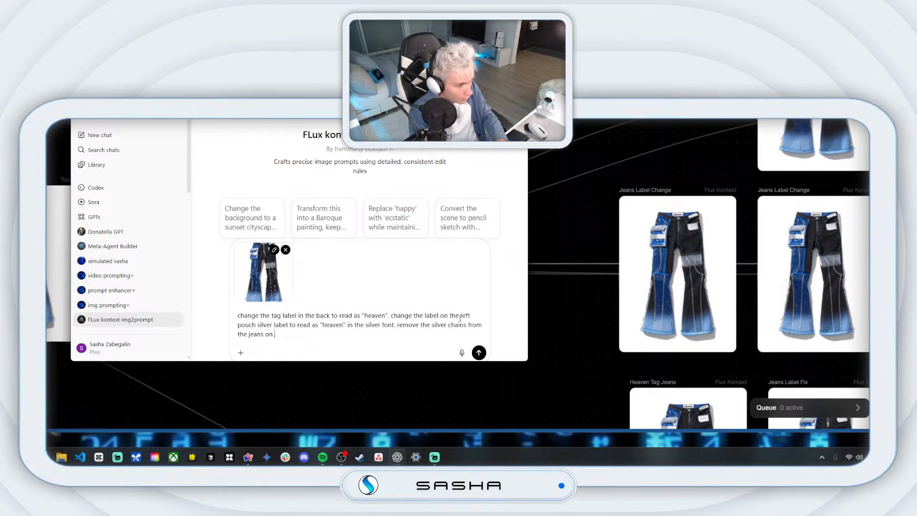
type(" the zip")
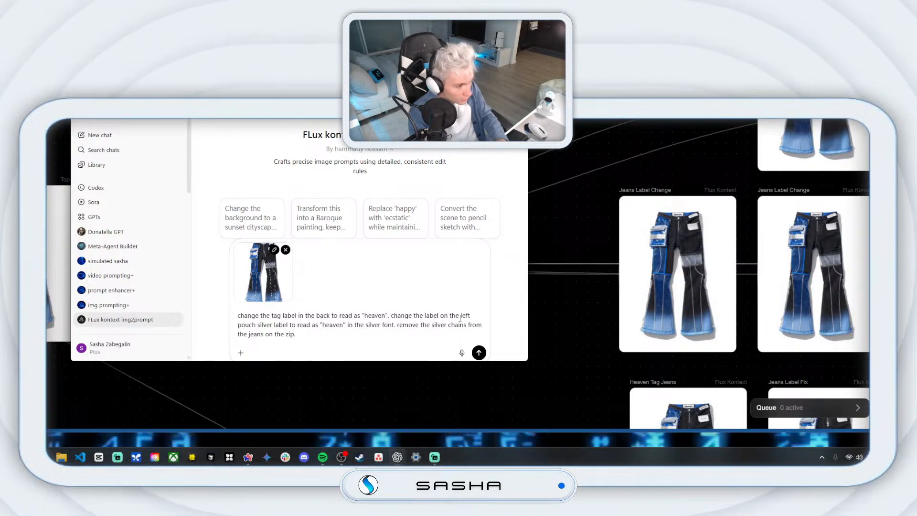
type("per and bot")
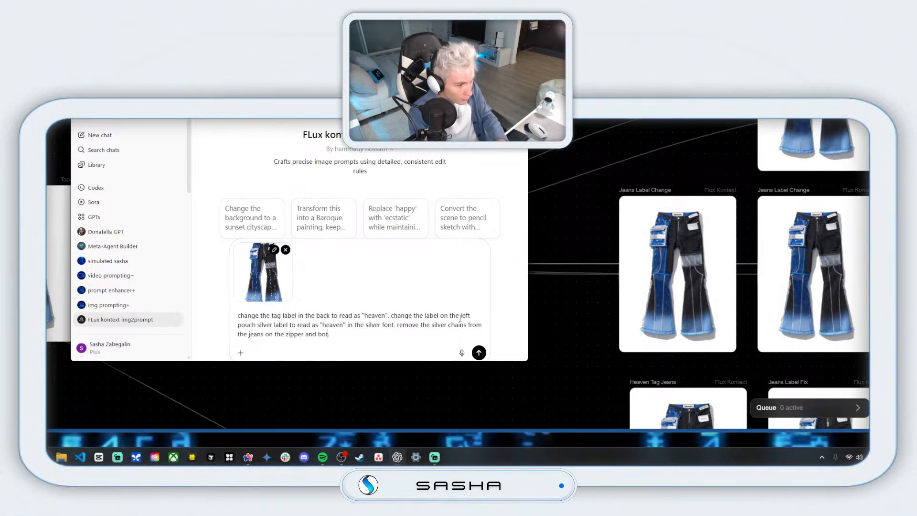
type("tomg of")
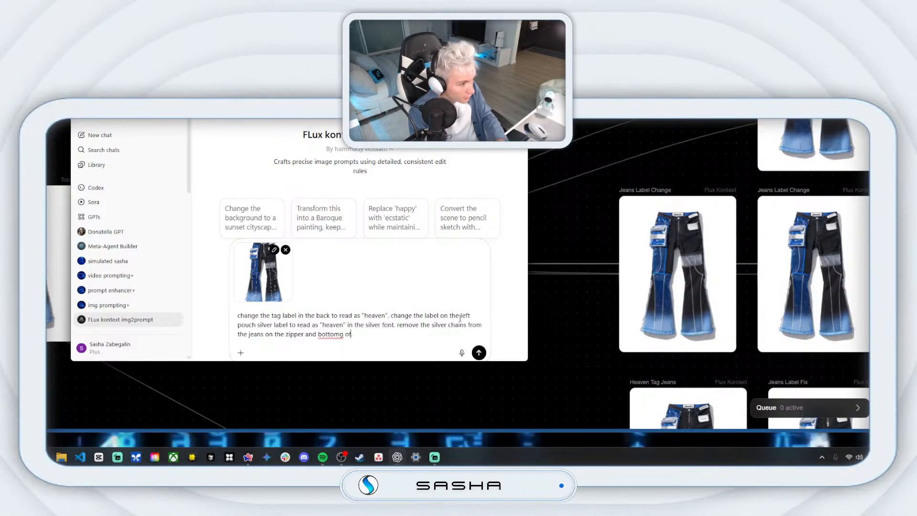
key("BackSpace")
key("BackSpace")
key("BackSpace")
key("BackSpace")
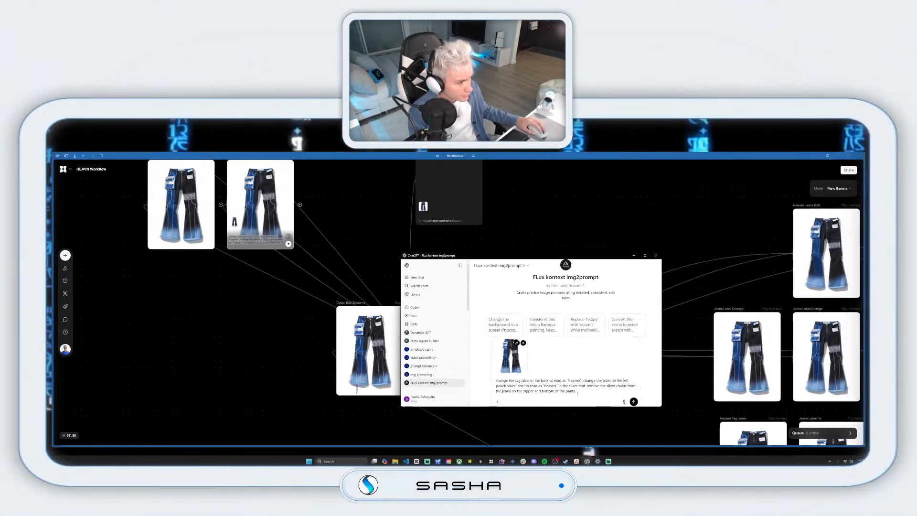
Copy the complete edited prompt and send it with the jeans image to the FLux kontext img2prompt chat.
left_click_drag(577, 393, 473, 378)
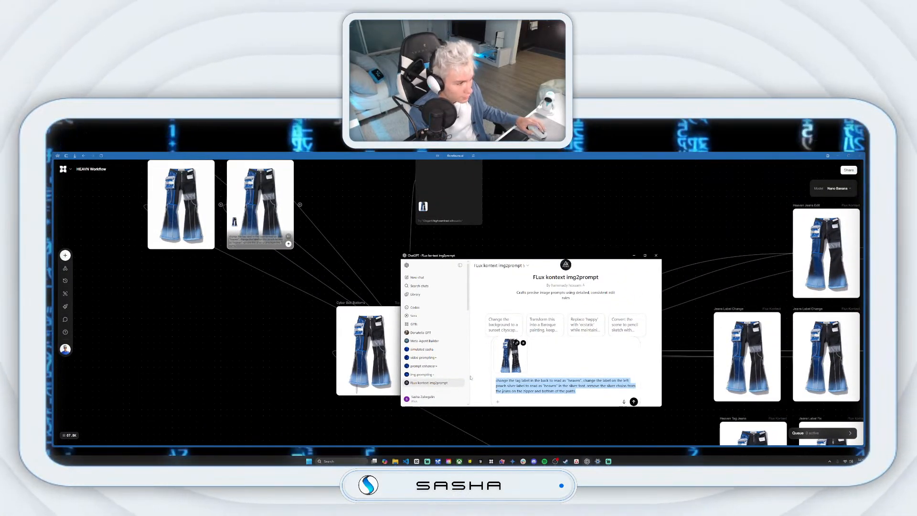
left_click(634, 402)
left_click_drag(561, 258, 723, 279)
left_click(462, 256)
Paste the copied label and chain prompt into the empty Nano Banana image block on the canvas and generate four images.
left_click_drag(464, 232, 479, 340)
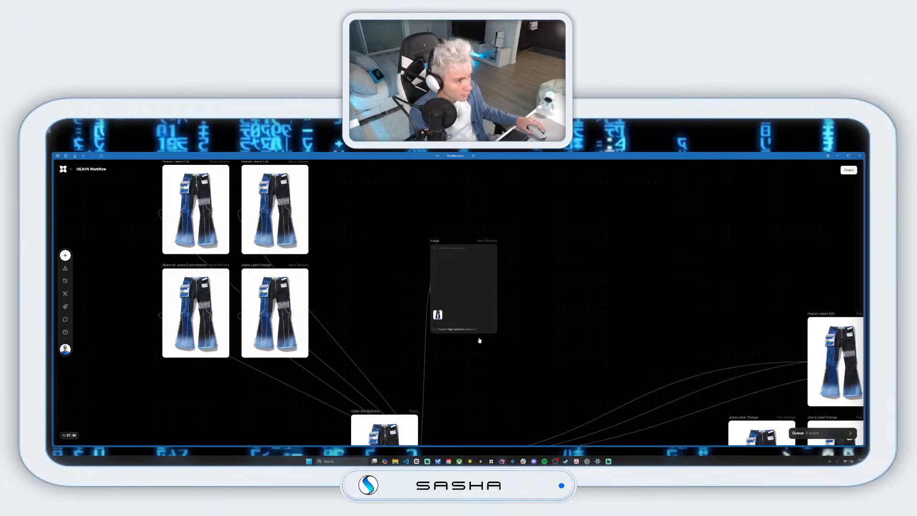
left_click(439, 254)
type("change the tag label in the back to read as \"heaven\". change the label on the left plush silver label to read as \"heaven\" in the silver font. remove the silver chains from the jeans on the zipper and bottom of the pants")
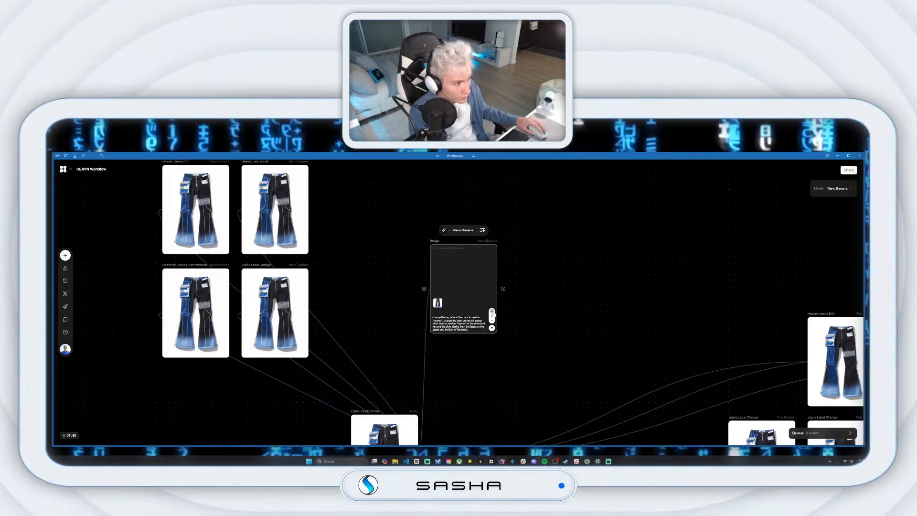
left_click(492, 328)
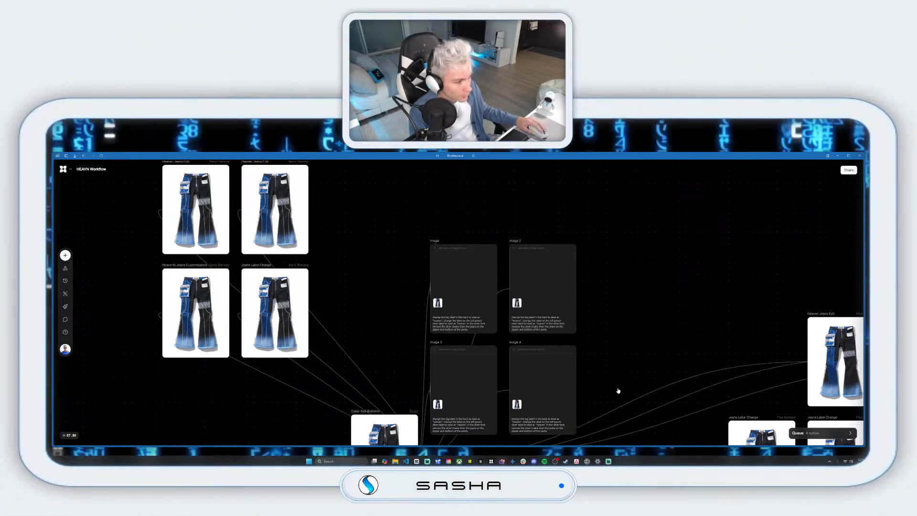
Move the four newly generated image blocks together beside the earlier group of Nano Banana jeans edits.
left_click_drag(415, 241, 598, 399)
left_click_drag(514, 351, 425, 307)
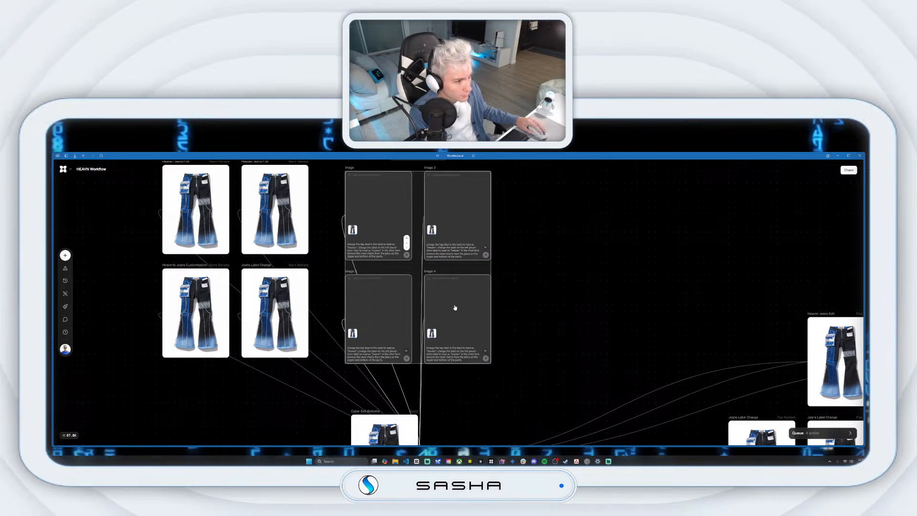
left_click(598, 322)
left_click_drag(538, 344, 422, 294)
left_click_drag(459, 346, 456, 308)
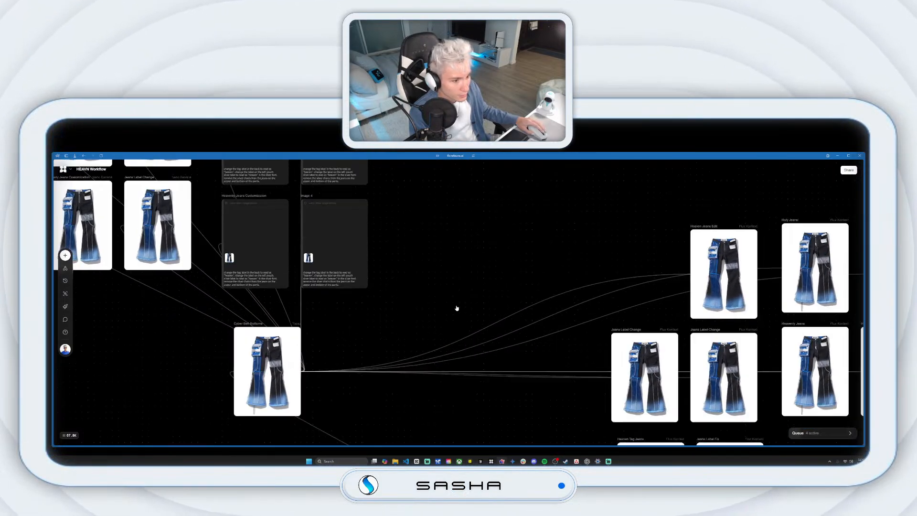
Return to ChatGPT and copy the numbered edit instructions through "Keep all other details, colors, textures, and materials unchanged".
left_click(587, 461)
scroll(736, 363, "down", 2)
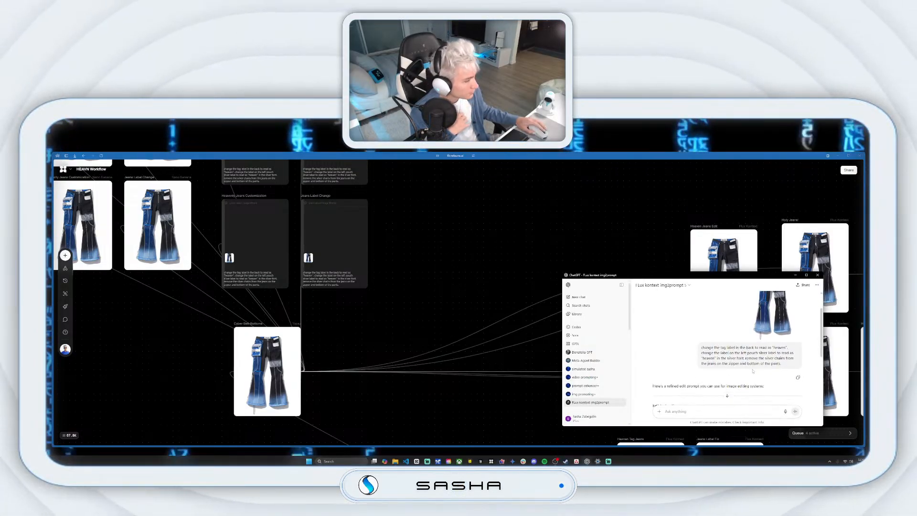
scroll(751, 368, "down", 3)
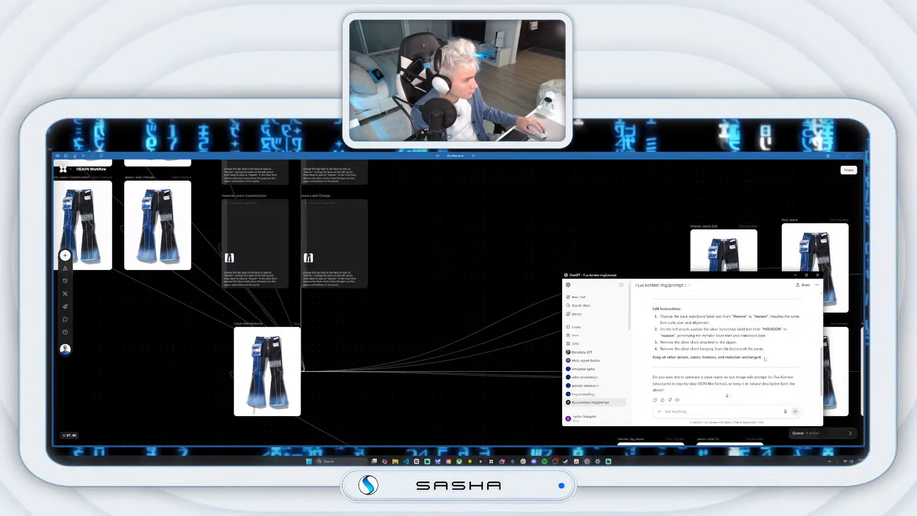
left_click_drag(748, 357, 660, 323)
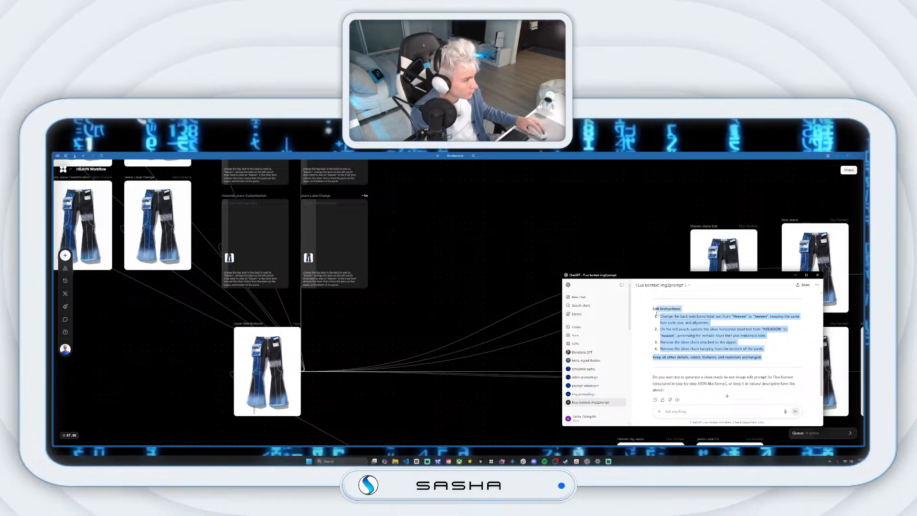
left_click_drag(657, 314, 660, 317)
right_click(681, 322)
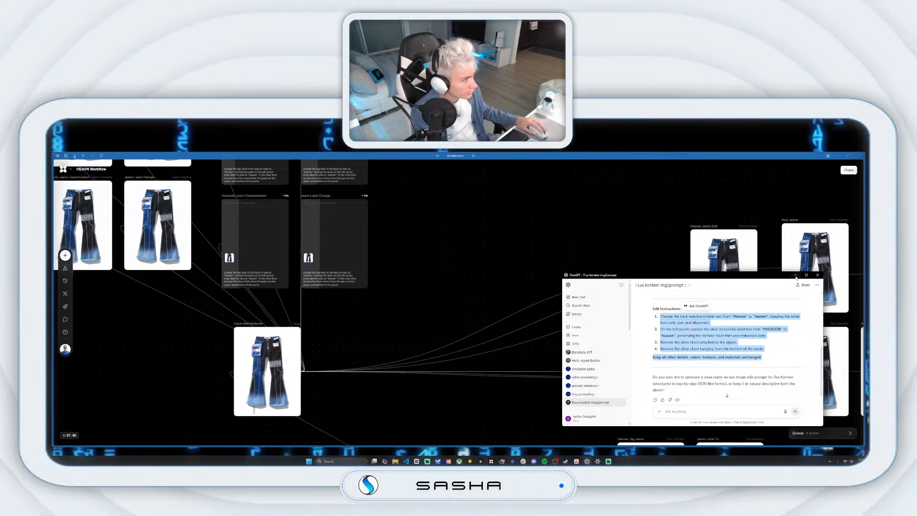
left_click(319, 377)
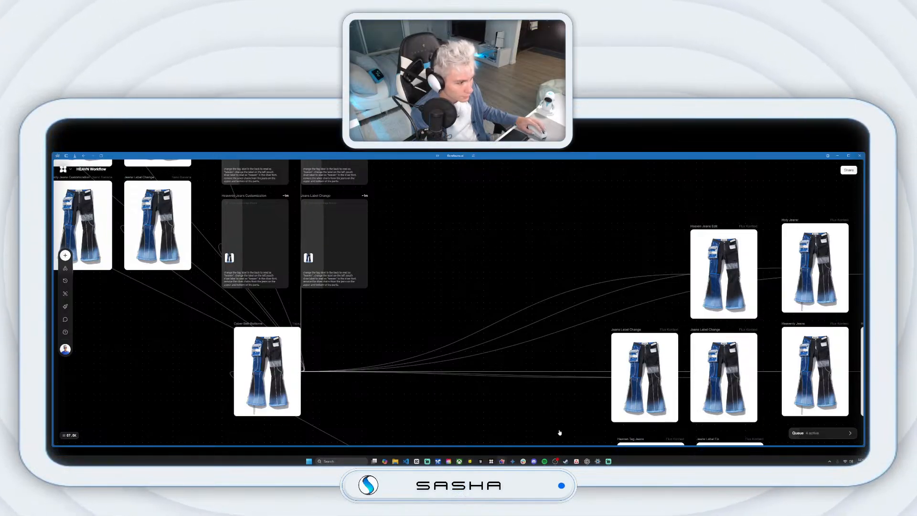
Ask the FLux kontext img2prompt chat for the prompt in "json like format" and look through its reply.
left_click(588, 435)
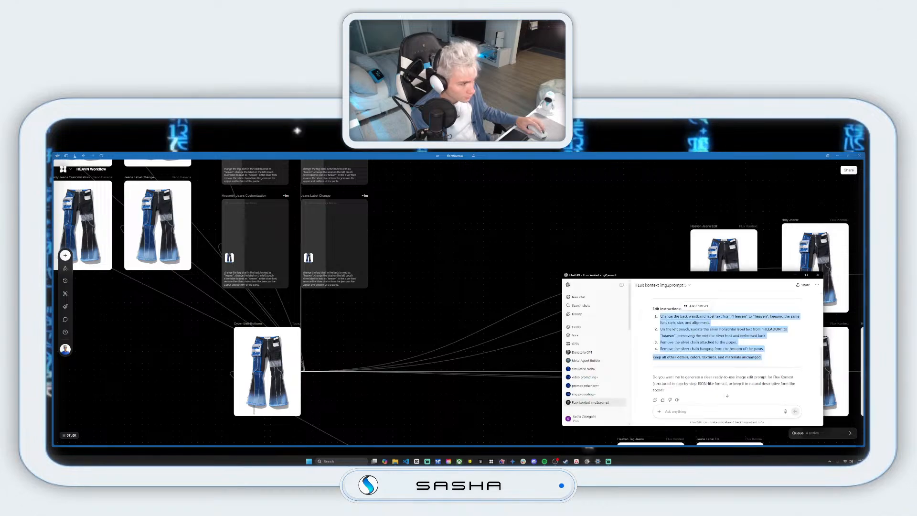
left_click(725, 407)
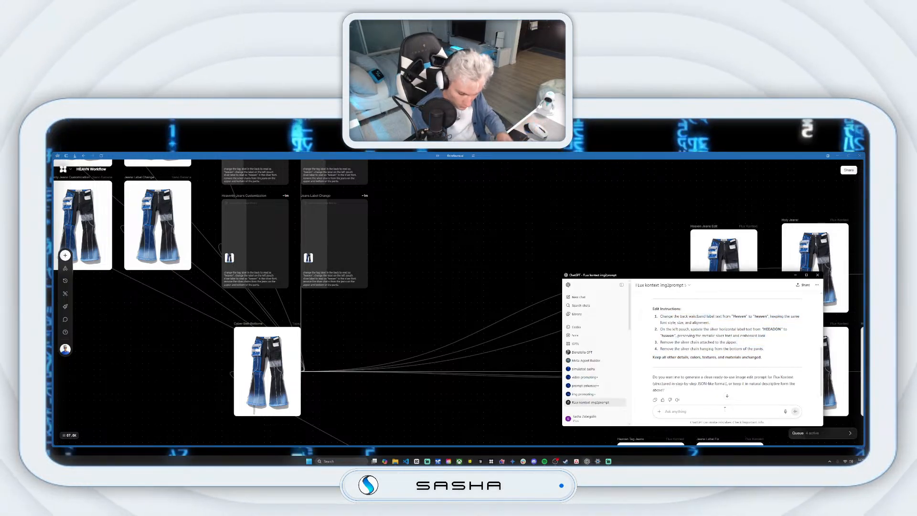
type("json lik")
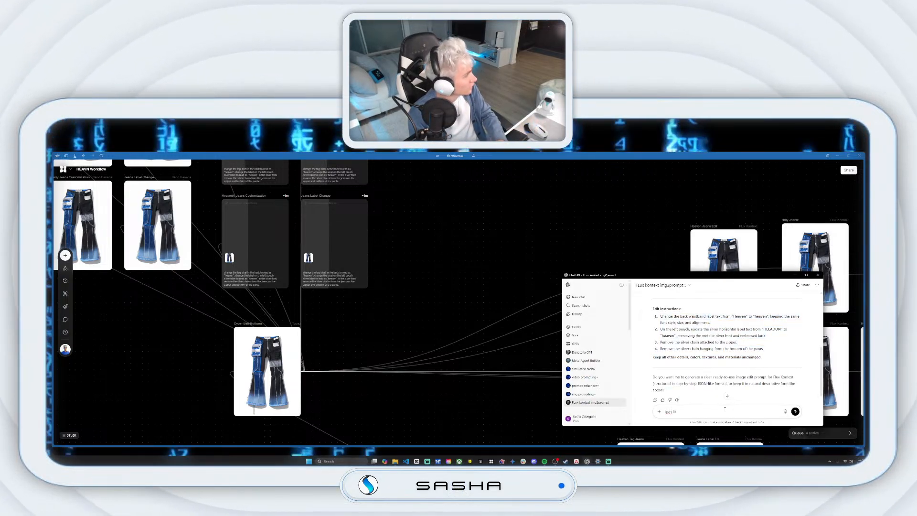
type("e format")
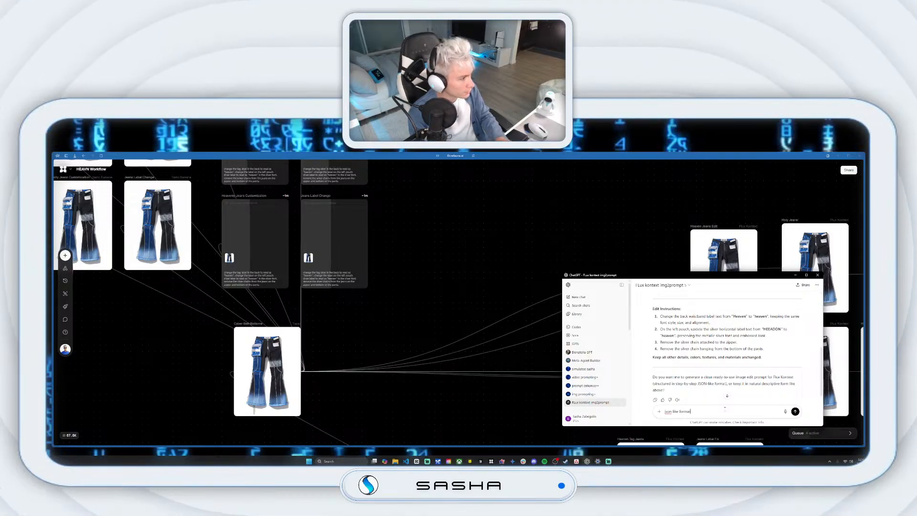
key("Return")
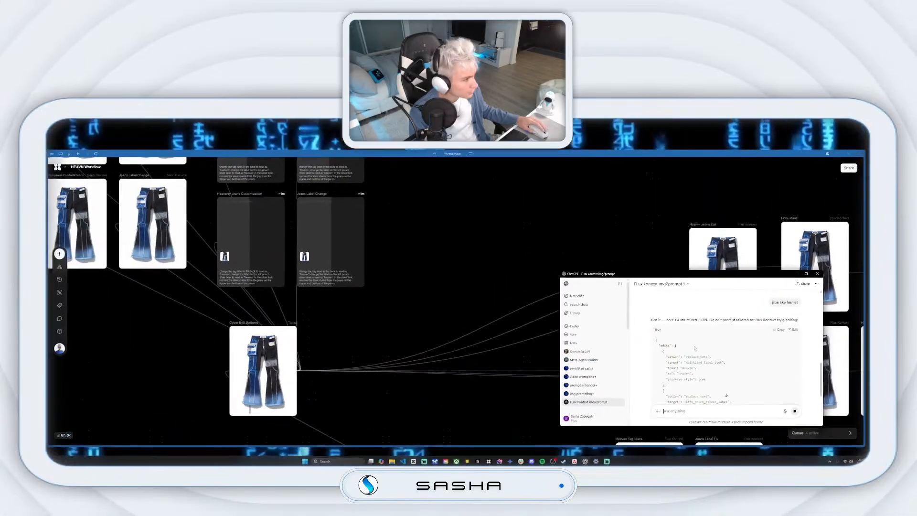
scroll(695, 348, "down", 1)
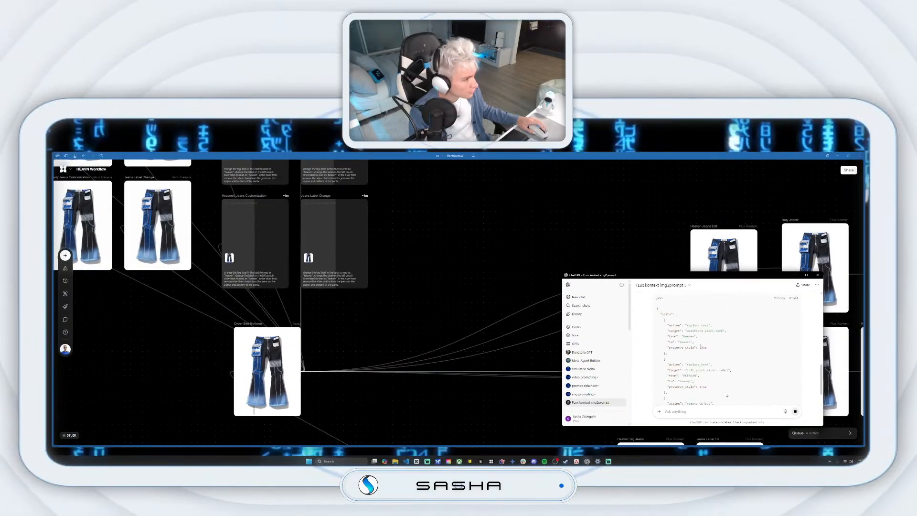
left_click(798, 275)
Add an image block connected from Cyber Bell-Bottoms, set its model to Nano Banana, and paste the copied edit instructions as its prompt.
left_click_drag(312, 375, 473, 217)
left_click(492, 190)
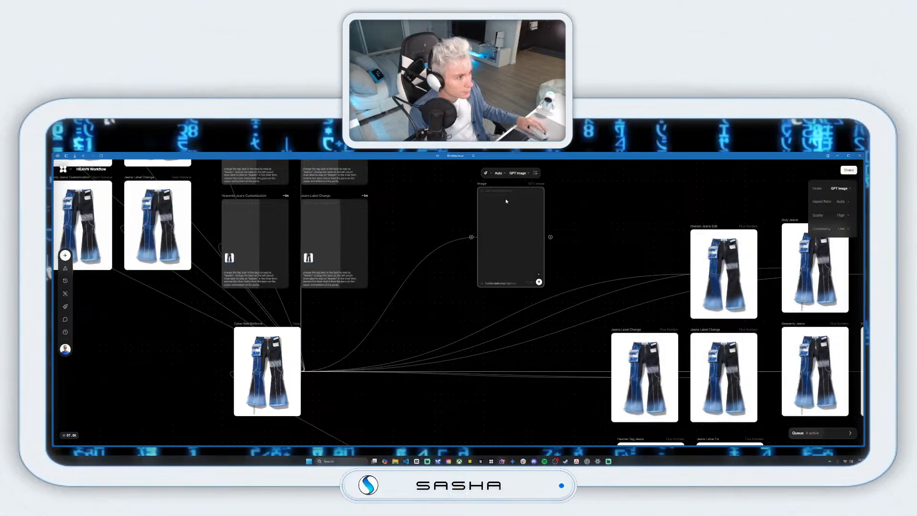
left_click(477, 245)
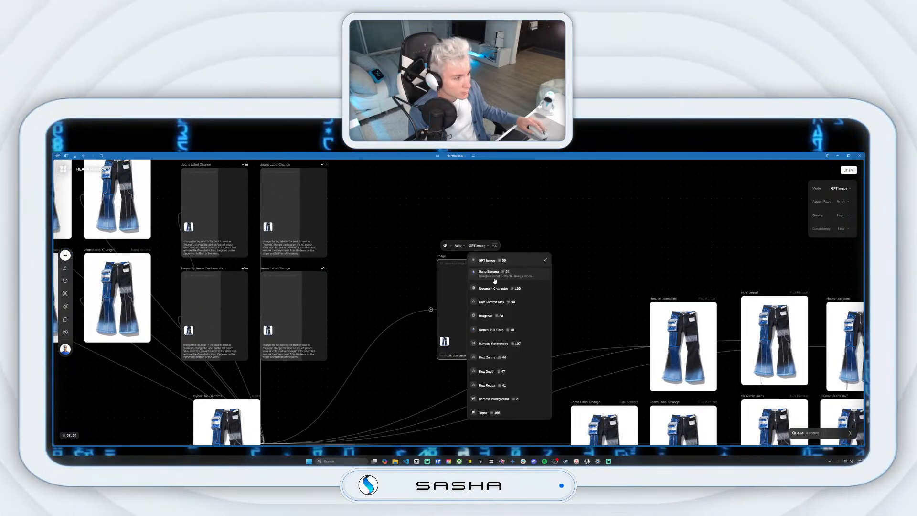
left_click(504, 274)
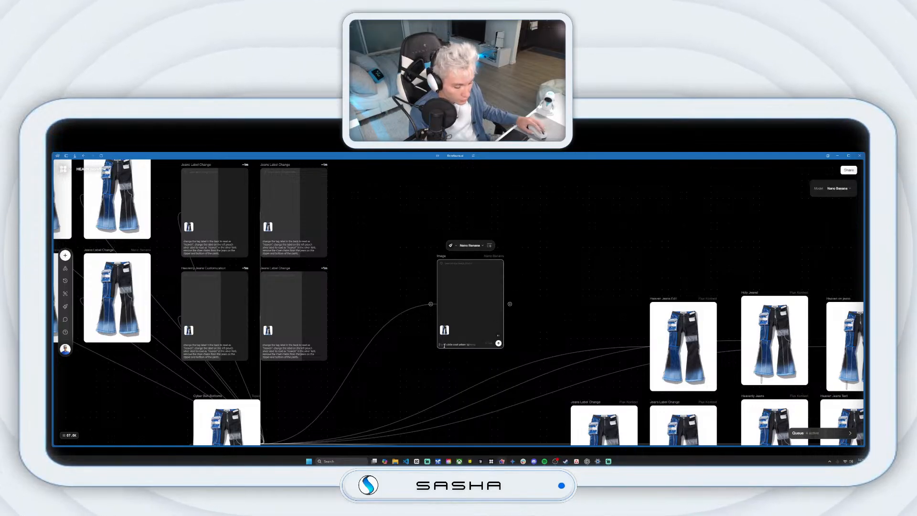
left_click(462, 344)
key("ctrl+v")
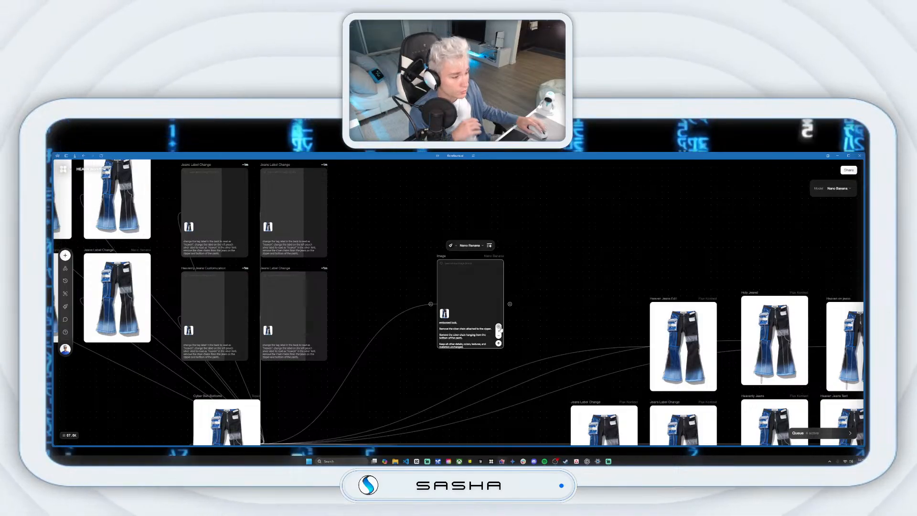
Generate four Nano Banana images from the pasted edit instructions and move the four blocks up beside the earlier Jeans Label Change group.
left_click(498, 343)
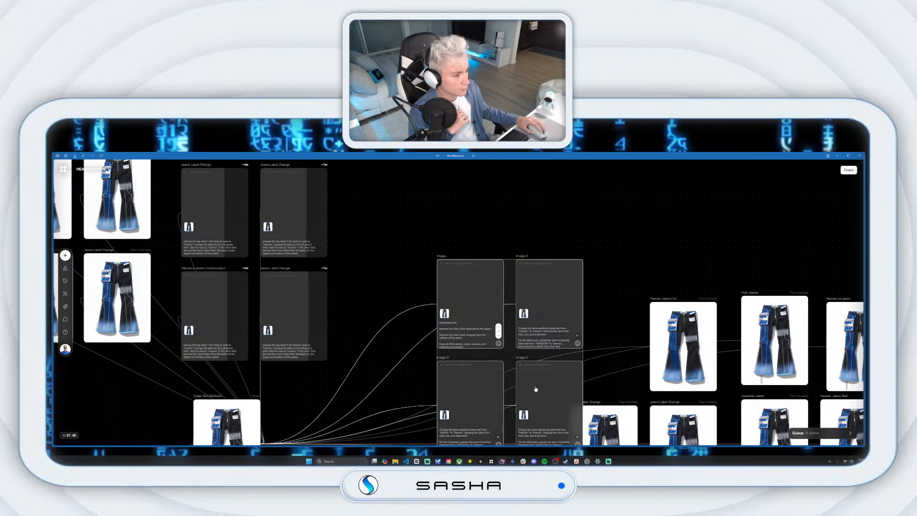
left_click_drag(482, 305, 479, 225)
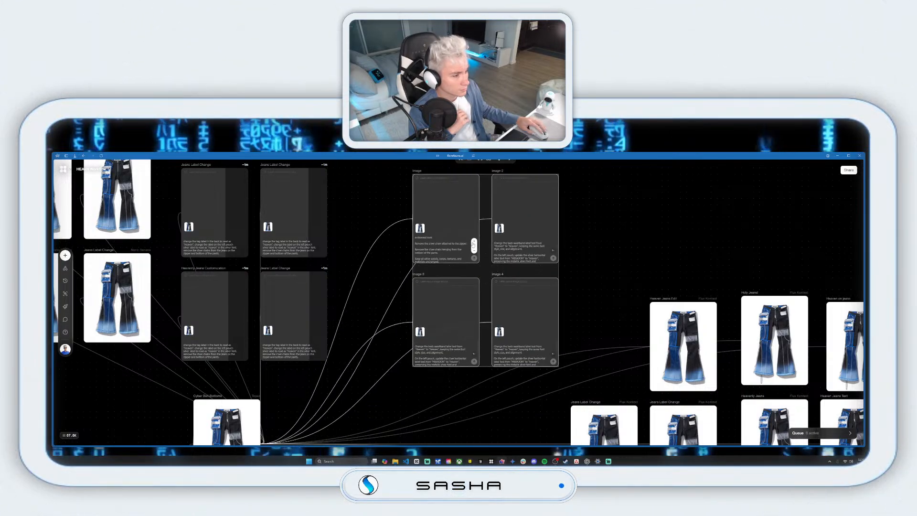
left_click(377, 284)
left_click_drag(376, 284, 436, 308)
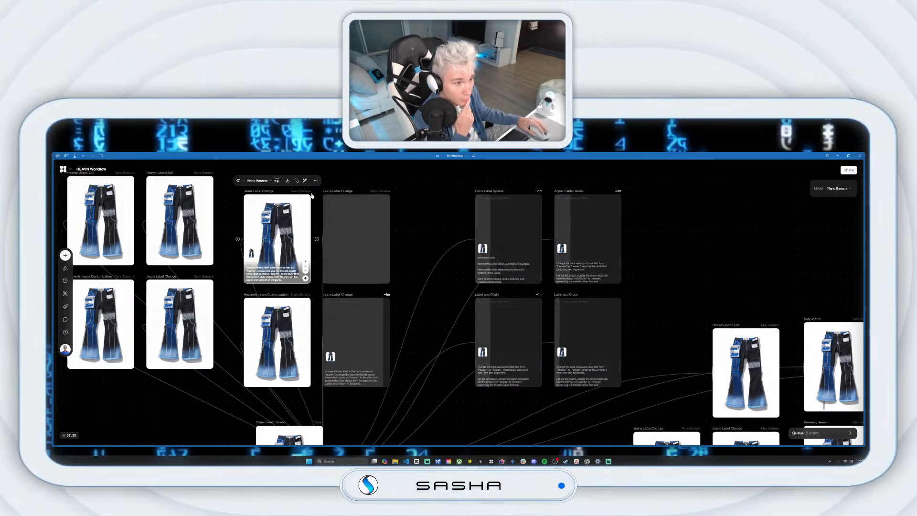
View the first Jeans Label Change result fullscreen, close it, and keep waiting for the unresponsive page.
left_click(316, 180)
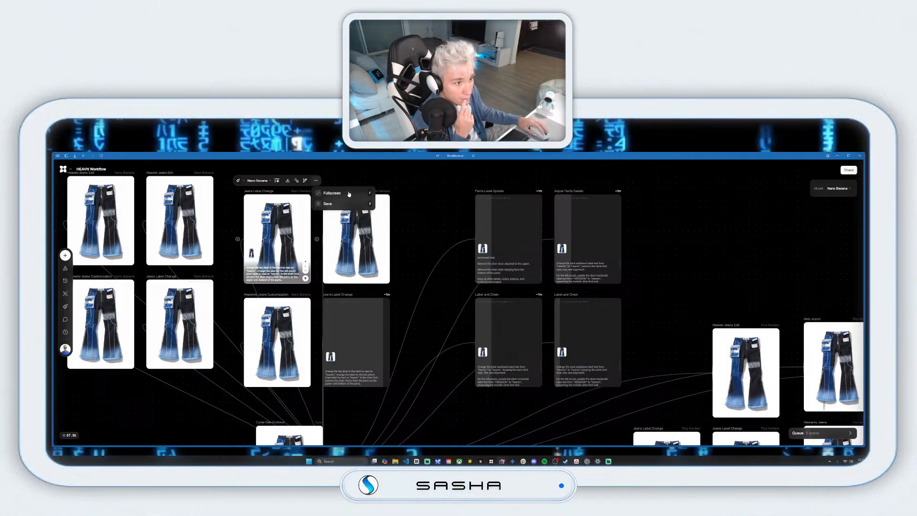
left_click(348, 193)
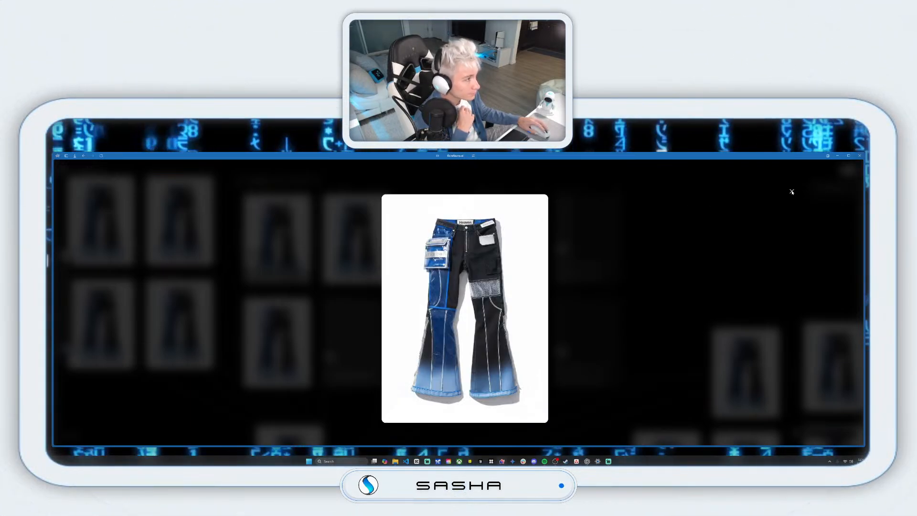
left_click(654, 243)
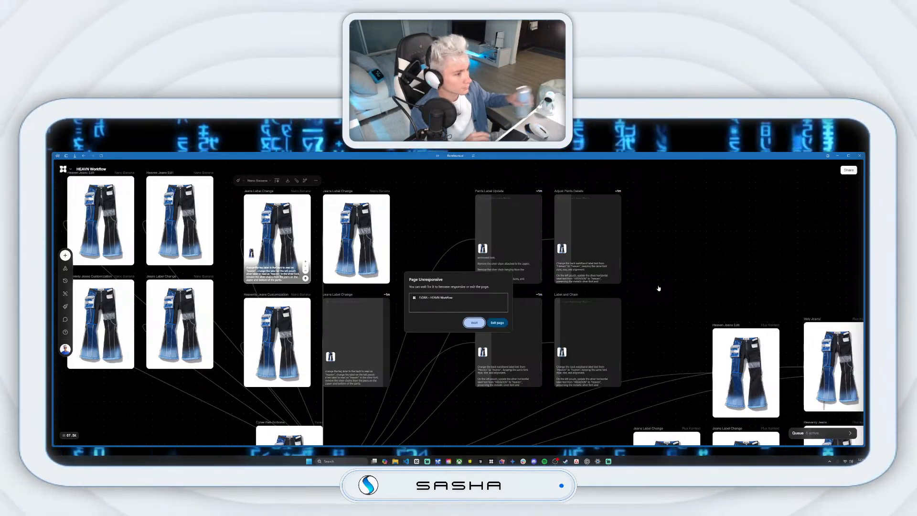
left_click(478, 323)
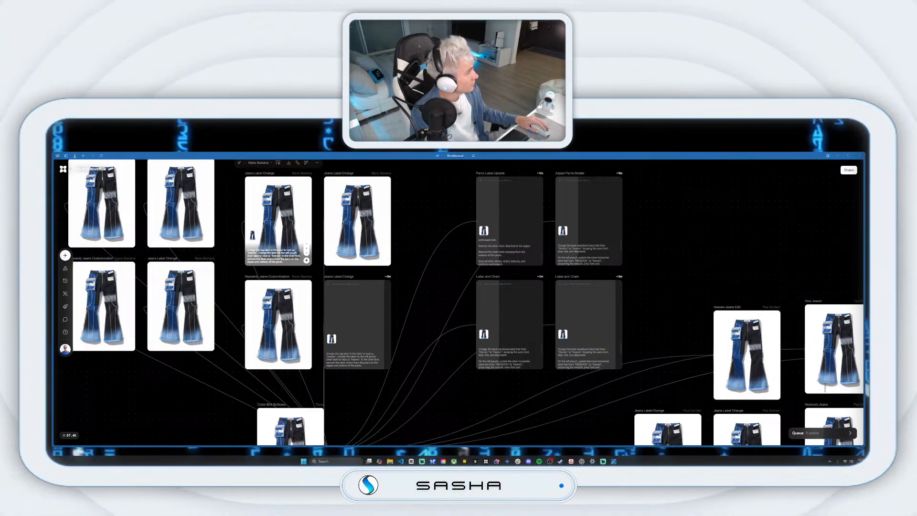
Bring the photos of the black cut-out top, silver-blue tank top, strapped sneaker and star-patched denim shorts on screen and spread them out.
left_click_drag(864, 290, 382, 210)
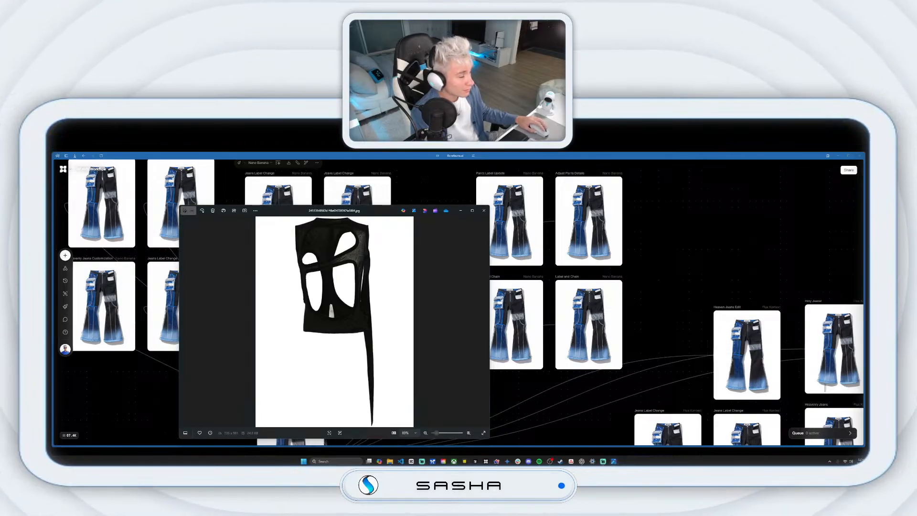
left_click_drag(863, 239, 727, 186)
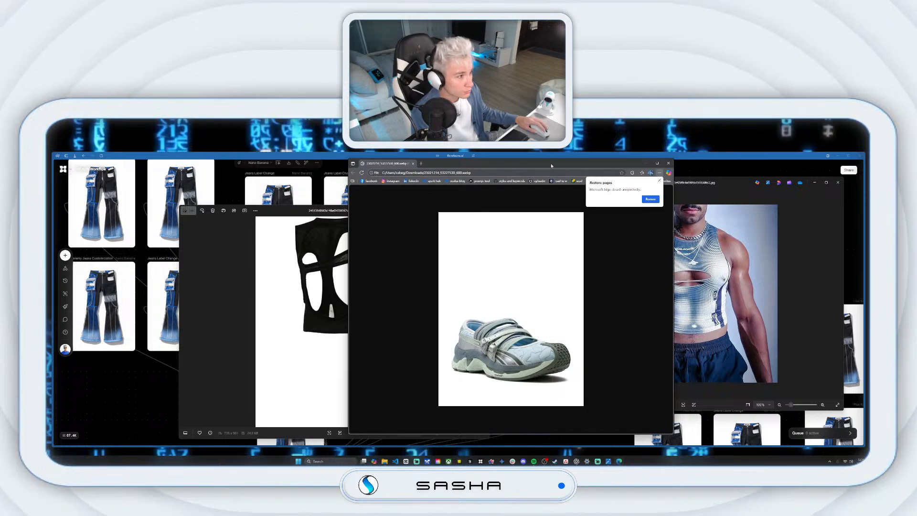
left_click_drag(549, 159, 285, 131)
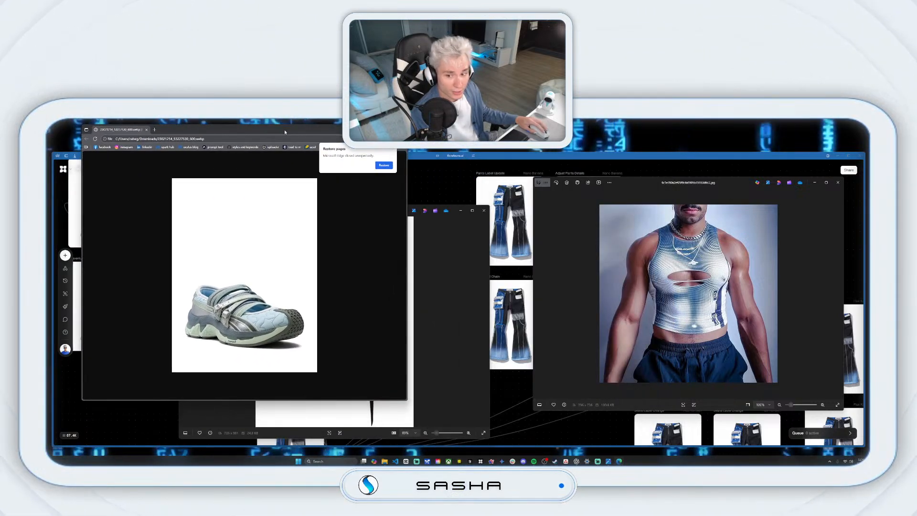
left_click(428, 229)
left_click_drag(384, 210, 513, 214)
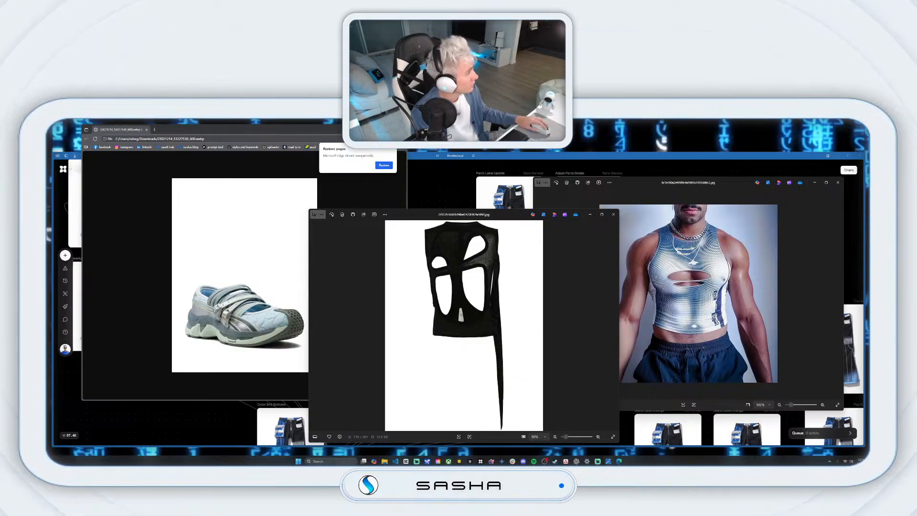
left_click_drag(865, 257, 680, 139)
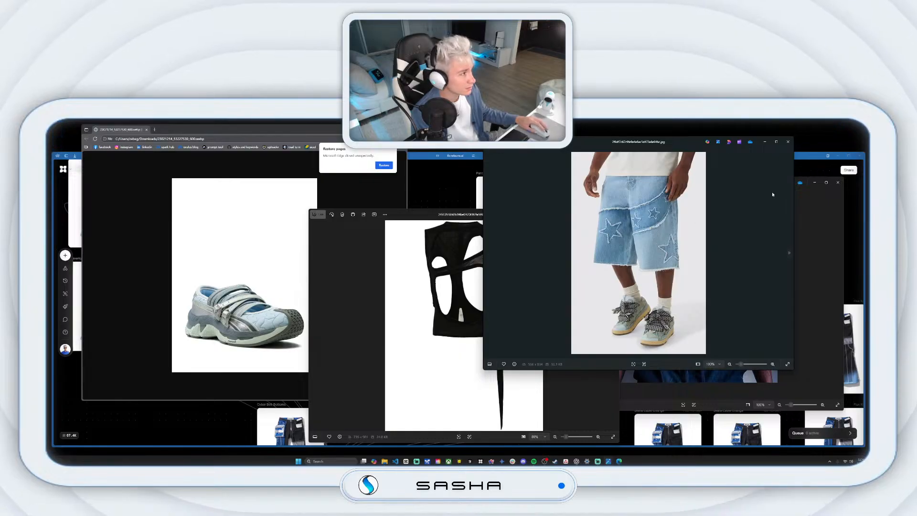
Close the four clothing and shoe photo windows to get back to the HEAVN Workflow canvas.
left_click(788, 140)
left_click(838, 182)
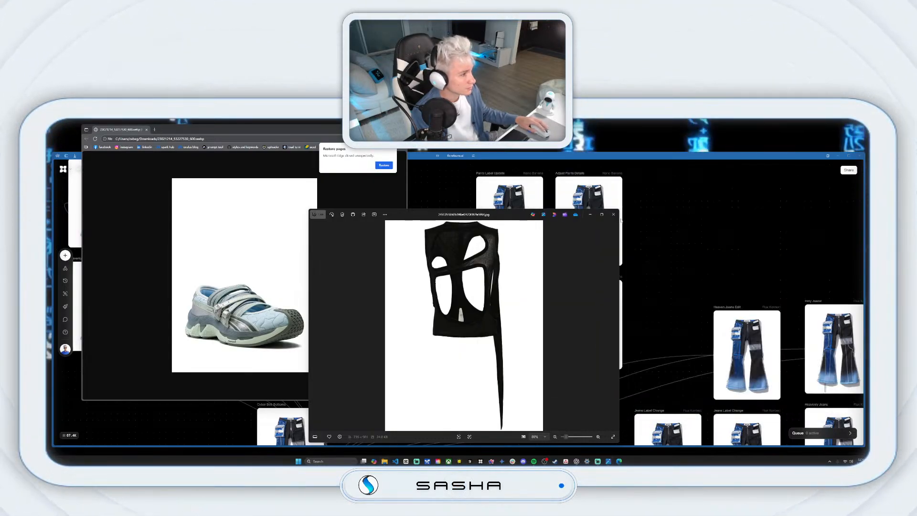
left_click(613, 215)
left_click(400, 129)
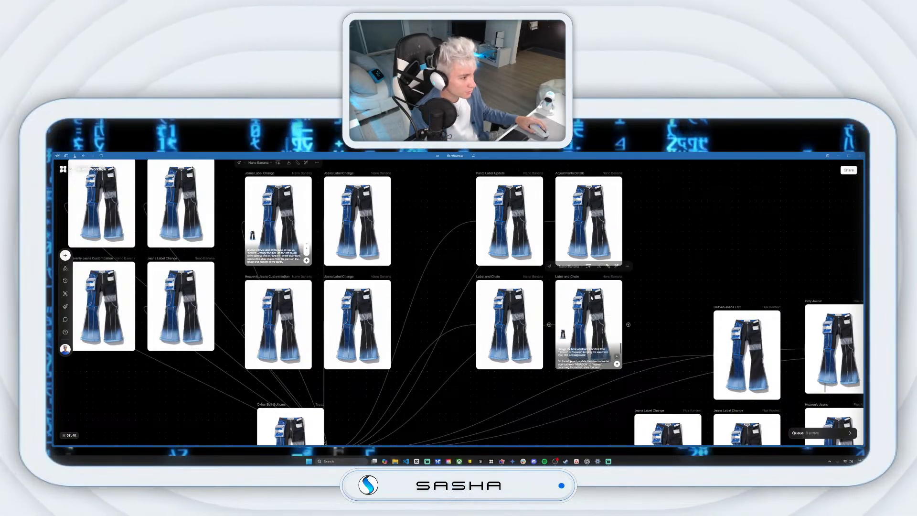
Inspect the second Label and Chain result fullscreen and return to the canvas.
scroll(591, 297, "up", 3)
left_click_drag(571, 310, 498, 334)
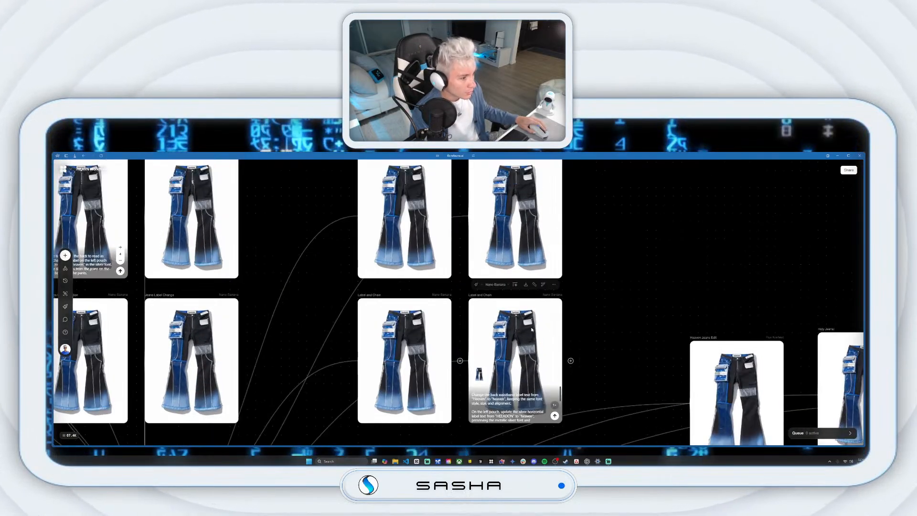
left_click(508, 331)
left_click(555, 285)
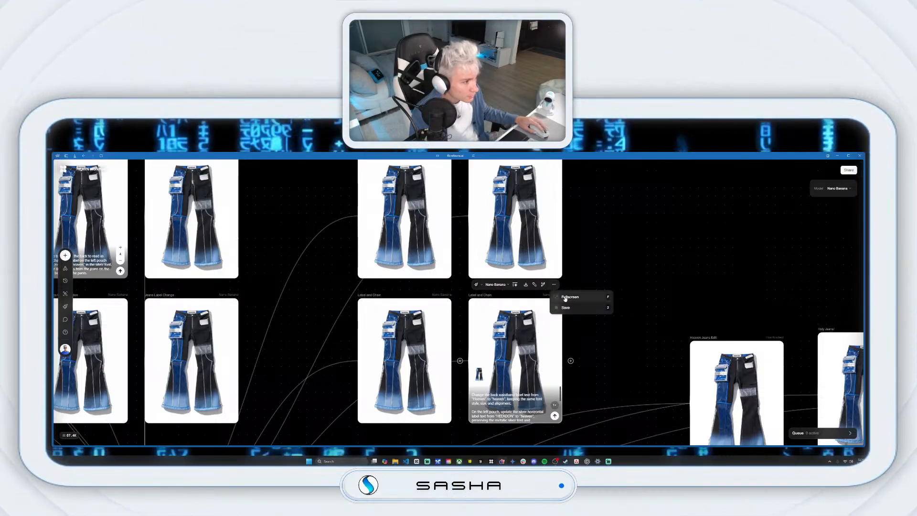
left_click(569, 297)
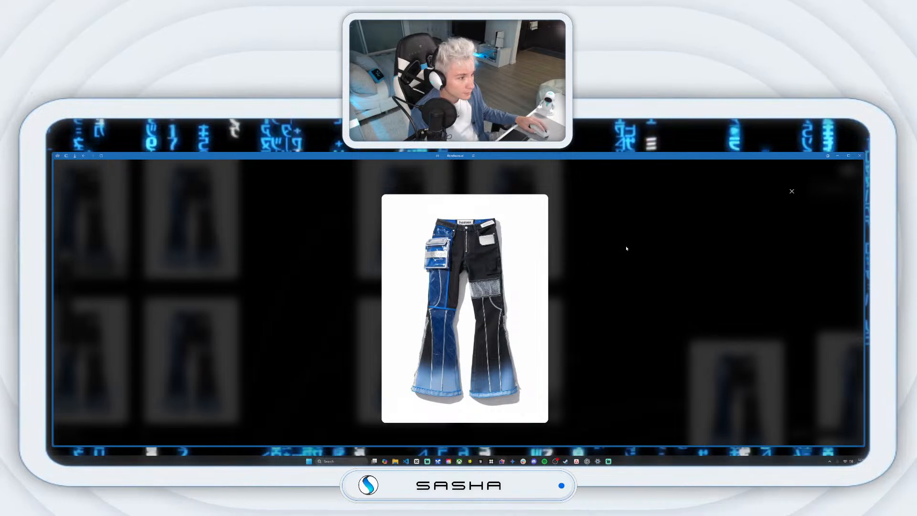
left_click(792, 191)
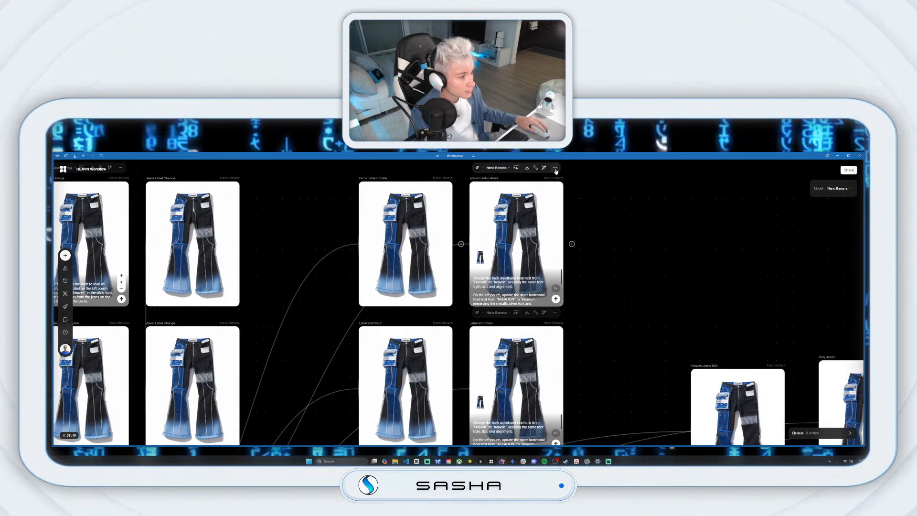
Inspect the Adjust Pants Details and Pants Label Update results fullscreen, one after the other.
left_click(555, 168)
left_click(571, 180)
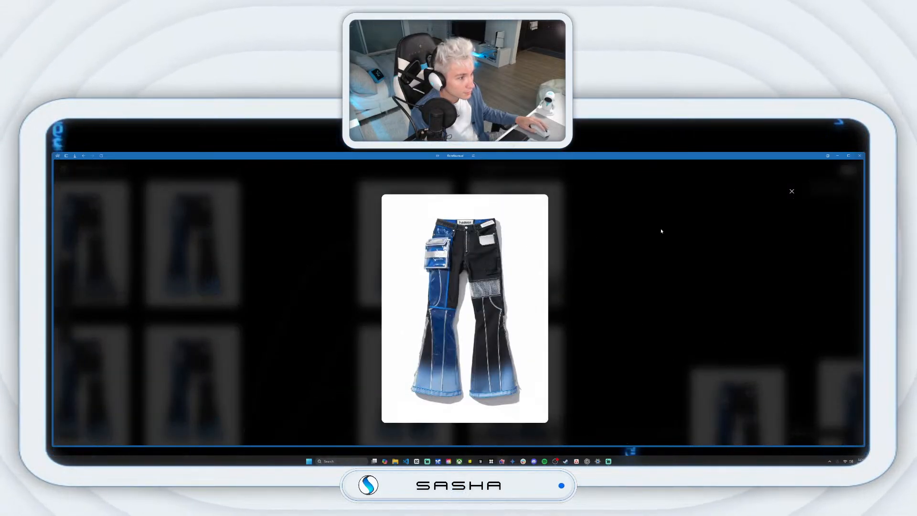
left_click(791, 190)
left_click(444, 167)
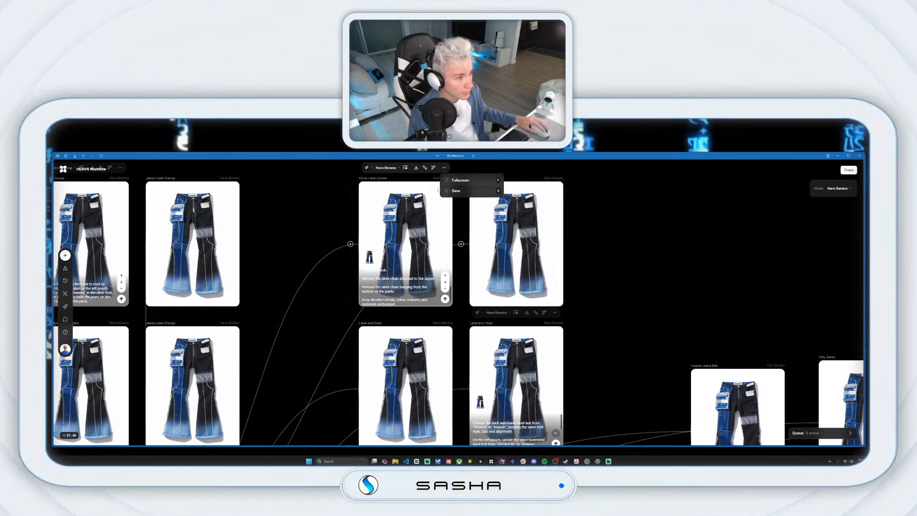
left_click(459, 180)
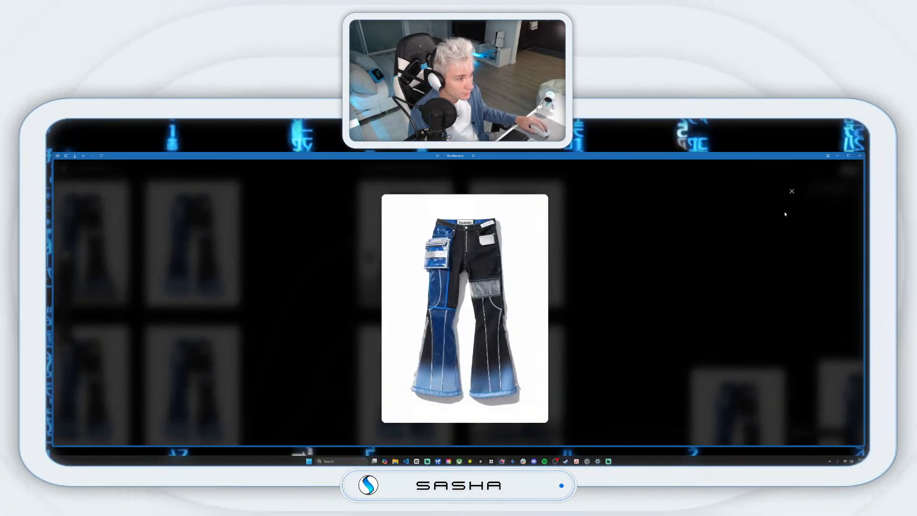
left_click(791, 191)
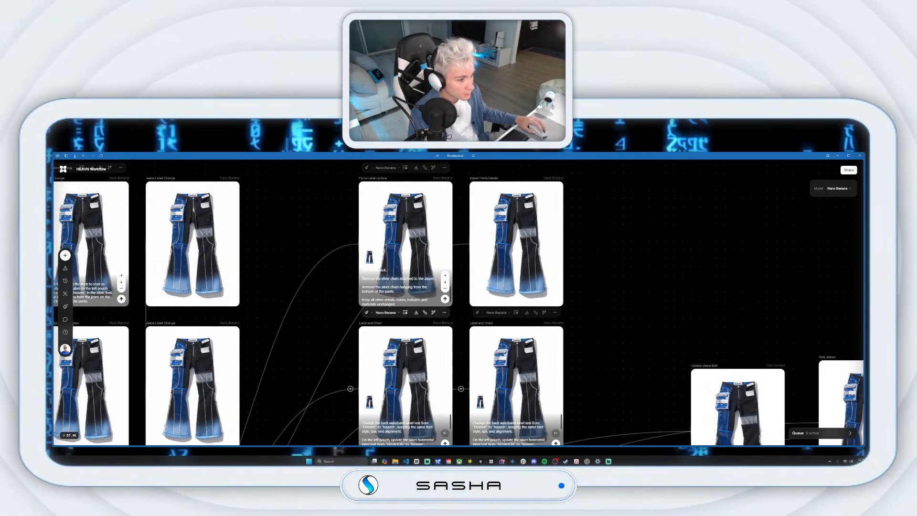
Inspect both Label and Chain results fullscreen, checking the labels and the zipper area.
scroll(437, 354, "down", 2)
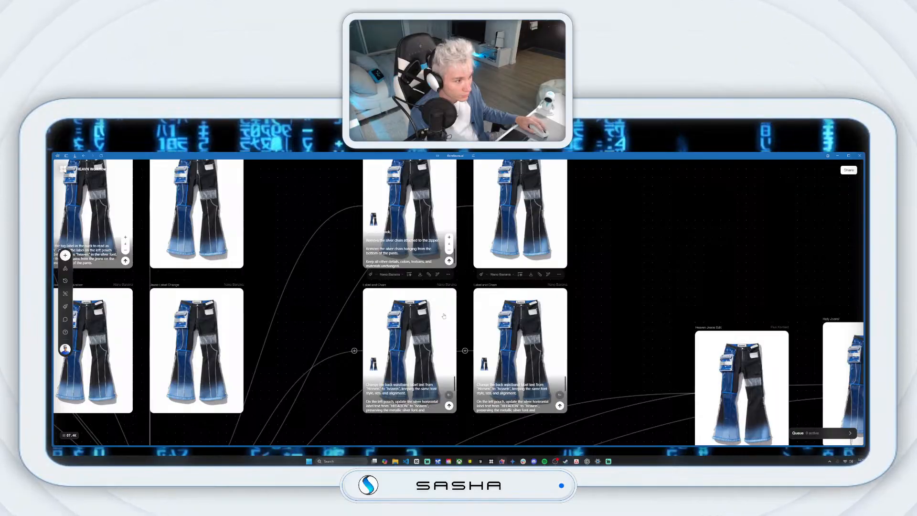
left_click(447, 275)
left_click(456, 287)
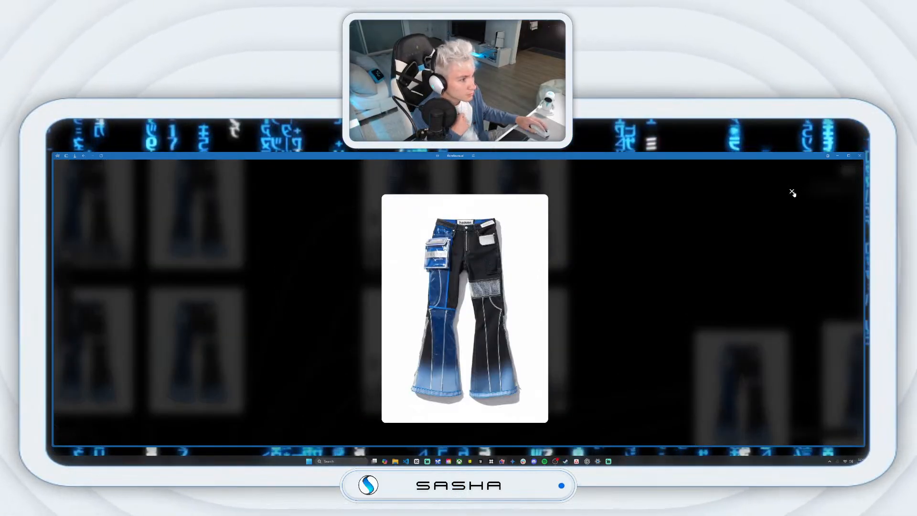
left_click(791, 191)
left_click(559, 275)
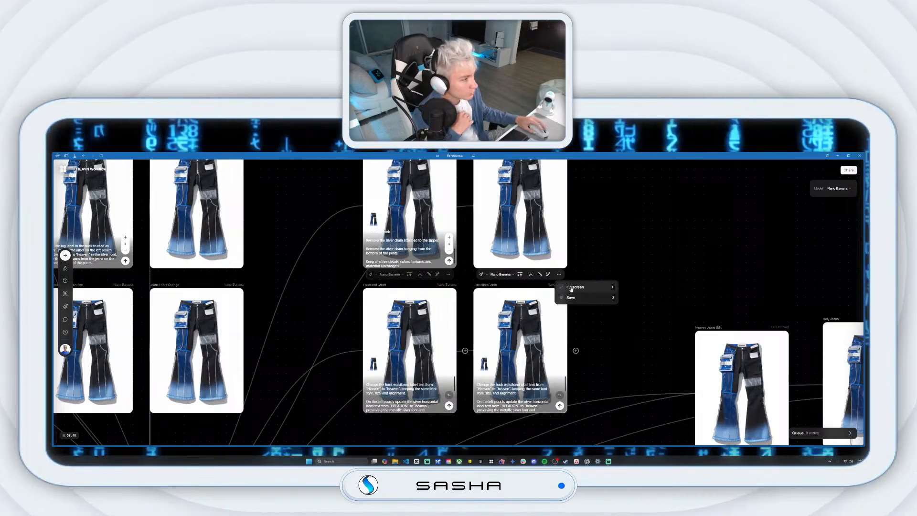
left_click(568, 287)
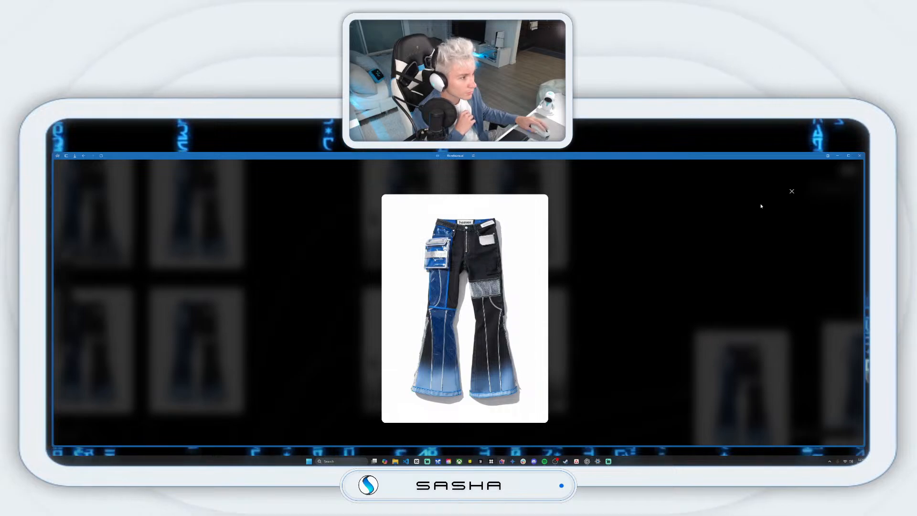
left_click(791, 191)
Recheck the Adjust Pants Details result fullscreen and compare the manual-prompt group with the ChatGPT-prompt group on the canvas.
left_click_drag(496, 242, 496, 281)
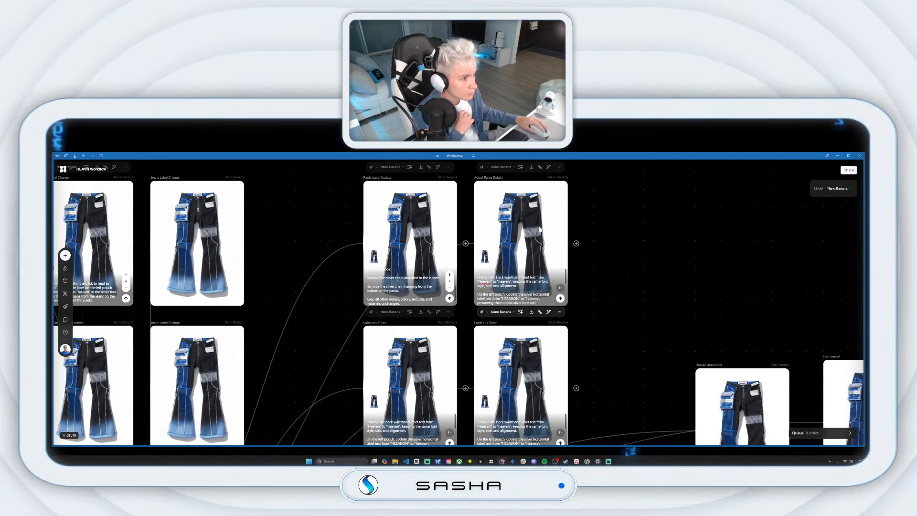
left_click(581, 184)
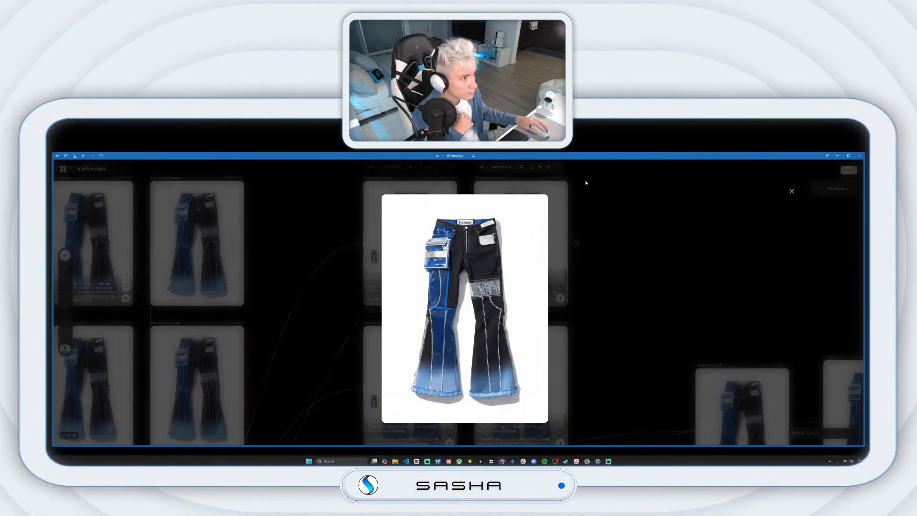
left_click(791, 191)
scroll(509, 366, "down", 2)
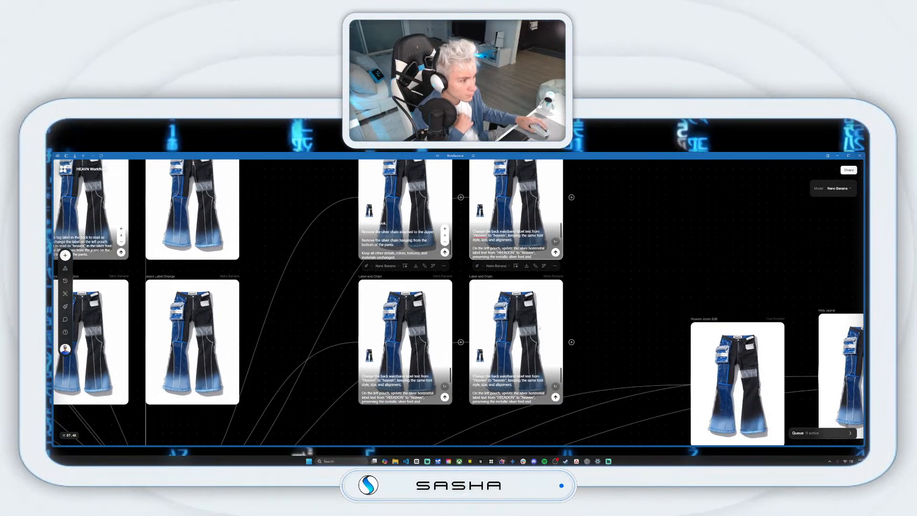
left_click_drag(263, 326, 344, 367)
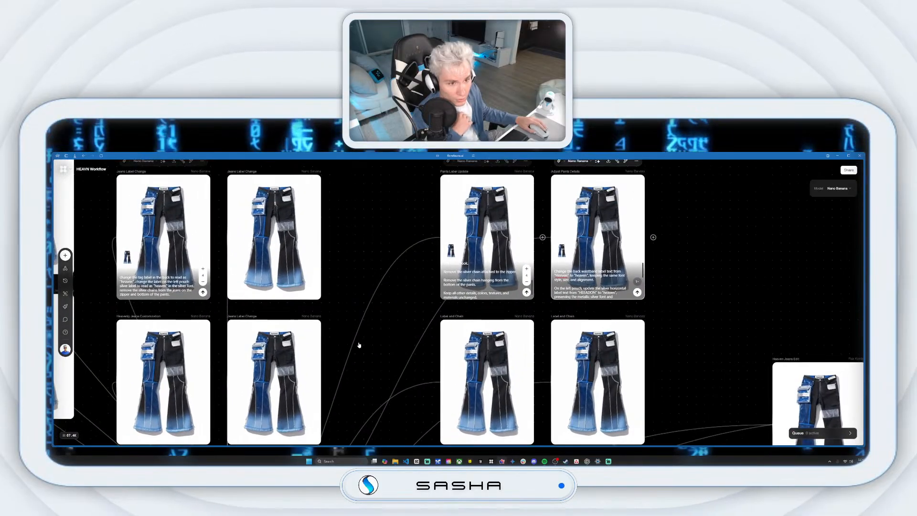
scroll(384, 346, "down", 1)
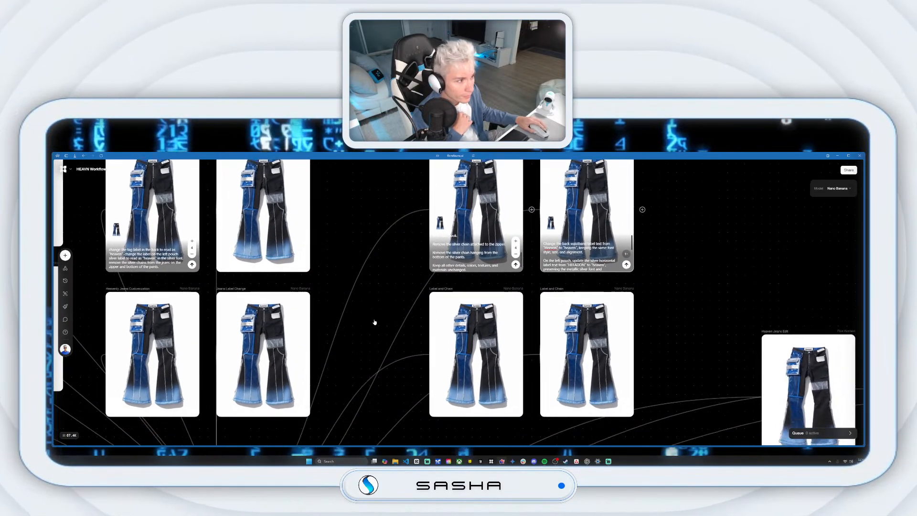
In ChatGPT, replace the "json like format" message with "do not remove the zipper, just the chain on it" and resend it.
left_click(588, 461)
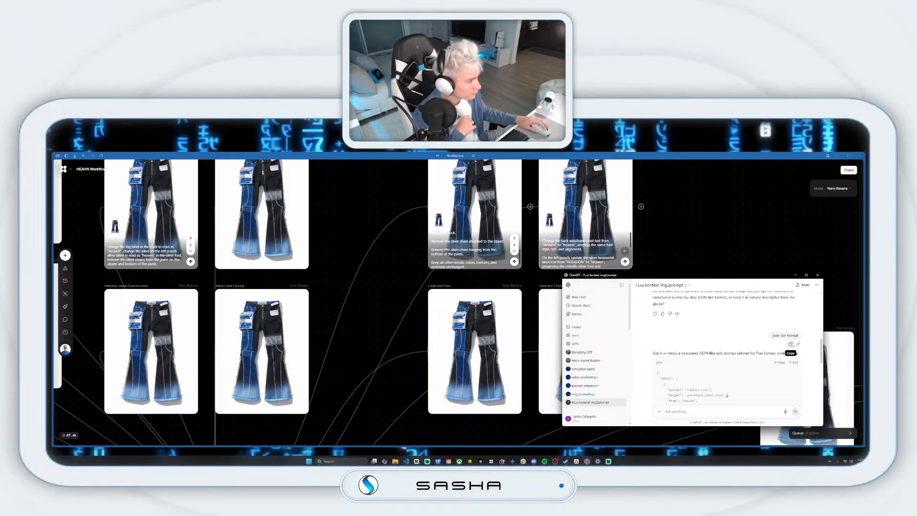
left_click(792, 344)
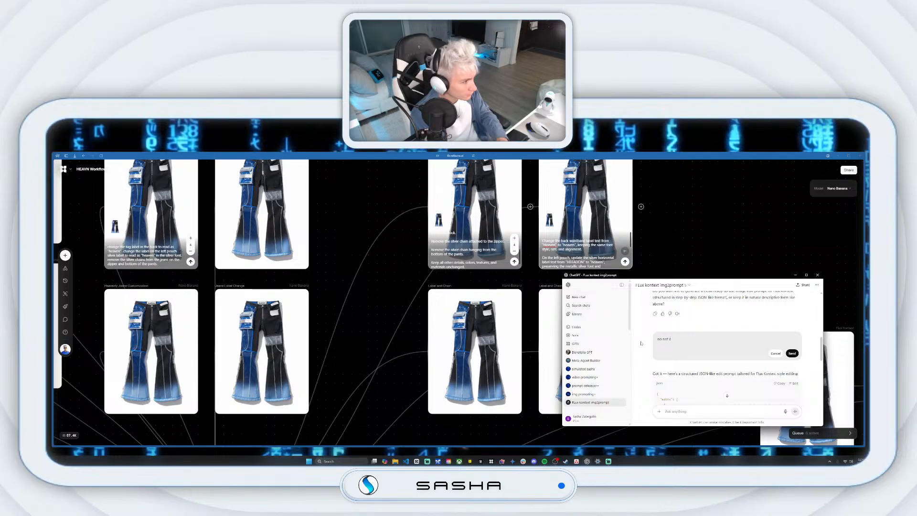
type("do not remove the")
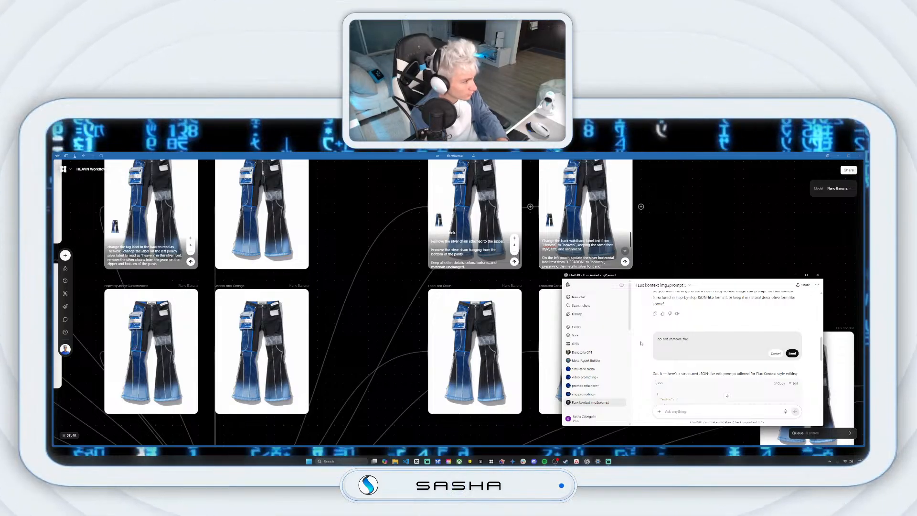
type(" zipper. just the c")
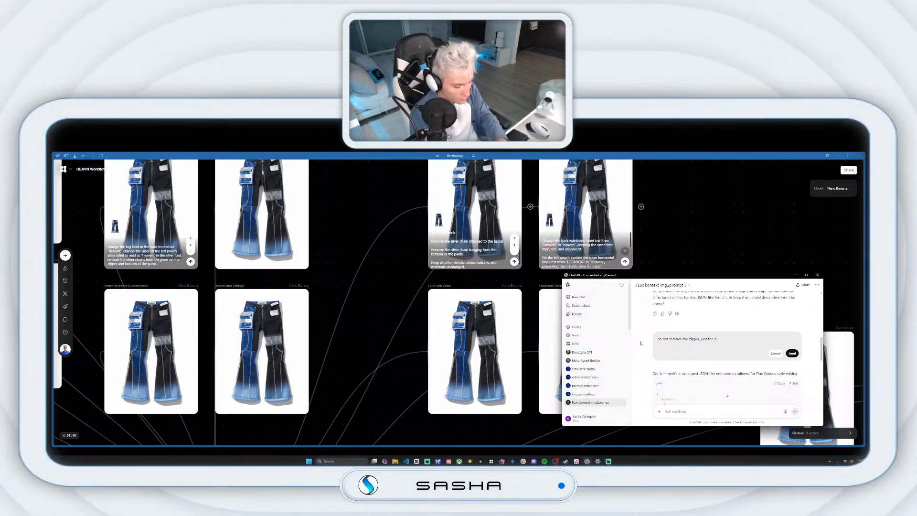
type("it")
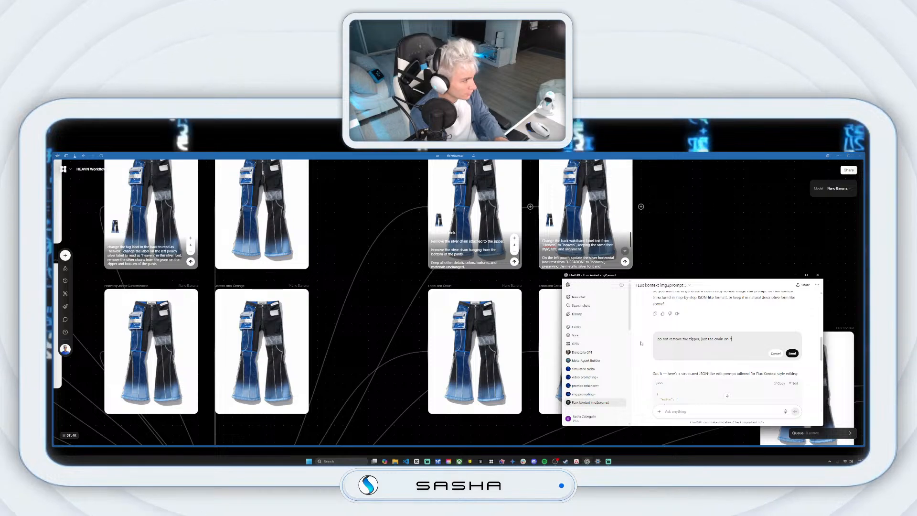
key("shift+Return")
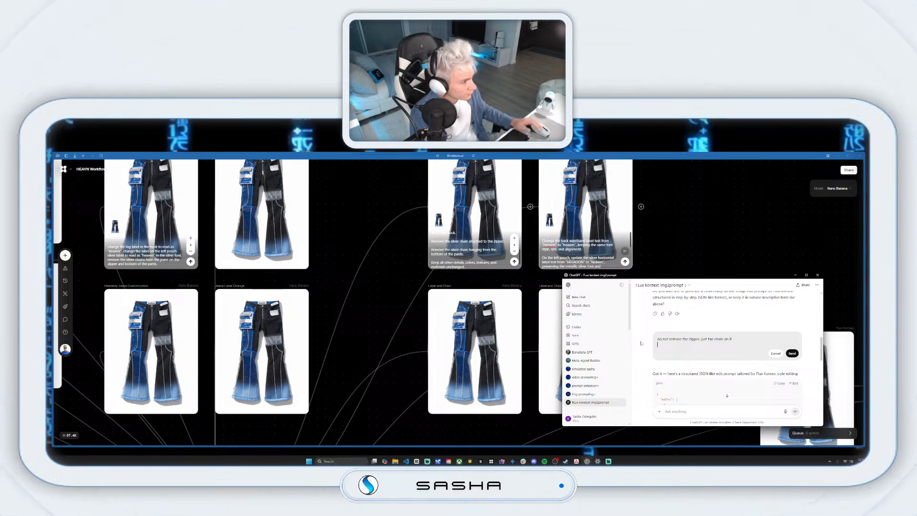
left_click(790, 353)
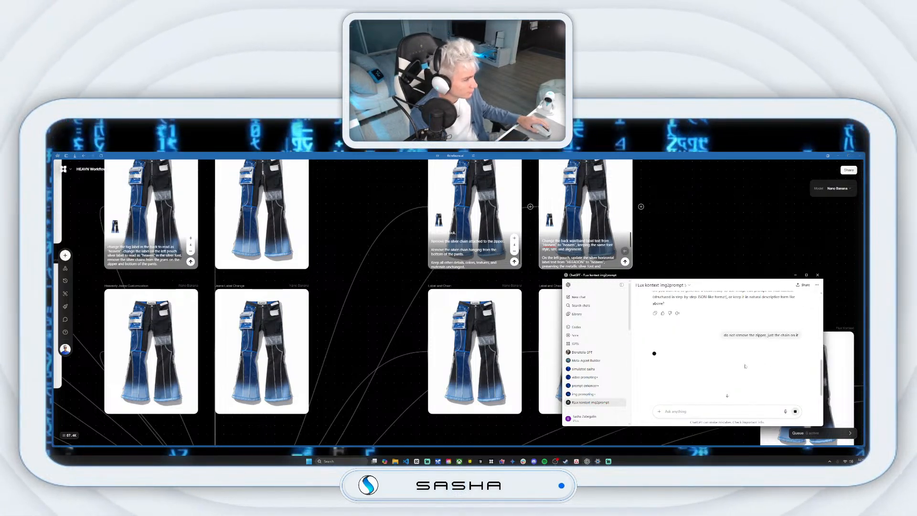
Copy the corrected edit instructions from ChatGPT's reply, from the waistband label change through the closing line on keeping other details.
scroll(745, 365, "up", 3)
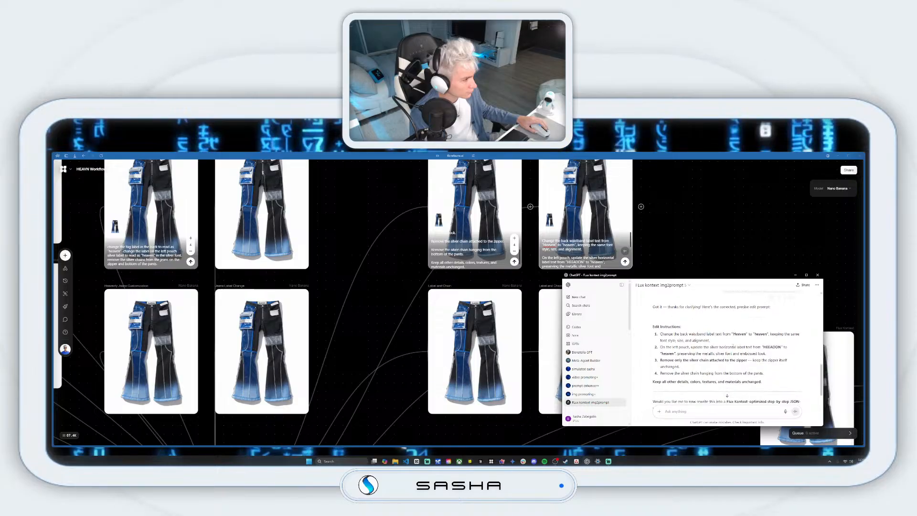
scroll(707, 345, "down", 2)
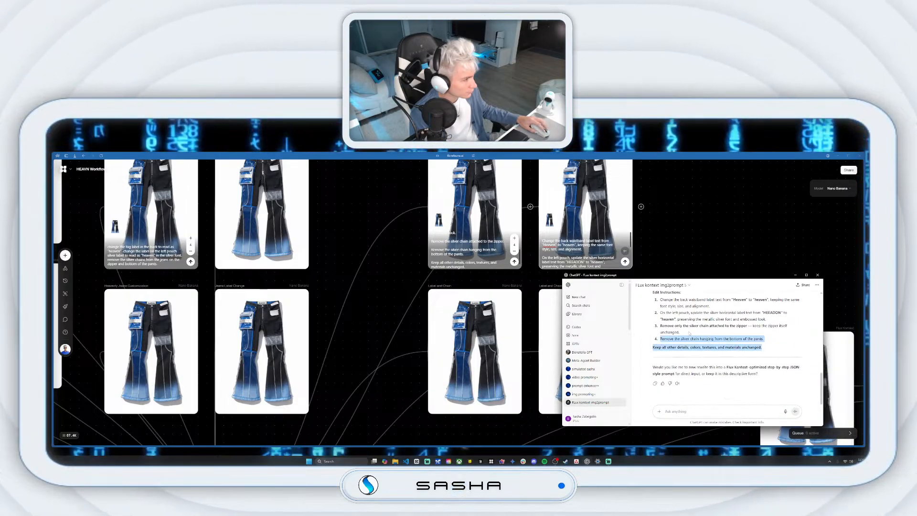
left_click_drag(689, 333, 658, 311)
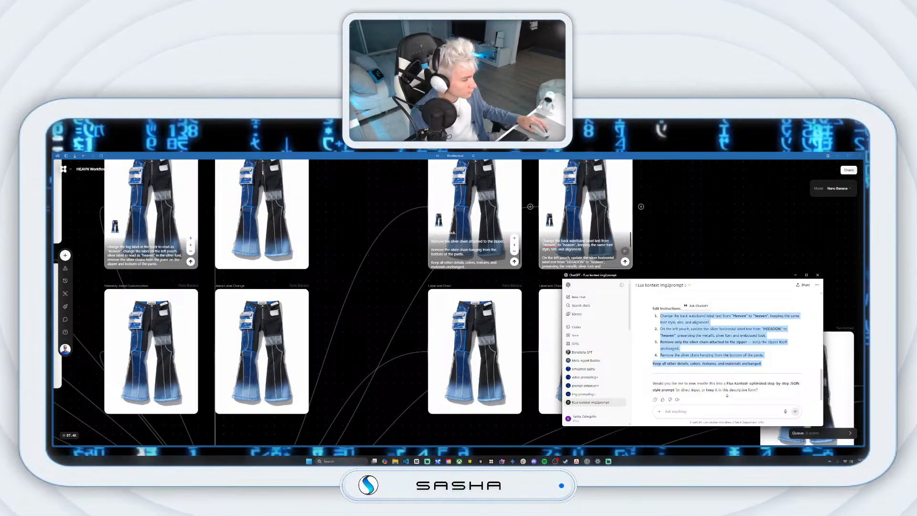
right_click(677, 318)
left_click(685, 324)
scroll(687, 329, "down", 2)
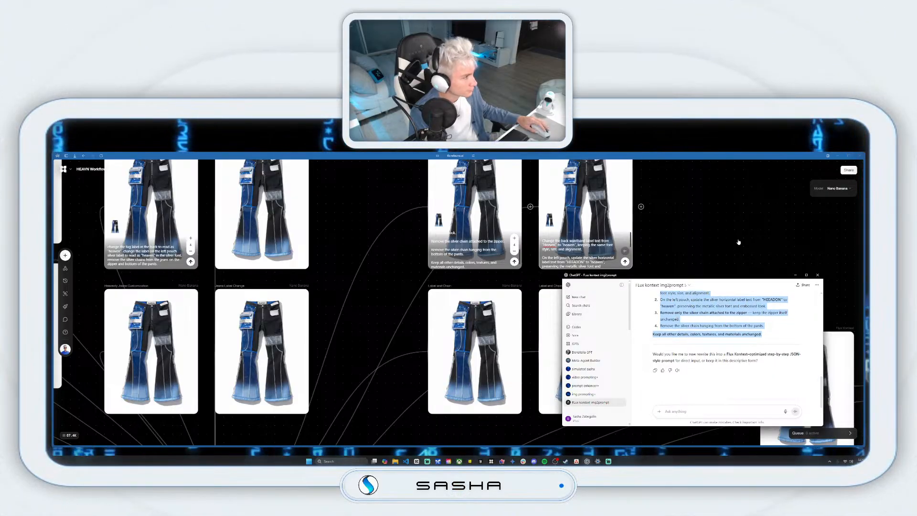
On the HEAVN Workflow canvas, move the four-image Pants Label Update and Label and Chain group up to free space below it.
left_click(739, 242)
scroll(669, 263, "down", 5)
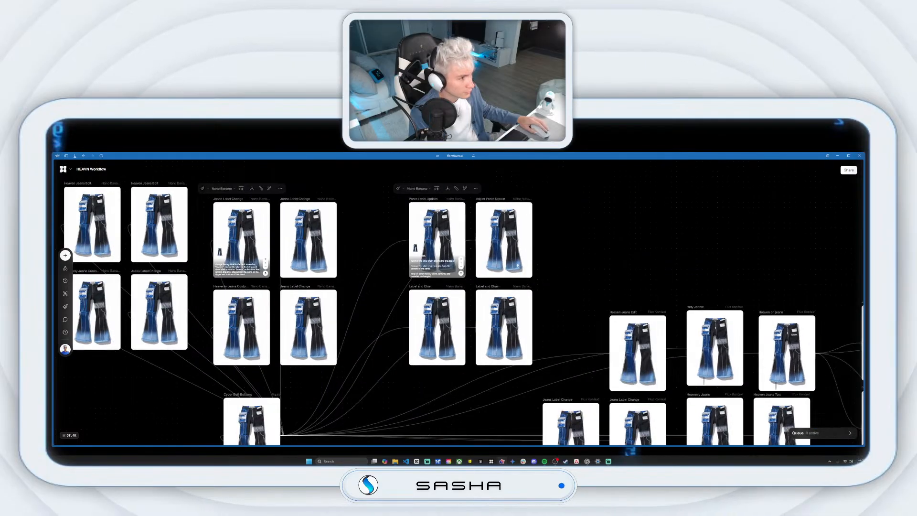
left_click_drag(395, 200, 536, 373)
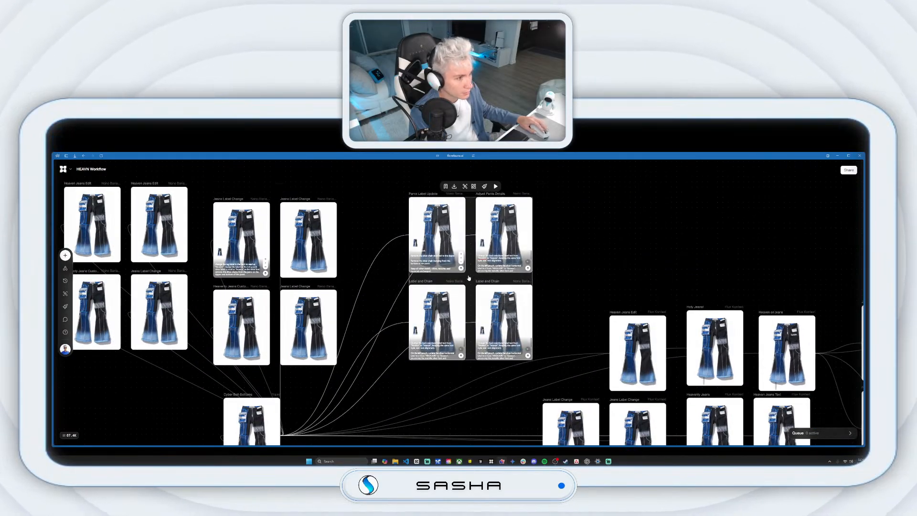
left_click_drag(468, 278, 461, 212)
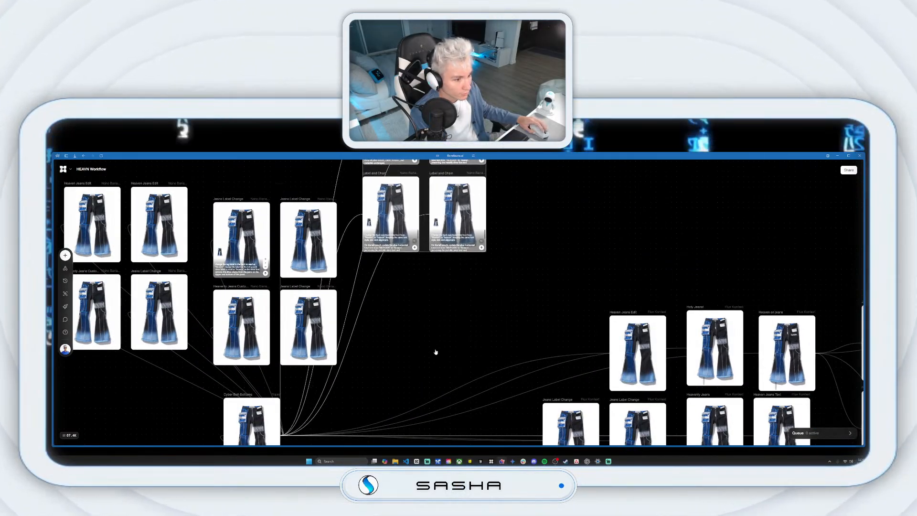
Branch a new image node from the original bell-bottoms photo, set its model to Nano Banana and paste the corrected prompt.
left_click_drag(342, 397, 355, 333)
left_click_drag(300, 372, 465, 262)
left_click(496, 221)
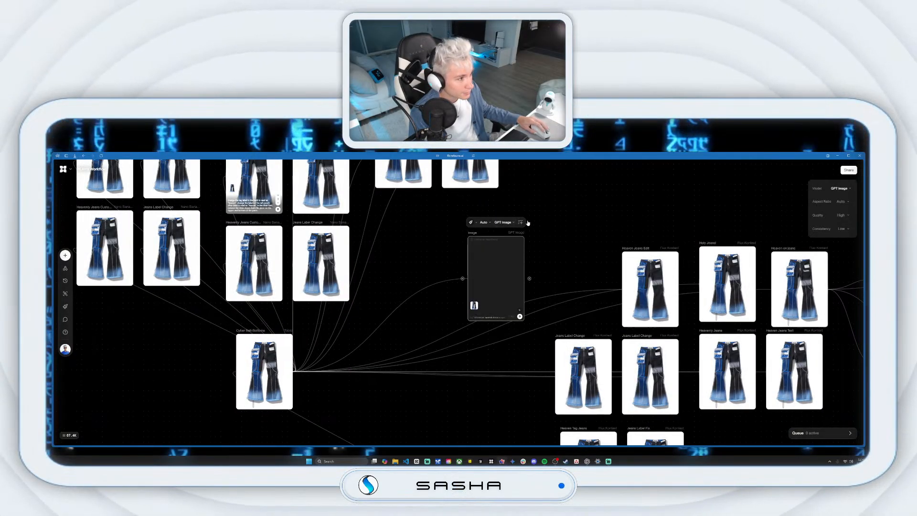
left_click(503, 222)
left_click(514, 249)
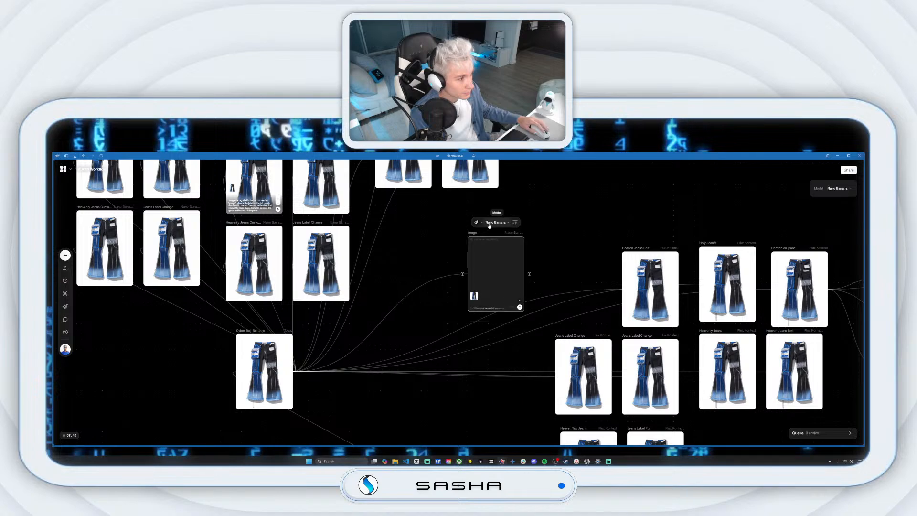
left_click(488, 308)
key("ctrl+v")
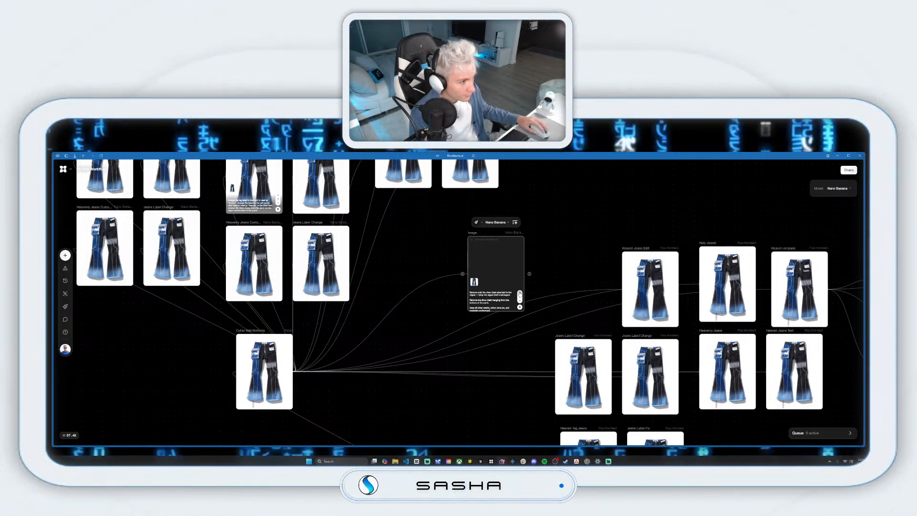
Set the new node's image count to four and generate the images.
left_click(519, 293)
left_click(520, 293)
left_click(519, 293)
left_click(520, 307)
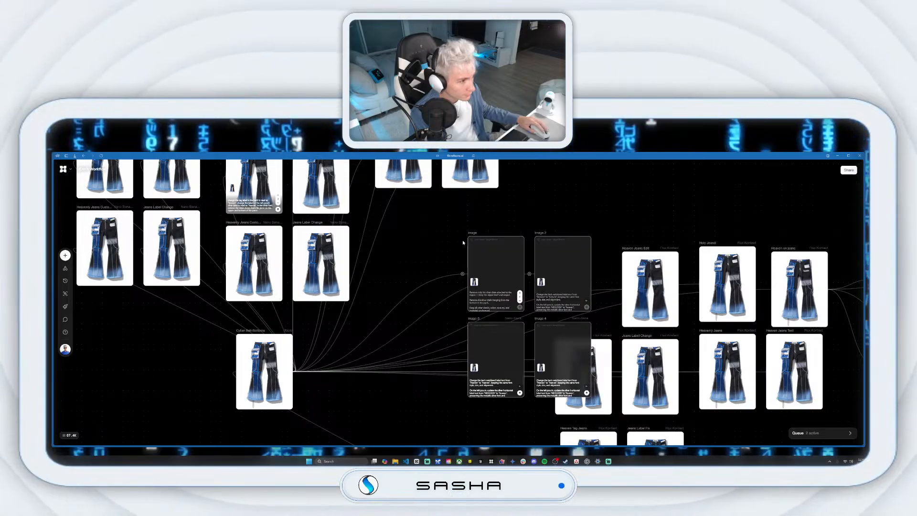
Move the four generating images closer to the source photo and return the Jeans Label Change image to its place in the Flux Kontext group.
left_click_drag(462, 242, 470, 309)
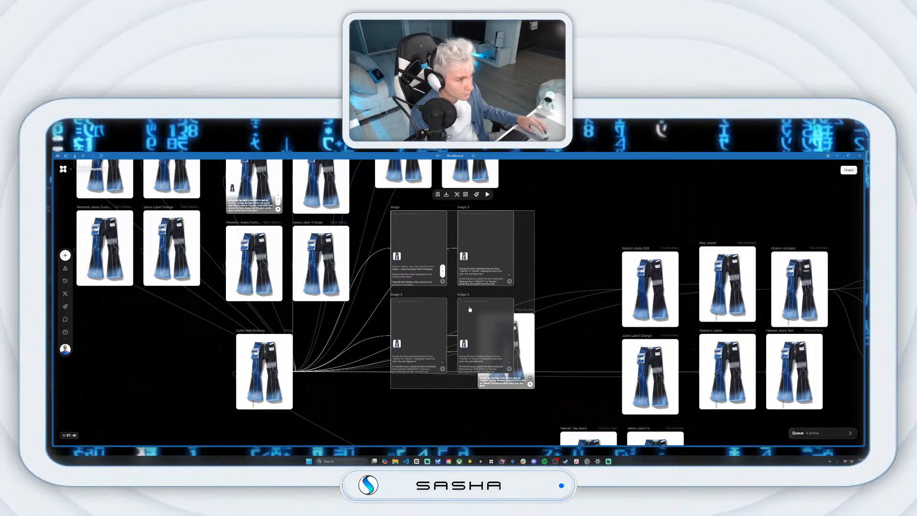
left_click(572, 340)
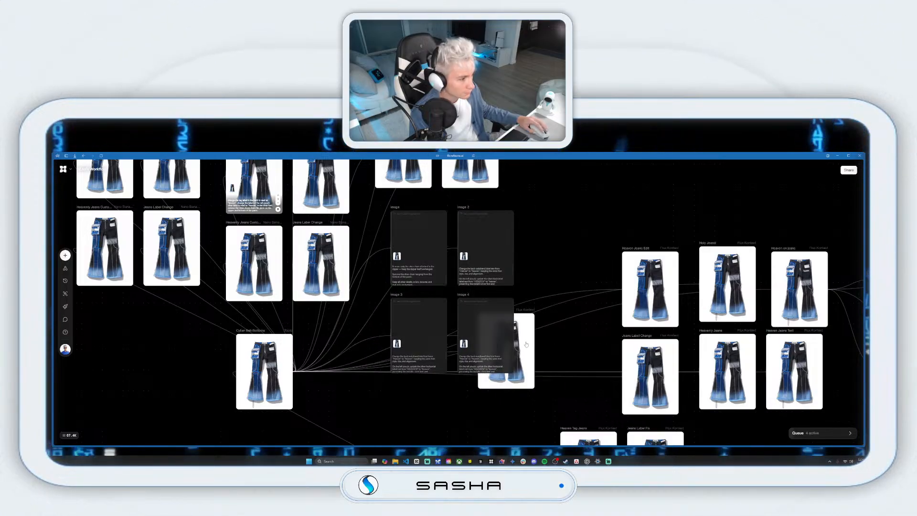
left_click(533, 339)
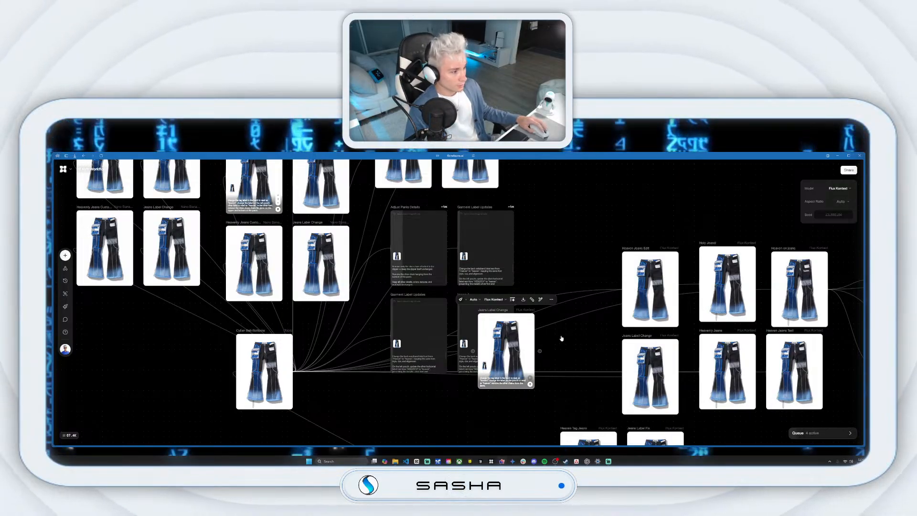
left_click(562, 338)
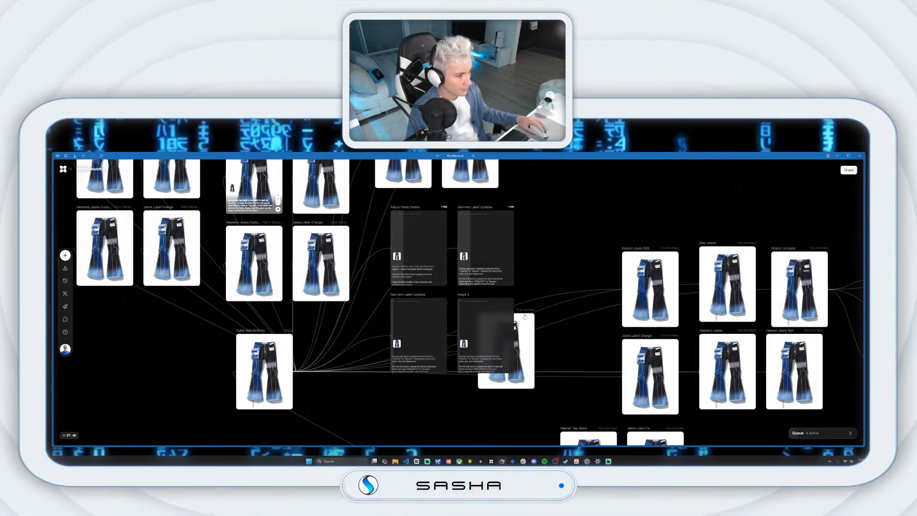
left_click(553, 315)
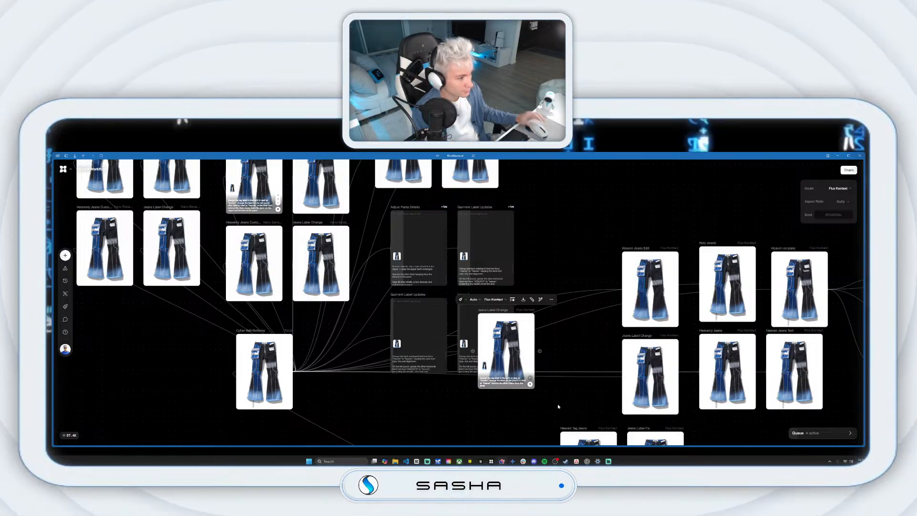
key("ctrl+z")
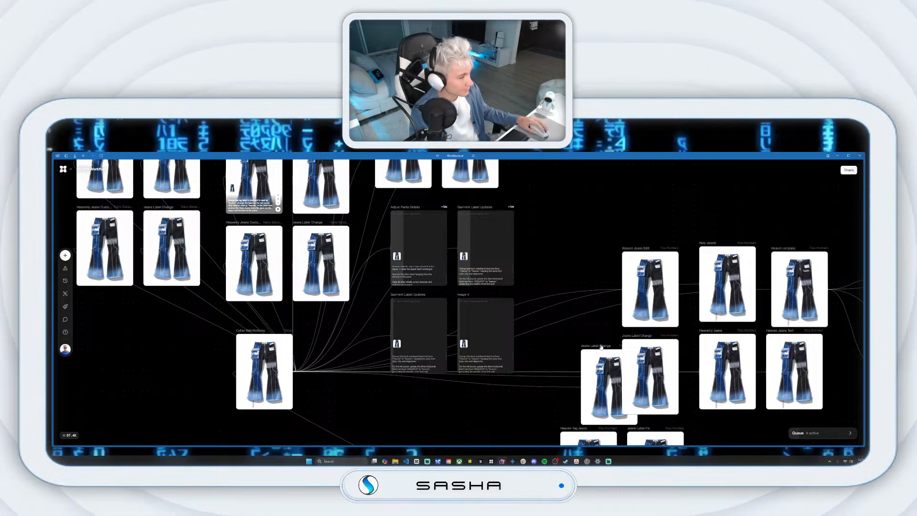
left_click(595, 347)
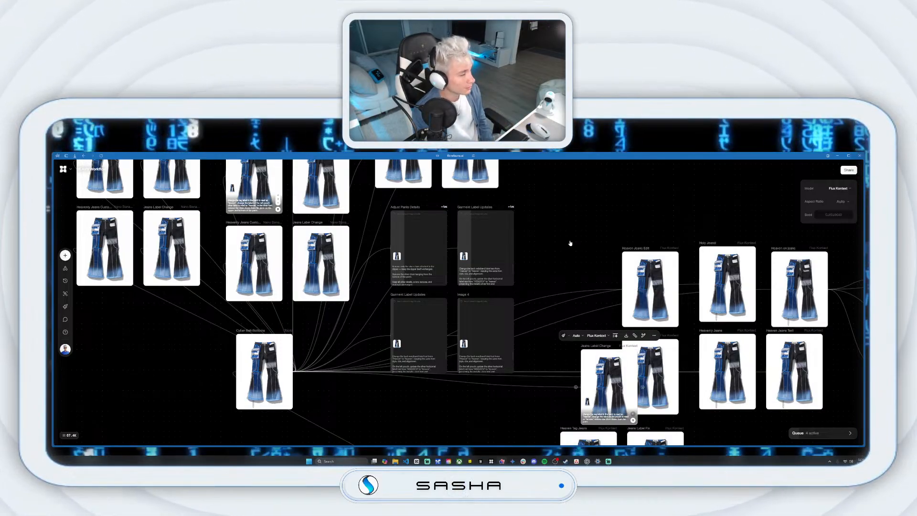
key("ctrl+z")
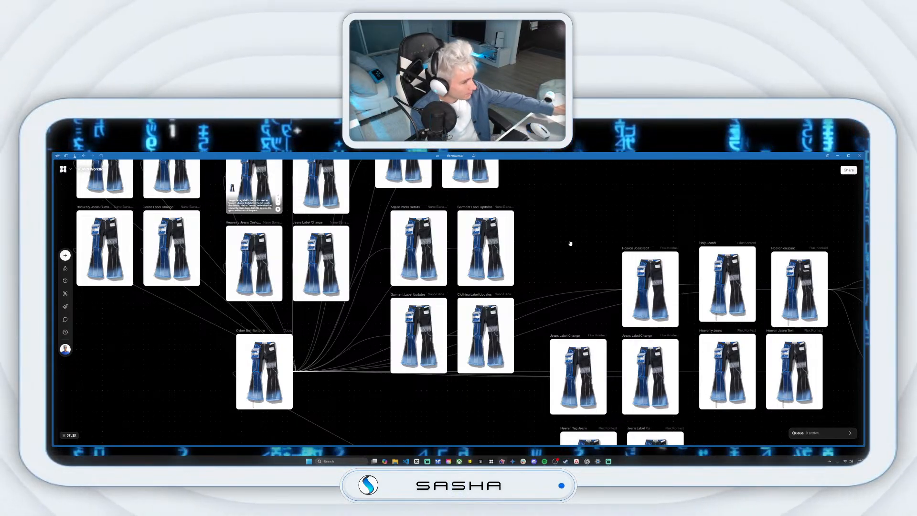
Inspect the new Adjust Pants Details result fullscreen and return to the canvas.
scroll(491, 336, "up", 2)
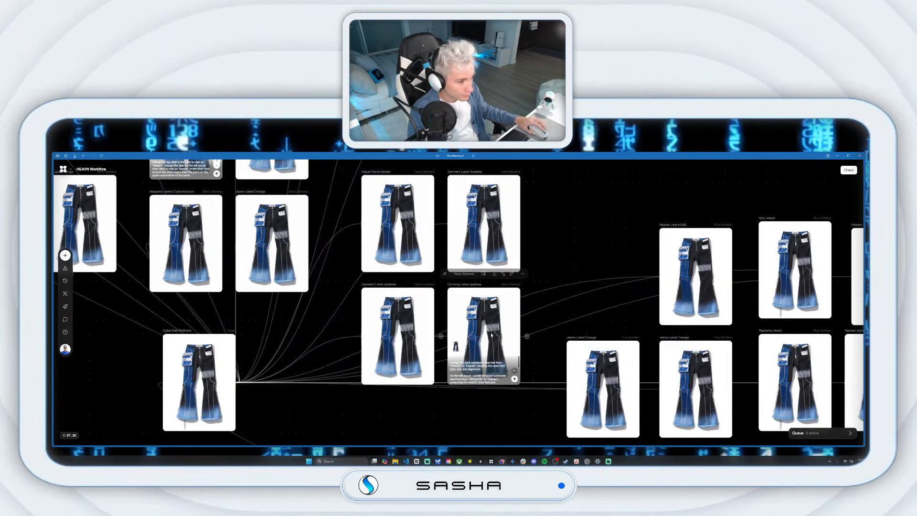
scroll(491, 336, "up", 1)
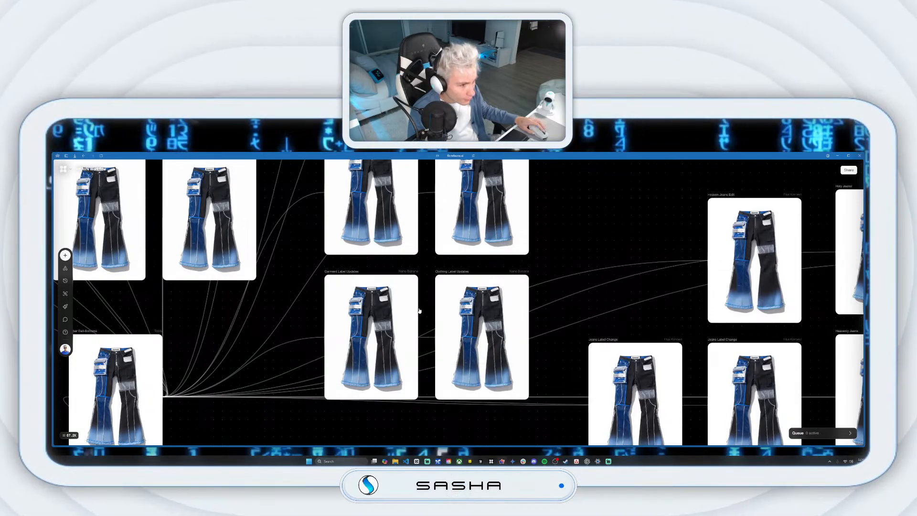
left_click_drag(420, 311, 431, 377)
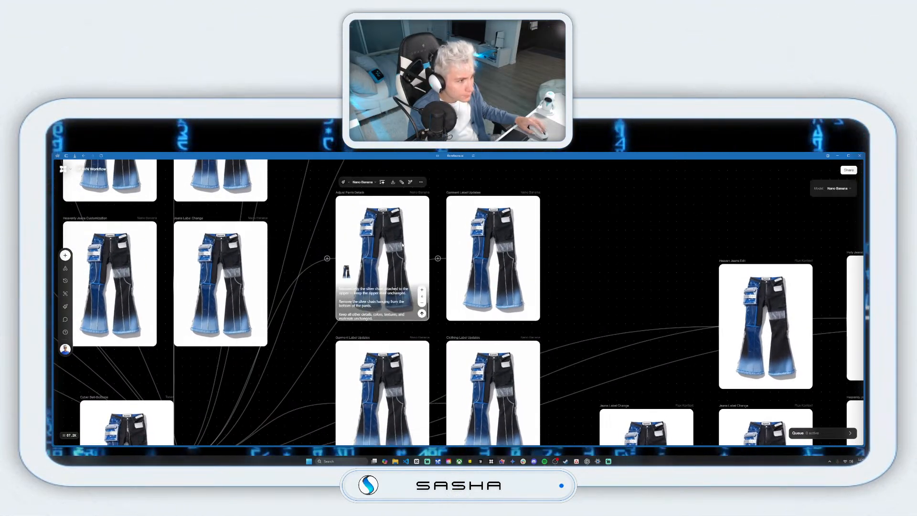
left_click(423, 181)
left_click(432, 190)
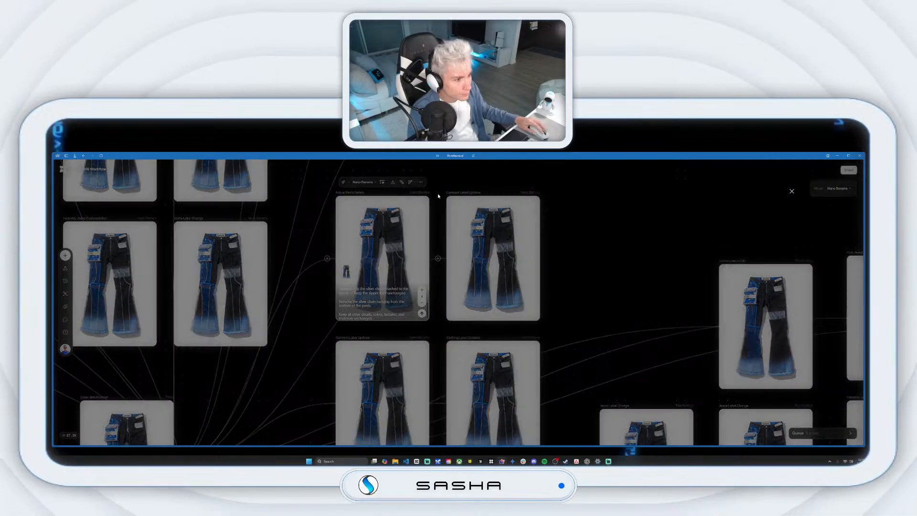
left_click(793, 190)
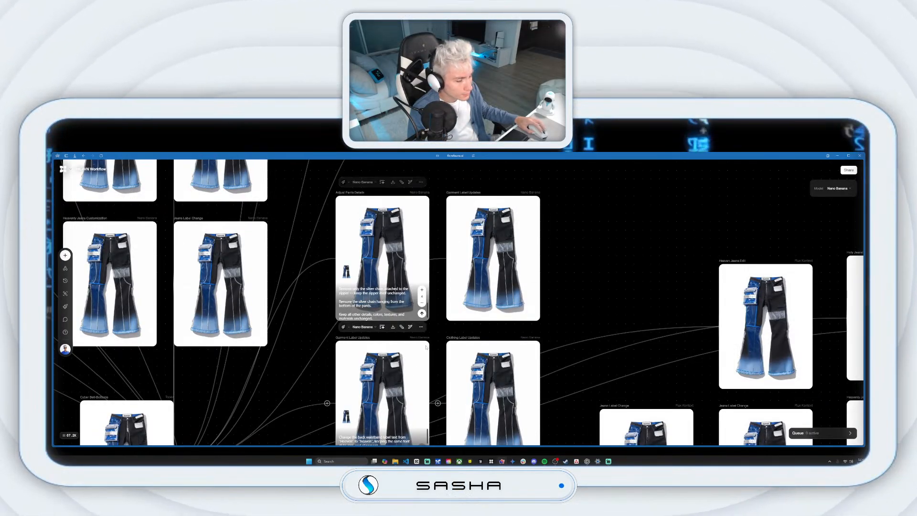
Inspect the new Garment Label Updates results fullscreen and compare them with the second Label and Chain result from the earlier group.
left_click(421, 326)
left_click(431, 335)
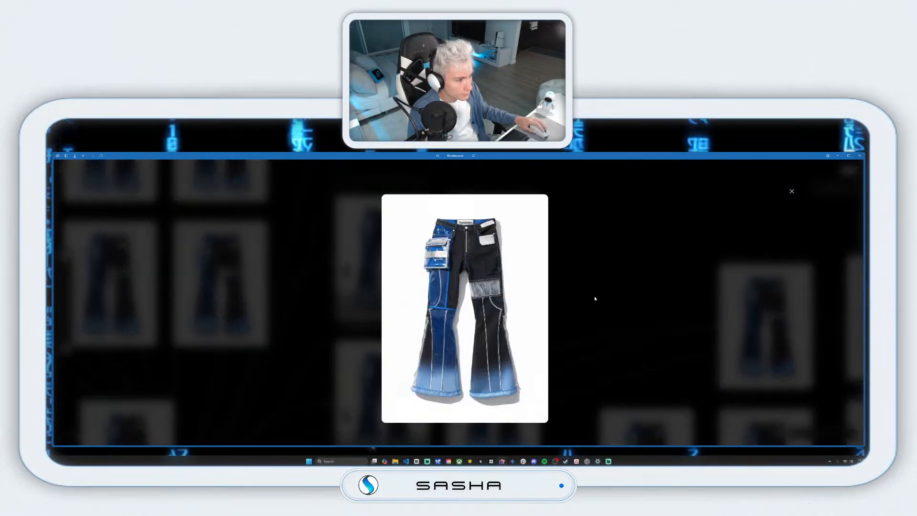
left_click(792, 191)
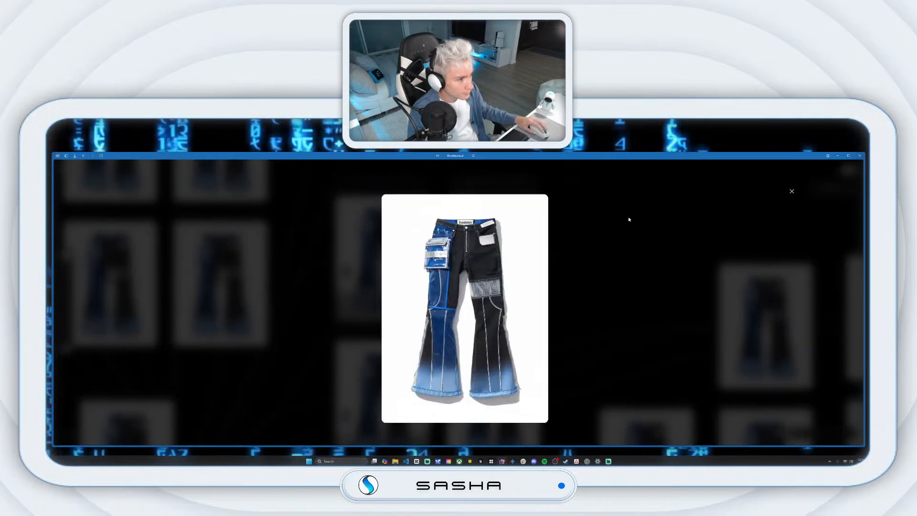
left_click(791, 192)
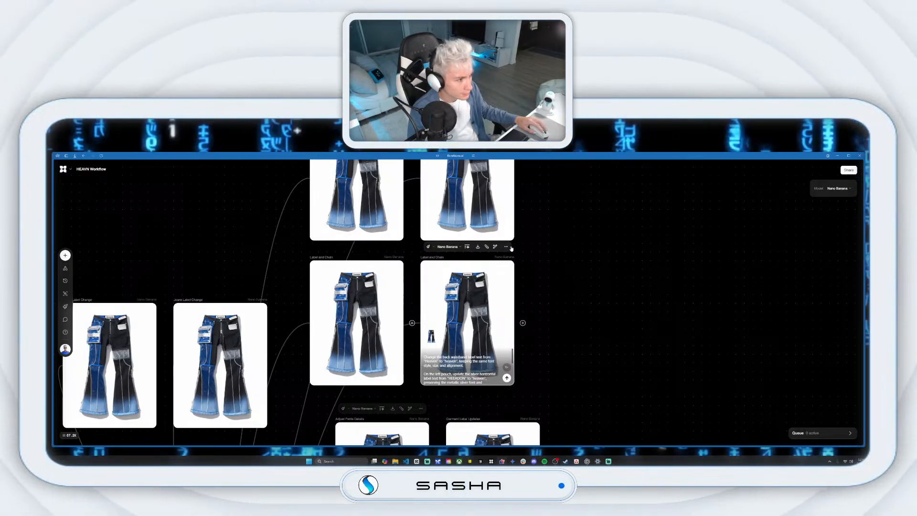
left_click(507, 247)
left_click(518, 257)
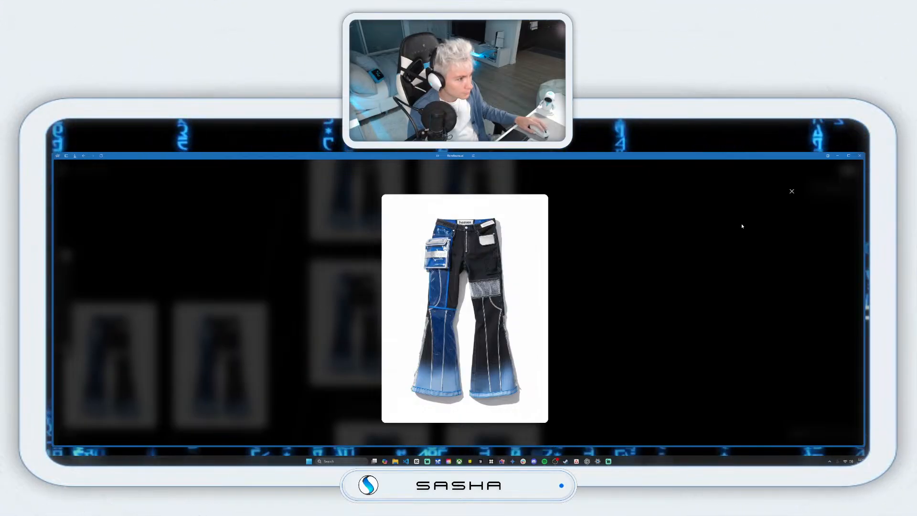
Return to the canvas and branch a new image node from the second Label and Chain result, with the model set to Topaz.
left_click(791, 191)
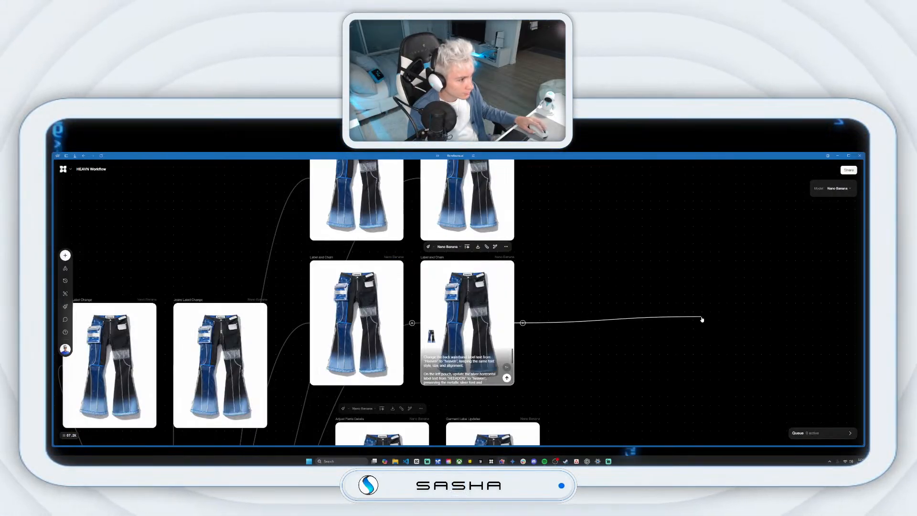
left_click_drag(702, 319, 705, 320)
left_click(719, 274)
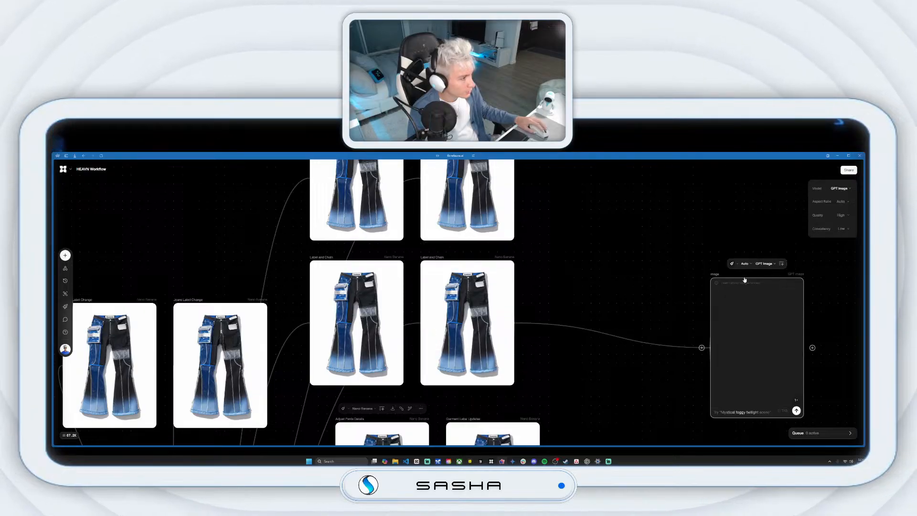
left_click(766, 263)
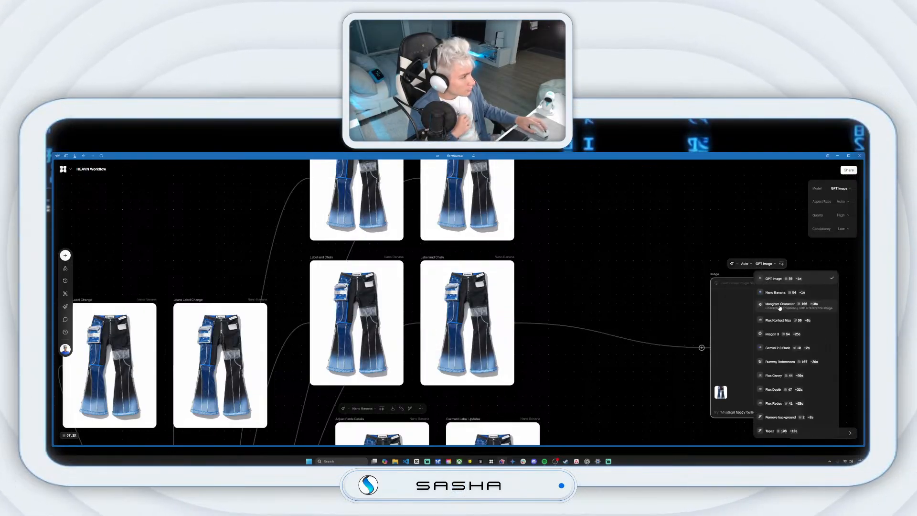
left_click(784, 428)
left_click_drag(727, 282, 642, 269)
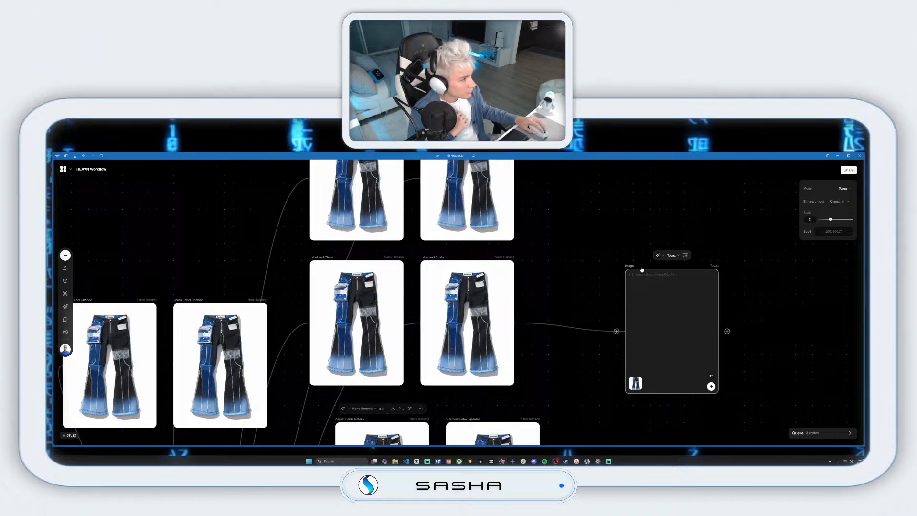
Set the Topaz node's enhancement to Text Refine, generate the upscale and move the node nearer to its source image.
left_click(838, 201)
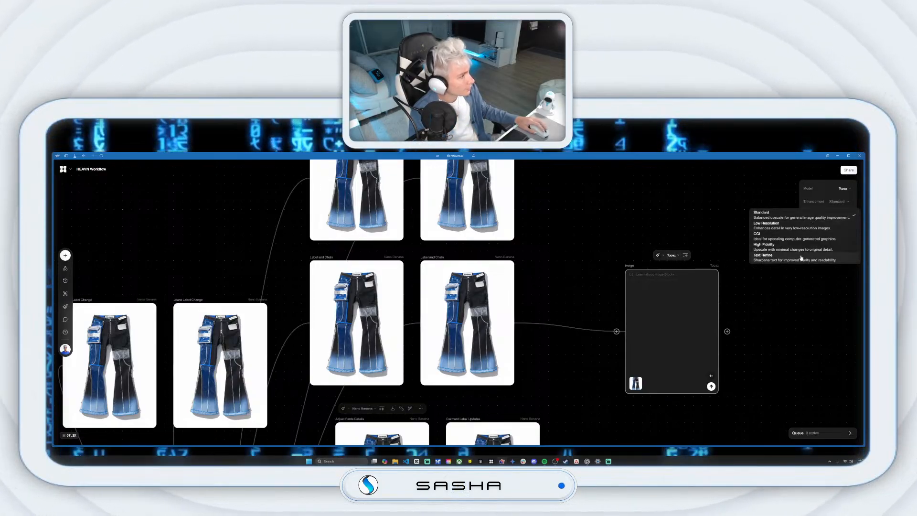
left_click(799, 260)
left_click(711, 387)
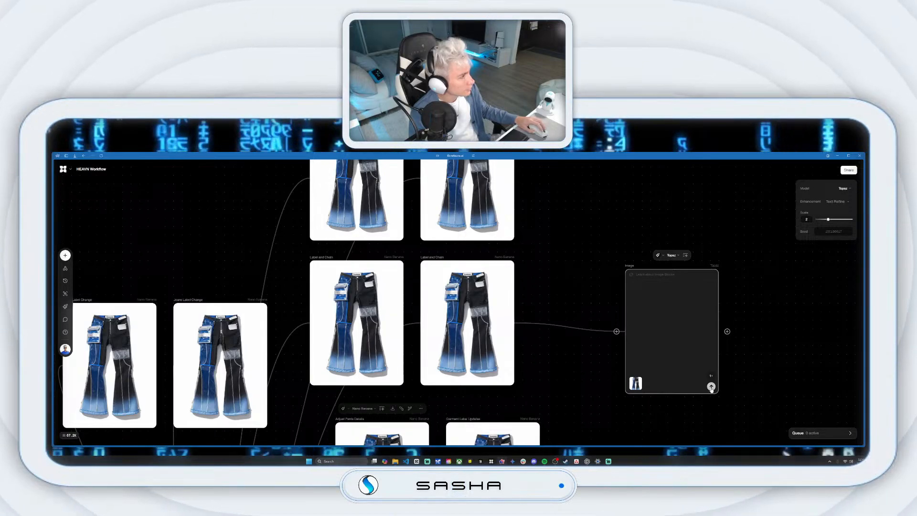
left_click_drag(631, 273, 597, 299)
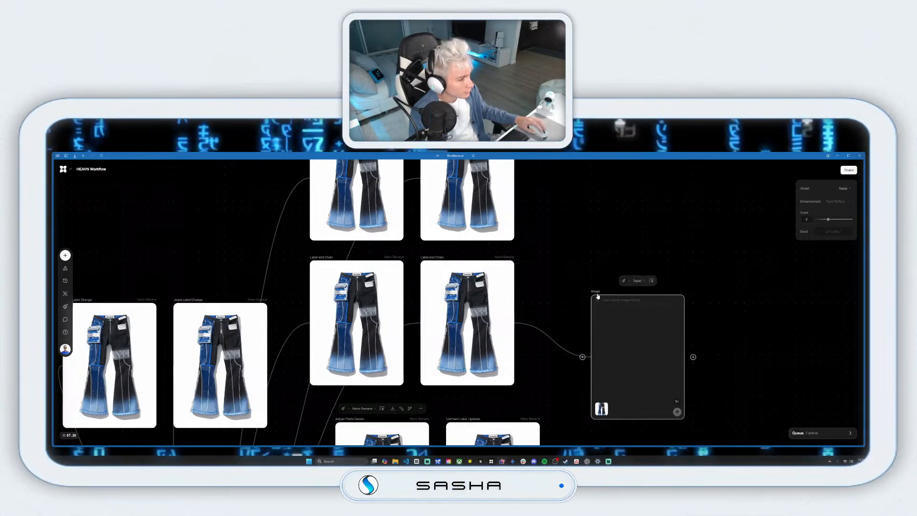
Branch a second Topaz node from the same Label and Chain image, generate it with Standard enhancement and place it above the first one.
left_click_drag(515, 323, 655, 235)
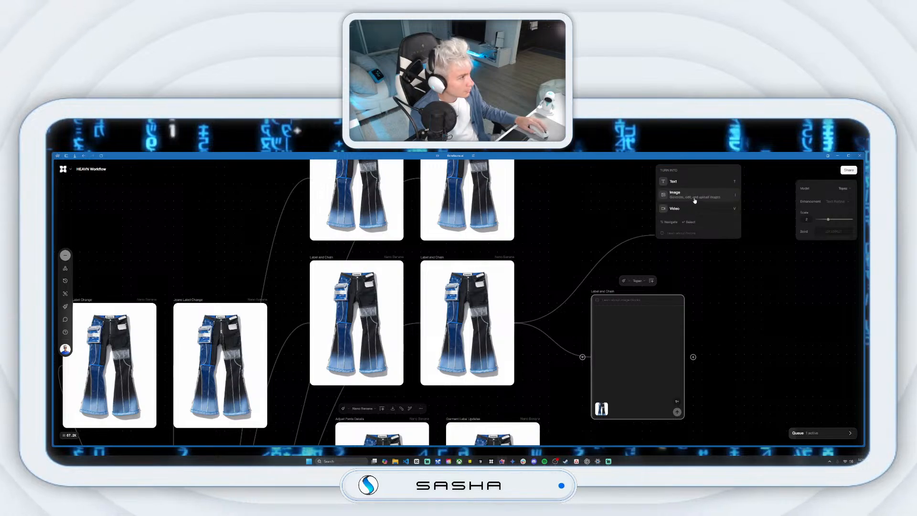
left_click(674, 194)
left_click(713, 178)
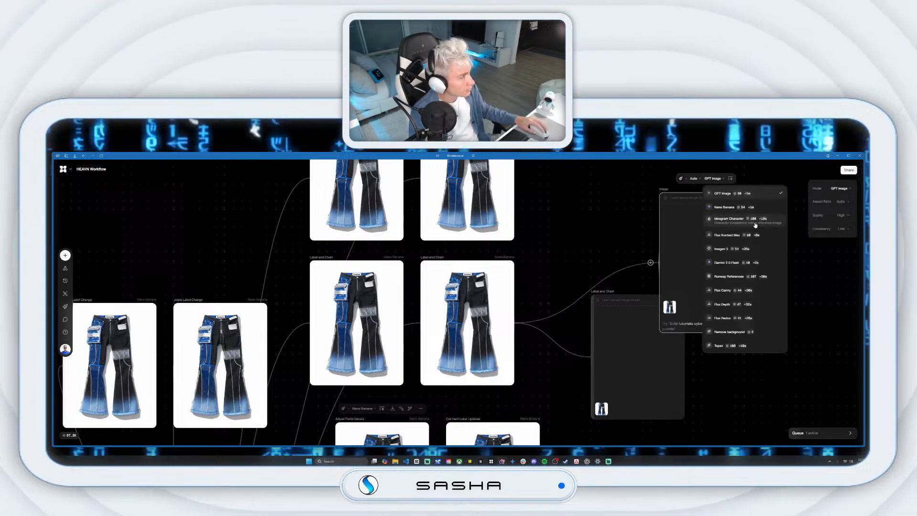
left_click(731, 346)
left_click(835, 202)
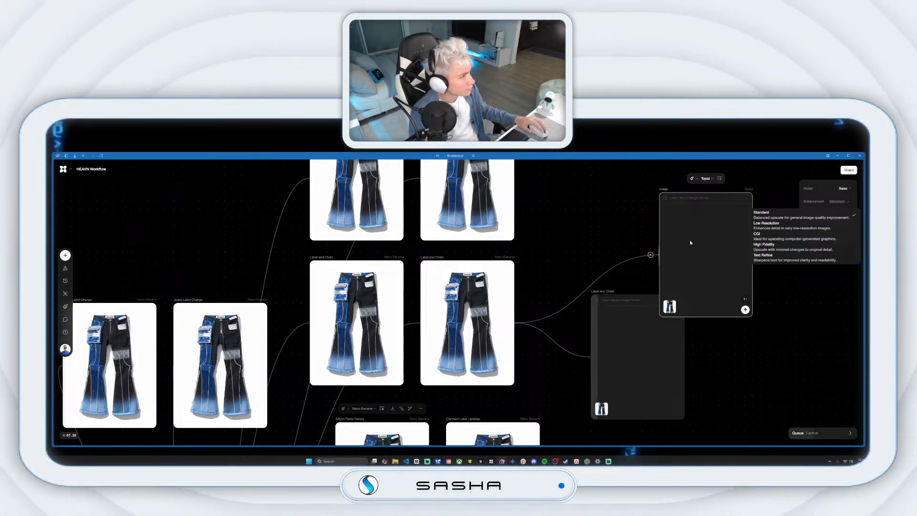
left_click(740, 301)
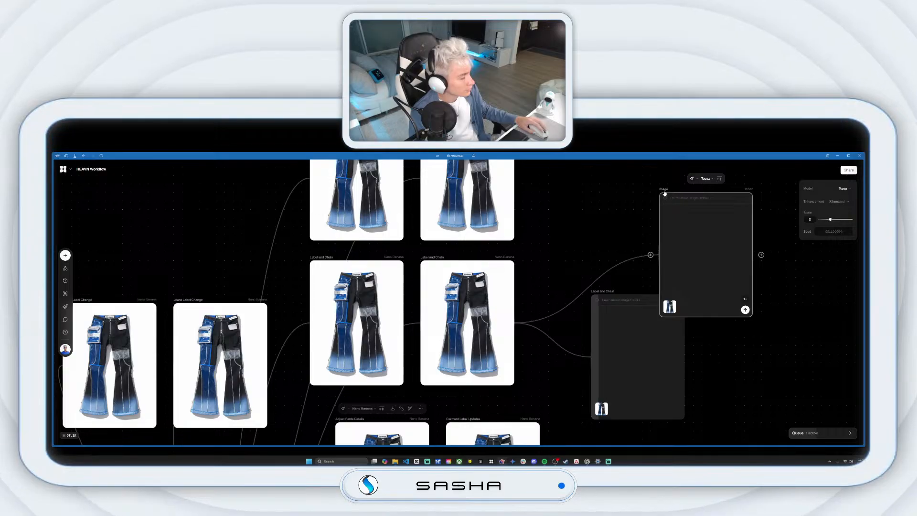
left_click_drag(663, 192, 596, 188)
scroll(593, 173, "up", 1)
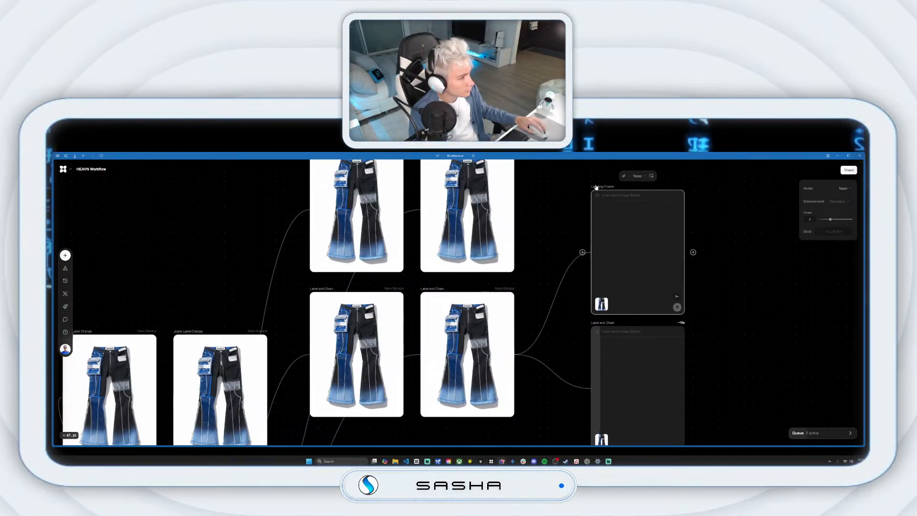
Branch another image node from the second Label and Chain result and set its model to Nano Banana.
left_click_drag(515, 353, 781, 335)
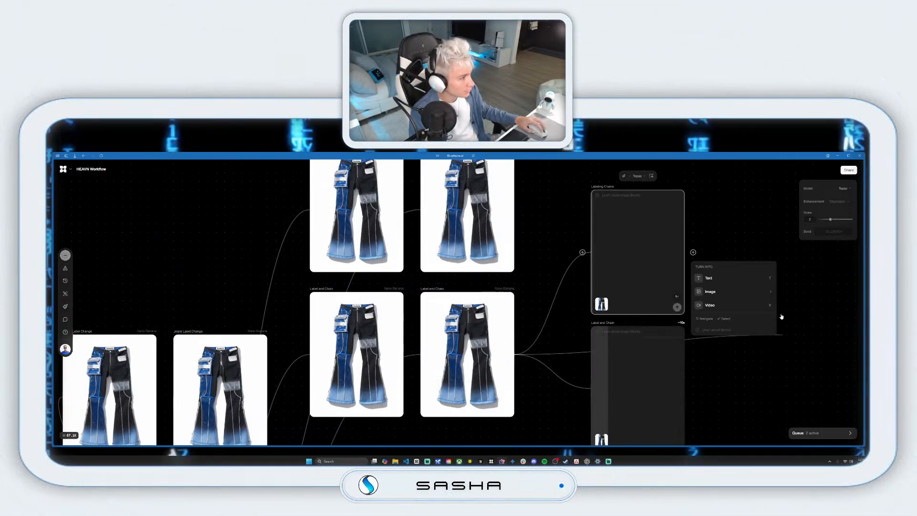
left_click(727, 295)
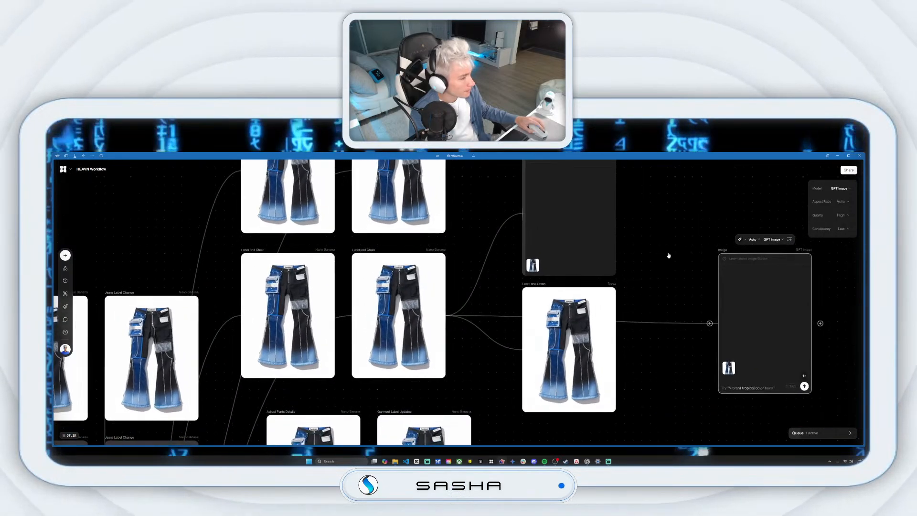
left_click(716, 234)
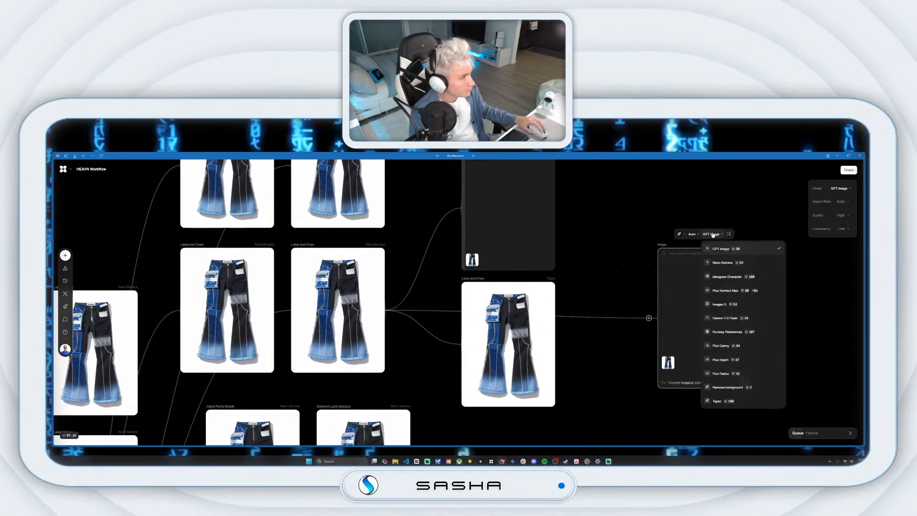
left_click(709, 264)
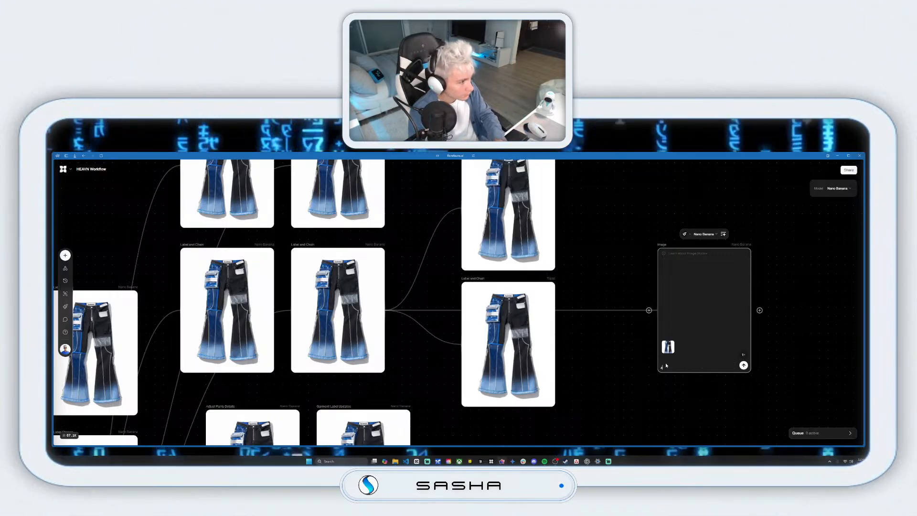
Prompt the Nano Banana node with "add a zipper to the jeans center area", generate it and move it beside the Topaz nodes.
type("dd")
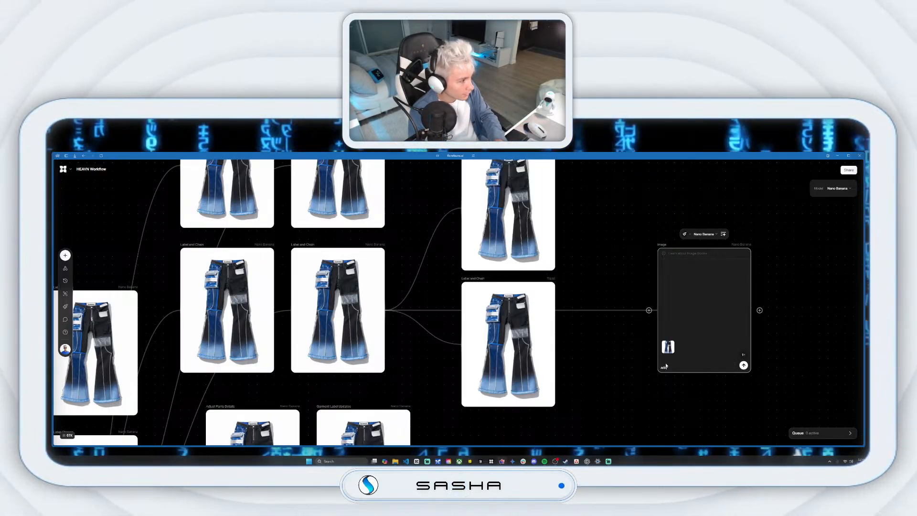
type(" a")
type(" s")
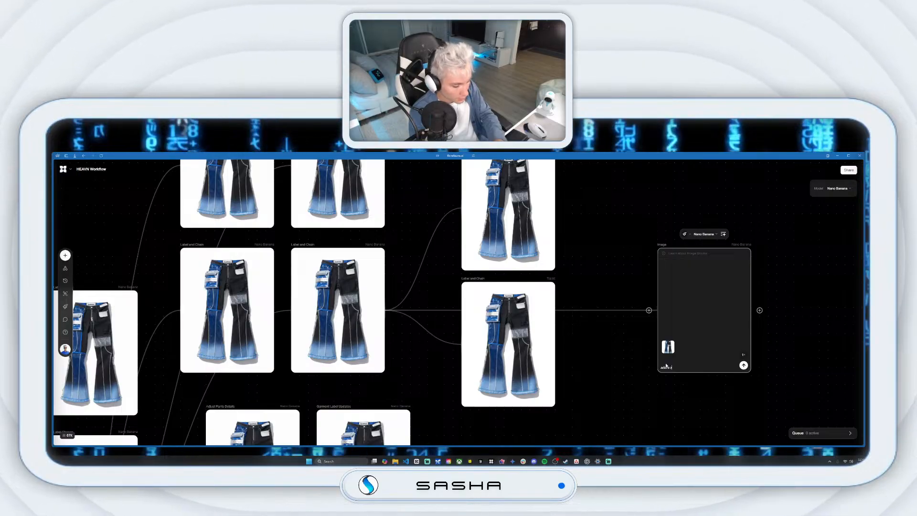
type("ipper to")
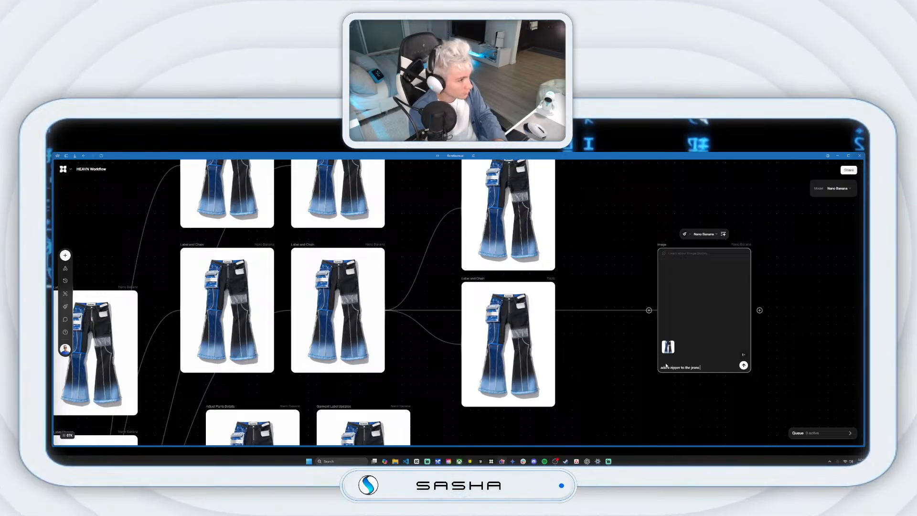
type("the jeans center")
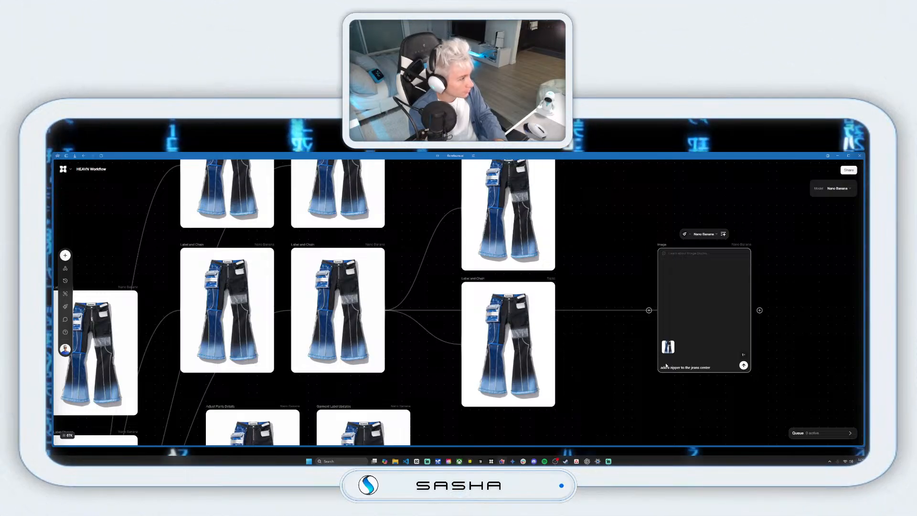
type(" are")
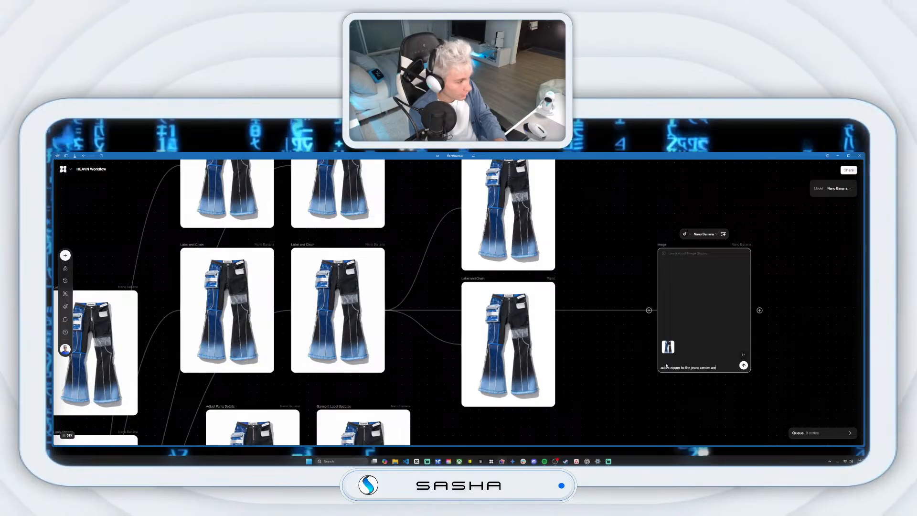
type("a")
key("Return")
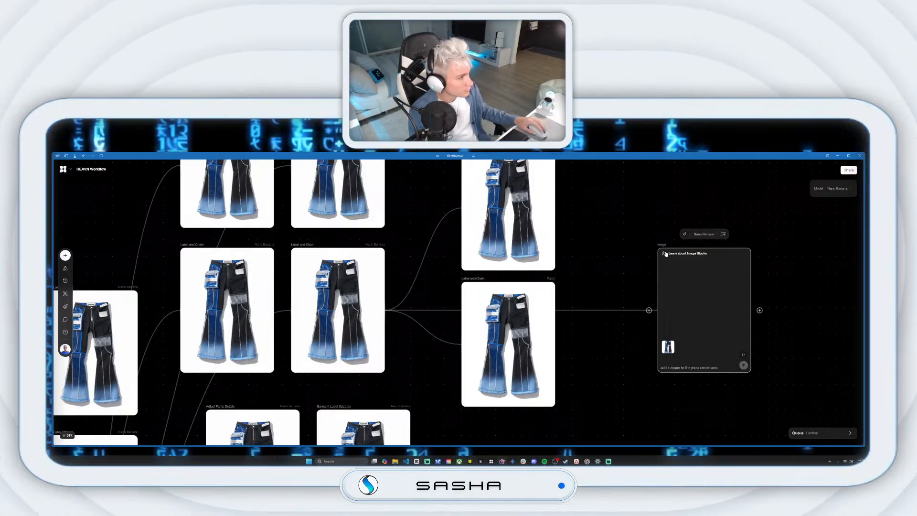
left_click_drag(663, 248, 619, 299)
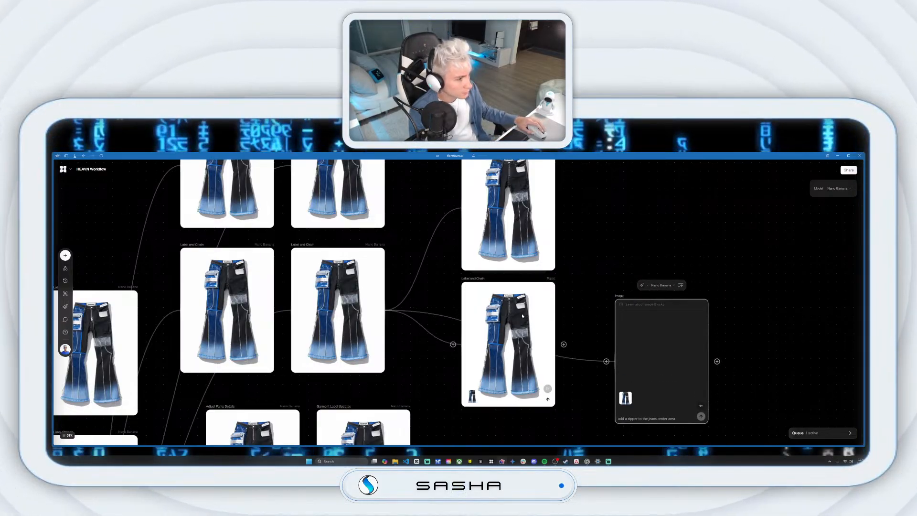
Inspect the Text Refine upscale of the jeans fullscreen and return to the canvas.
left_click_drag(526, 302, 526, 333)
left_click(527, 333)
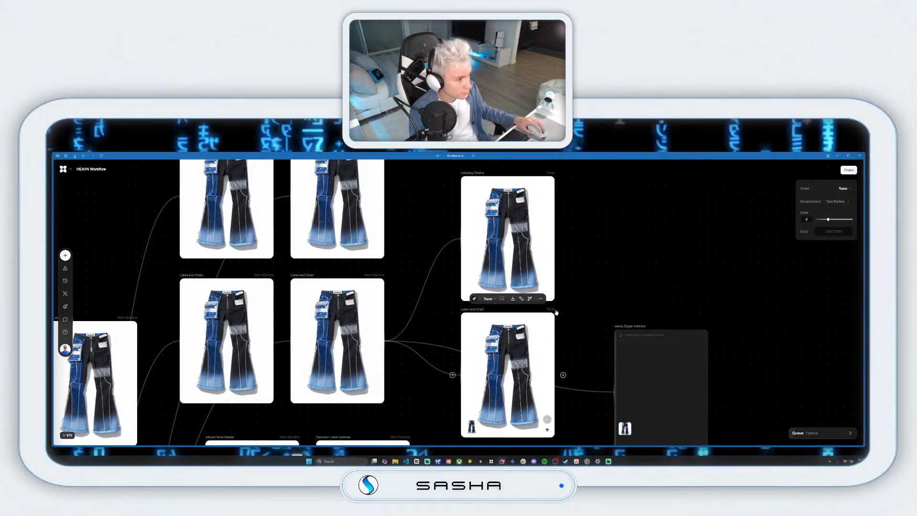
left_click(540, 300)
left_click(560, 312)
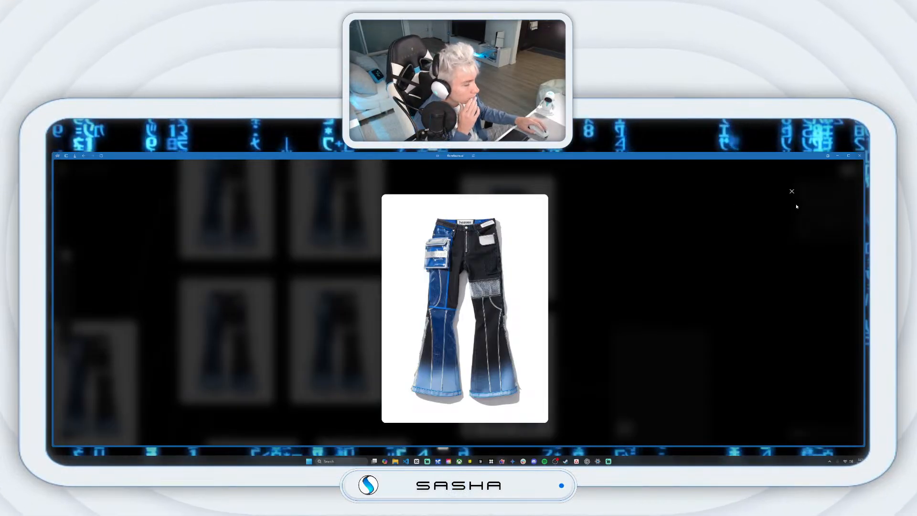
left_click(791, 191)
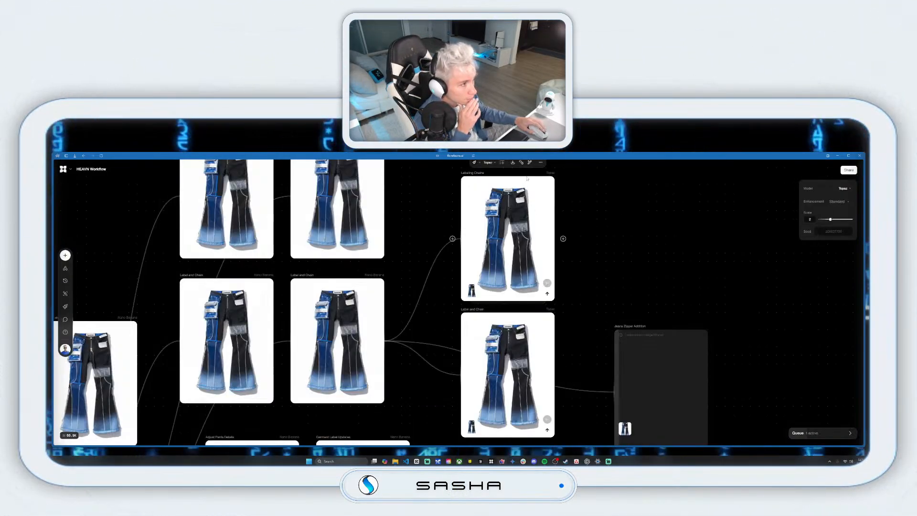
View the Standard Topaz upscale fullscreen and compare it with the Text Refine version.
scroll(540, 167, "up", 1)
left_click(543, 171)
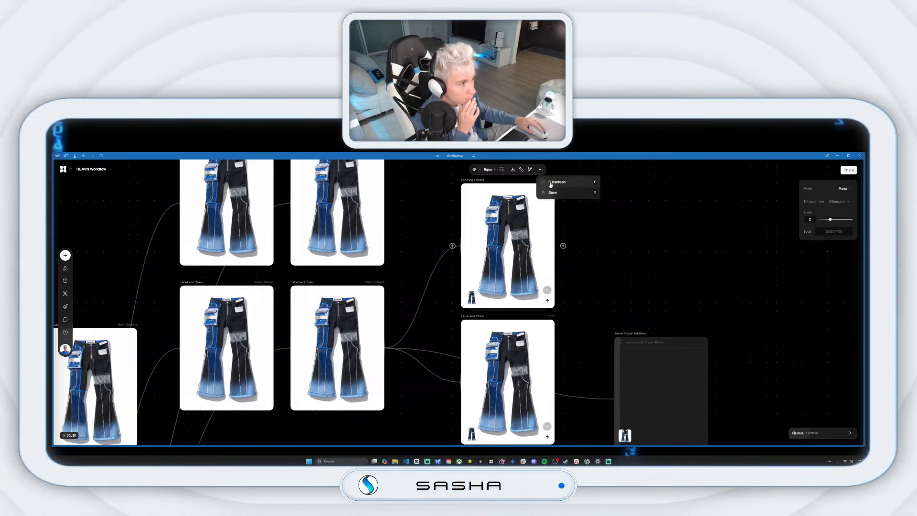
left_click(574, 202)
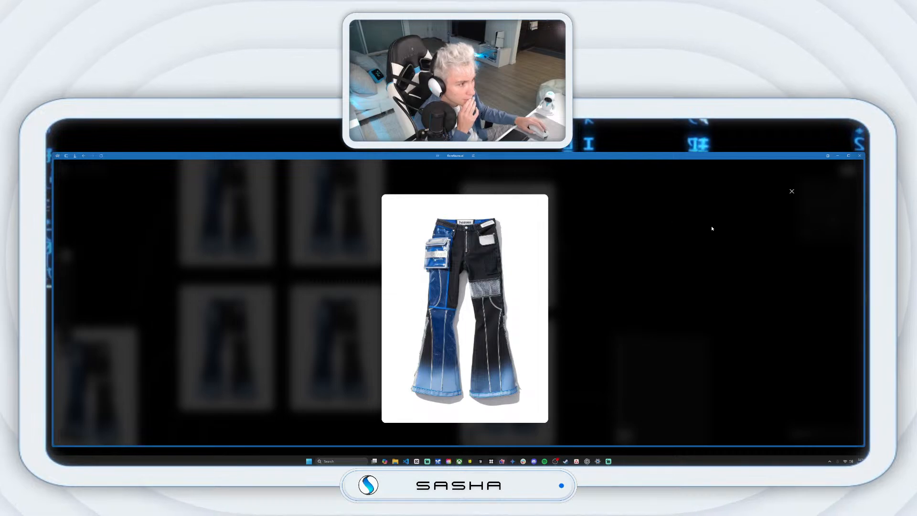
left_click(791, 191)
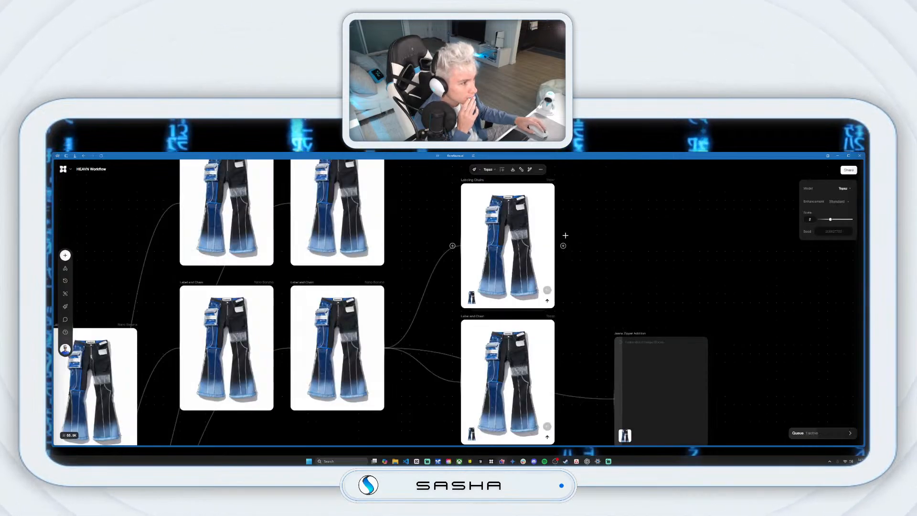
left_click(510, 356)
left_click(543, 307)
left_click(552, 314)
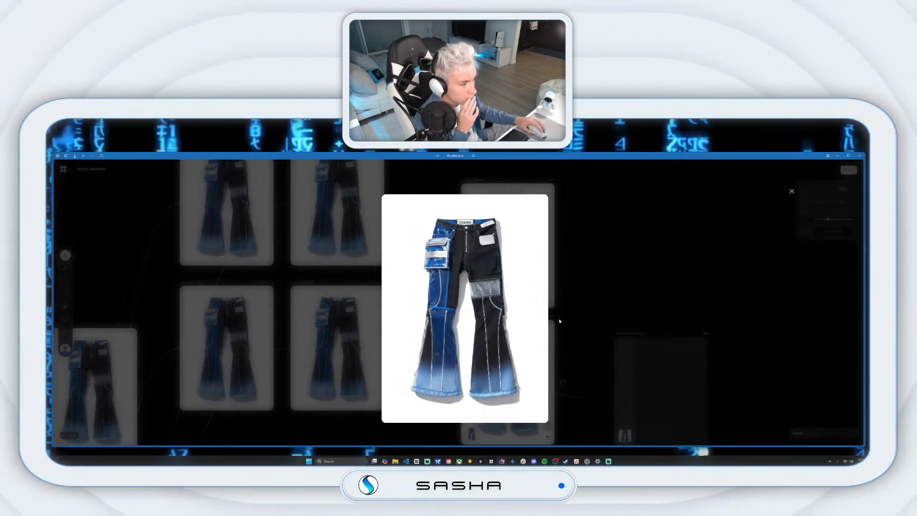
left_click(791, 191)
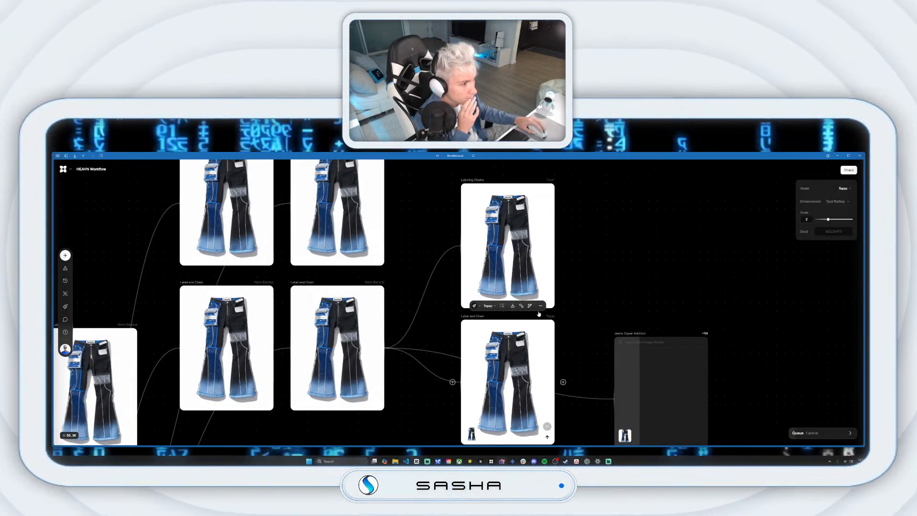
Download the Text Refine and Standard Topaz upscales of the jeans.
left_click(527, 206)
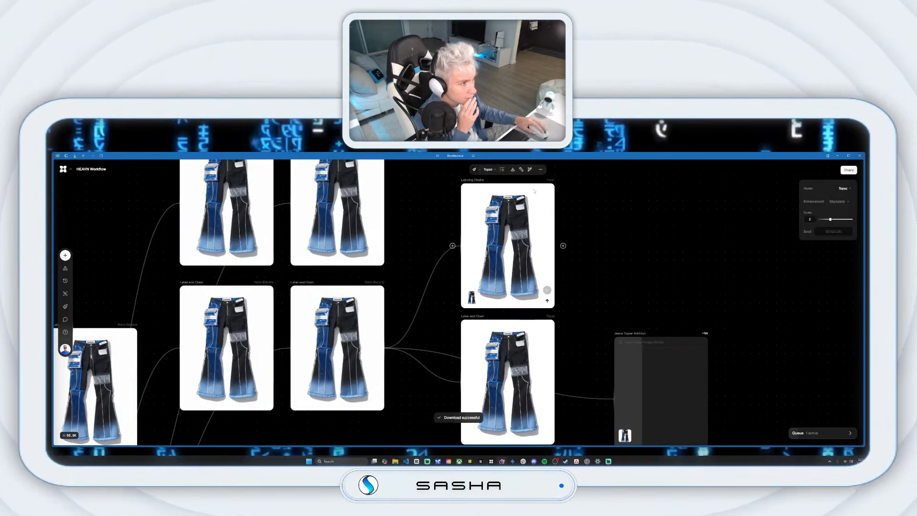
left_click(512, 171)
left_click(515, 183)
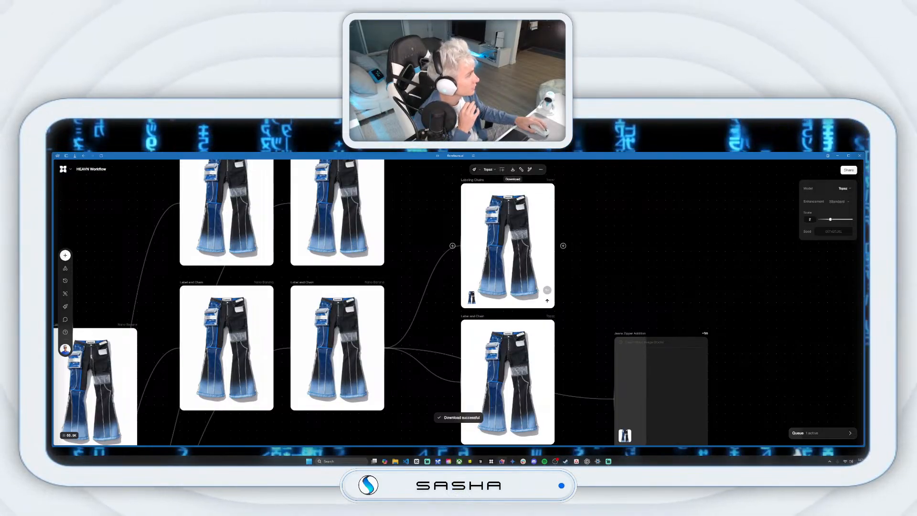
Open both downloaded upscales in image viewer windows and arrange them next to each other for comparison.
left_click(75, 156)
left_click(102, 164)
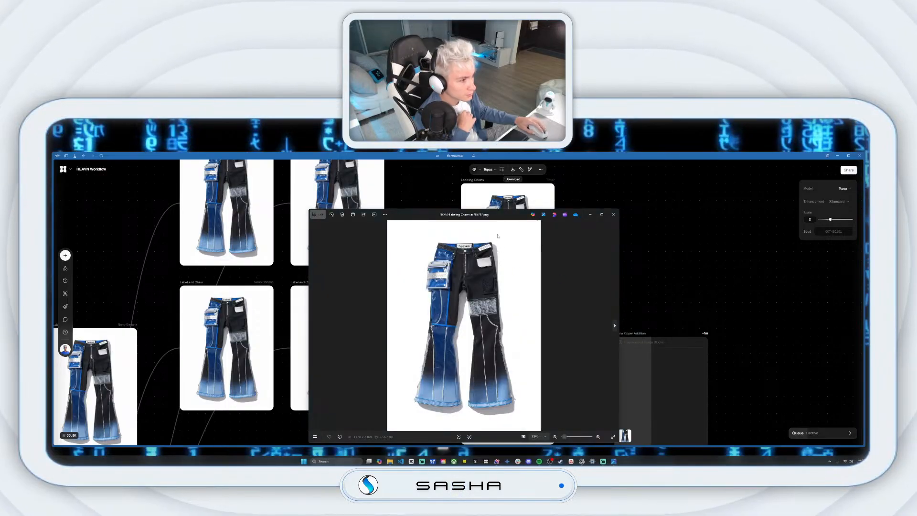
left_click_drag(506, 222, 687, 207)
left_click(478, 272)
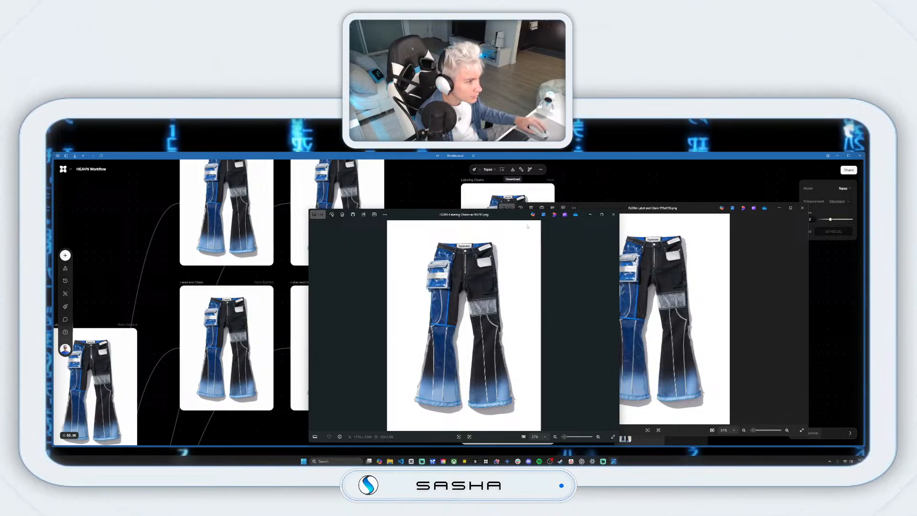
Compare the two downloaded jeans upscales next to each other and return to the workflow canvas.
left_click_drag(509, 218, 406, 211)
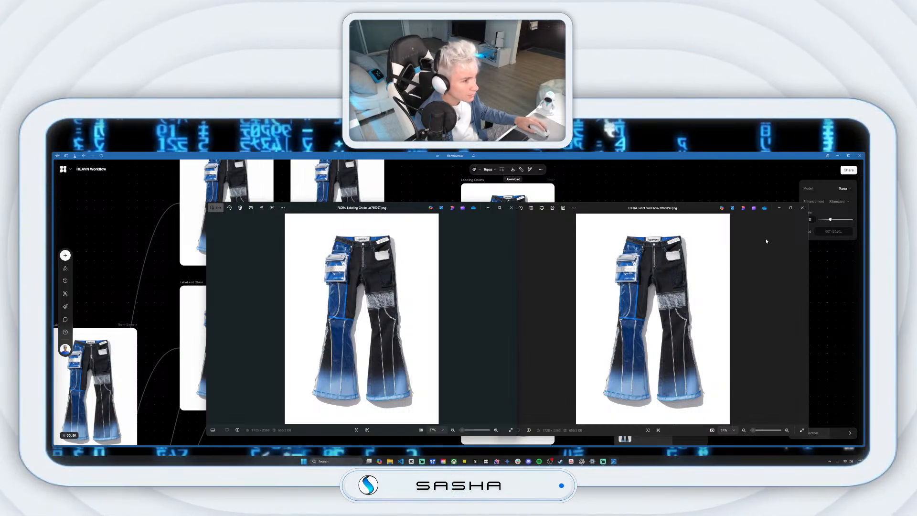
left_click(802, 207)
left_click(554, 310)
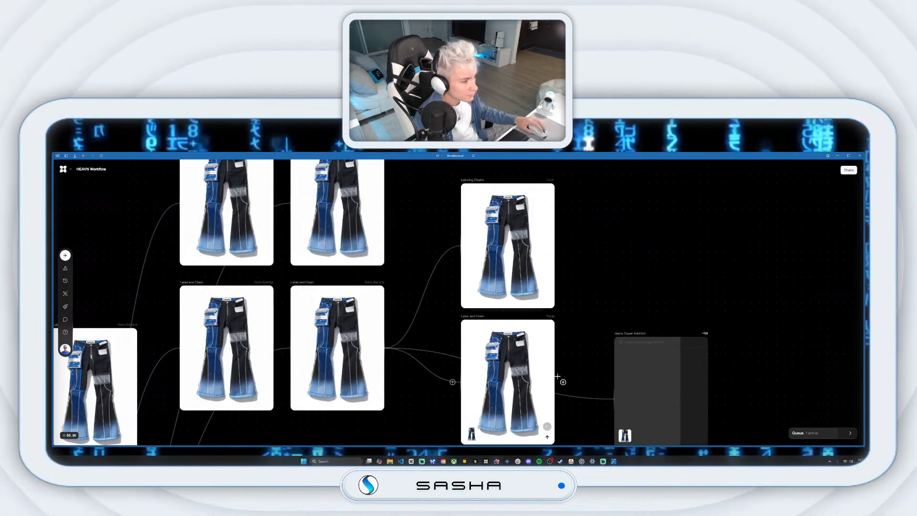
Branch a new Nano Banana image block from the Label and Chain Topaz upscale and place it above the Jeans Zipper Addition block.
left_click_drag(563, 382, 650, 265)
left_click(562, 381)
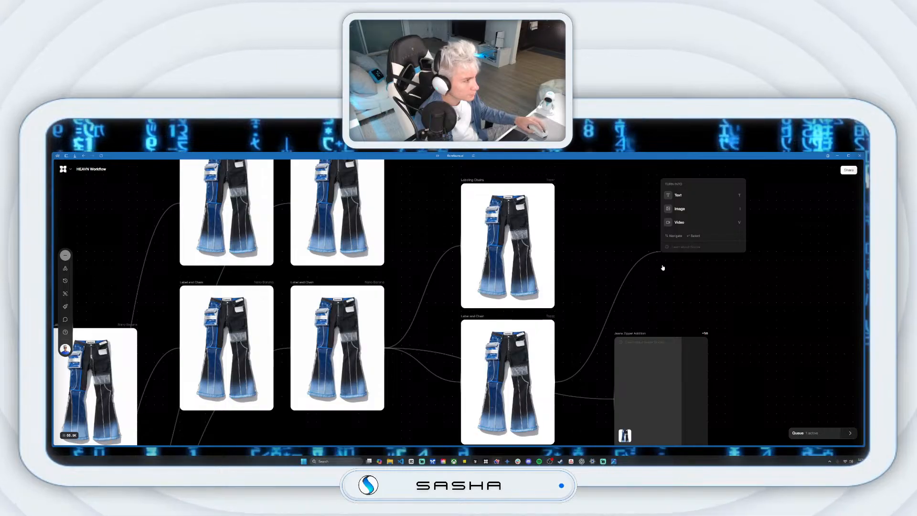
left_click(679, 209)
left_click(719, 195)
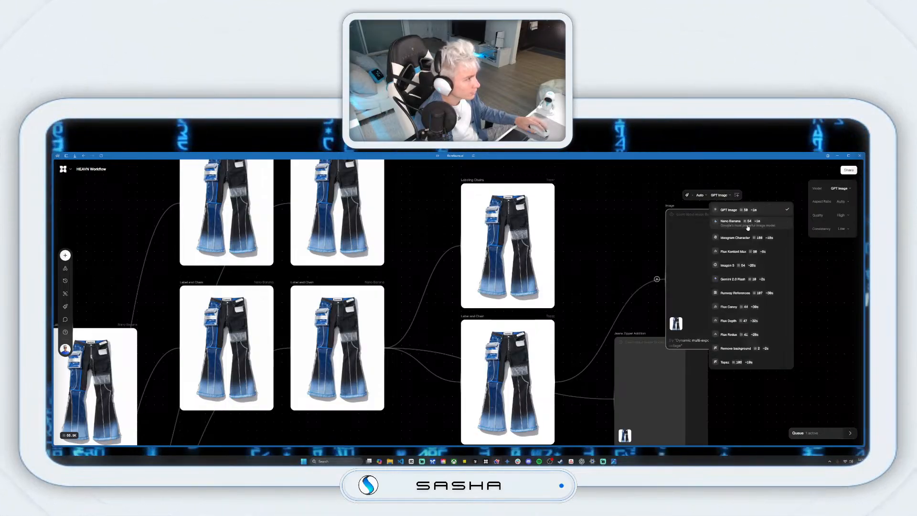
left_click(731, 221)
left_click_drag(669, 205, 627, 180)
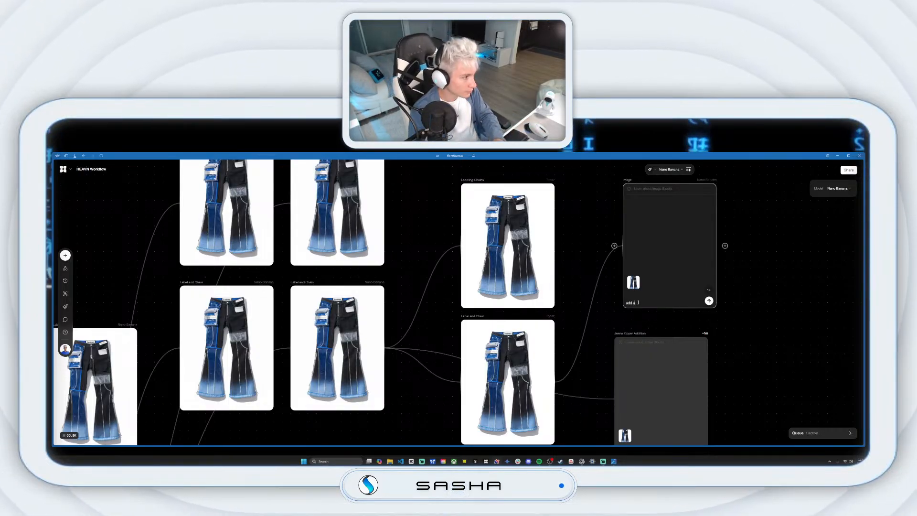
Prompt the new Nano Banana block with "add a zipper to the center area" and start the generation.
type("zipper")
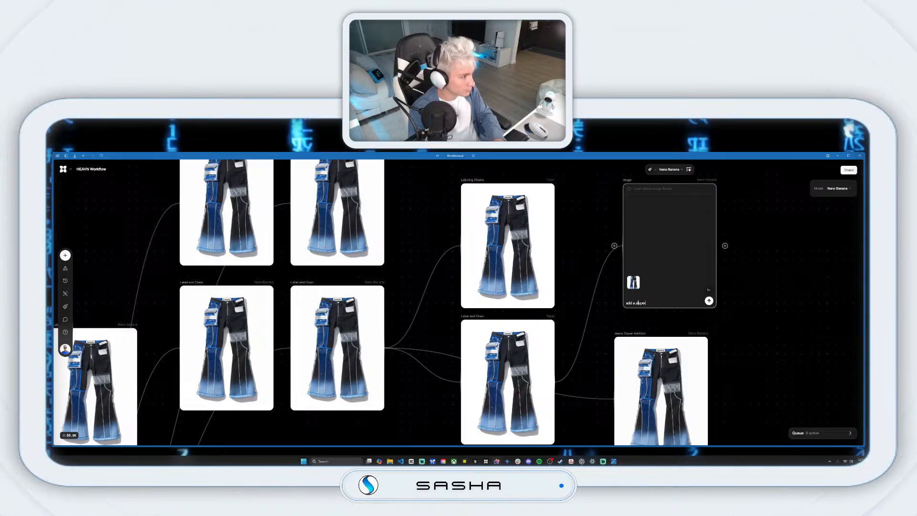
type(" to t")
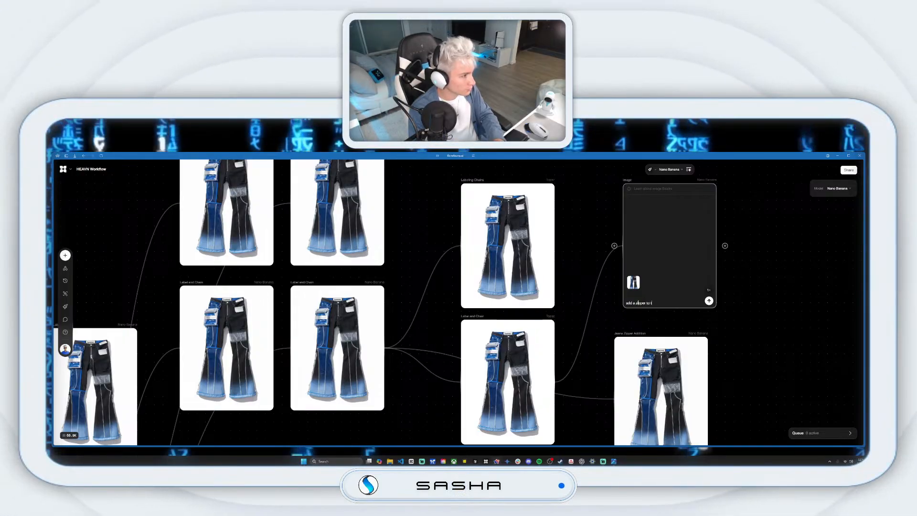
type("he center")
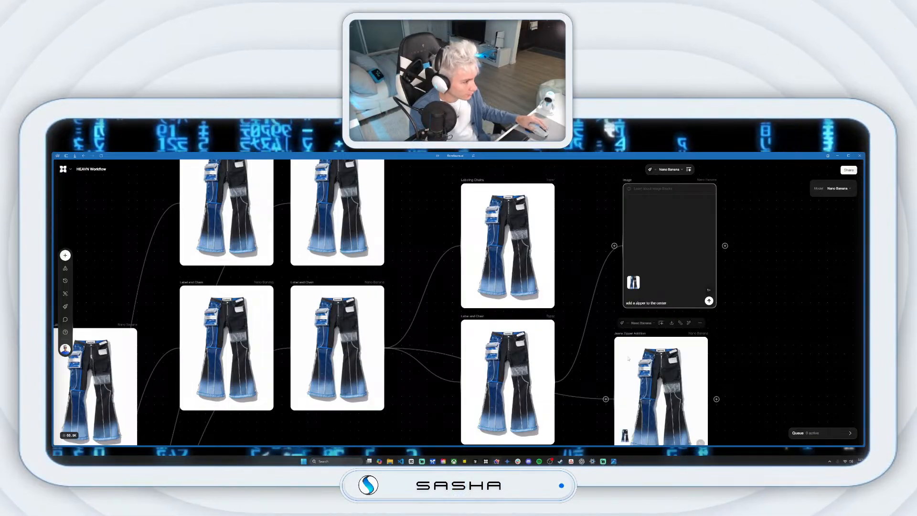
scroll(651, 349, "down", 1)
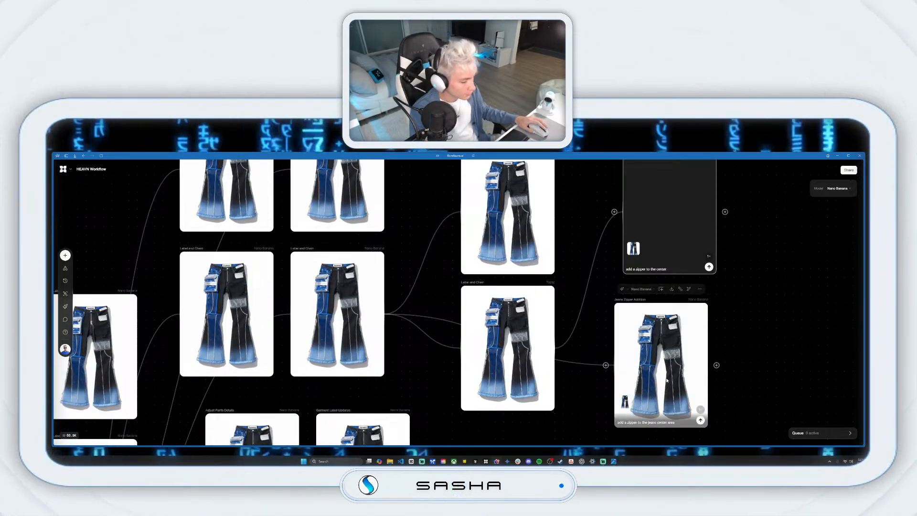
type("area")
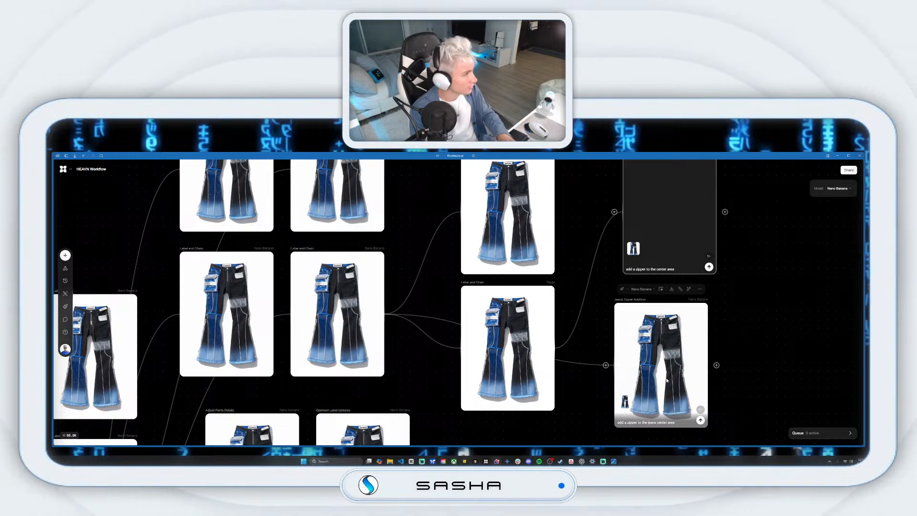
key("Return")
Inspect the Jeans Zipper Addition result fullscreen and return to the canvas.
left_click_drag(649, 297, 621, 297)
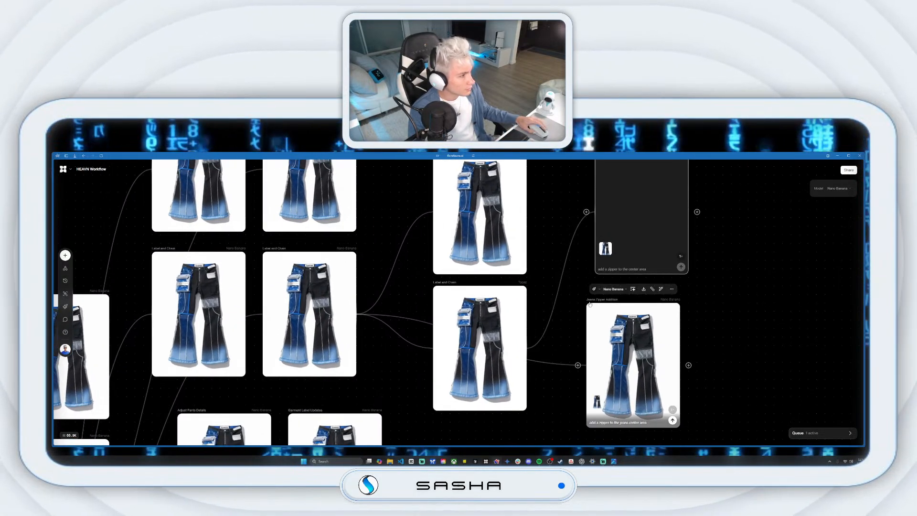
left_click(672, 290)
left_click(680, 301)
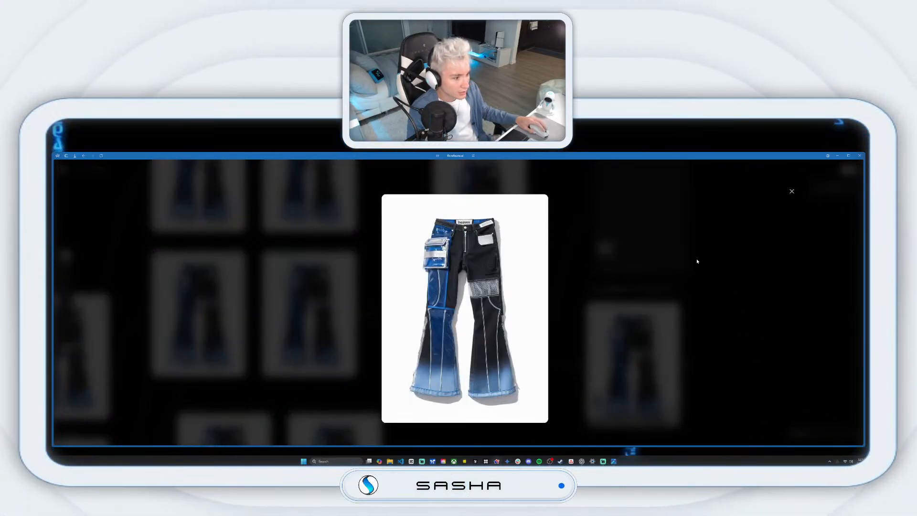
left_click(791, 193)
Align the two zipper blocks in one column beside the Topaz upscales.
scroll(644, 270, "right", 3)
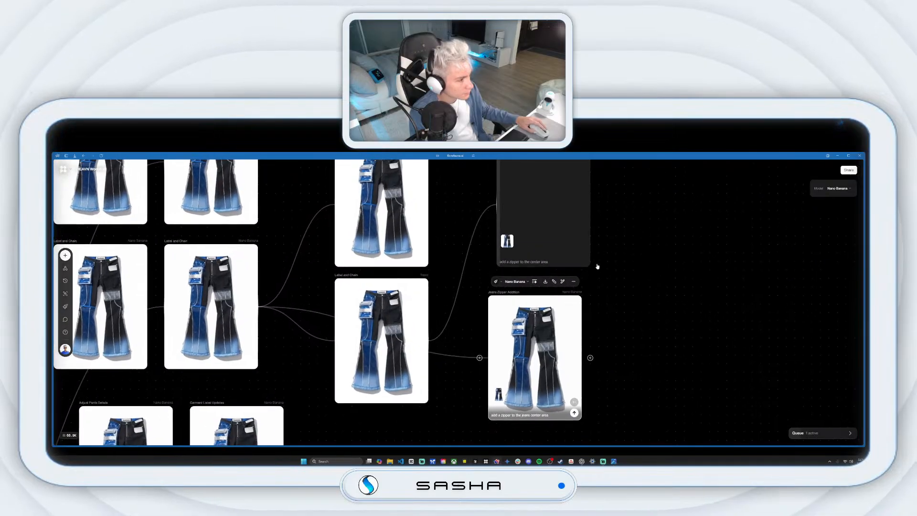
left_click_drag(512, 298, 504, 295)
left_click_drag(520, 213, 502, 246)
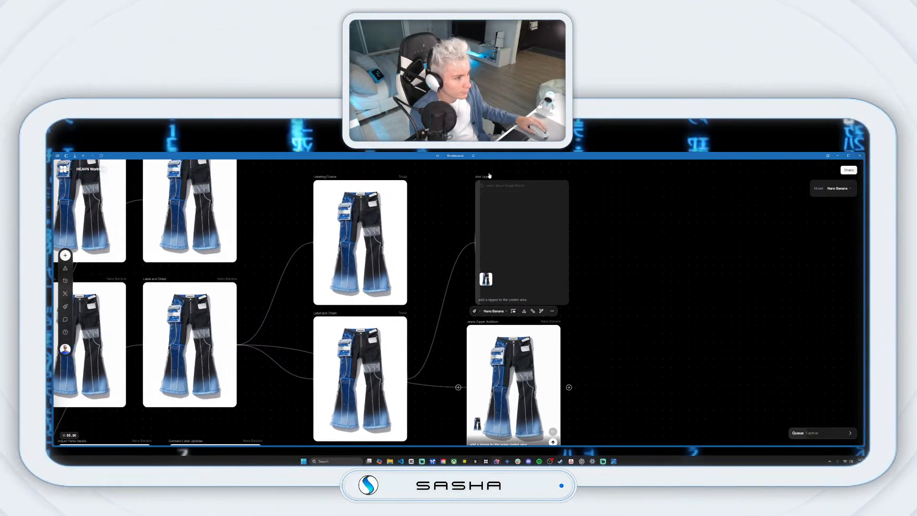
left_click_drag(486, 176, 472, 180)
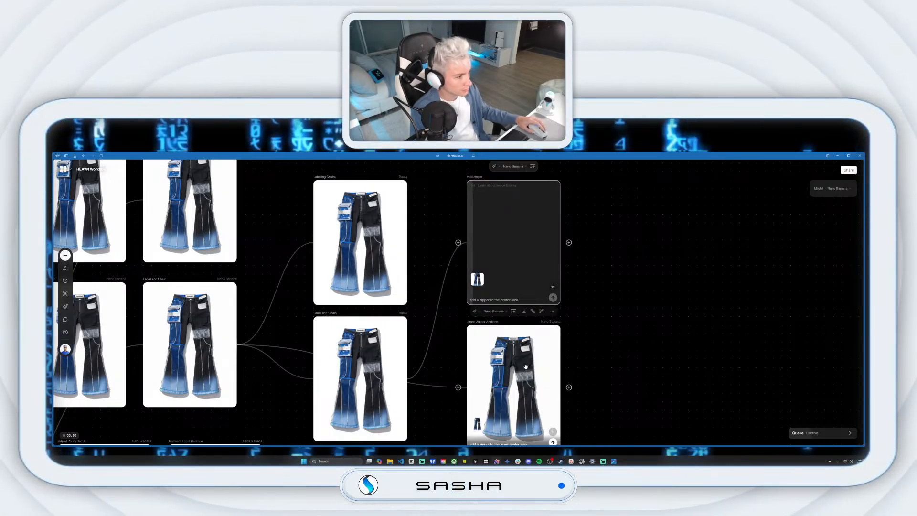
Connect a new image block to the Jeans Zipper Addition result and set its model to Topaz.
scroll(571, 365, "down", 1)
left_click_drag(563, 370, 624, 352)
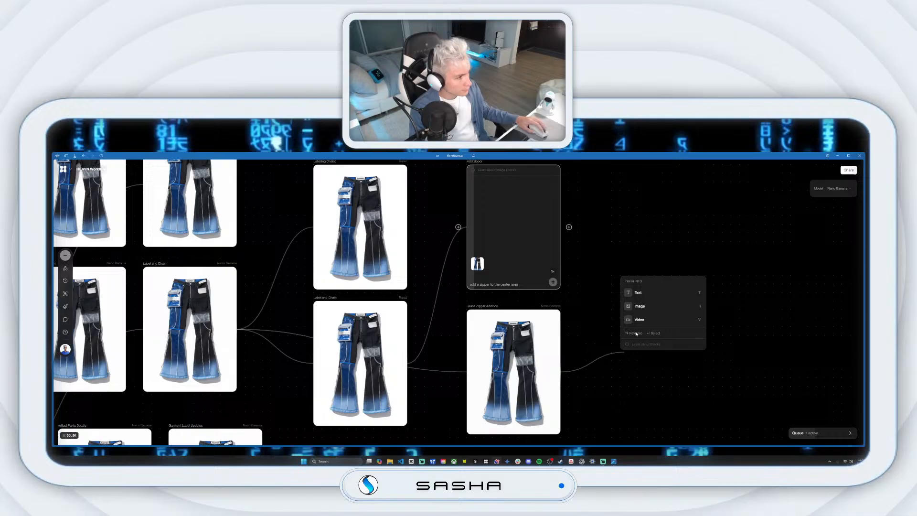
left_click(659, 310)
left_click(683, 295)
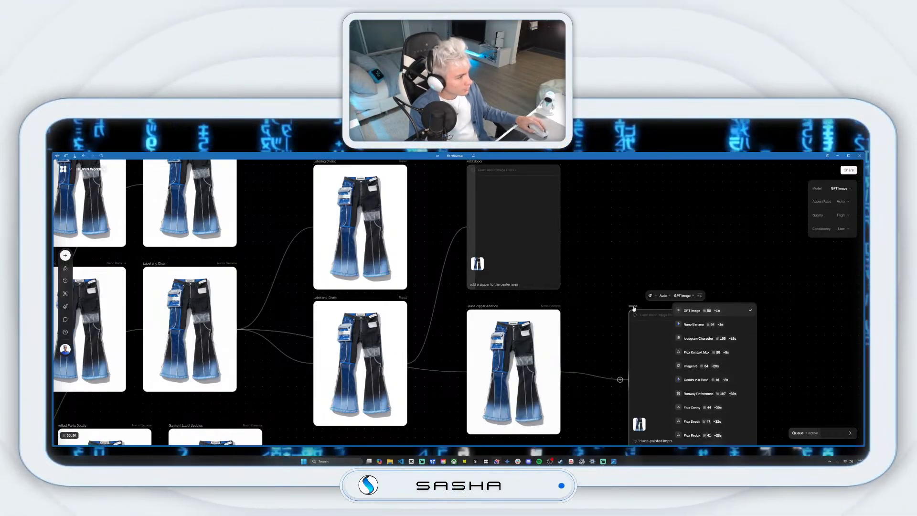
left_click_drag(665, 372, 657, 330)
left_click(681, 259)
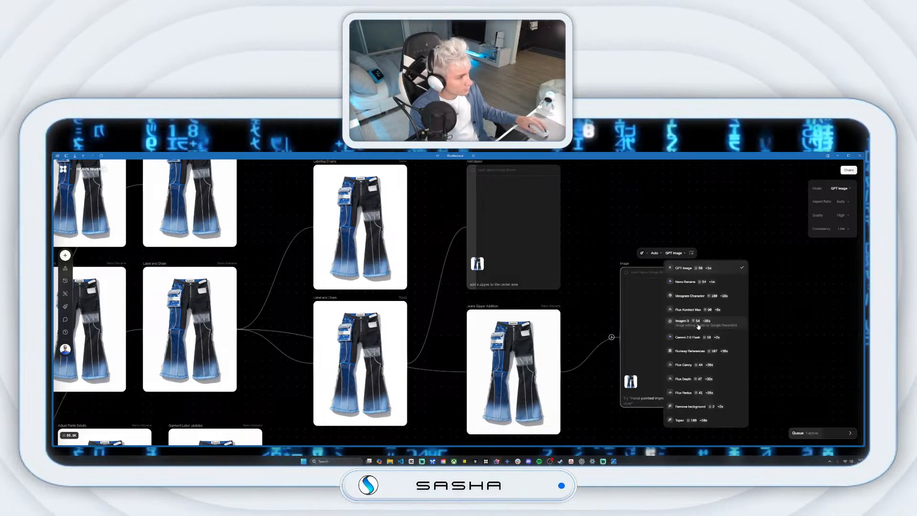
left_click(703, 405)
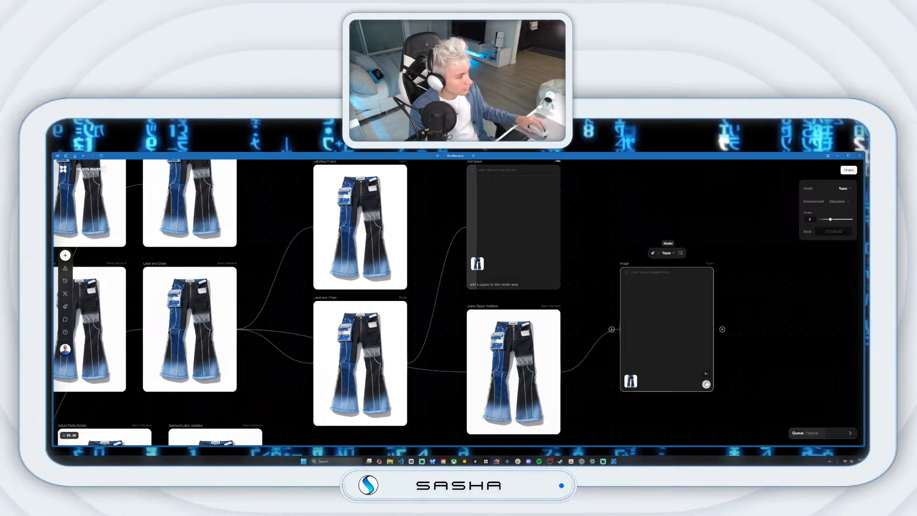
Run the Topaz upscale with Text Refine enhancement and align its block beside the Jeans Zipper Addition result.
left_click(836, 202)
left_click(794, 260)
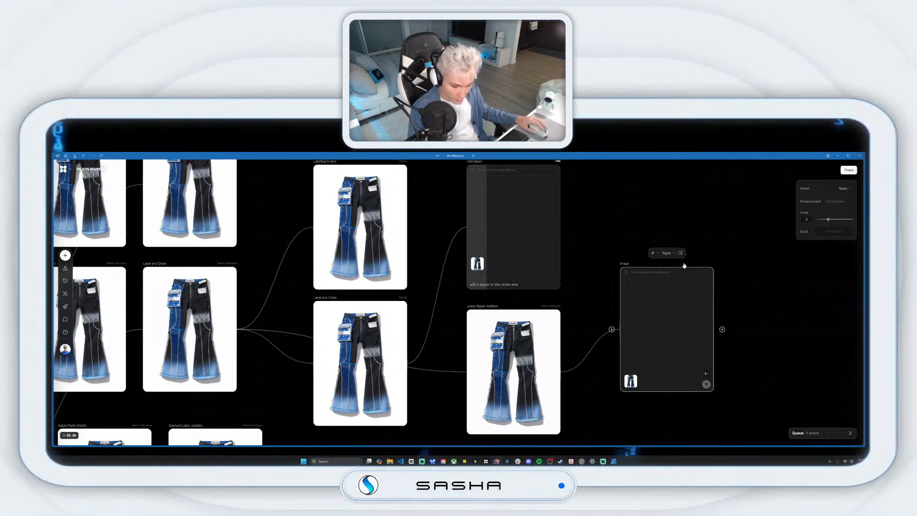
left_click_drag(623, 268, 613, 300)
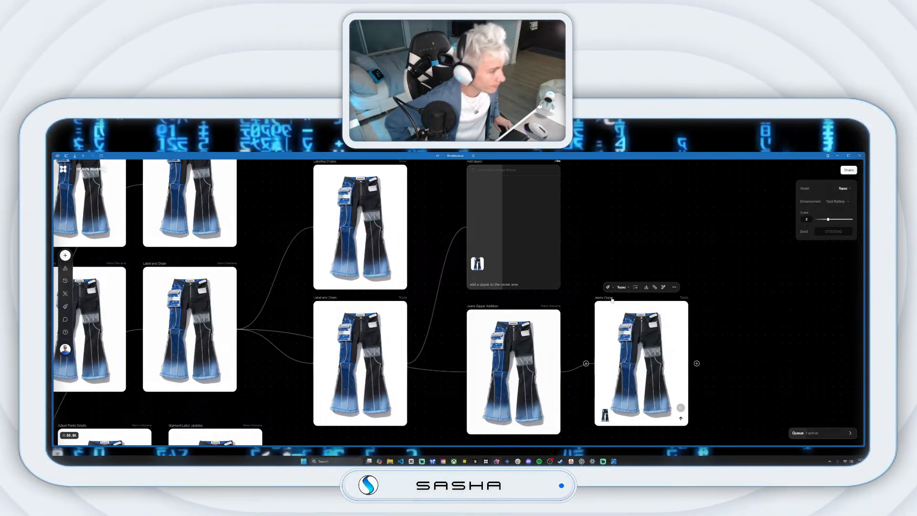
View the Topaz upscale of the zipper jeans fullscreen and return to the canvas.
left_click(673, 287)
left_click(680, 301)
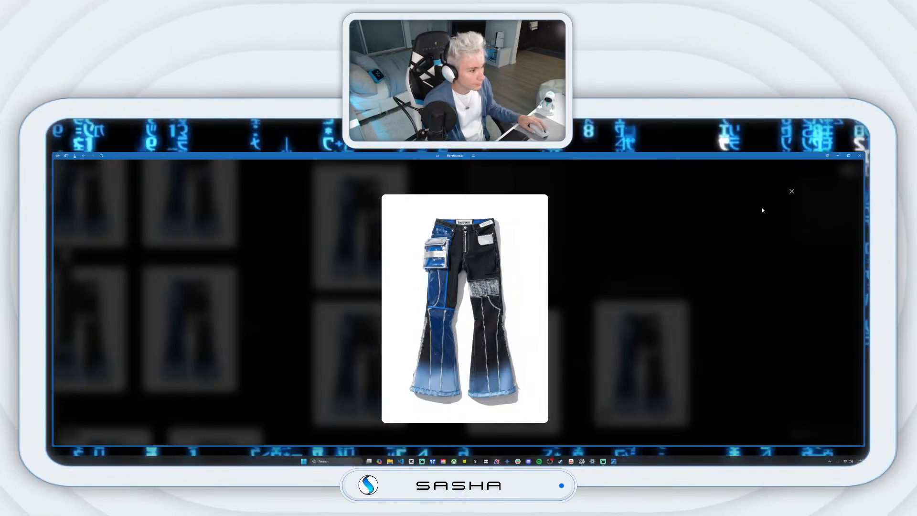
left_click(791, 191)
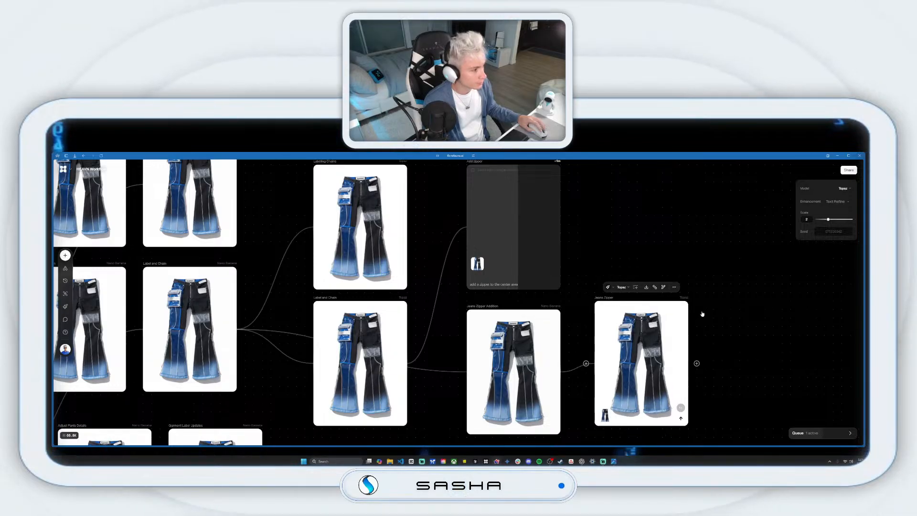
Download the Jeans Zipper upscale and open it in the image viewer beside the earlier Label and Chain image.
left_click(579, 209)
left_click_drag(579, 209, 591, 220)
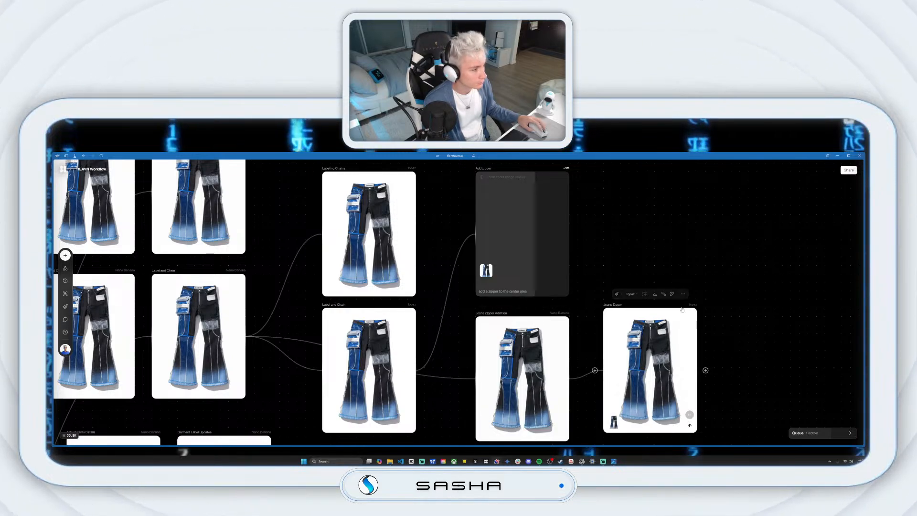
left_click(656, 295)
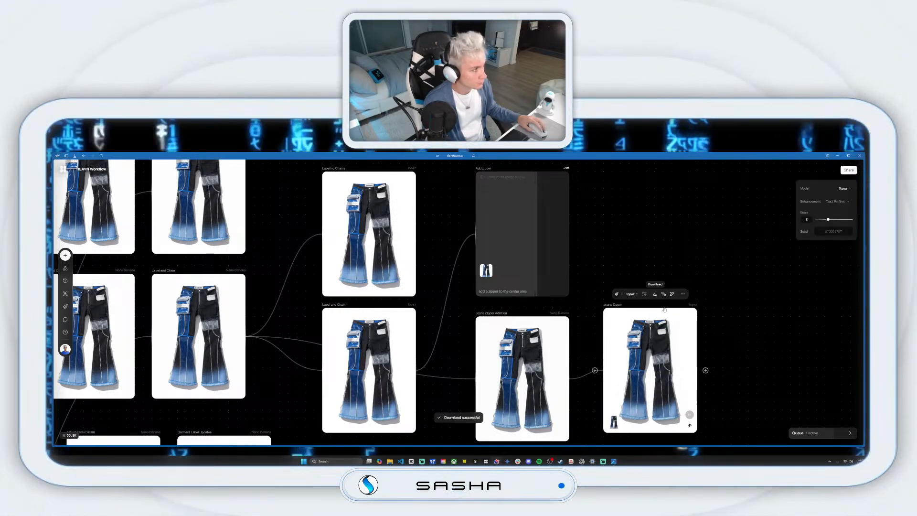
mouse_move(74, 155)
left_click(107, 184)
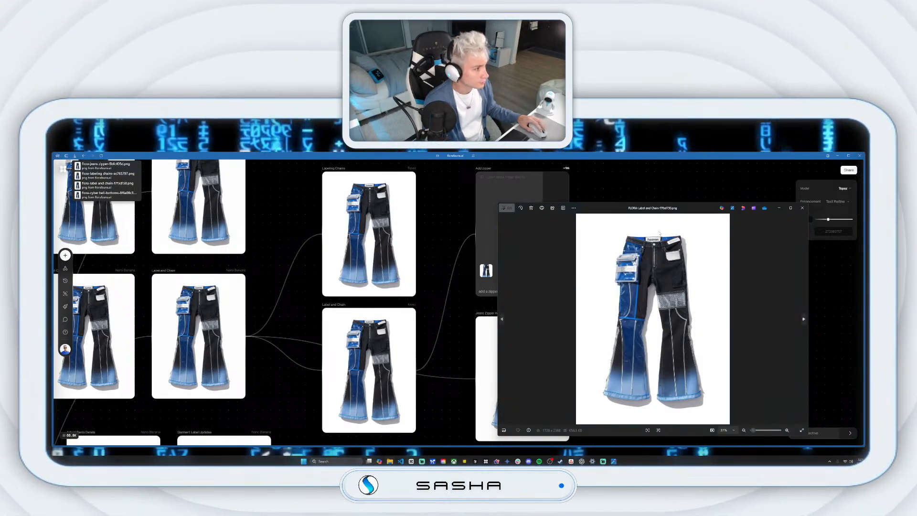
left_click_drag(702, 216, 503, 206)
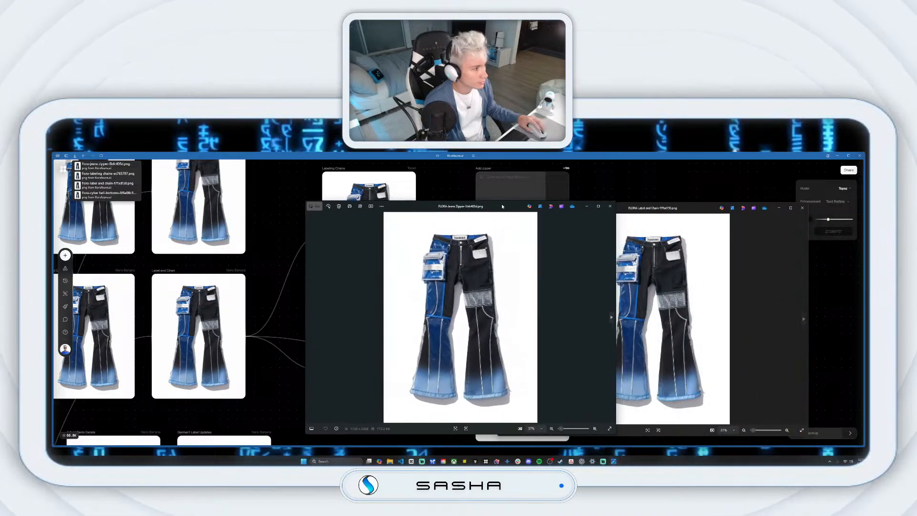
Examine the Jeans Zipper and Label and Chain images one after the other in maximized viewer windows, closing each.
left_click(599, 206)
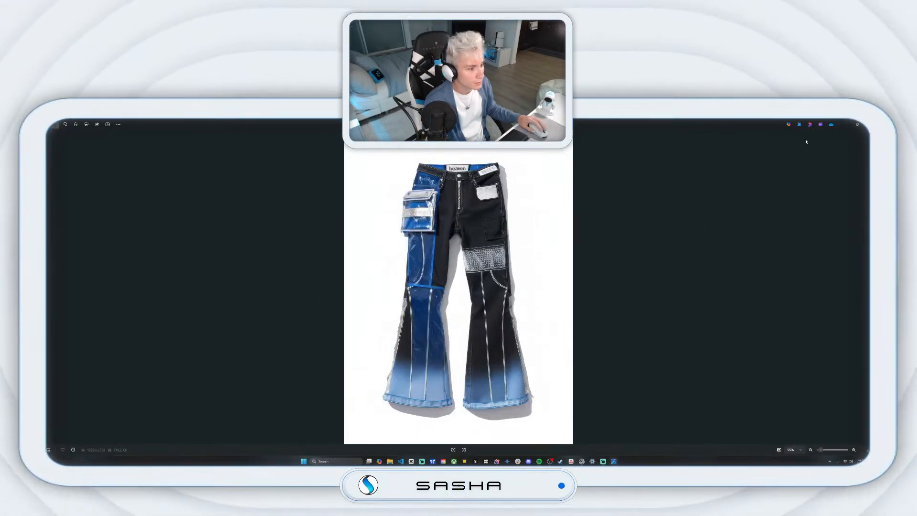
left_click(868, 124)
left_click(791, 208)
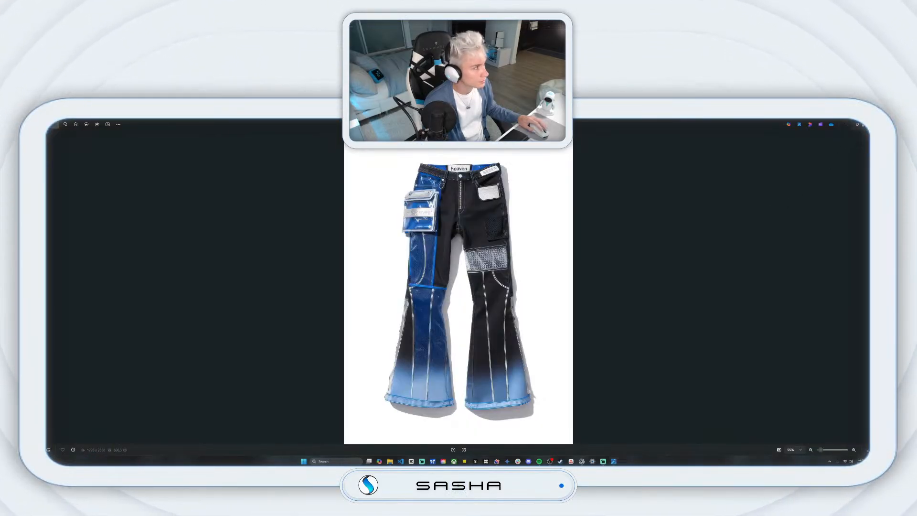
left_click(866, 124)
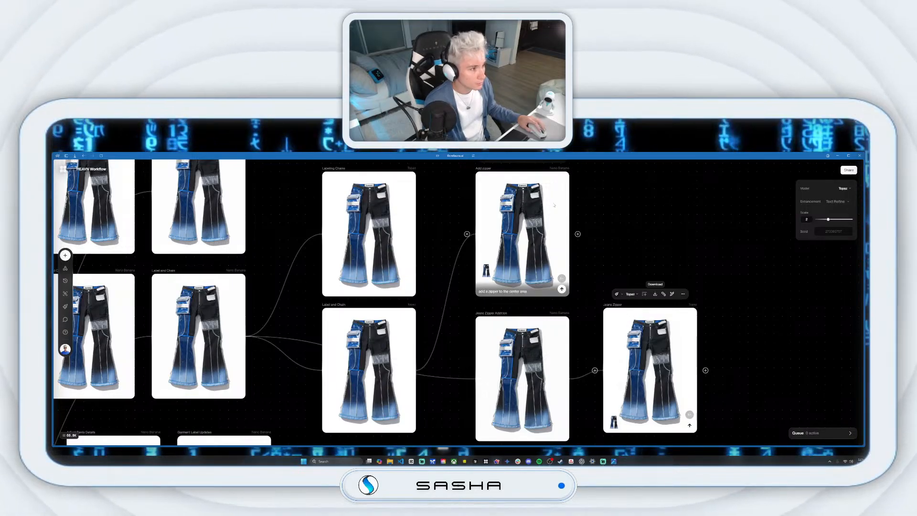
Inspect the Nano Banana result of the "add a zipper to the center area" prompt fullscreen.
left_click(555, 219)
scroll(554, 225, "up", 1)
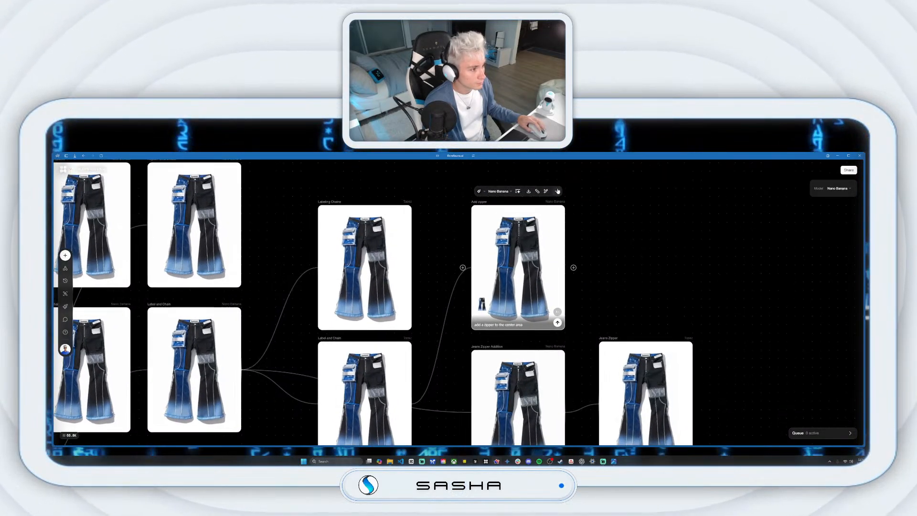
left_click(570, 205)
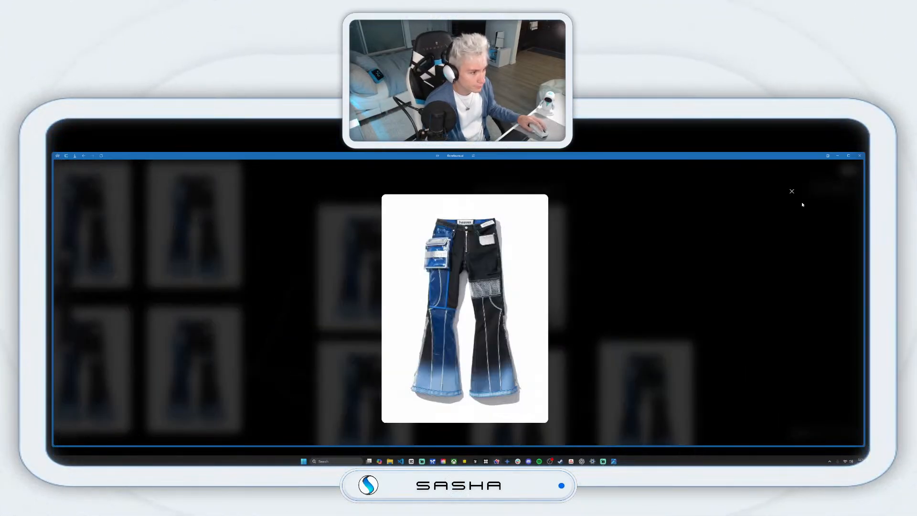
left_click(791, 191)
Connect a new image block to the Add zipper result, using the Topaz model with Text Refine enhancement.
left_click_drag(595, 273, 688, 273)
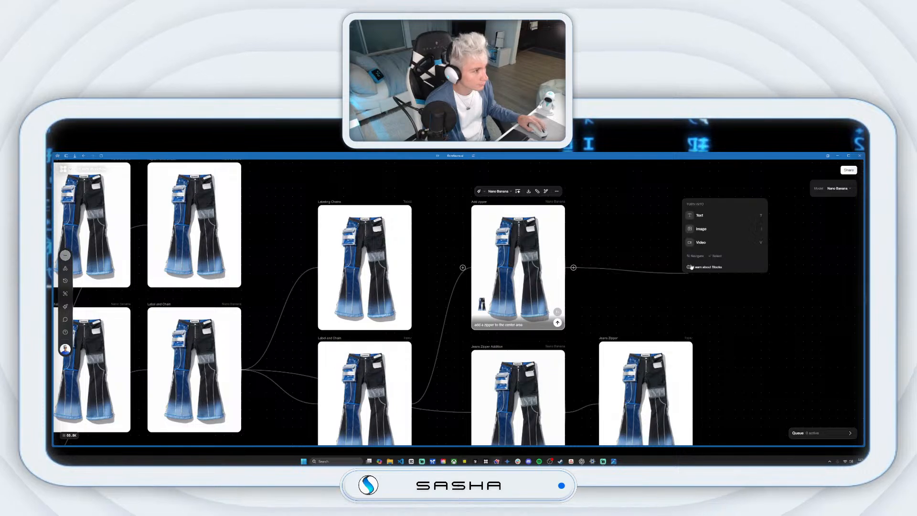
left_click(714, 230)
left_click(740, 217)
left_click(769, 384)
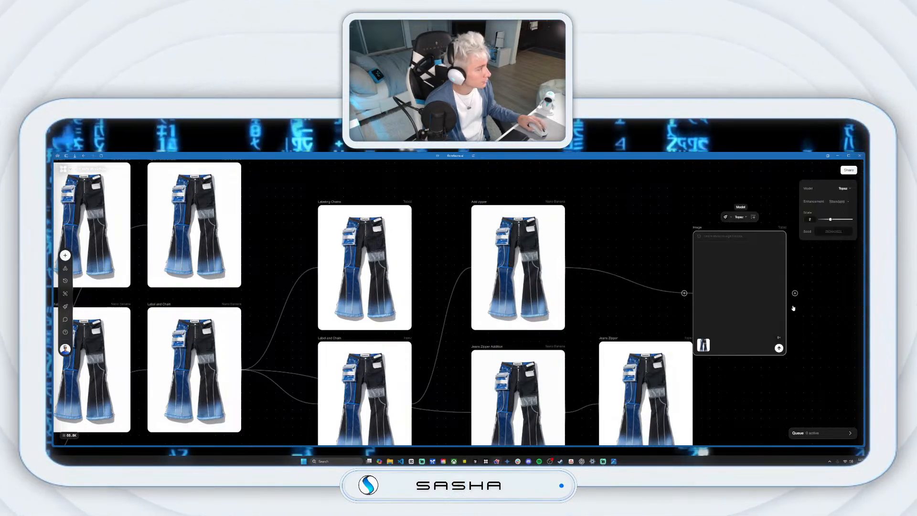
left_click(838, 203)
left_click(793, 258)
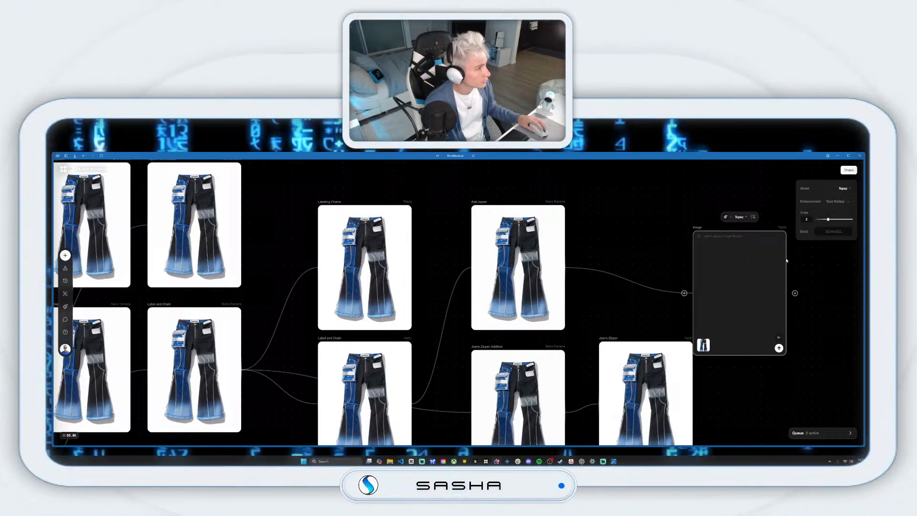
Generate the Text Refine upscale and align its block directly beside the Add zipper result.
left_click_drag(701, 231, 616, 197)
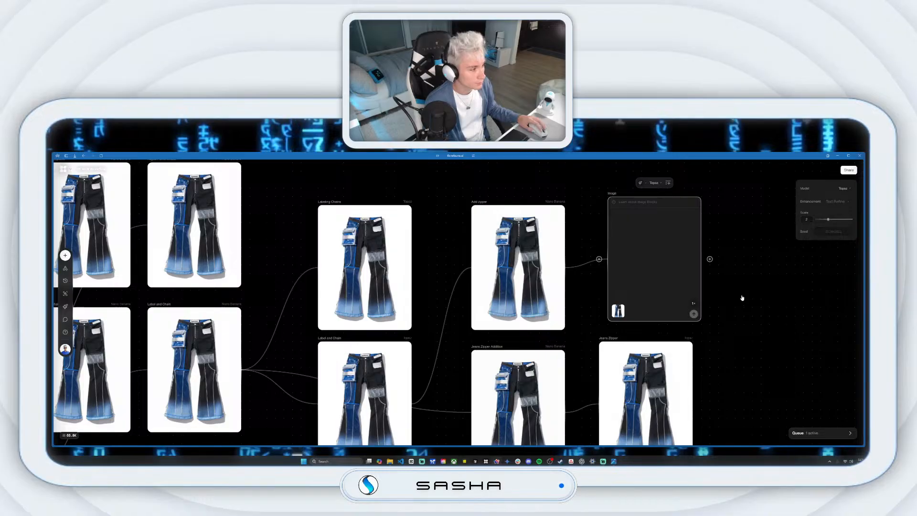
left_click_drag(613, 200, 605, 203)
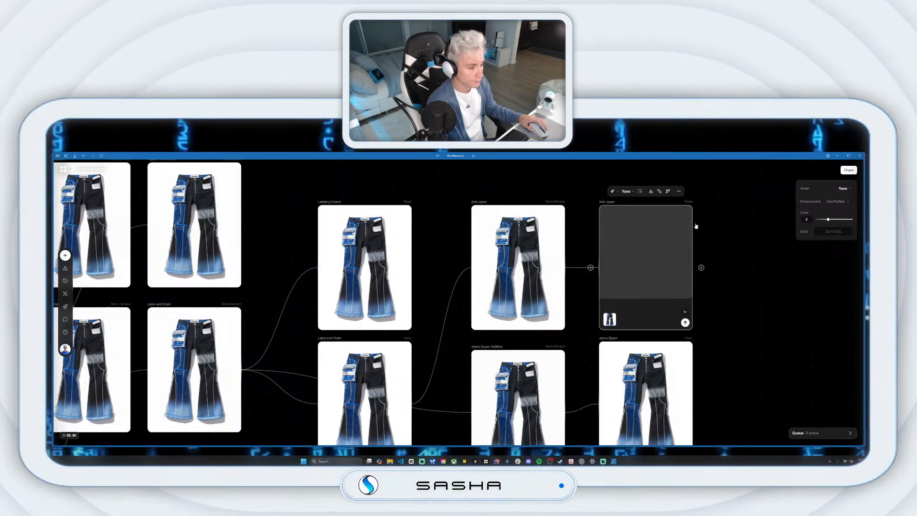
Compare the Add zipper upscale with the Jeans Zipper upscale in fullscreen views.
left_click(681, 191)
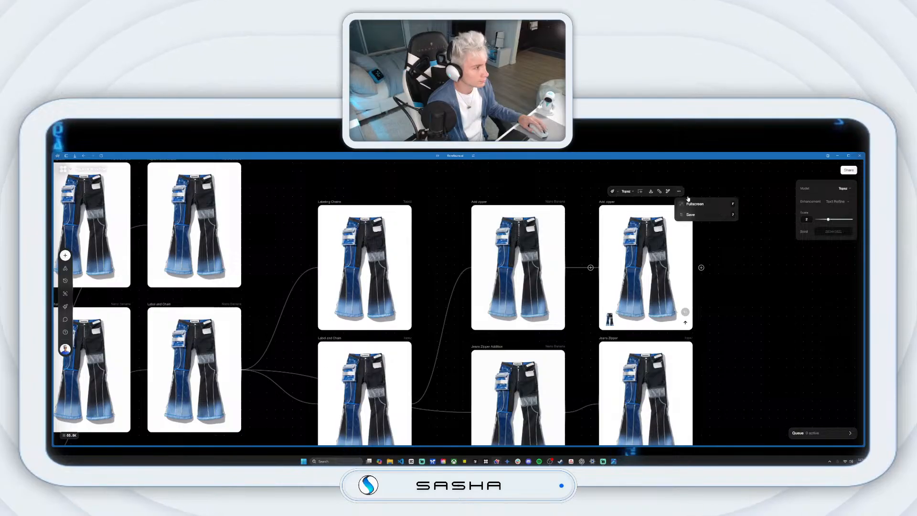
left_click(695, 212)
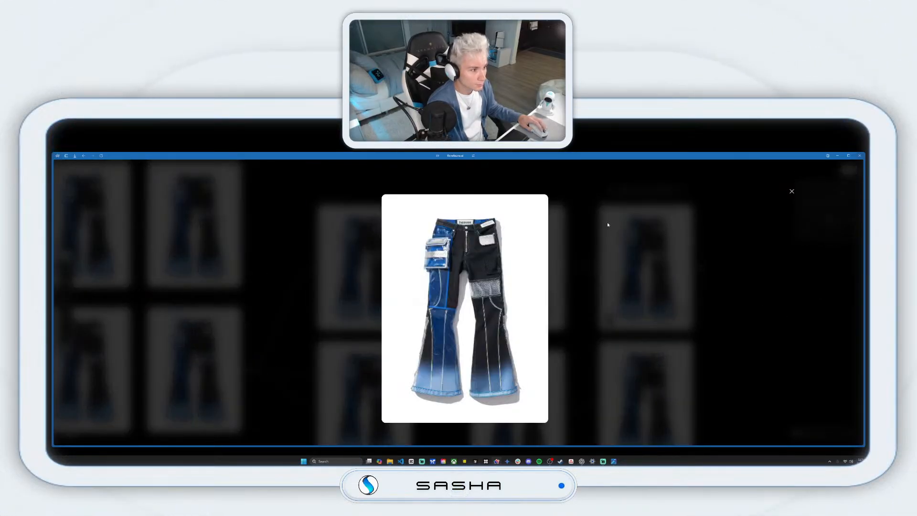
left_click(791, 191)
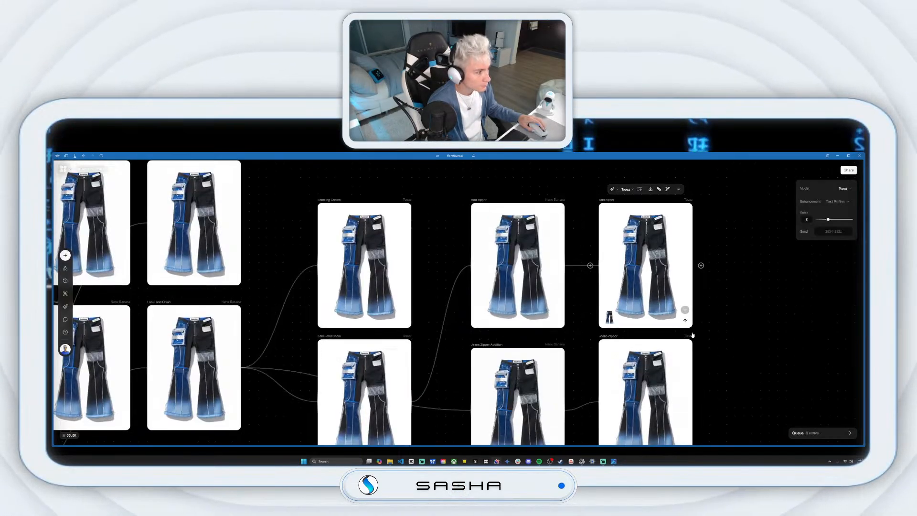
left_click_drag(692, 335, 682, 291)
left_click(663, 323)
left_click(669, 295)
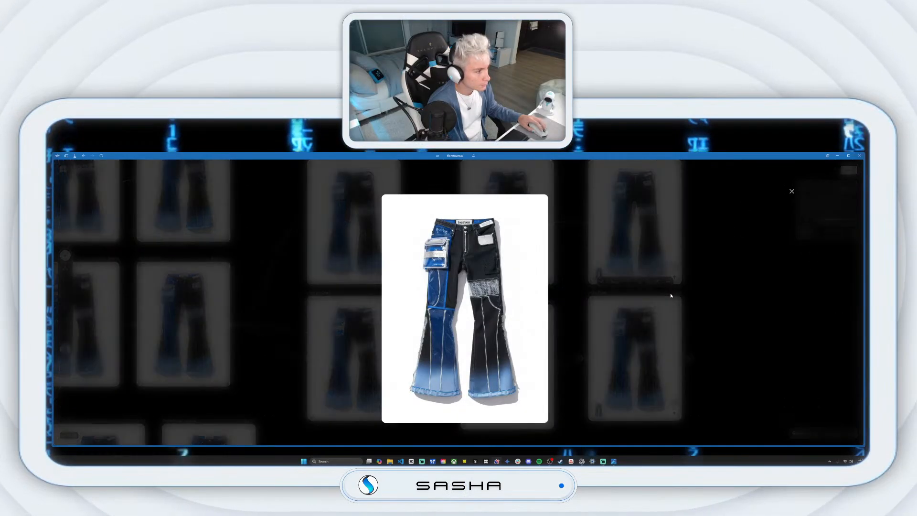
left_click(792, 190)
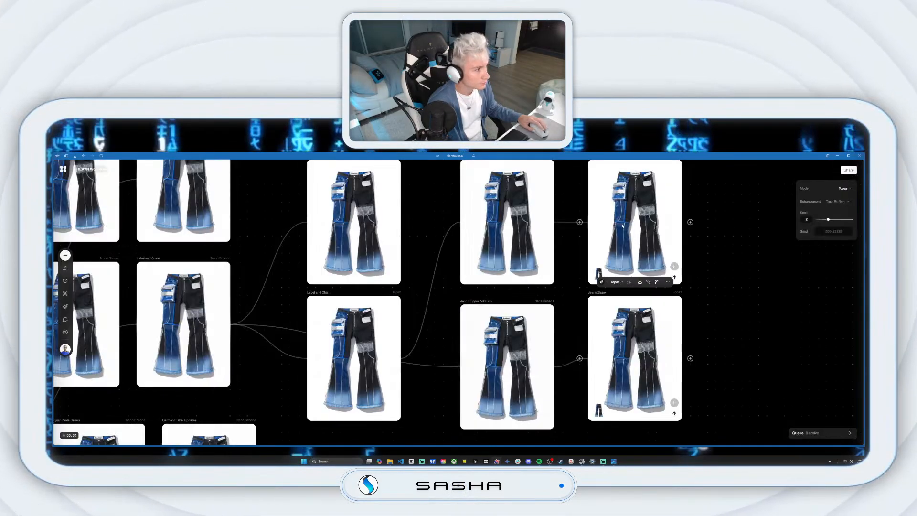
left_click(679, 191)
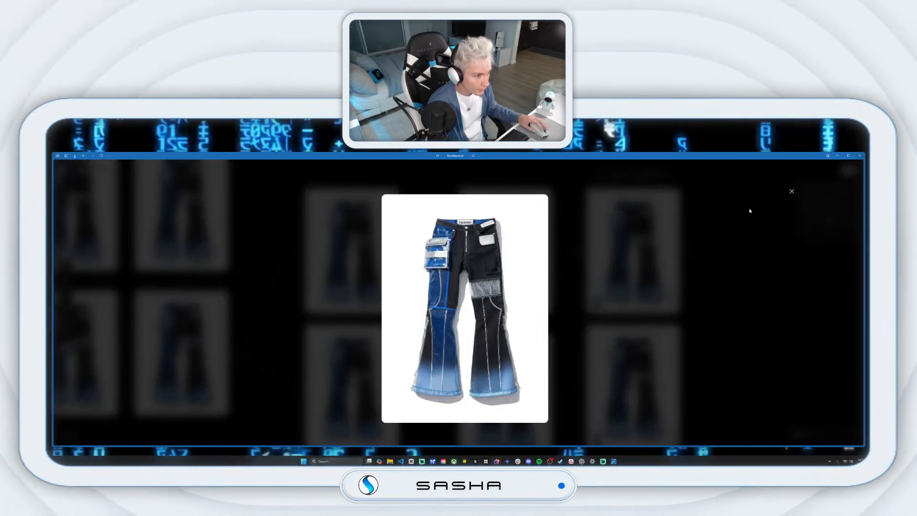
left_click(791, 192)
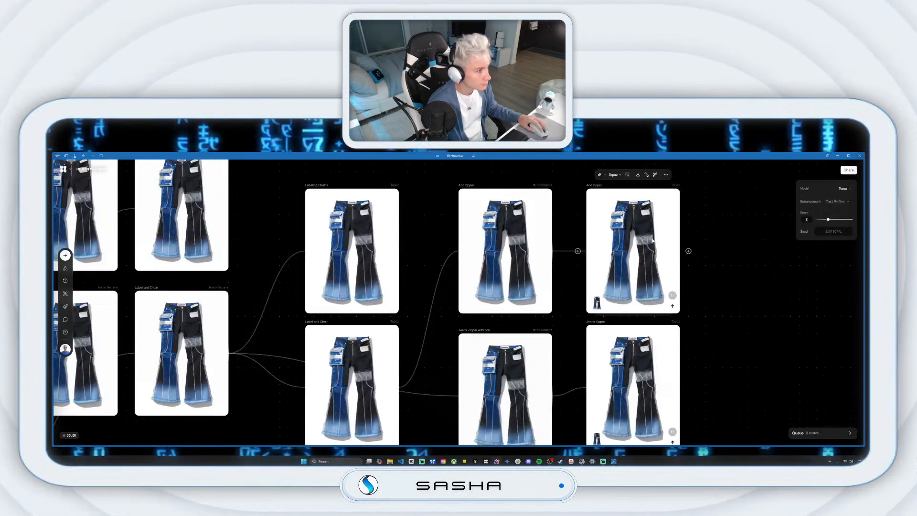
Regenerate the Add zipper upscale with Topaz enhancement set to Standard and inspect it fullscreen.
left_click(838, 201)
left_click(780, 216)
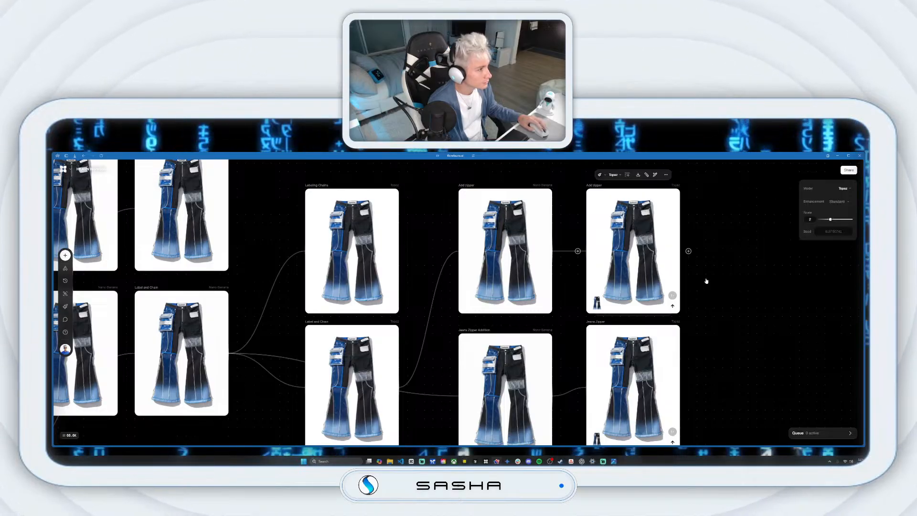
left_click(672, 306)
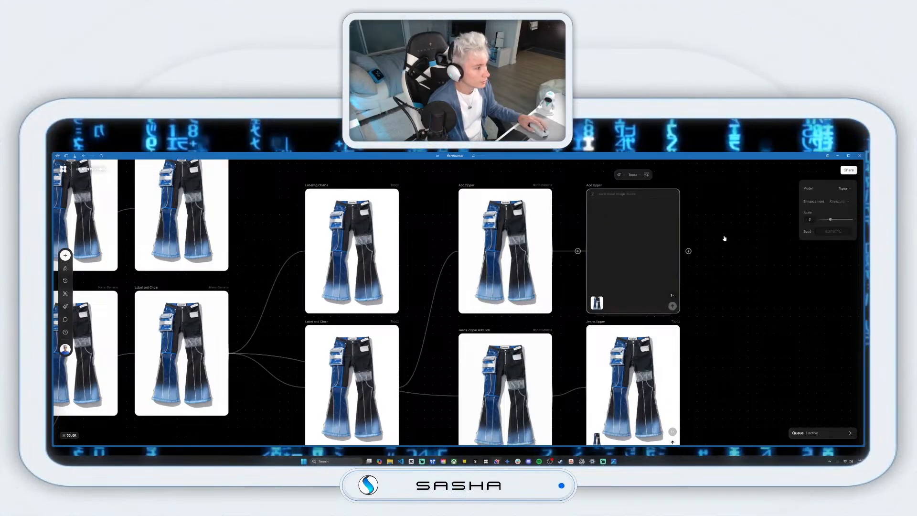
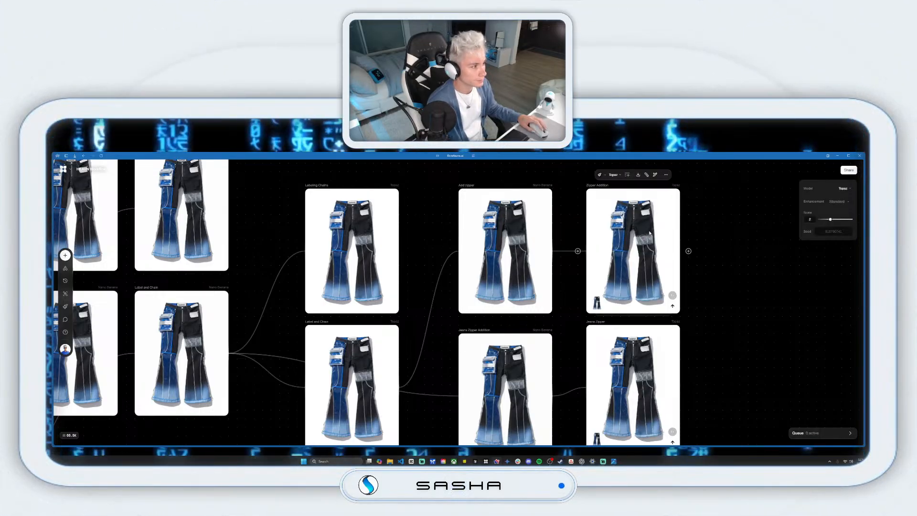
left_click(674, 197)
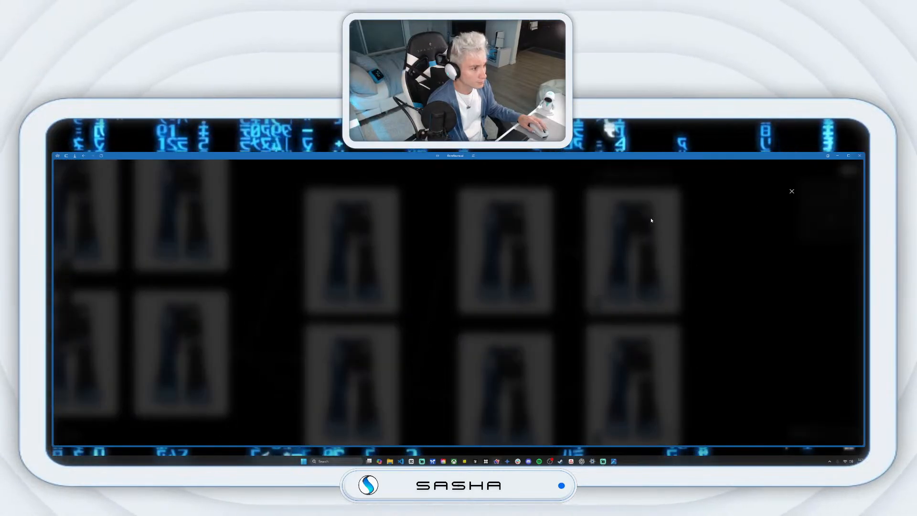
left_click(793, 190)
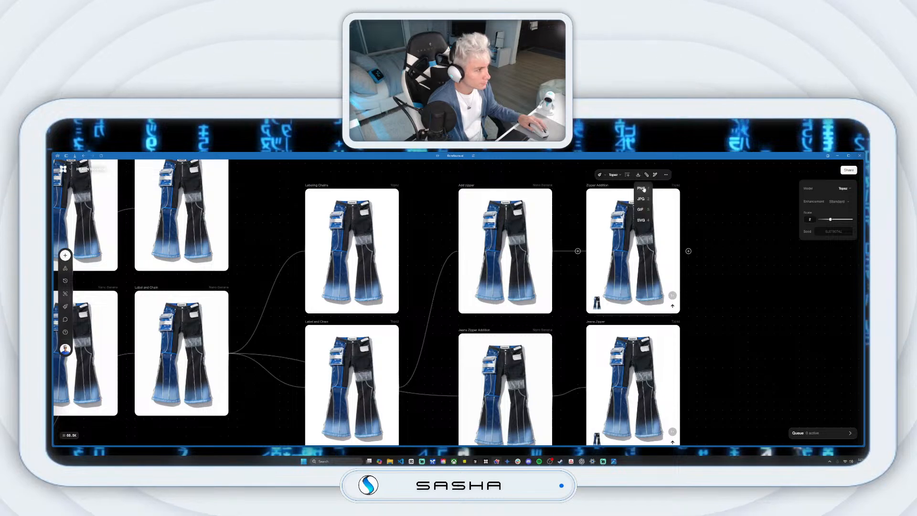
Download the Standard upscale as PNG and compare it with the other open jeans image in the viewer, closing both.
left_click(74, 156)
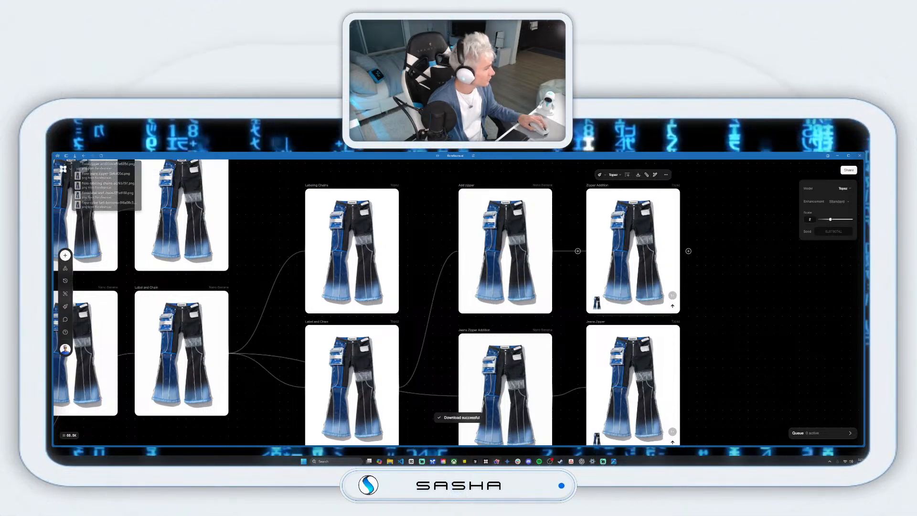
left_click(102, 167)
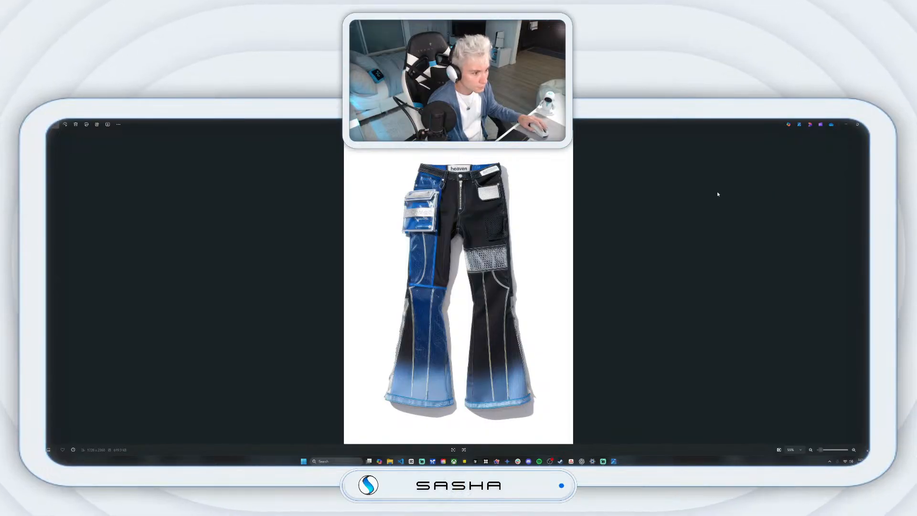
left_click(865, 126)
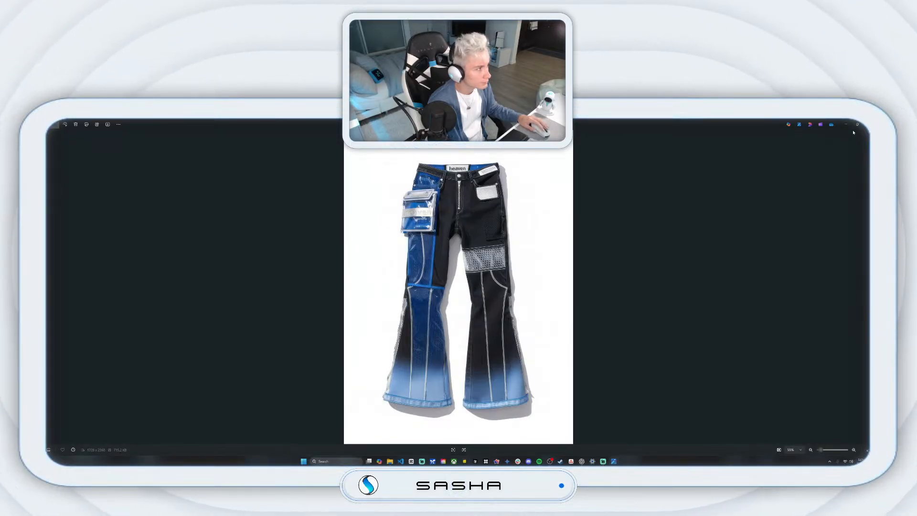
left_click(865, 126)
left_click_drag(687, 283, 559, 204)
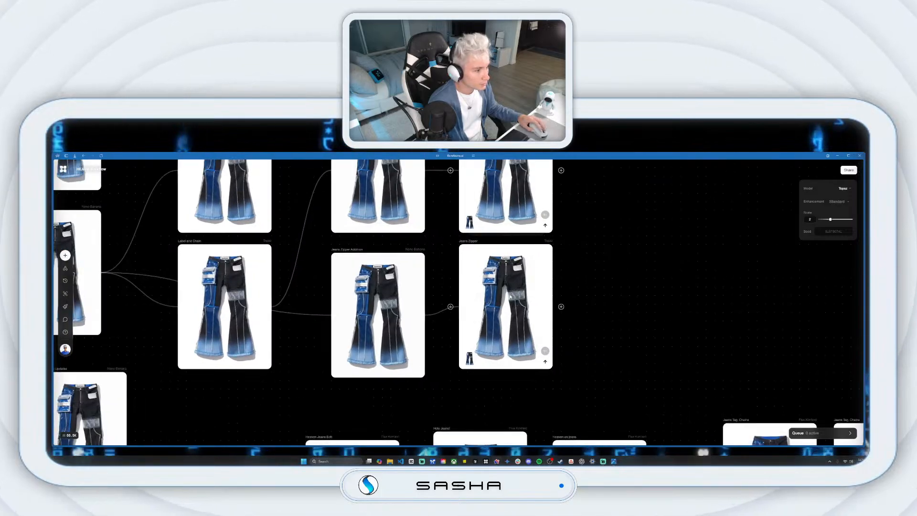
left_click(510, 296)
left_click_drag(615, 299, 637, 286)
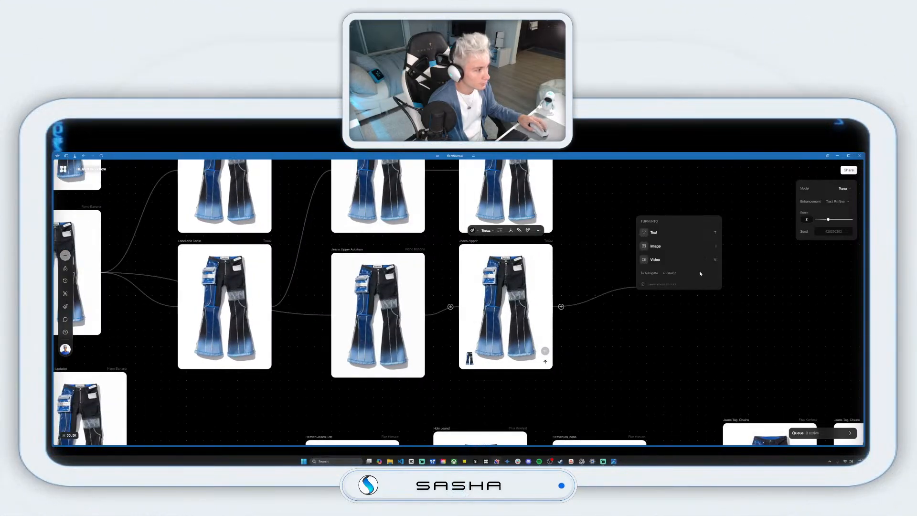
left_click(676, 247)
left_click(705, 231)
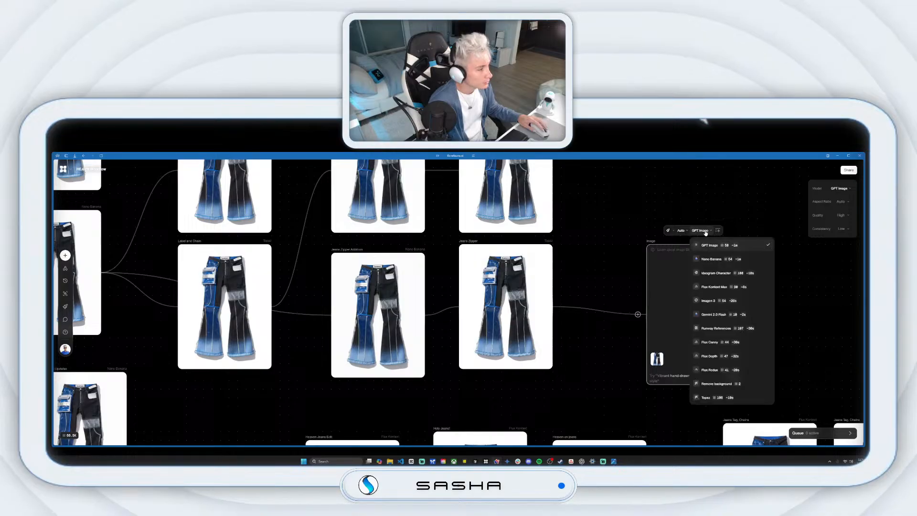
left_click(562, 305)
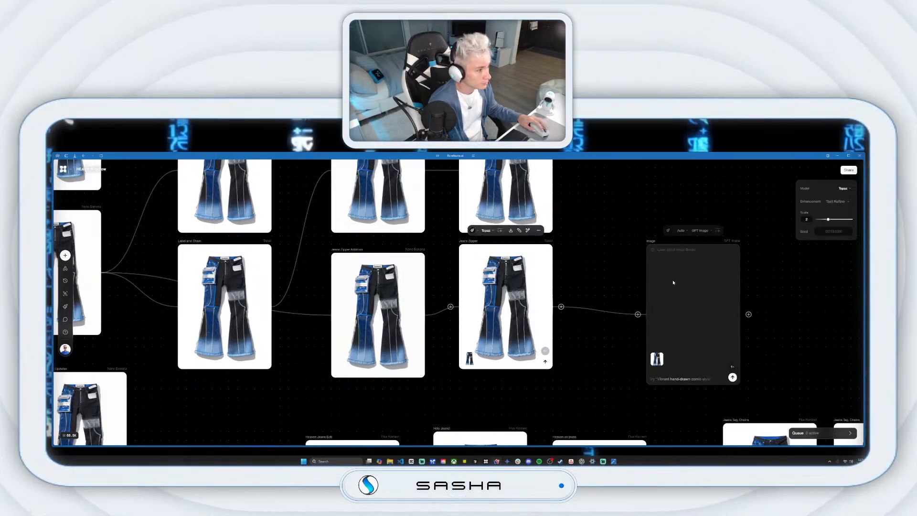
left_click(653, 244)
left_click(663, 290)
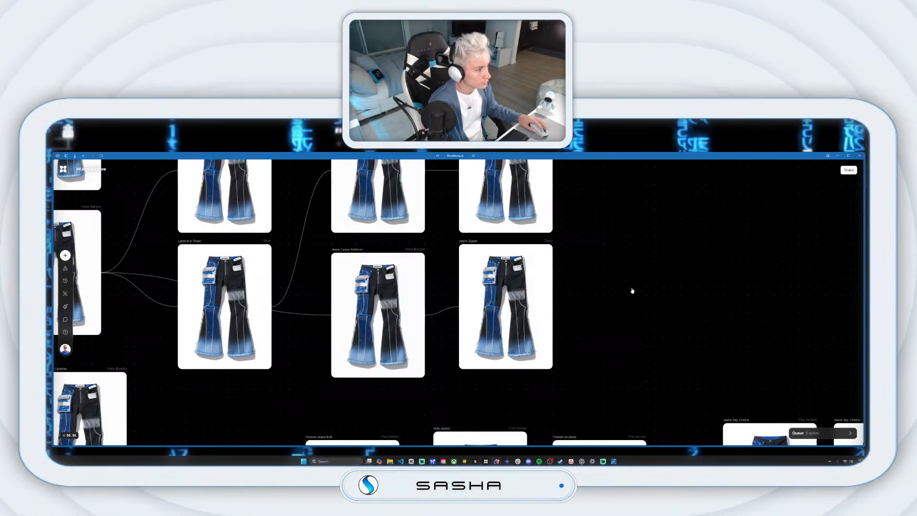
Connect a video block to the Jeans Zipper upscale, generate it with Minimax Hailuo 02 Pro, and place it beside the source image.
left_click_drag(554, 306, 647, 269)
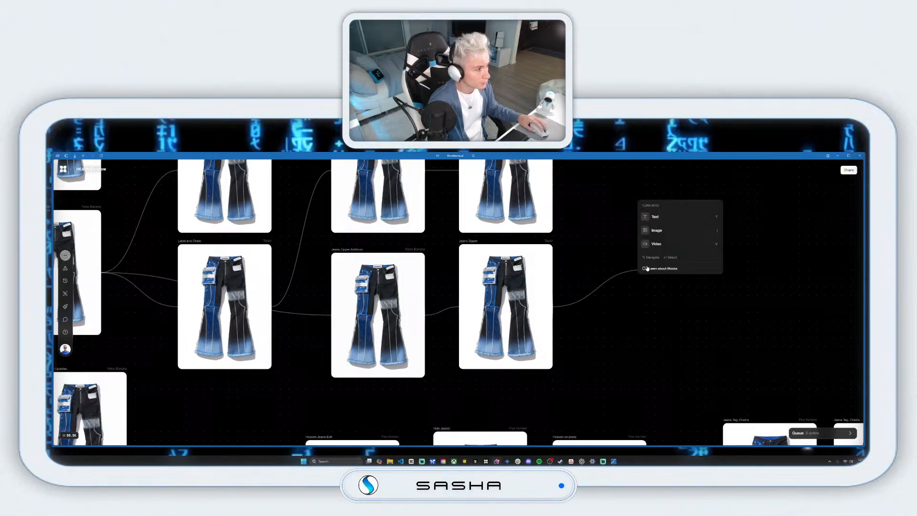
left_click(676, 244)
left_click(699, 213)
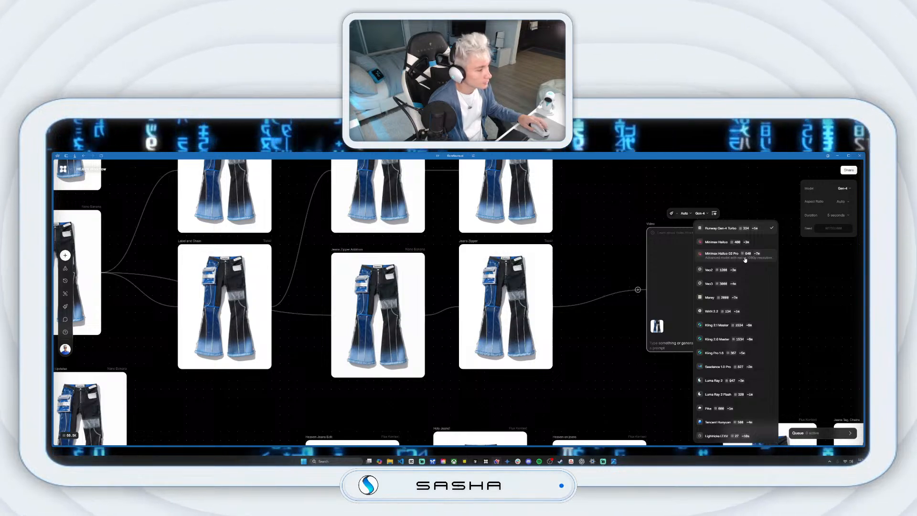
left_click(744, 257)
left_click_drag(650, 226, 604, 208)
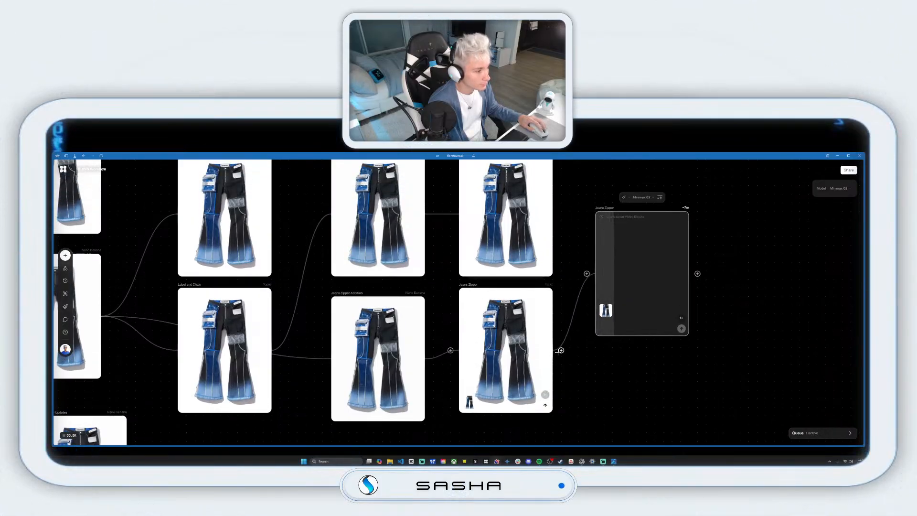
Connect a second video block to the Jeans Zipper upscale and choose the Kling 2.1 Master model.
left_click_drag(655, 399, 658, 397)
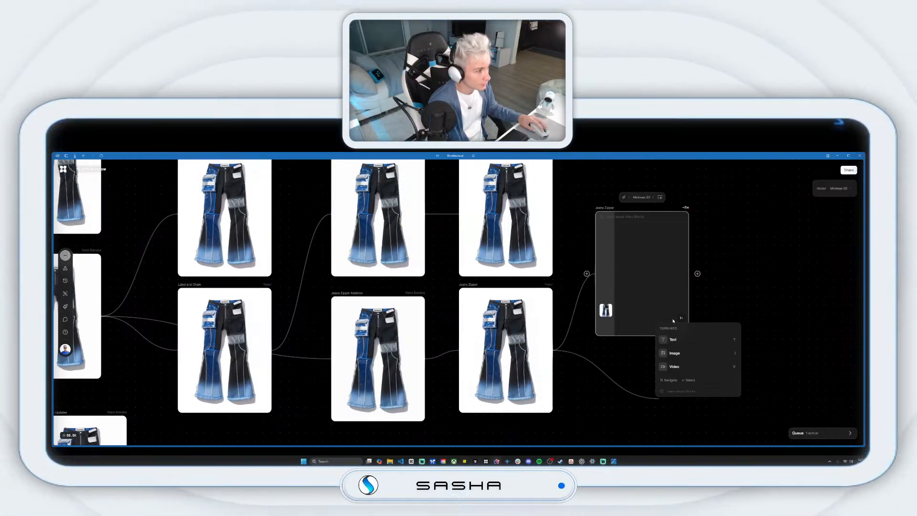
left_click(683, 370)
left_click(717, 342)
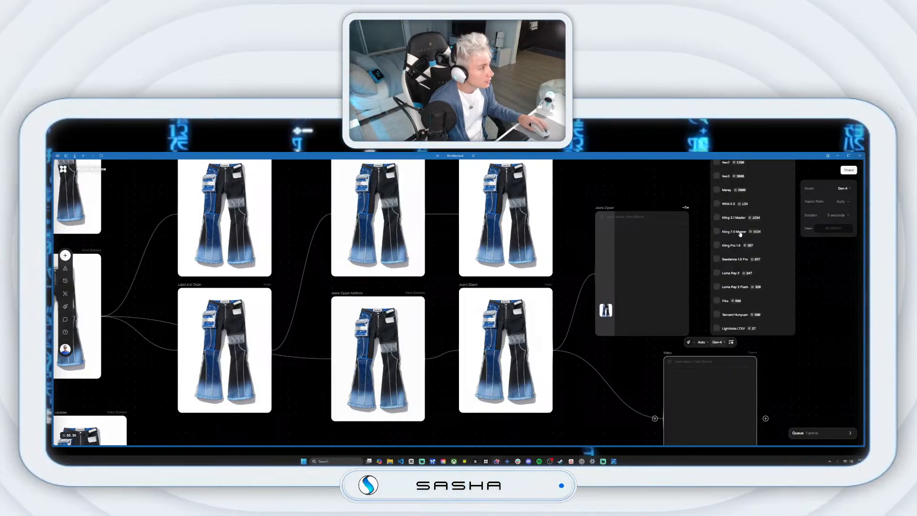
left_click(734, 217)
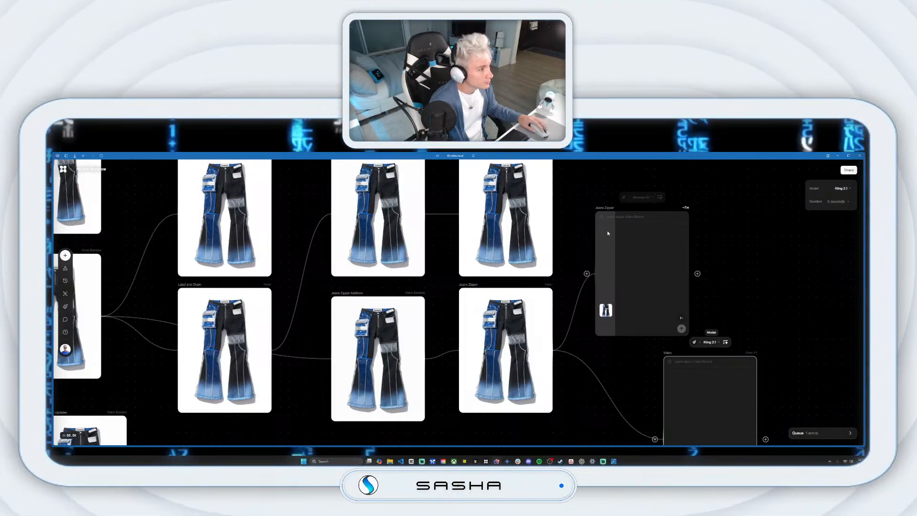
Generate the Kling 2.1 video and arrange the two video blocks so that it stands beyond the Minimax one.
left_click_drag(613, 222, 615, 206)
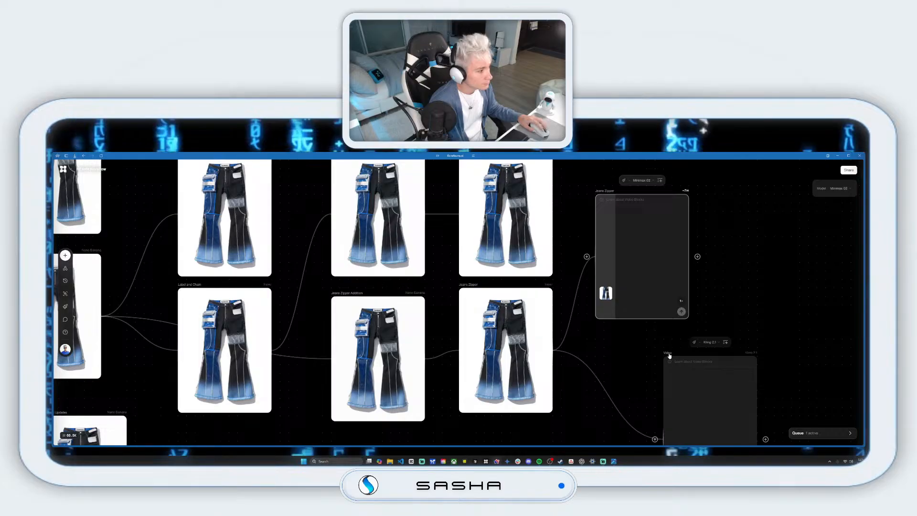
left_click_drag(669, 355, 601, 327)
scroll(601, 327, "down", 2)
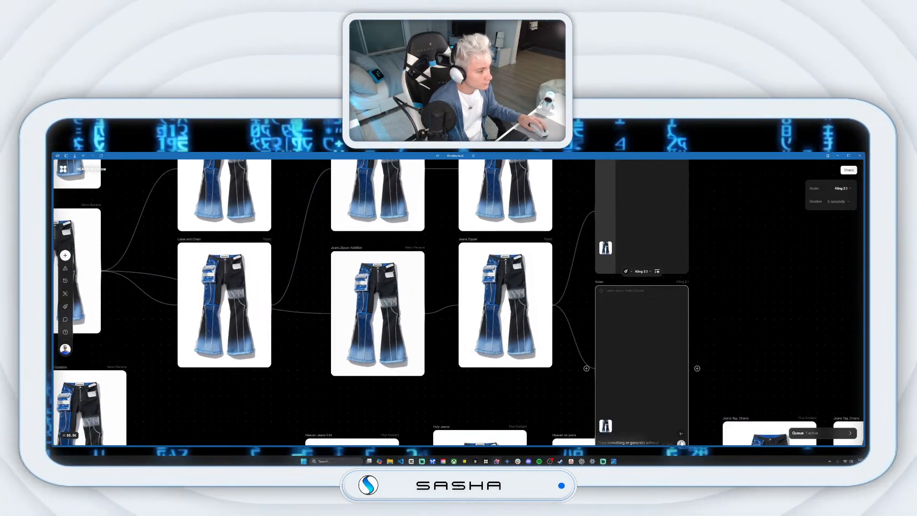
left_click_drag(598, 280, 709, 245)
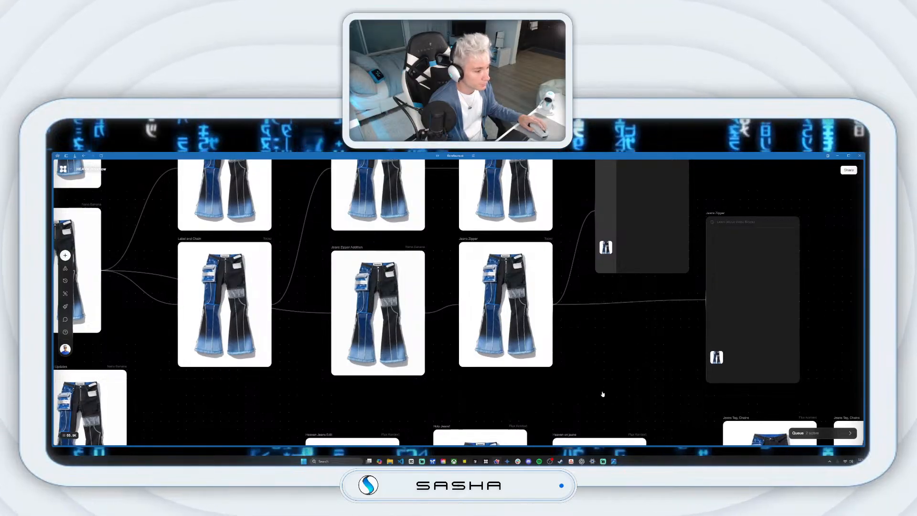
scroll(603, 334, "down", 4)
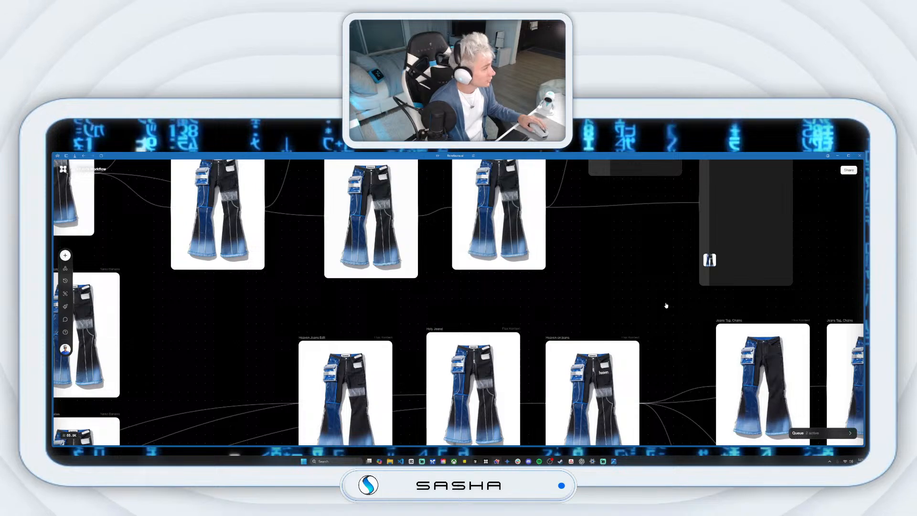
left_click_drag(707, 303, 651, 364)
left_click_drag(751, 235, 619, 376)
left_click_drag(680, 271, 635, 295)
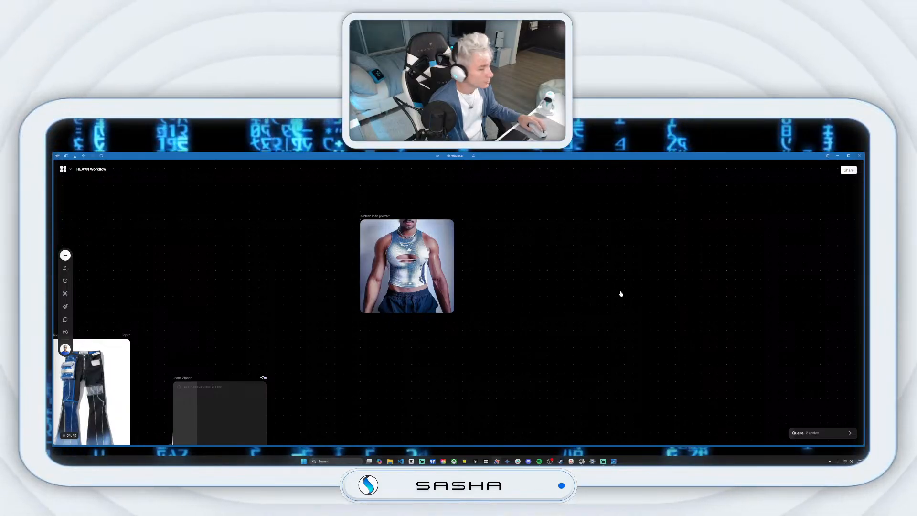
mouse_move(450, 286)
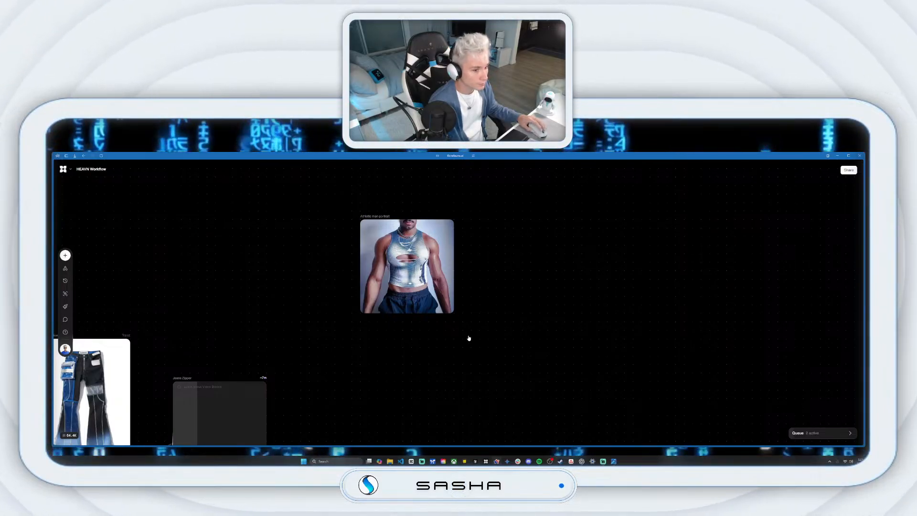
scroll(468, 338, "down", 5)
scroll(471, 318, "left", 3)
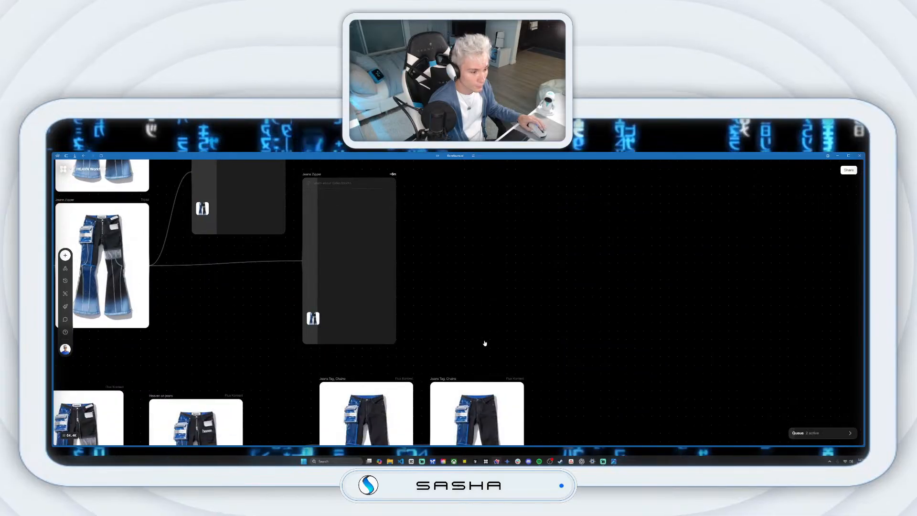
Reposition the Heaven Future Jeans text block clear of the images and copy its full creative director instruction.
left_click_drag(356, 414, 495, 247)
left_click_drag(327, 361, 585, 185)
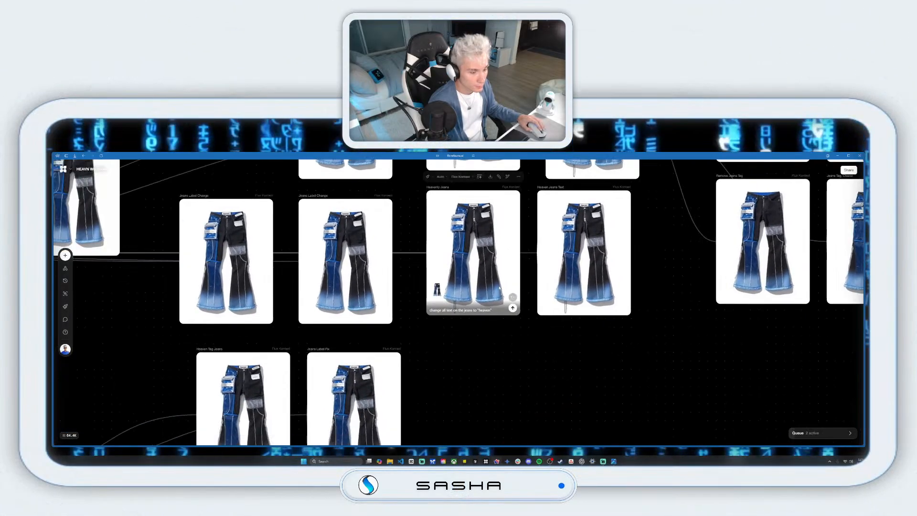
left_click_drag(307, 339, 492, 279)
mouse_move(205, 339)
left_mouse_down()
mouse_move(313, 268)
mouse_move(389, 160)
left_mouse_up()
mouse_move(313, 368)
left_mouse_down()
mouse_move(388, 270)
mouse_move(431, 244)
left_mouse_up()
left_click_drag(248, 330, 321, 313)
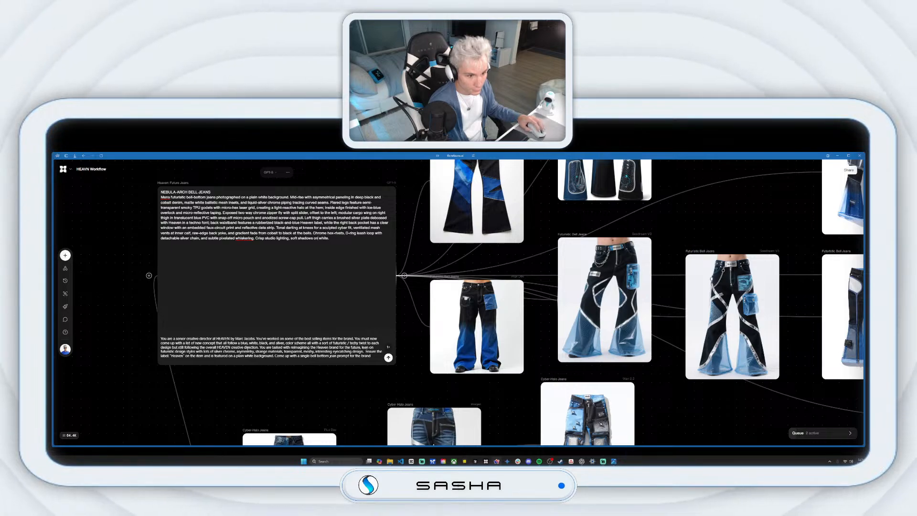
left_click_drag(372, 357, 307, 358)
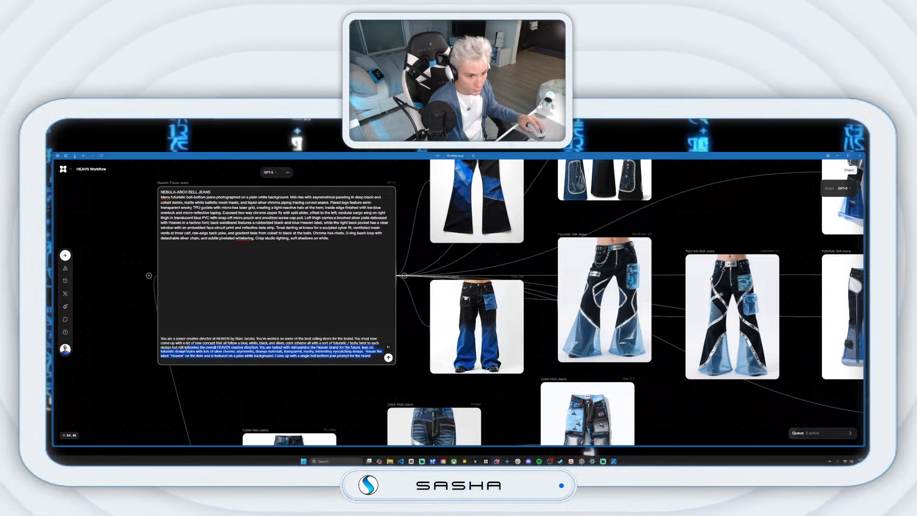
right_click(193, 343)
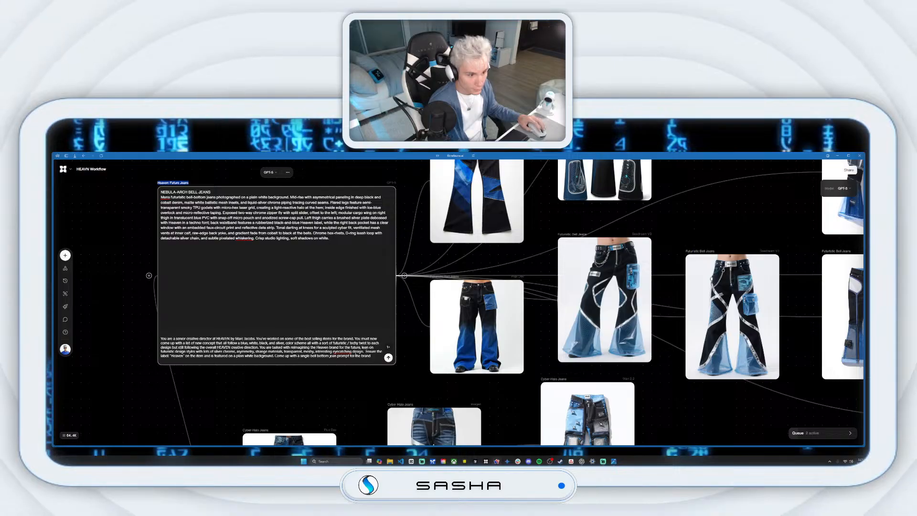
left_click_drag(377, 356, 286, 354)
right_click(179, 342)
left_click(193, 337)
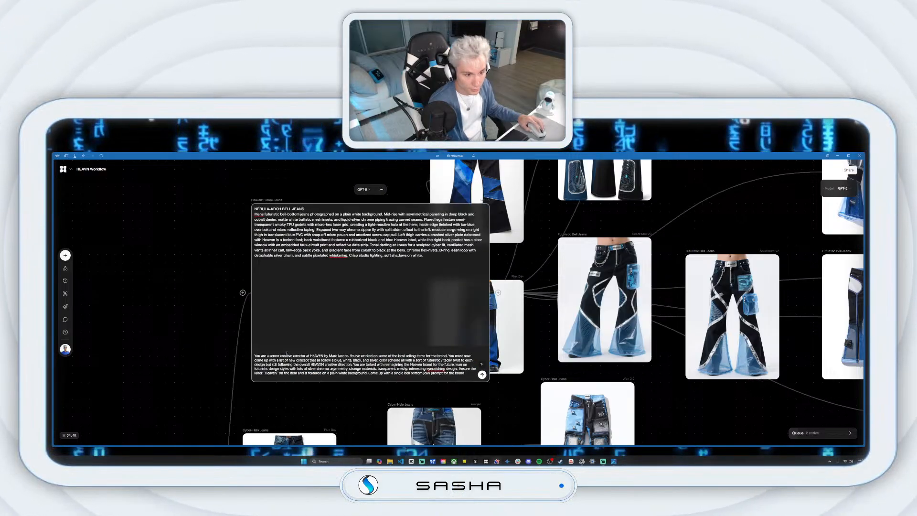
left_click_drag(252, 199, 124, 190)
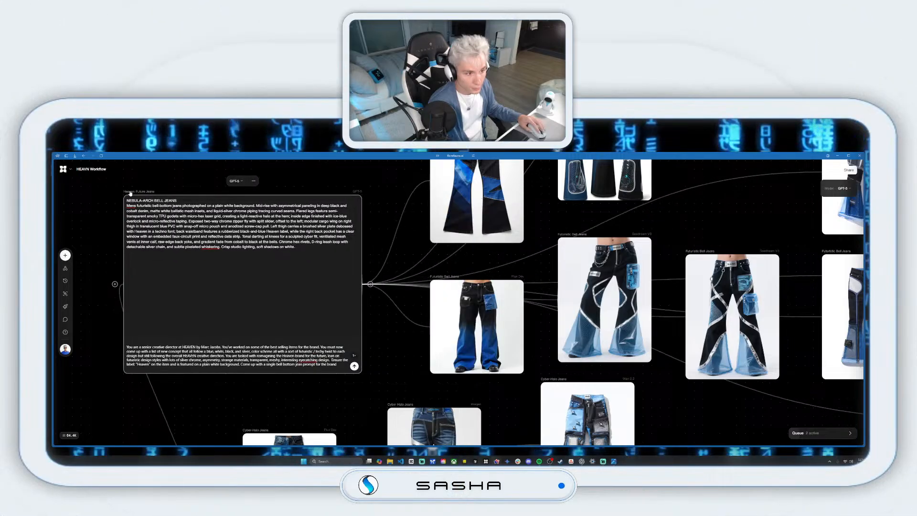
triple_click(258, 356)
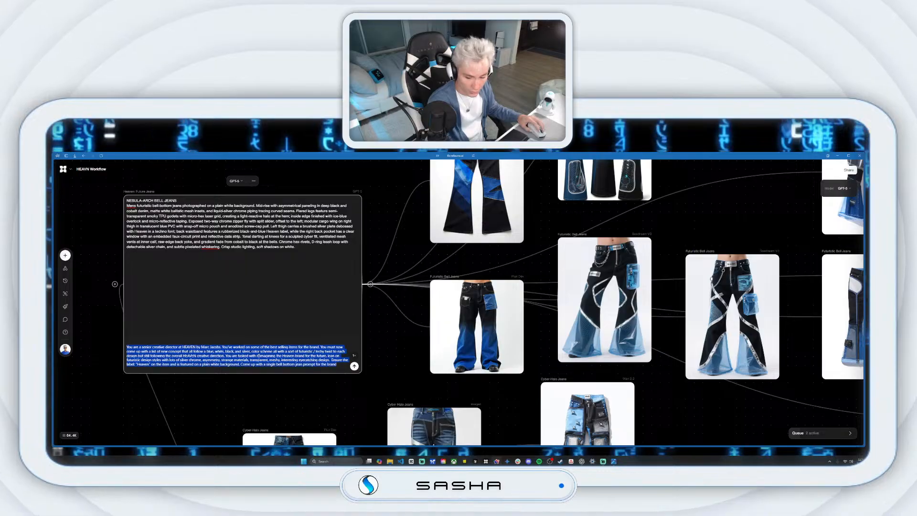
Switch to ChatGPT and, in a new chat, attach the tank top reference image and paste the copied creative director instruction.
left_click(582, 461)
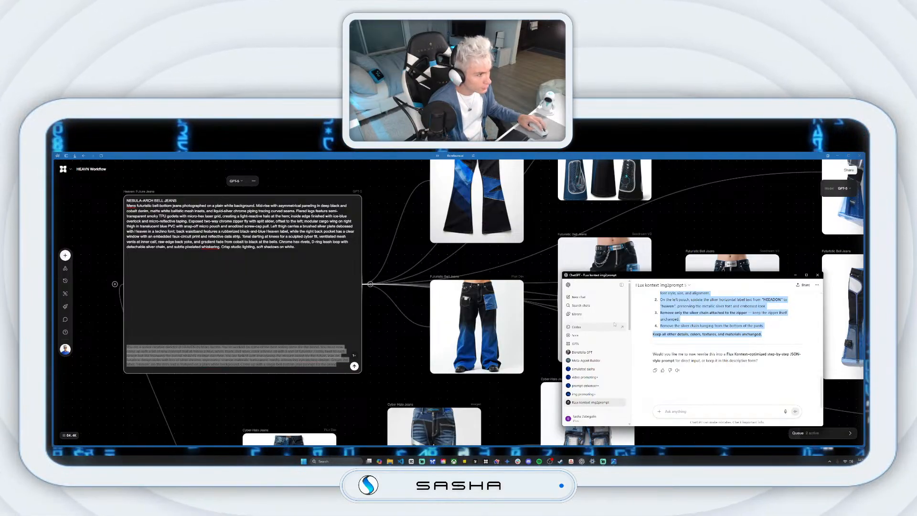
left_click(579, 297)
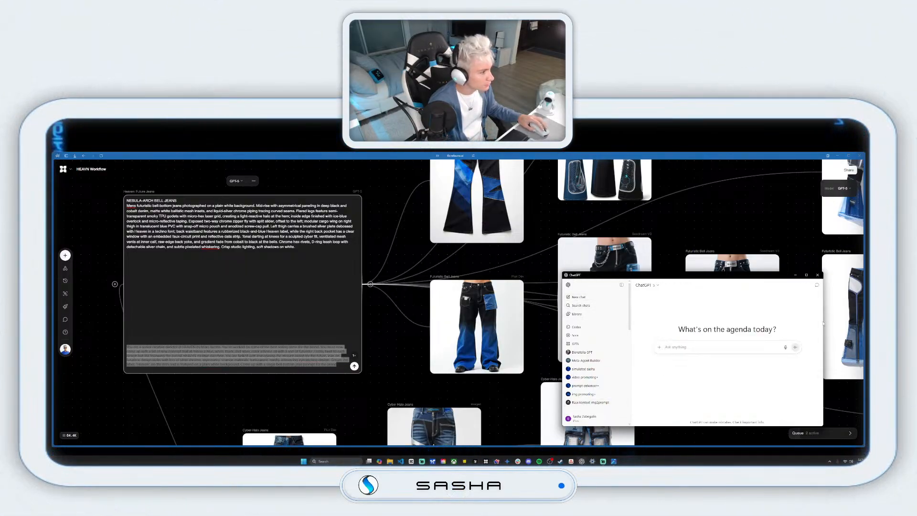
left_click_drag(665, 466, 664, 381)
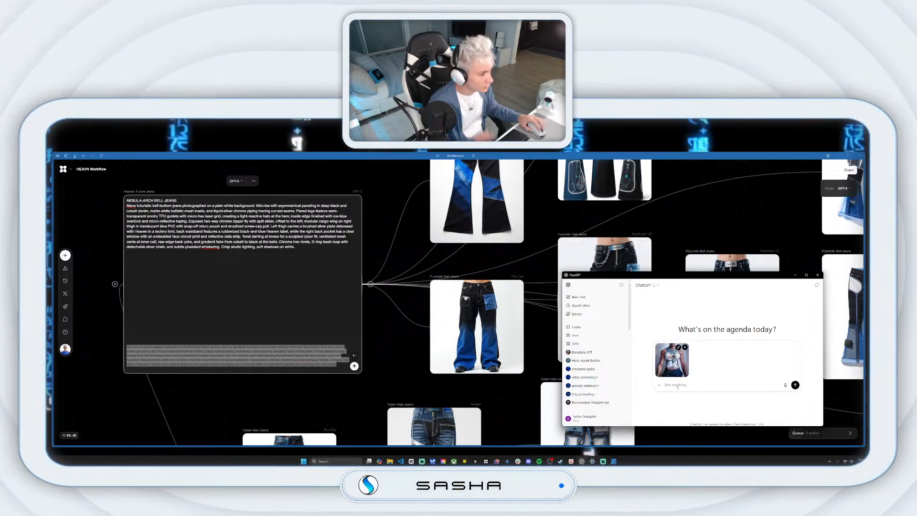
type("You are a senior creative director at HEAVEN by Marc Jacobs. You've worked on some of the best selling items for the brand. You must now come up with a list of new concept that all follow a blue, white, black, and silver, color scheme all with a sort of futuristic / techy twist to each design but still following the overall HEAVEN creative direction. You are tasked with reimagining the Heaven brand for the future. lean on futuristic design styles with lots of silver chrome, asymmetry, strange materials, transparent, meshy, interesting eyecatching design. Ensure the label: \"Heaven\" on the item and is featured on a plain white background. Come up with a single bell-bottom jeans prompt for the brand.")
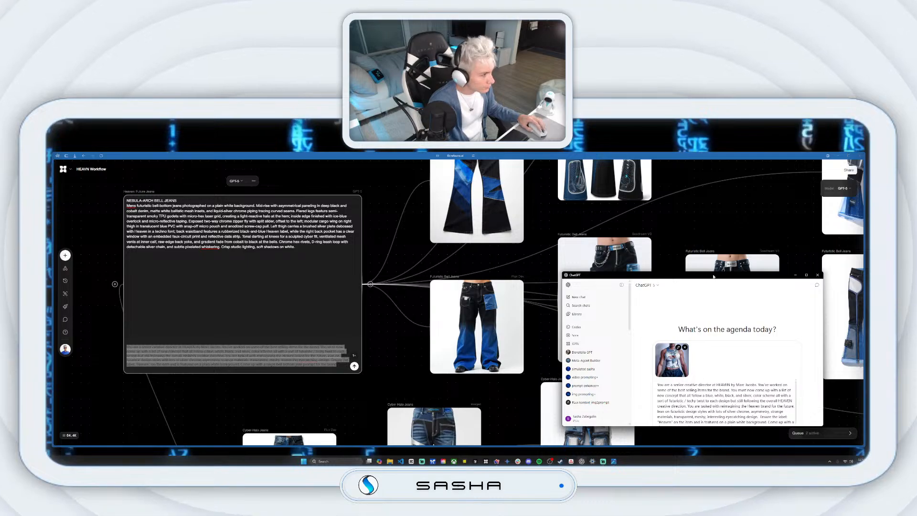
left_click_drag(713, 272, 716, 214)
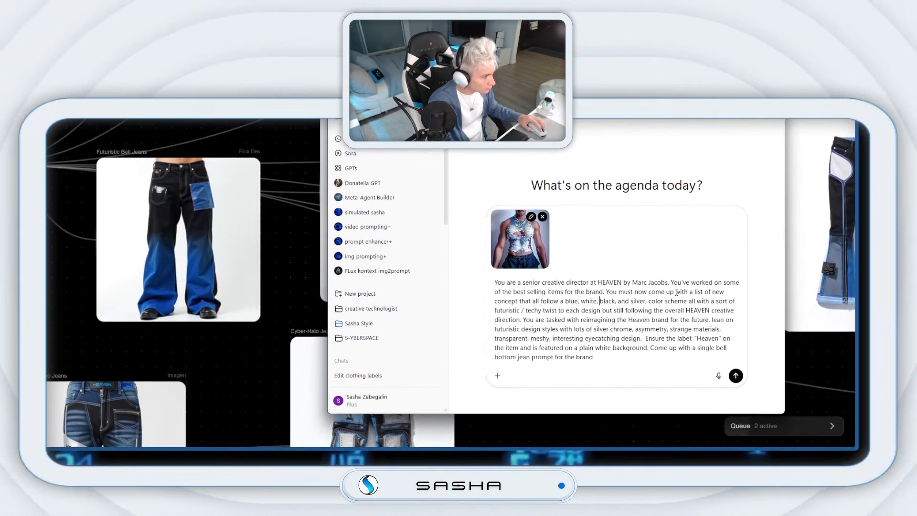
Insert "You are given this mens tank top to come up with a spin off of it" before "You must now come up".
left_click(708, 291)
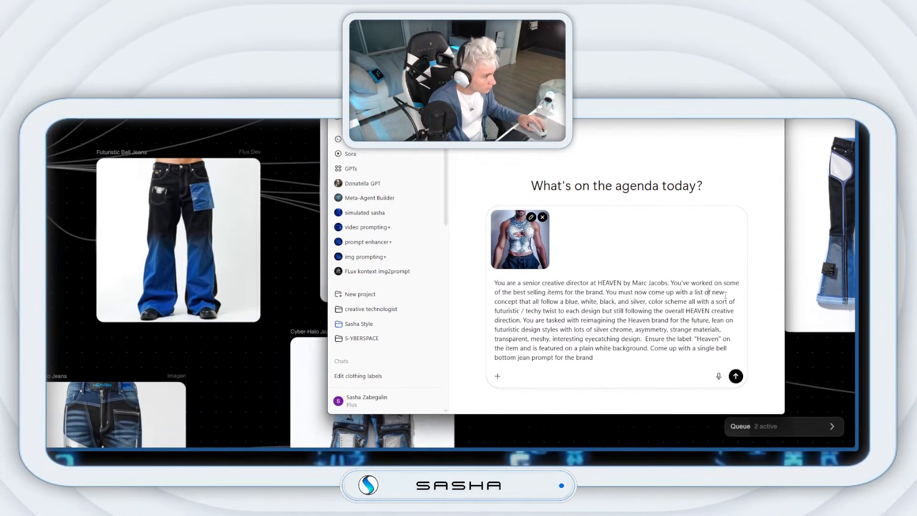
left_click(662, 291)
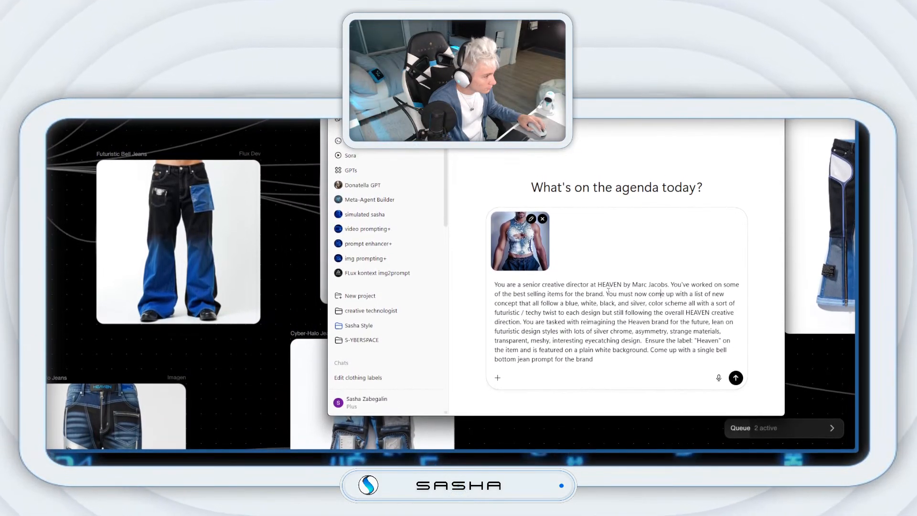
left_click(608, 292)
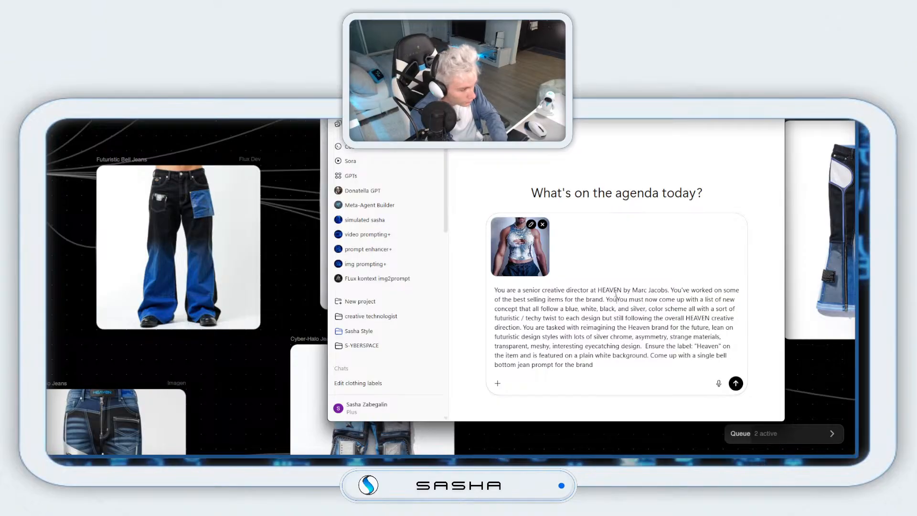
type("You are given")
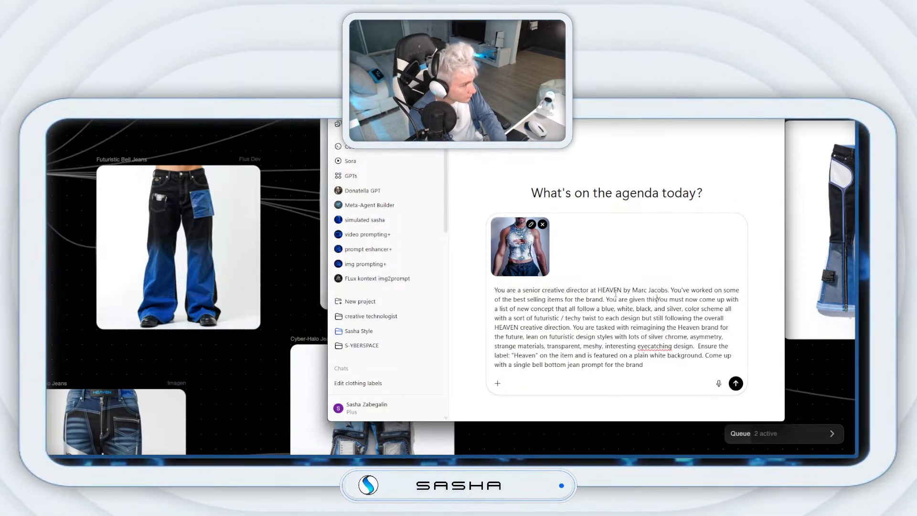
type(" this mens tank top to c")
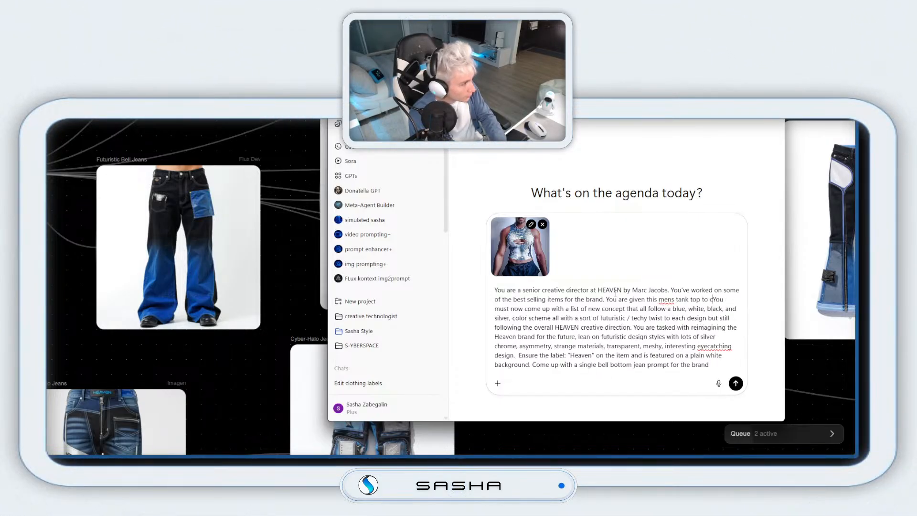
type("ome up wi")
key("BackSpace")
key("BackSpace")
type("up wit")
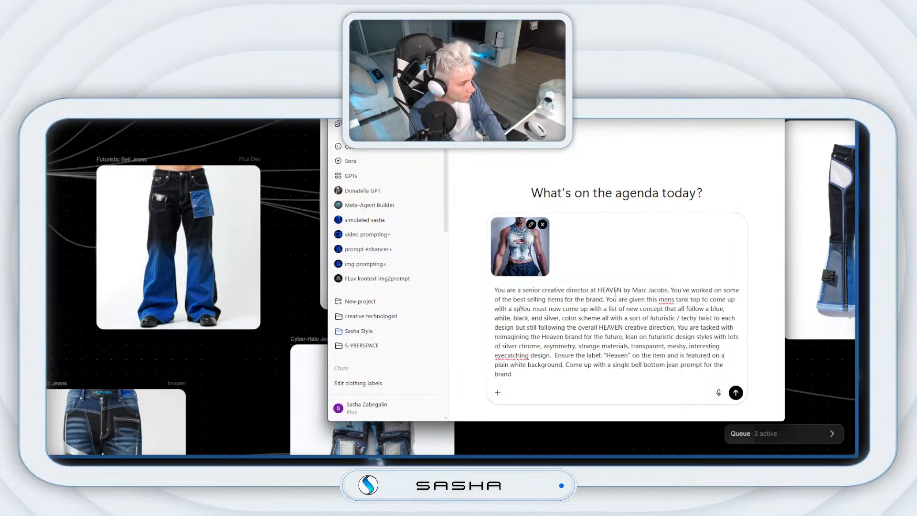
type("h a spin off")
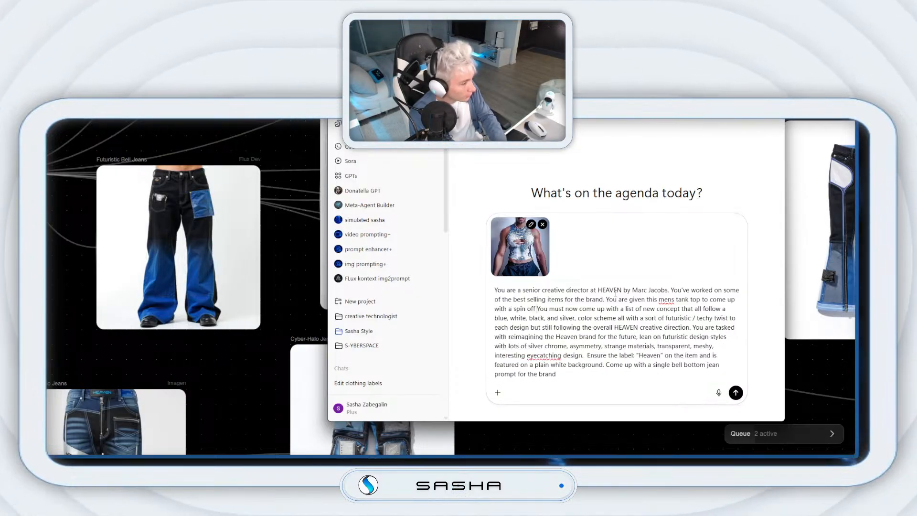
type(" of it")
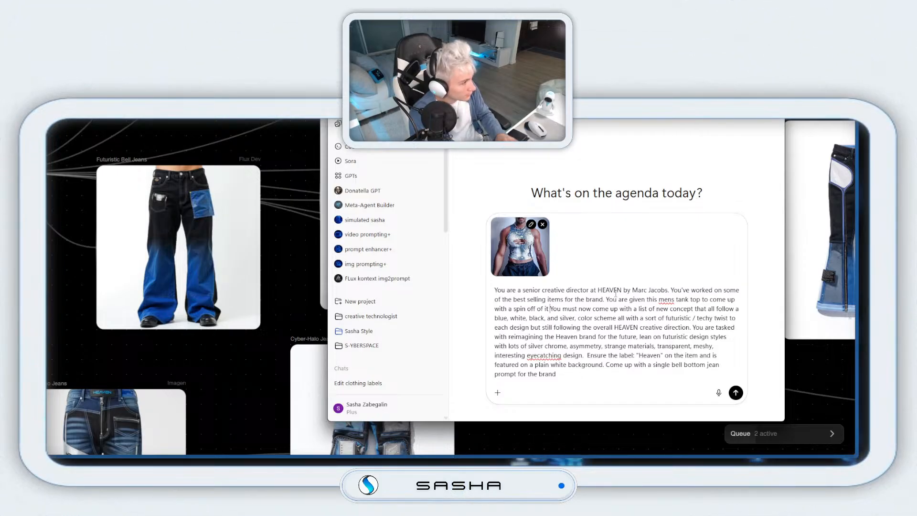
Replace "You must now come up with a list of new concept that all follow" with "that follows" in the prompt.
key("Left")
key("Left")
key("Left")
key("Left")
key("Left")
key("Left")
key("Left")
key("Left")
key("Left")
key("Left")
key("Left")
key("Left")
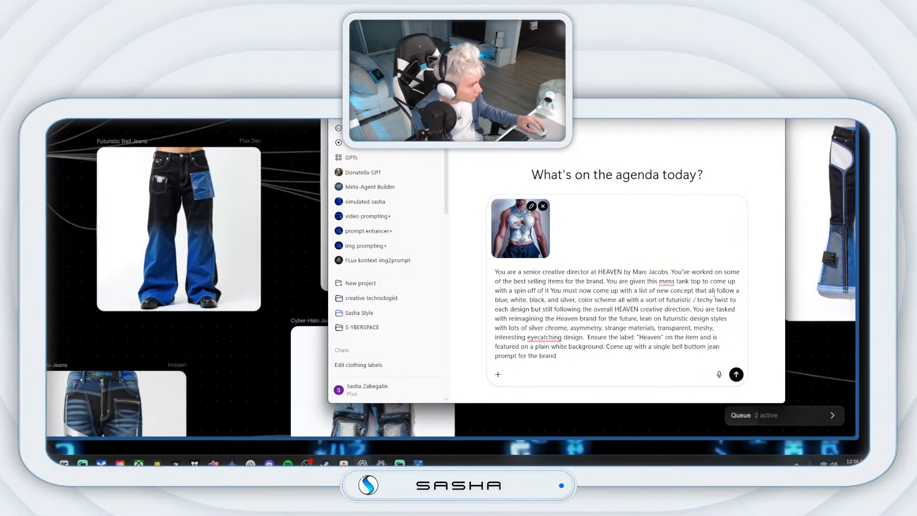
left_click_drag(708, 292, 567, 296)
key("BackSpace")
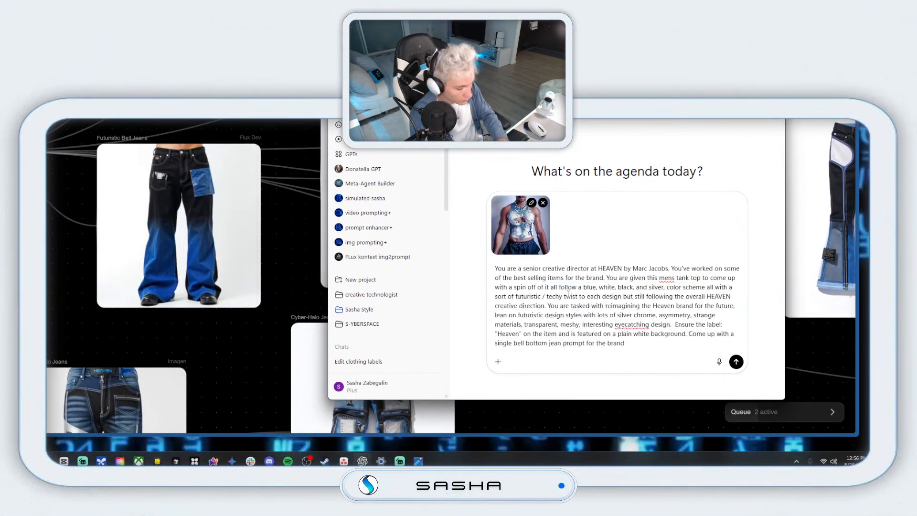
type("t tha")
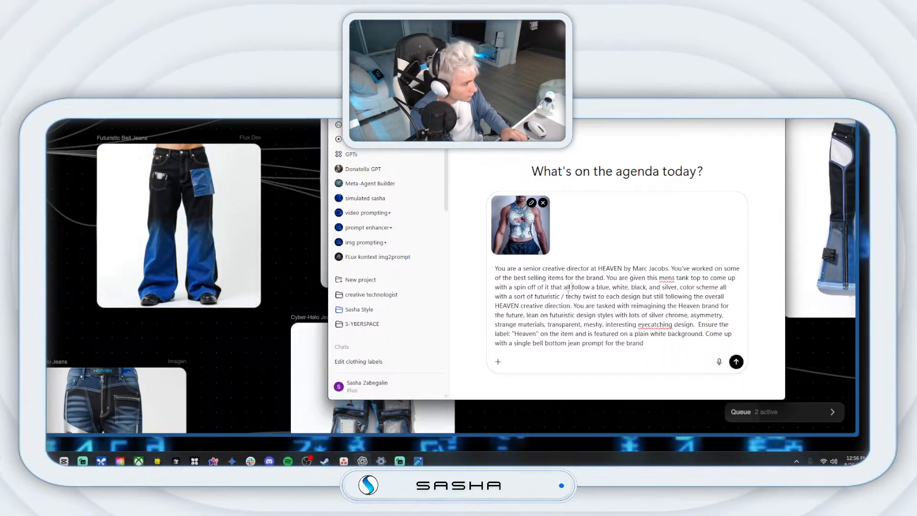
key("BackSpace")
key("BackSpace")
key("BackSpace")
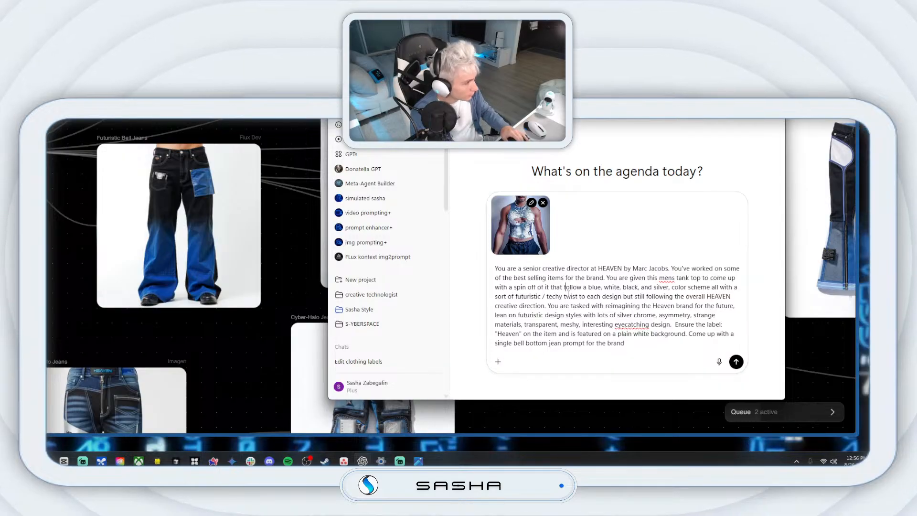
key("Right")
key("Right")
key("Right")
key("Right")
key("Right")
key("Right")
type("s")
key("Right")
key("Right")
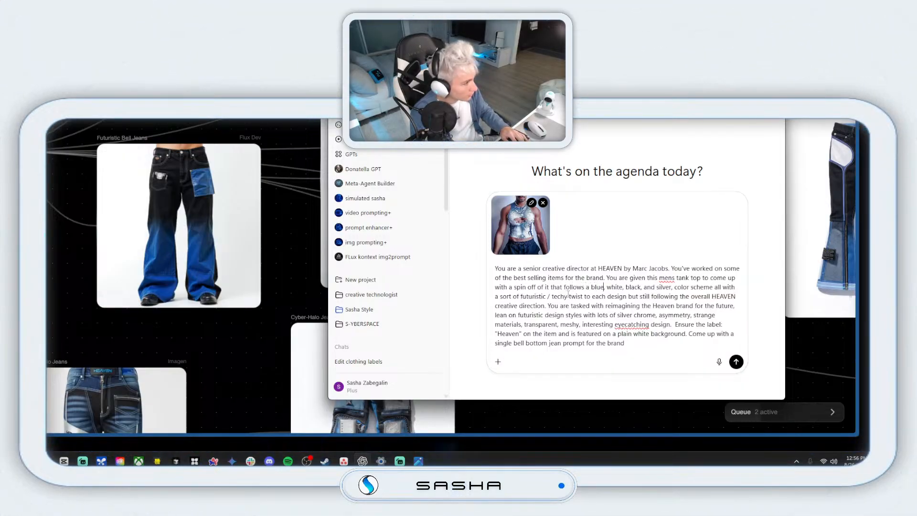
Remove the extra space before "Ensure the label" in the prompt.
key("Down")
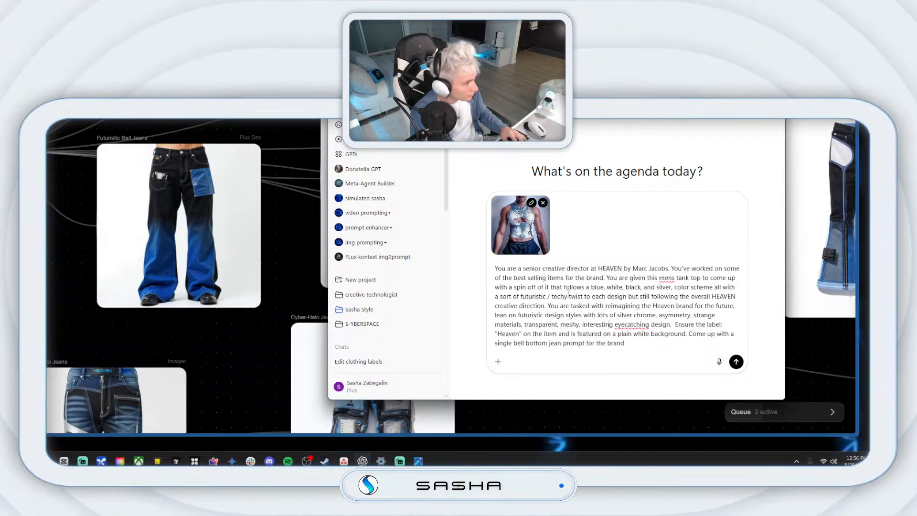
key("Right")
key("Right")
key("Right")
key("Right")
key("Right")
key("Right")
key("Right")
key("Right")
key("Right")
key("Right")
key("Right")
key("Right")
key("Right")
key("Right")
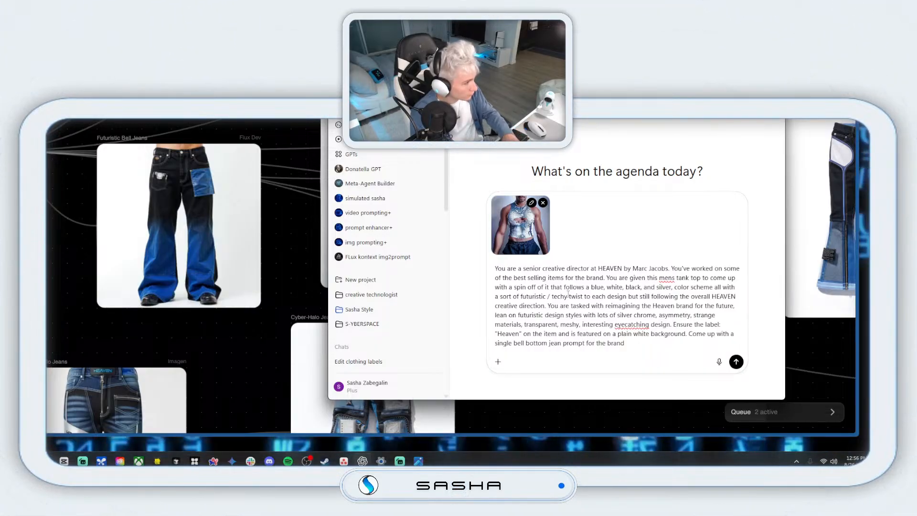
Replace "single bell bottom jean" in the prompt's last sentence with "futuristic tank top", correcting the spelling of "futuristic".
key("BackSpace")
key("BackSpace")
key("BackSpace")
key("BackSpace")
key("BackSpace")
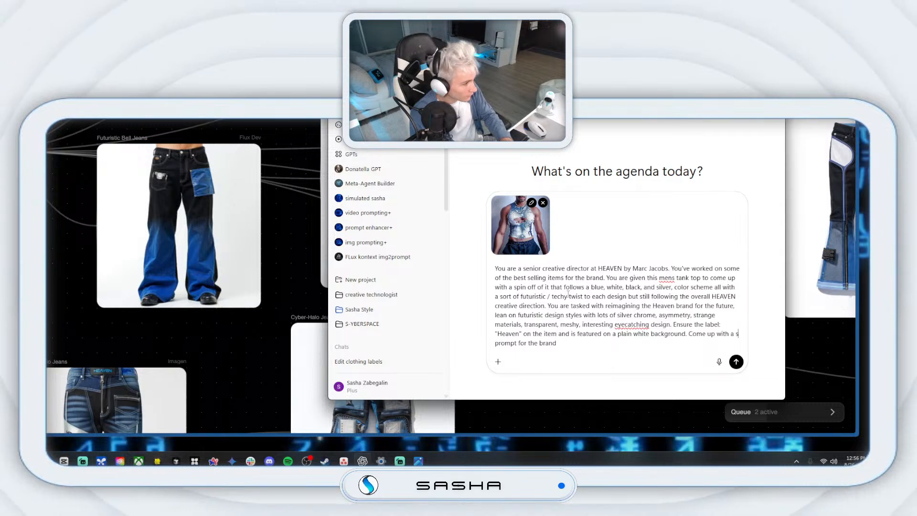
type("futur")
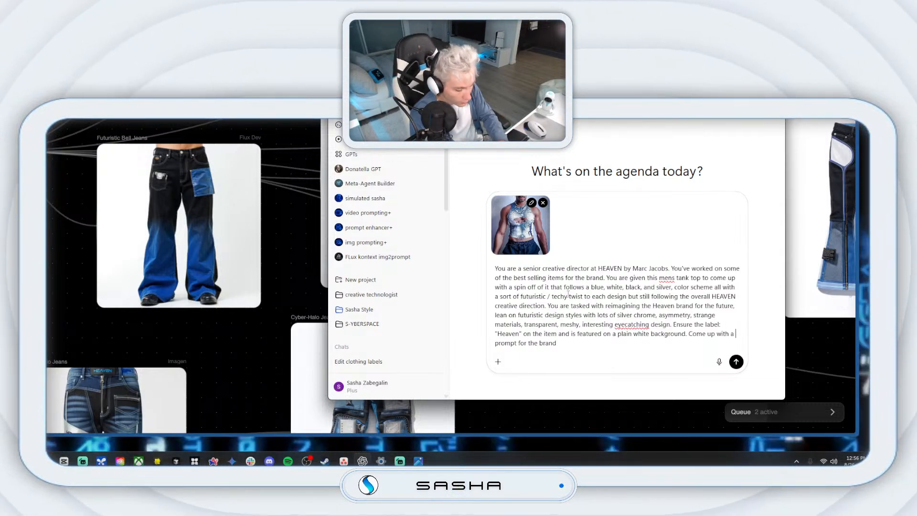
type("futuris")
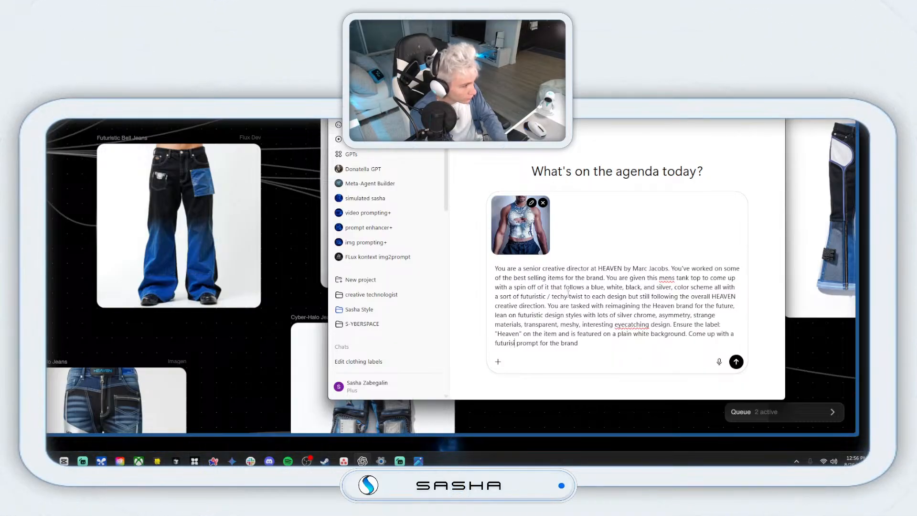
key("BackSpace")
key("BackSpace")
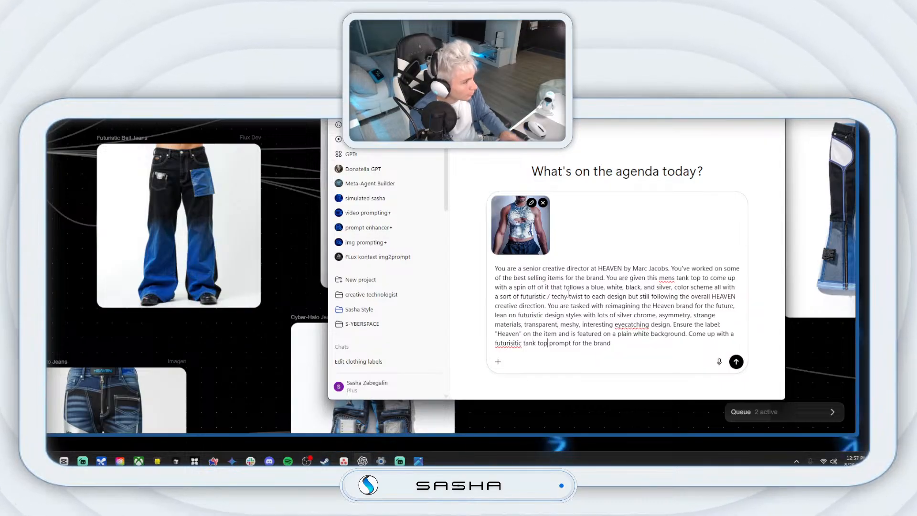
right_click(506, 343)
left_click(523, 302)
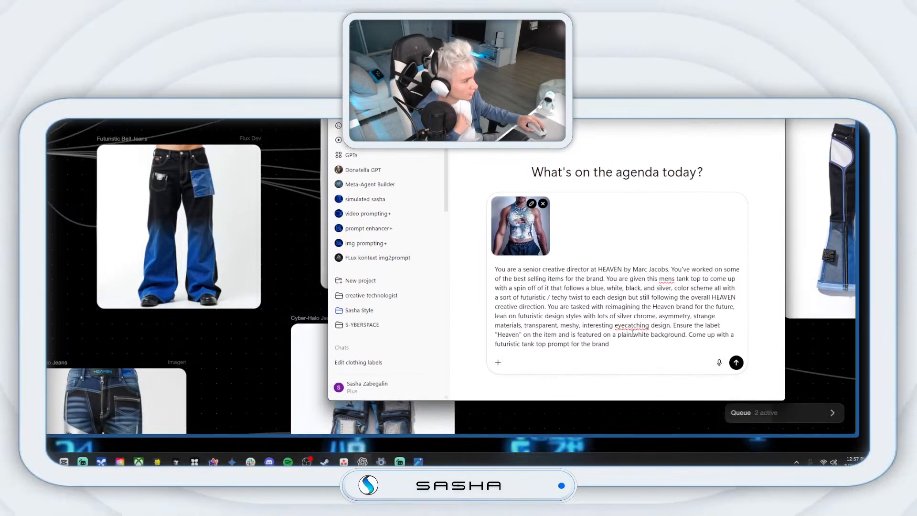
Submit the tank top brief to ChatGPT and copy the generated "futuristic men's tank top" prompt paragraph.
left_click(736, 358)
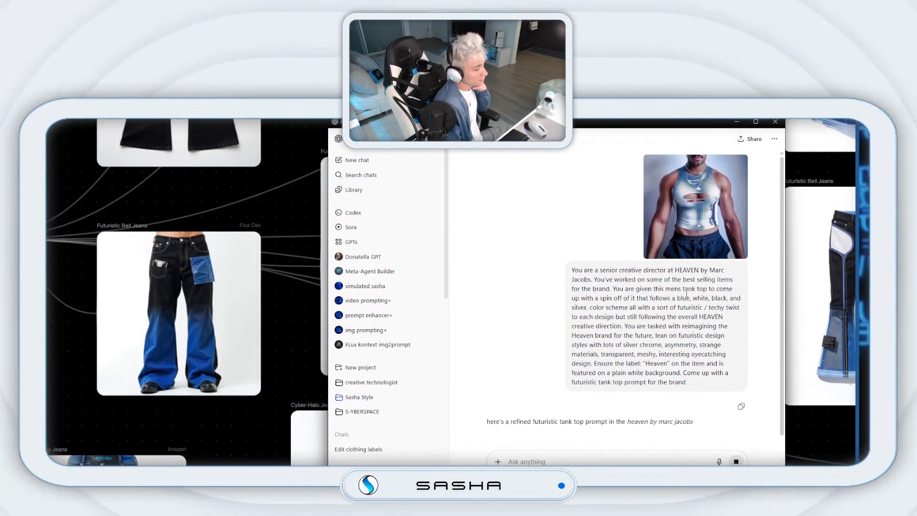
scroll(716, 335, "down", 4)
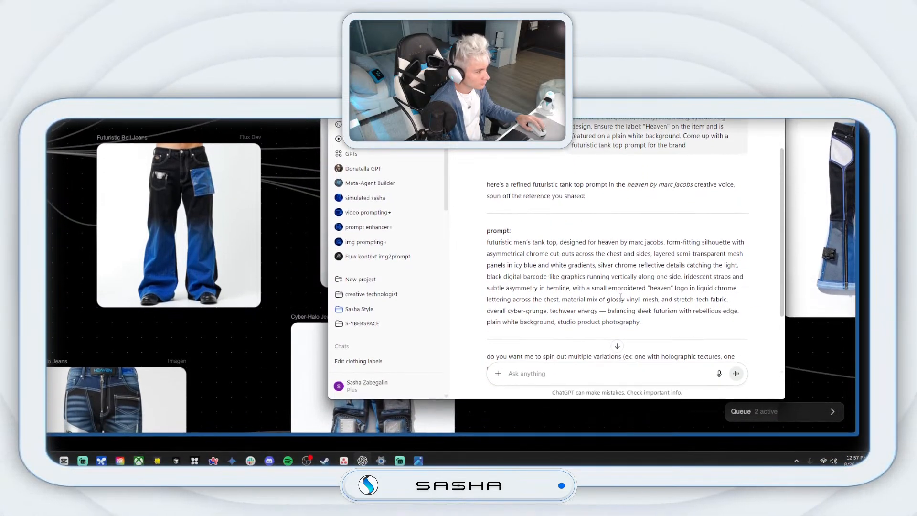
left_click_drag(640, 320, 486, 238)
right_click(500, 297)
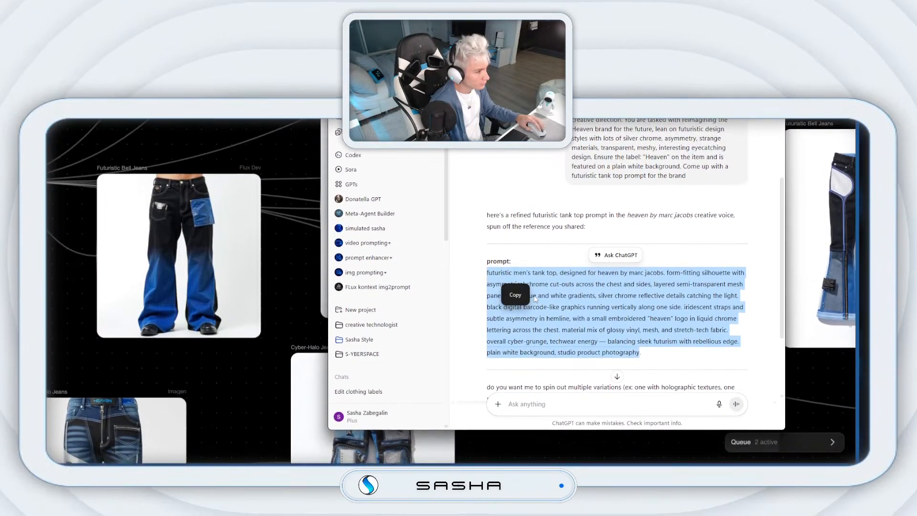
left_click(514, 307)
Switch to the HEAVN Workflow canvas in FLORA and branch a new image node off the man's tank top photo.
left_click(569, 200)
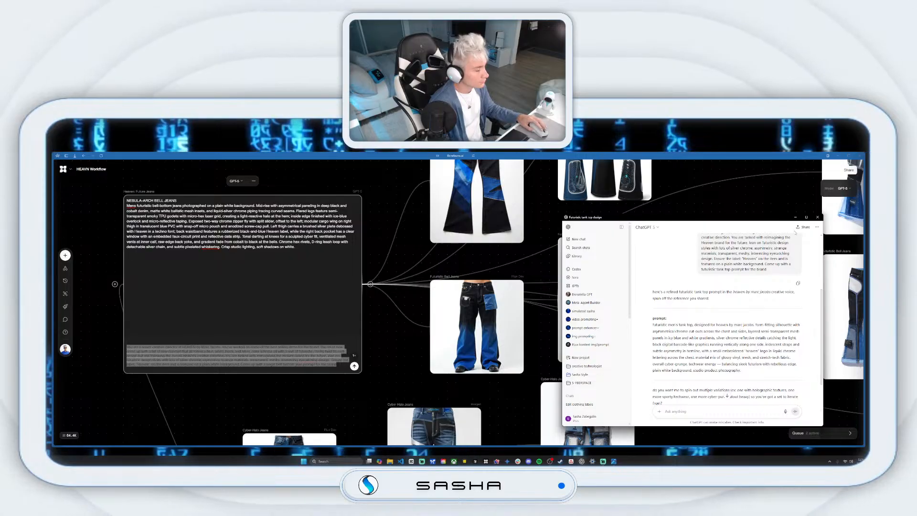
key("alt+Tab")
left_click_drag(748, 224, 622, 321)
left_click_drag(659, 282, 581, 339)
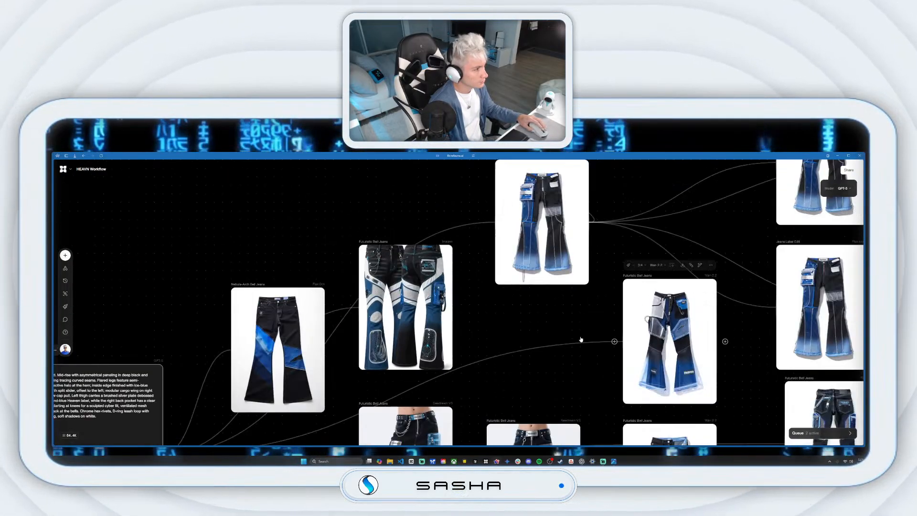
left_click_drag(653, 215, 528, 352)
left_click_drag(764, 368, 540, 378)
left_click_drag(688, 258, 566, 357)
left_click_drag(745, 282, 540, 348)
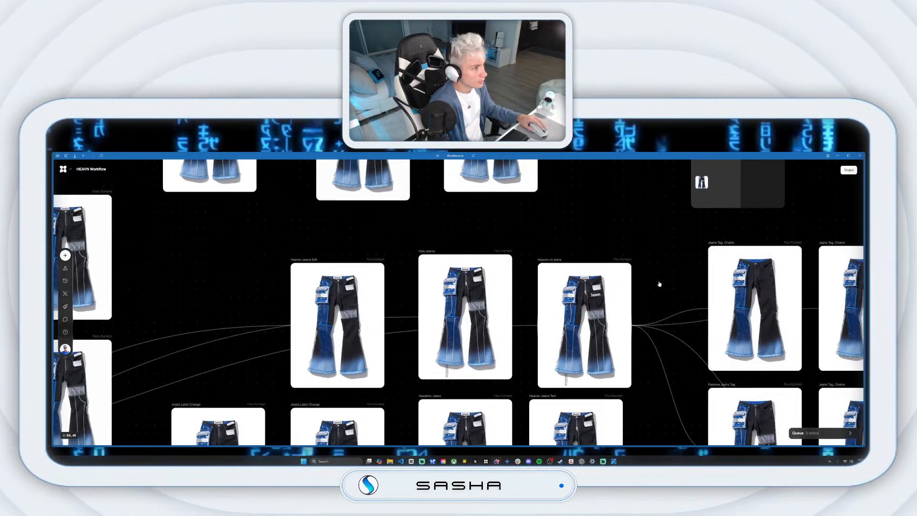
left_click_drag(659, 284, 578, 365)
mouse_move(672, 256)
left_mouse_down()
mouse_move(583, 359)
mouse_move(645, 352)
left_mouse_up()
left_click_drag(651, 221, 566, 348)
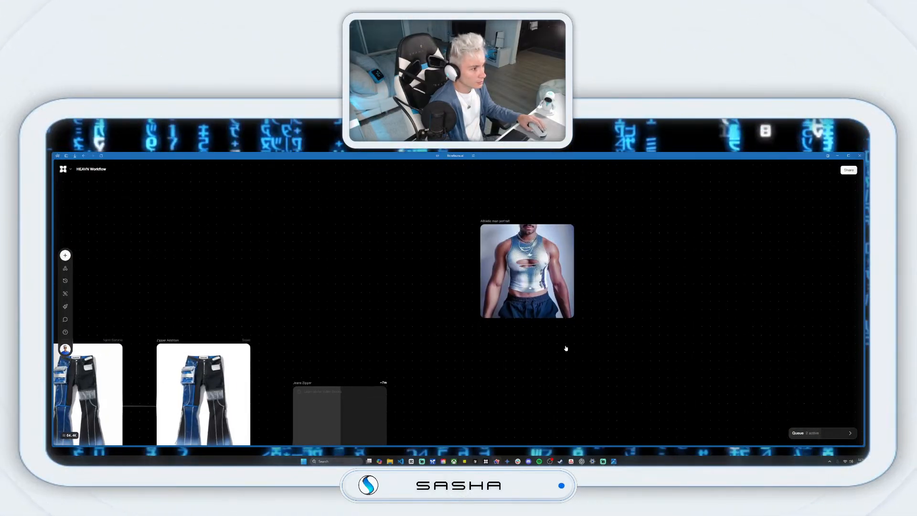
left_click_drag(649, 281, 668, 253)
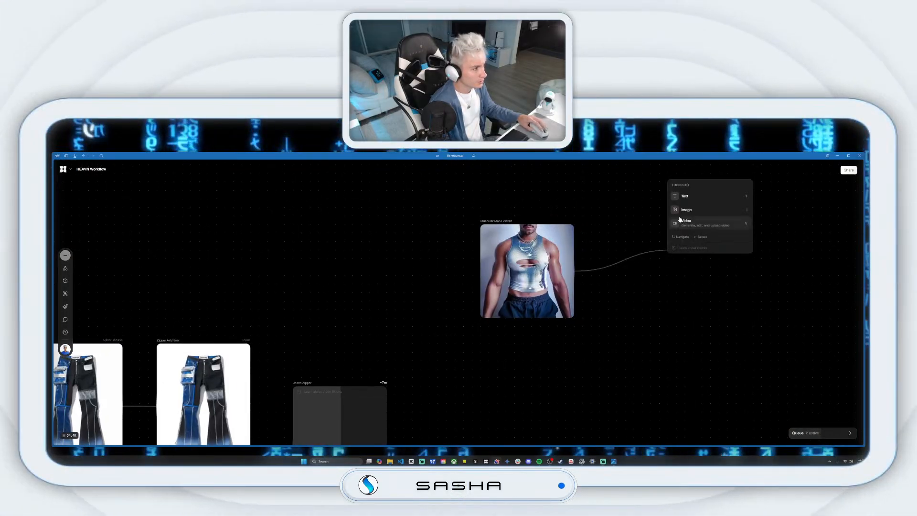
left_click(690, 211)
Bring the new image node closer to the tank top photo and set its model to Nano Banana.
left_click(723, 199)
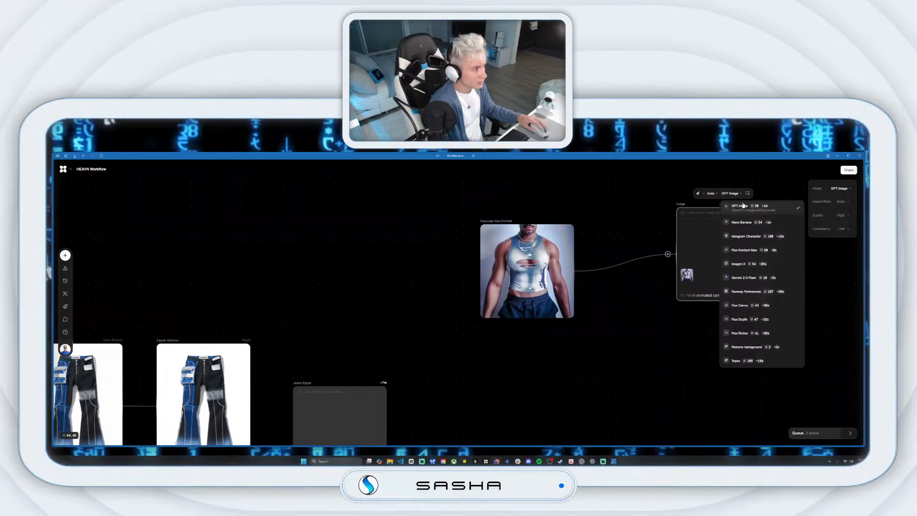
left_click(650, 232)
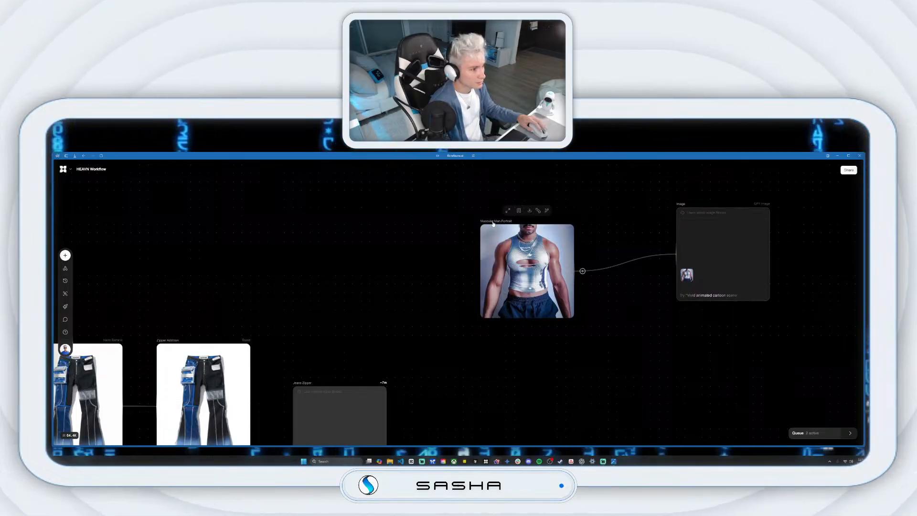
left_click_drag(494, 223, 394, 230)
left_click_drag(685, 209, 549, 217)
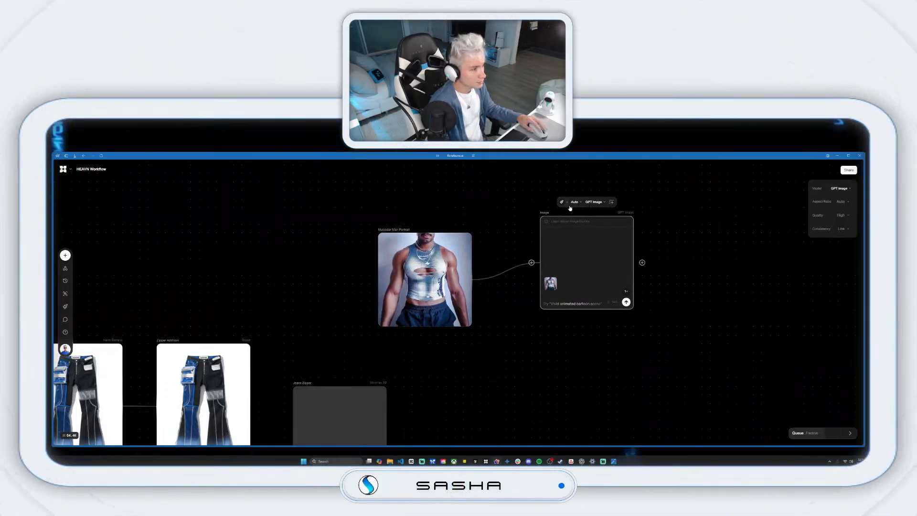
left_click(594, 201)
left_click(611, 234)
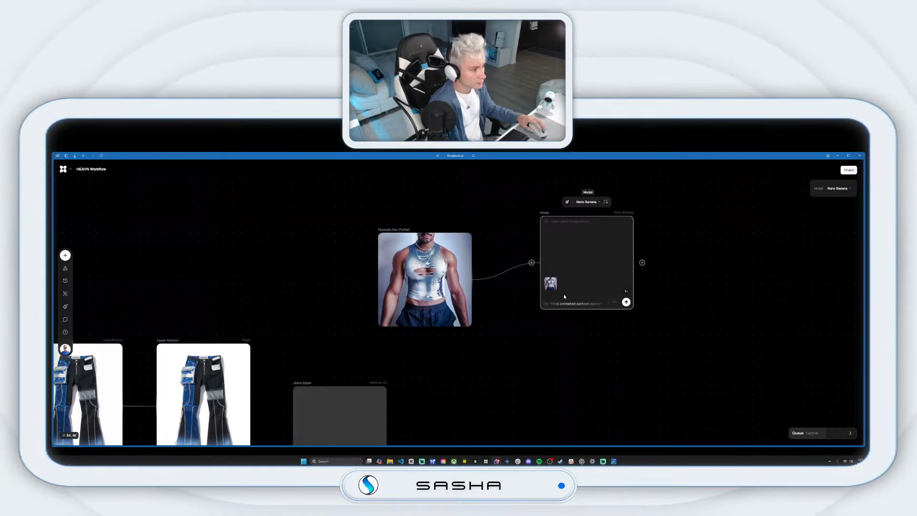
Paste the copied tank top prompt into the image node and generate four images from it.
left_click(565, 304)
key("ctrl+v")
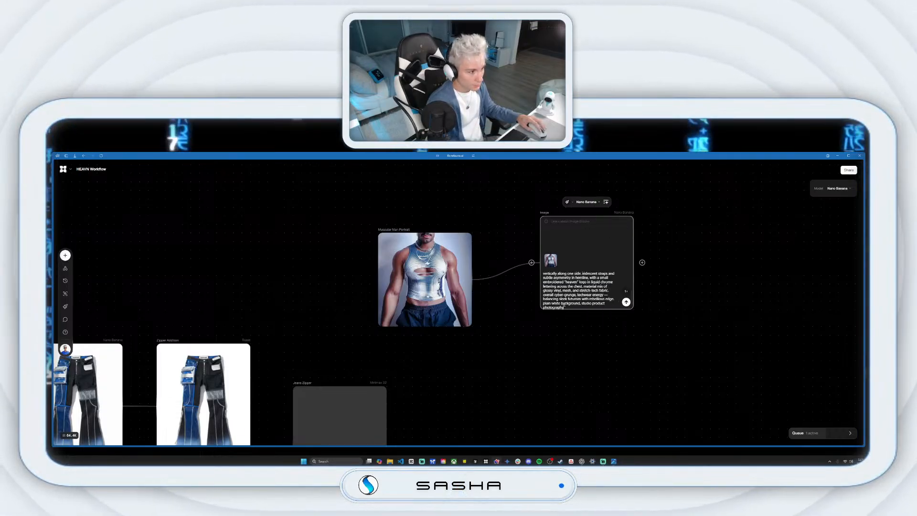
scroll(594, 291, "up", 2)
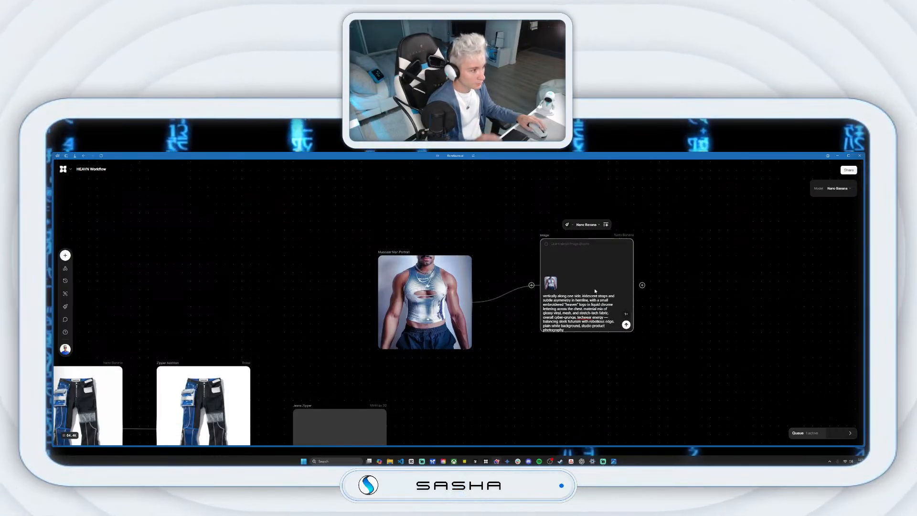
left_click(626, 325)
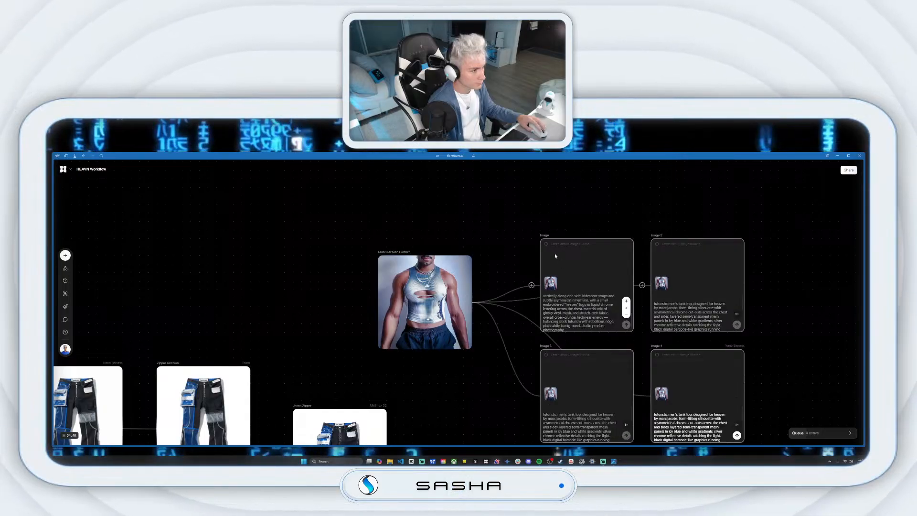
Move the block of four image nodes up so it sits above and to the right of the tank top photo.
left_click_drag(695, 401, 635, 262)
left_click_drag(570, 319, 466, 258)
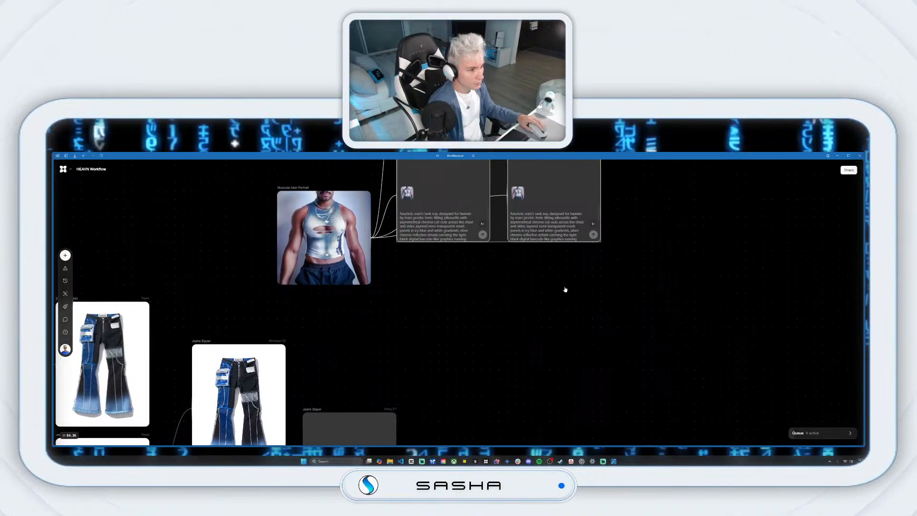
left_click_drag(565, 288, 467, 313)
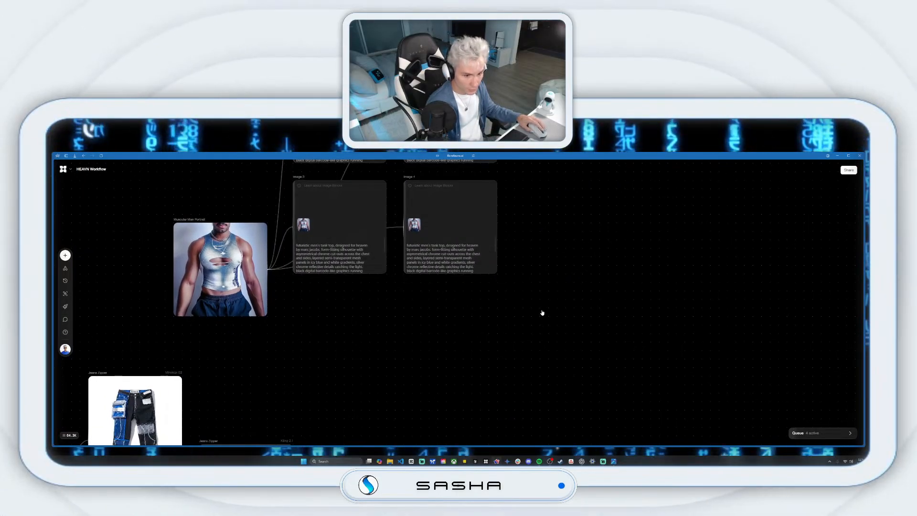
scroll(539, 294, "down", 3)
scroll(539, 294, "down", 2)
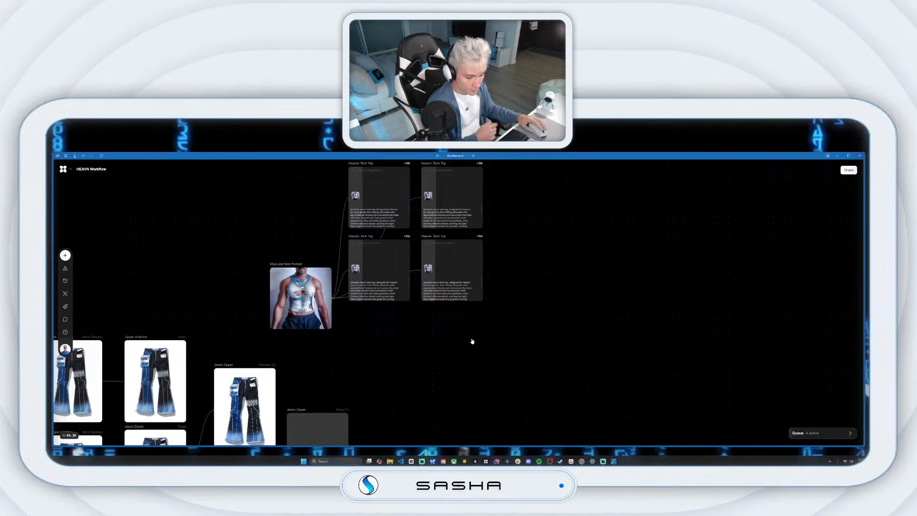
key("i")
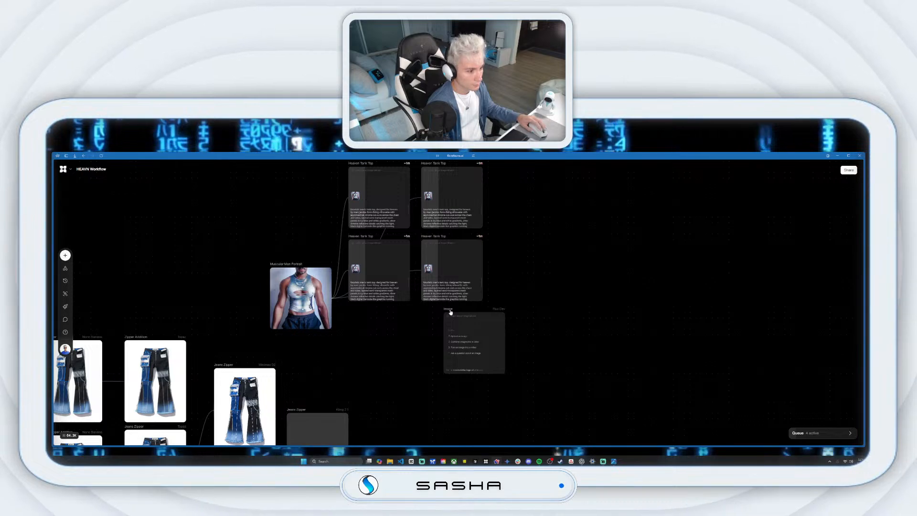
left_click(490, 314)
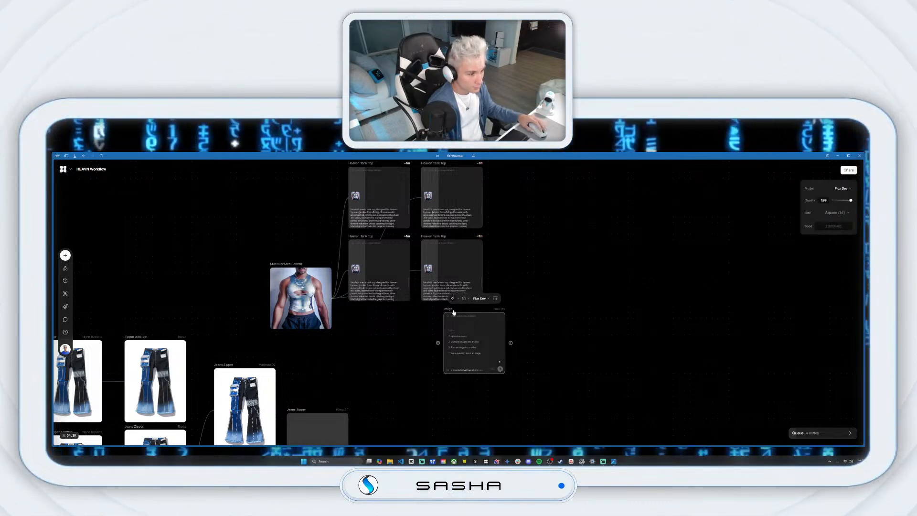
right_click(452, 313)
left_click(466, 358)
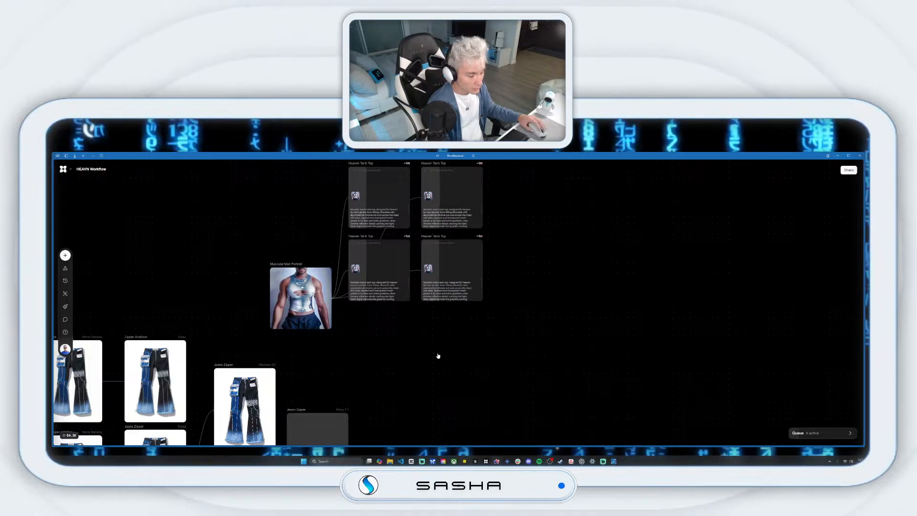
Add a text node below the four tank top nodes with the copied prompt as its content, leaving its instruction field empty.
key("t")
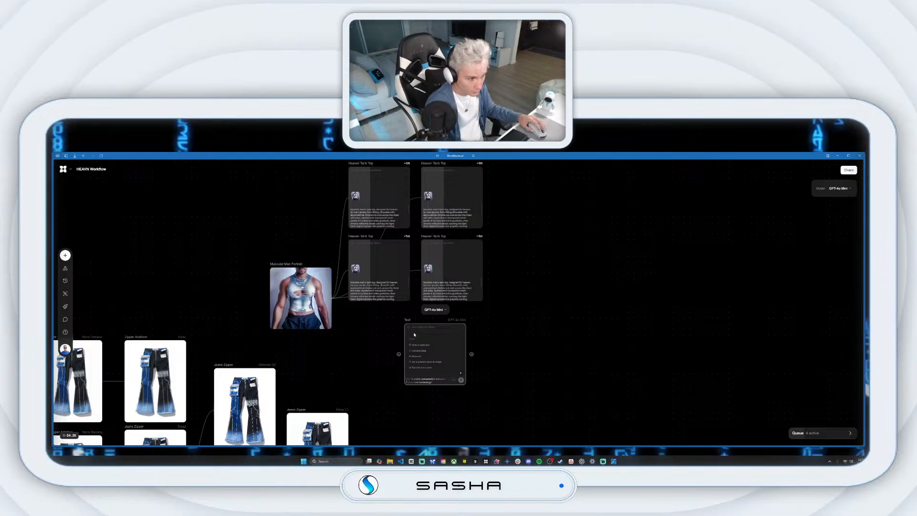
key("ctrl+v")
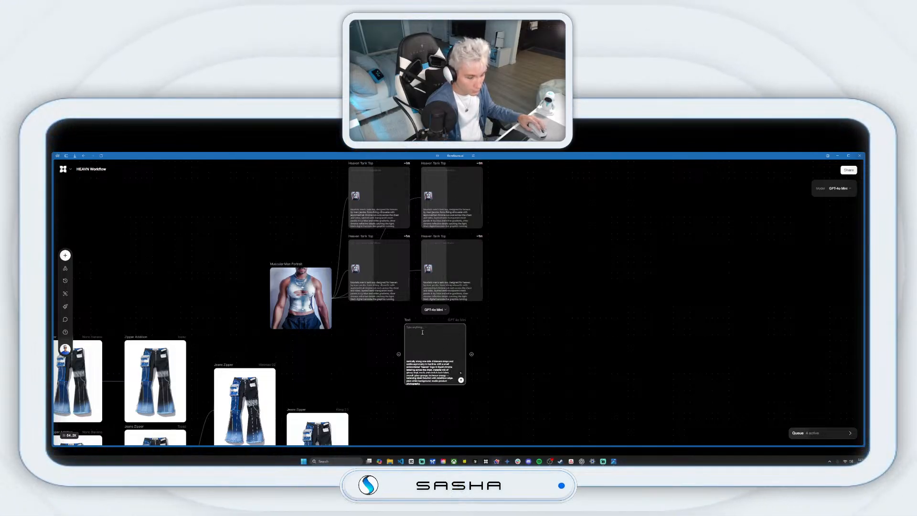
key("ctrl+v")
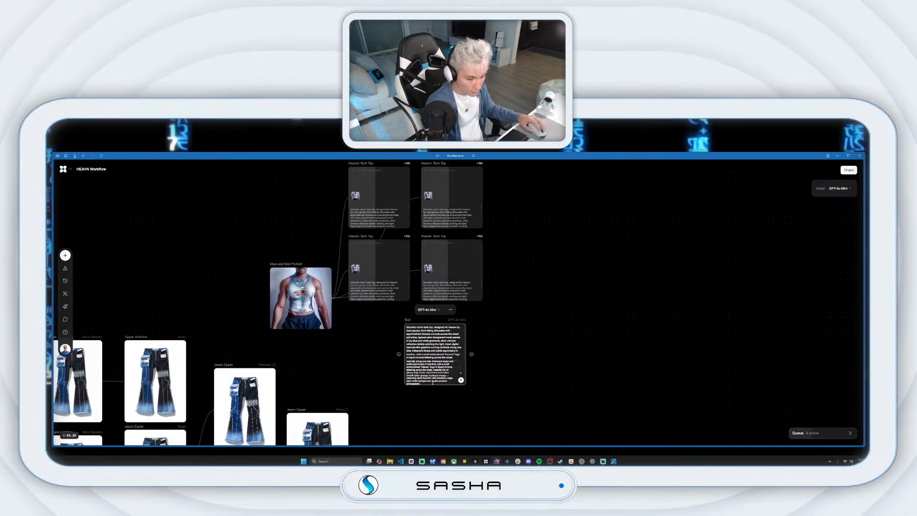
key("ctrl+a")
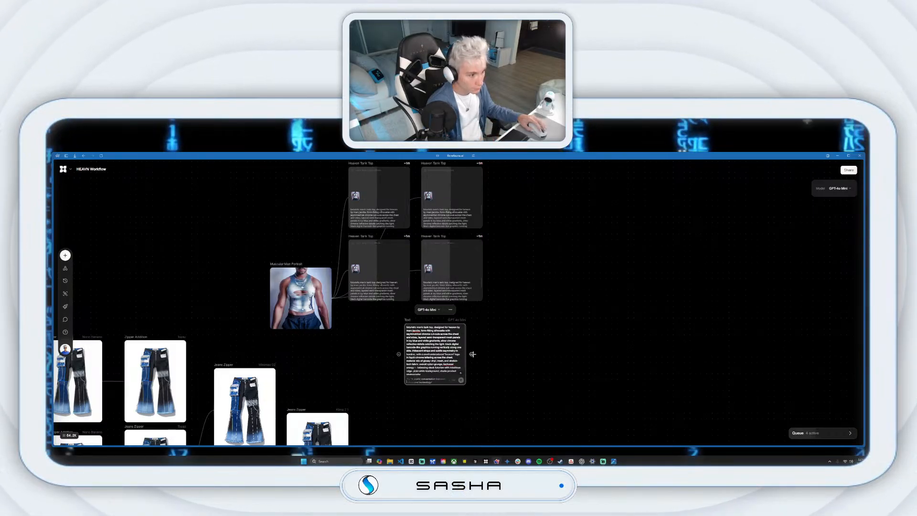
Branch an image node off the text node, apply the HEAVN style to it, and place it closer to the text node.
left_click_drag(472, 354, 552, 328)
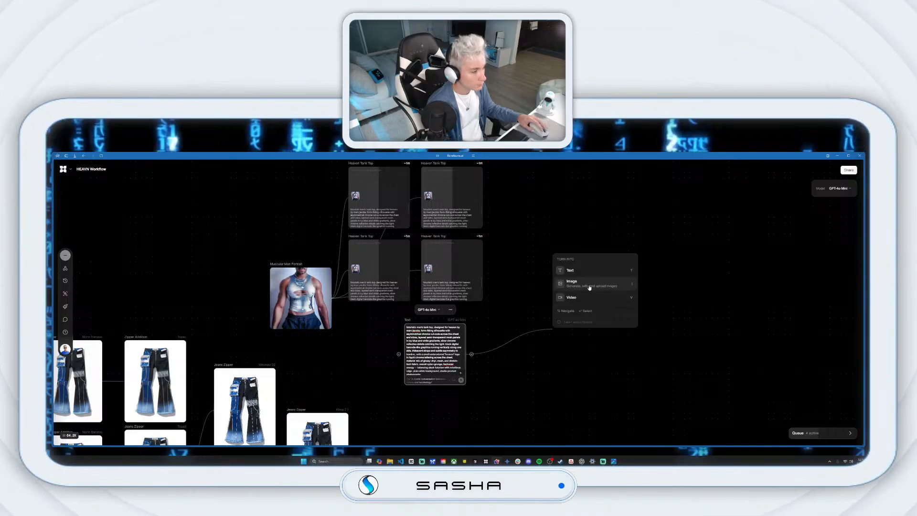
left_click(589, 287)
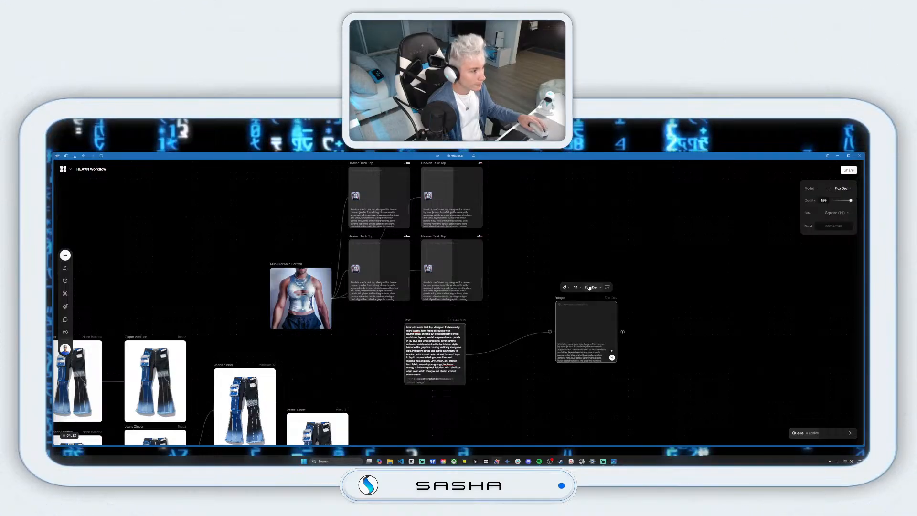
left_click(564, 287)
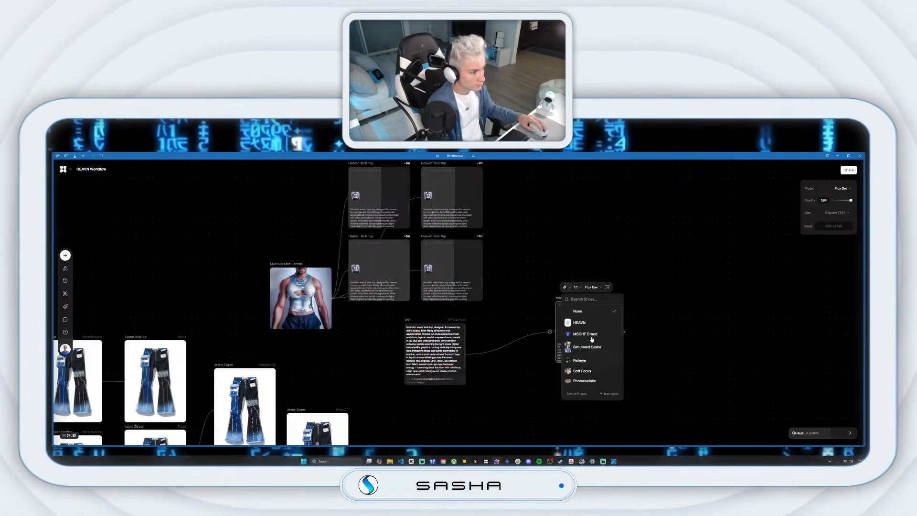
left_click(579, 323)
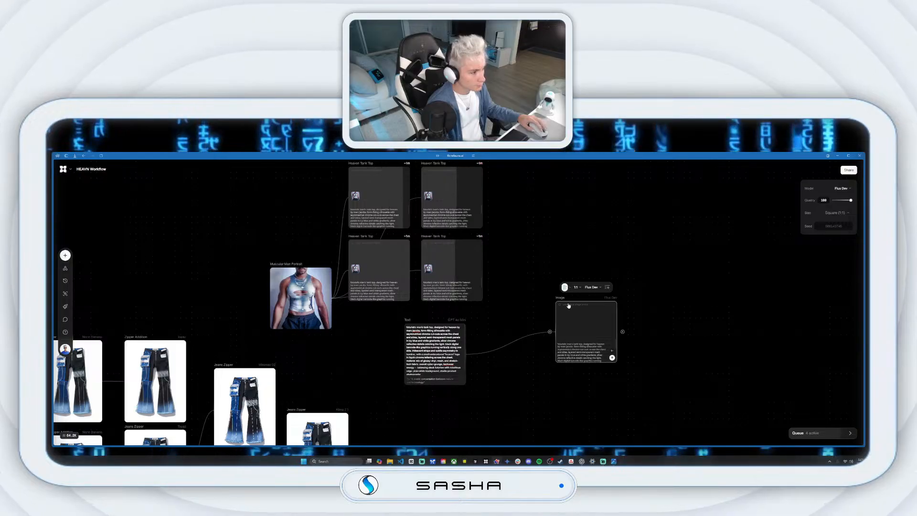
left_click_drag(568, 306, 512, 295)
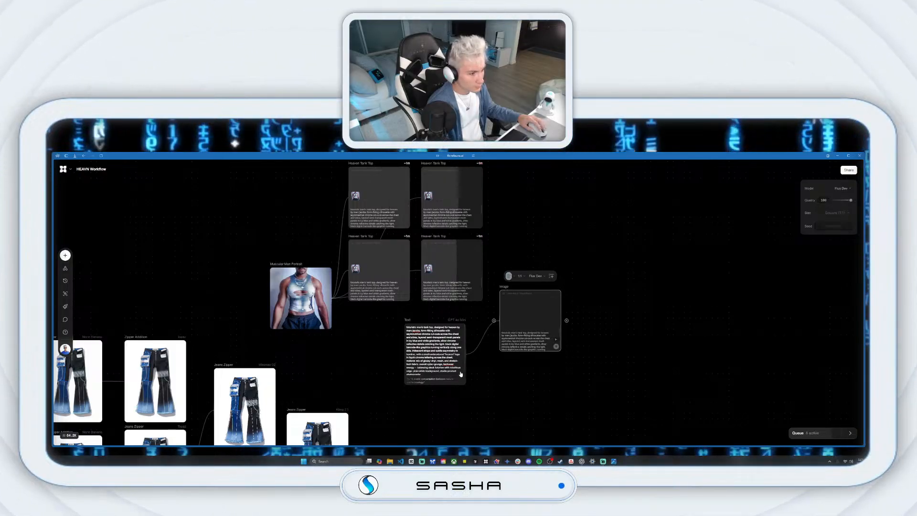
Branch a new image node from the tank top text prompt and set its aspect ratio to 3:4.
left_click_drag(472, 355, 488, 370)
left_click_drag(523, 396, 523, 396)
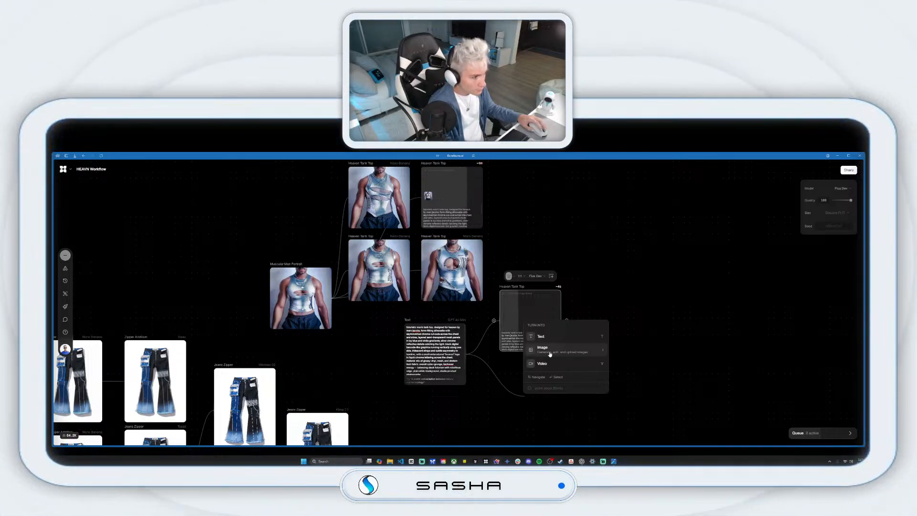
left_click(550, 354)
left_click(548, 355)
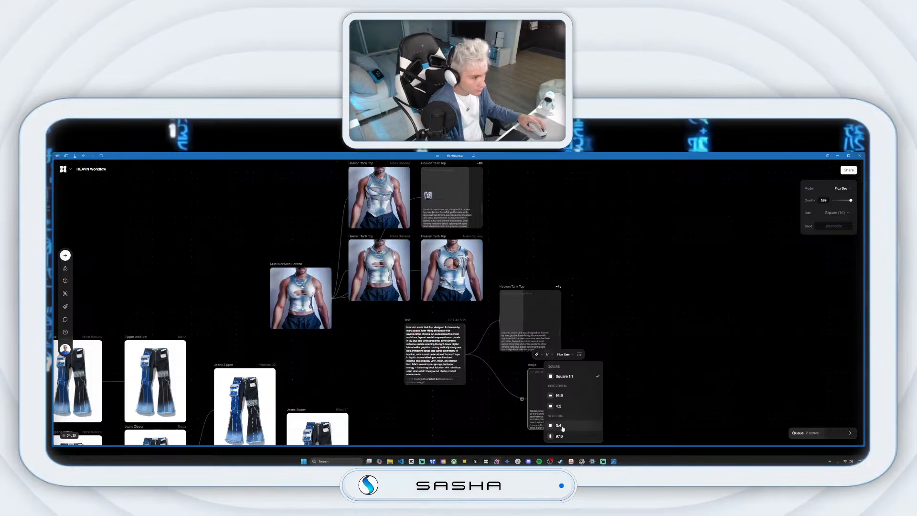
left_click(559, 426)
Reposition the text prompt node, the square tank top node and the new portrait image node to tidy the branch.
left_click_drag(515, 357, 551, 310)
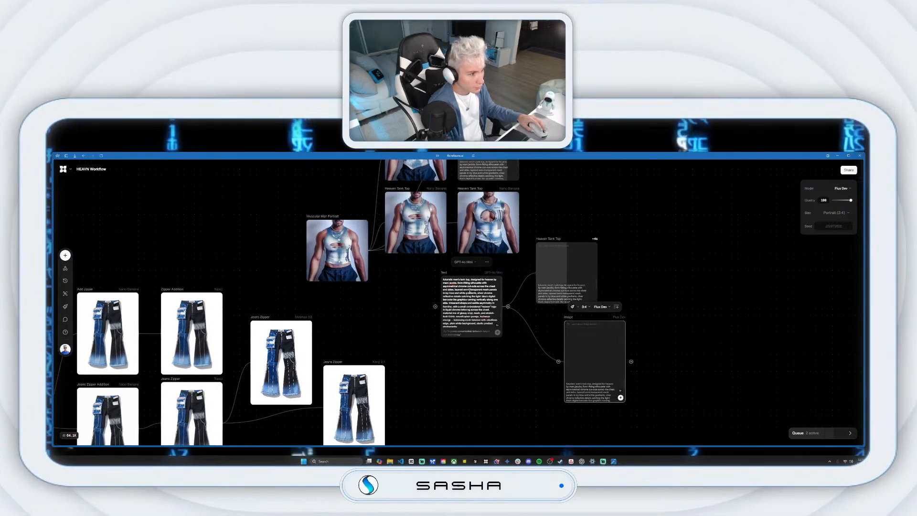
left_click_drag(444, 276, 411, 293)
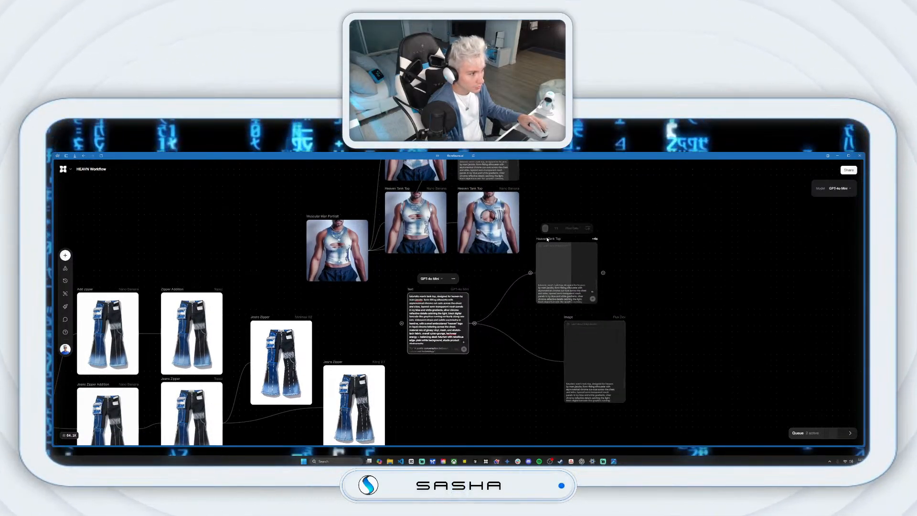
left_click_drag(545, 241, 553, 237)
left_click_drag(567, 319, 510, 313)
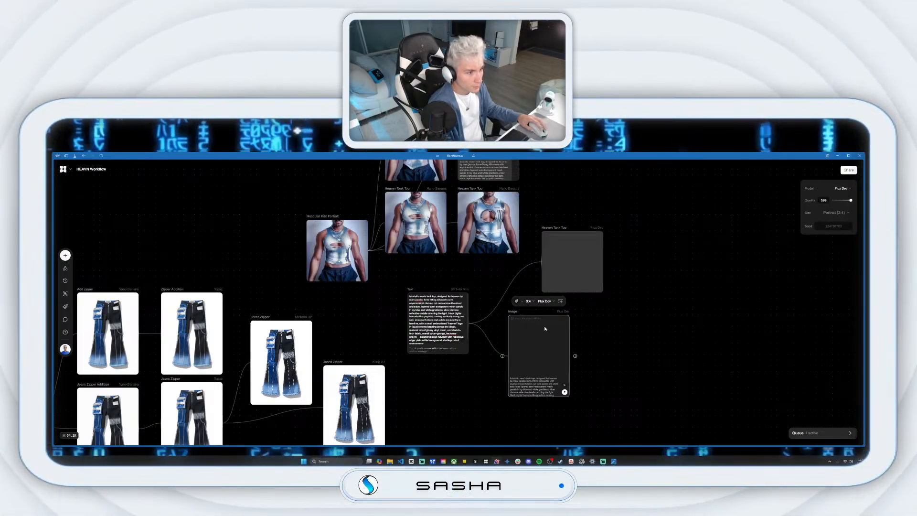
Generate the tank top image in the 3:4 Flux Dev node.
left_click_drag(463, 275, 480, 330)
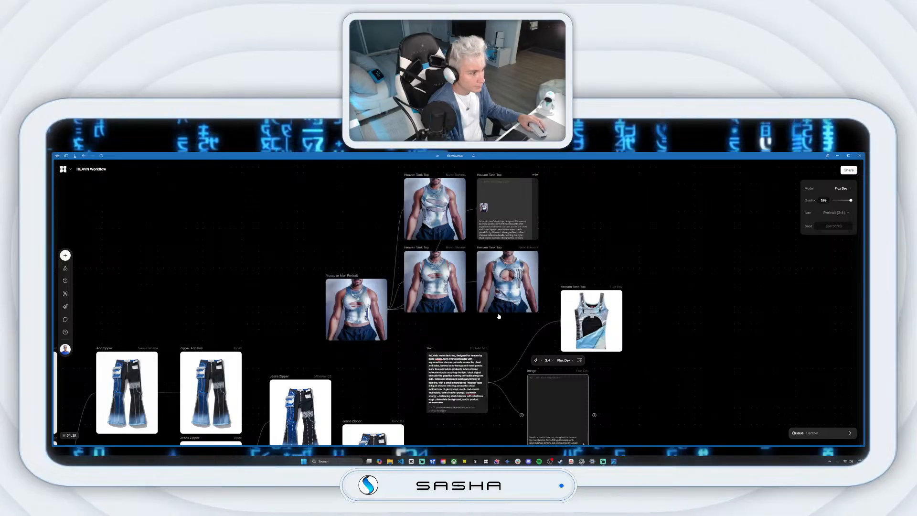
scroll(499, 316, "down", 2)
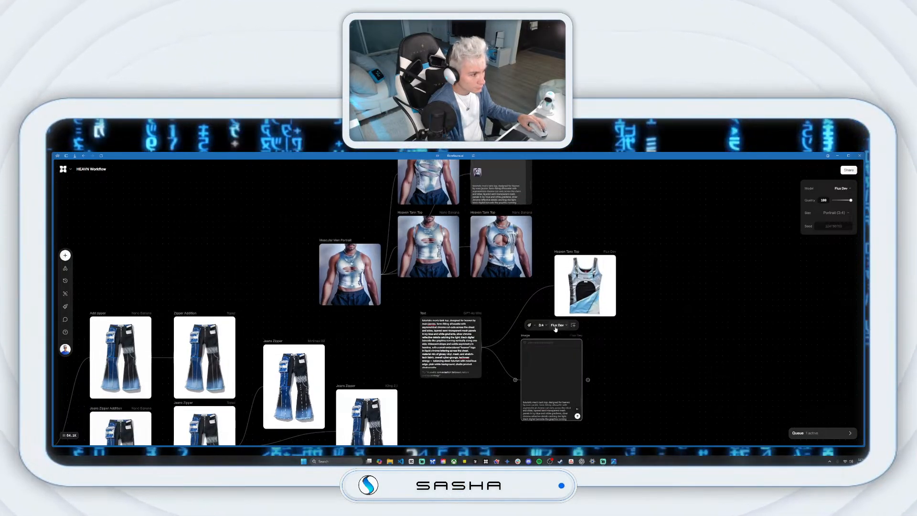
left_click(534, 328)
left_click(560, 364)
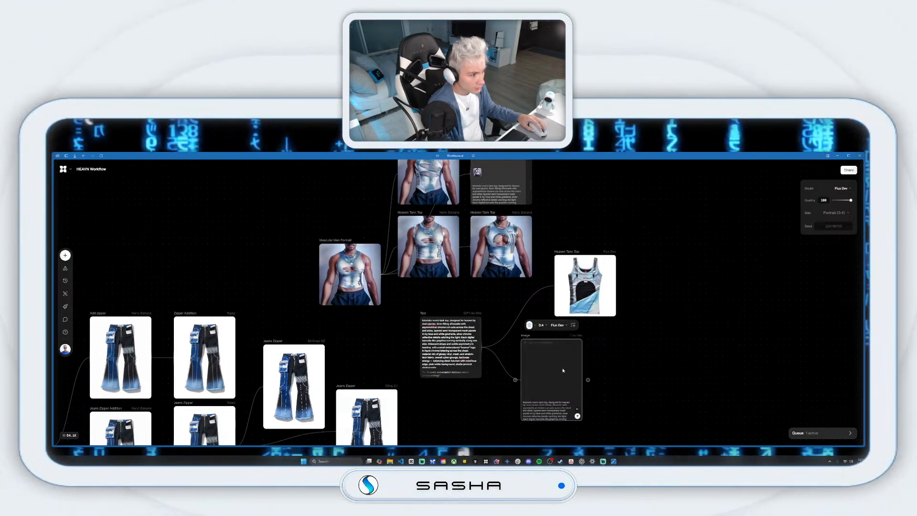
left_click(577, 416)
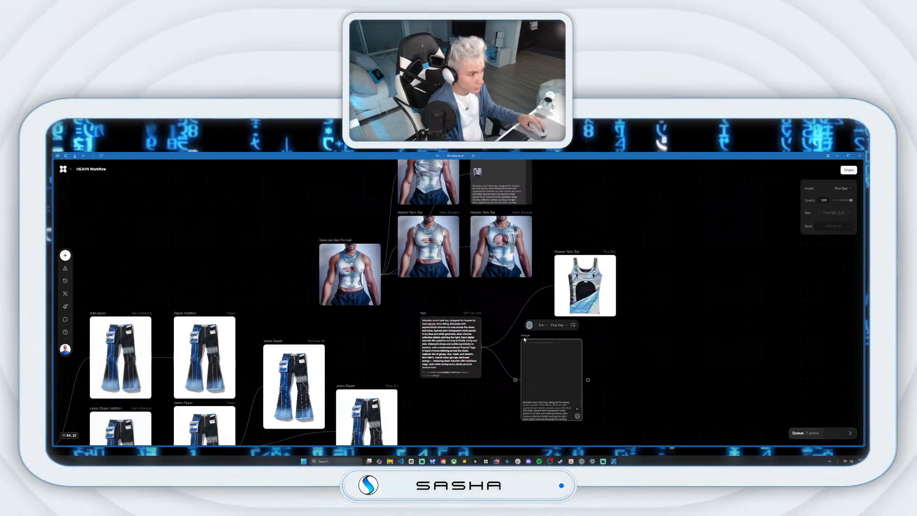
Align the two Flux Dev tank top nodes in a column, with the square one above the portrait one.
left_click_drag(555, 375, 561, 403)
mouse_move(556, 259)
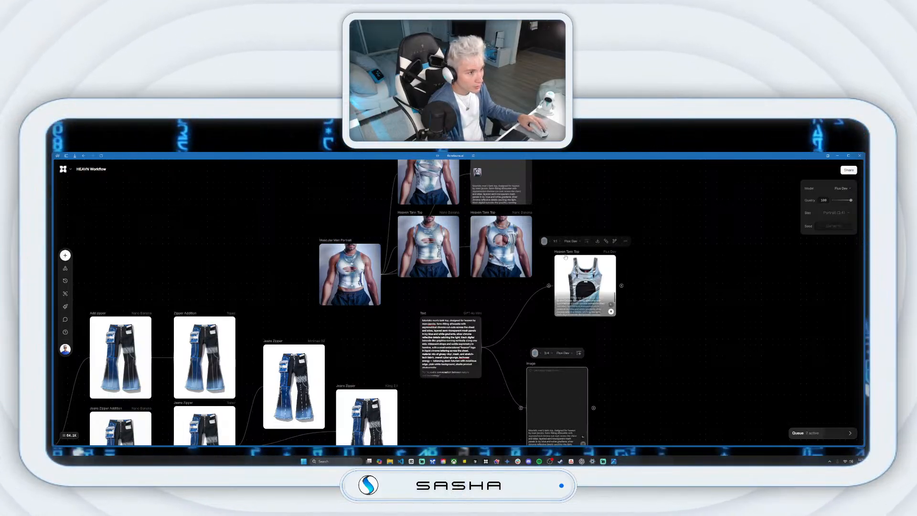
left_click_drag(566, 253, 549, 280)
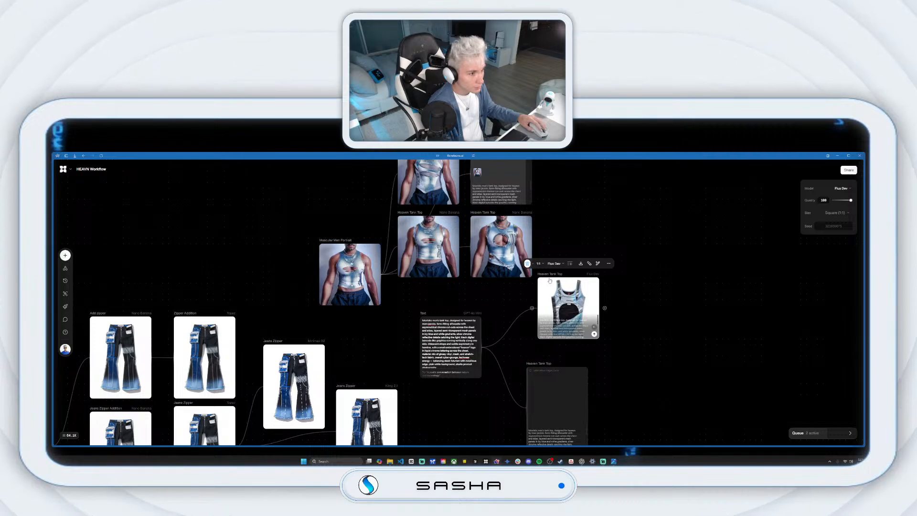
scroll(548, 305, "down", 2)
left_click_drag(524, 331, 524, 342)
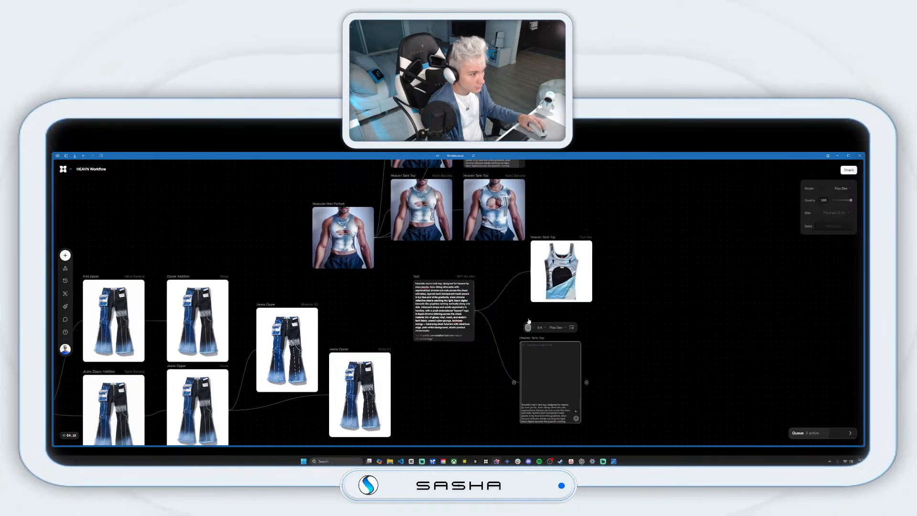
left_click_drag(542, 237, 531, 259)
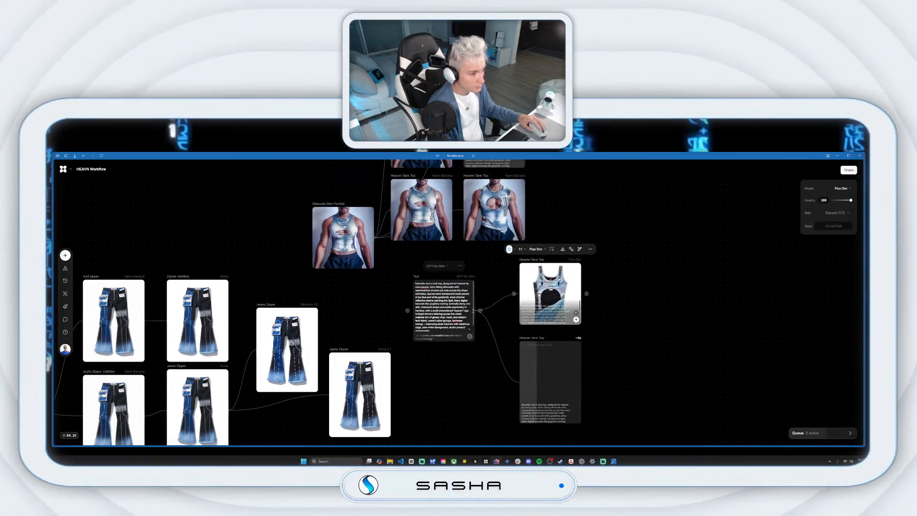
Branch an Imagen 4 image node from the text prompt at 3:4, generate it and place it beside the Flux Dev column.
left_click_drag(475, 310, 629, 309)
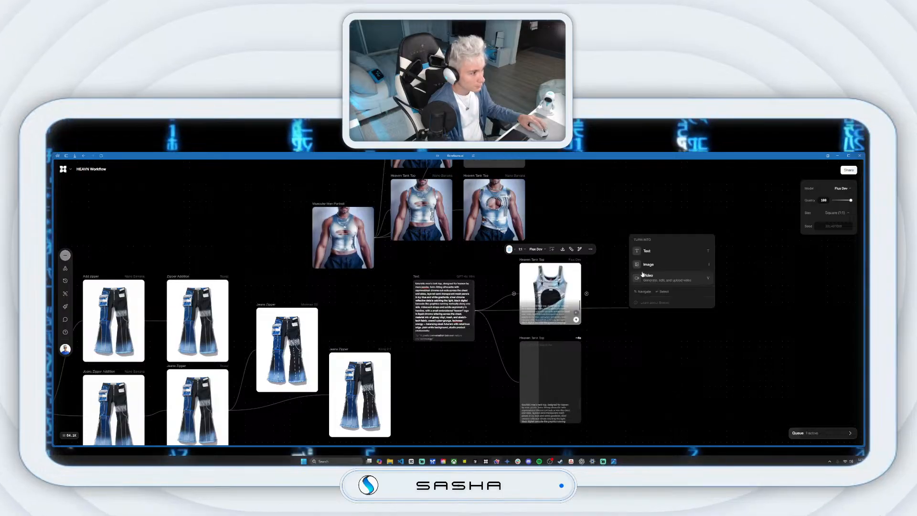
left_click(655, 267)
left_click(669, 267)
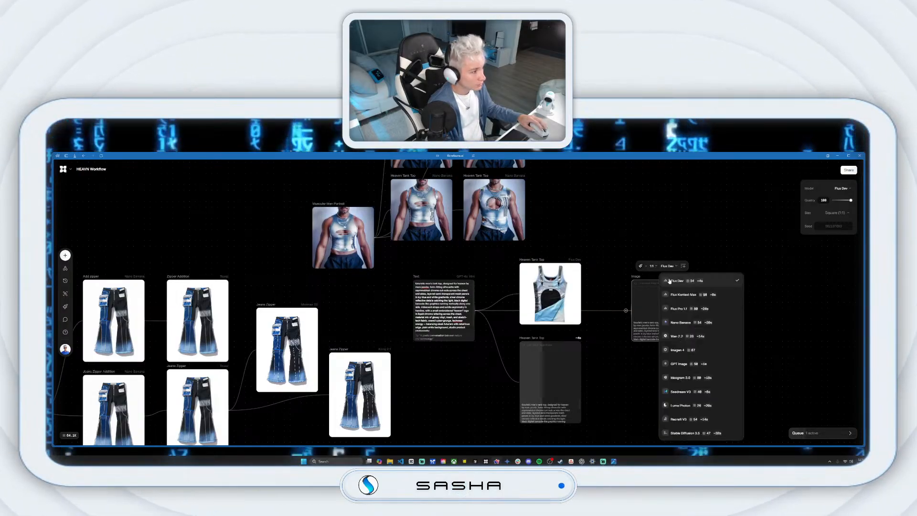
left_click(690, 354)
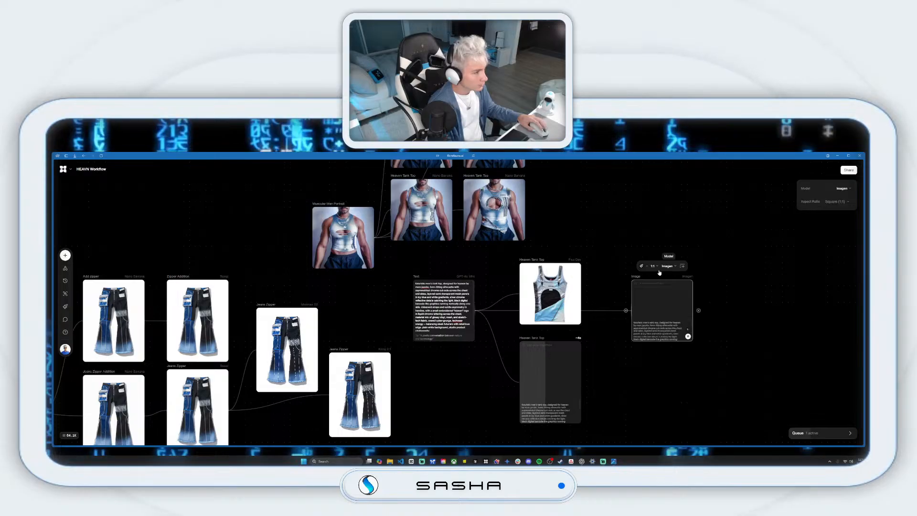
left_click(653, 265)
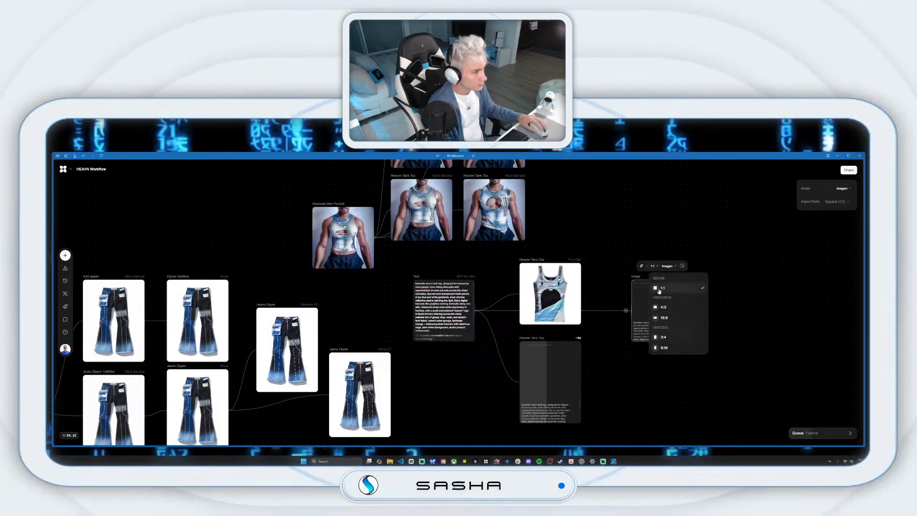
left_click(661, 337)
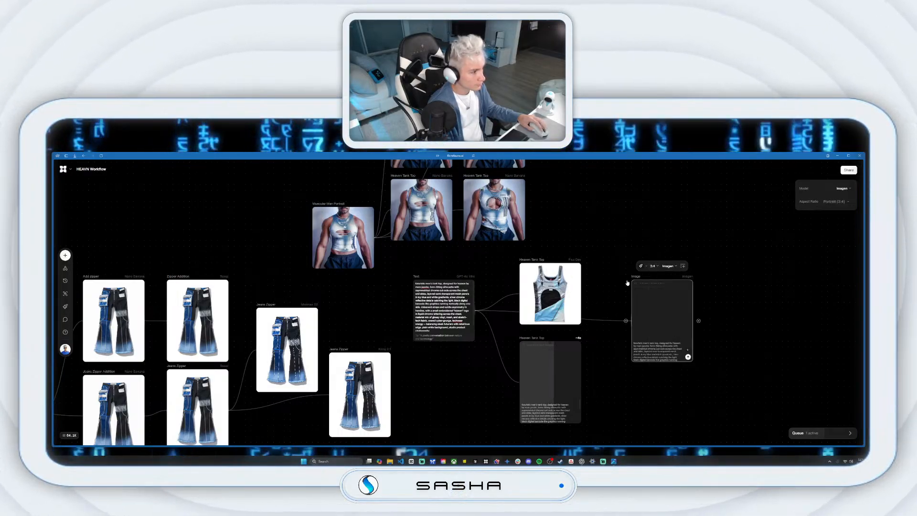
left_click_drag(636, 284, 603, 295)
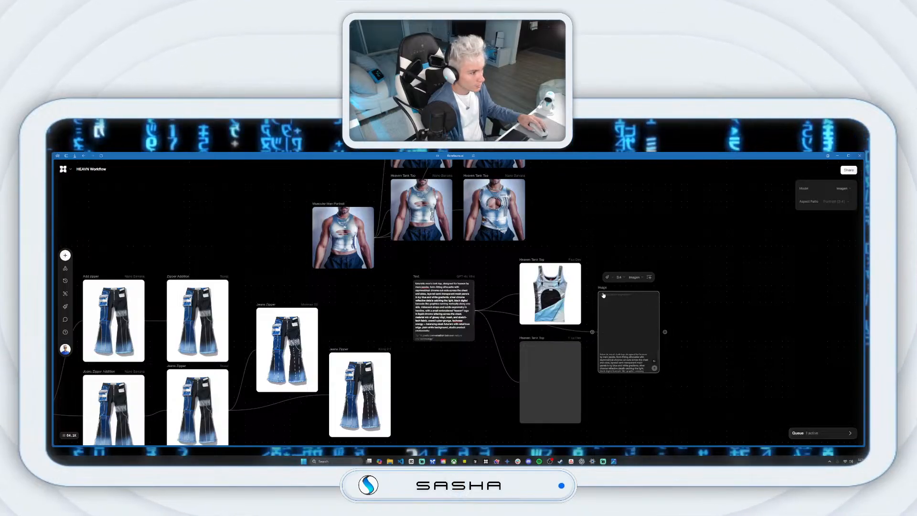
Branch a Seedream V3 image node from the text prompt at 3:4, generate it and stack it above the Imagen 4 node.
left_click_drag(477, 314, 706, 313)
left_click(732, 268)
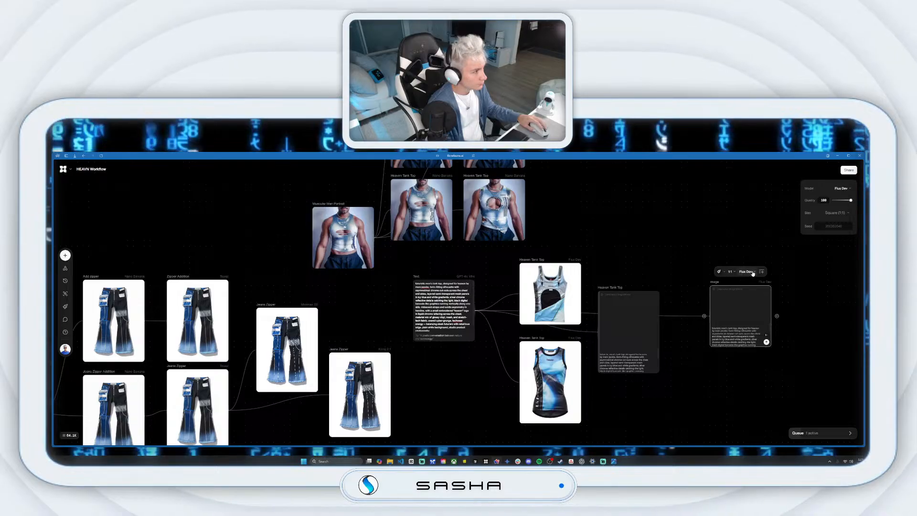
left_click(746, 271)
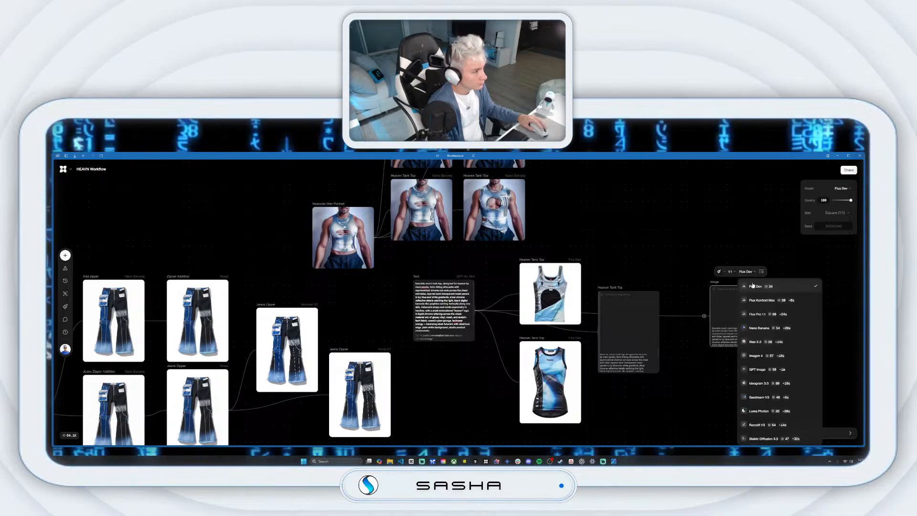
left_click(759, 394)
left_click(727, 272)
left_click(736, 342)
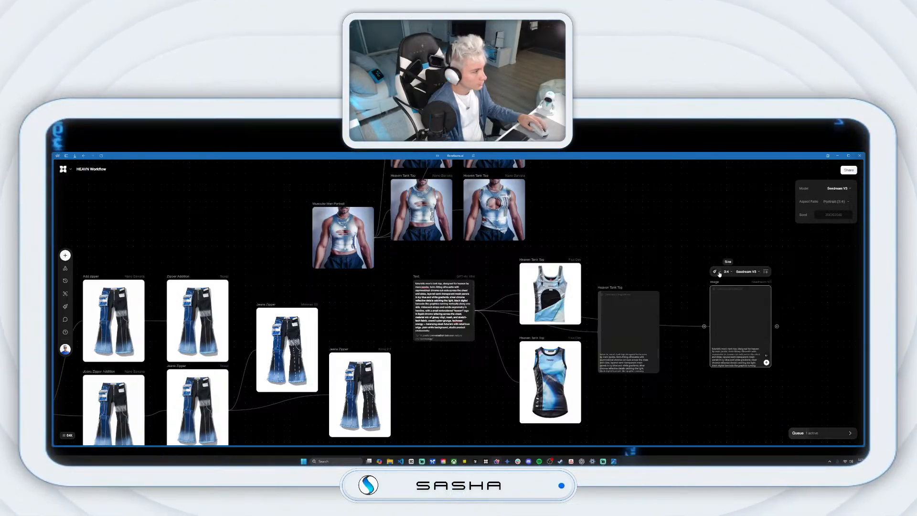
left_click_drag(603, 290, 605, 351)
left_click_drag(714, 282, 604, 258)
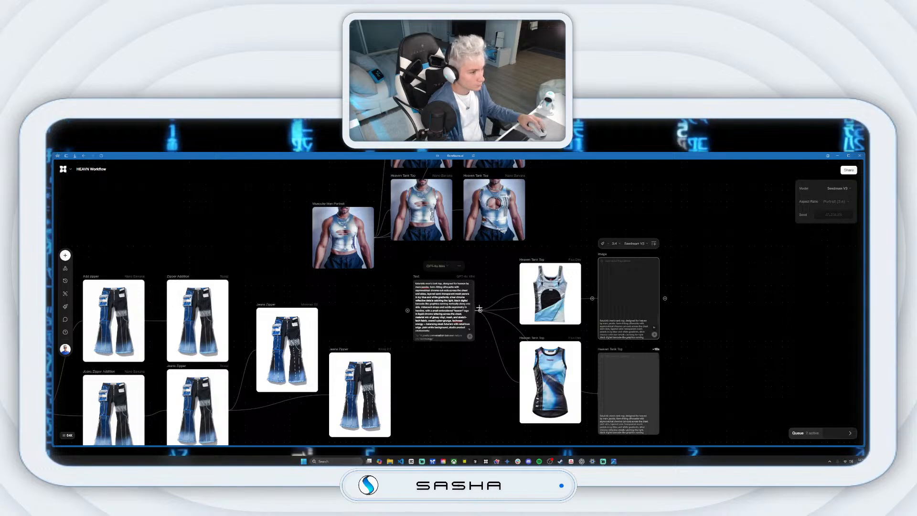
Branch a Wan 2.2 image node from the text prompt at 3:4, generate it and place it beside the Seedream and Imagen column.
left_click_drag(480, 310, 712, 330)
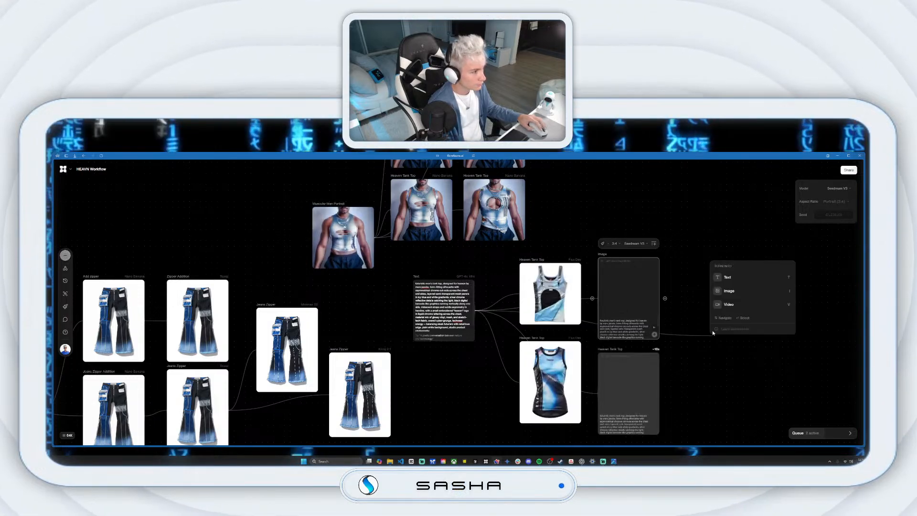
left_click(743, 292)
left_click(753, 294)
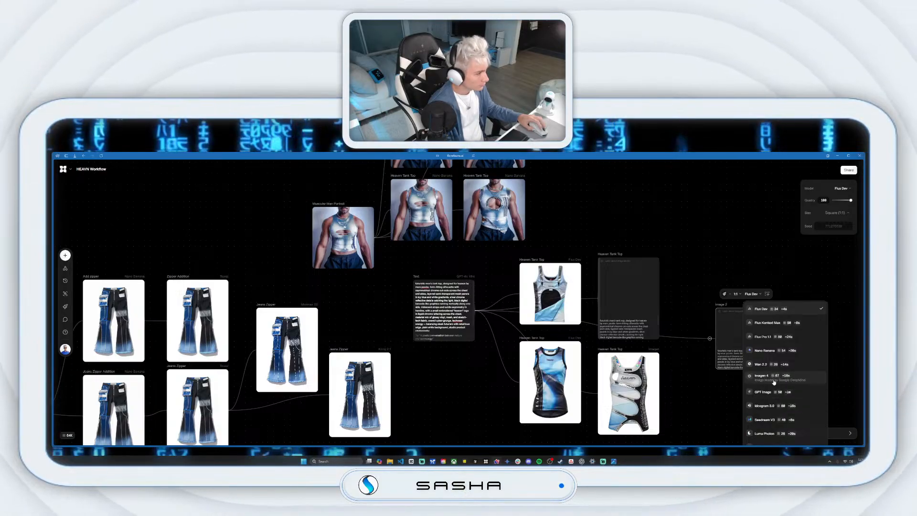
left_click(761, 364)
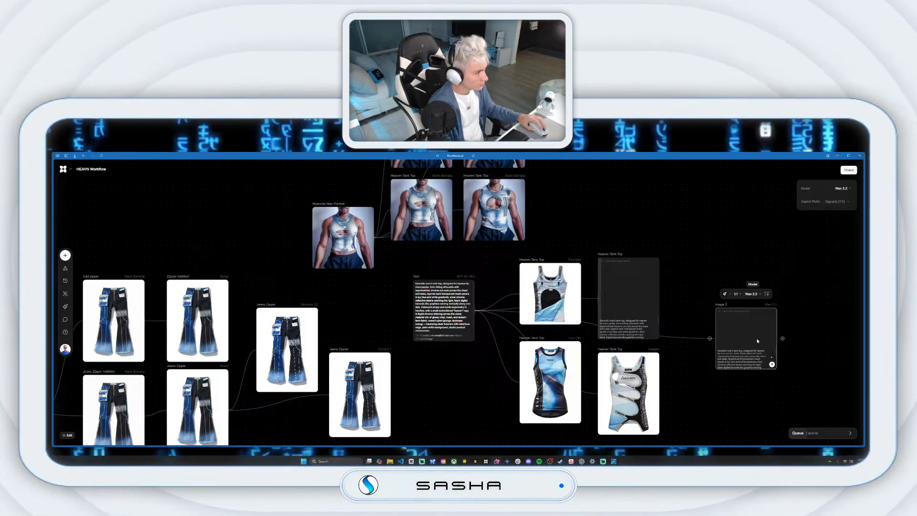
left_click(735, 293)
left_click(746, 365)
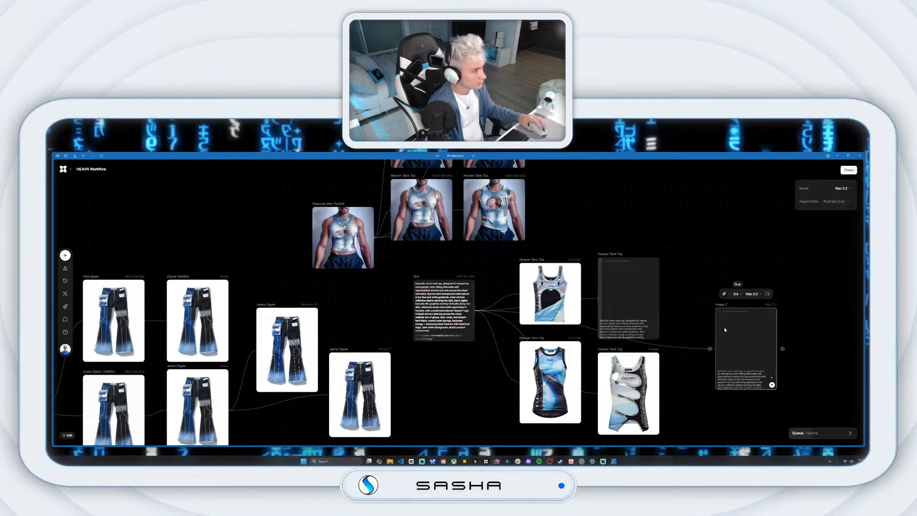
left_click(772, 386)
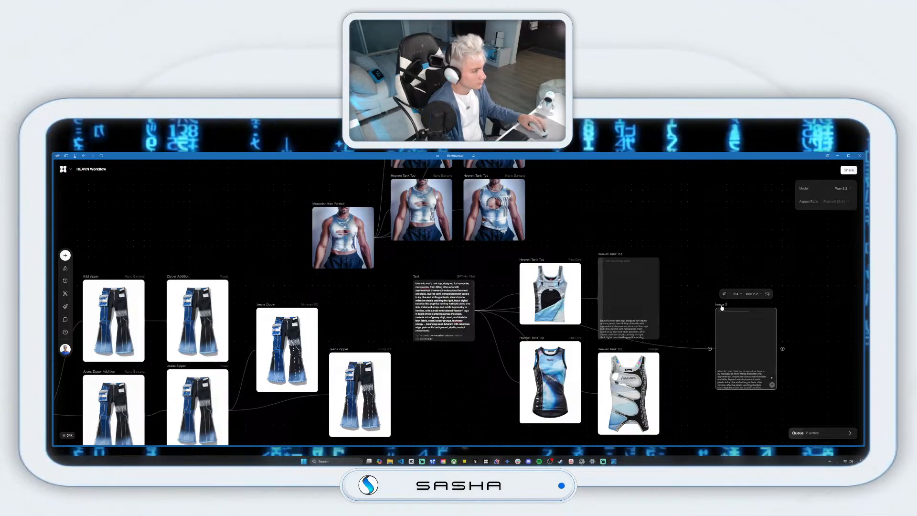
left_click_drag(721, 307, 676, 309)
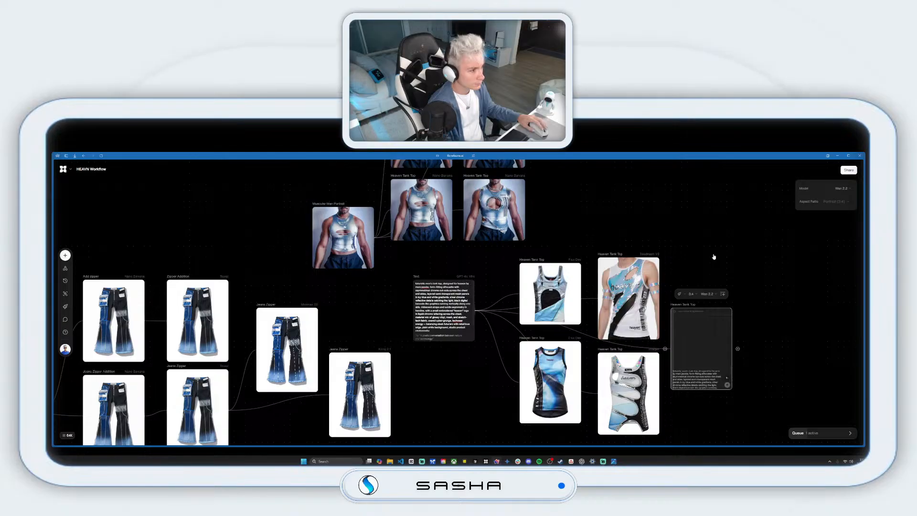
Examine the upper-right and lower-left Nano Banana tank top variations of the four-image grid in fullscreen.
scroll(545, 225, "up", 3)
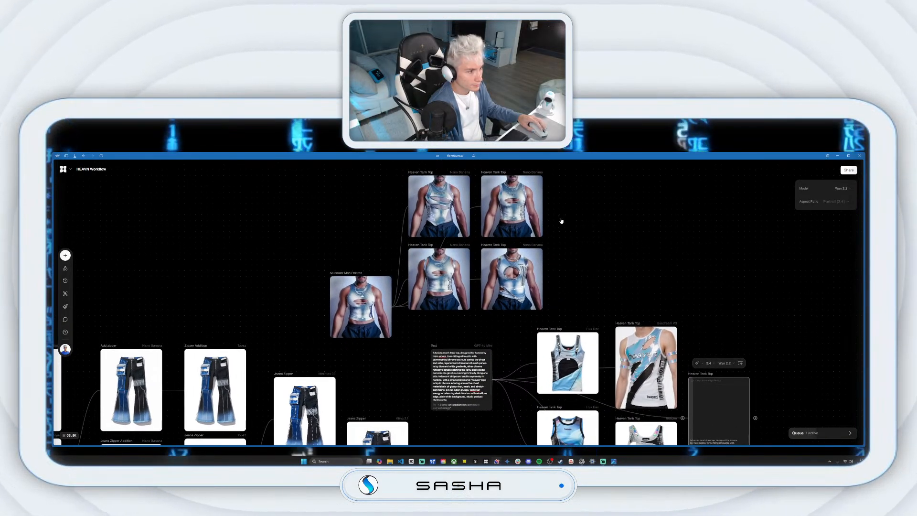
left_click(525, 206)
left_click(550, 161)
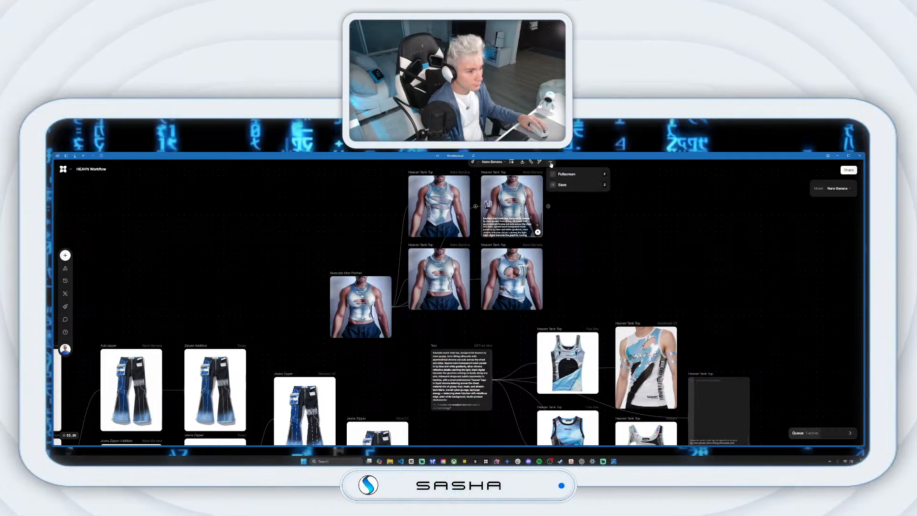
left_click(565, 175)
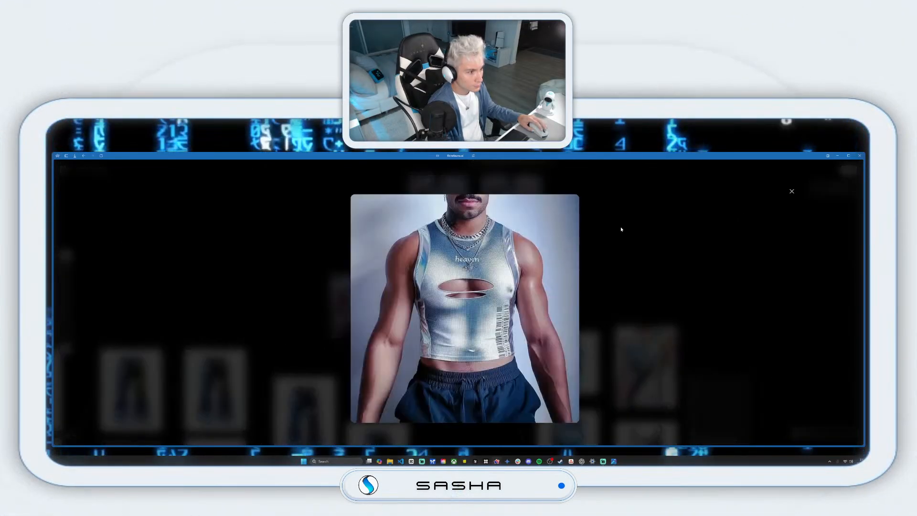
left_click(791, 191)
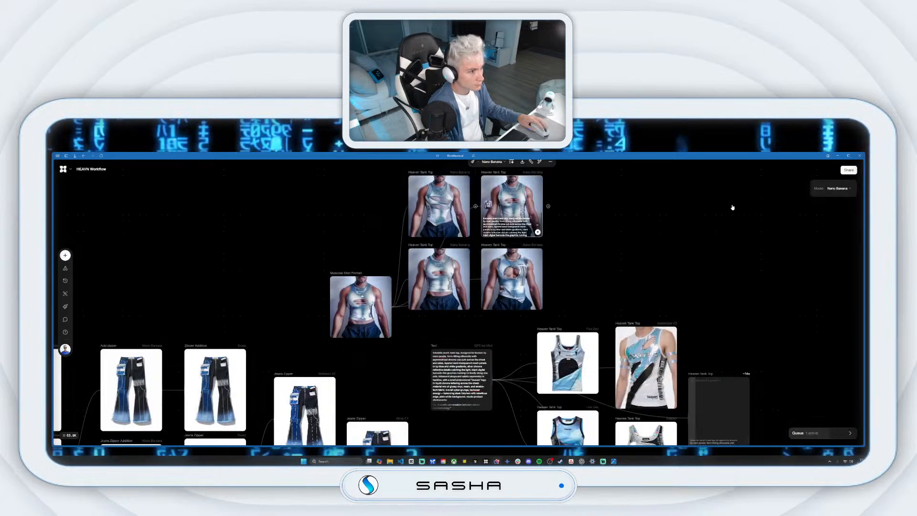
left_click(451, 263)
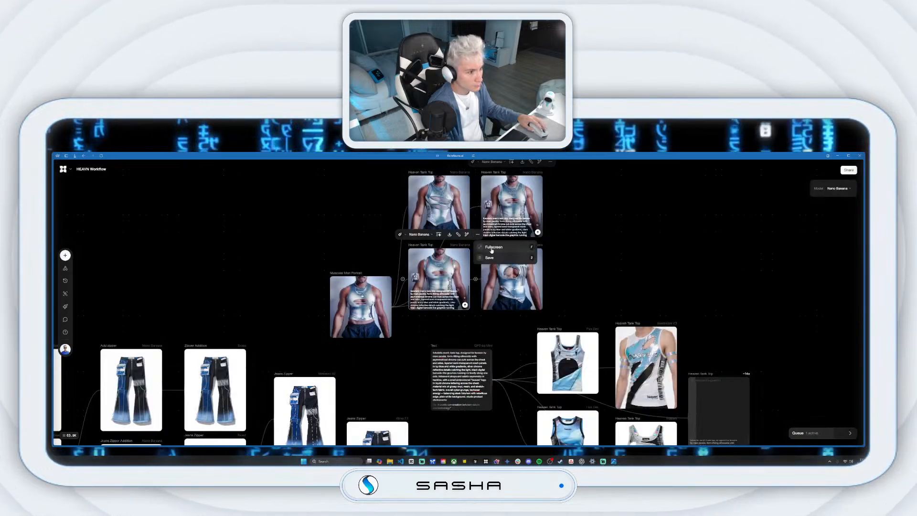
left_click(492, 247)
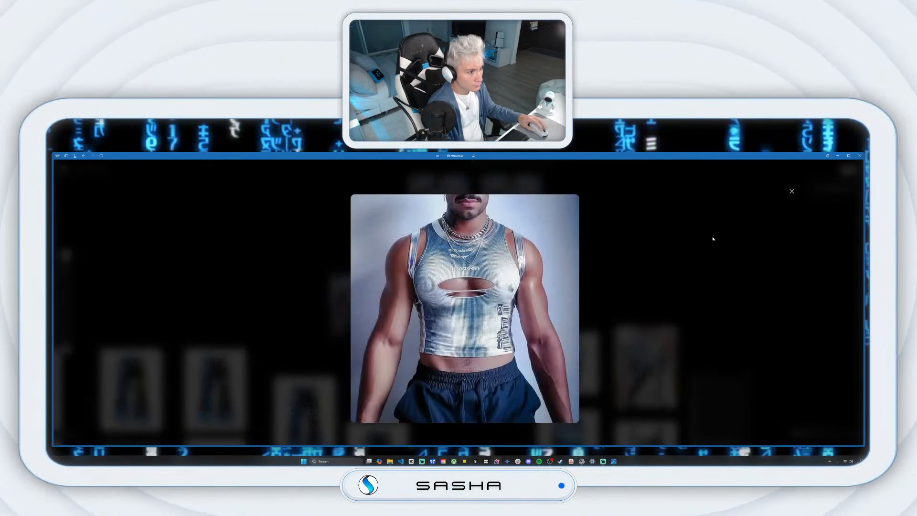
Leave the current fullscreen image and examine the upper-left Nano Banana tank top variation of the four-image grid in fullscreen.
left_click(791, 191)
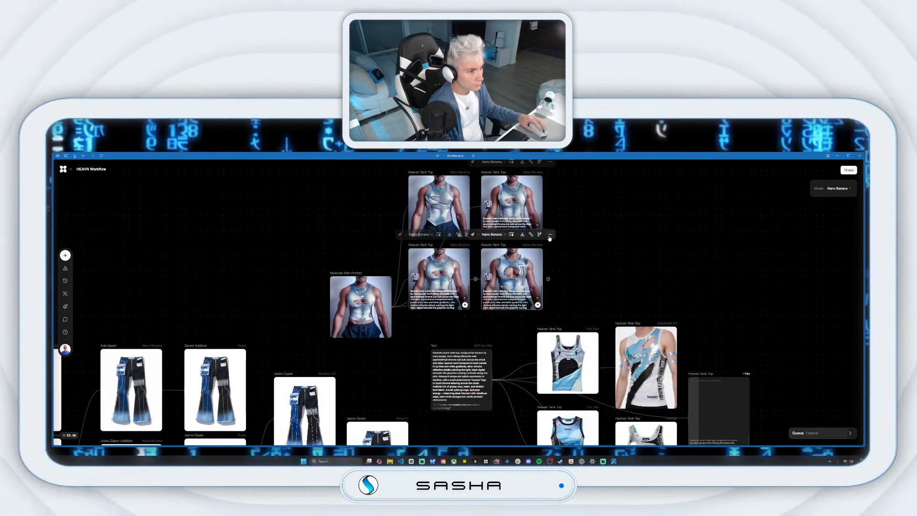
left_click(477, 164)
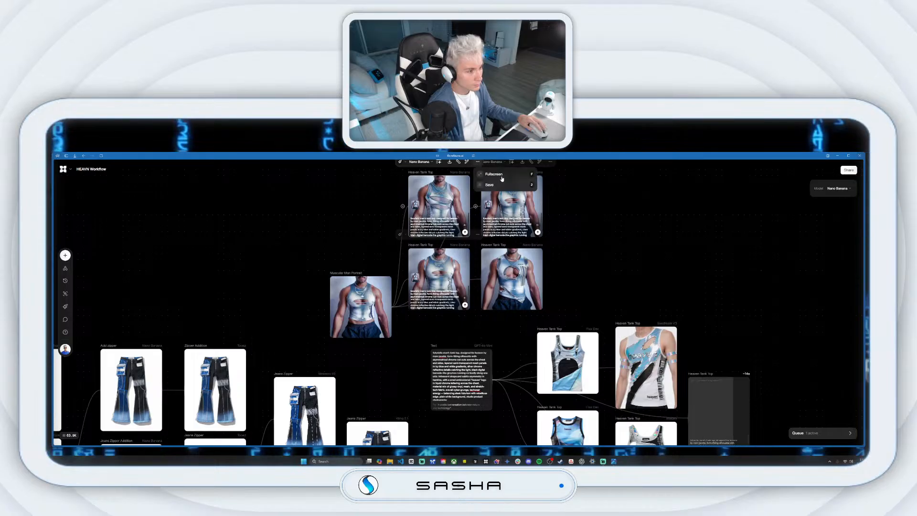
left_click(501, 177)
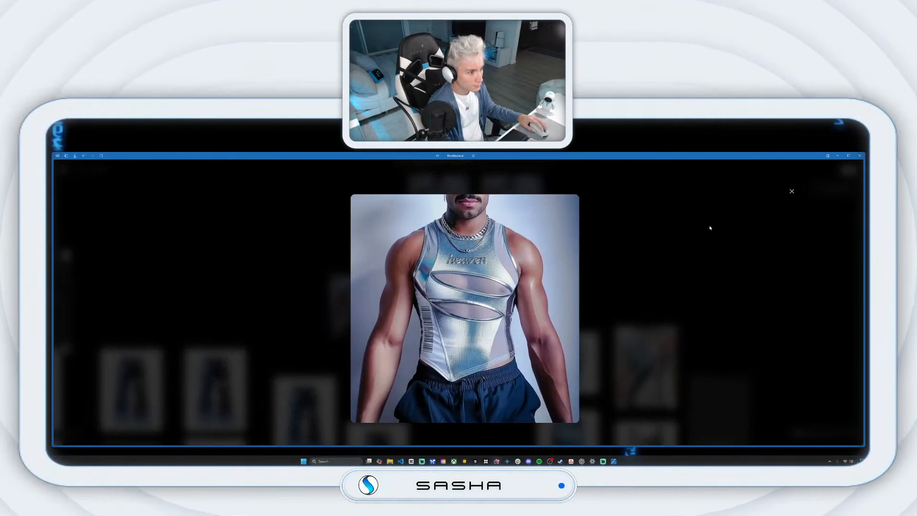
left_click(792, 192)
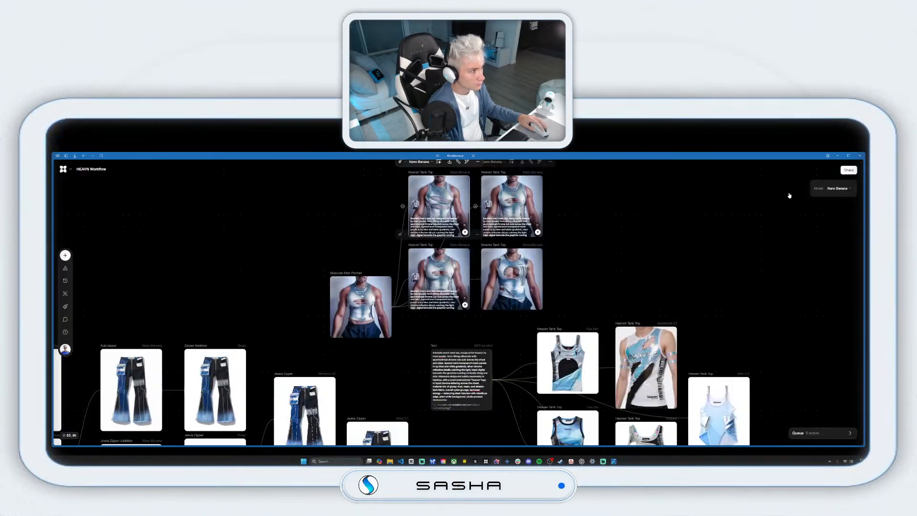
Lower the Wan 2.2 node slightly, then branch a Flux Kontext Max image node from the text prompt at 3:4, generate it and stack it above.
scroll(723, 310, "down", 4)
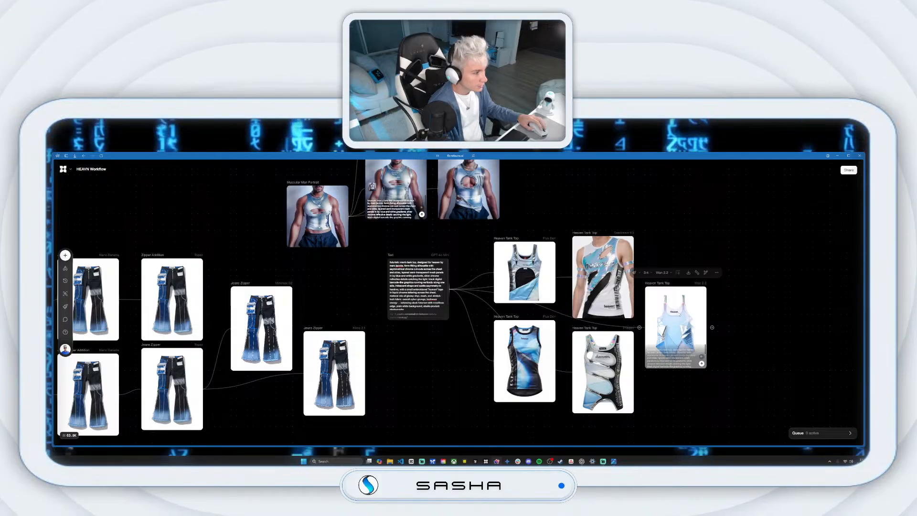
left_click_drag(648, 317, 648, 333)
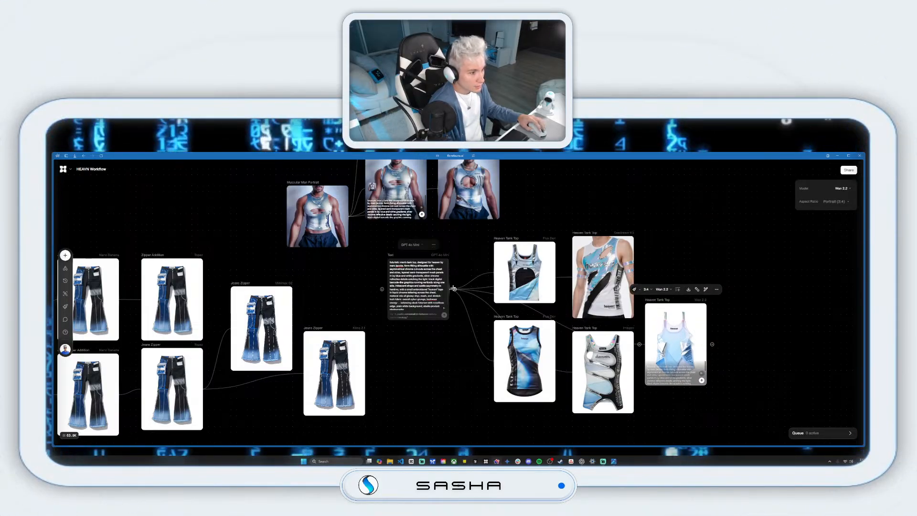
left_click_drag(453, 289, 736, 242)
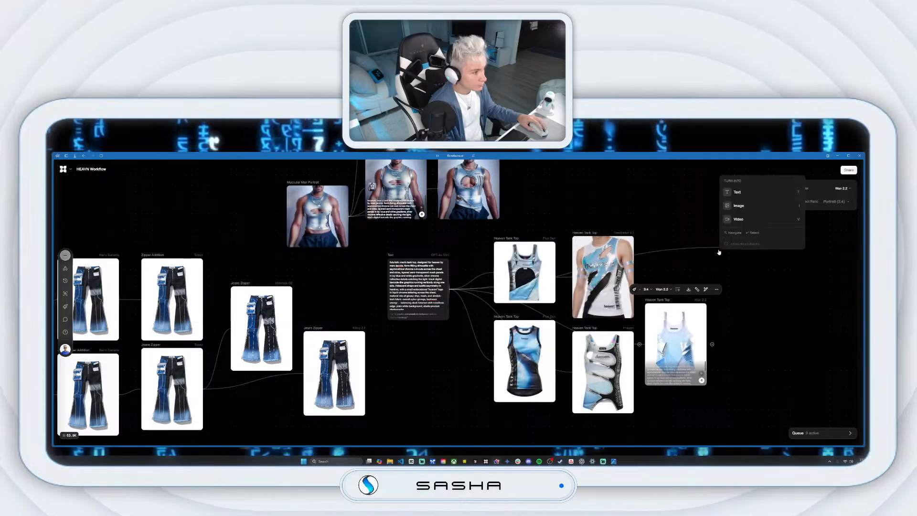
left_click(743, 208)
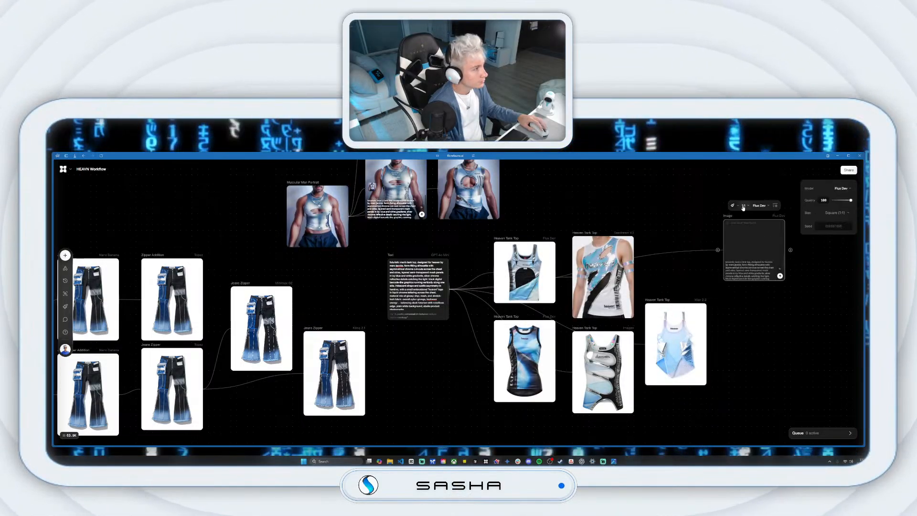
left_click(760, 206)
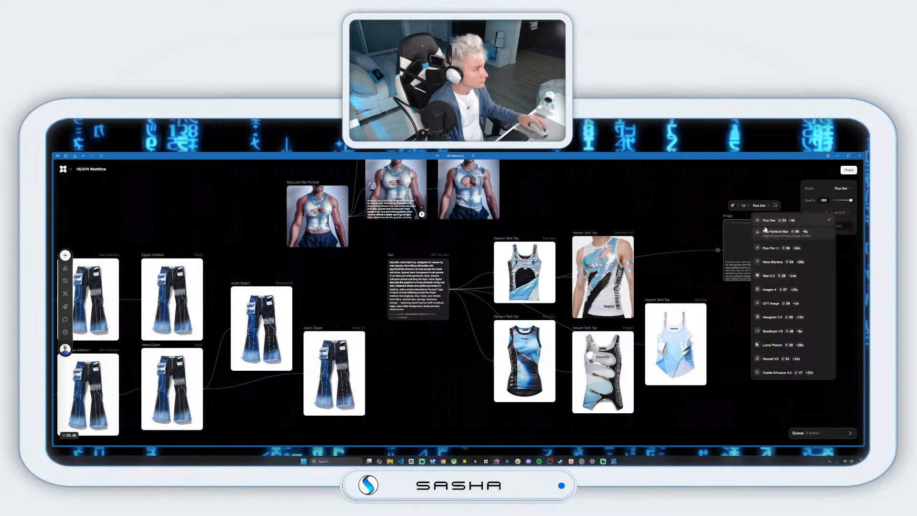
left_click(765, 230)
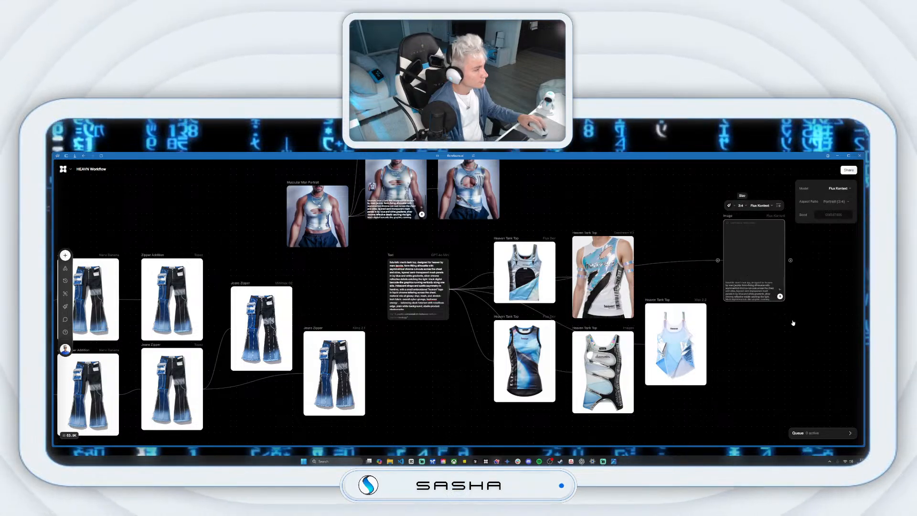
left_click(780, 296)
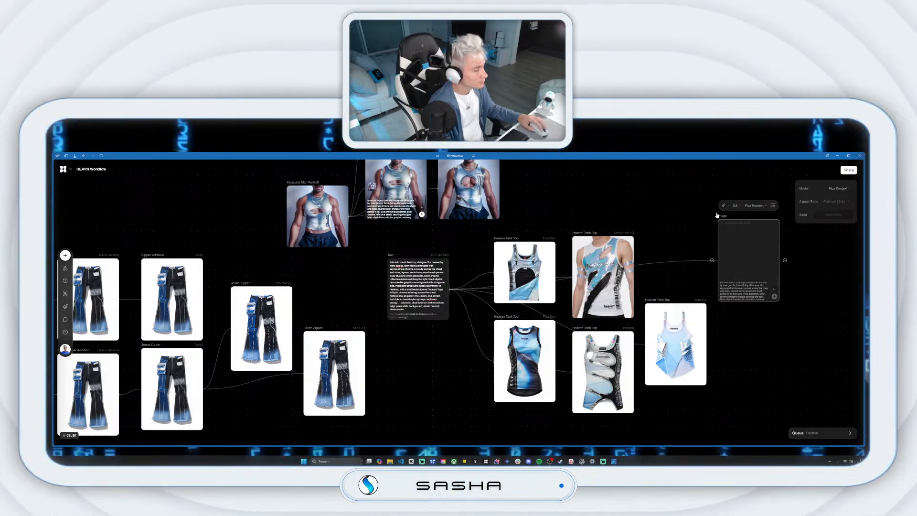
left_click_drag(723, 220, 649, 208)
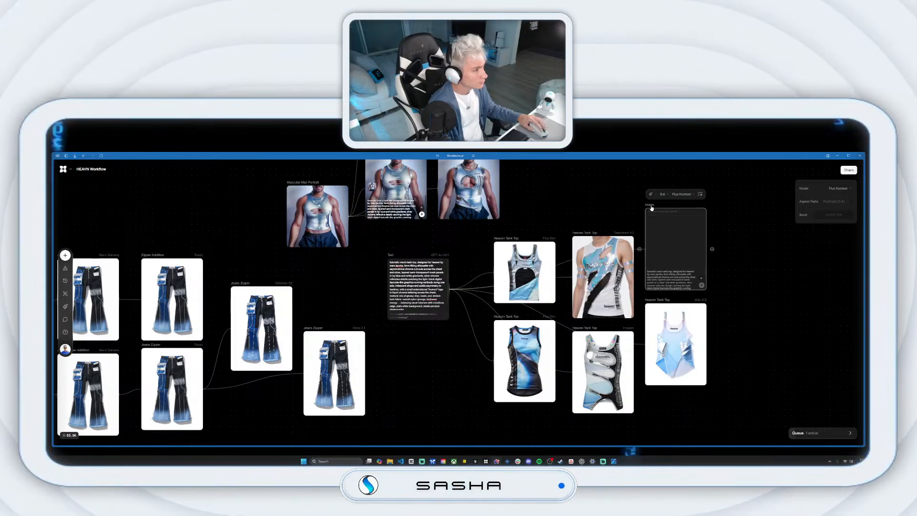
Branch a new image node from the lower-right tank top variation of the four-image grid and set its model to Nano Banana.
scroll(492, 261, "up", 3)
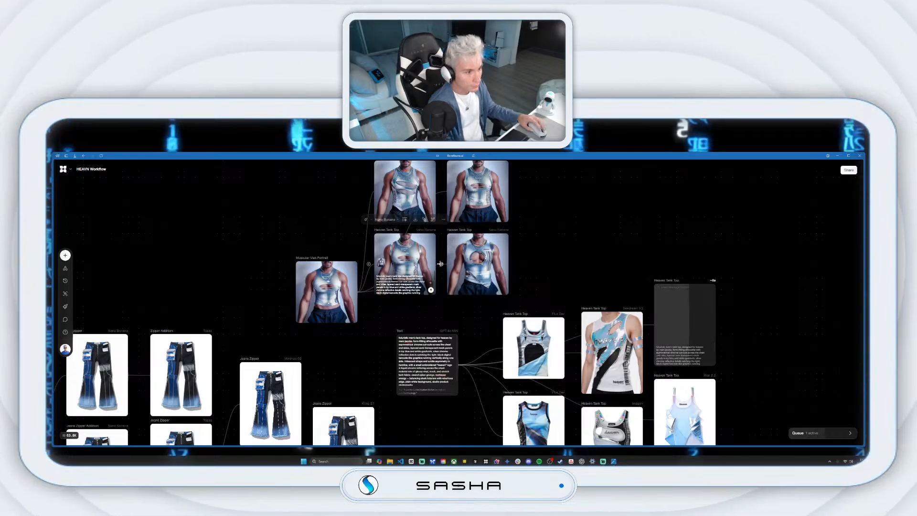
left_click_drag(510, 253, 630, 221)
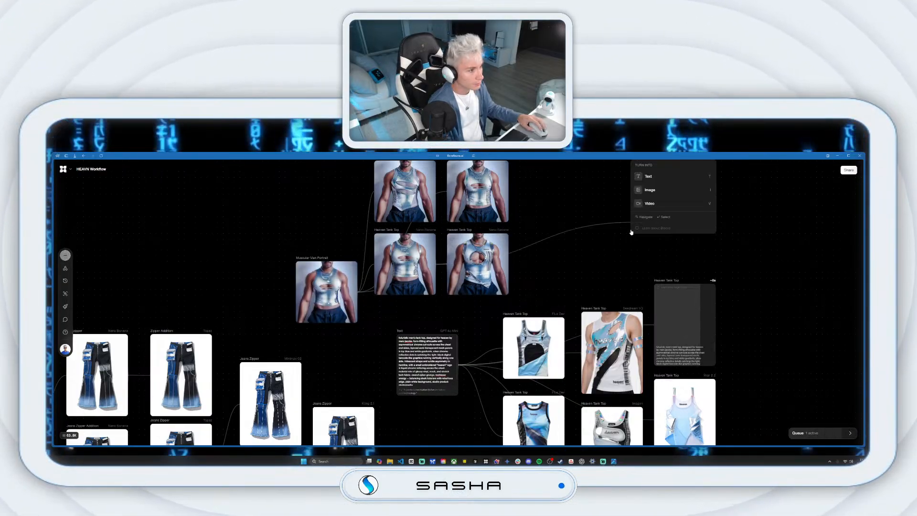
left_click(663, 189)
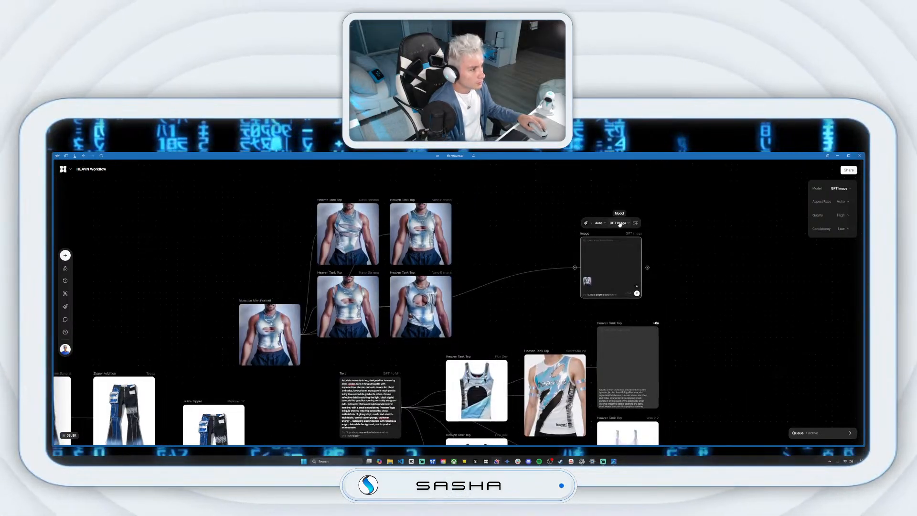
left_click(619, 223)
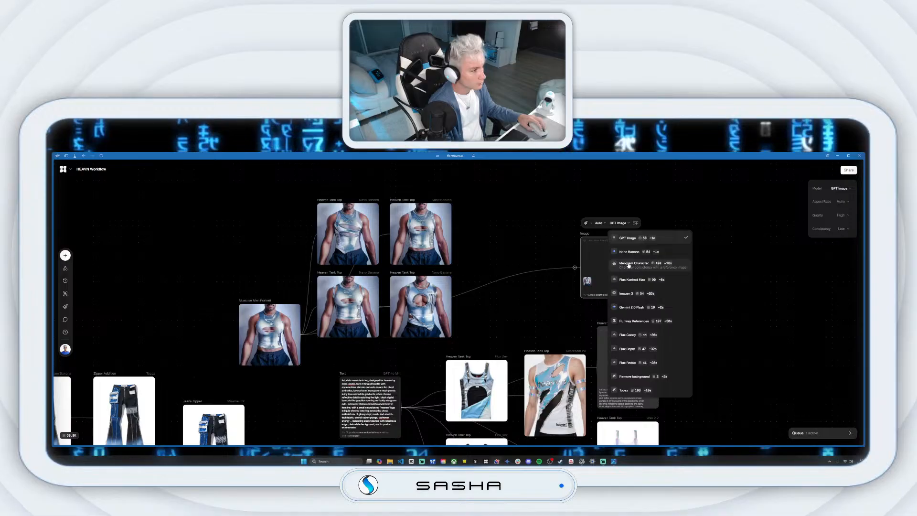
left_click(630, 252)
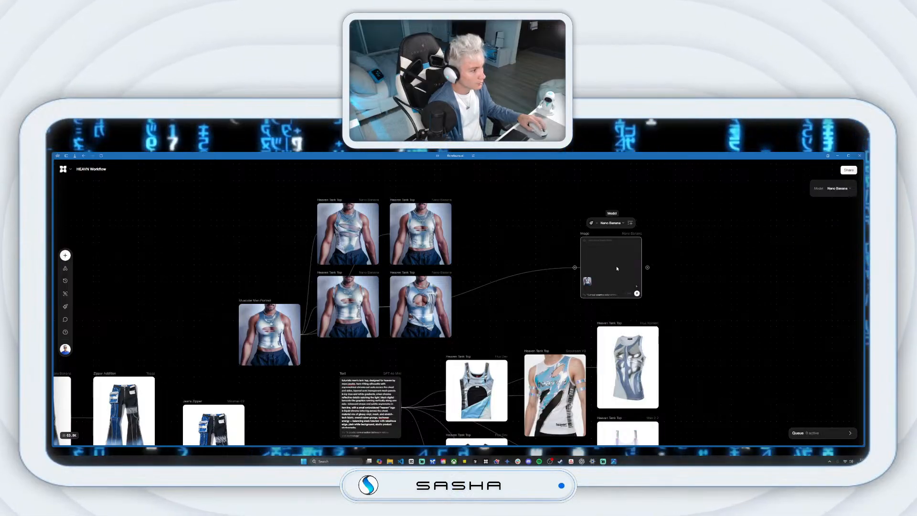
Duplicate the Flux Kontext tank top node, place the copy beside the original and generate a second version.
left_click(643, 373)
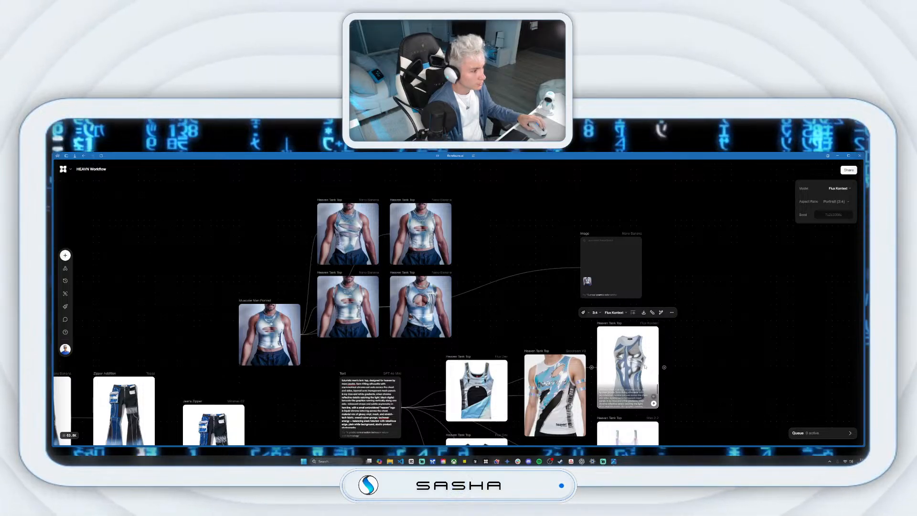
right_click(645, 367)
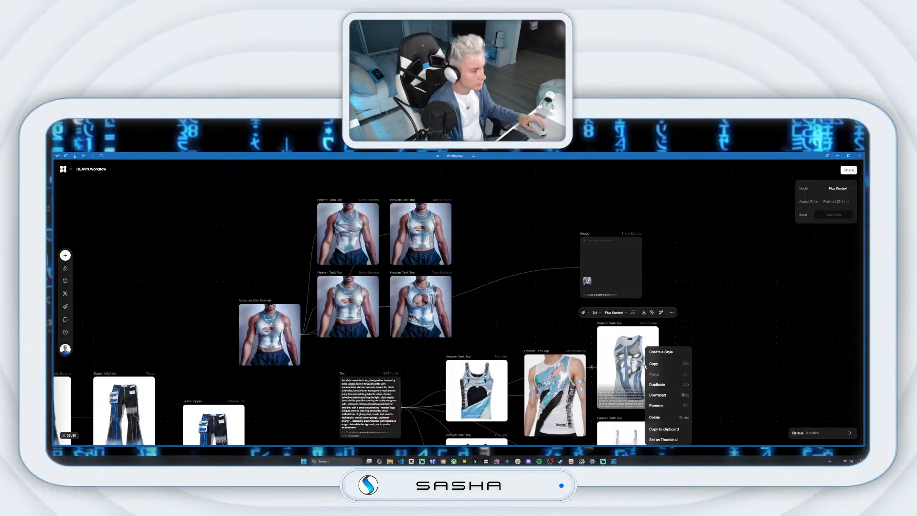
left_click(662, 385)
left_click_drag(664, 411, 703, 344)
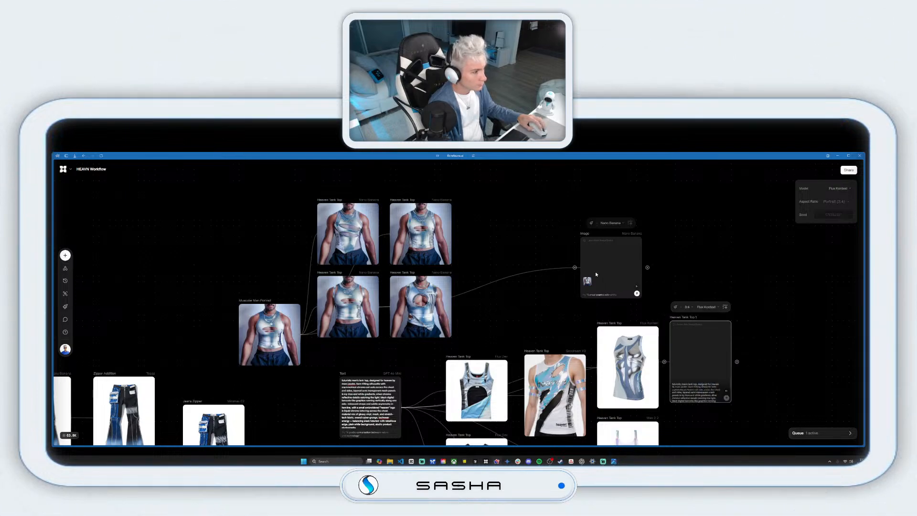
Place the Nano Banana node beside the four-image grid and generate it with "change this to a product photography with no model and a plain white background".
left_click_drag(583, 238, 516, 238)
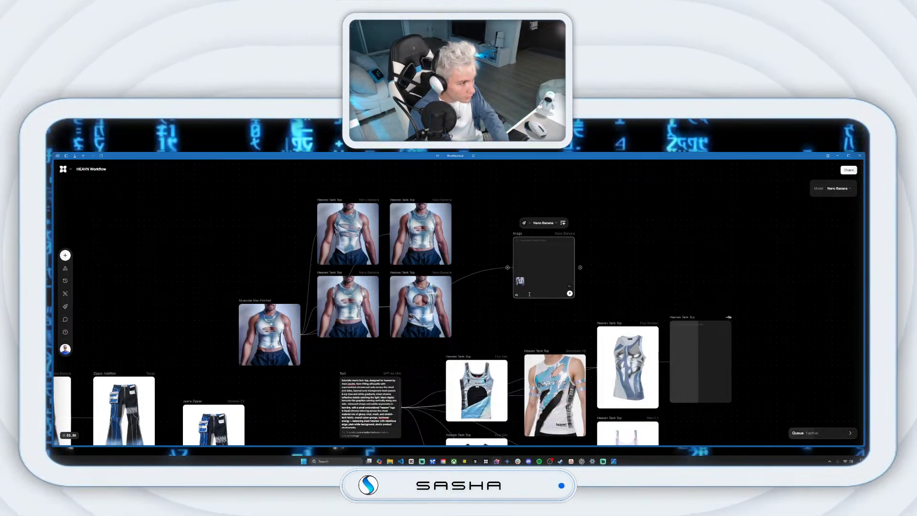
type("ange i")
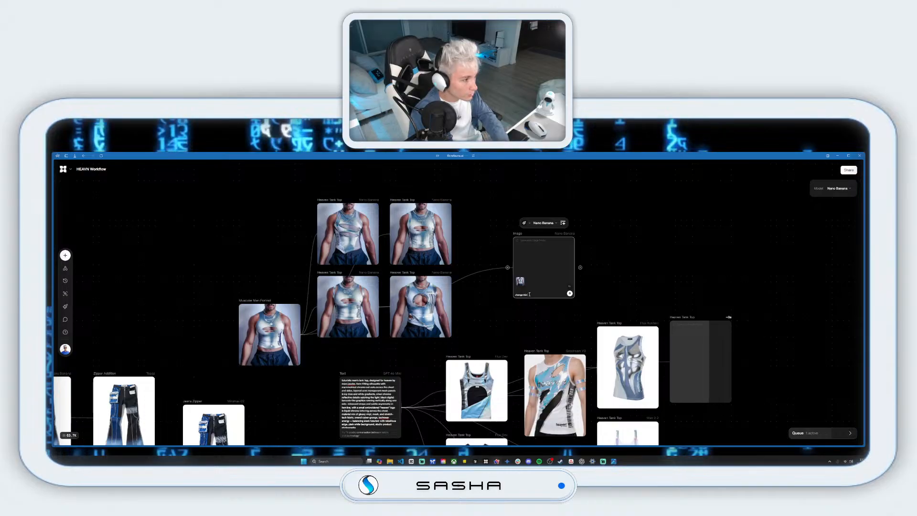
type("his to a prod")
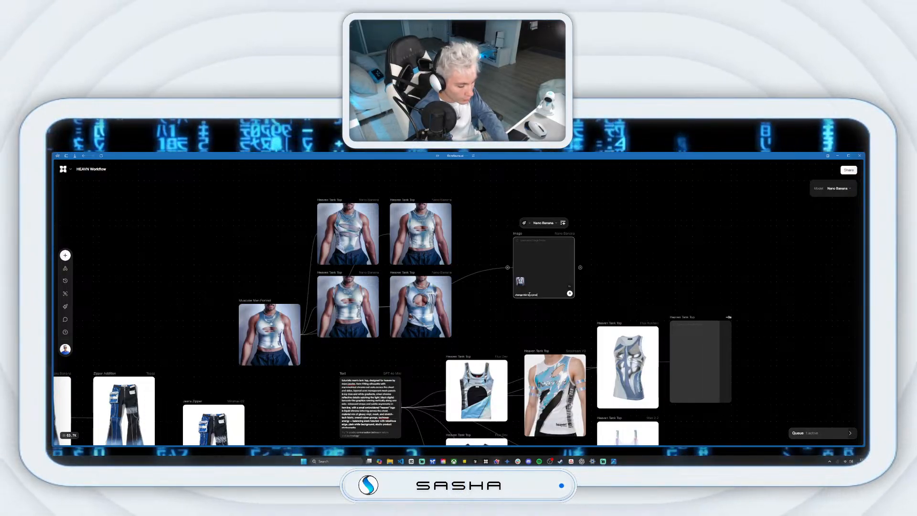
type("uct photo")
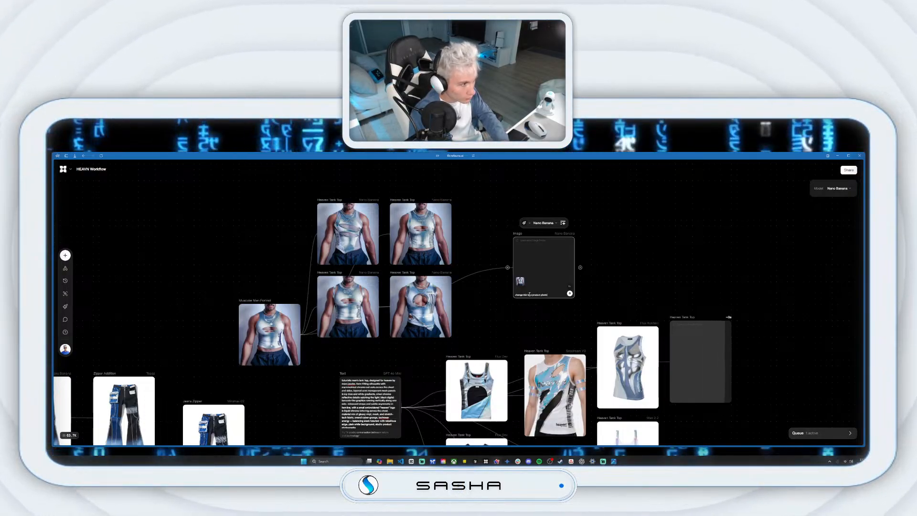
type("graphy")
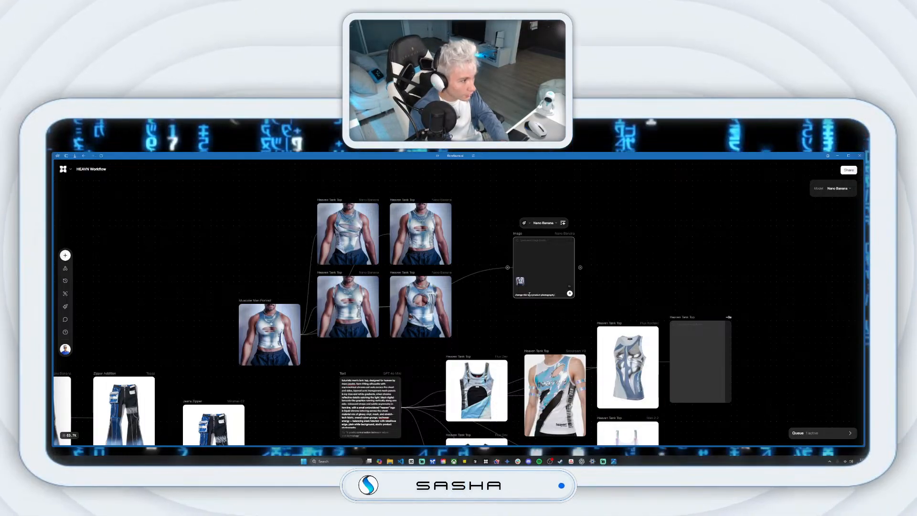
type(" w")
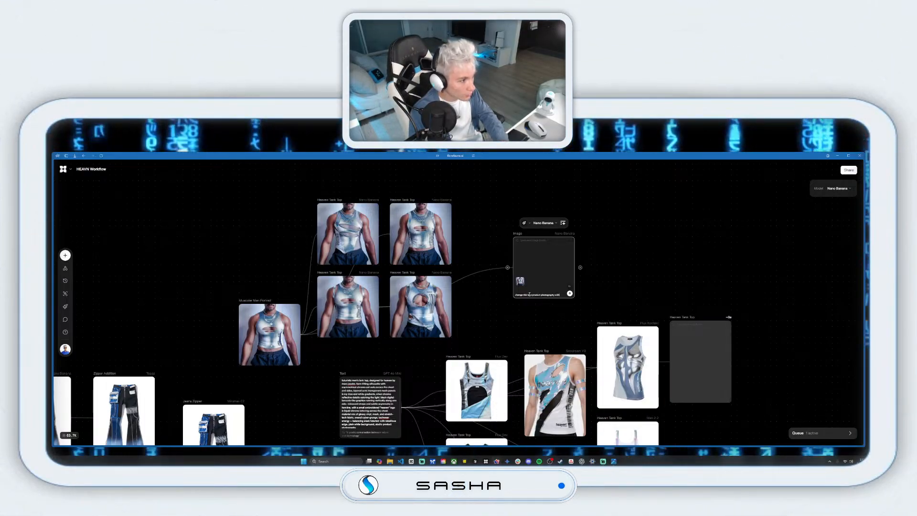
type("ith no model and")
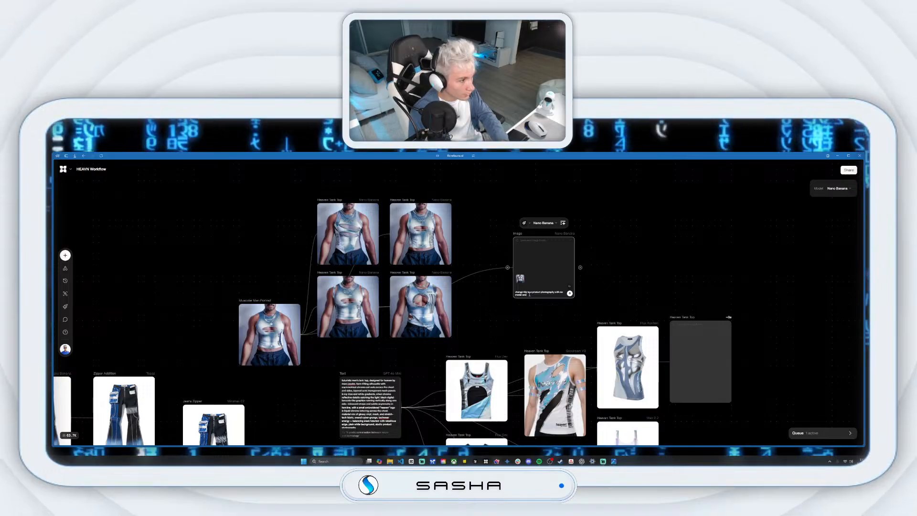
type(" a plain white backg")
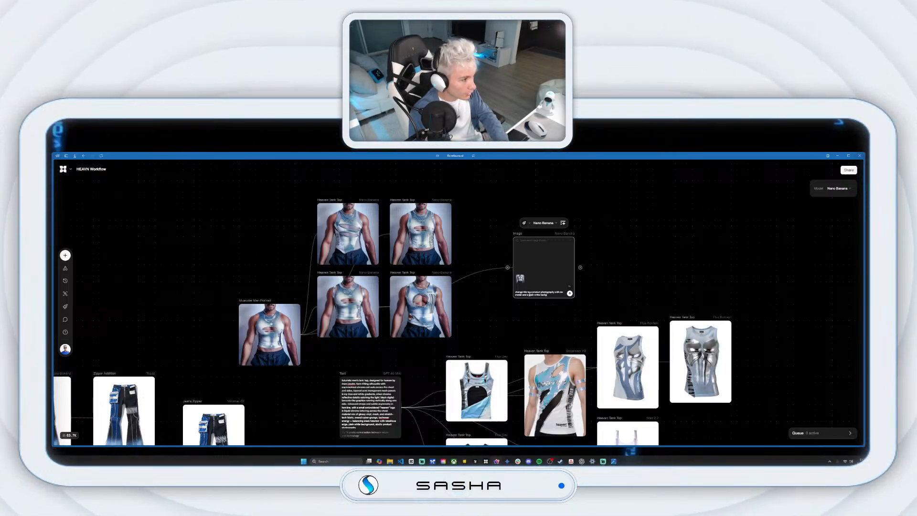
type("round")
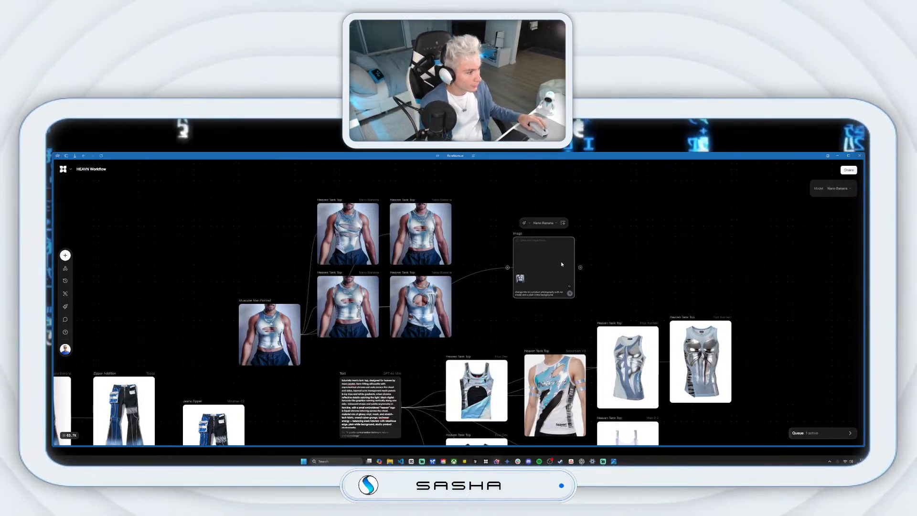
left_click_drag(518, 237, 503, 247)
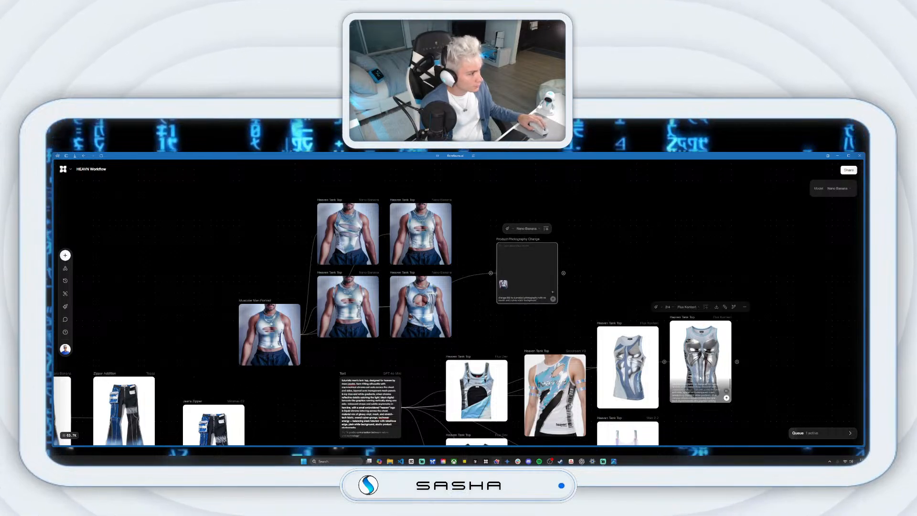
Duplicate the second Flux Kontext tank top node, regenerate the copy and place it below the original beside the Wan 2.2 node.
scroll(700, 378, "down", 3)
right_click(673, 267)
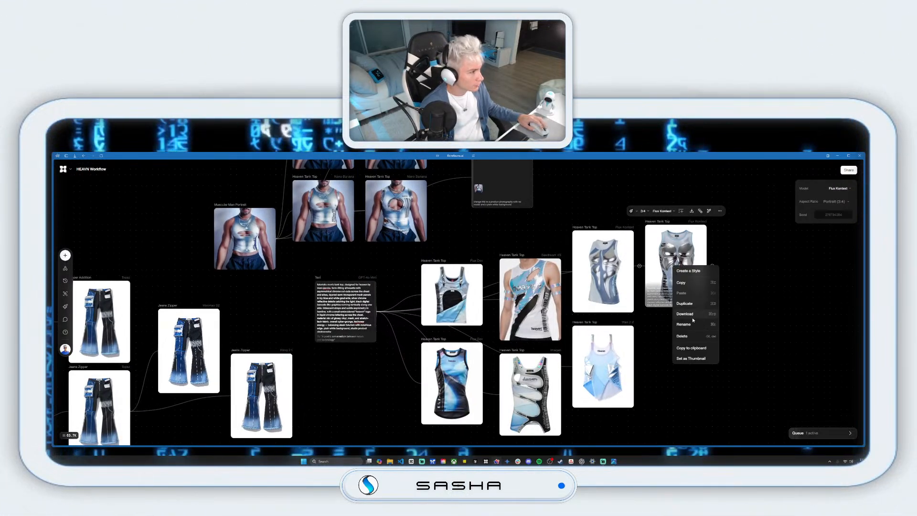
left_click(689, 304)
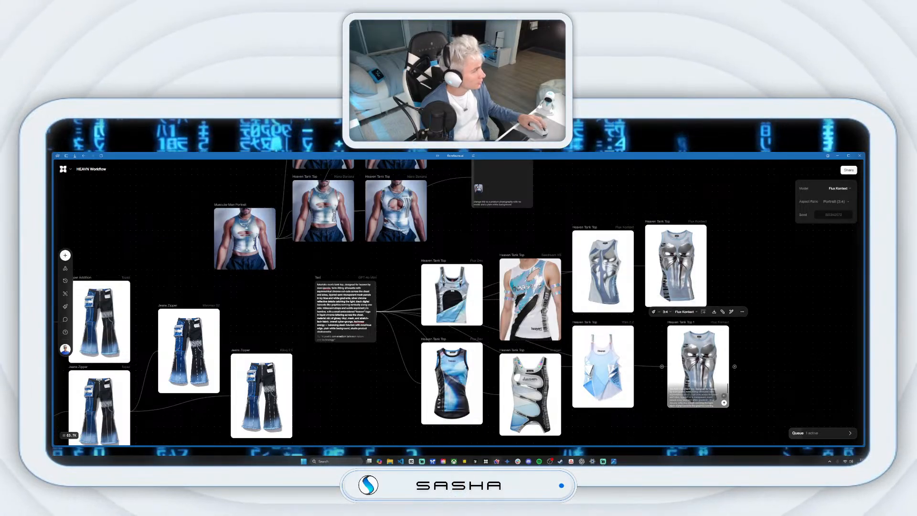
left_click(723, 403)
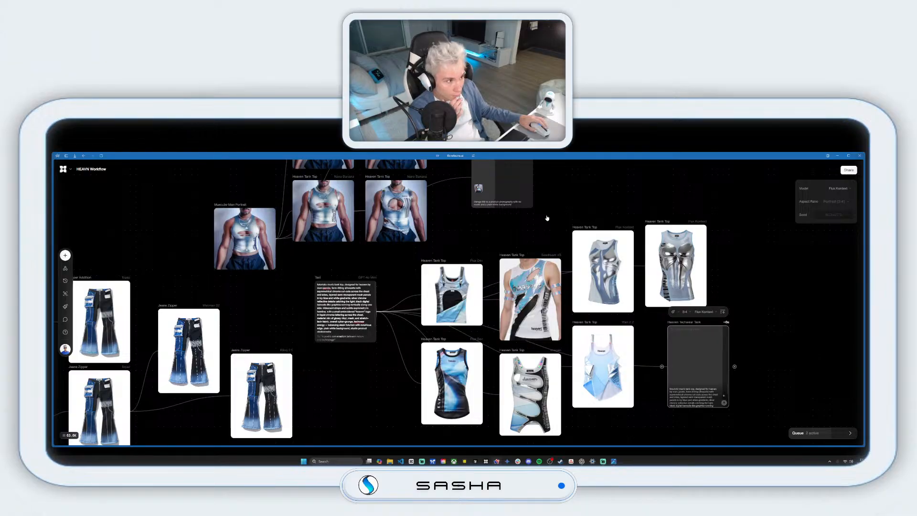
left_click_drag(675, 327, 659, 338)
mouse_move(701, 301)
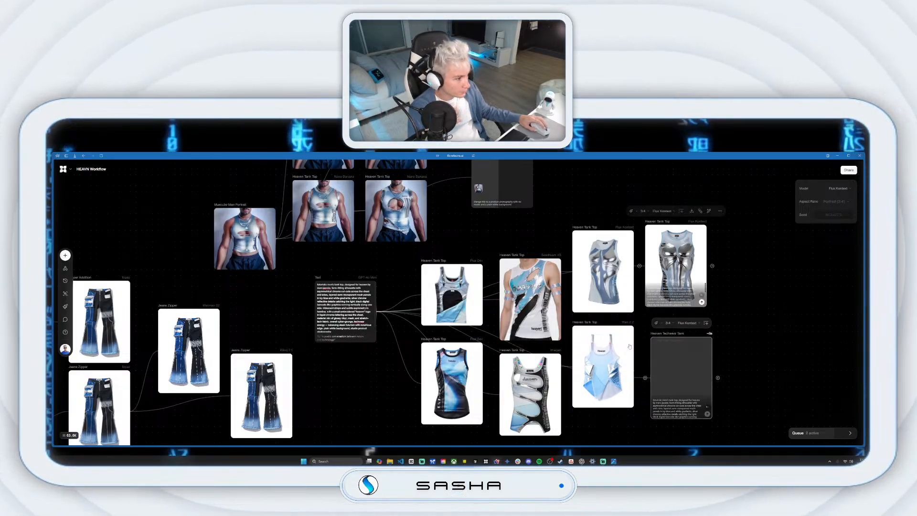
mouse_move(629, 346)
scroll(629, 346, "down", 3)
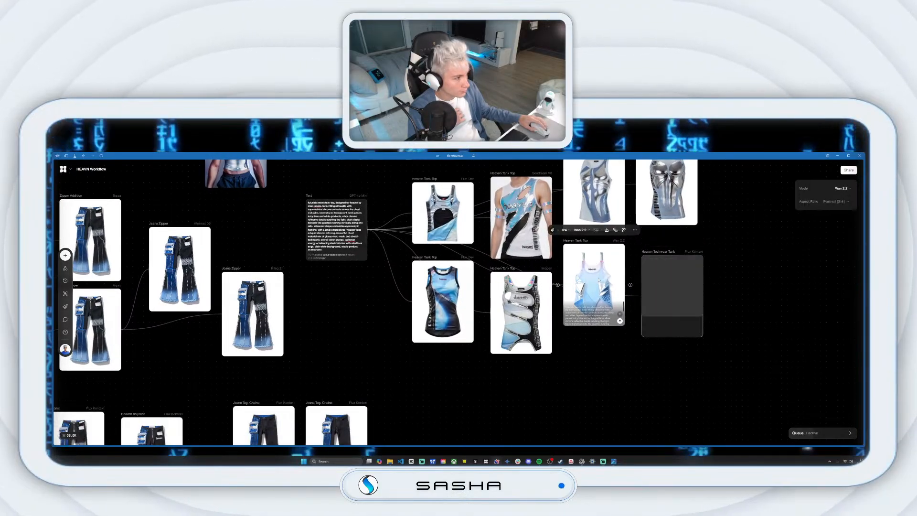
Duplicate the Wan 2.2 tank top node, place the copy below the original and generate a new version.
right_click(598, 280)
left_click(612, 318)
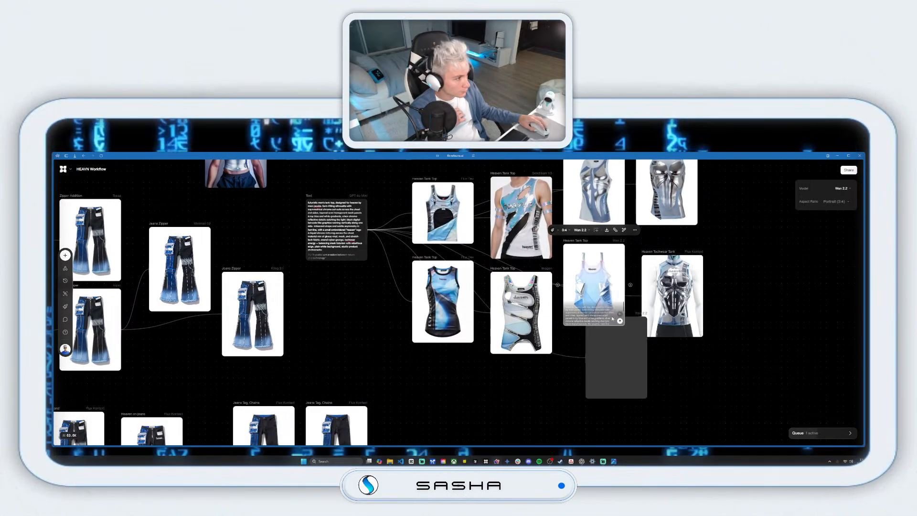
left_click_drag(614, 361, 587, 384)
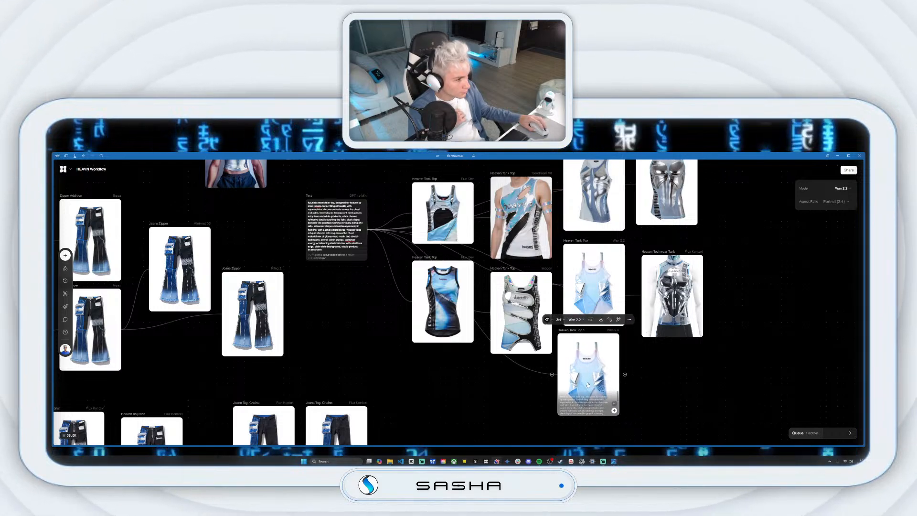
Duplicate the blue Flux Dev tank top node, place the copy directly below it and generate a new version.
left_click(443, 300)
right_click(442, 300)
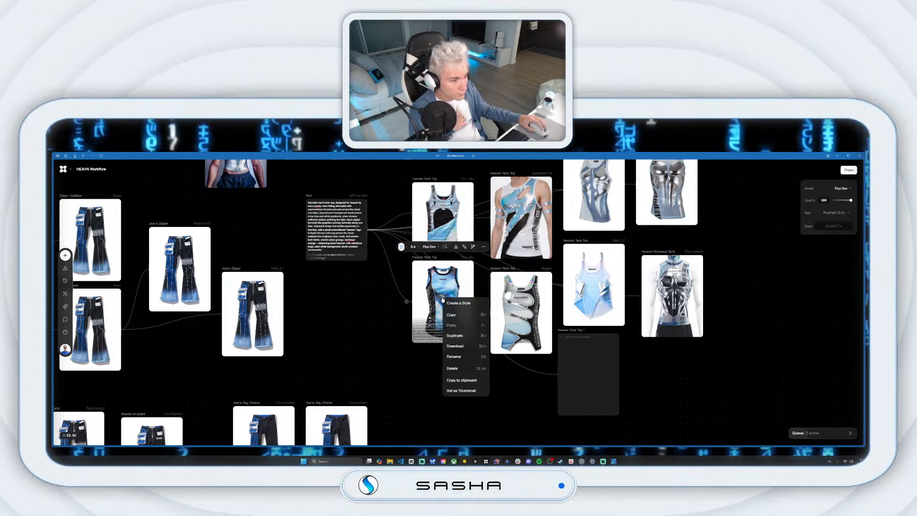
left_click(462, 336)
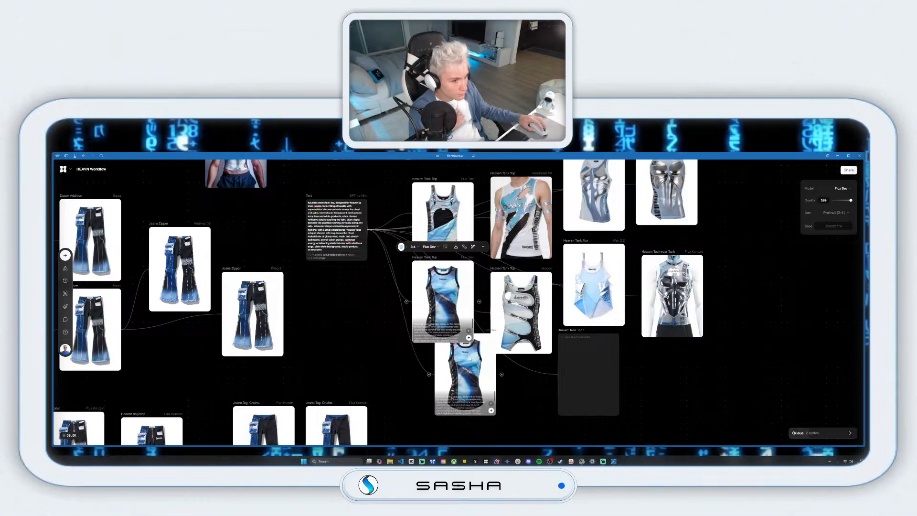
left_click_drag(467, 371, 444, 379)
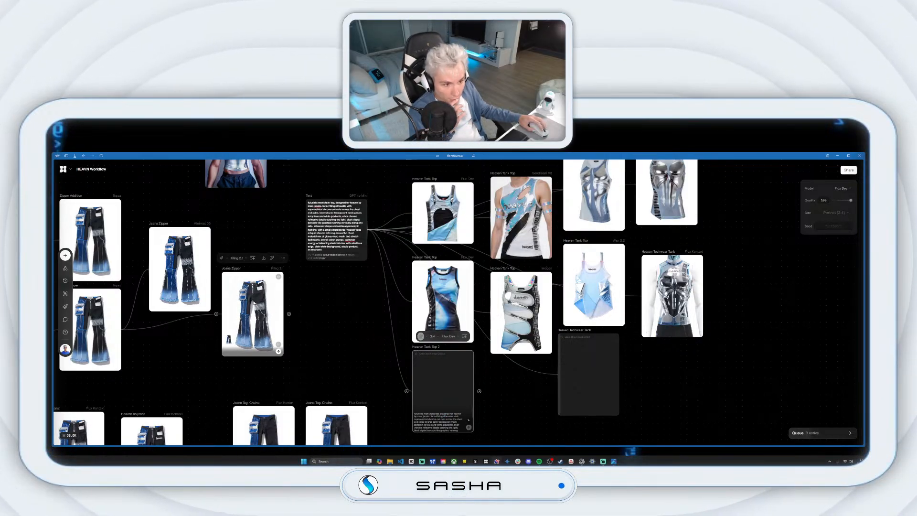
Move the Kling 2.1 and Minimax 02 Jeans Zipper videos further apart to free space between them.
left_click(170, 274)
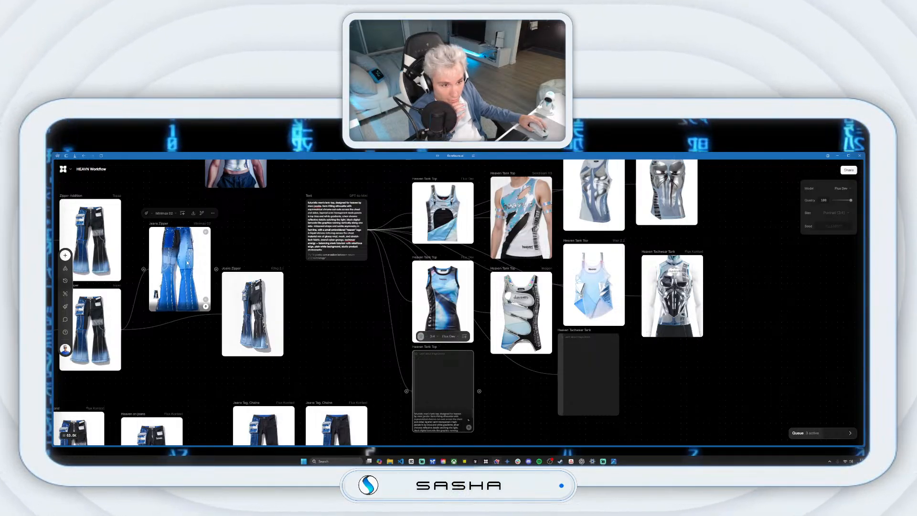
left_click_drag(251, 291, 325, 314)
left_click_drag(163, 279, 190, 263)
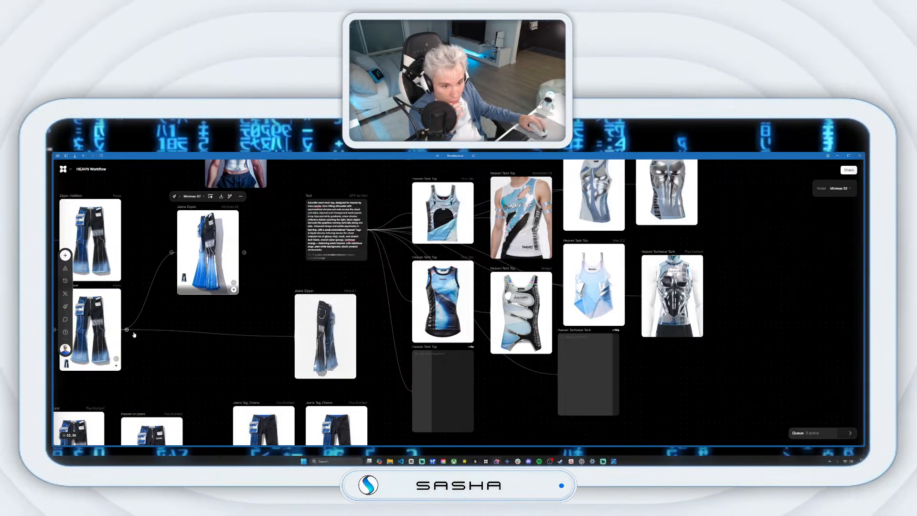
Branch a new video node from the lower Jeans Zipper image and set its model to Minimax 02.
left_click_drag(129, 329, 197, 354)
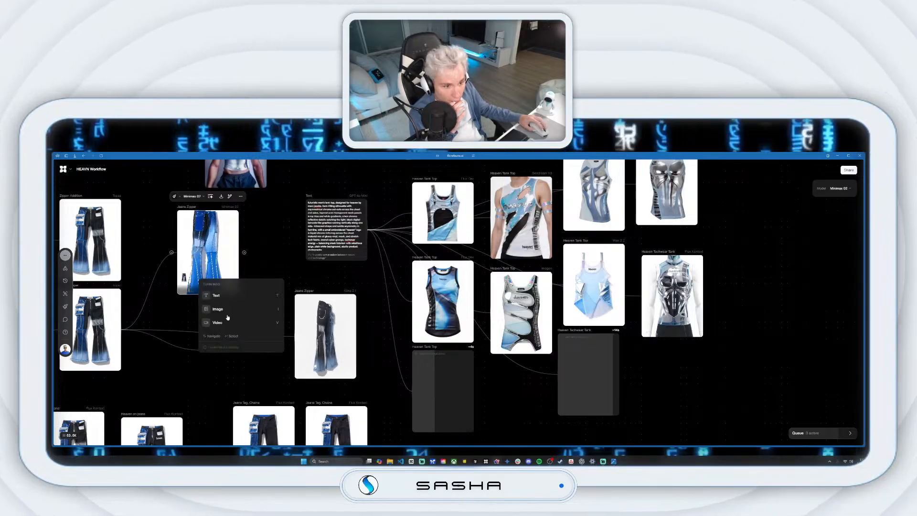
left_click(217, 322)
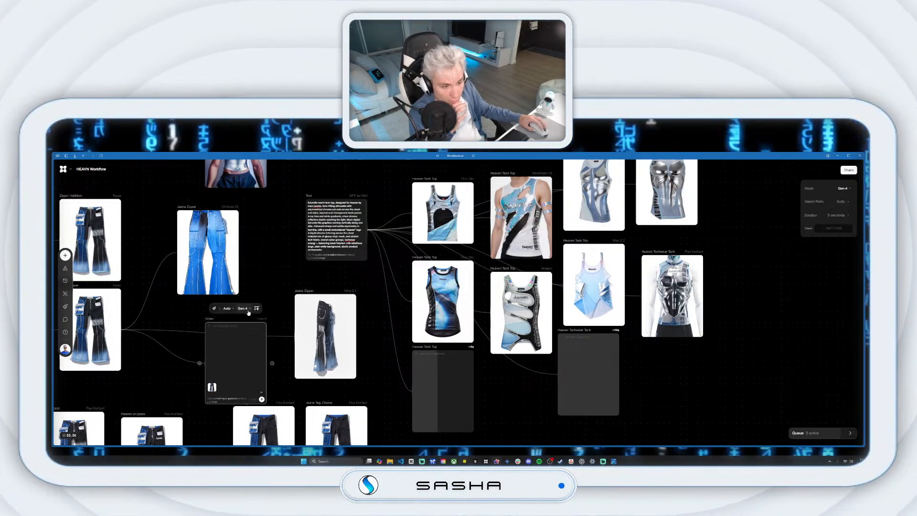
left_click(242, 308)
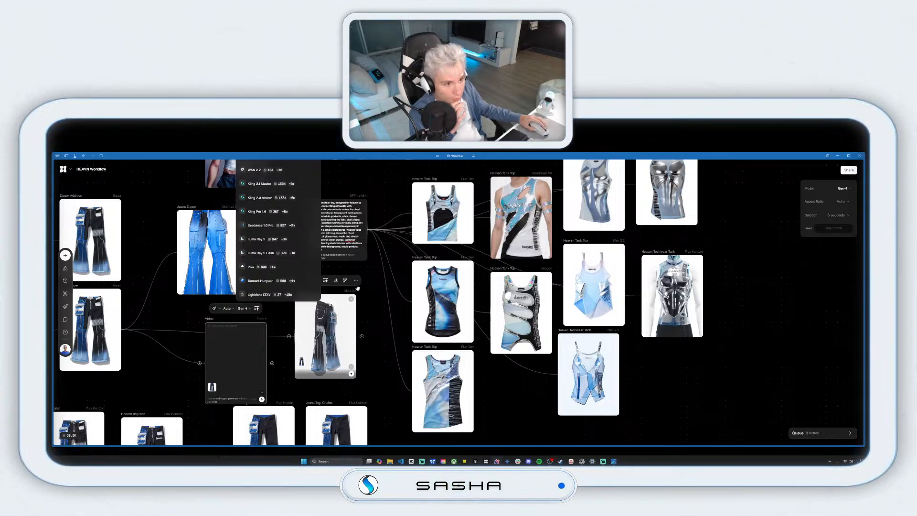
scroll(357, 287, "up", 2)
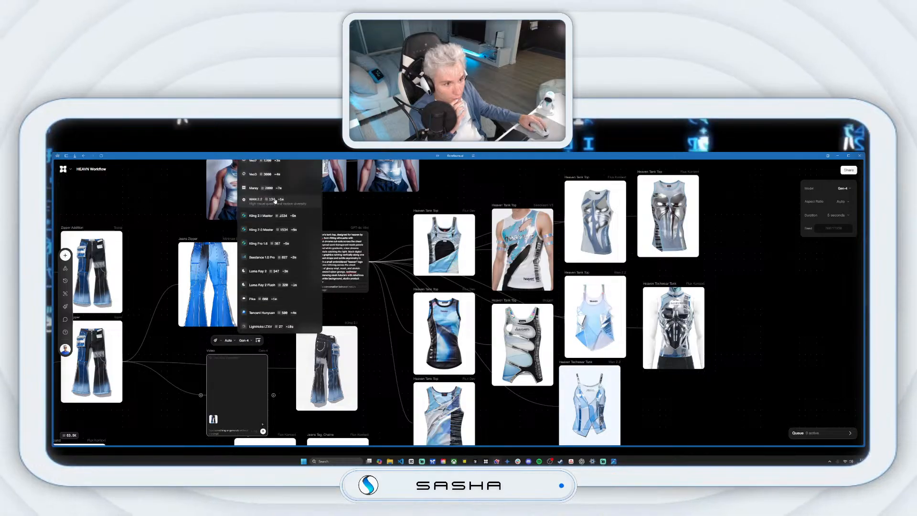
scroll(404, 345, "up", 3)
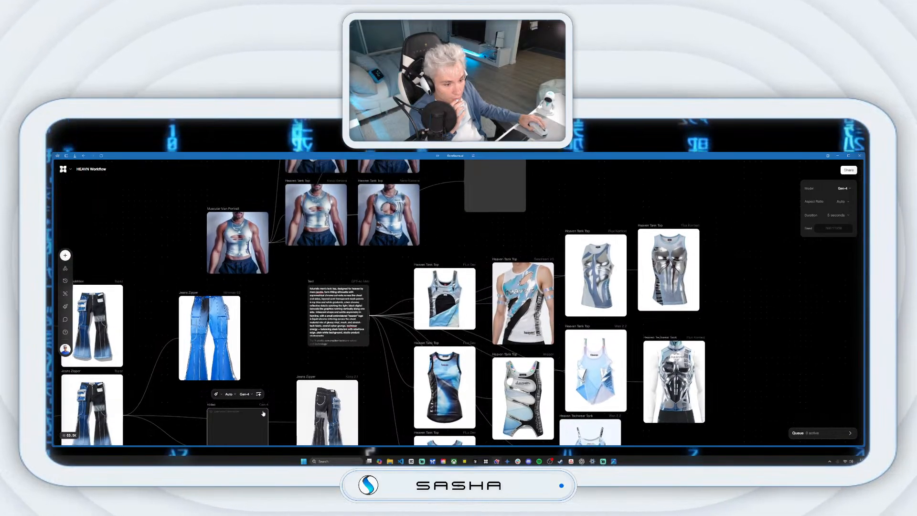
left_click(278, 198)
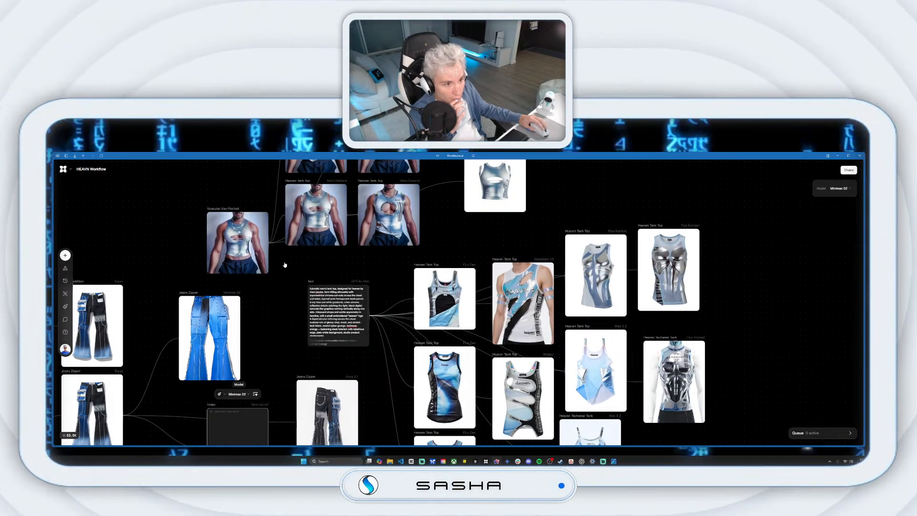
scroll(259, 396, "down", 3)
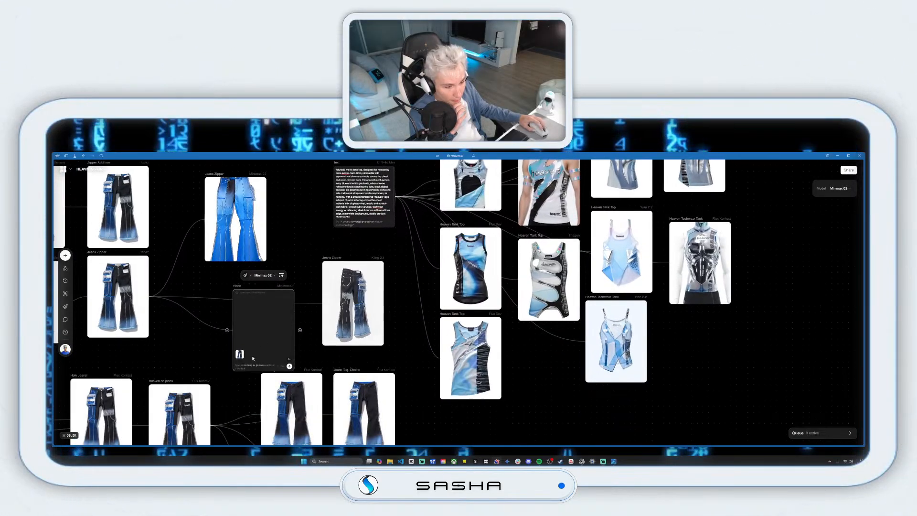
Generate the new video with the prompt "jean product showcase" and place its node below the Minimax 02 jeans video.
left_click(248, 367)
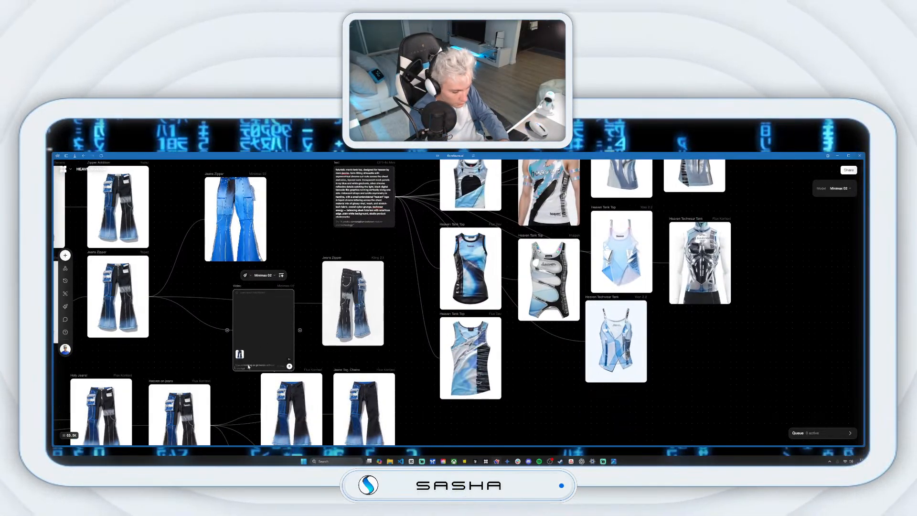
type("produc")
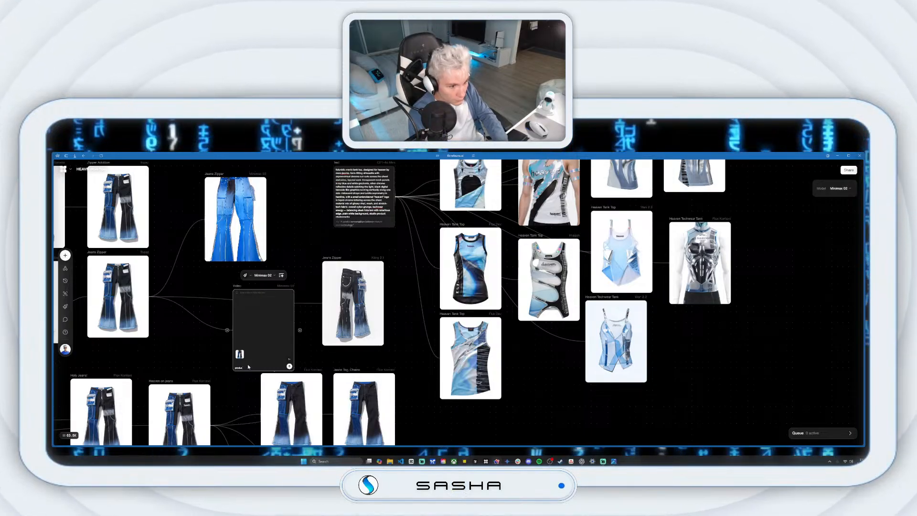
key("BackSpace")
key("BackSpace")
key("BackSpace")
key("BackSpace")
key("BackSpace")
key("BackSpace")
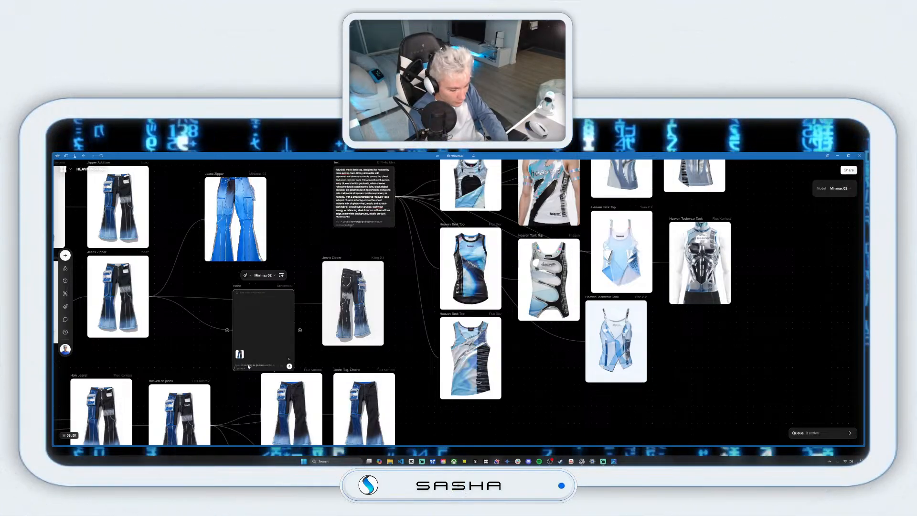
type("jean p")
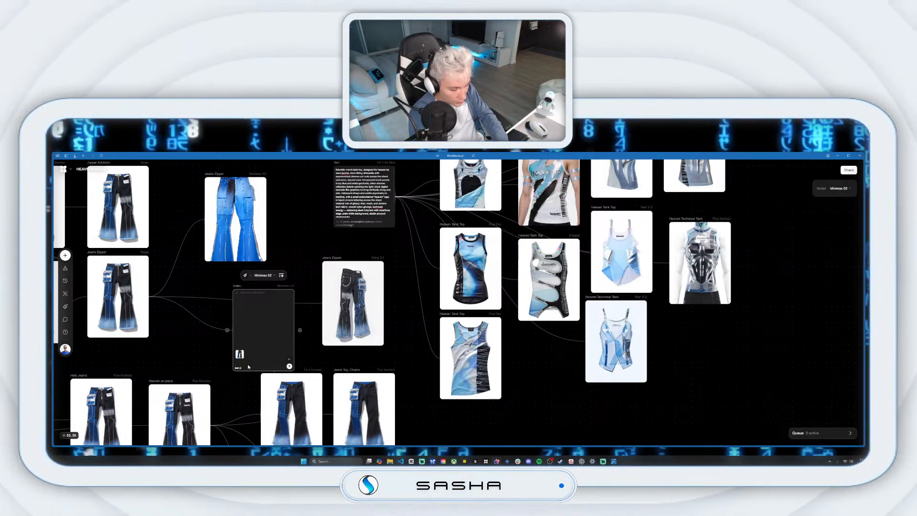
type("roduct showcase")
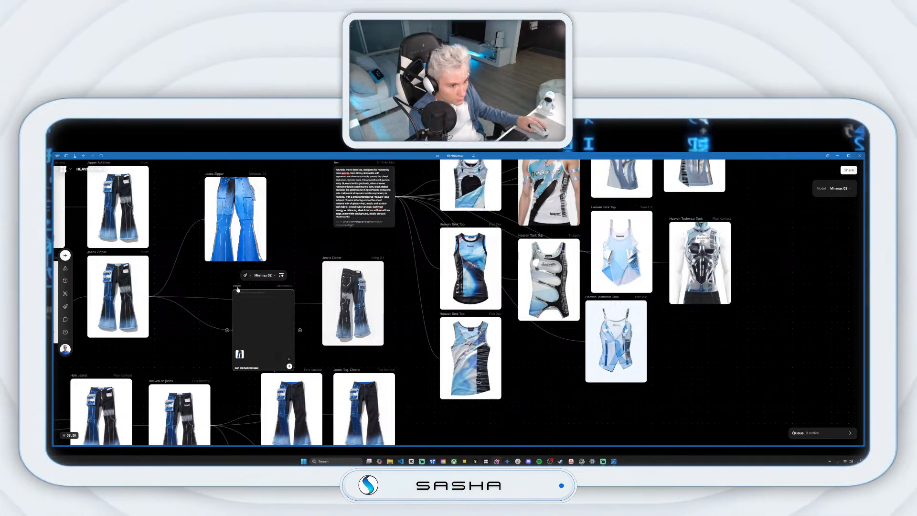
left_click_drag(234, 286, 212, 275)
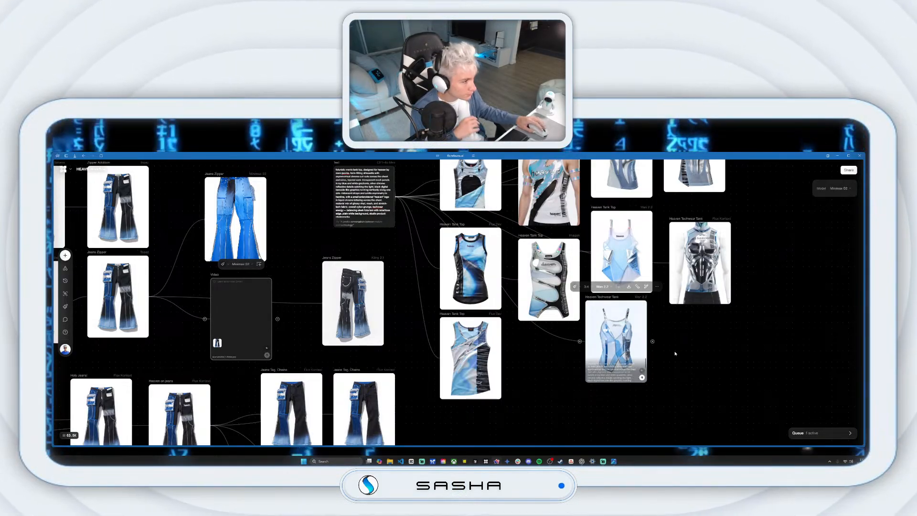
Regenerate the Flux Kontext tank top beside the Wan 2.2 node twice.
left_click_drag(740, 357, 683, 405)
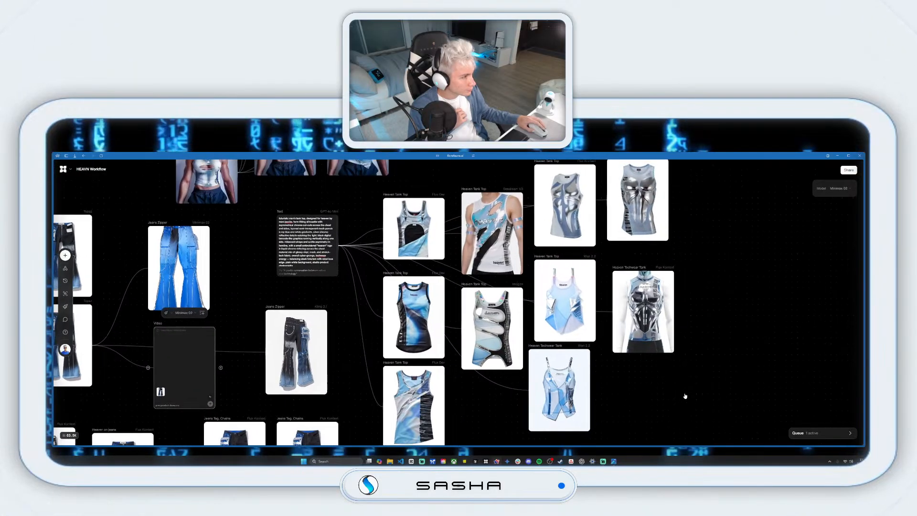
left_click(669, 348)
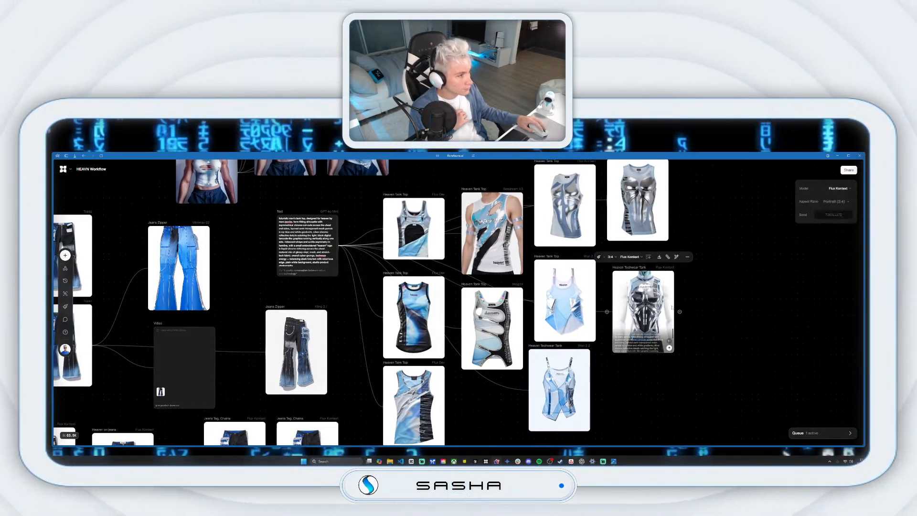
scroll(534, 239, "up", 3)
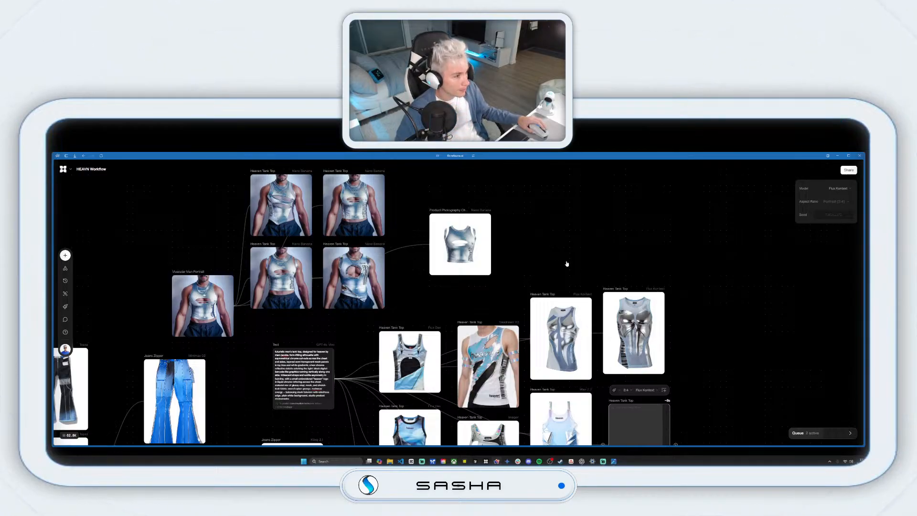
left_click_drag(734, 385, 711, 285)
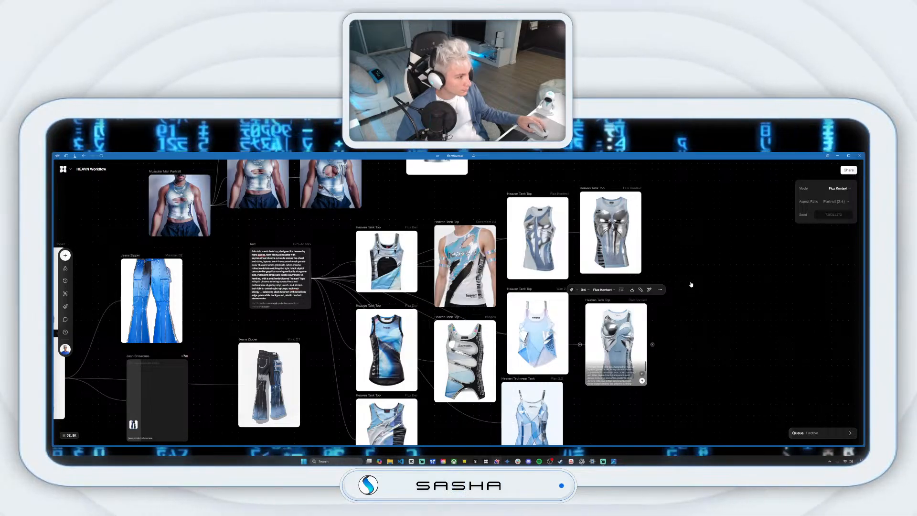
left_click(641, 380)
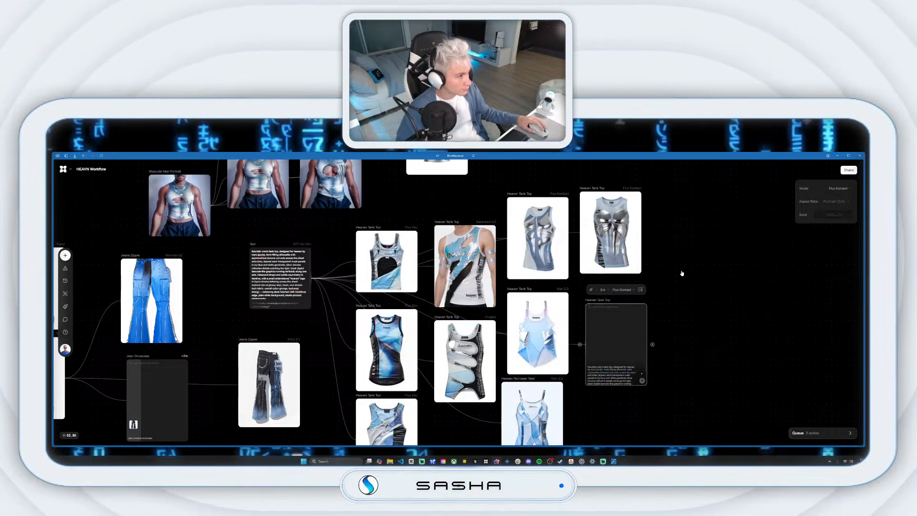
Branch a new image node from the upper-right Flux Kontext chrome tank top and set its model to Nano Banana.
left_click(634, 202)
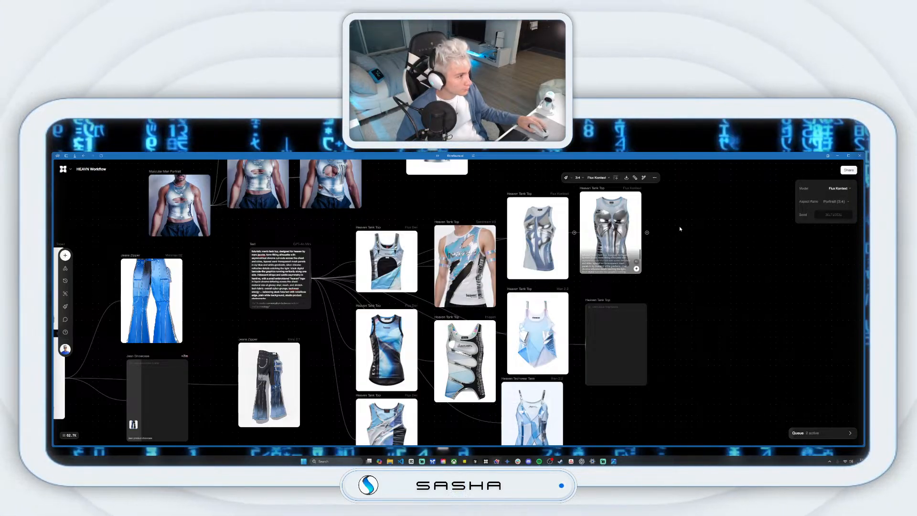
left_click_drag(647, 232, 681, 225)
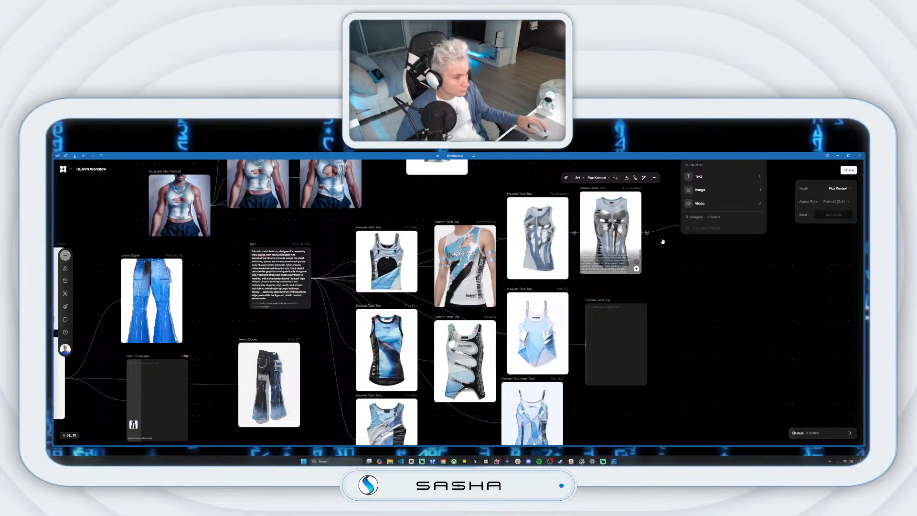
left_click(714, 190)
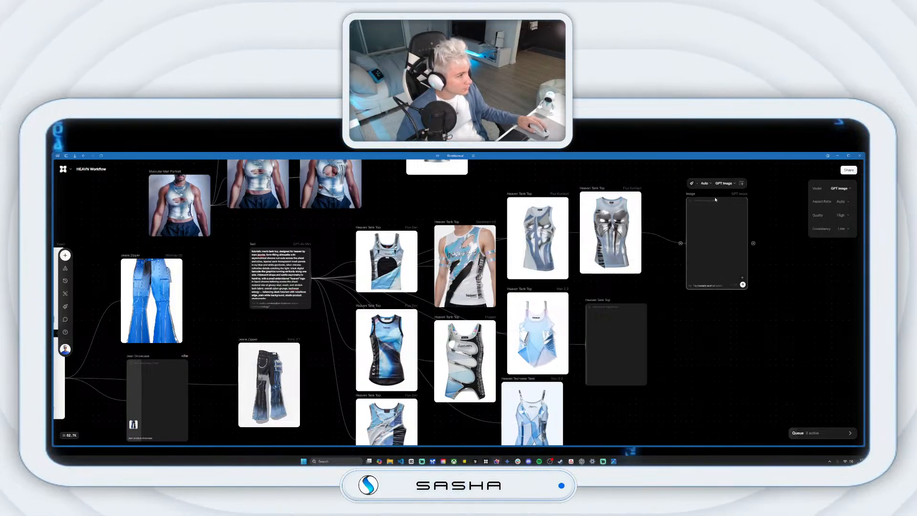
left_click(726, 184)
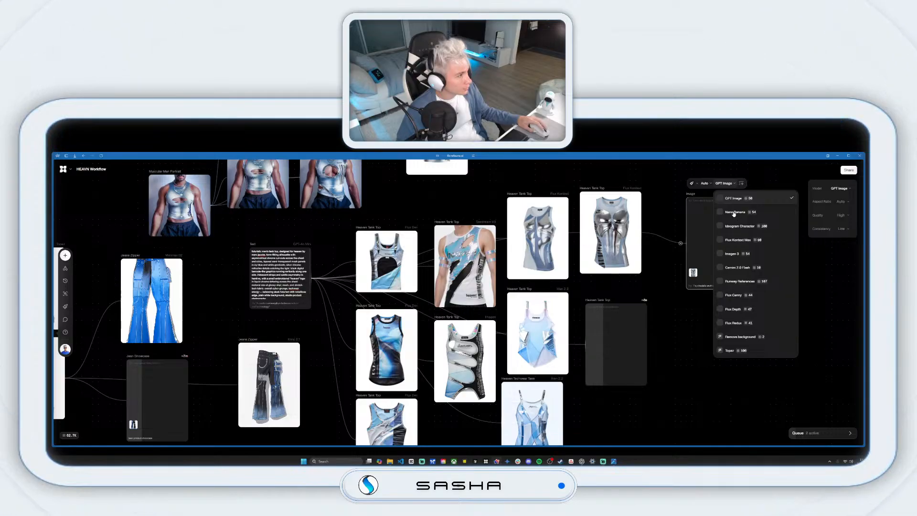
left_click(734, 212)
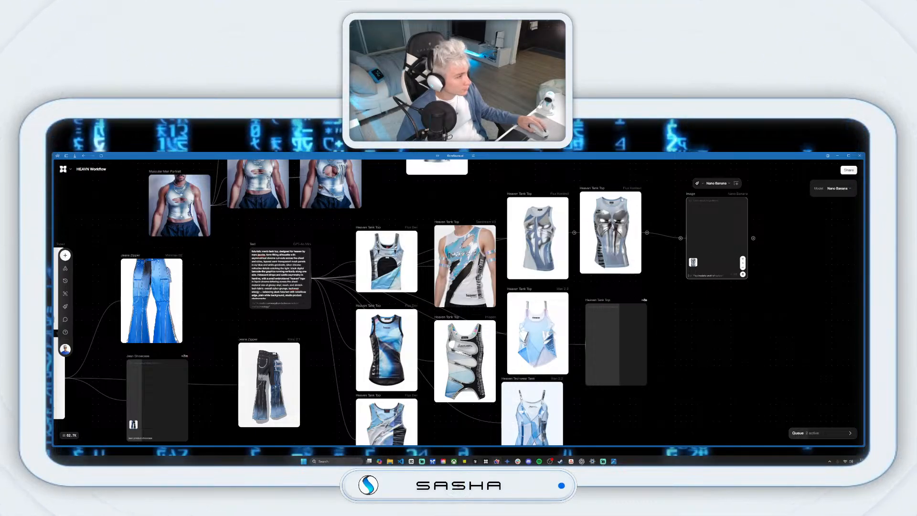
Examine the upper-right Flux Kontext chrome tank top in full screen, then return to the canvas.
left_click(629, 217)
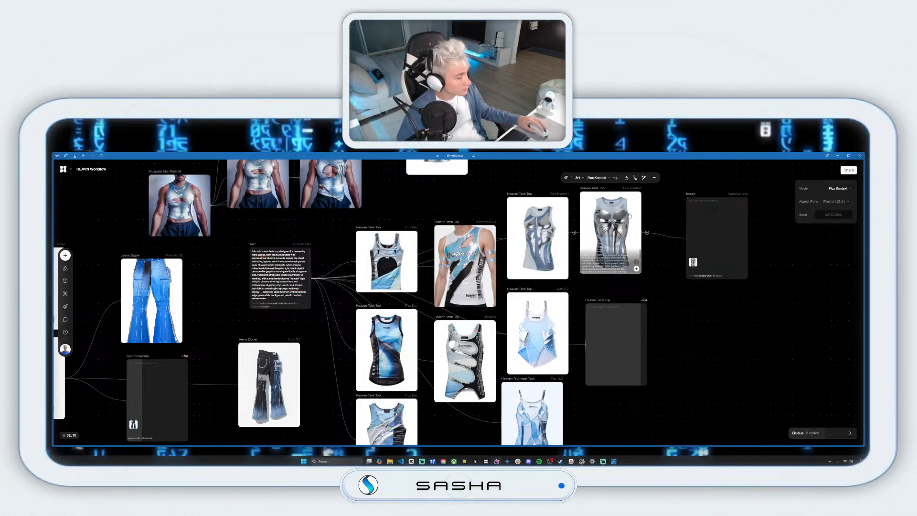
left_click(654, 177)
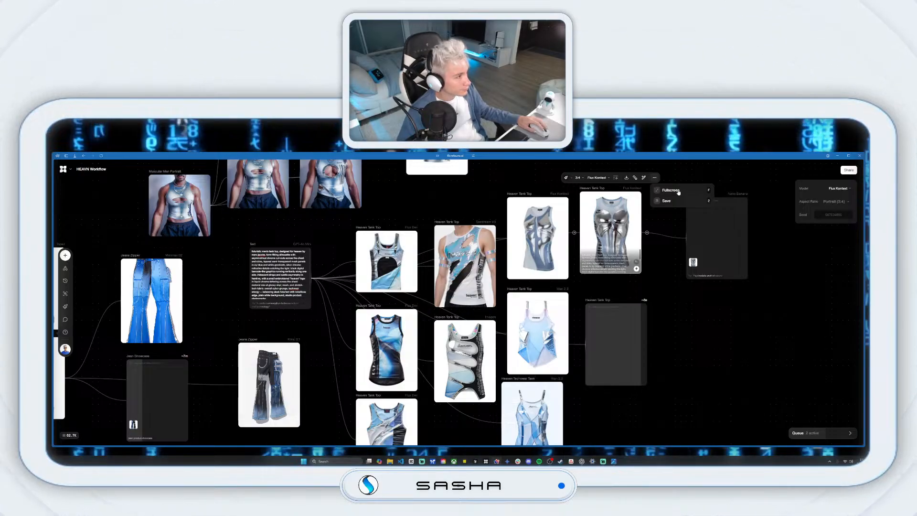
left_click(678, 191)
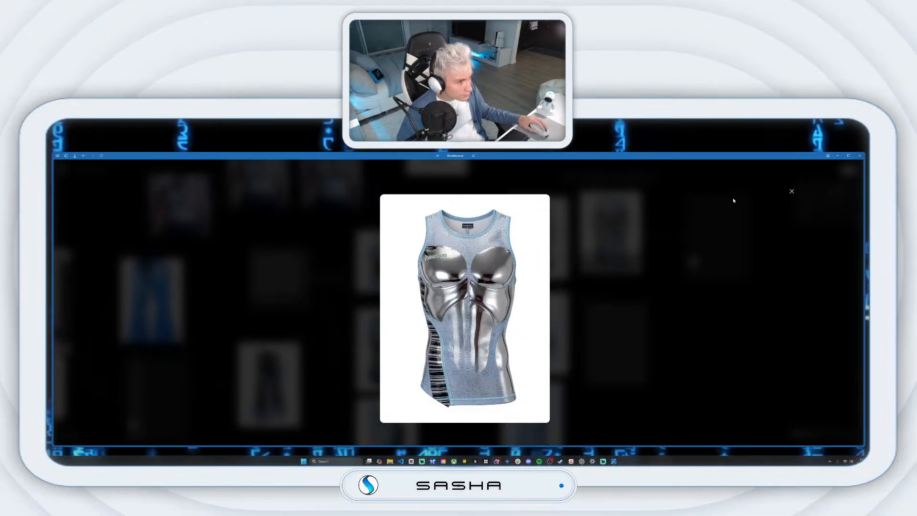
left_click(791, 193)
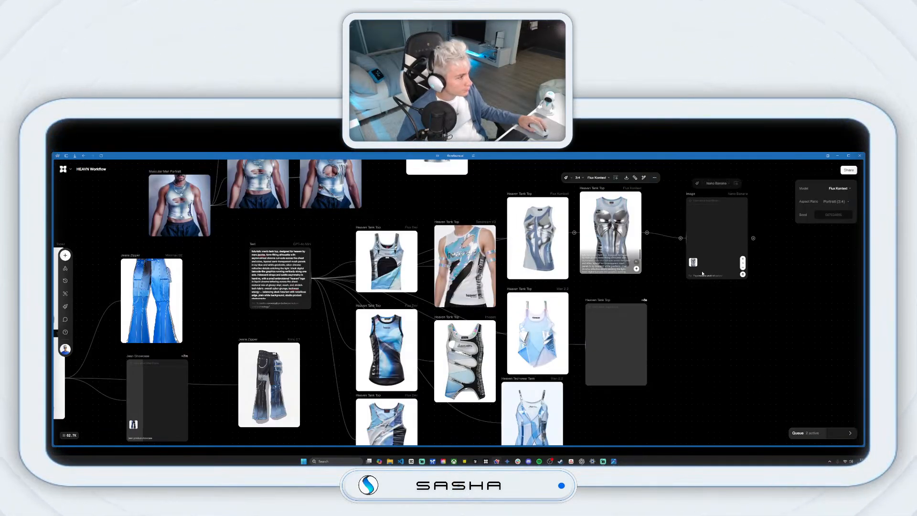
Examine the newly generated Flux Kontext tank top worn by a model in full screen, then return to the canvas.
left_click_drag(645, 232, 702, 337)
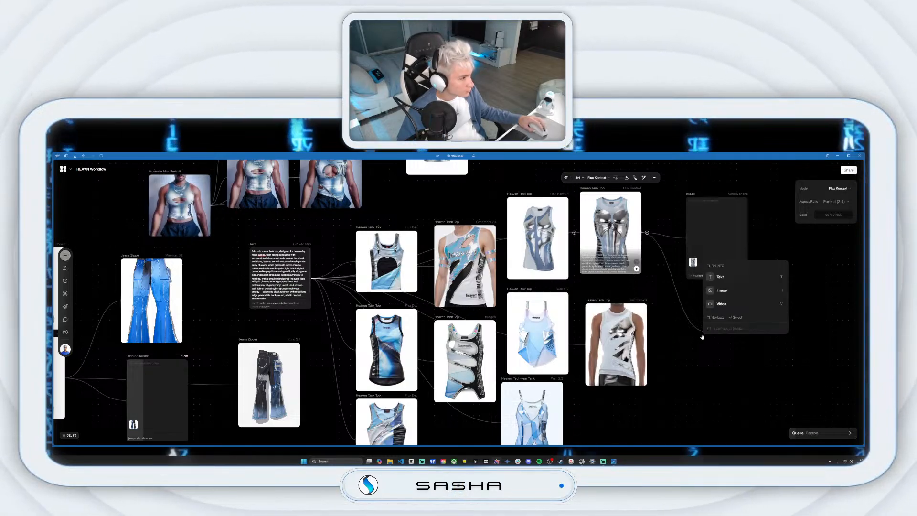
left_click(684, 376)
left_click(633, 343)
mouse_move(645, 313)
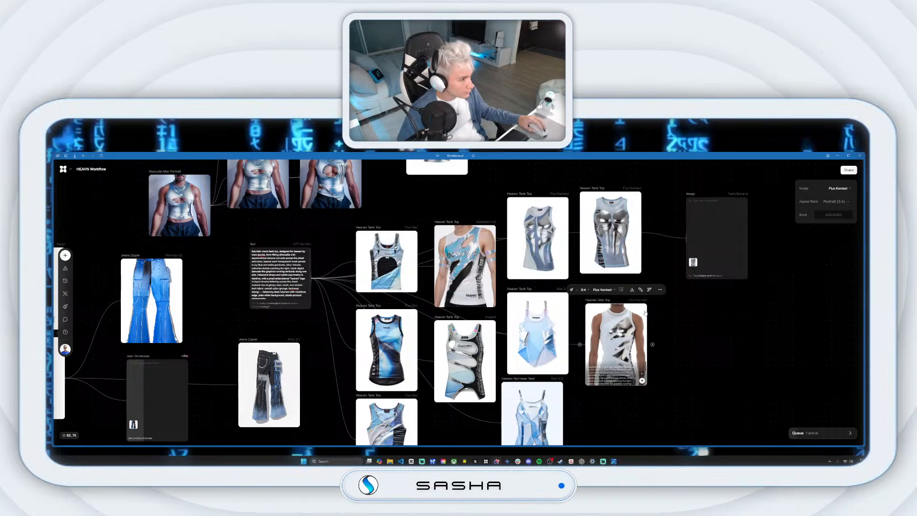
left_click(660, 290)
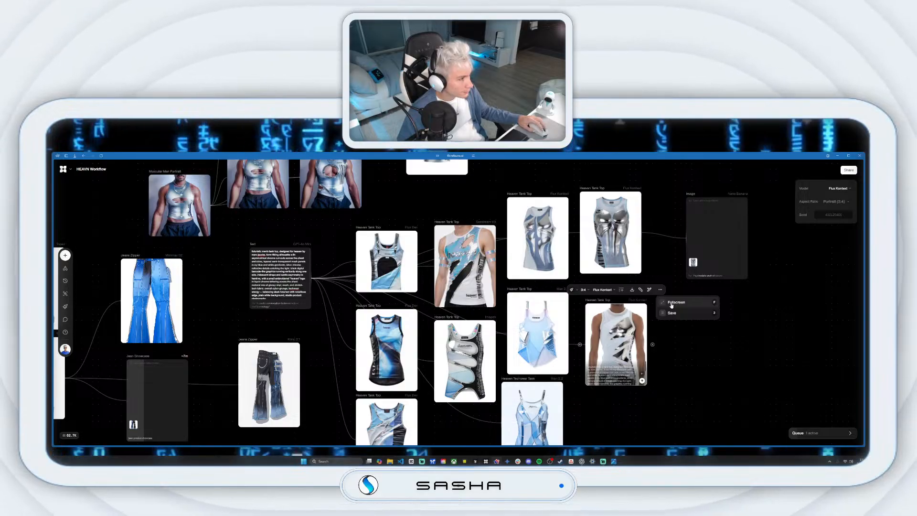
left_click(675, 304)
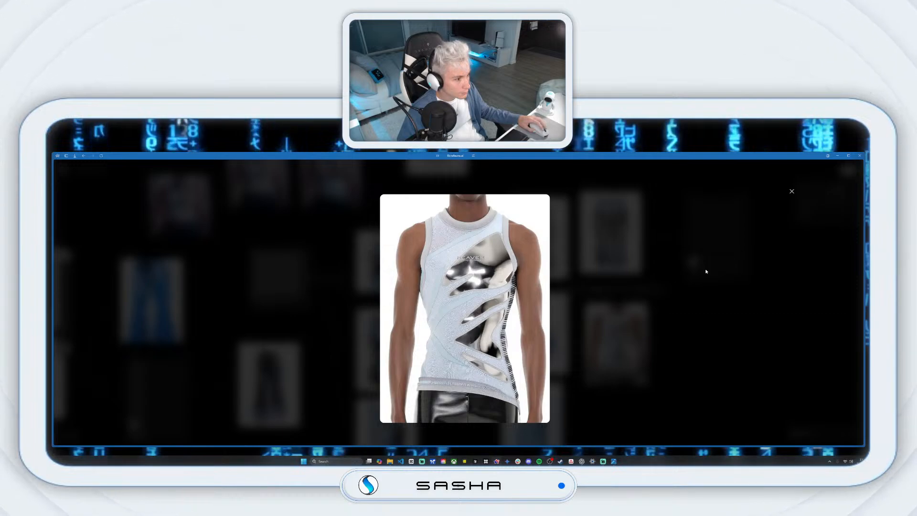
left_click(791, 192)
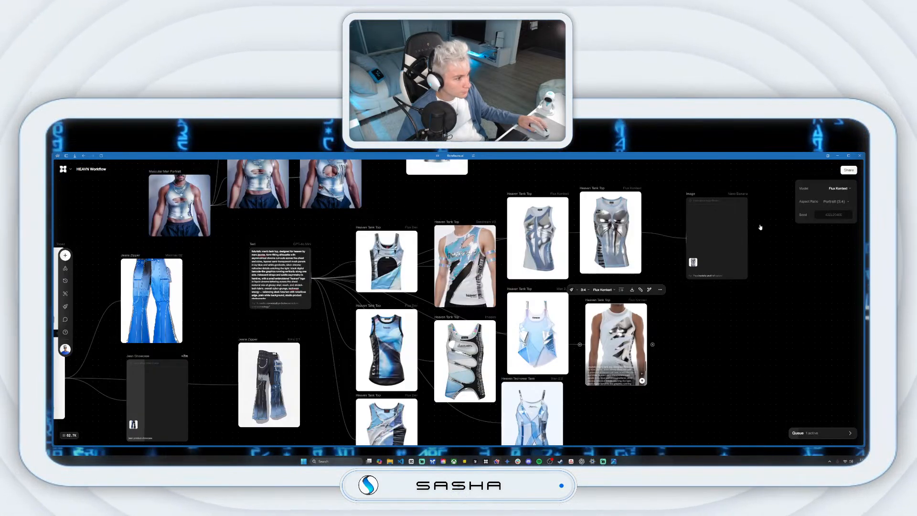
Duplicate the model-worn Flux Kontext tank top node, place the copy directly below the original, and regenerate it.
right_click(631, 330)
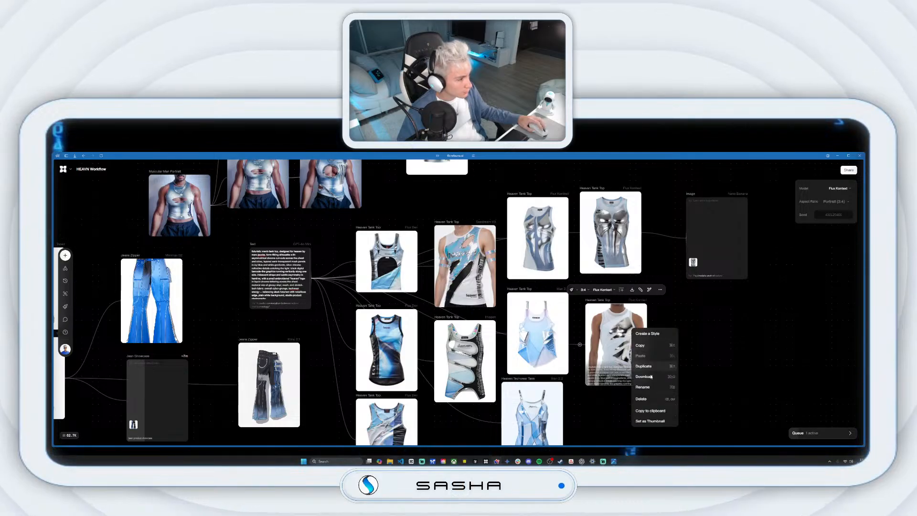
left_click(643, 365)
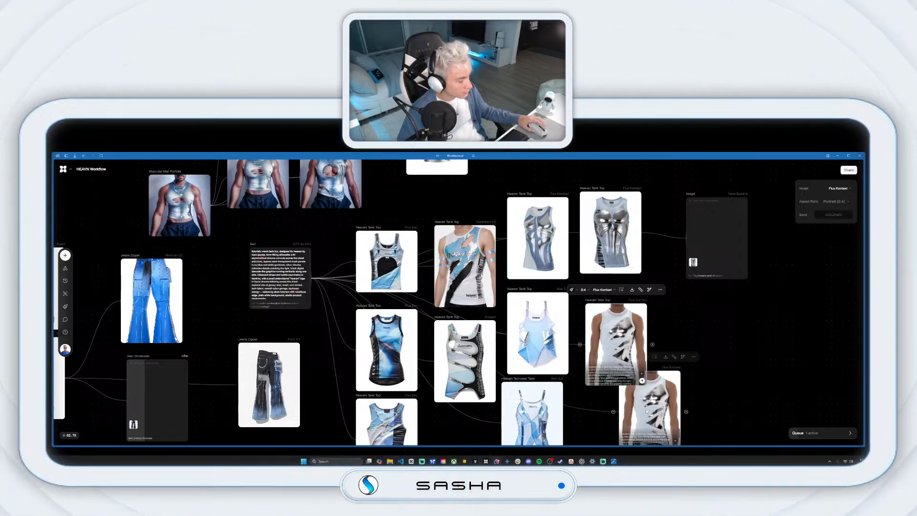
scroll(664, 363, "down", 3)
left_click_drag(658, 359, 625, 381)
left_click(654, 405)
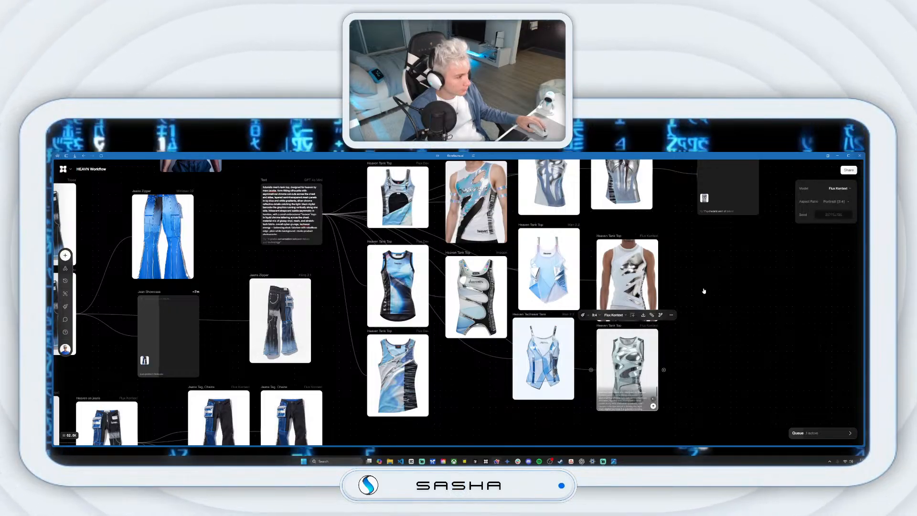
Branch a new image node from the model-worn Flux Kontext tank top and set its model to Topaz.
left_click_drag(663, 280, 706, 288)
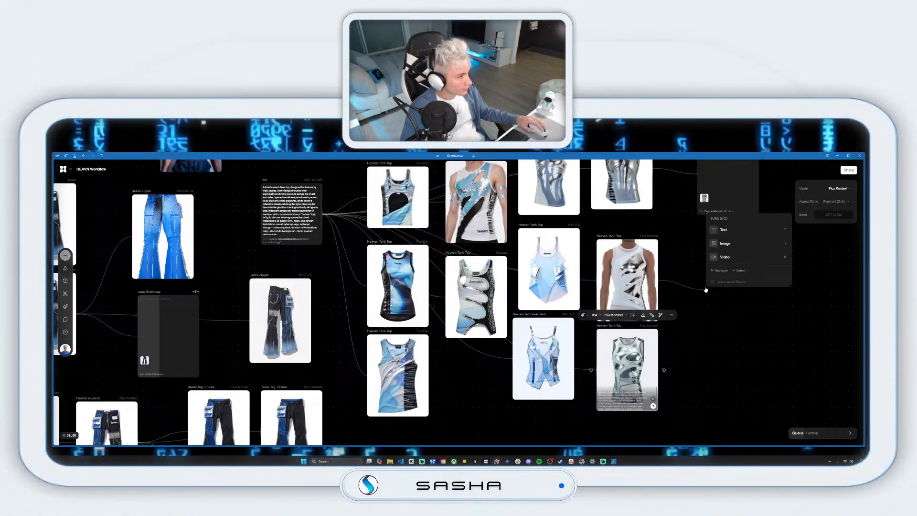
left_click(736, 244)
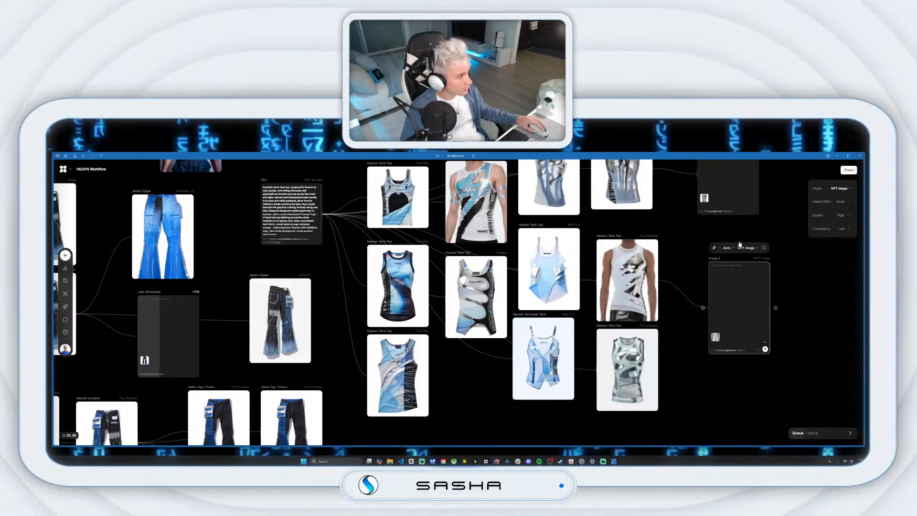
left_click(746, 248)
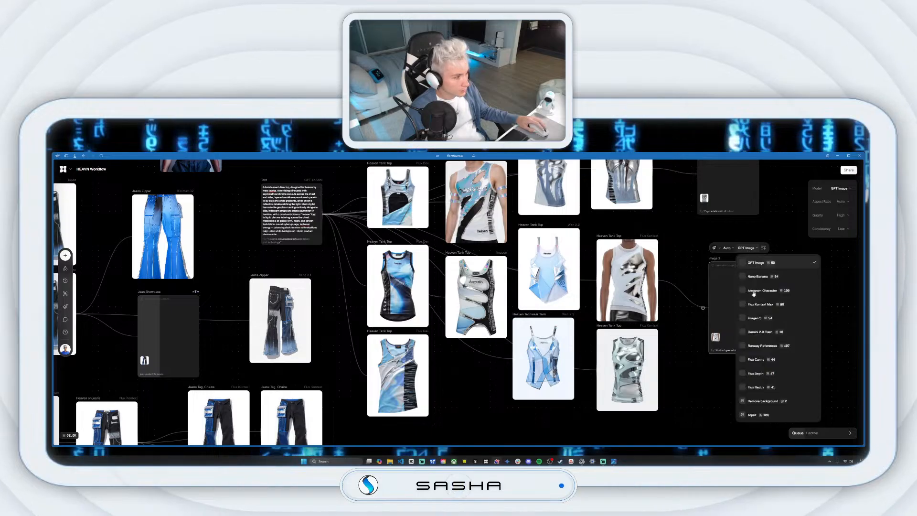
left_click(764, 415)
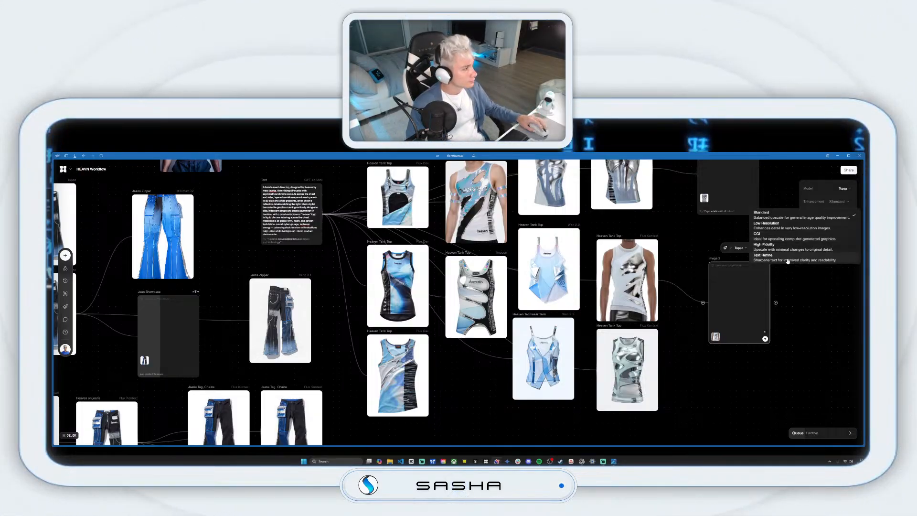
Upscale the tank top with Topaz using the Text Refine enhancement and check the result in full screen.
left_click(788, 260)
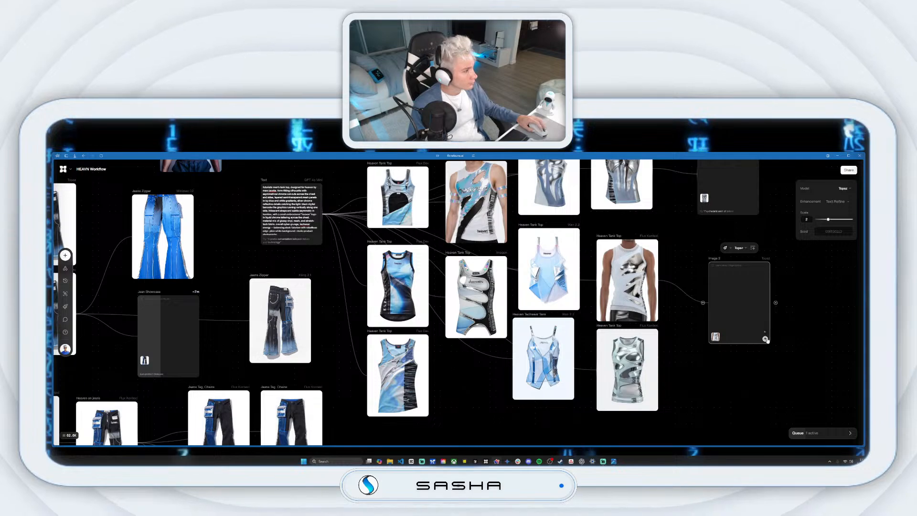
left_click_drag(702, 246, 693, 229)
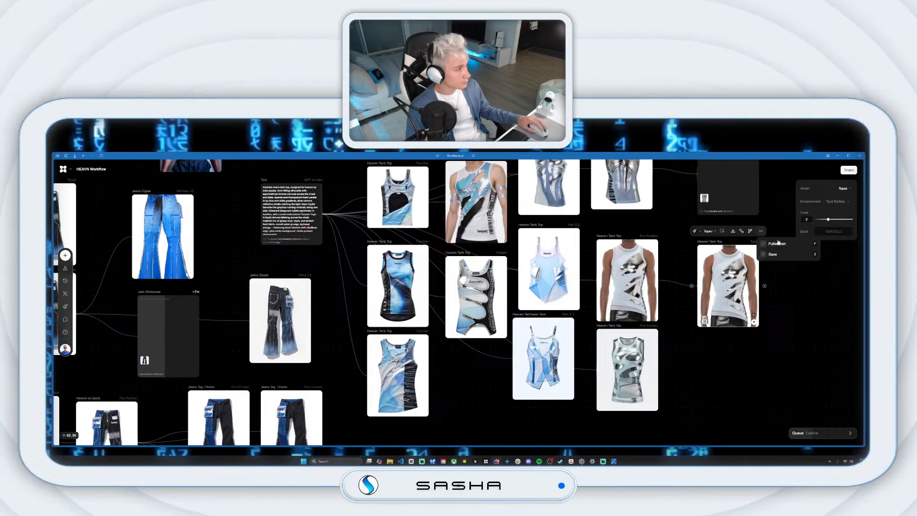
key("space")
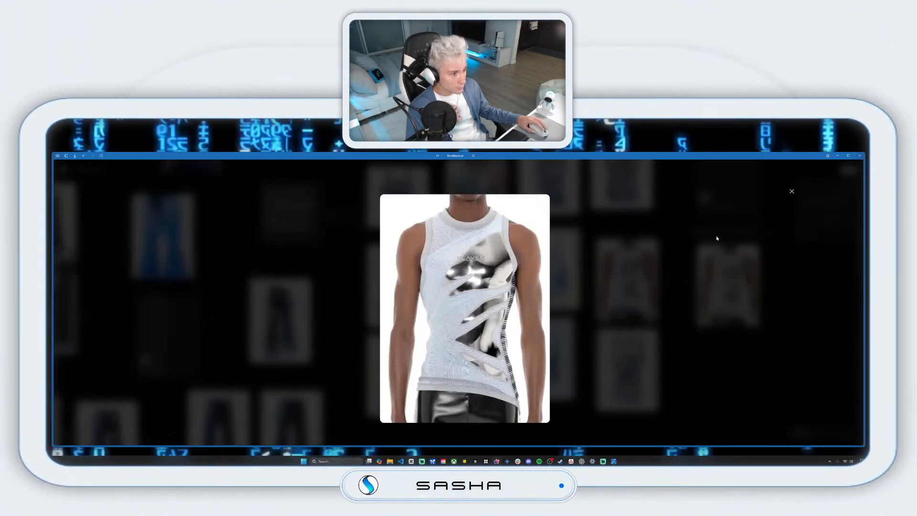
left_click(791, 191)
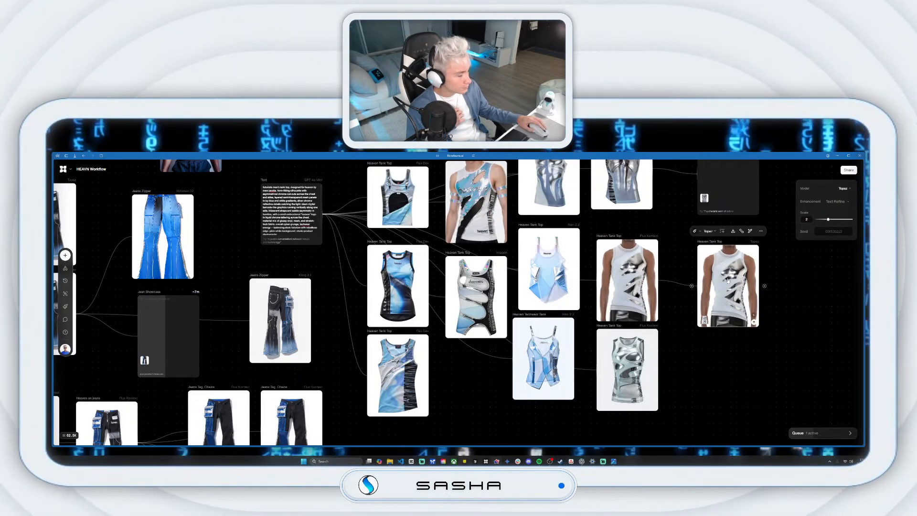
Branch a new image node from the Topaz-upscaled tank top and set its model to Nano Banana.
scroll(727, 280, "right", 4)
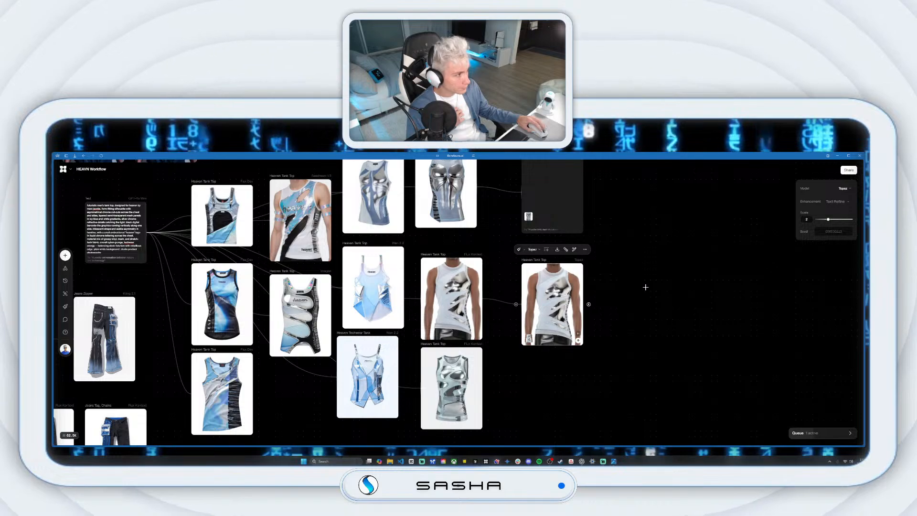
left_click_drag(589, 304, 656, 286)
left_click(684, 242)
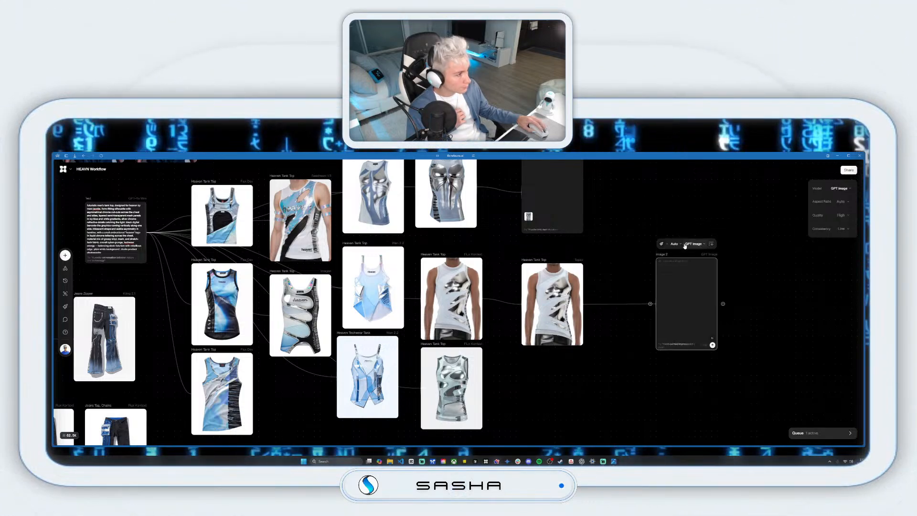
left_click(693, 243)
left_click(711, 274)
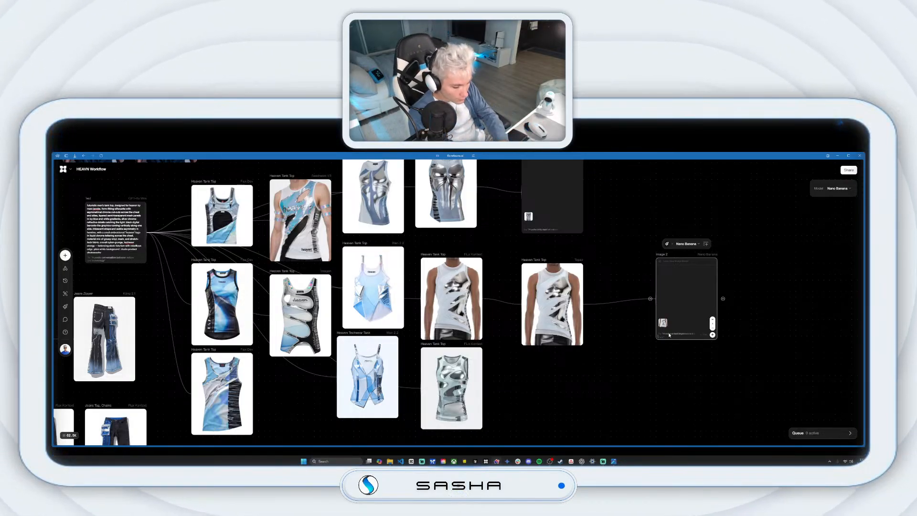
Generate four Nano Banana images with the prompt "turn the tank top into a more futuristic men's crop top following a similar style".
type("turn t")
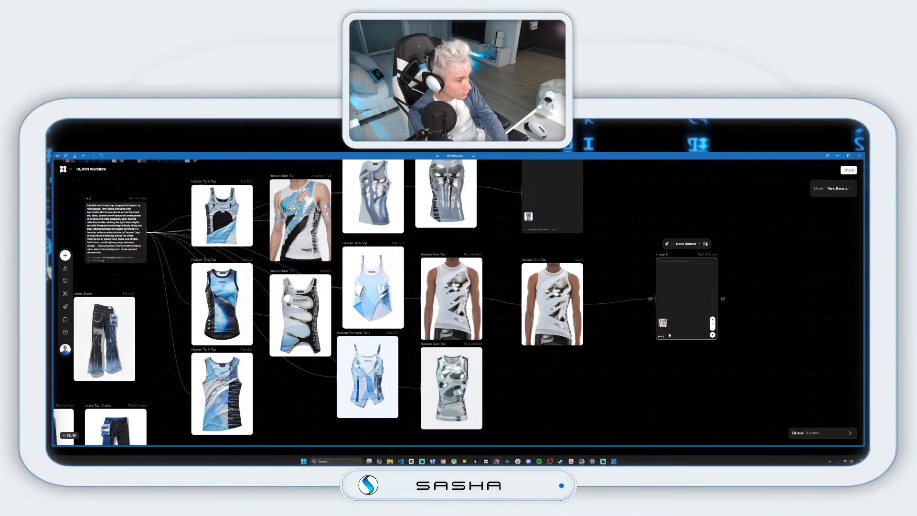
type("his into a f")
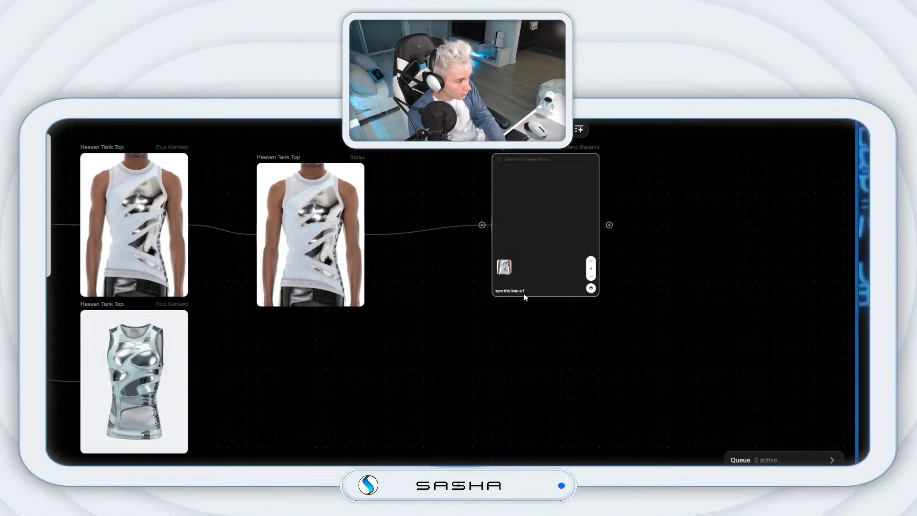
key("BackSpace")
key("BackSpace")
key("BackSpace")
key("BackSpace")
key("BackSpace")
key("BackSpace")
key("BackSpace")
key("BackSpace")
key("BackSpace")
key("BackSpace")
key("BackSpace")
key("BackSpace")
key("BackSpace")
key("BackSpace")
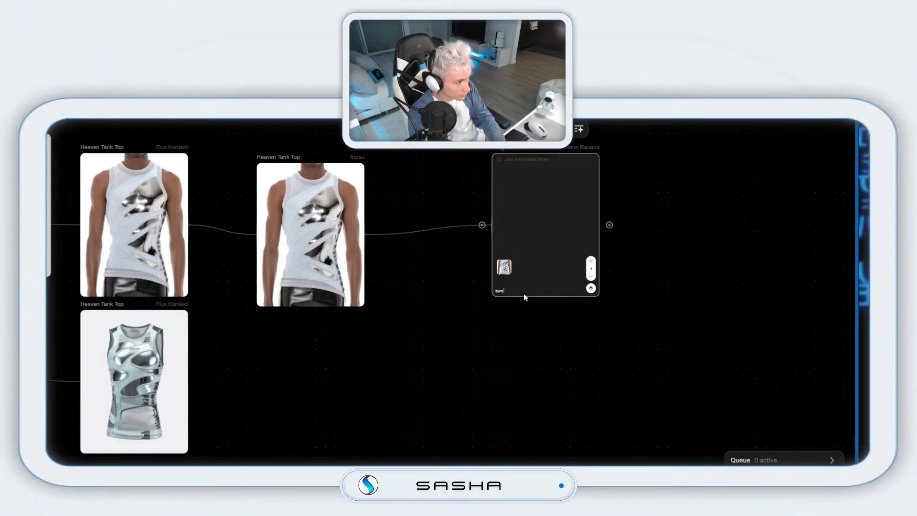
type("the tank")
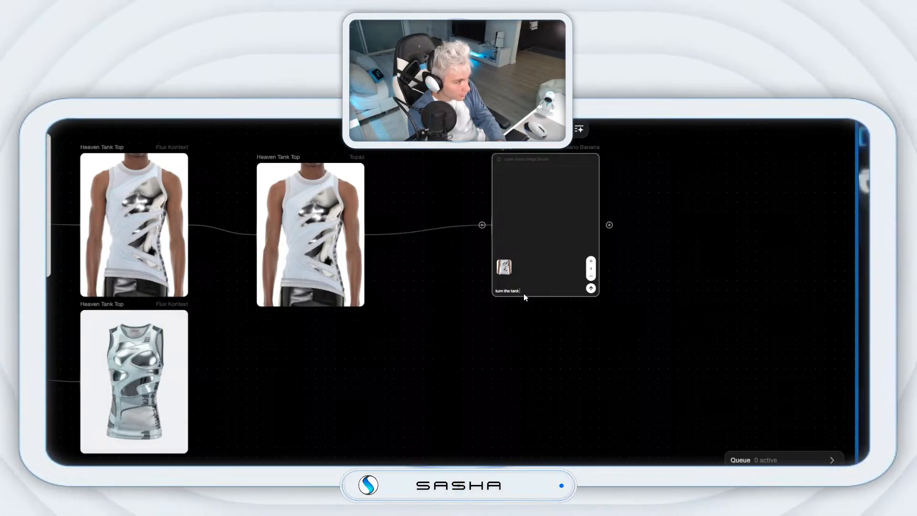
type(" top into a")
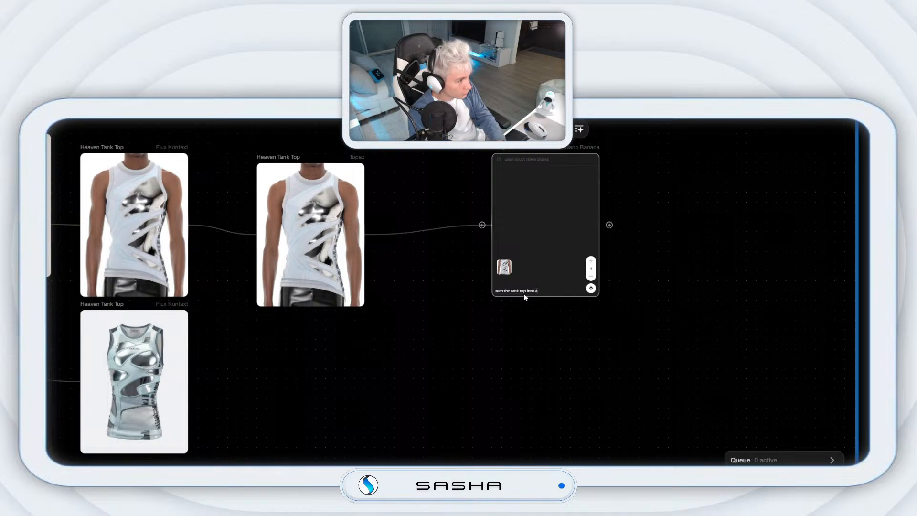
type(" more futuris")
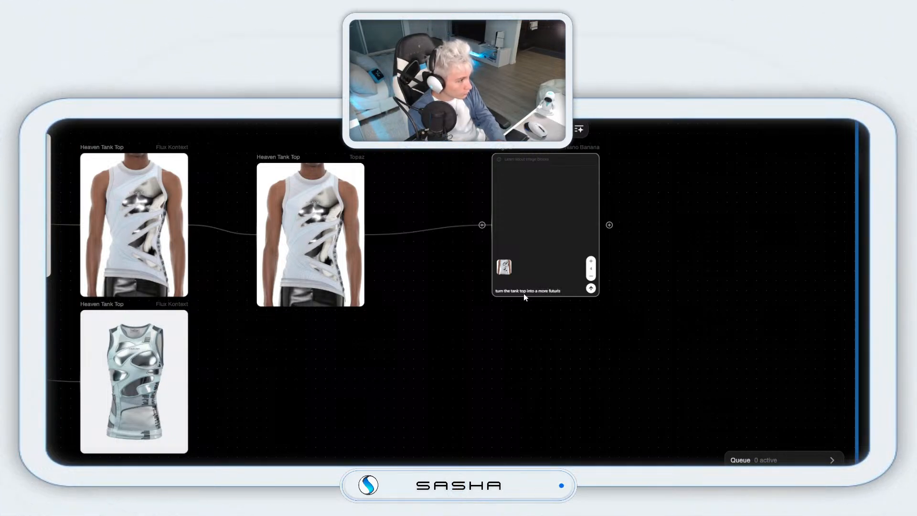
type("tic")
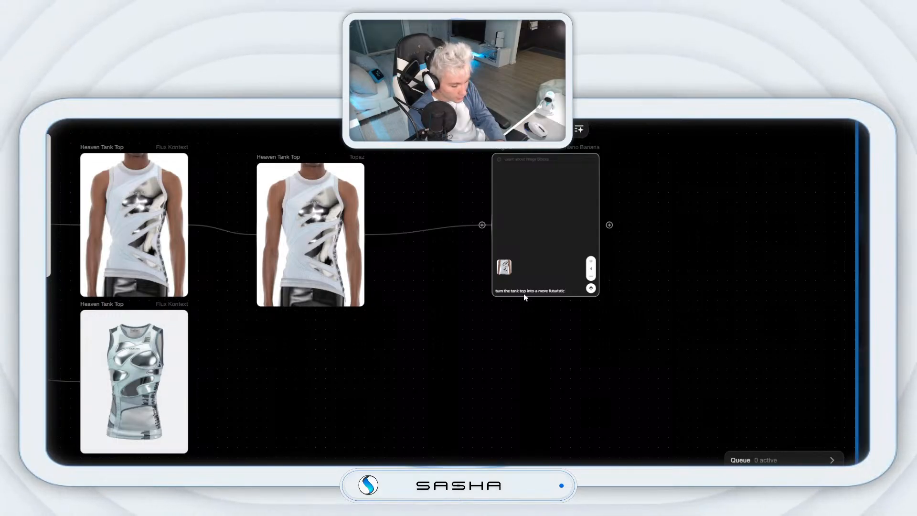
type(" c")
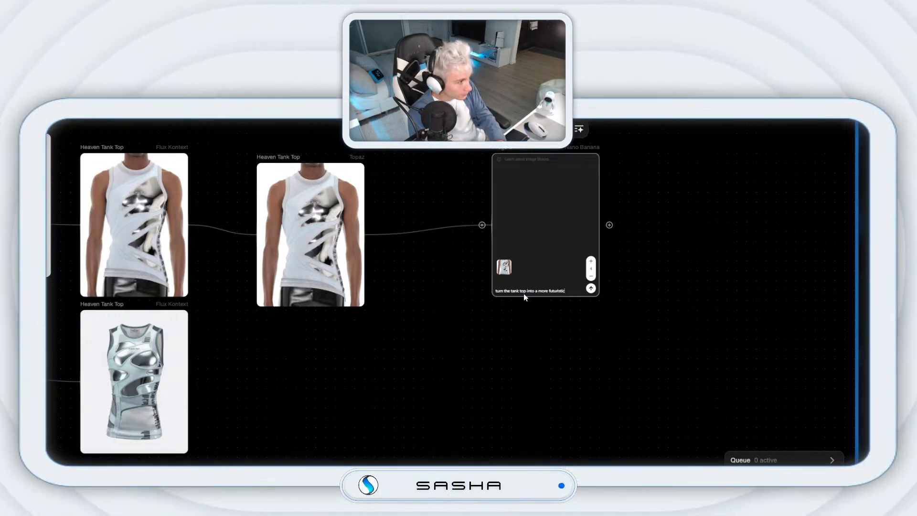
type(" men")
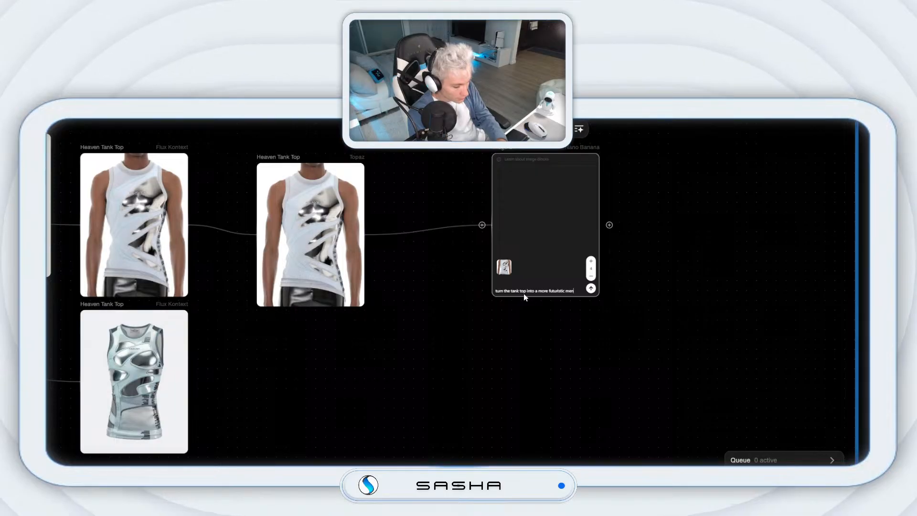
type("'s")
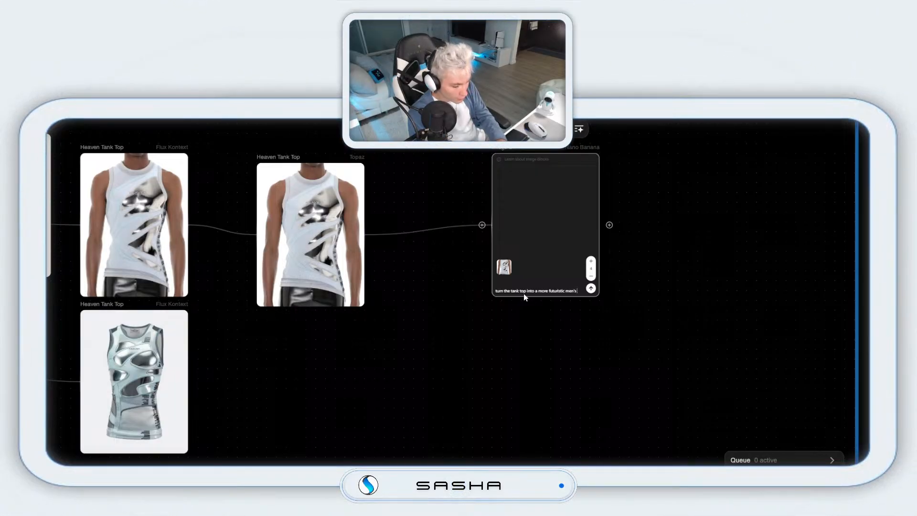
type(" crop top")
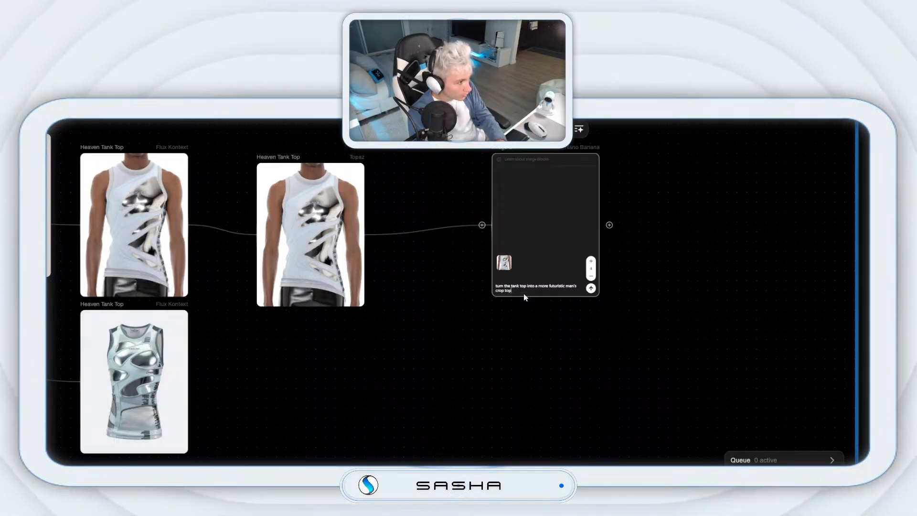
type(" following")
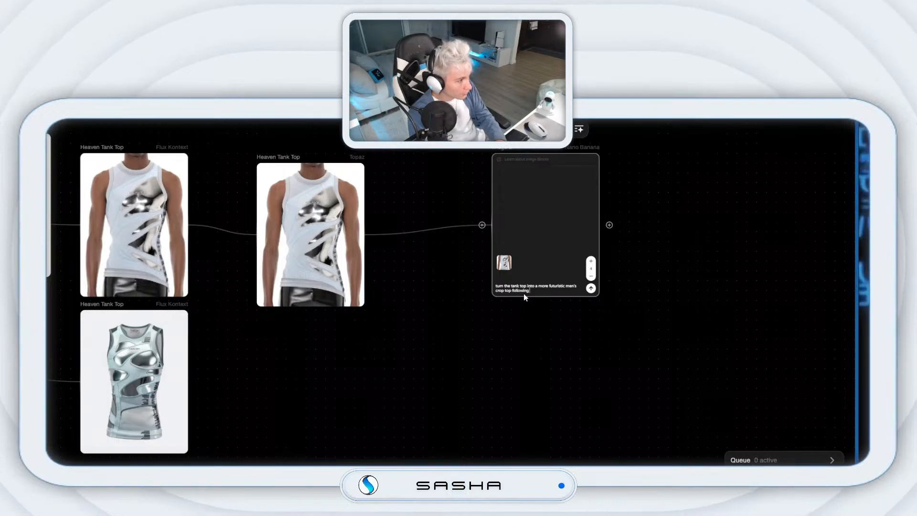
type(" a simila")
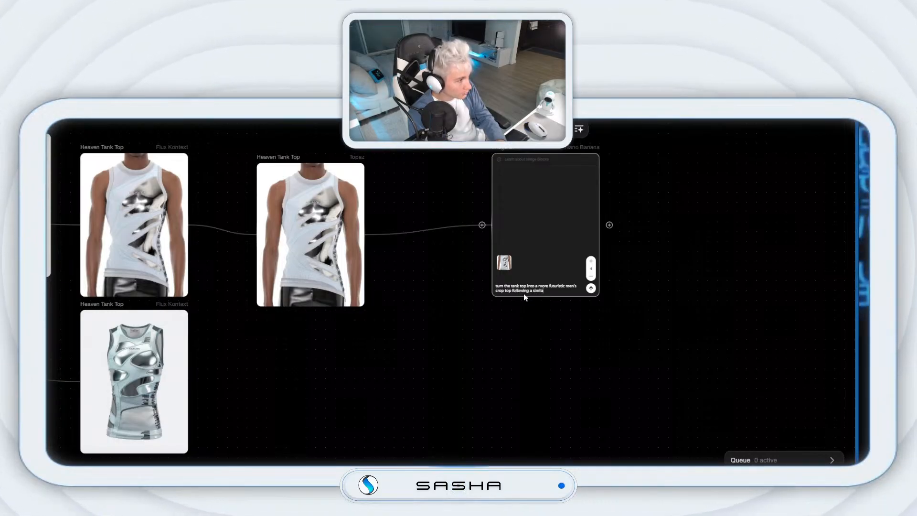
type("r st")
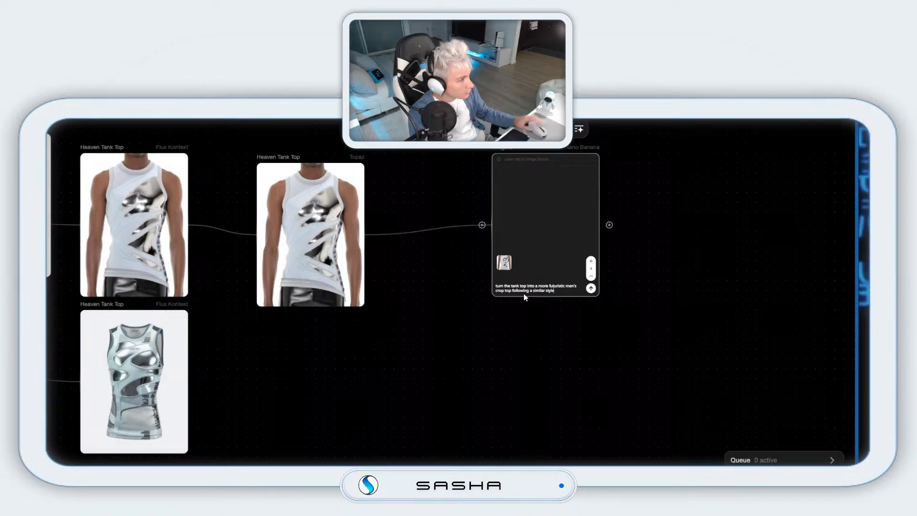
type("yle")
left_click(592, 289)
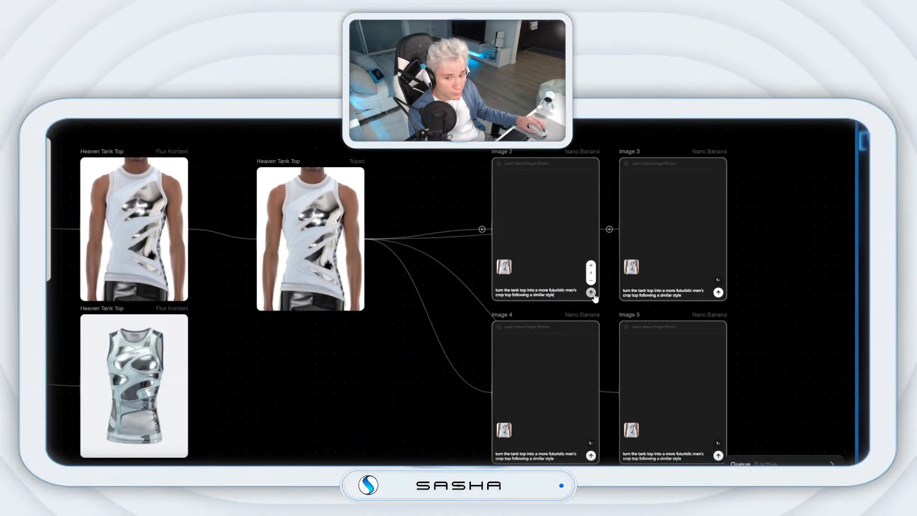
scroll(451, 291, "up", 5)
scroll(451, 291, "left", 3)
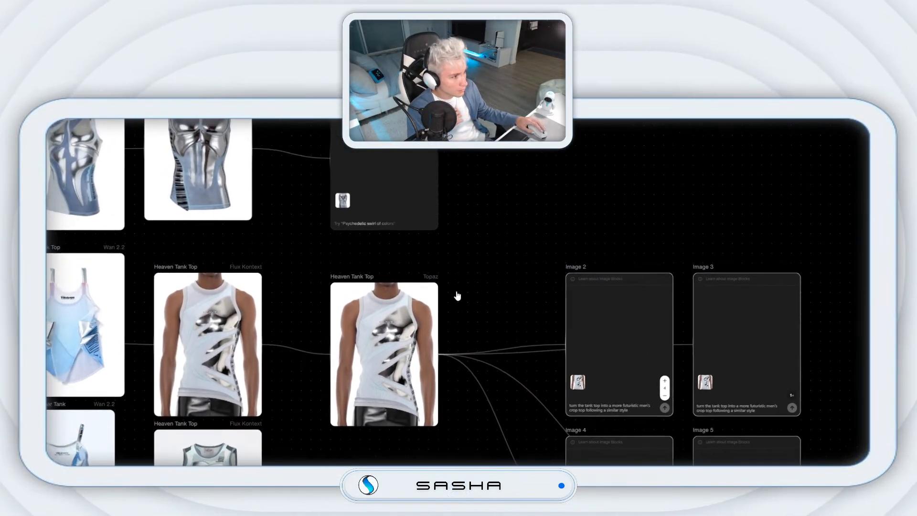
scroll(457, 296, "left", 15)
scroll(457, 295, "down", 3)
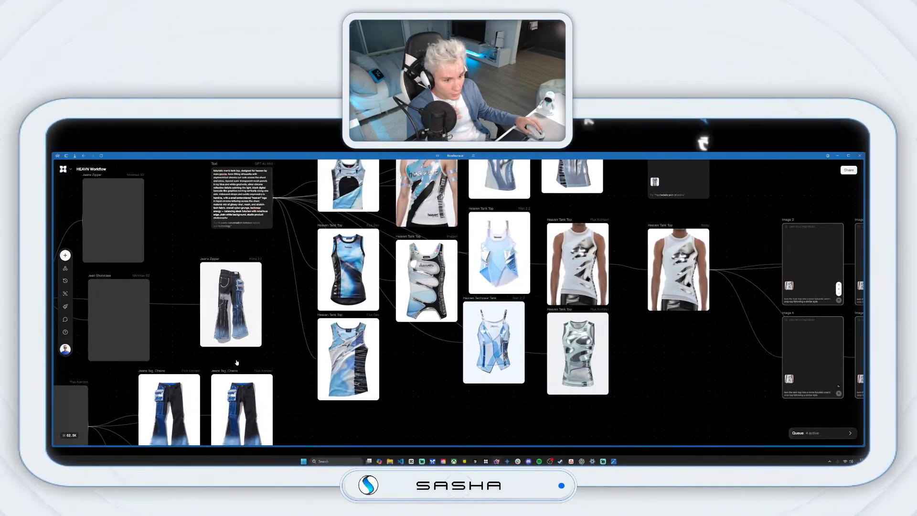
left_click_drag(360, 345, 455, 311)
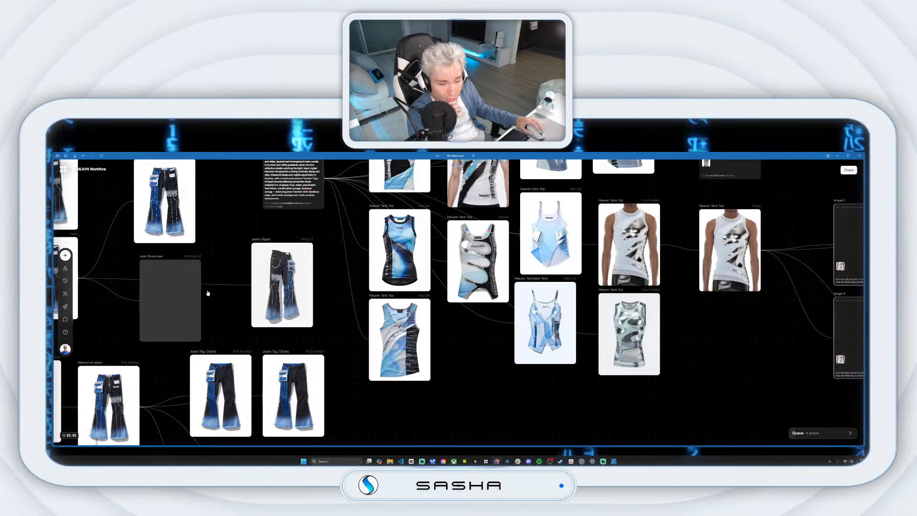
left_click_drag(229, 305, 267, 336)
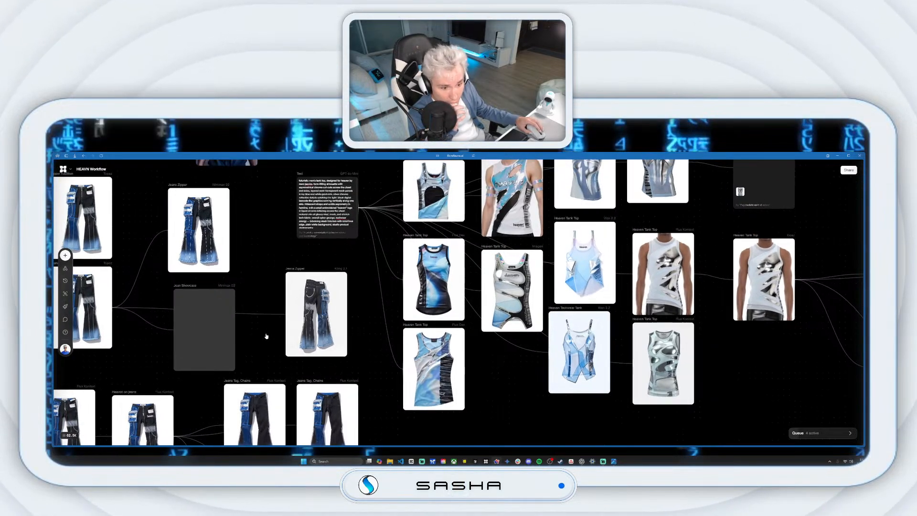
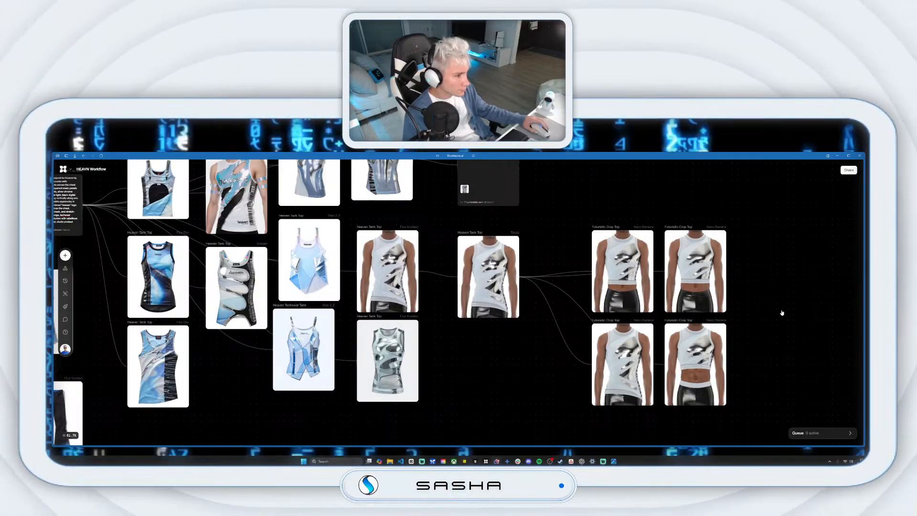
Regenerate the silver Flux Kontext tank top located directly below the model-worn one.
left_click_drag(570, 255, 543, 361)
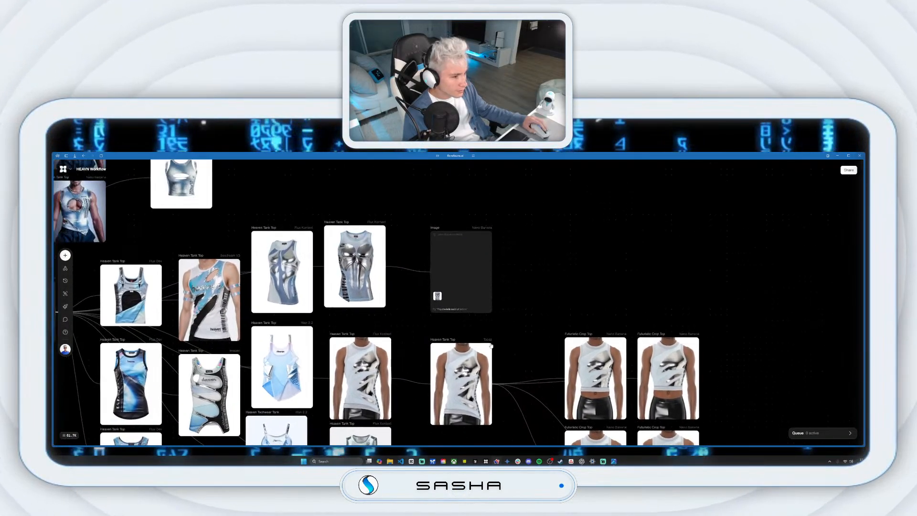
left_click_drag(471, 392, 488, 308)
left_click(404, 419)
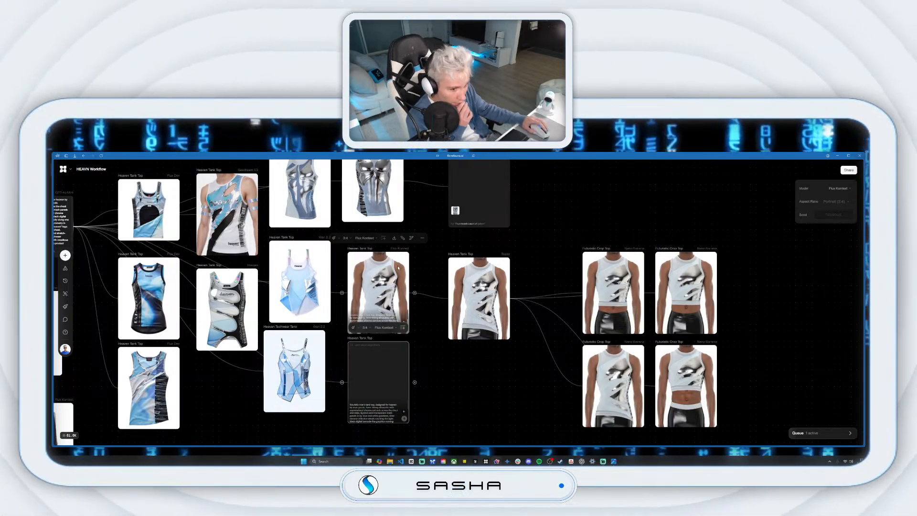
Switch to ChatGPT and ask it to "make it a crop mens tank top" in the futuristic tank top design chat.
left_click(580, 462)
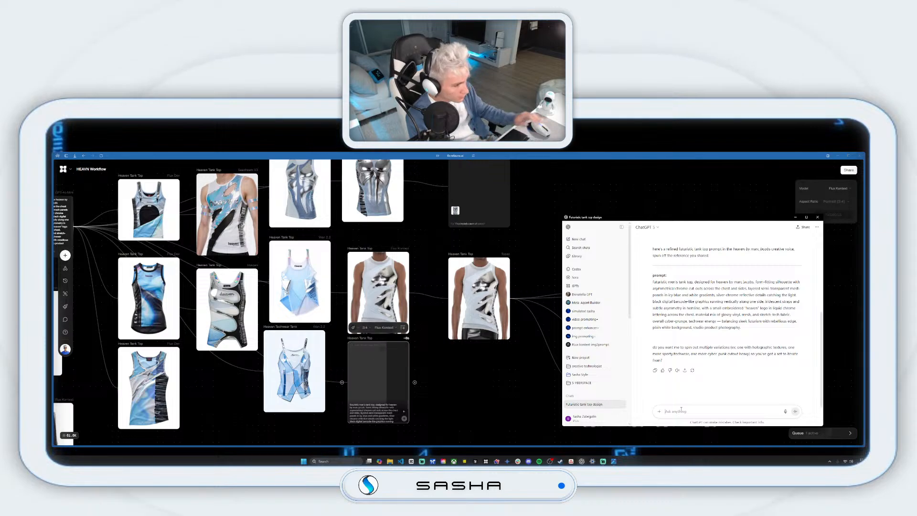
type("make ")
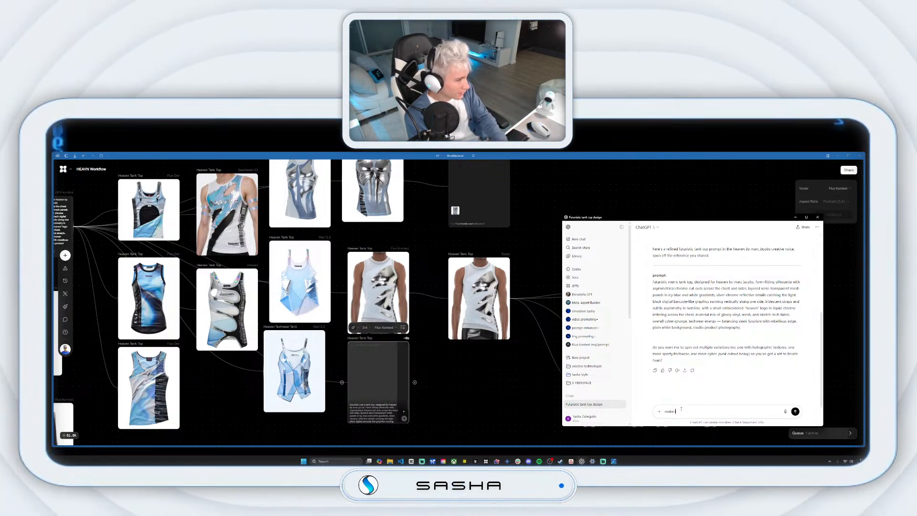
type("it a crop")
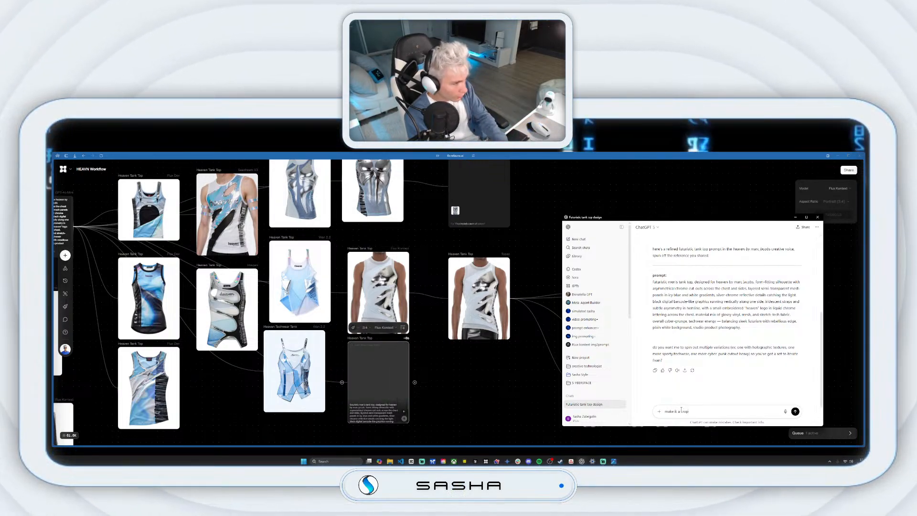
type(" tan")
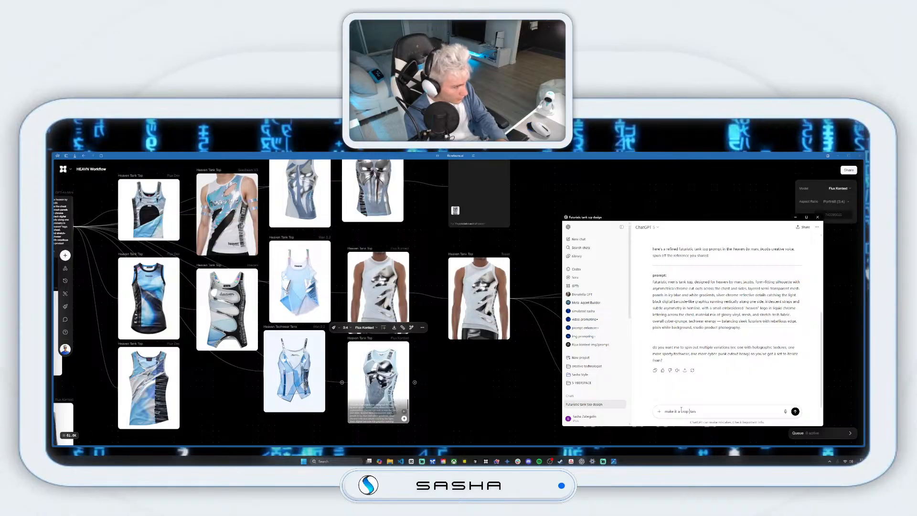
type("mens ")
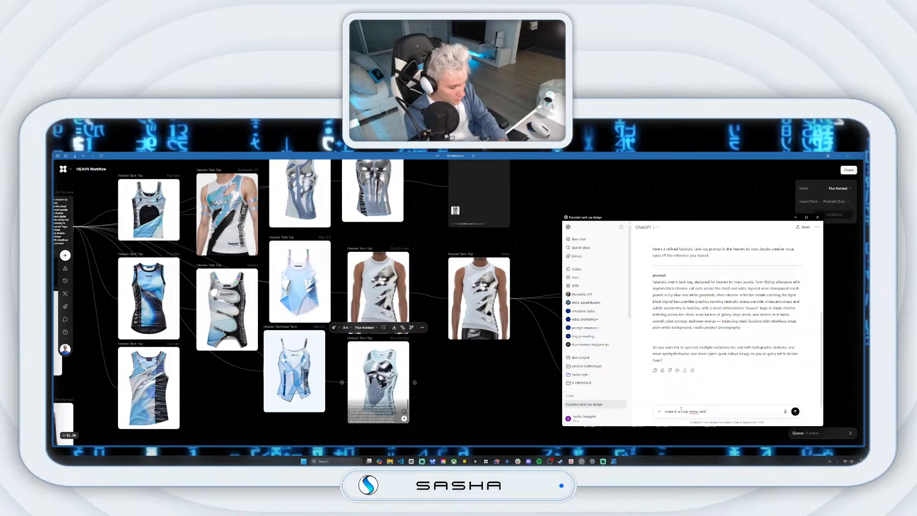
type("tank top")
key("Return")
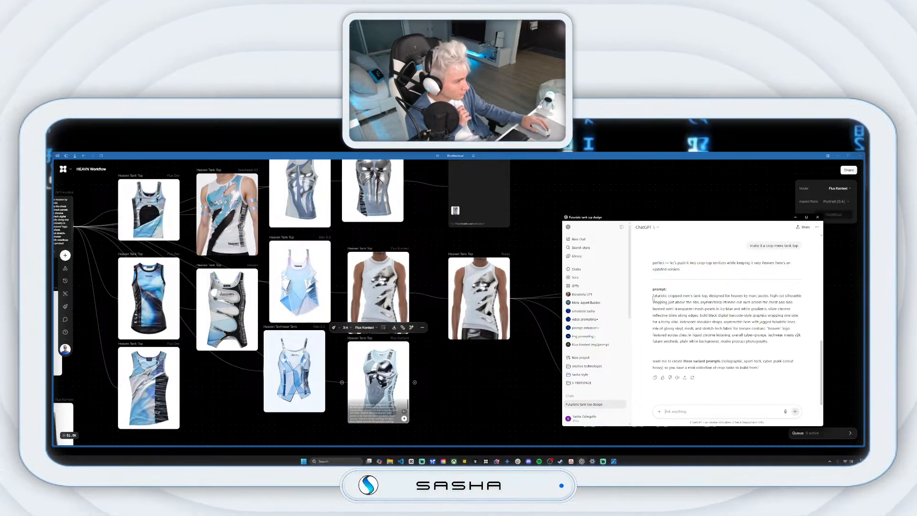
Copy the full cropped men's tank top prompt from ChatGPT's reply into the message box for editing.
left_click_drag(653, 296, 769, 342)
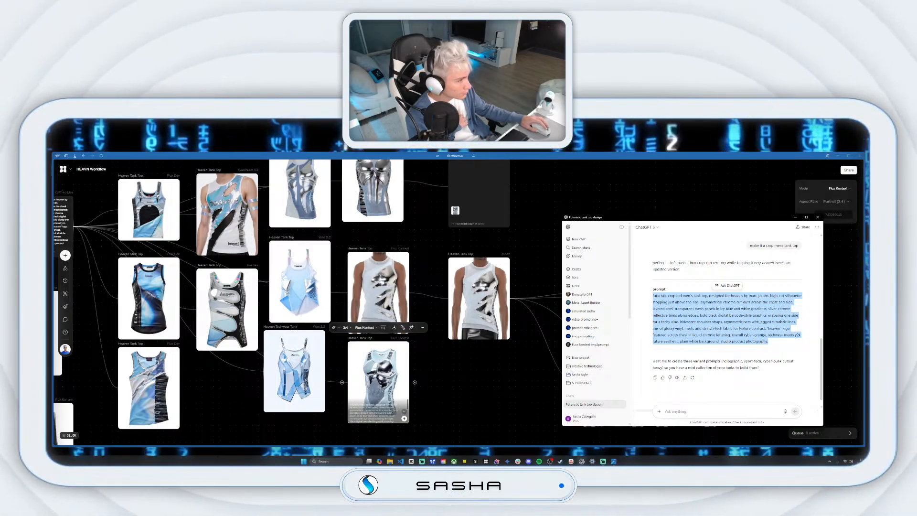
left_click(667, 411)
type("futuristic cropped men's tank top, designed for heaven by marc jacobs. high-cut silhouette stopping just above the ribs. asymmetrical chrome cut-outs across the chest and side. layered semi-transparent mesh panels in icy blue and white gradients. silver chrome reflective trims along edges. bold black digital barcode-style graphics wrapping one side for a techy vibe. iridescent shoulder straps. asymmetric hem with jagged futuristic lines. mix of glossy vinyl, mesh, and stretch-tech fabric for texture contrast. \"heaven\" logo featured across chest in liquid chrome lettering. overall cyber-grunge, techwear meets y2k future aesthetic. plain white background, studio product photography.")
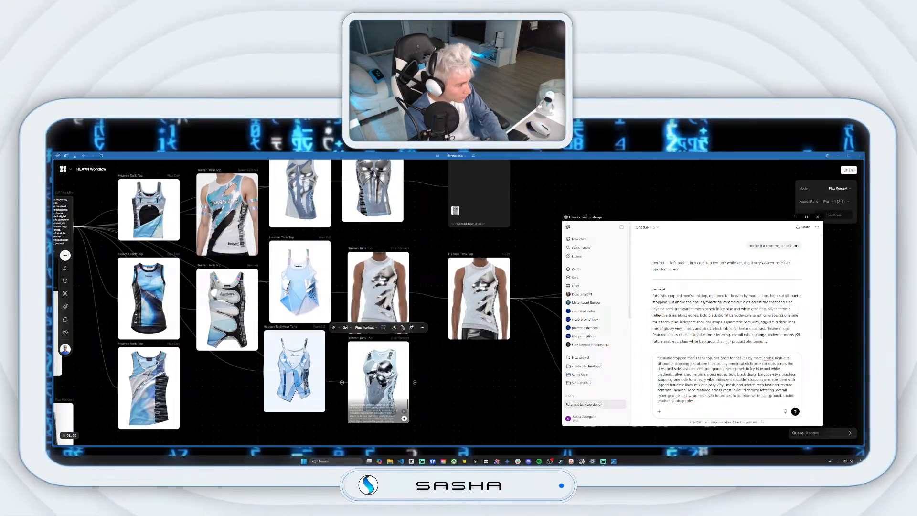
Edit the prompt draft to read "asymmetrical silver chrome cut-outs" and remove the phrase about iridescent shoulder straps.
type("lver")
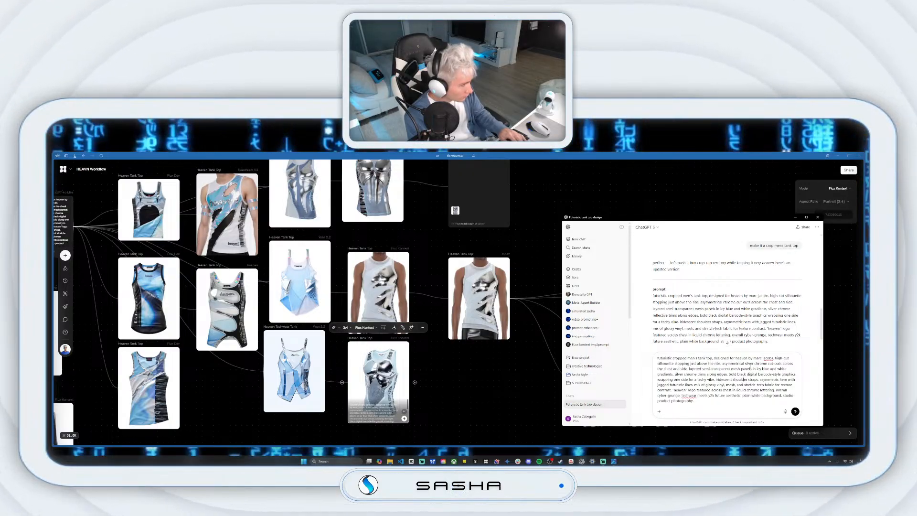
key("Right")
key("Right")
key("Right")
key("Right")
key("Right")
key("Right")
key("Right")
key("Right")
key("Right")
key("BackSpace")
key("BackSpace")
key("BackSpace")
key("BackSpace")
key("BackSpace")
key("BackSpace")
key("BackSpace")
key("BackSpace")
key("BackSpace")
key("BackSpace")
key("BackSpace")
key("BackSpace")
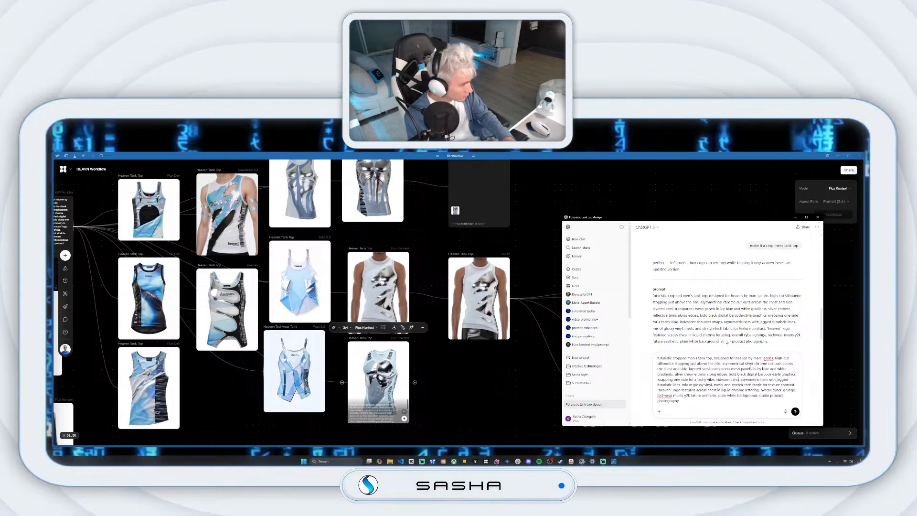
key("BackSpace")
key("BackSpace")
key("BackSpace")
key("BackSpace")
key("BackSpace")
key("BackSpace")
key("BackSpace")
key("BackSpace")
key("BackSpace")
key("BackSpace")
key("BackSpace")
key("BackSpace")
key("BackSpace")
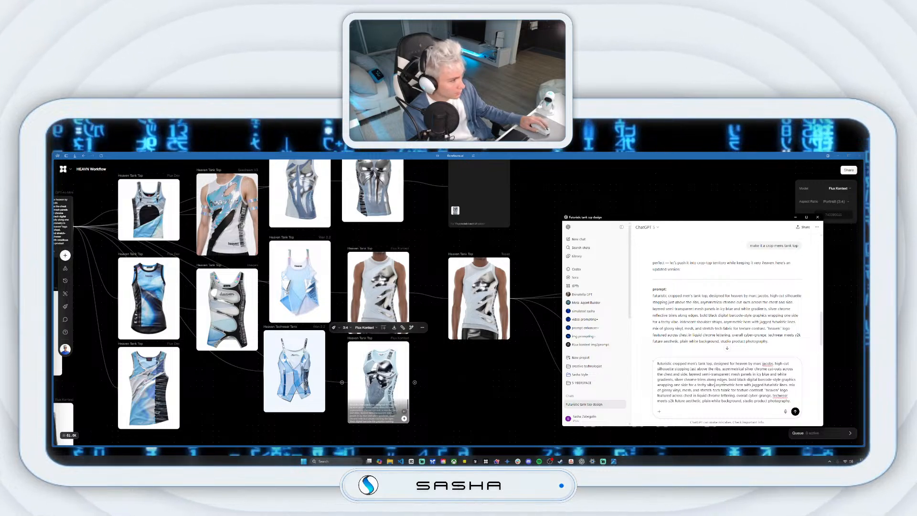
Copy the edited prompt and paste it into a new text node in empty space on the HEAVN Workflow canvas.
key("ctrl+a")
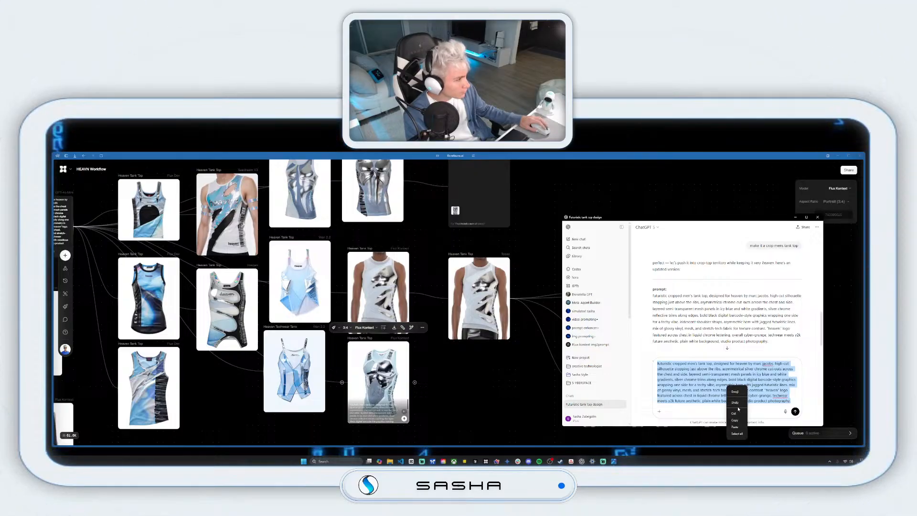
left_click(738, 420)
left_click(538, 389)
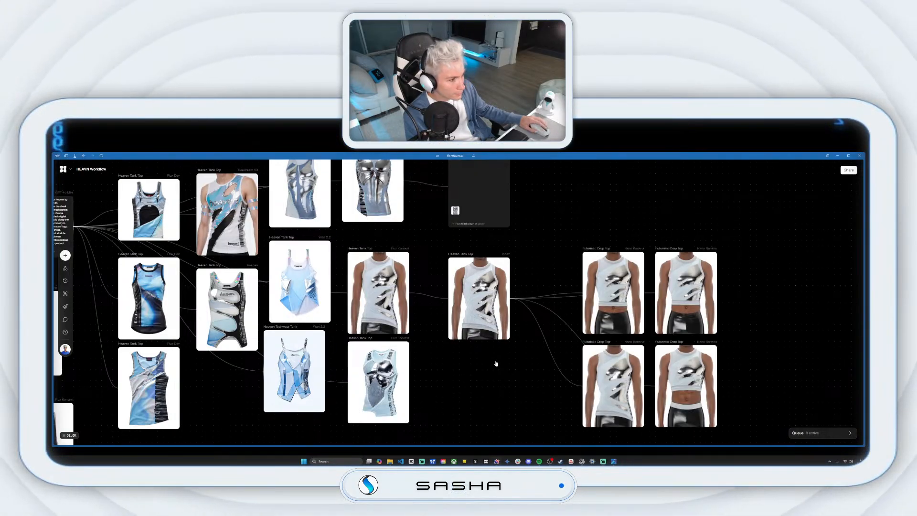
left_click_drag(497, 363, 476, 442)
left_click_drag(559, 256, 531, 288)
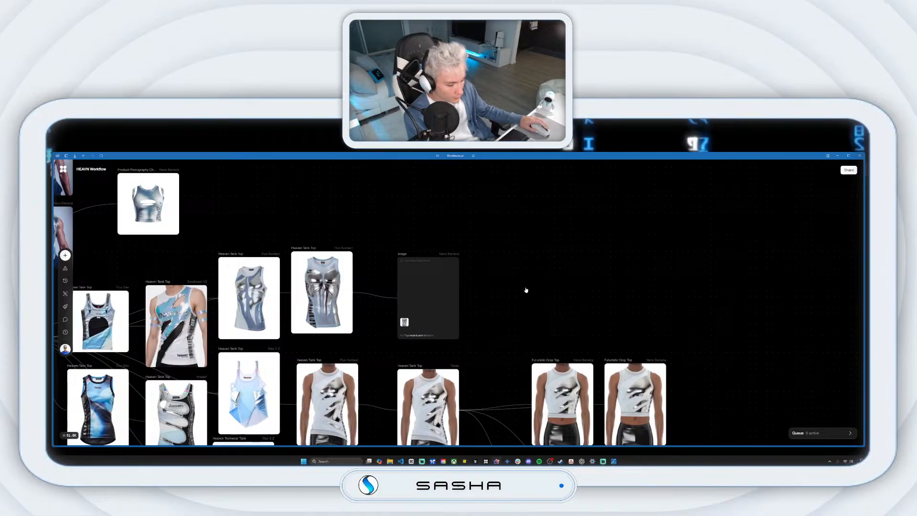
key("t")
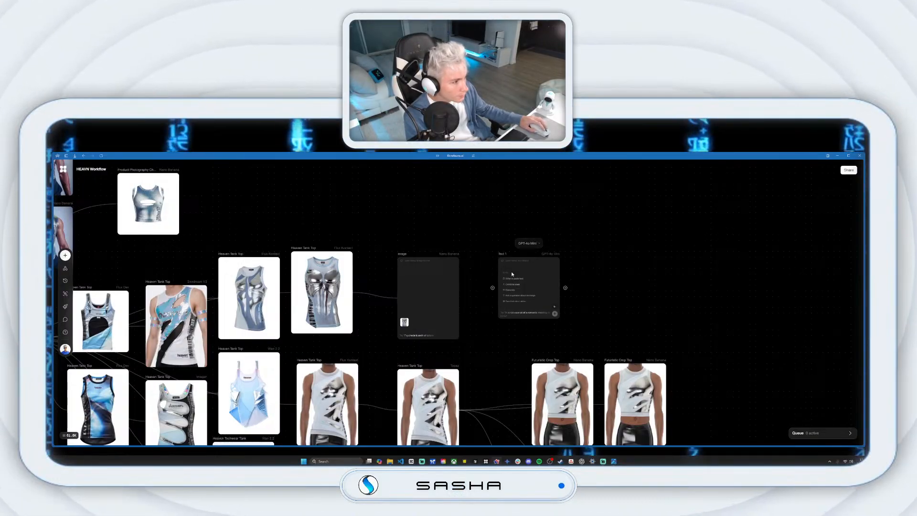
left_click(516, 275)
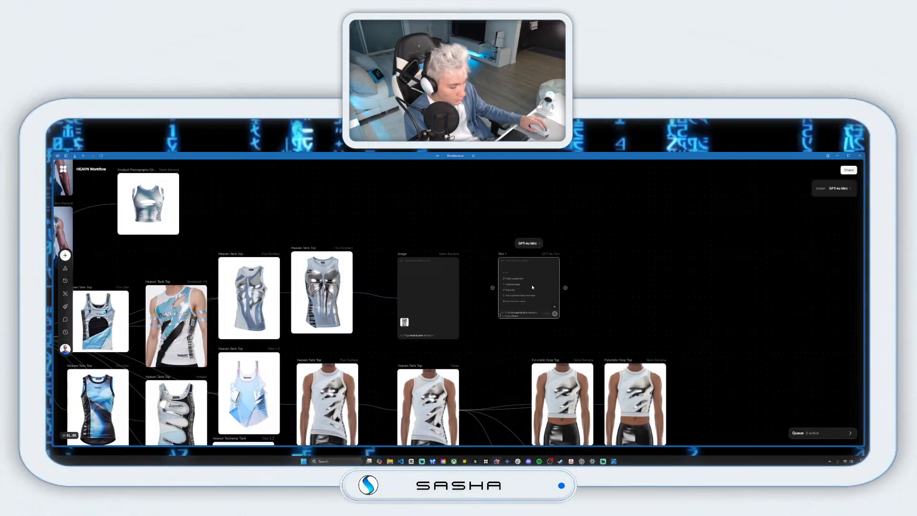
key("ctrl+v")
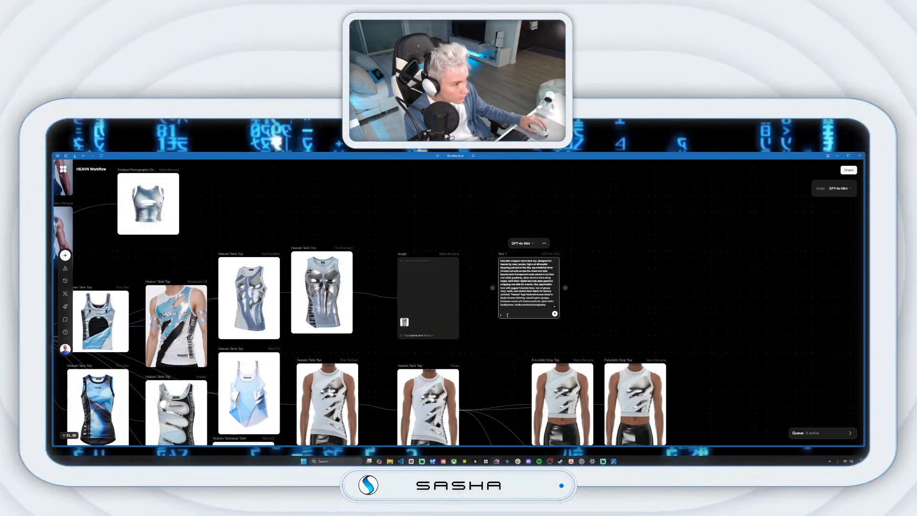
Enter "prompt" as the new text node's instruction and move the node up to free space around it.
type("promp")
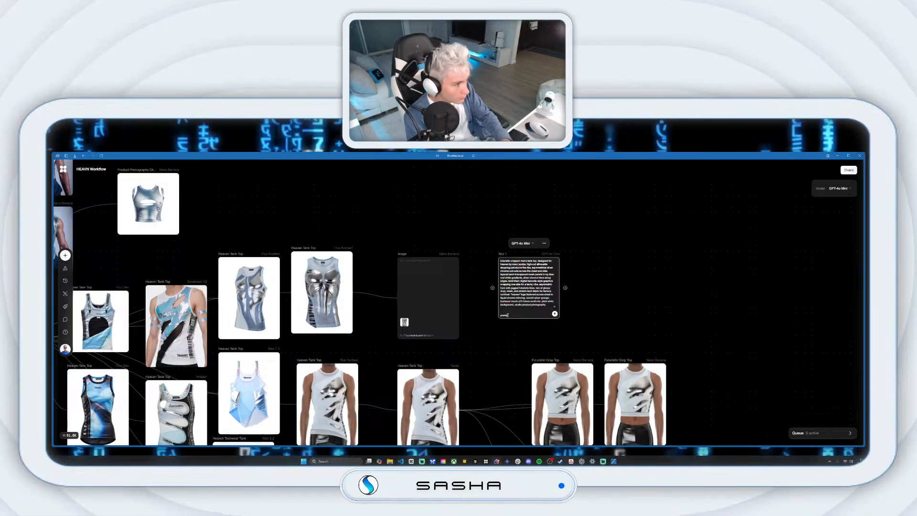
type("t")
left_click_drag(502, 256, 492, 201)
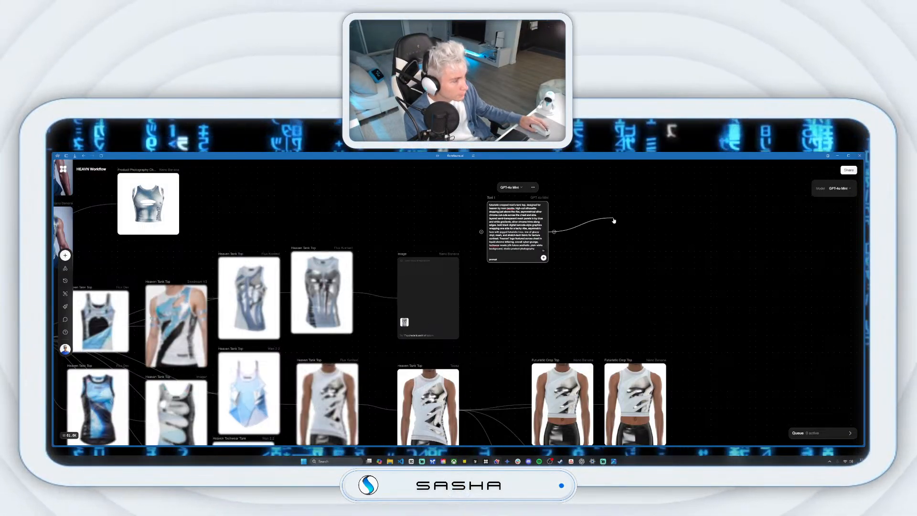
Branch an image node from the new text node and generate it with Flux Dev in the HEAVN style.
left_click_drag(554, 232, 614, 221)
left_click(635, 188)
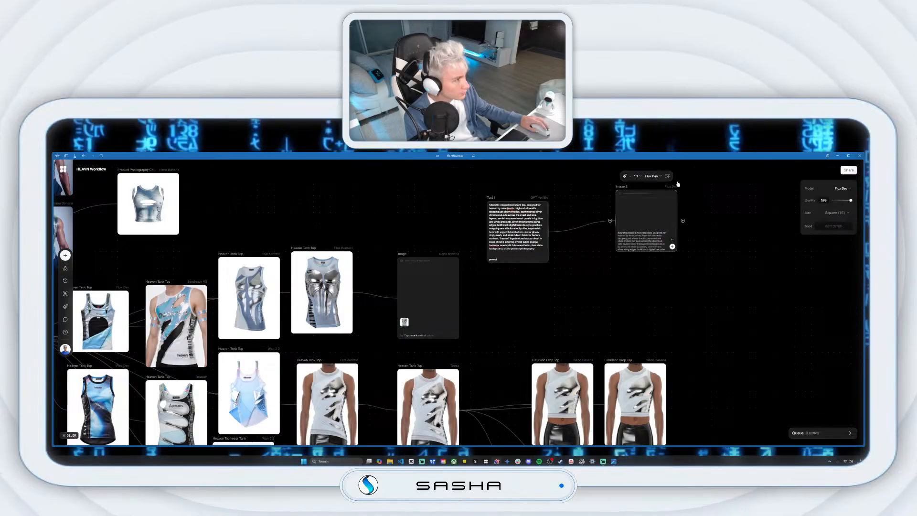
left_click(629, 176)
left_click(644, 213)
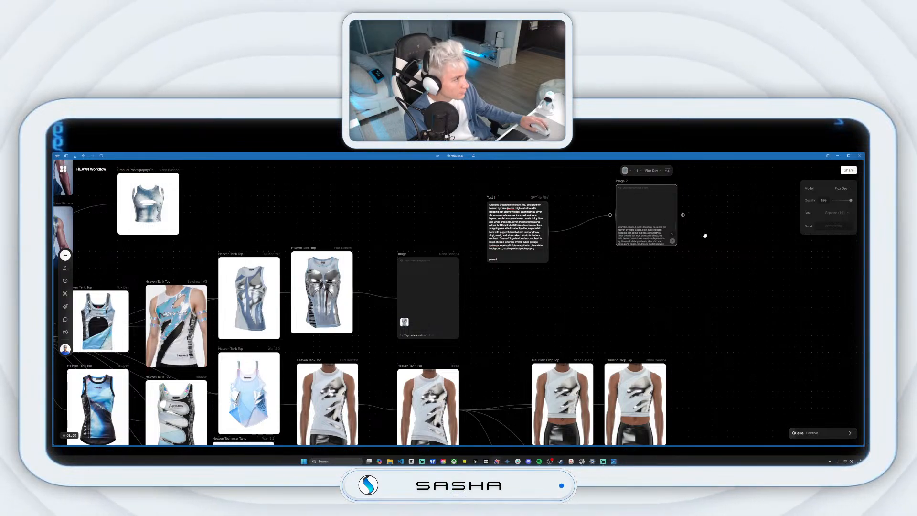
Branch a second image node from the text node and generate it with Flux Dev at 3:4 in the HEAVN style.
left_click_drag(549, 232, 621, 286)
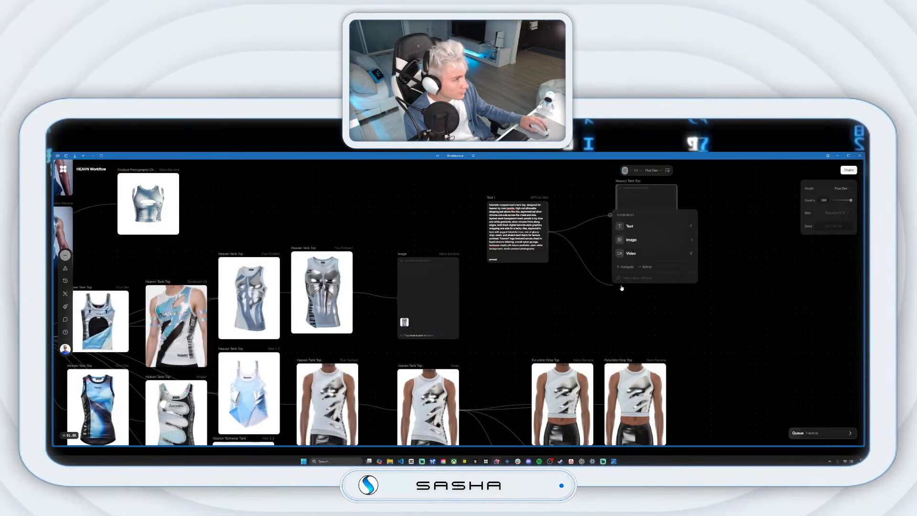
left_click(631, 238)
left_click(630, 243)
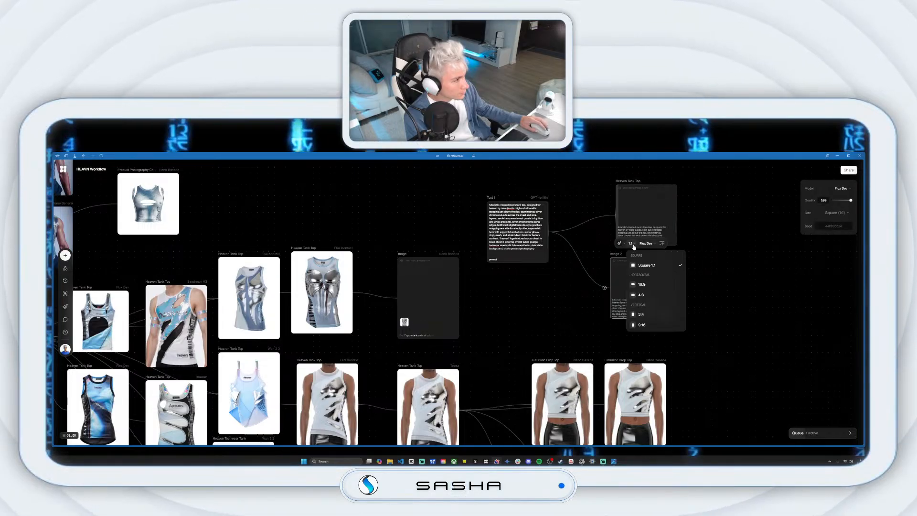
left_click(641, 314)
left_click(618, 243)
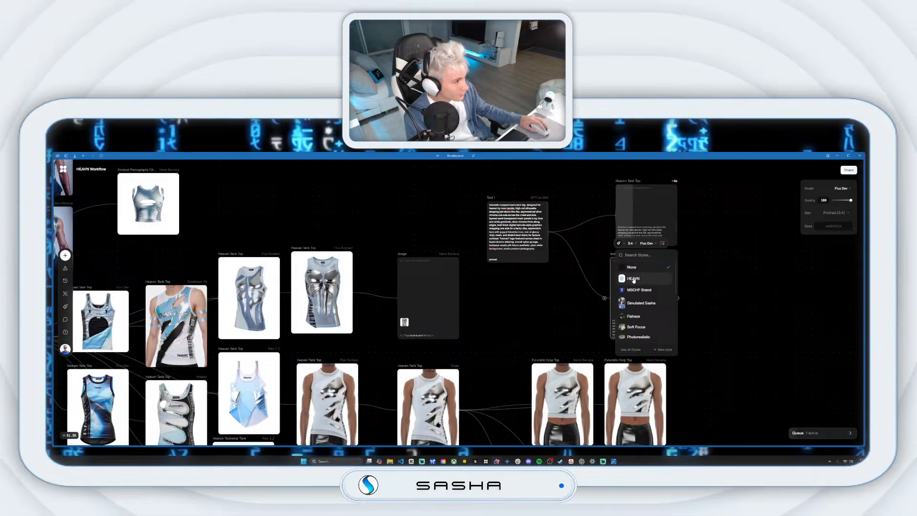
left_click(642, 278)
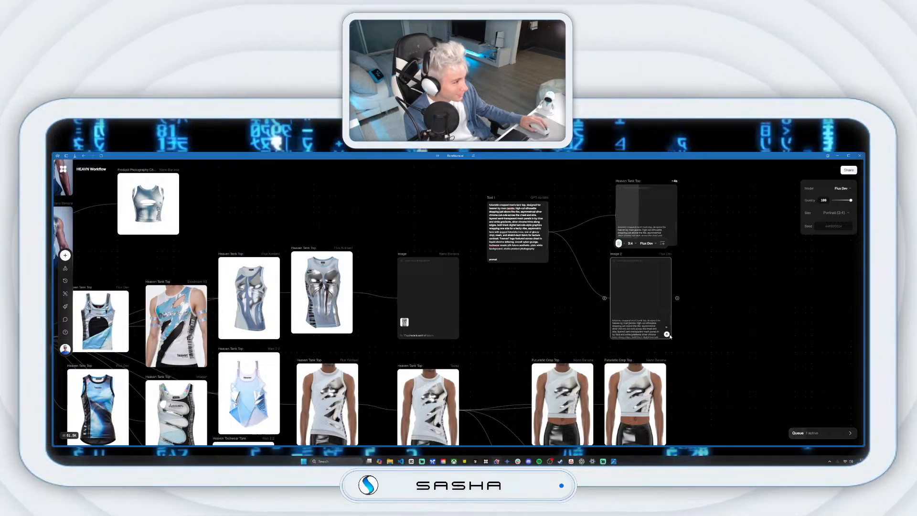
left_click(667, 335)
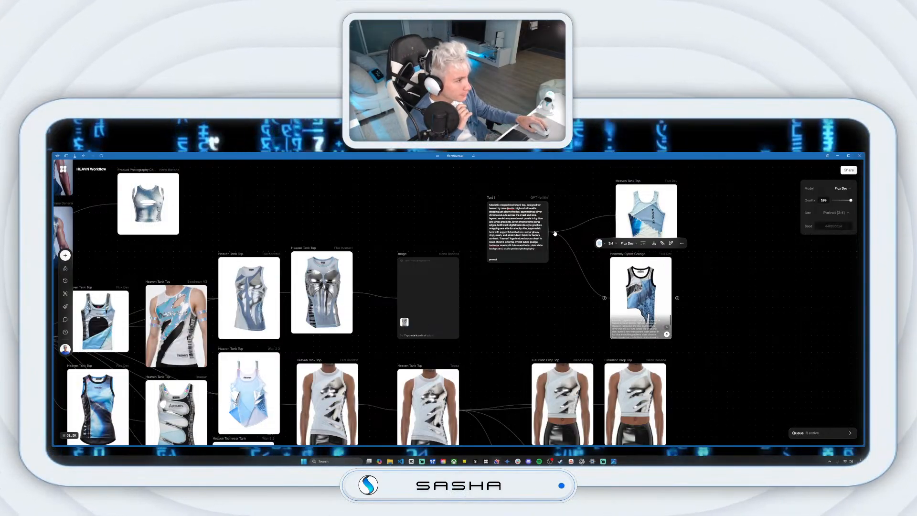
Branch a third image node from the text node and set its model to Nano Banana.
mouse_move(553, 231)
left_click_drag(553, 231, 725, 277)
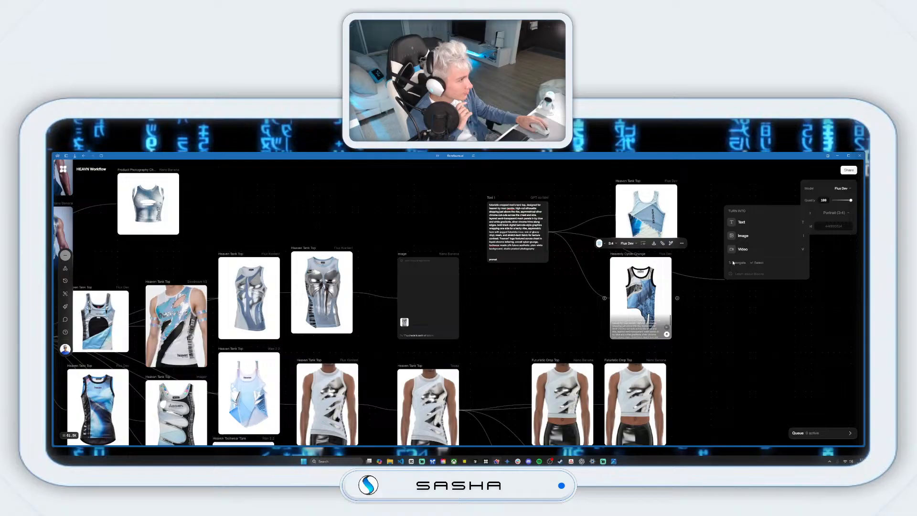
left_click(751, 240)
left_click(758, 238)
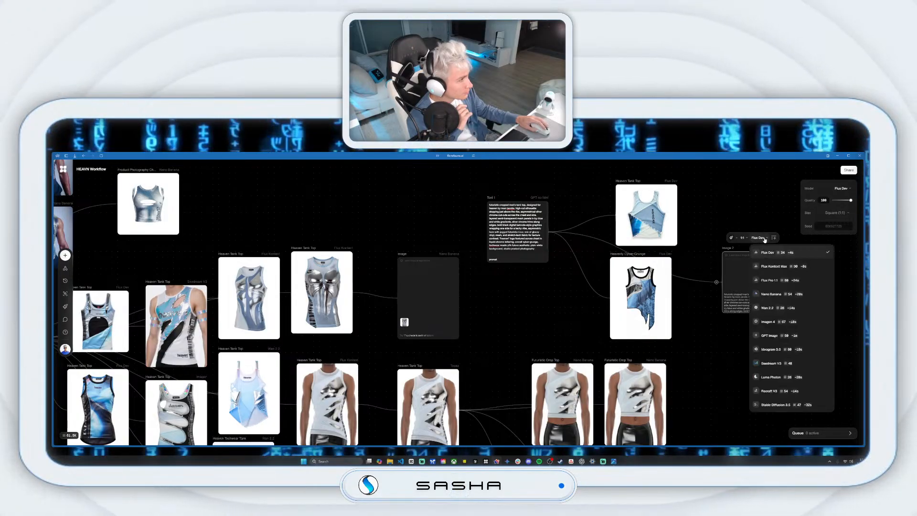
left_click(784, 292)
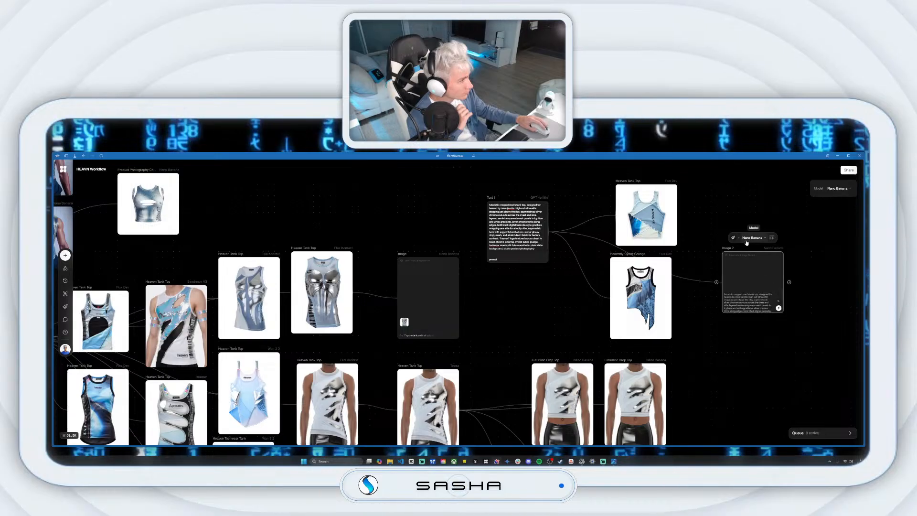
Generate the third branched image with Nano Banana and place its node up beside the other cropped tank results.
left_click(763, 238)
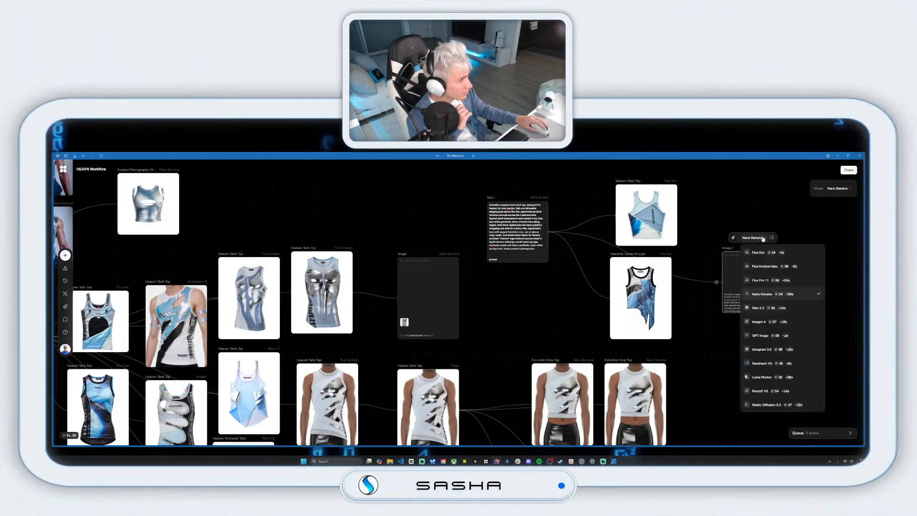
left_click(732, 294)
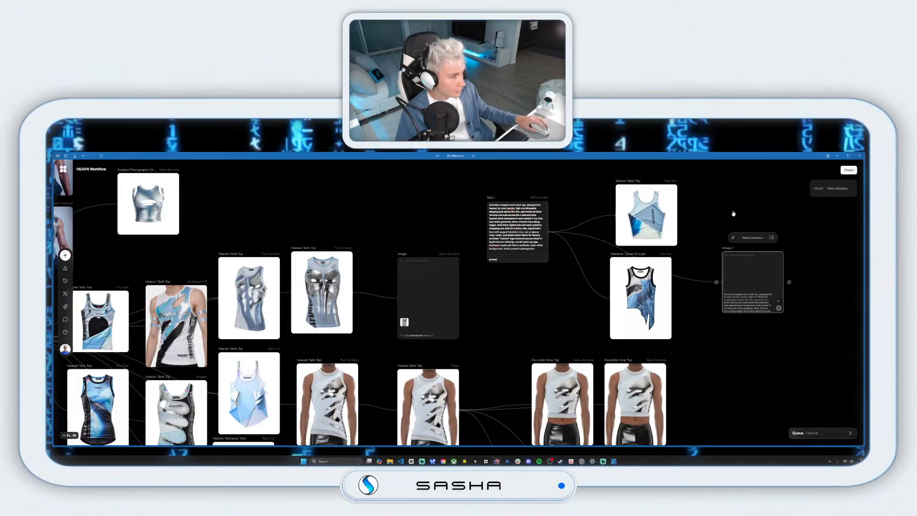
left_click_drag(732, 247, 651, 165)
left_click_drag(704, 167, 706, 196)
left_click_drag(709, 282, 571, 266)
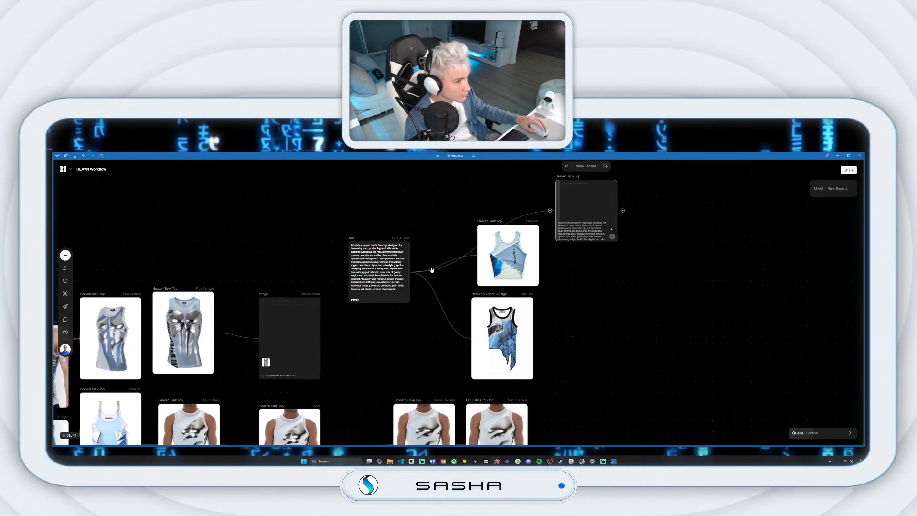
Branch another image node from the text node, generate it with Imagen 4 at 3:4, and place it beneath the Nano Banana result.
left_click_drag(415, 272, 590, 313)
left_click(626, 268)
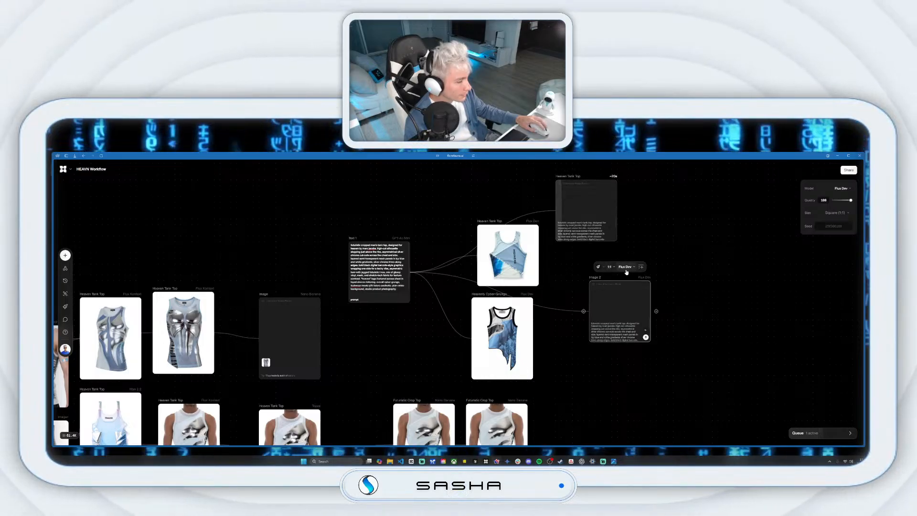
left_click(626, 271)
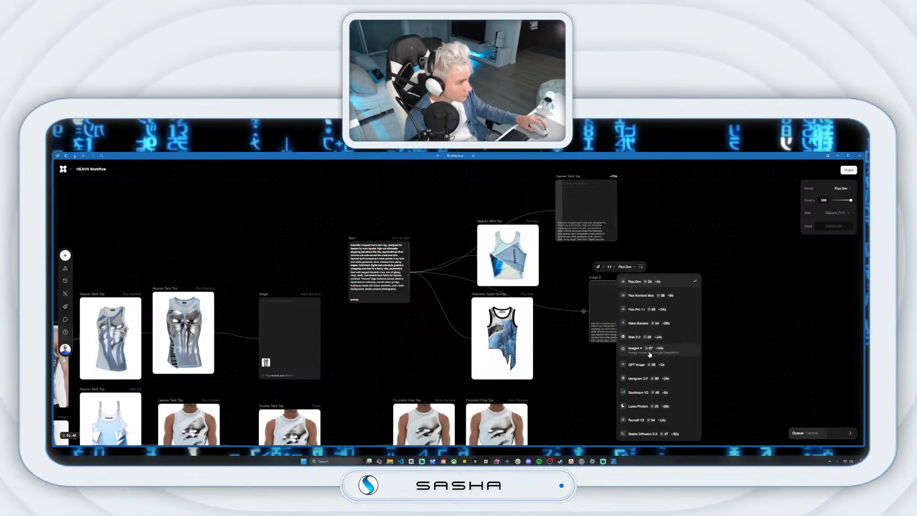
left_click(650, 352)
left_click(611, 269)
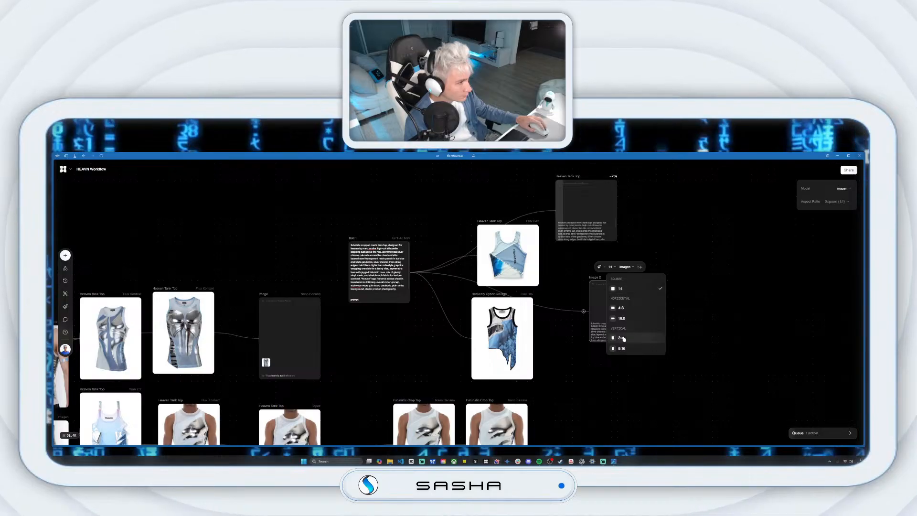
left_click(621, 337)
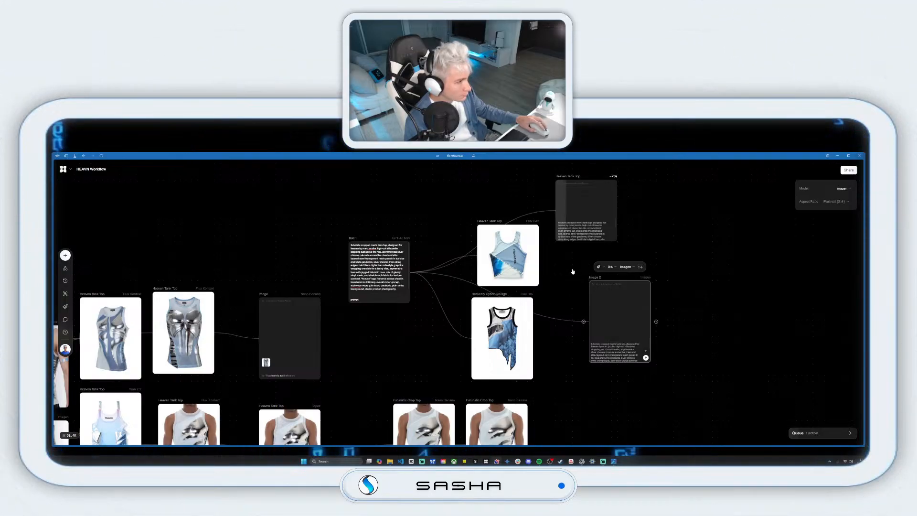
left_click_drag(590, 270, 556, 246)
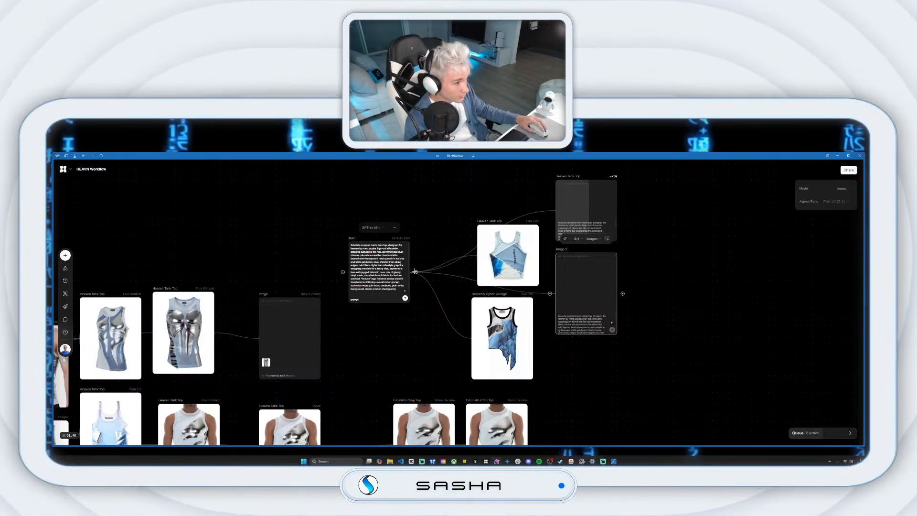
Branch an image node from the text node, generate it with Seedream V3 at 3:4, and place it beneath the Imagen node.
left_click_drag(415, 272, 612, 365)
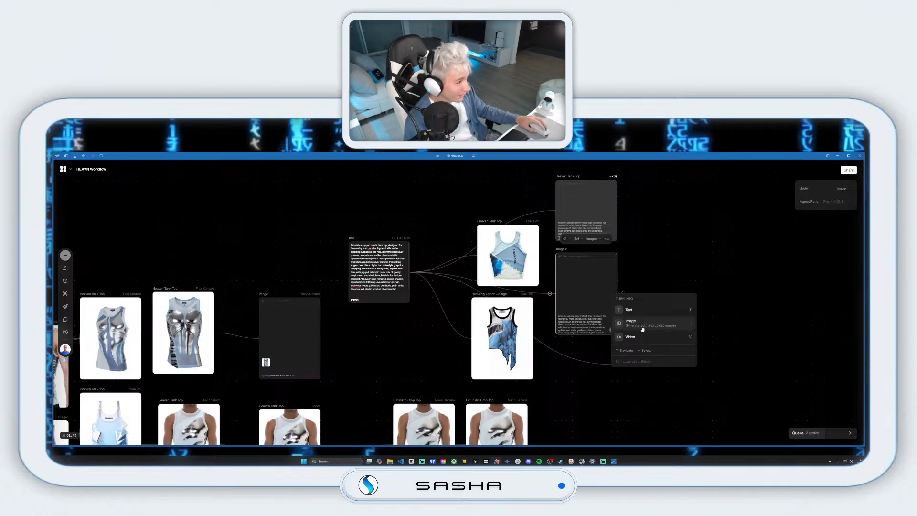
left_click(642, 328)
left_click(650, 323)
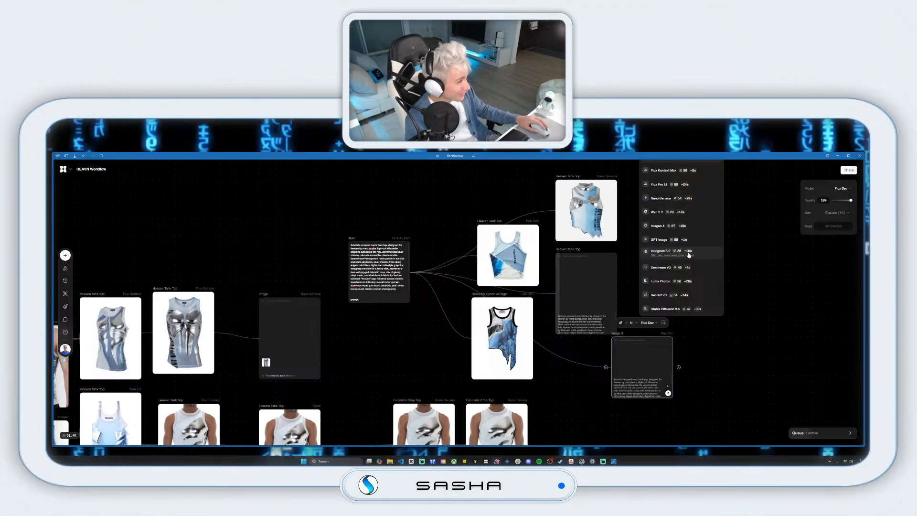
left_click(671, 267)
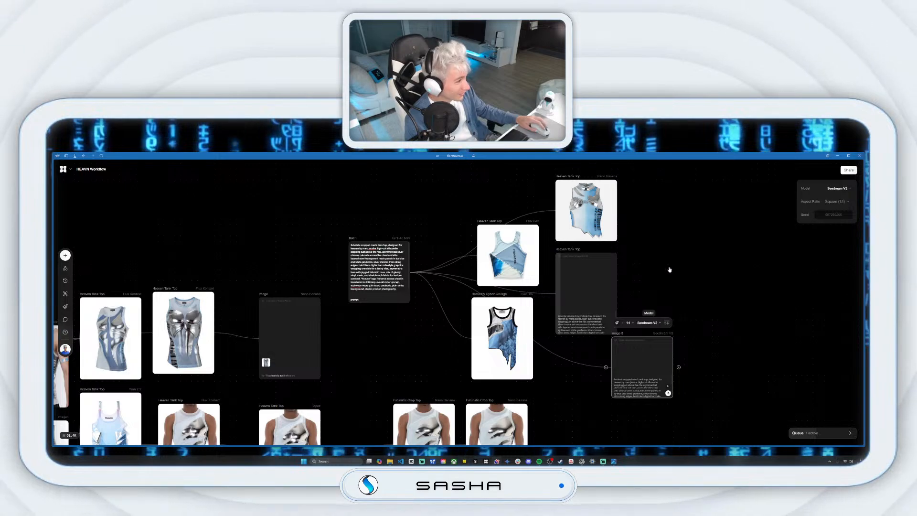
left_click(628, 323)
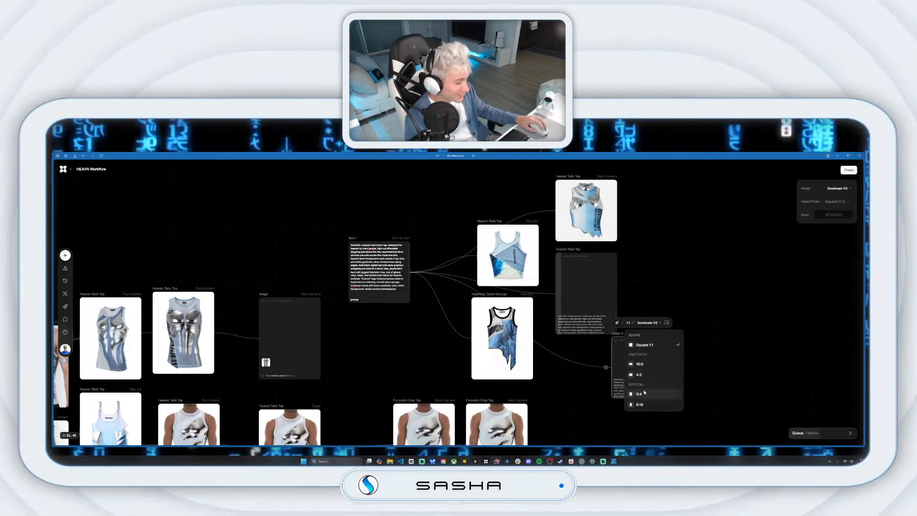
left_click(622, 340)
left_click_drag(622, 340, 566, 346)
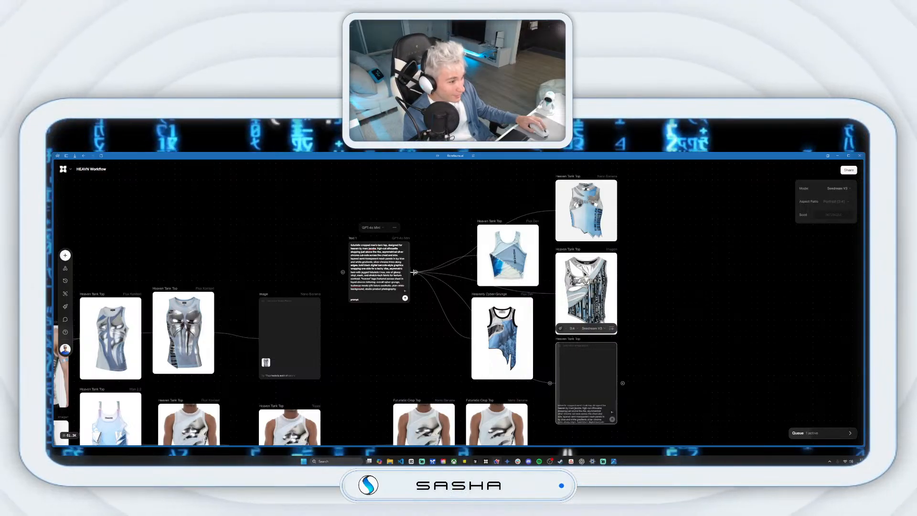
Branch an image node from the text node, generate it with Wan 2.2 at 3:4, and place it beside the Imagen and Seedream column.
left_click_drag(417, 272, 684, 327)
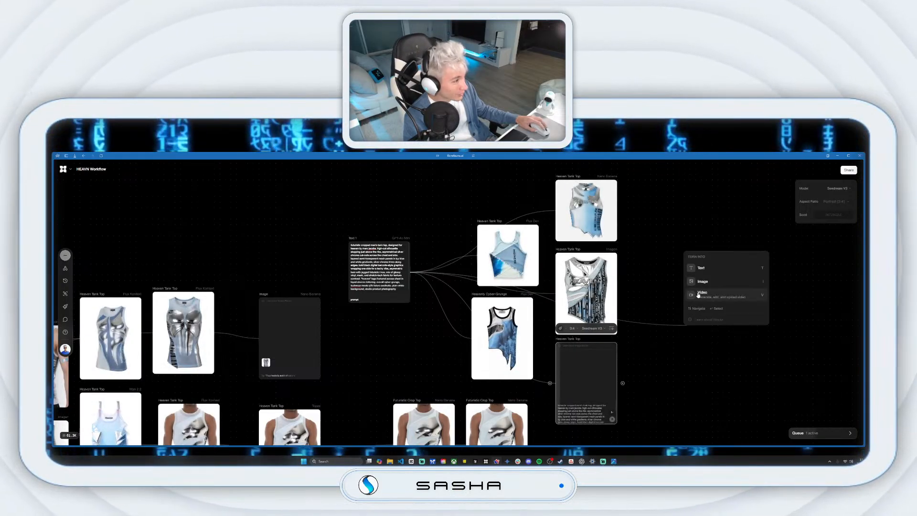
left_click(722, 282)
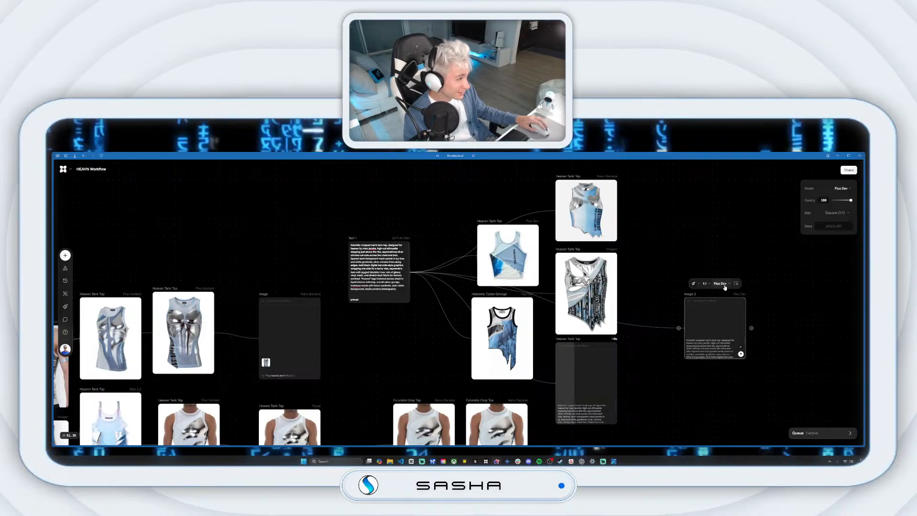
left_click(724, 285)
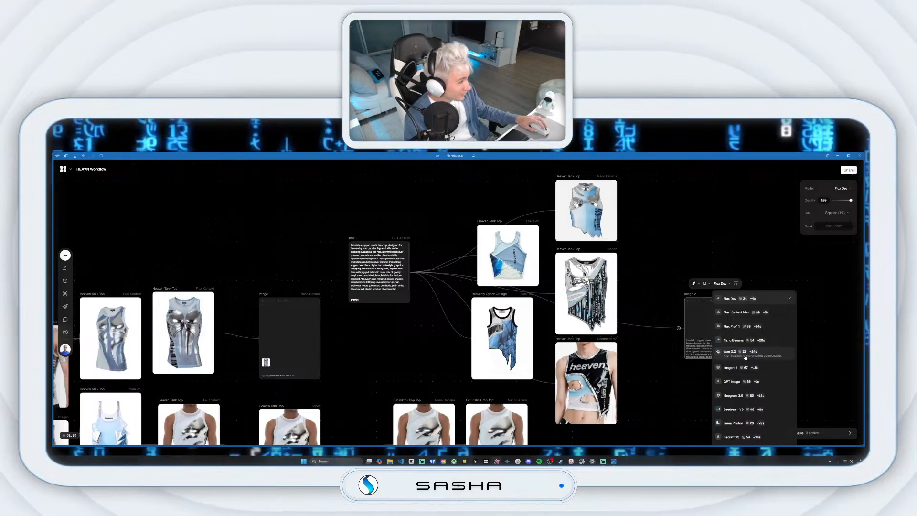
left_click(729, 354)
left_click(708, 285)
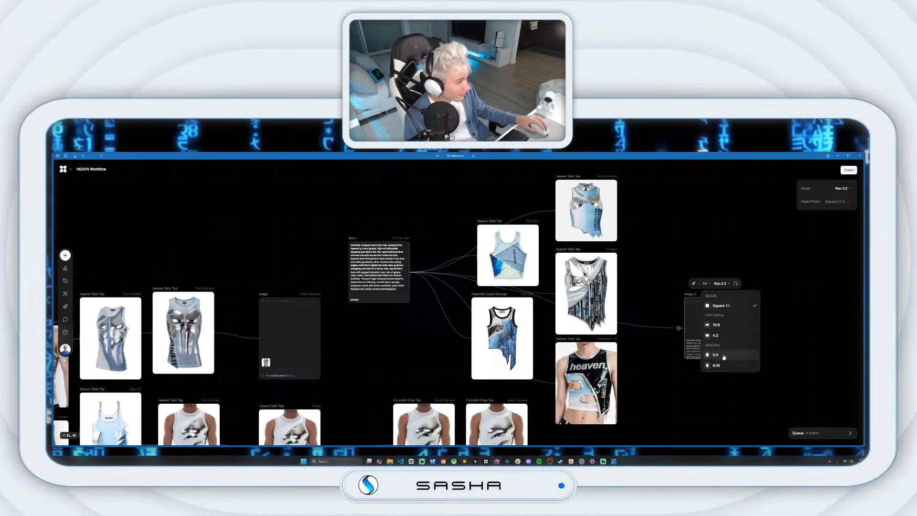
left_click(741, 371)
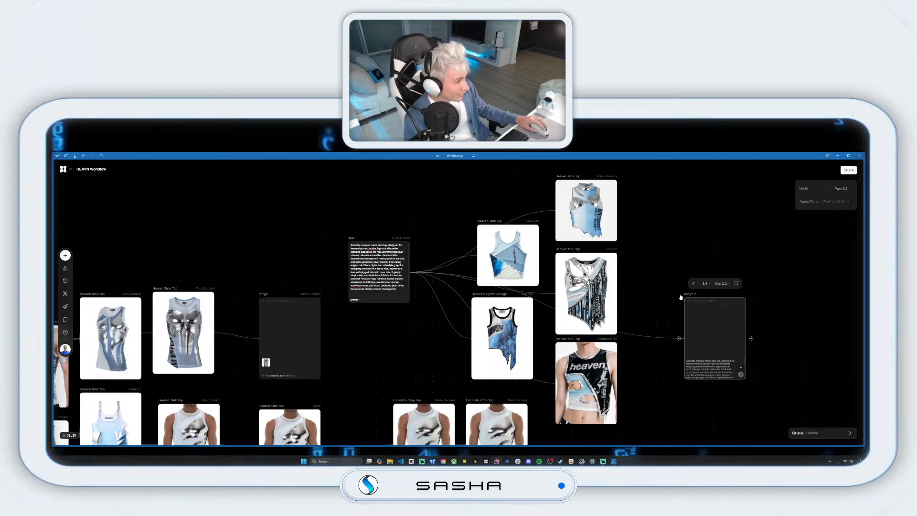
left_click_drag(659, 278, 630, 285)
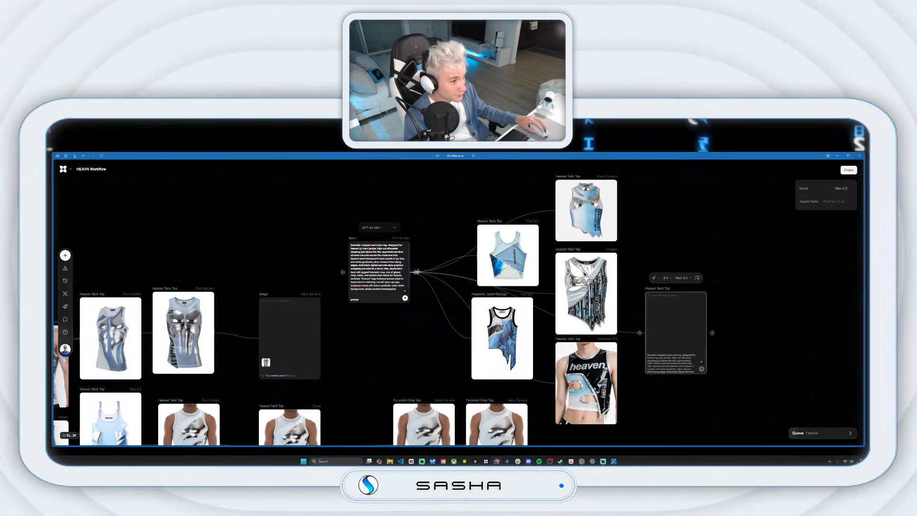
Branch an image node from the text node, generate it with Flux Kontext Max at 3:4, and place it above the Wan 2.2 node.
left_click_drag(415, 272, 699, 242)
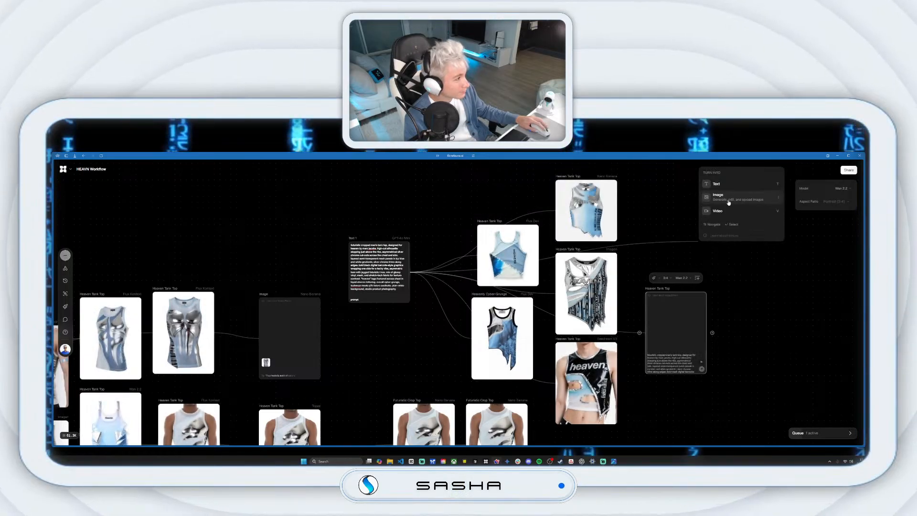
left_click(728, 203)
left_click(716, 199)
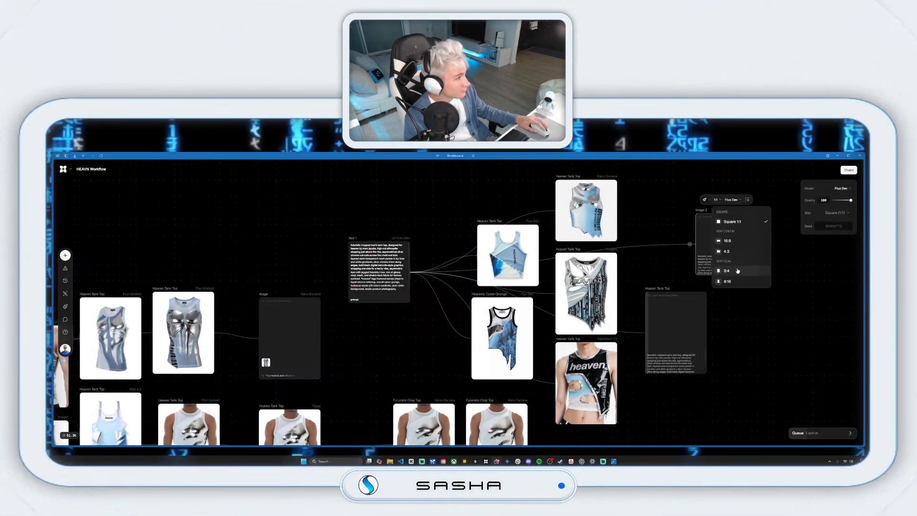
left_click(731, 199)
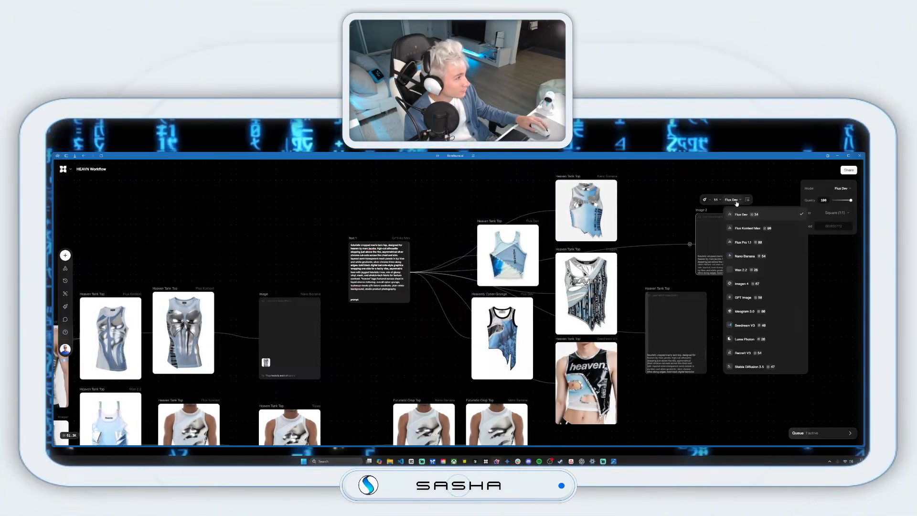
left_click(750, 229)
left_click(715, 200)
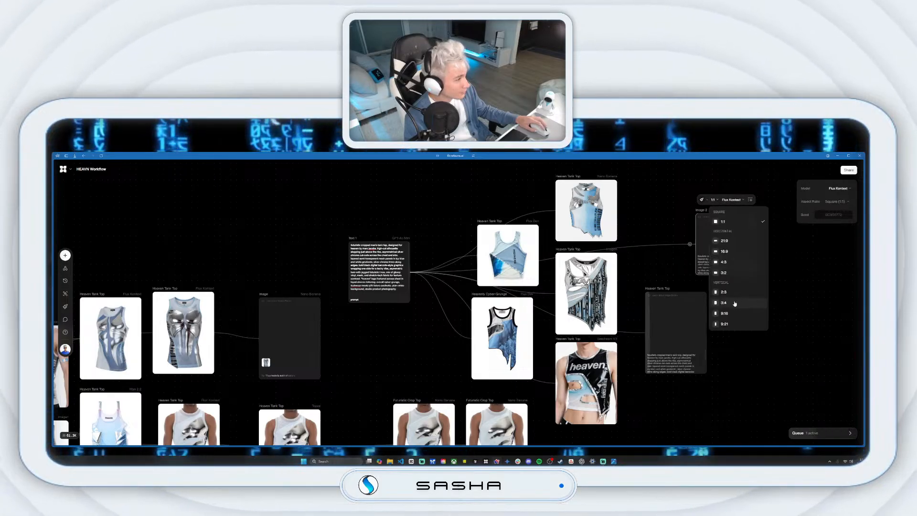
left_click(751, 302)
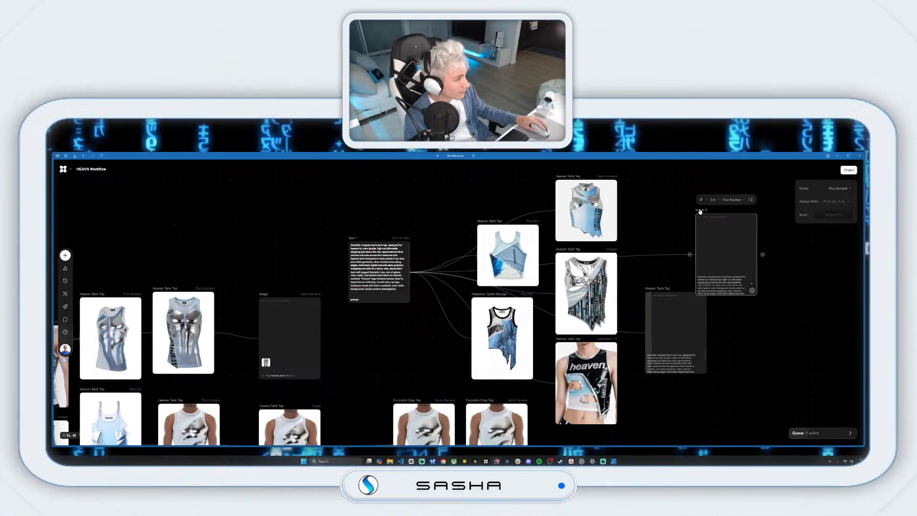
left_click_drag(702, 210, 657, 194)
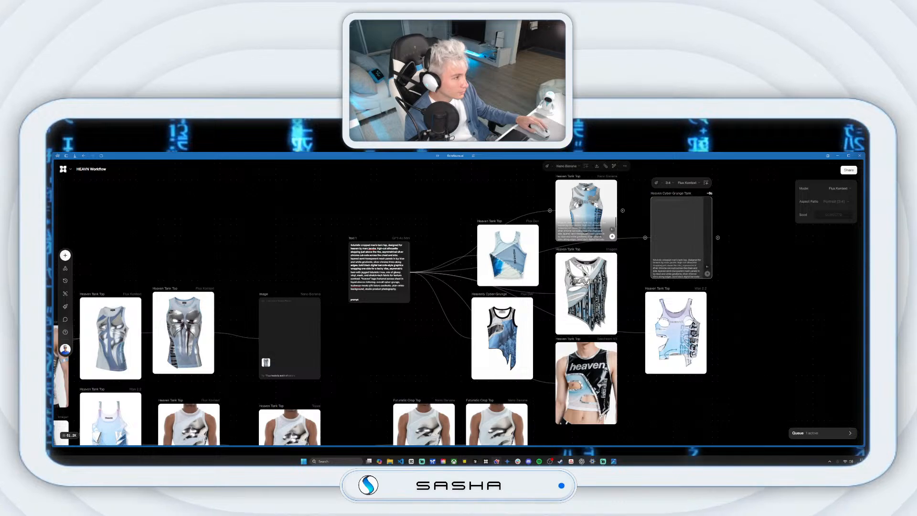
Move the Nano Banana tank node above the text node, duplicate it alongside, and generate four variations from the copy.
left_click_drag(587, 195, 409, 207)
right_click(426, 210)
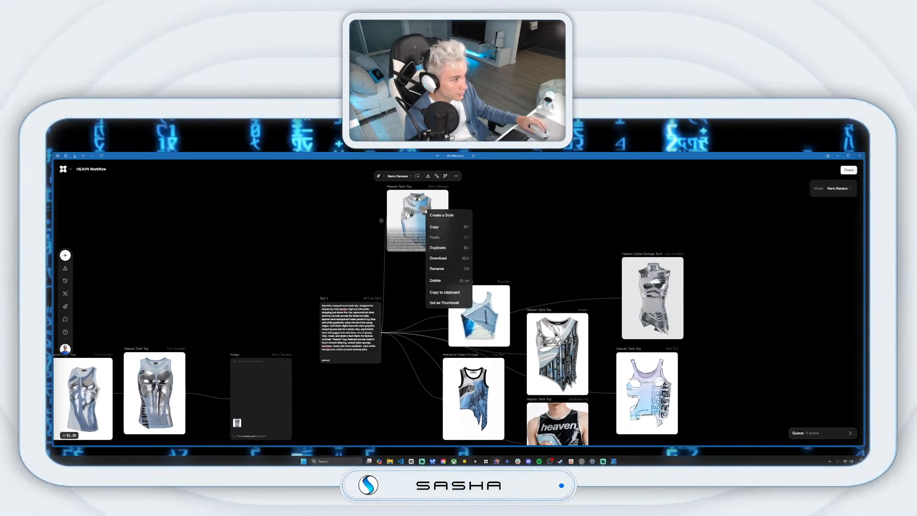
left_click(449, 249)
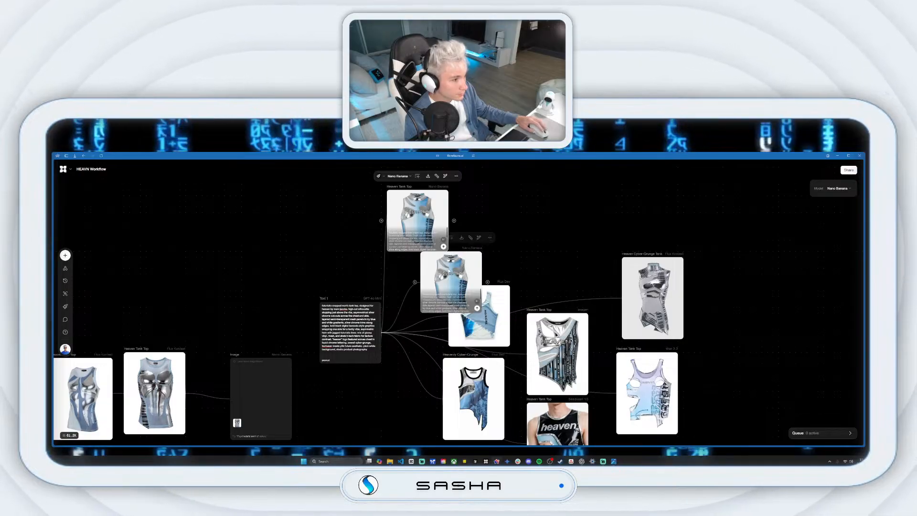
left_click_drag(448, 271, 516, 192)
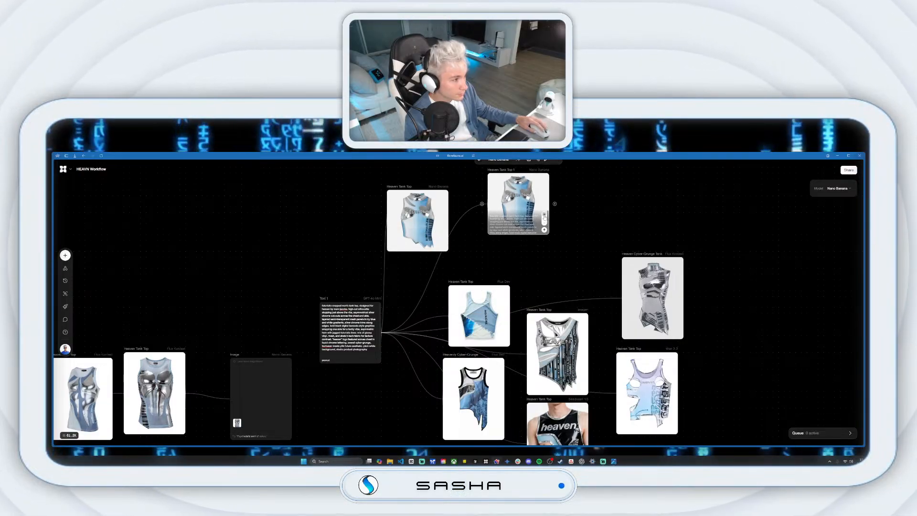
left_click_drag(491, 171, 475, 183)
left_click(527, 242)
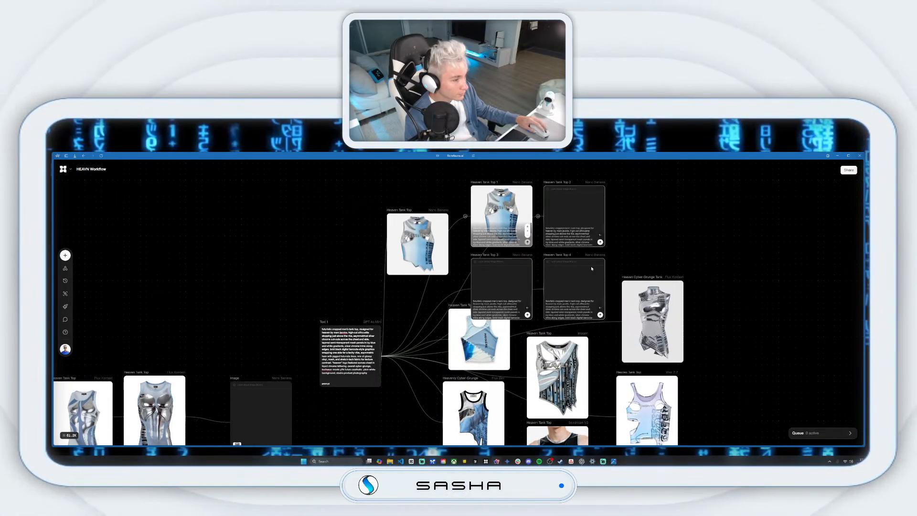
Regenerate the Flux Kontext and Wan 2.2 tank images.
left_click(678, 358)
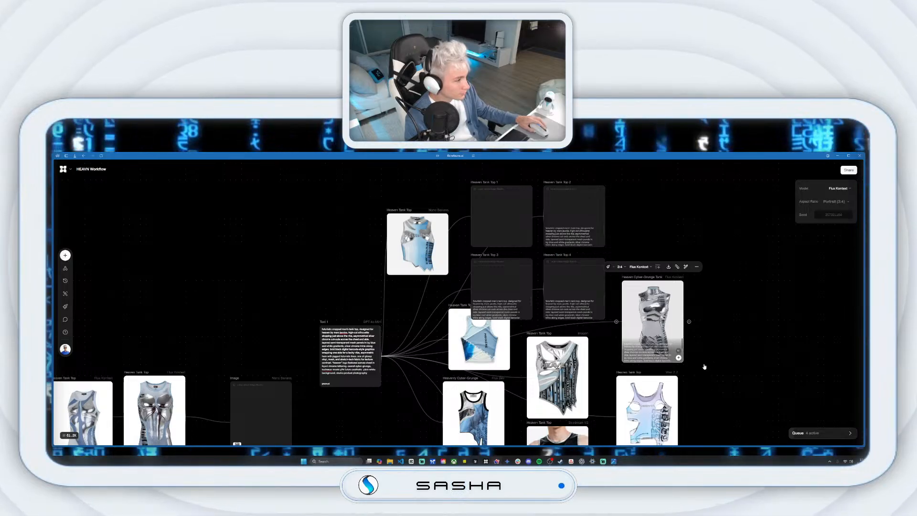
scroll(704, 366, "down", 1)
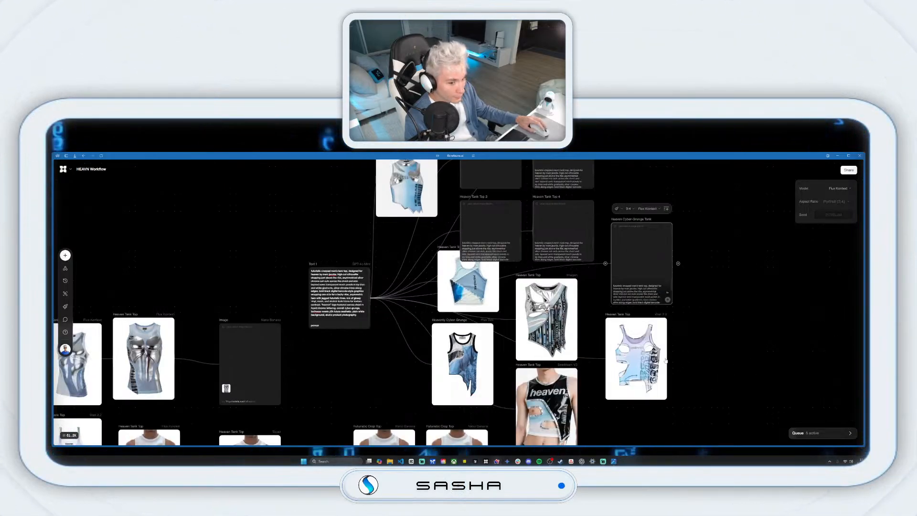
left_click(656, 384)
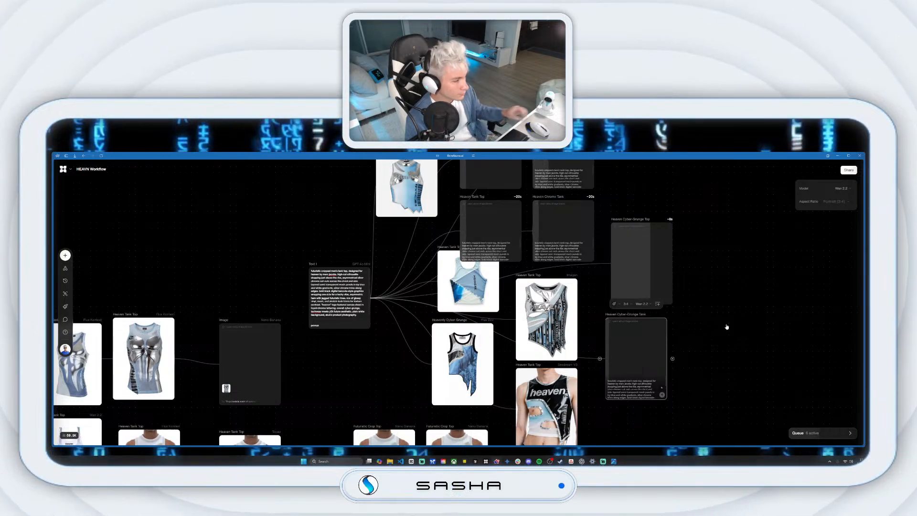
Duplicate the Imagen Heaven tank node and place the copy beyond the Flux Kontext and Wan 2.2 column.
left_click(559, 318)
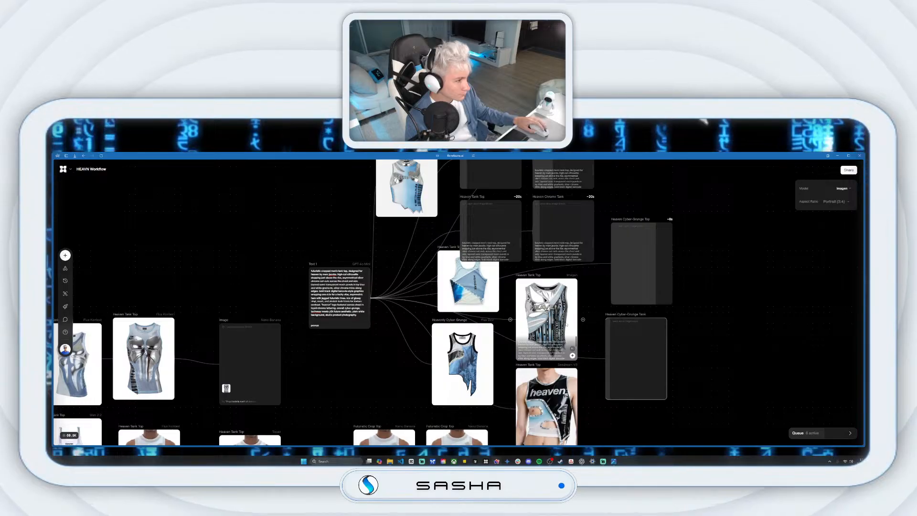
right_click(562, 318)
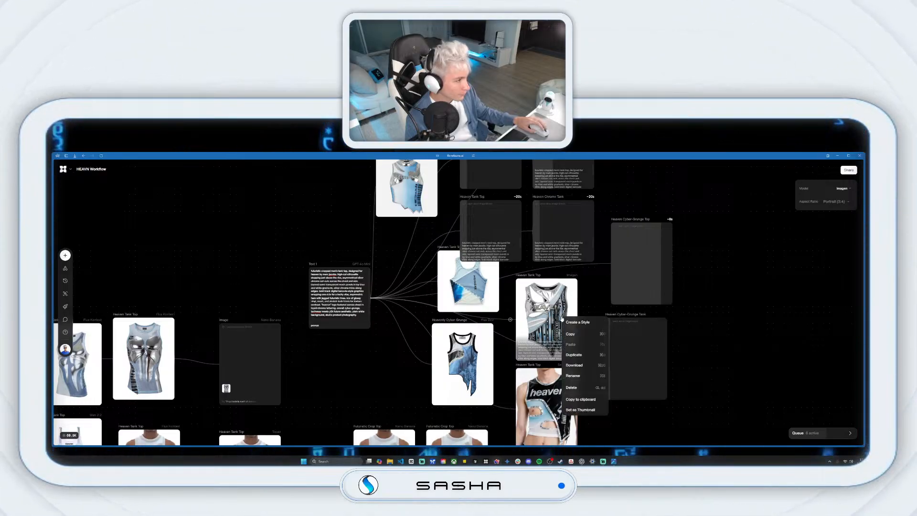
left_click(574, 355)
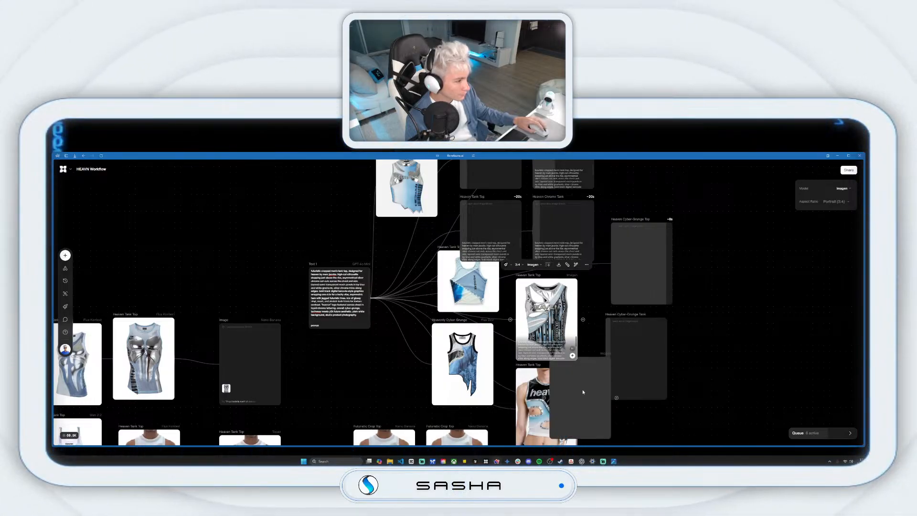
left_click_drag(662, 397, 739, 321)
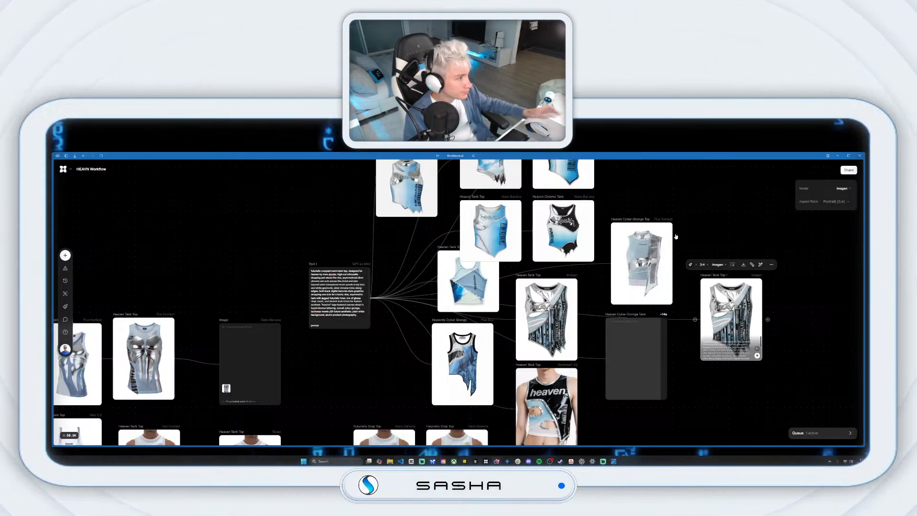
Try to duplicate the Wan 2.2 Heaven tank node.
scroll(596, 326, "up", 2)
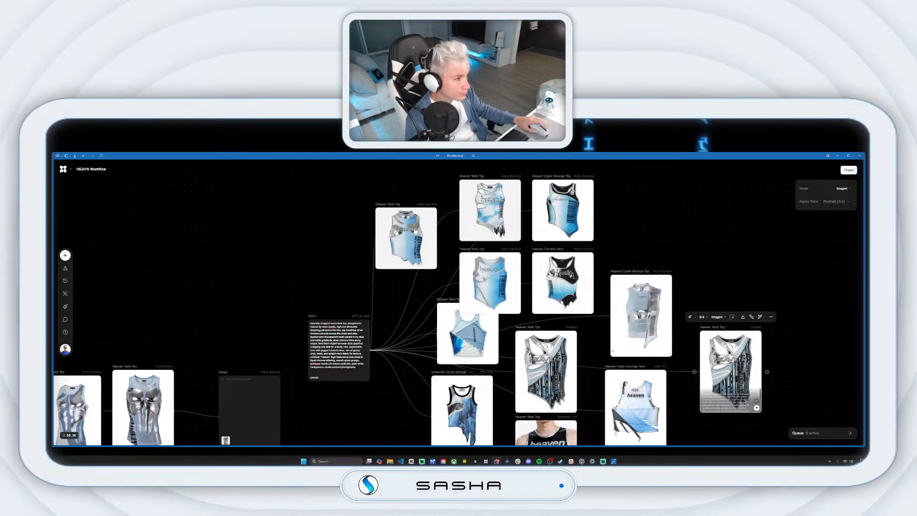
scroll(616, 335, "down", 1)
scroll(614, 338, "down", 2)
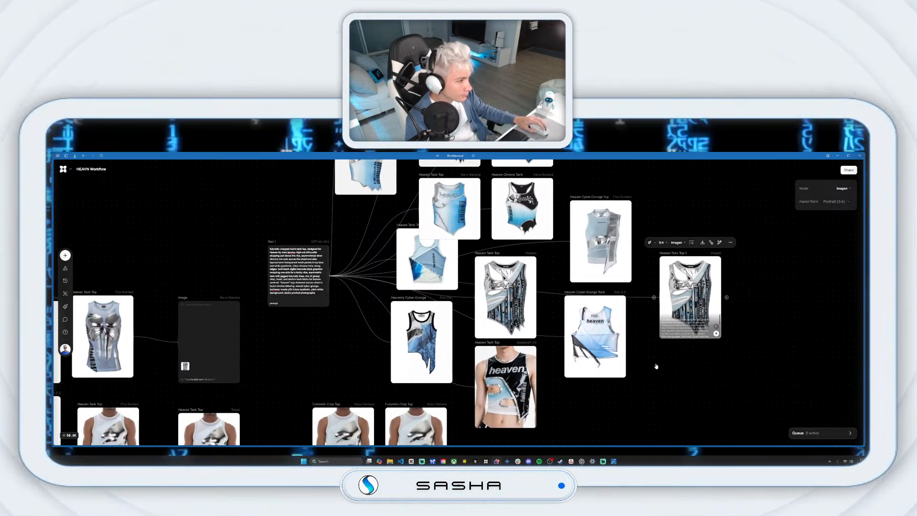
right_click(592, 341)
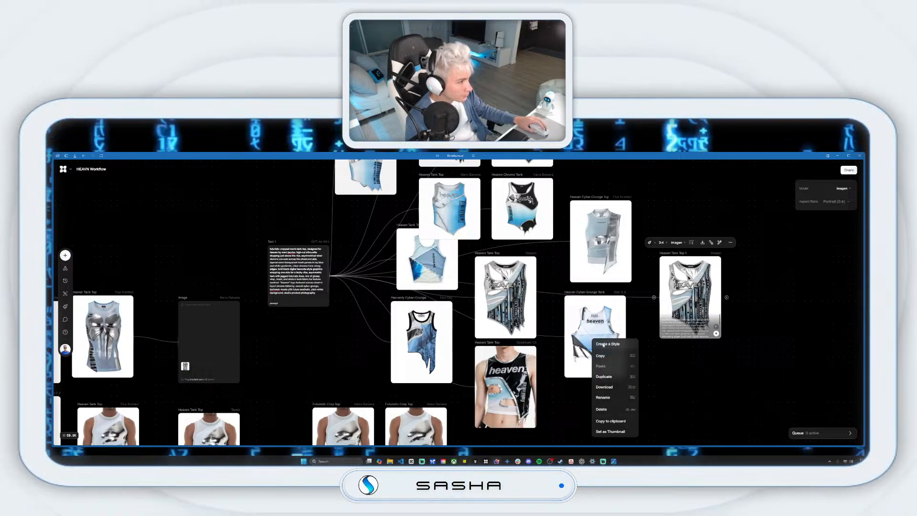
left_click(623, 406)
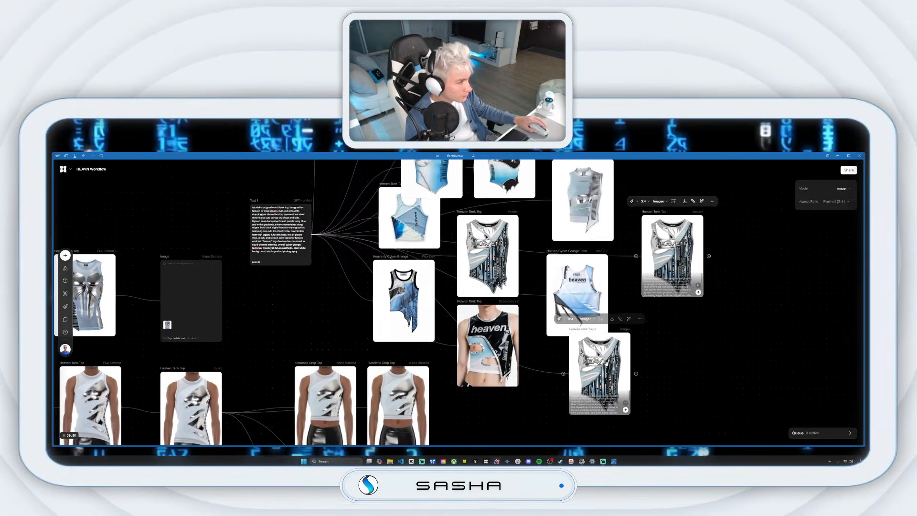
scroll(627, 407, "down", 2)
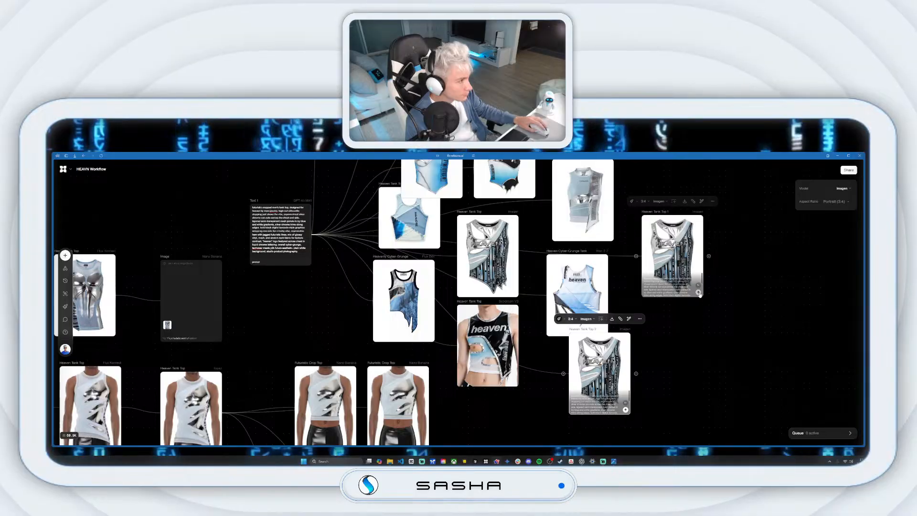
Generate a new image from the first Imagen copy and delete the stray Imagen duplicate below the Wan 2.2 node.
left_click(698, 293)
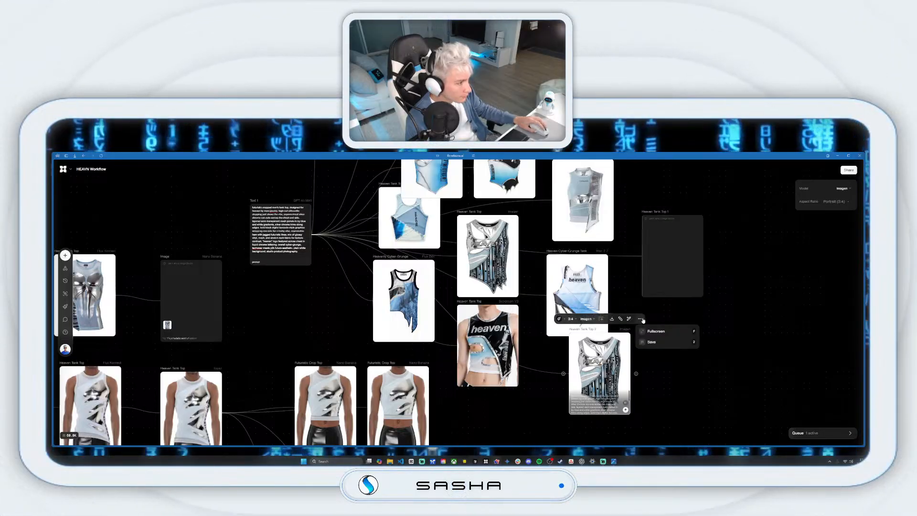
right_click(611, 364)
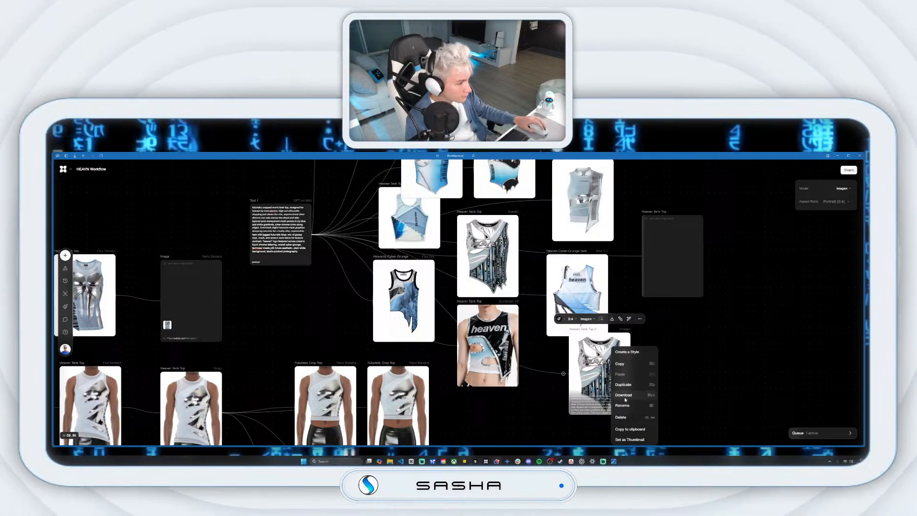
left_click(621, 417)
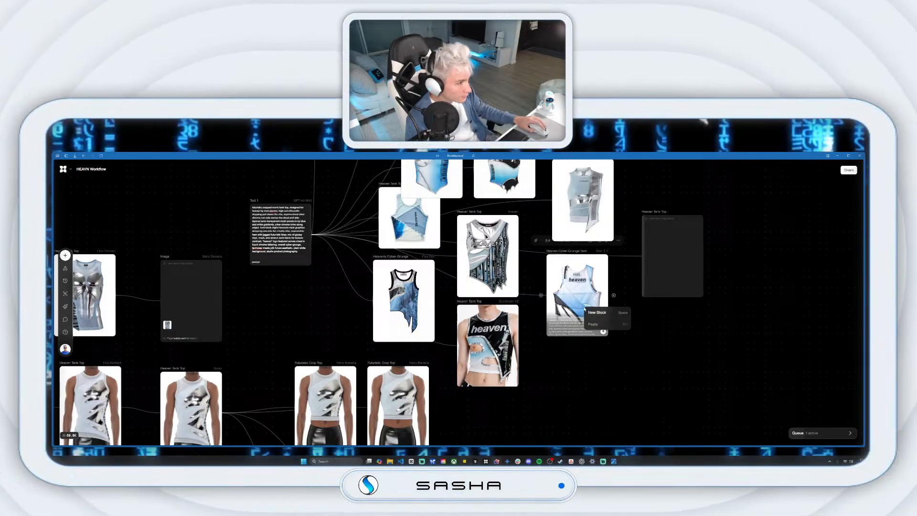
Duplicate the Wan 2.2 tank node, place the copy directly below the original, and generate a new image from it.
left_click(577, 283)
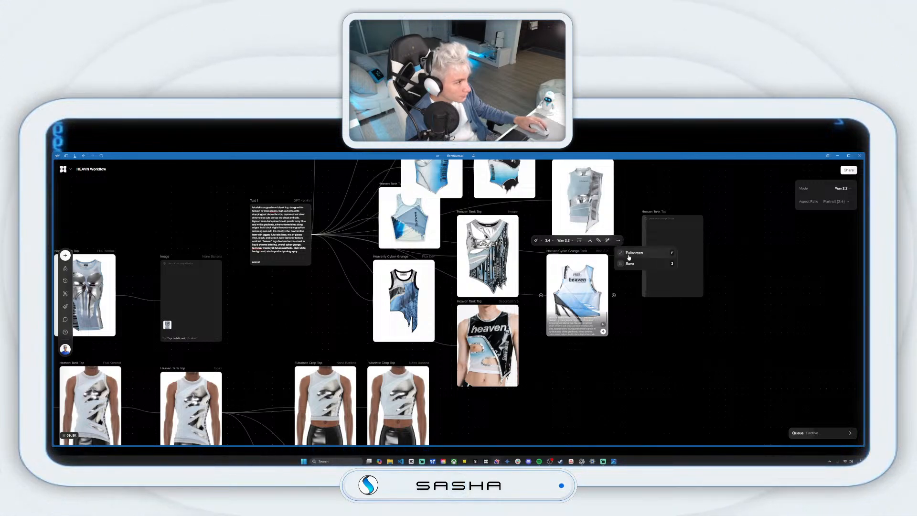
right_click(584, 281)
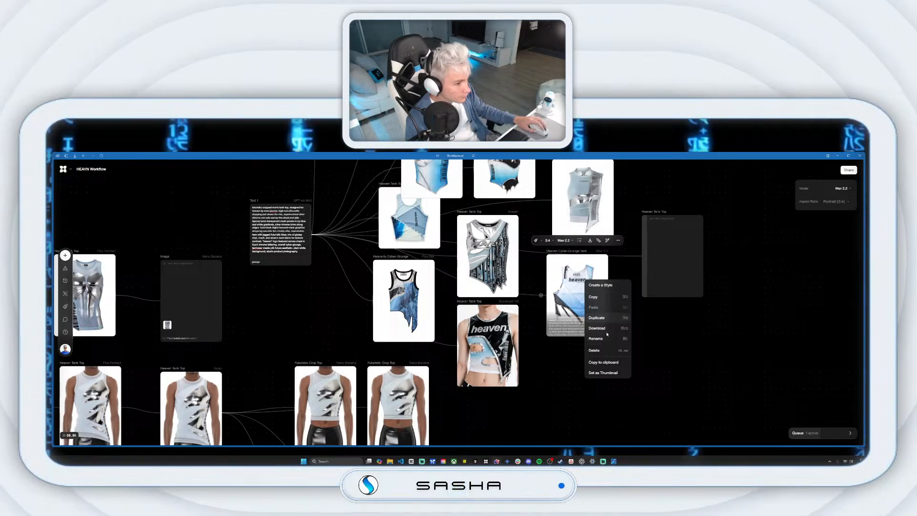
left_click(605, 318)
left_click_drag(606, 358, 567, 377)
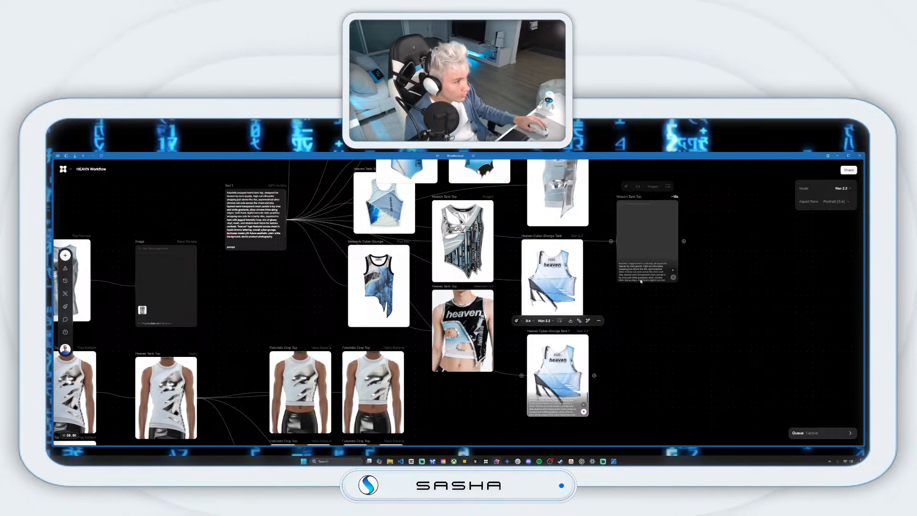
left_click(584, 411)
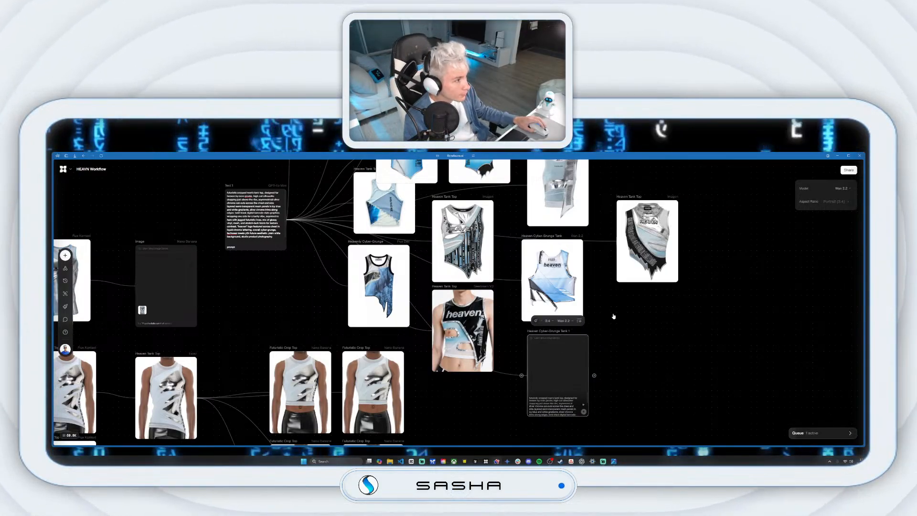
Duplicate the Flux Kontext tank node, place the copy below the Imagen variation with more room between them, and generate from it.
scroll(549, 252, "up", 2)
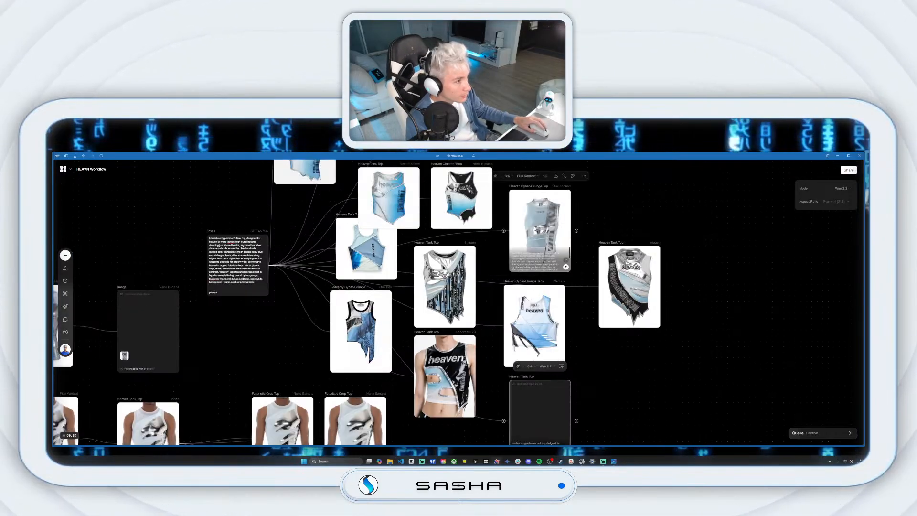
left_click(547, 231)
right_click(549, 232)
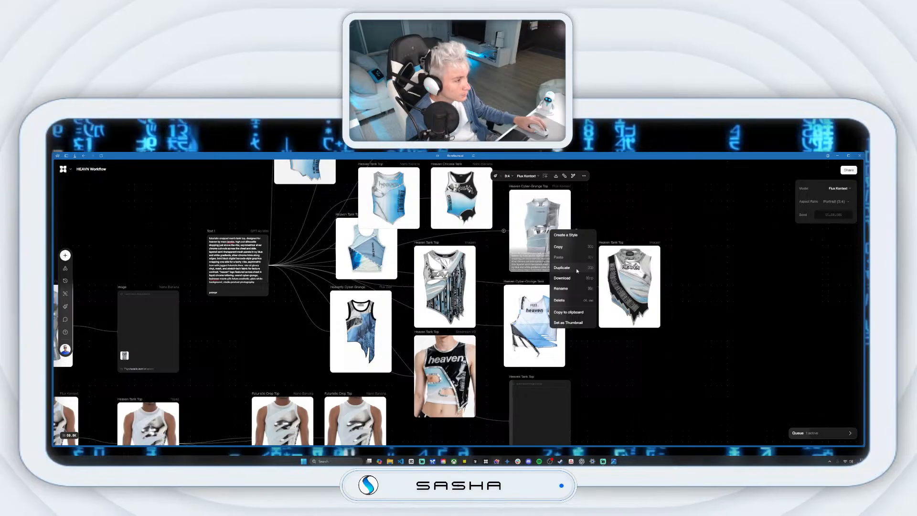
left_click(571, 268)
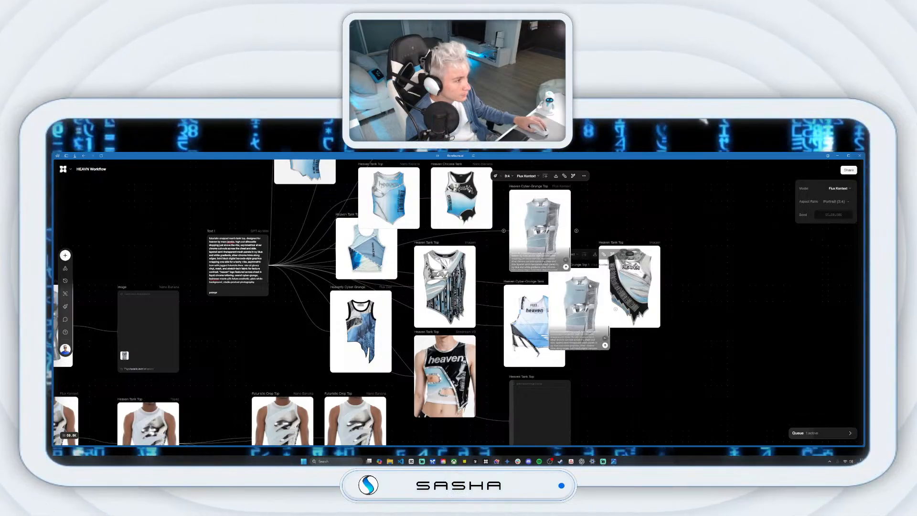
left_click_drag(572, 307, 628, 370)
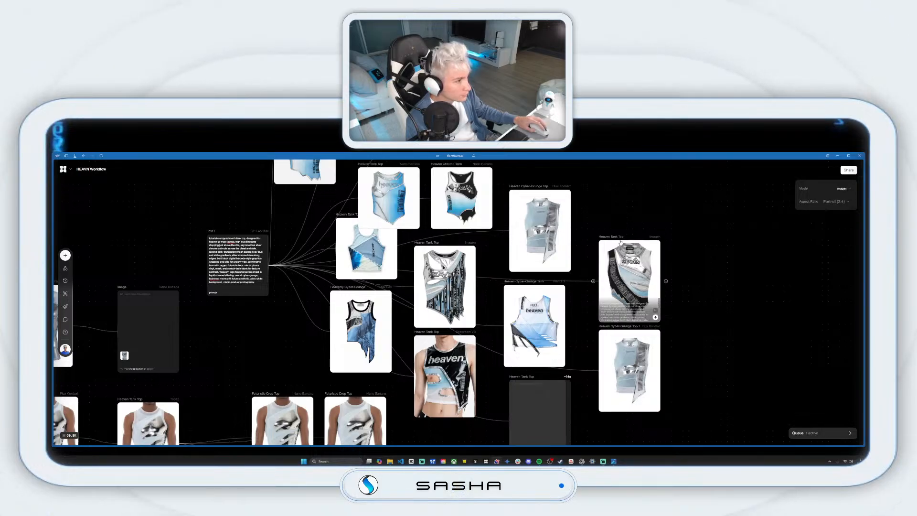
left_click_drag(620, 249, 624, 216)
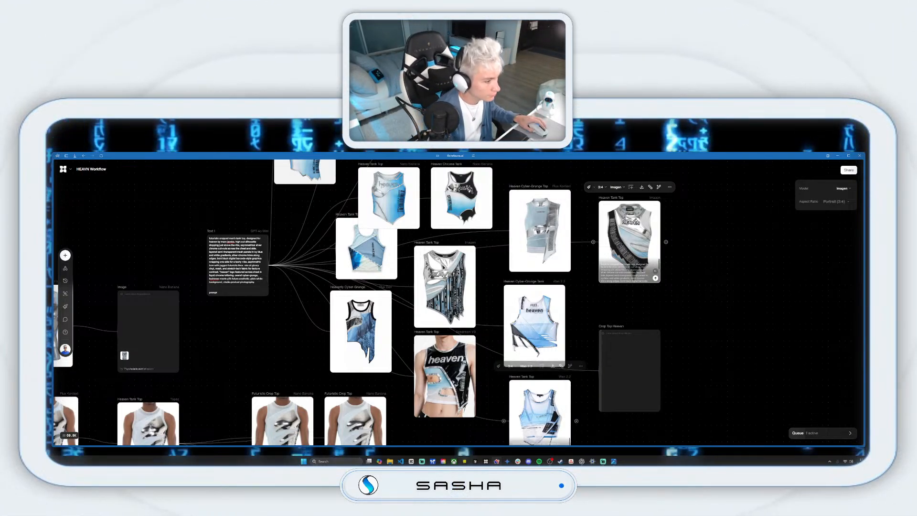
Duplicate the lower Wan 2.2 tank, move the Flux Kontext crop top aside, place the copy alongside, and generate a new image.
scroll(597, 344, "down", 2)
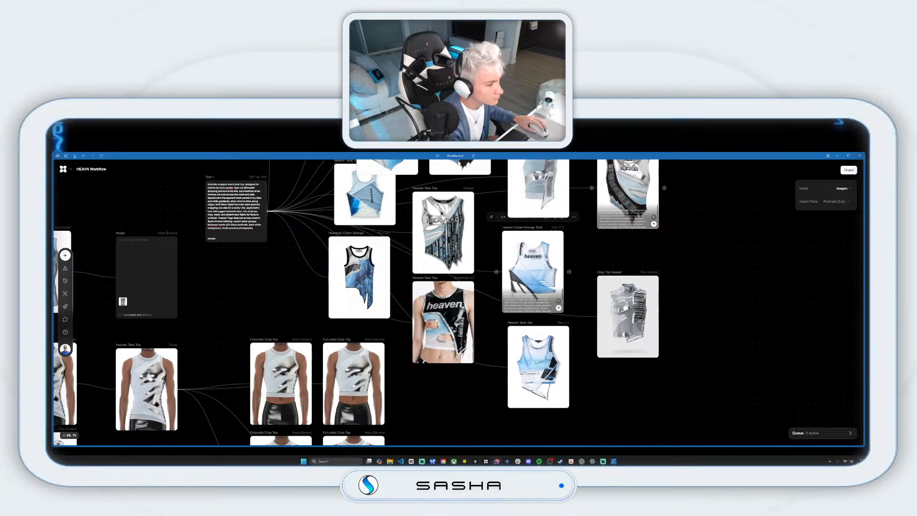
right_click(554, 356)
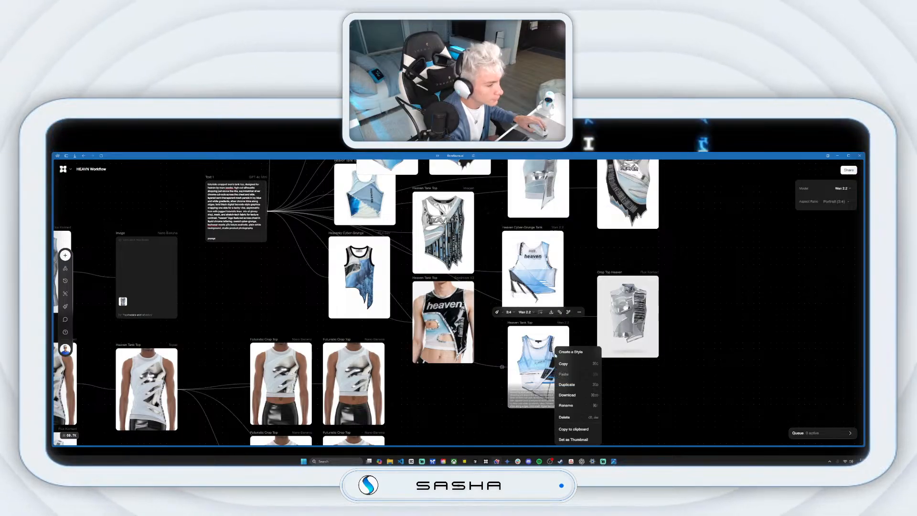
left_click(576, 386)
left_click_drag(623, 313, 679, 274)
left_click_drag(567, 423, 612, 339)
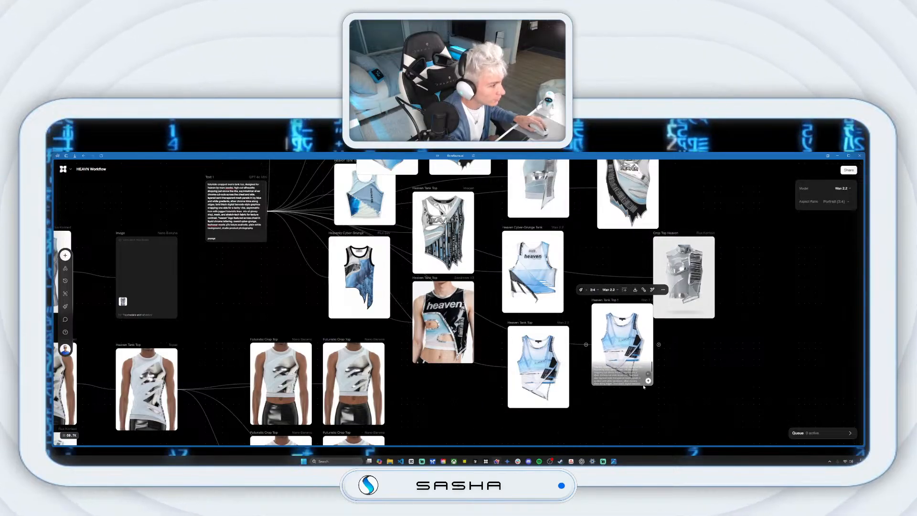
left_click(648, 381)
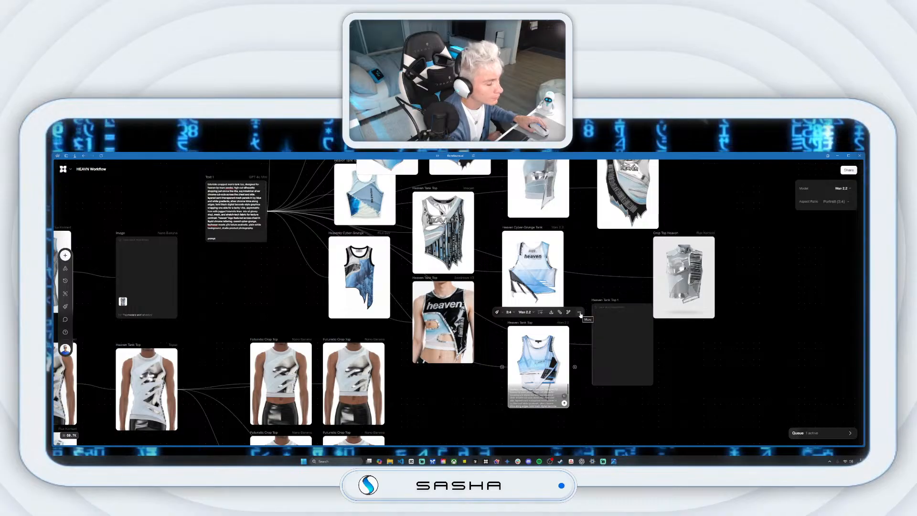
Examine the lower and upper Wan 2.2 tank designs one after the other in fullscreen.
left_click(579, 313)
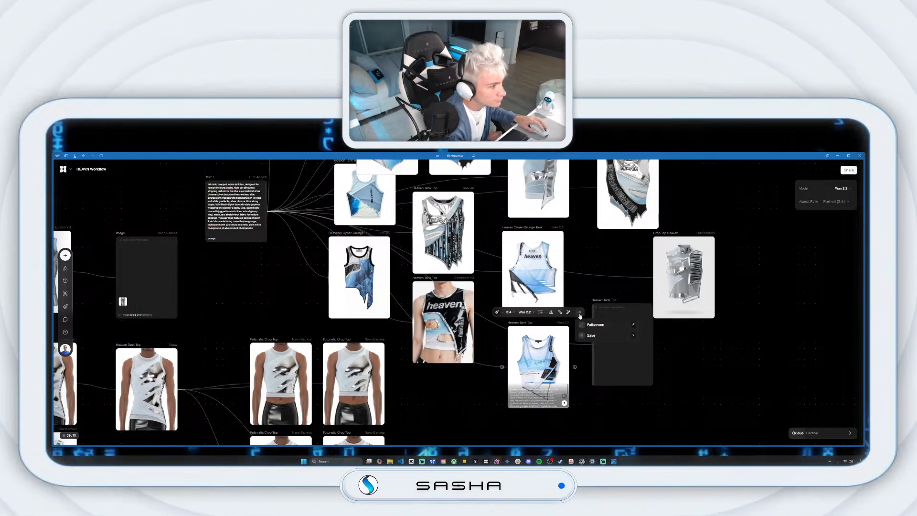
left_click(603, 321)
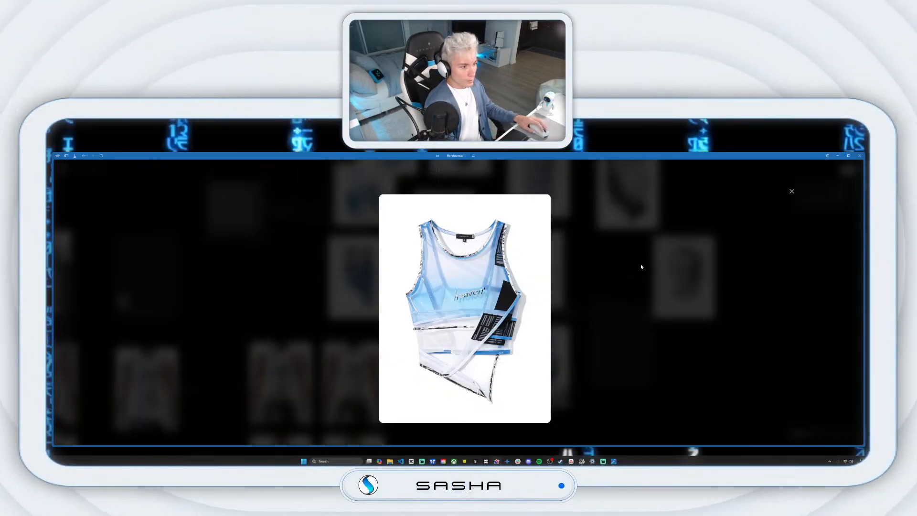
left_click(792, 192)
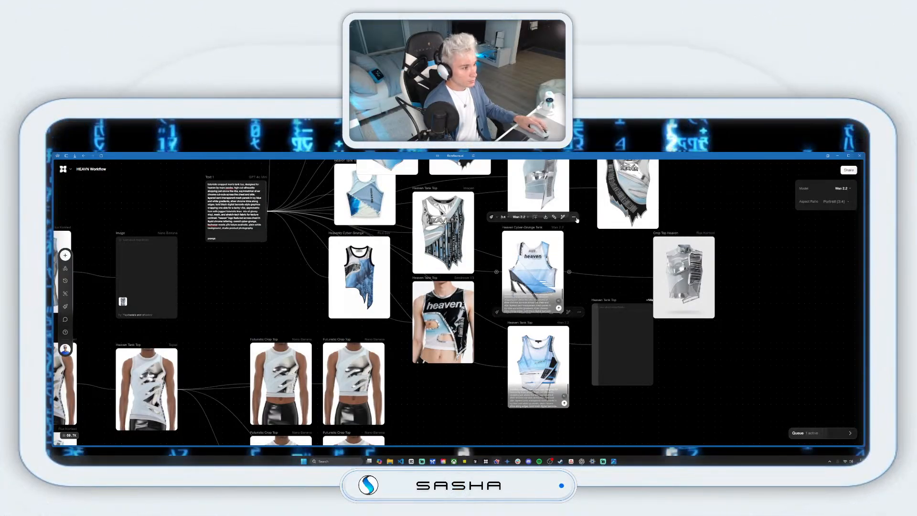
left_click(574, 218)
left_click(612, 241)
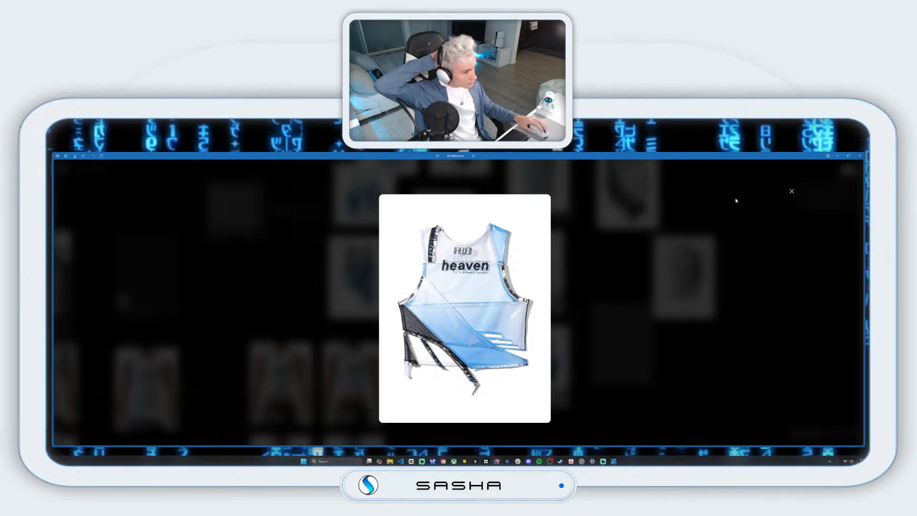
left_click(791, 191)
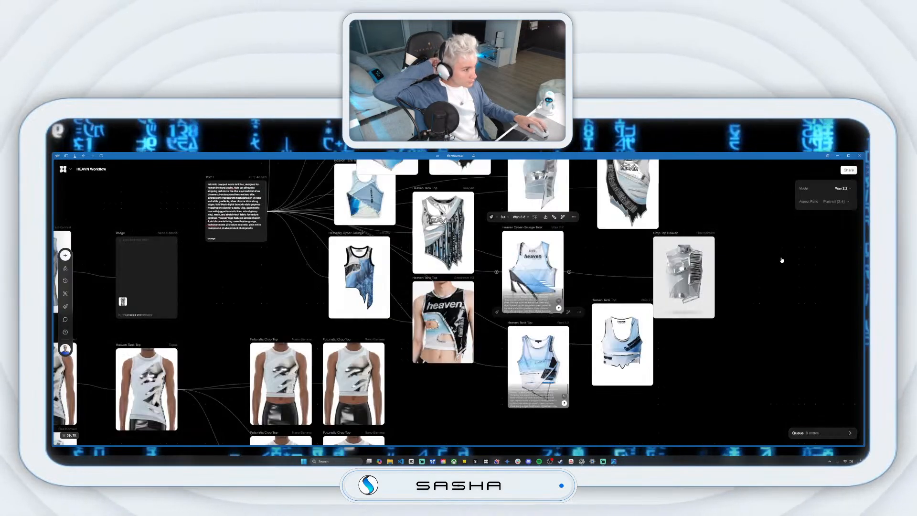
Regenerate the newest Wan 2.2 copy, shift it down, and move the Flux Kontext crop top beside the Imagen variation.
left_click(648, 381)
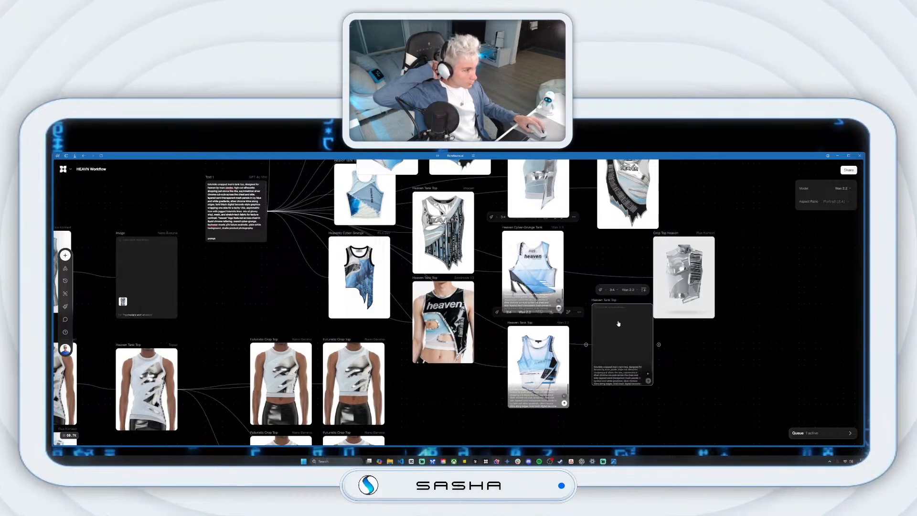
left_click_drag(616, 335, 616, 363)
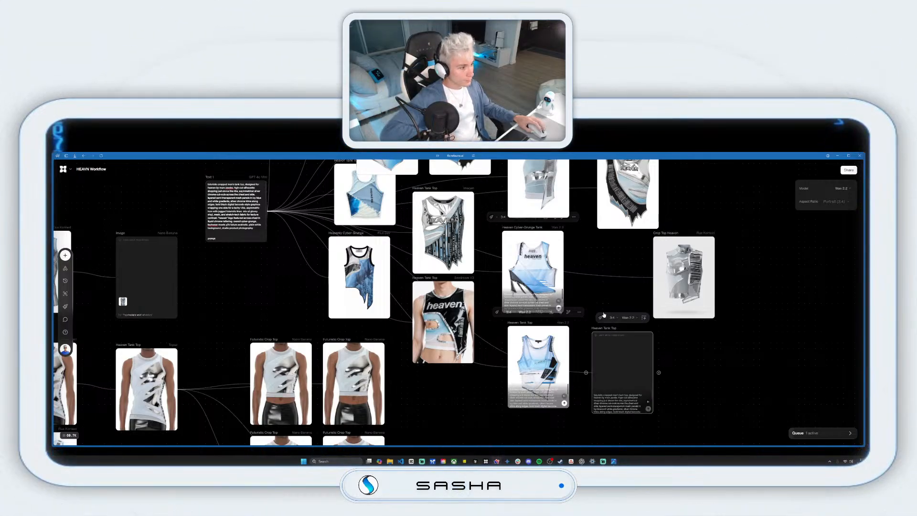
left_click_drag(686, 272, 708, 232)
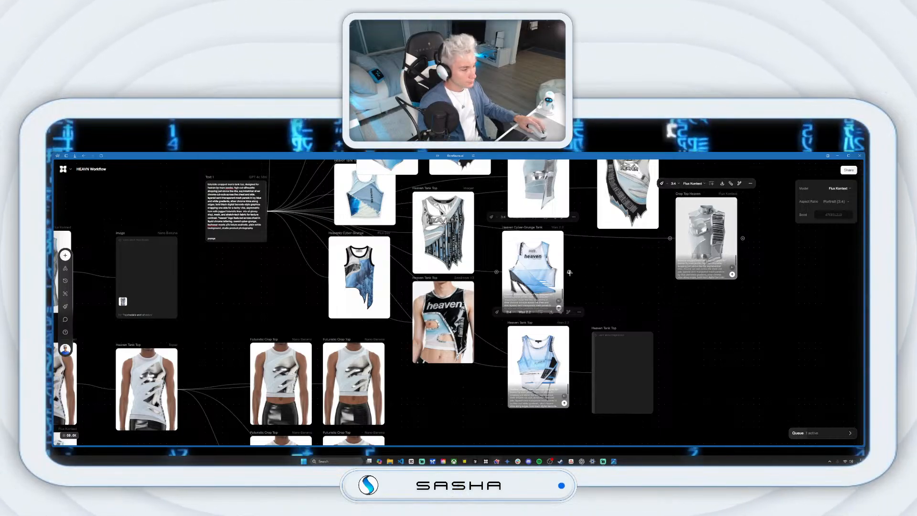
left_click_drag(716, 211, 722, 160)
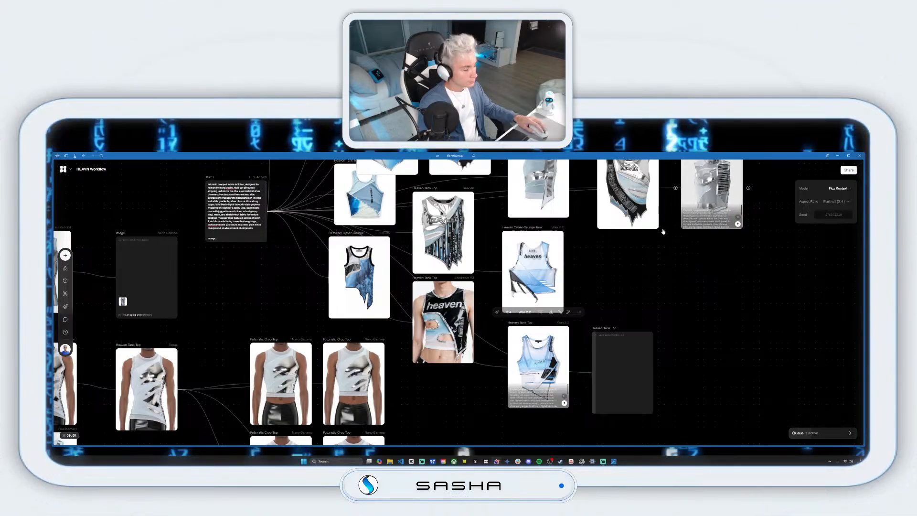
Branch a new image node from the upper Wan 2.2 Heaven tank and set its model to Nano Banana.
left_click_drag(564, 272, 679, 294)
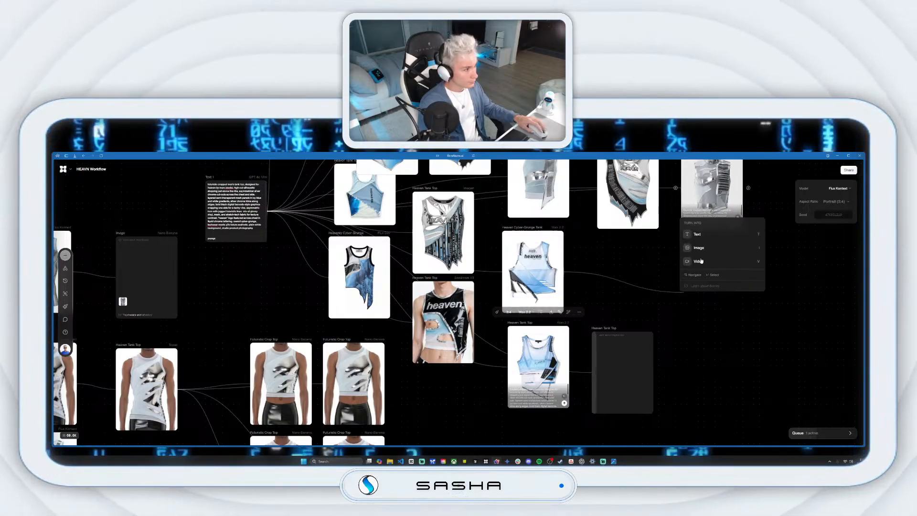
left_click(708, 252)
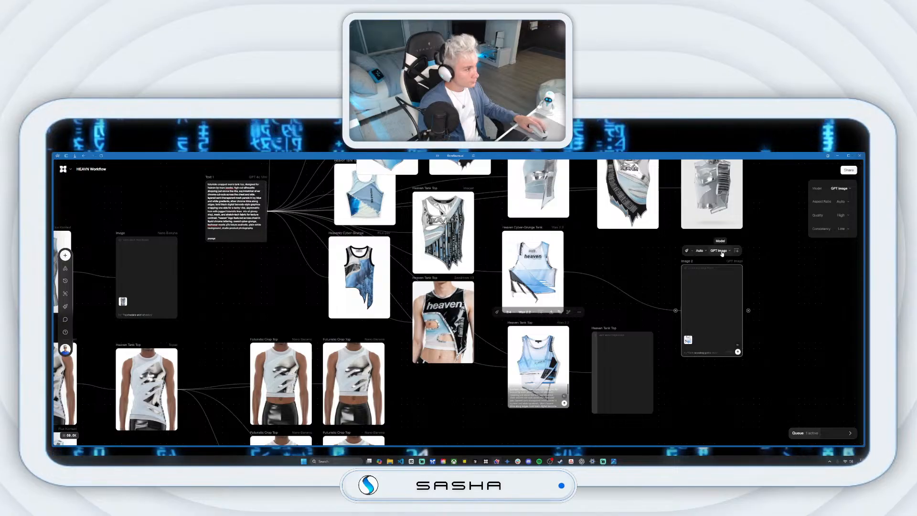
left_click(722, 252)
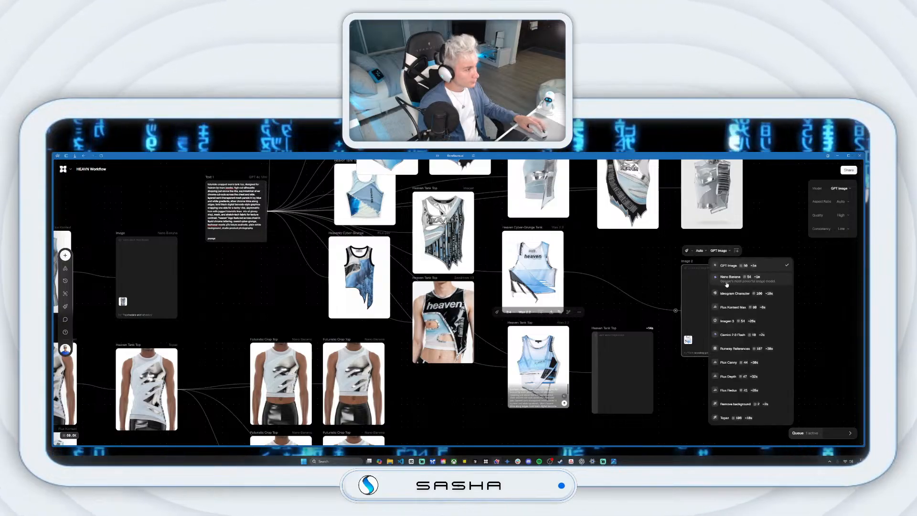
left_click(726, 282)
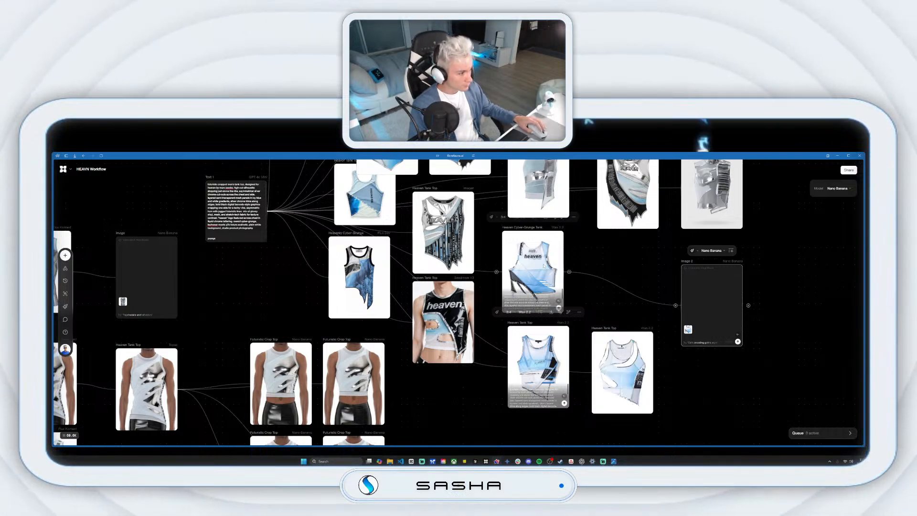
Examine the newest Wan 2.2 tank with the asymmetric hem in fullscreen.
left_click(626, 369)
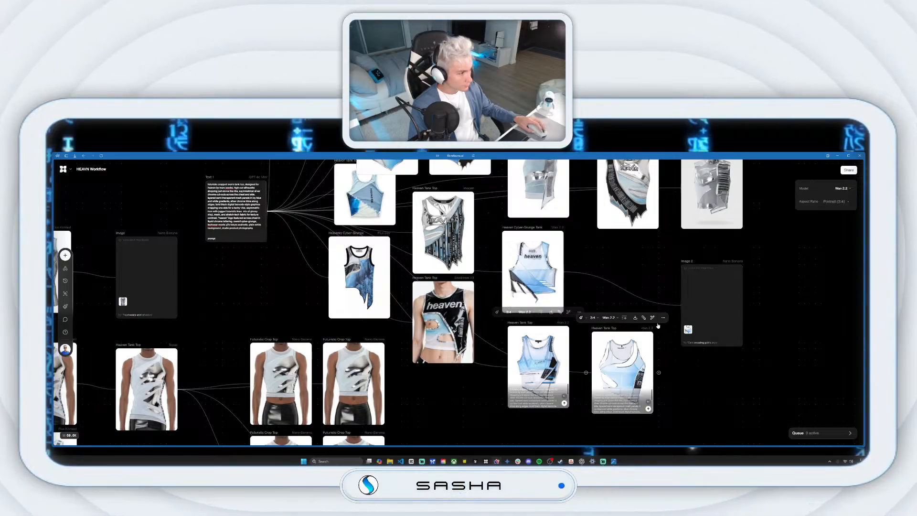
left_click(675, 333)
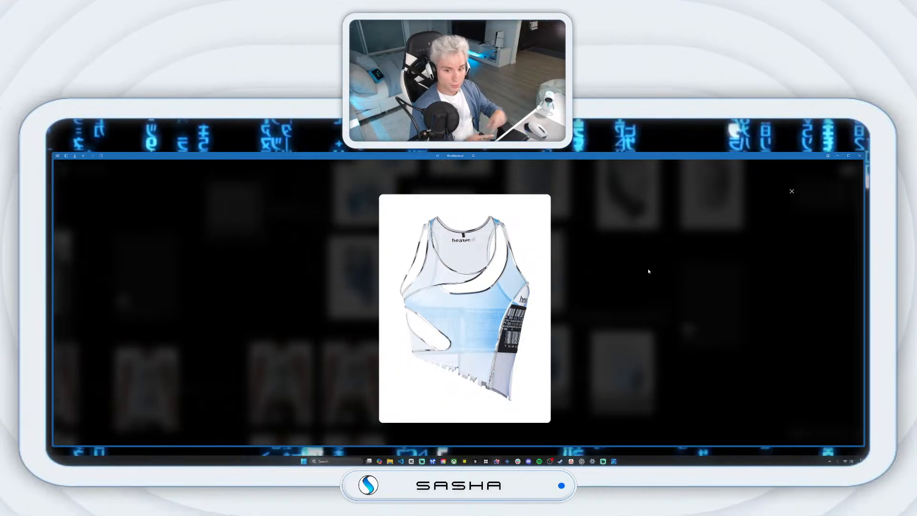
left_click(790, 191)
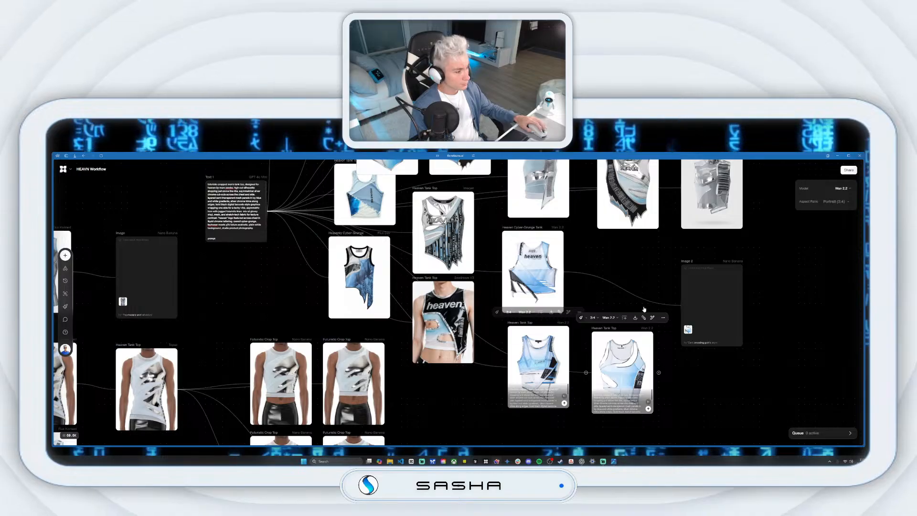
Prompt the new Nano Banana node with "fix the text to be in the center of the shirt".
left_click(698, 343)
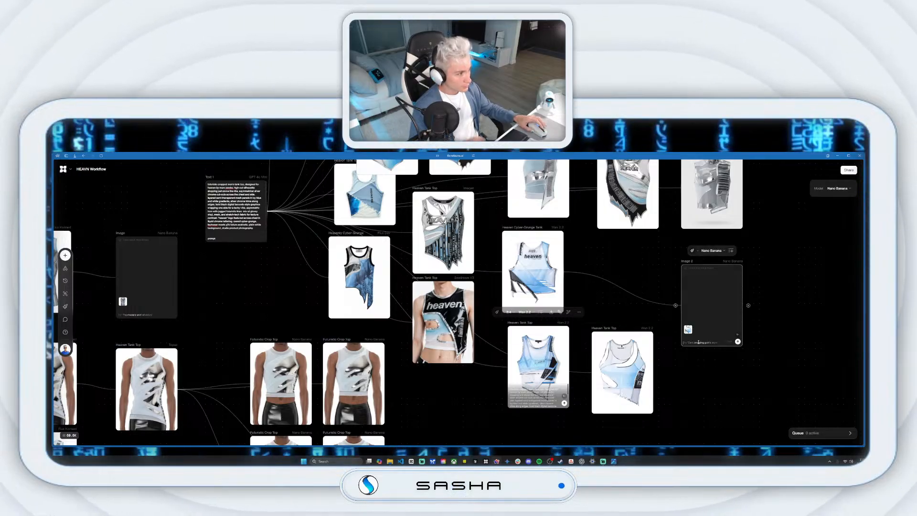
type("fi")
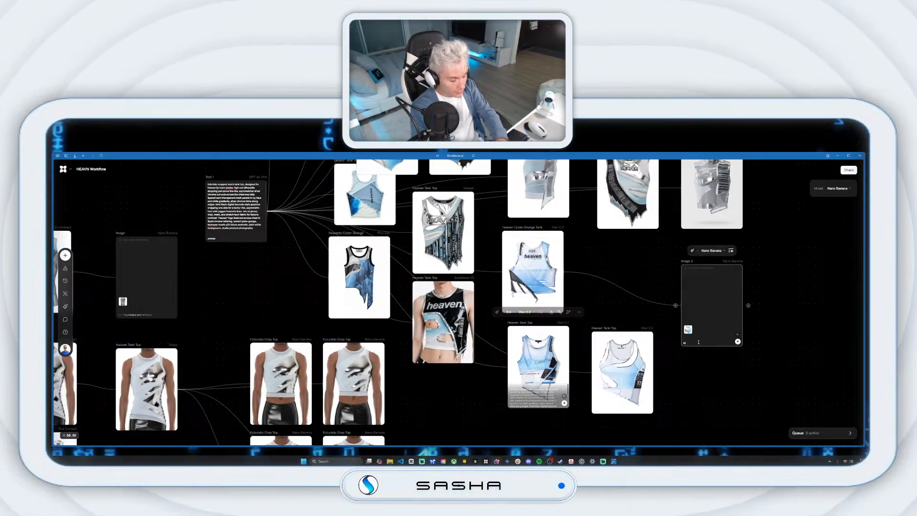
type("x the")
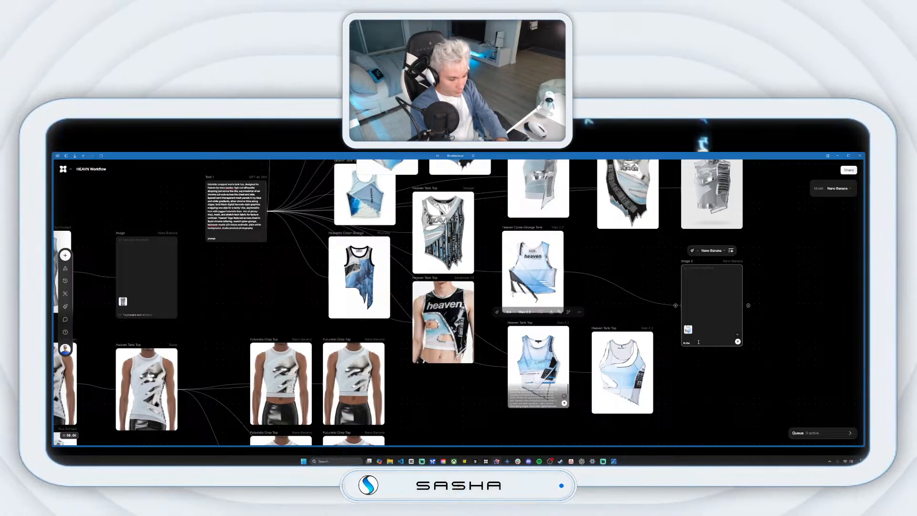
type(" tex")
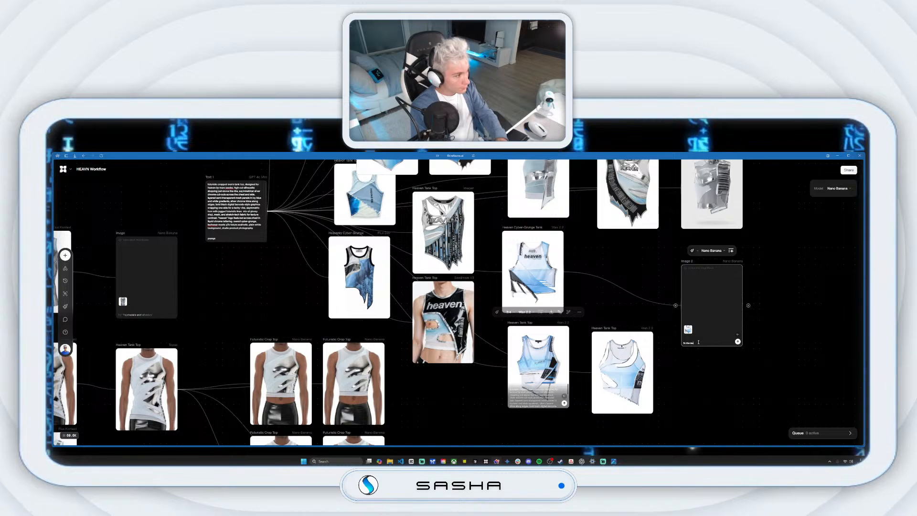
type("t to inste")
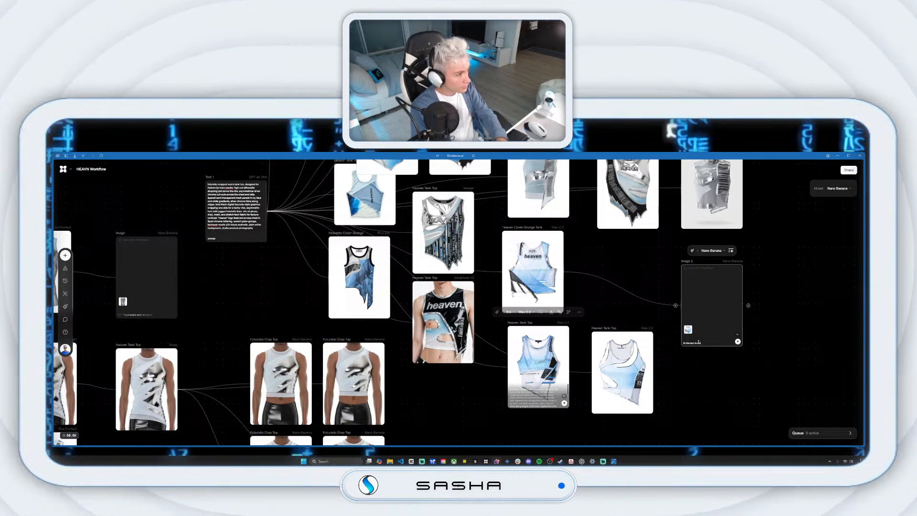
type("ad sa")
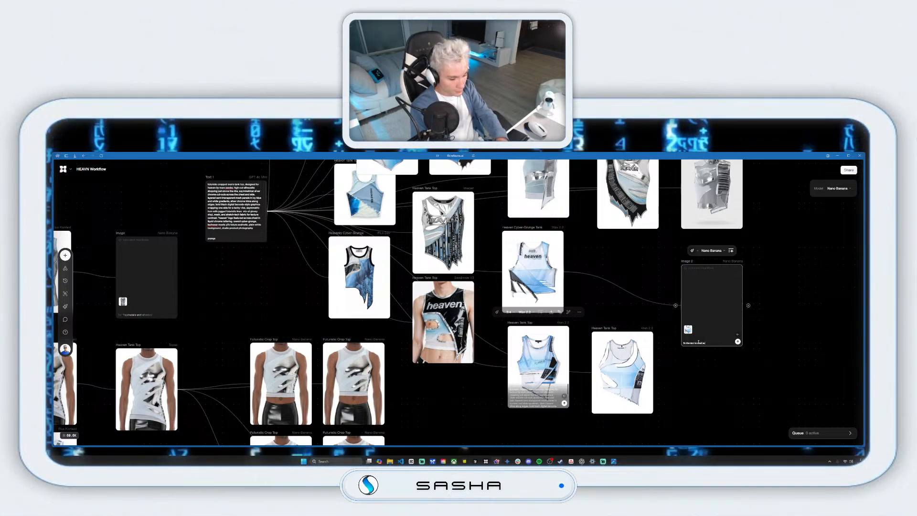
key("BackSpace")
key("BackSpace")
key("BackSpace")
key("BackSpace")
key("BackSpace")
key("BackSpace")
key("BackSpace")
key("BackSpace")
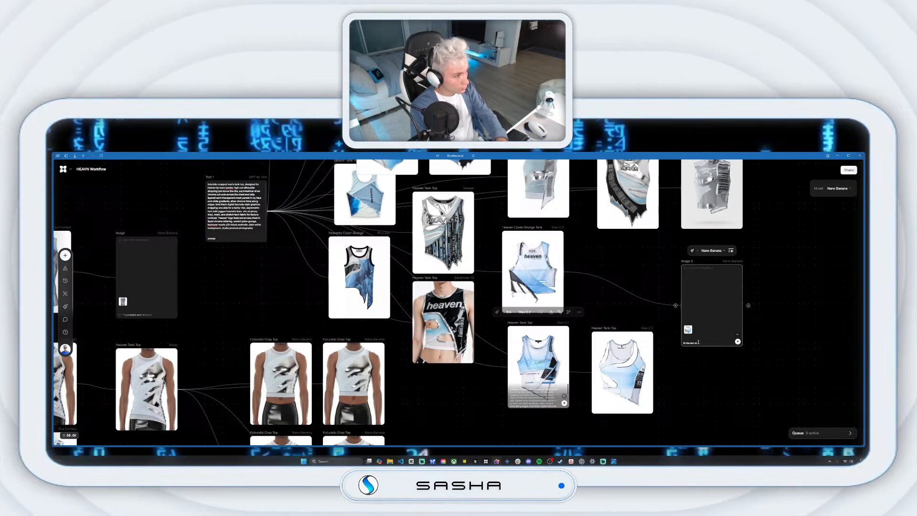
type("fit in")
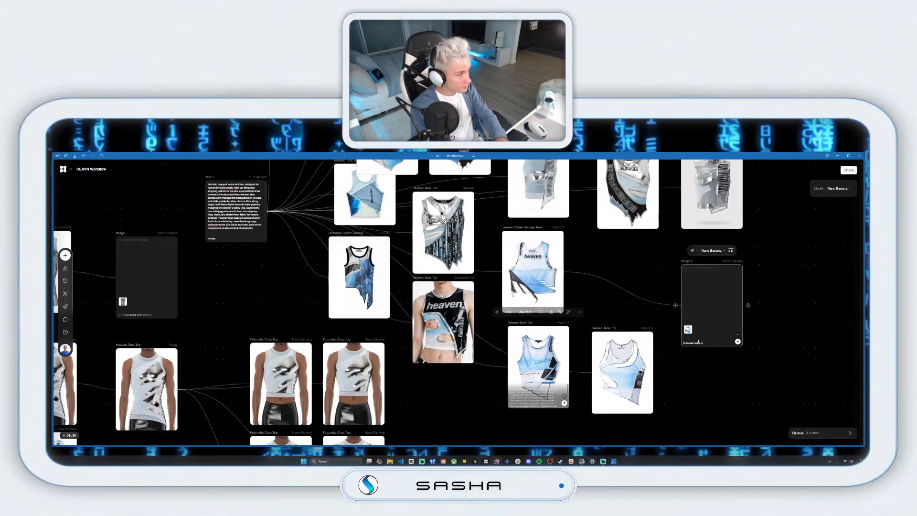
type("toin the")
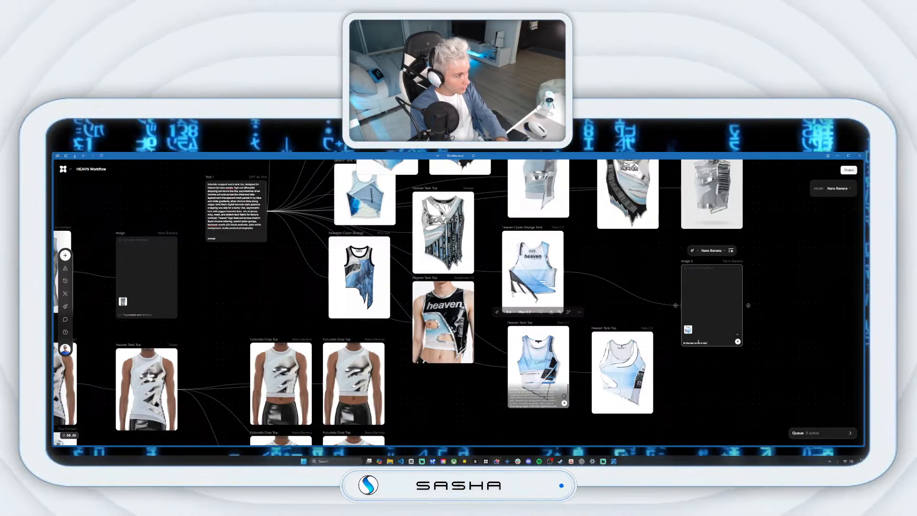
type(" center of the shirt")
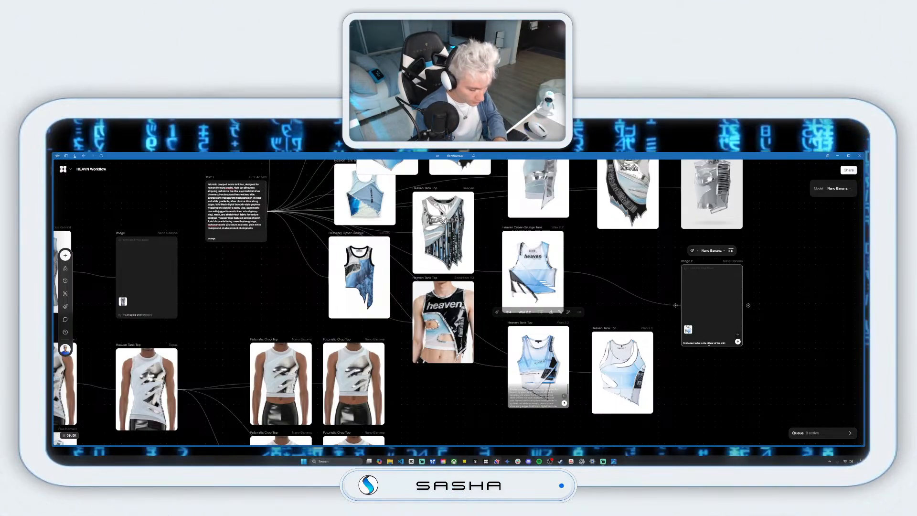
Insert "heaven" in quotation marks after the word "text" in the Nano Banana prompt.
type("\"hea")
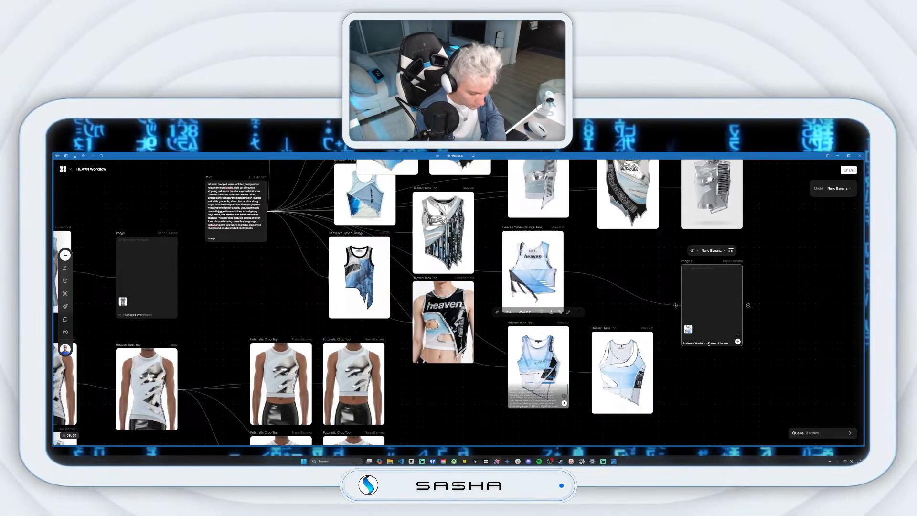
type("ven")
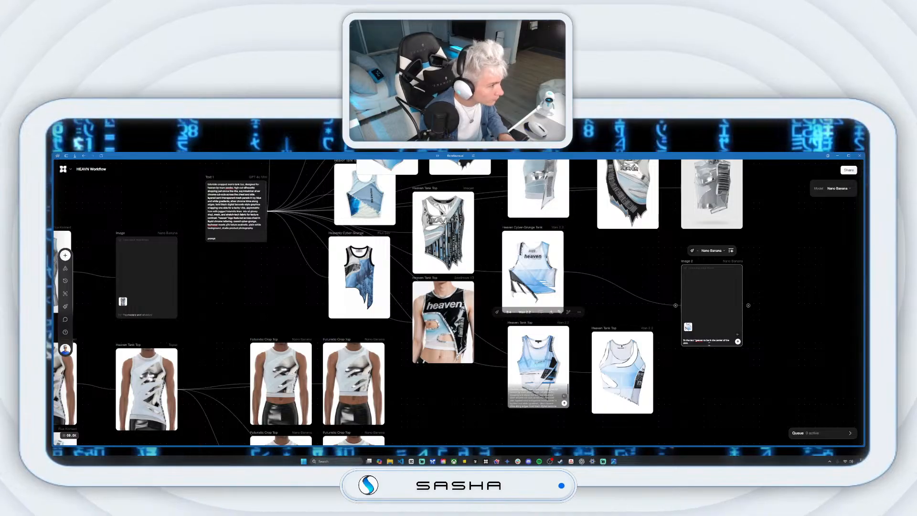
key("BackSpace")
key("BackSpace")
key("BackSpace")
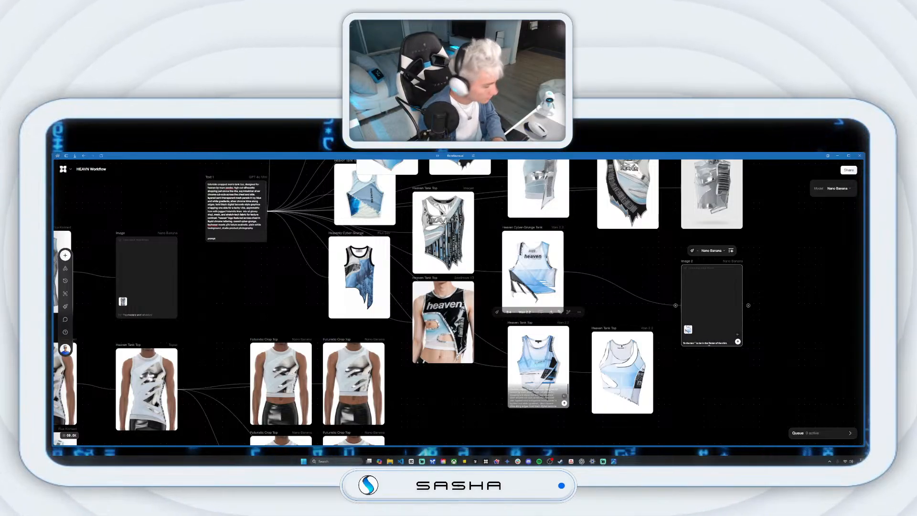
type("eaven\"")
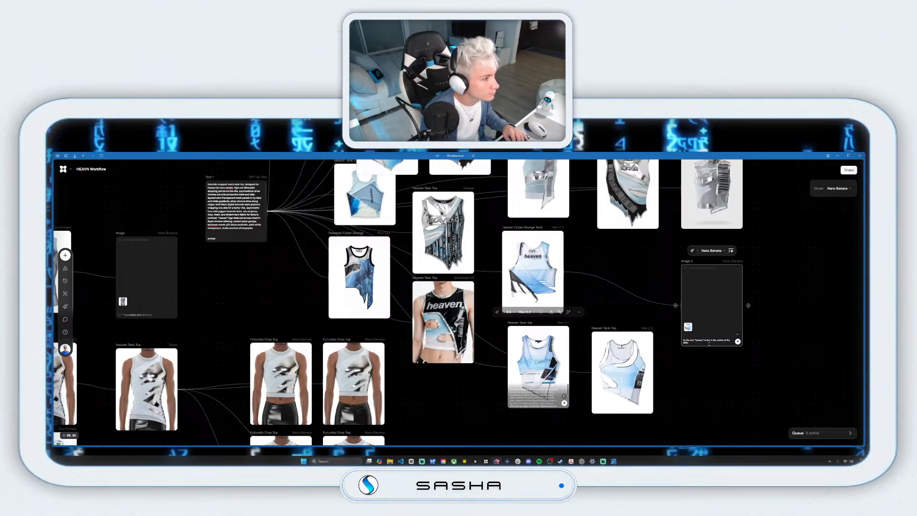
Examine the Heaven Cyber Grunge Tank that feeds the Nano Banana node in fullscreen.
left_click(533, 287)
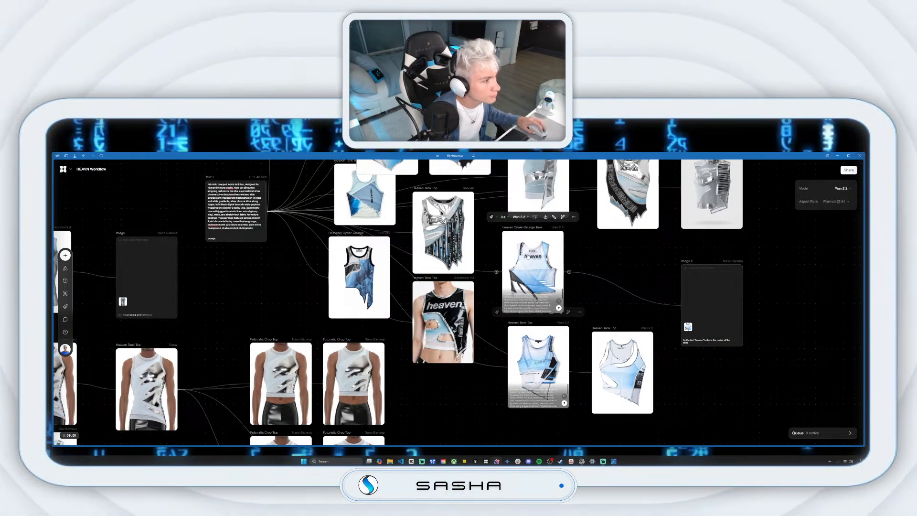
left_click(571, 218)
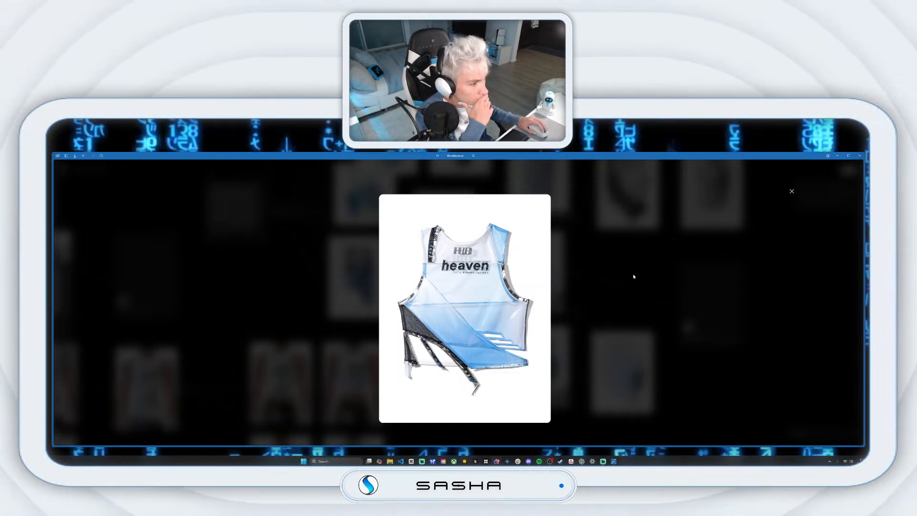
left_click(792, 191)
Download the Heaven Cyber Grunge Tank image.
right_click(538, 252)
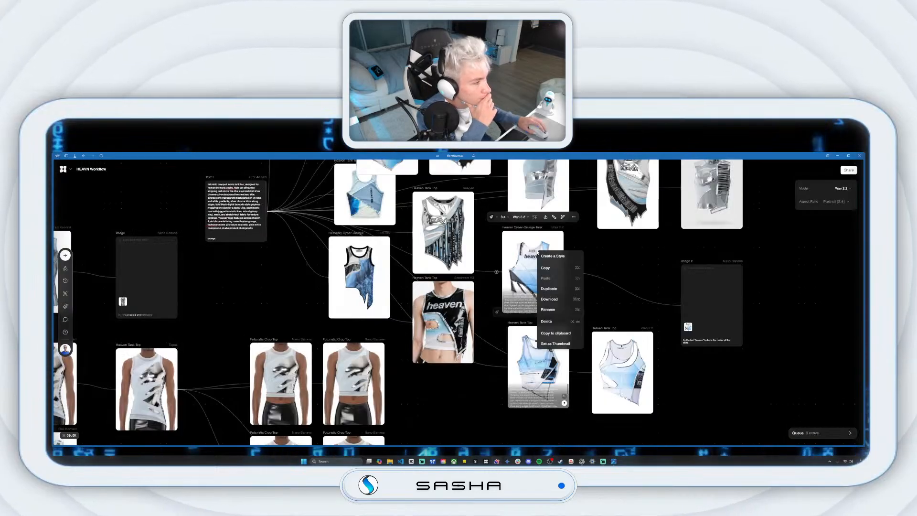
left_click(574, 217)
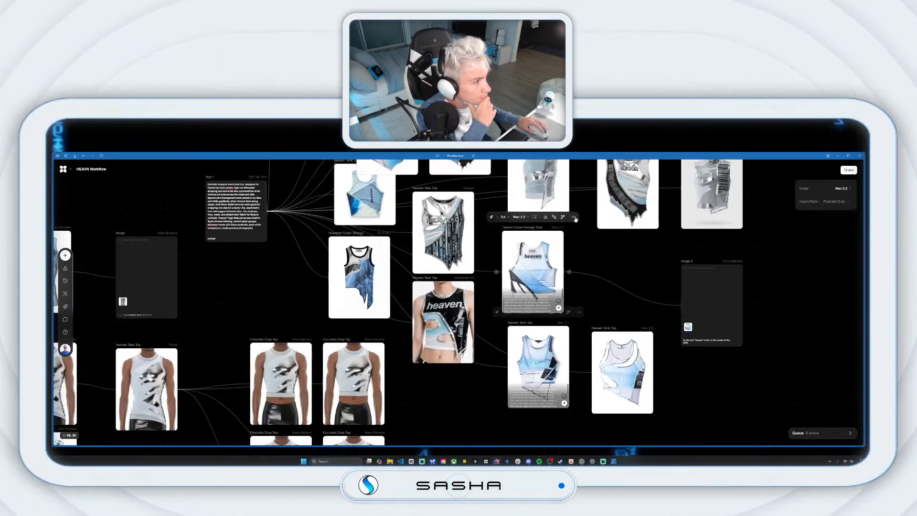
left_click(551, 229)
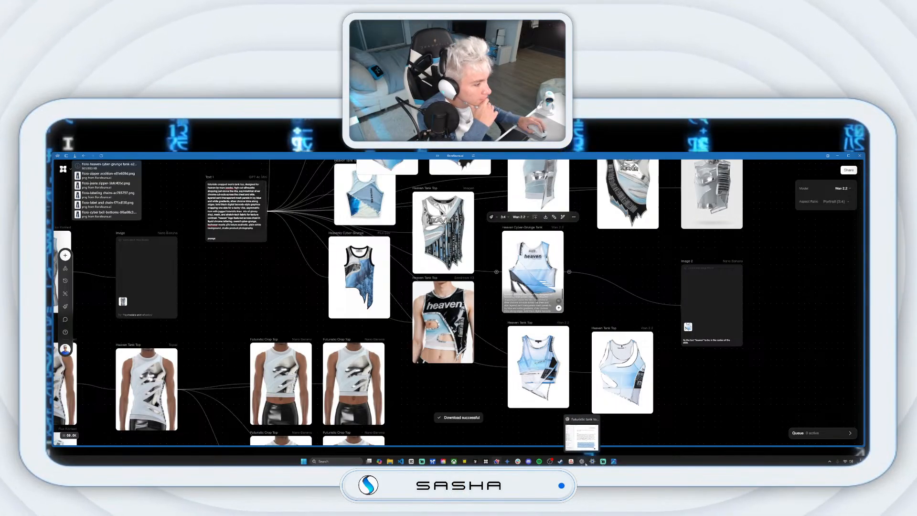
Switch to ChatGPT, clear the old prompt from the message draft, and attach the downloaded Heaven tank image.
left_click(581, 461)
scroll(730, 356, "down", 1)
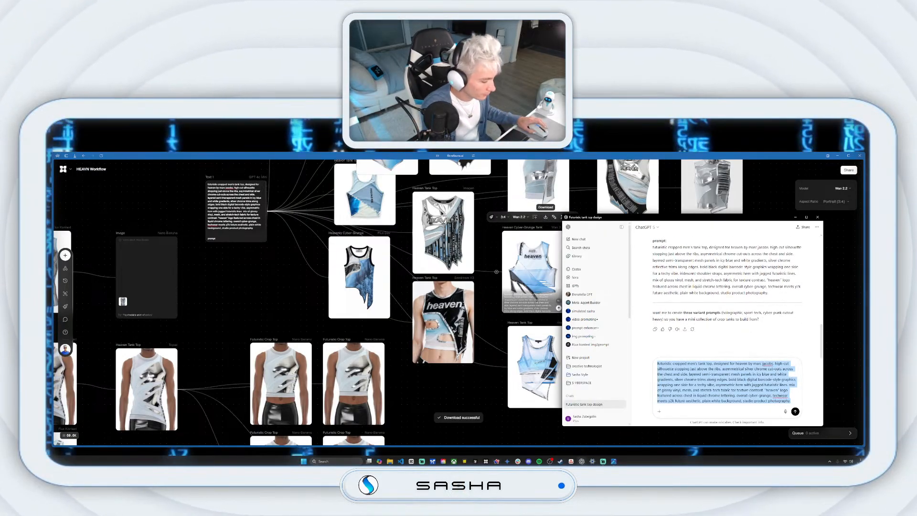
key("BackSpace")
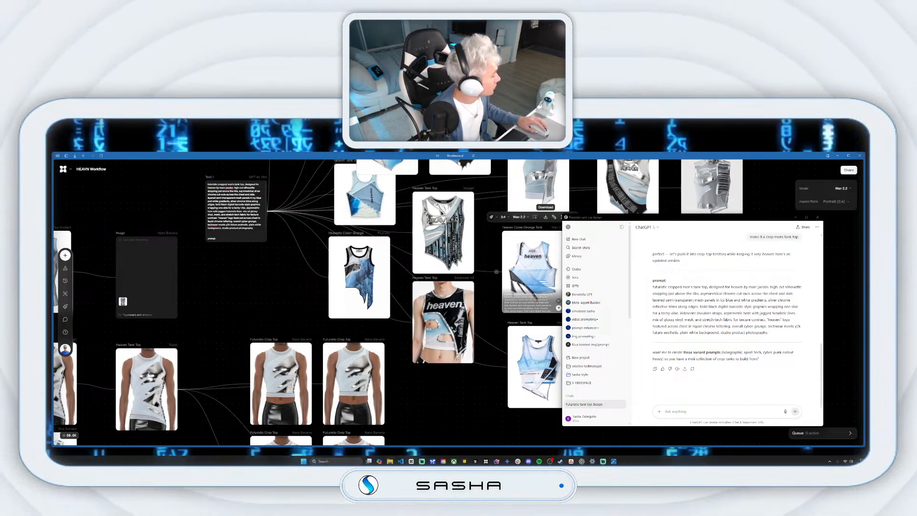
left_click_drag(864, 382, 712, 411)
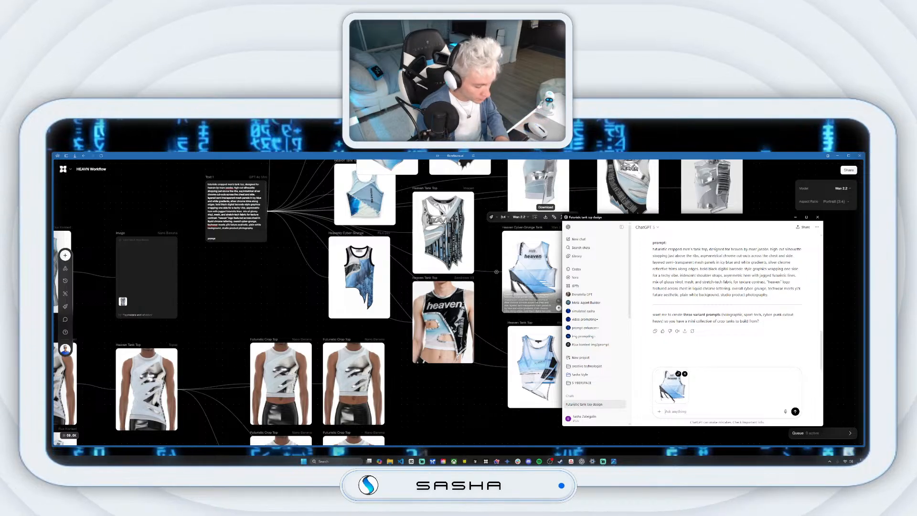
Ask ChatGPT about the attached tank image: "what could i do to this design to touch it up".
type("what c")
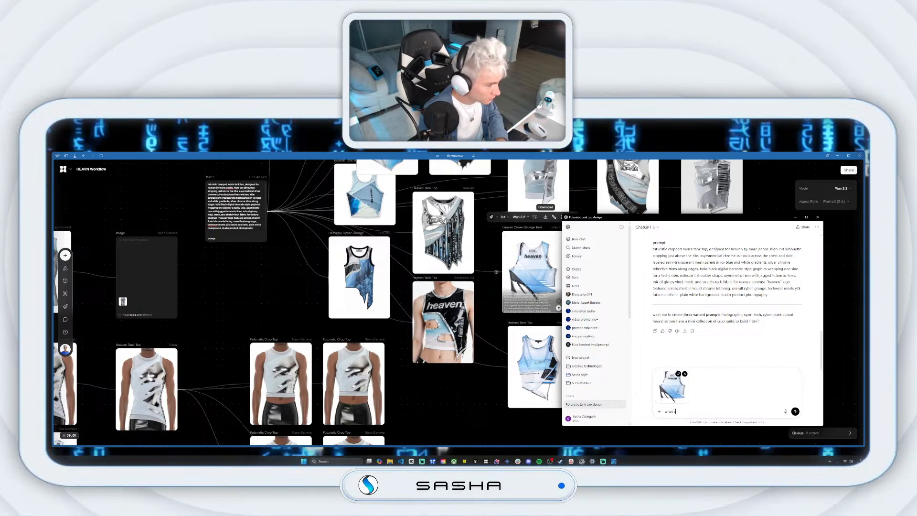
type("ould i do")
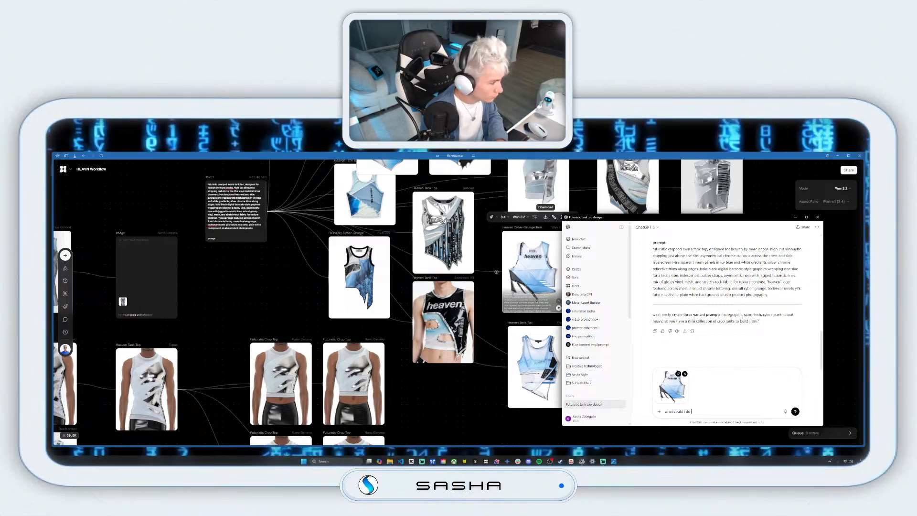
type(" to this de")
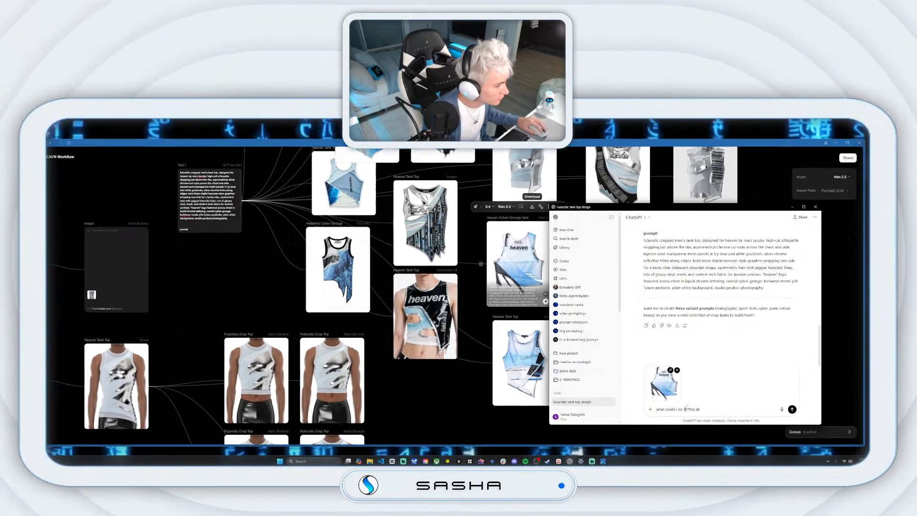
type("sign ")
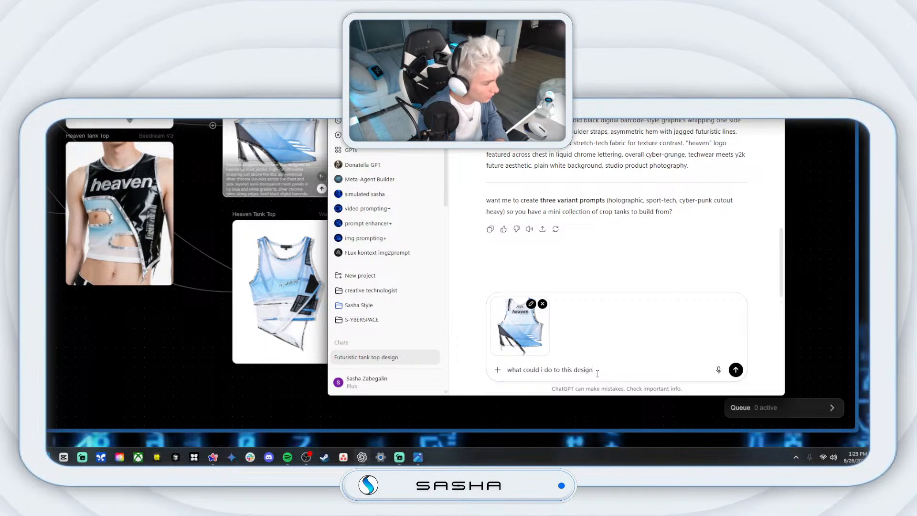
type("to")
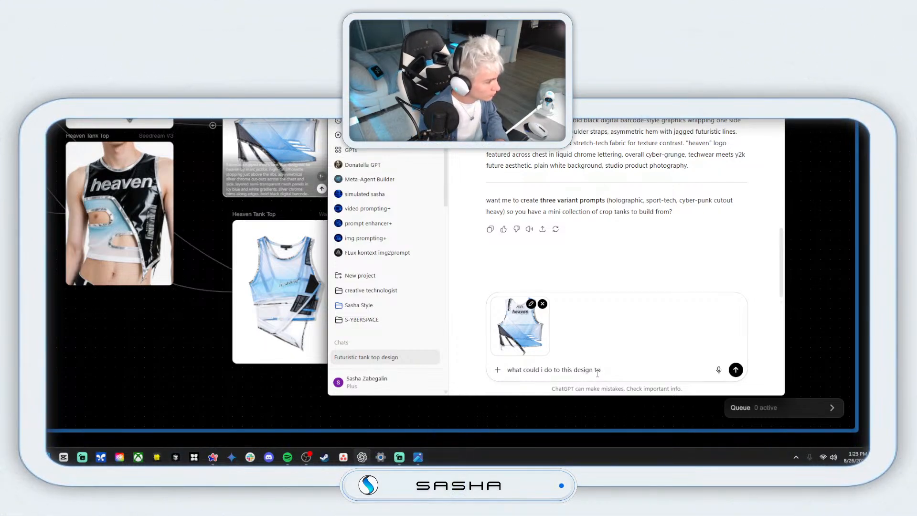
type(" touch uit")
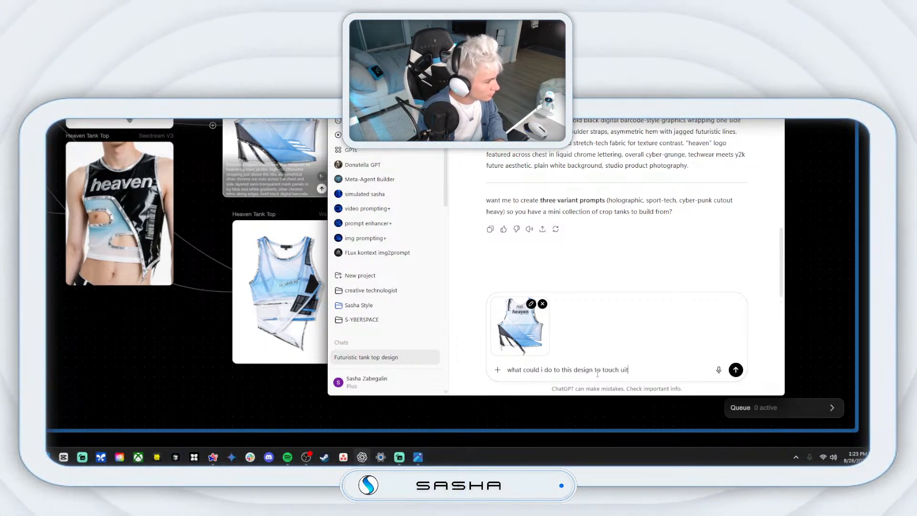
type(" ui")
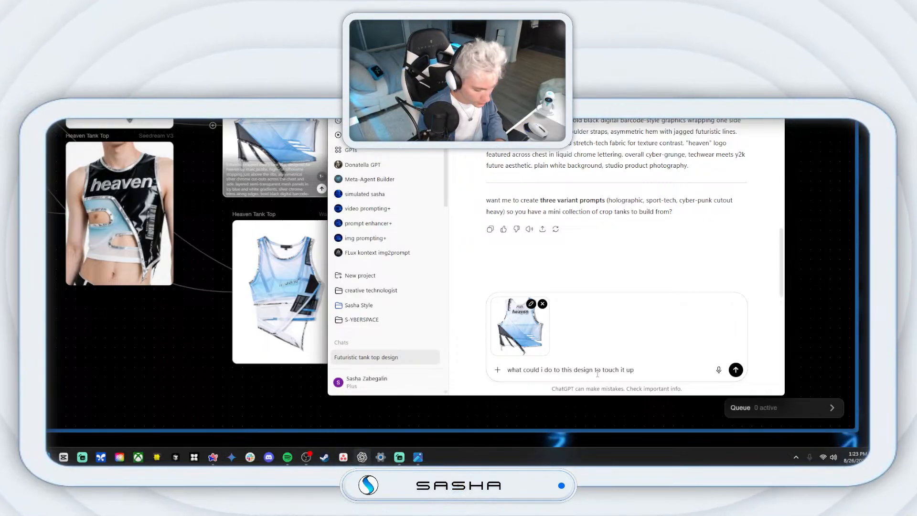
key("BackSpace")
key("BackSpace")
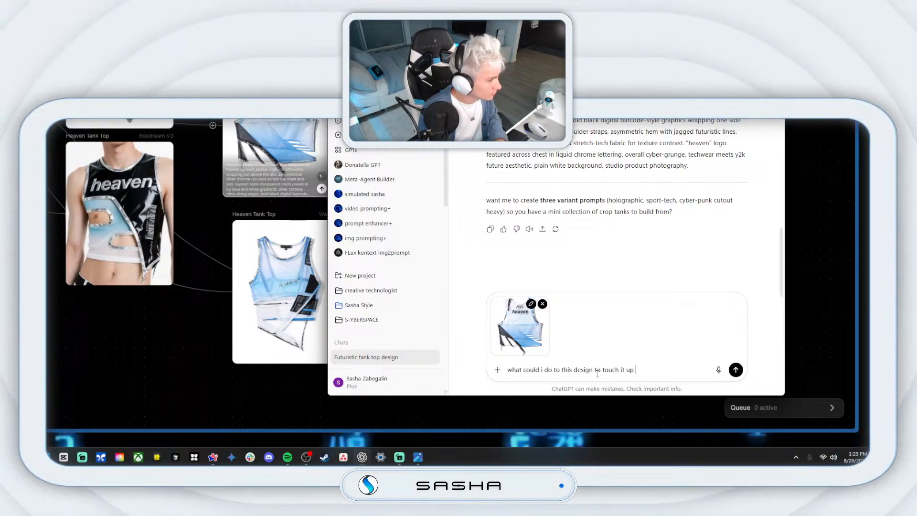
key("Return")
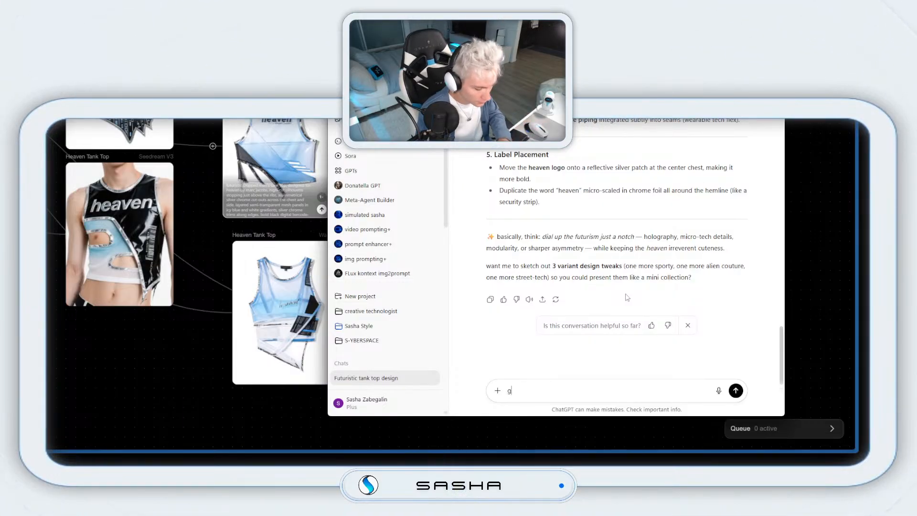
Send ChatGPT the follow-up request "give me a prompt that does this".
type("a prompt that does thi")
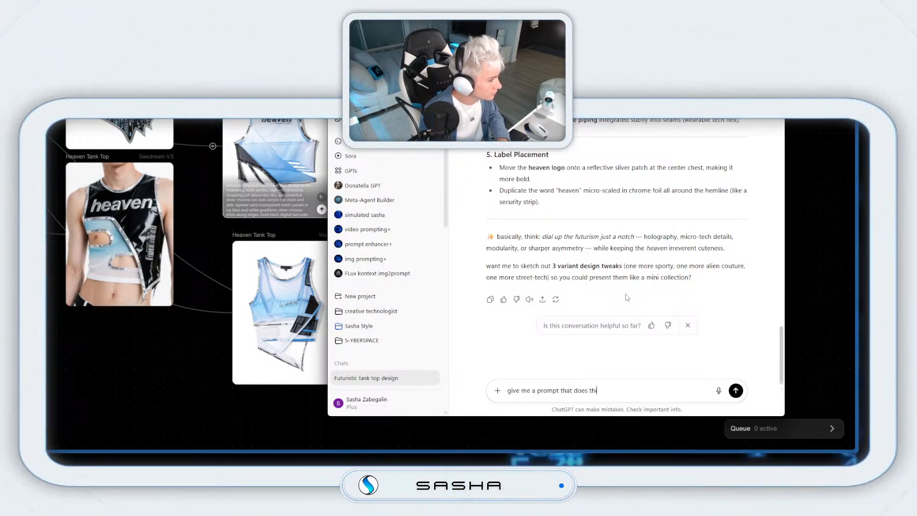
type("s")
key("Return")
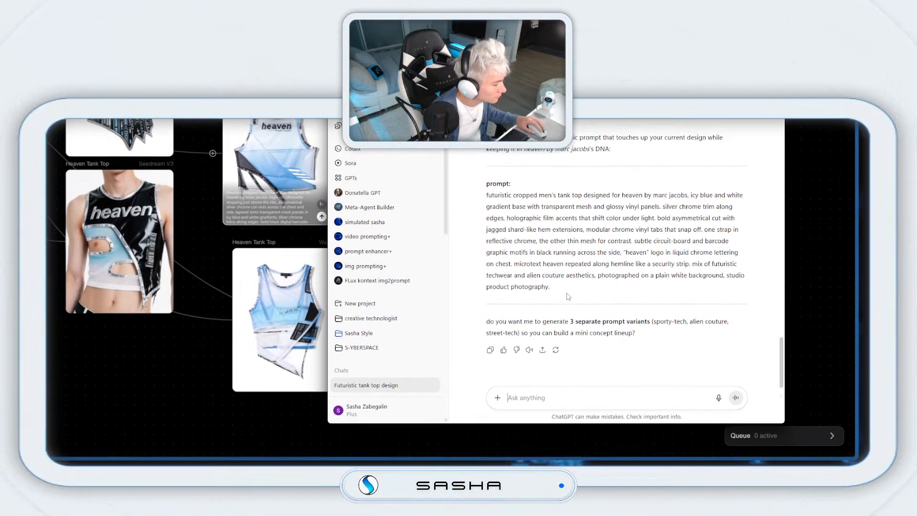
Replace the Nano Banana node's prompt in the HEAVN Workflow with ChatGPT's new tank top prompt and generate the images.
triple_click(500, 207)
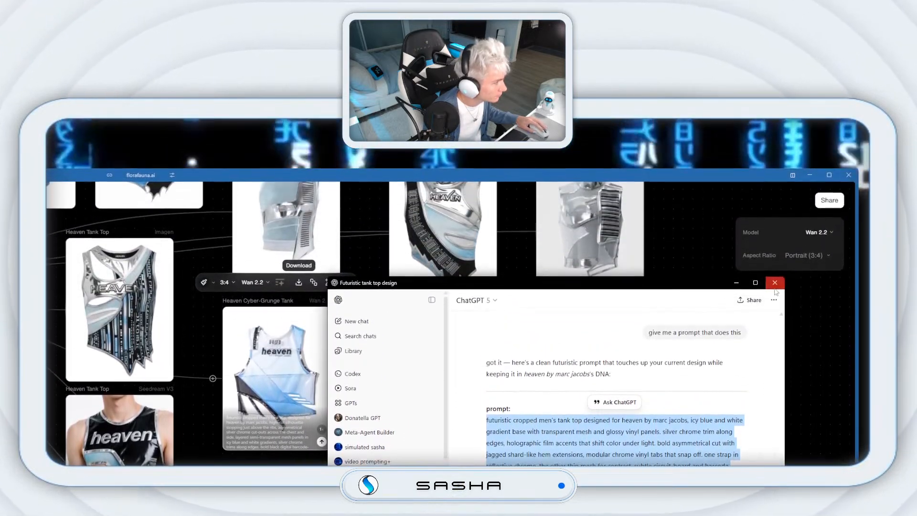
left_click(775, 189)
left_click_drag(683, 262, 695, 252)
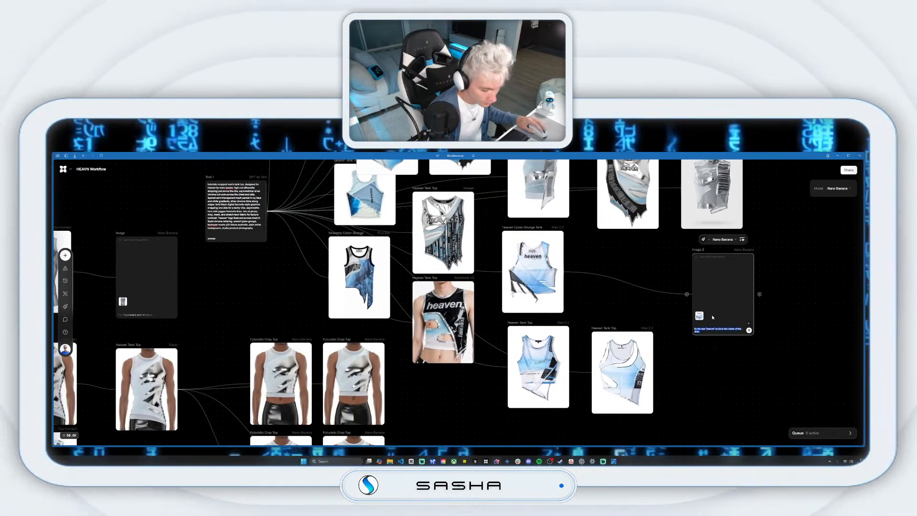
key("ctrl+v")
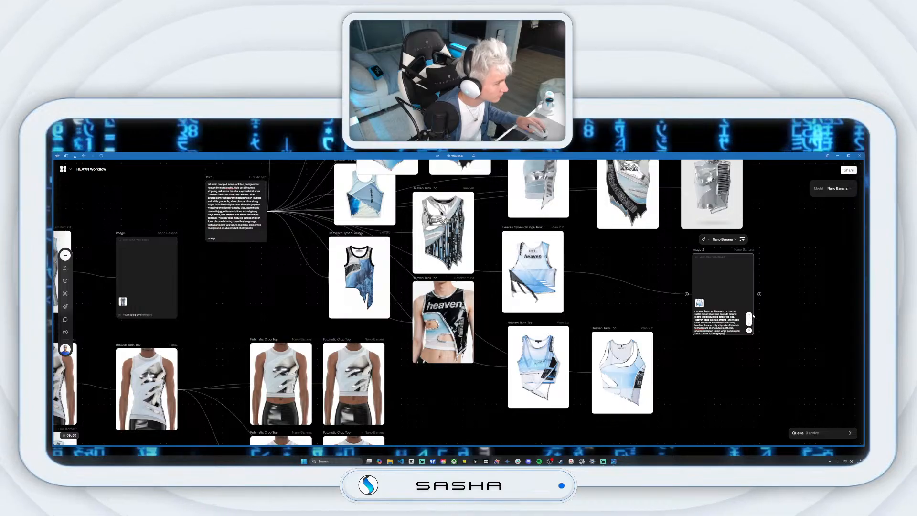
left_click(749, 329)
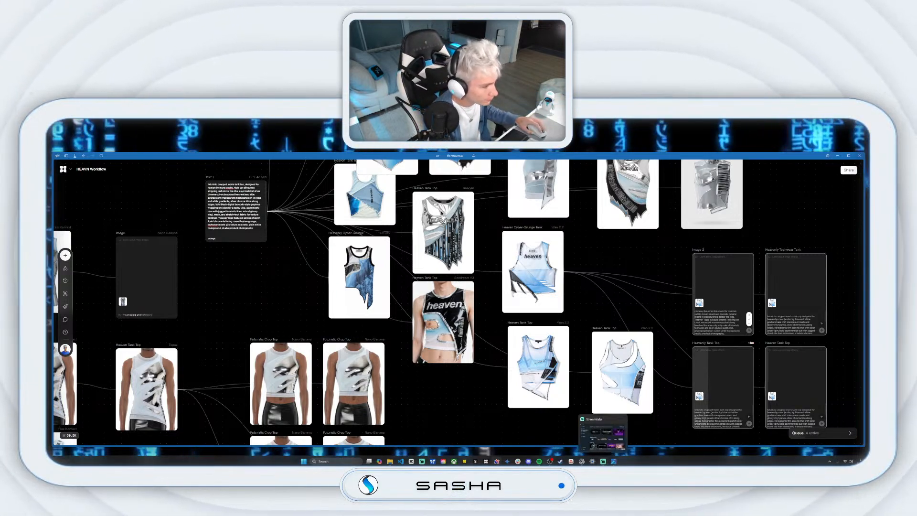
Return to the ChatGPT tank top chat and begin a message with 'i want the text "heaven" with'.
left_click(582, 461)
left_click(672, 410)
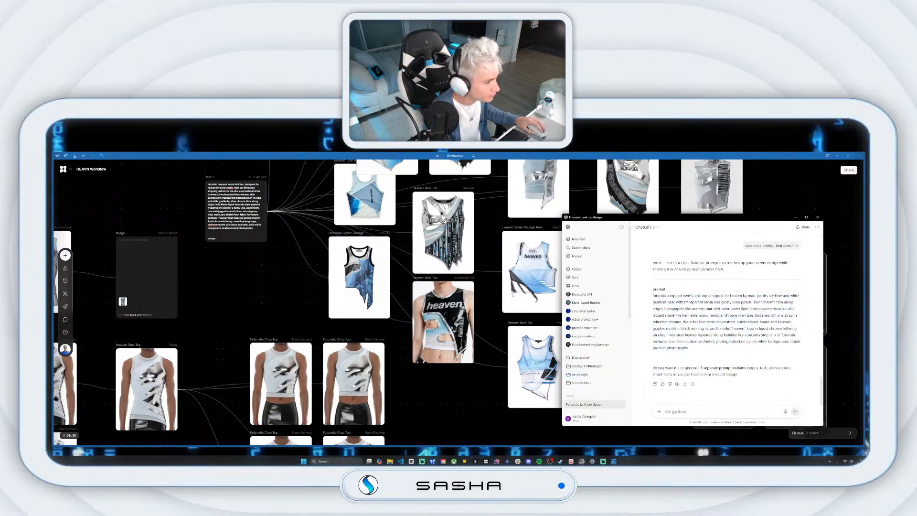
type("i")
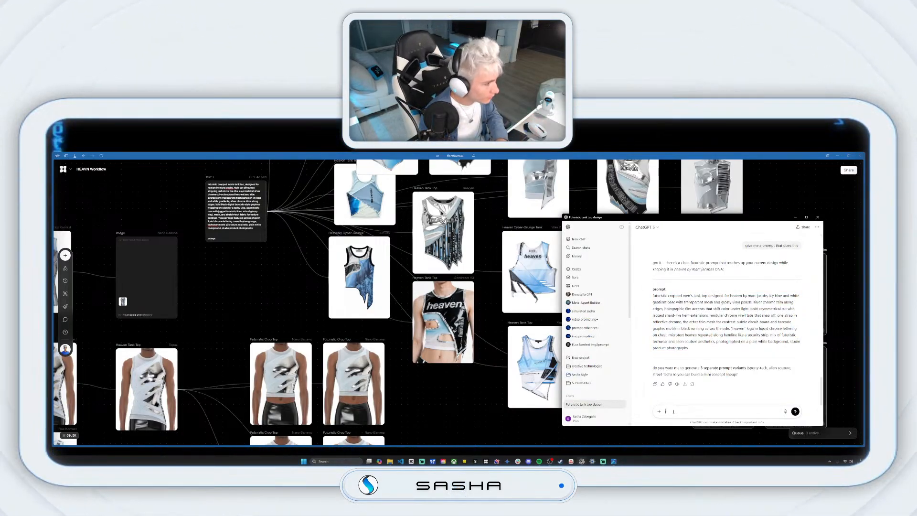
type(" want")
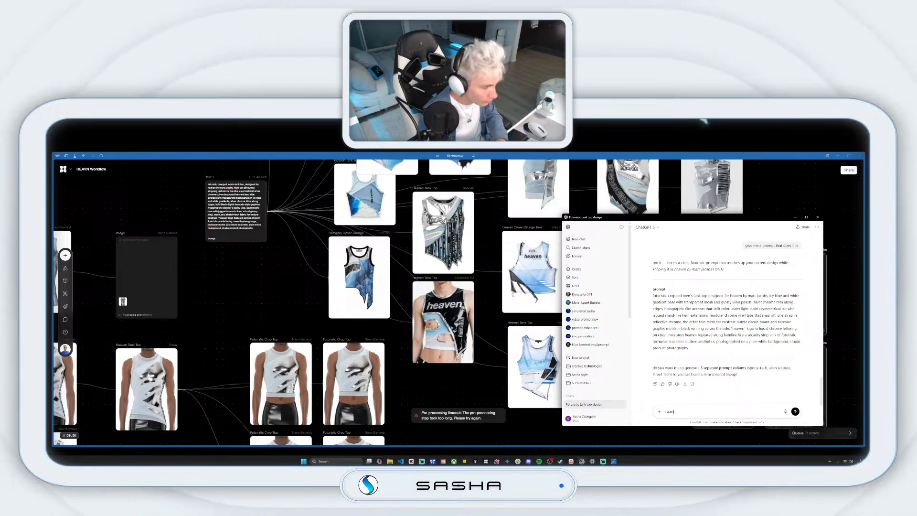
type(" the")
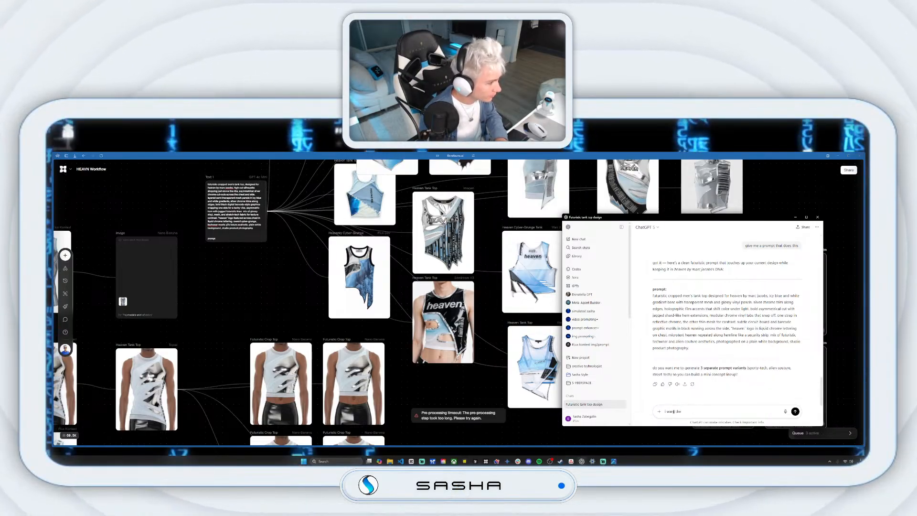
type(" text  te")
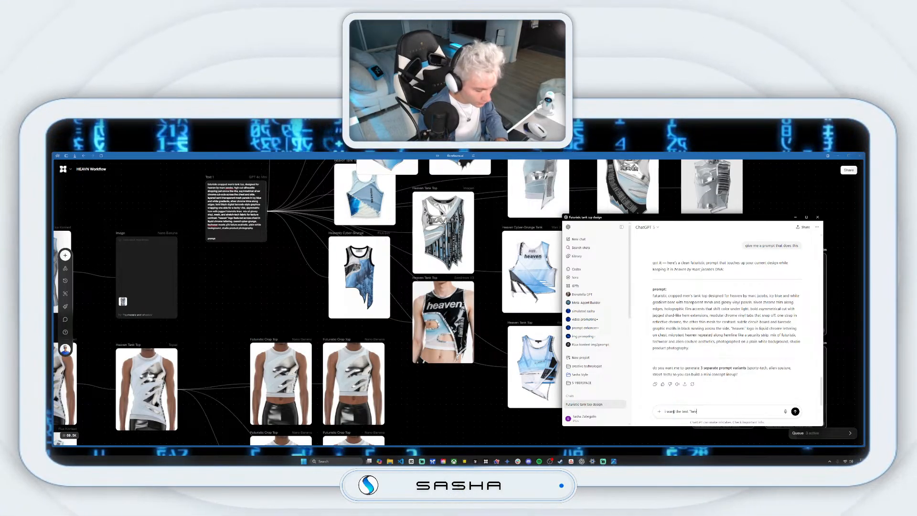
type("xt \"he")
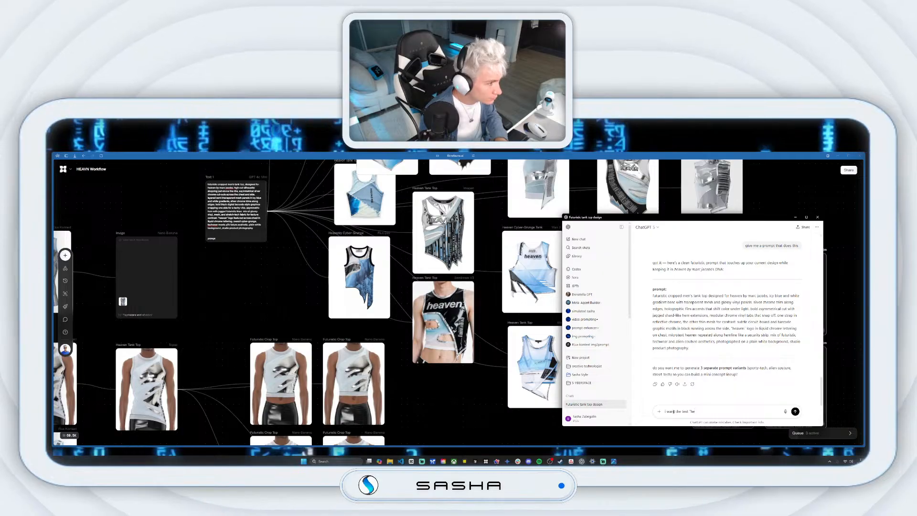
type("aven")
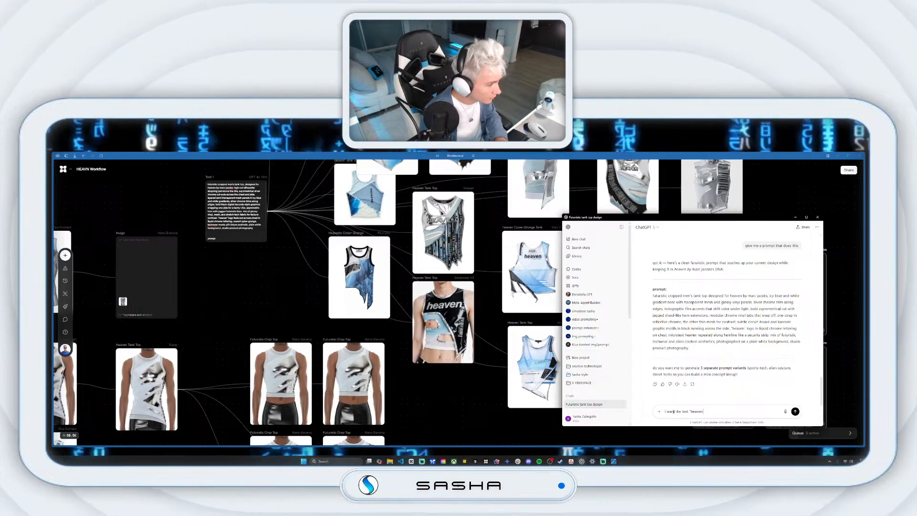
type("\"")
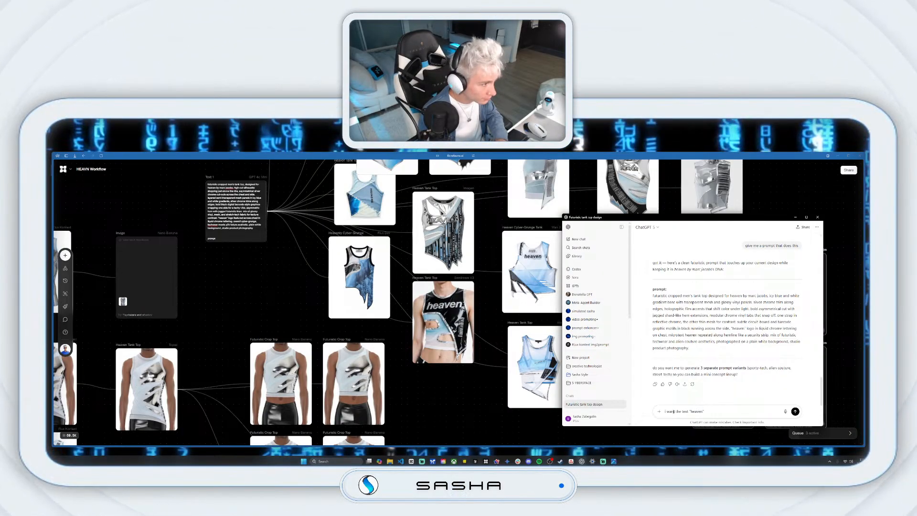
type(" w")
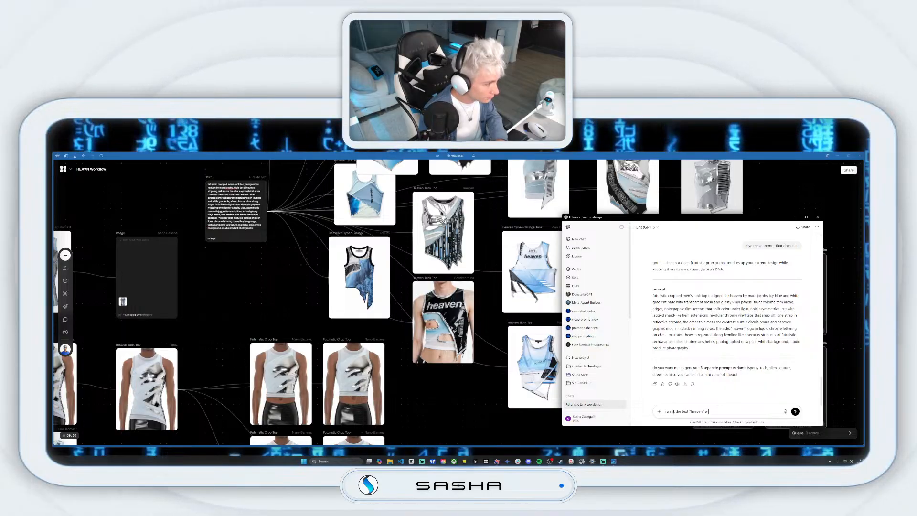
type("il")
type("th")
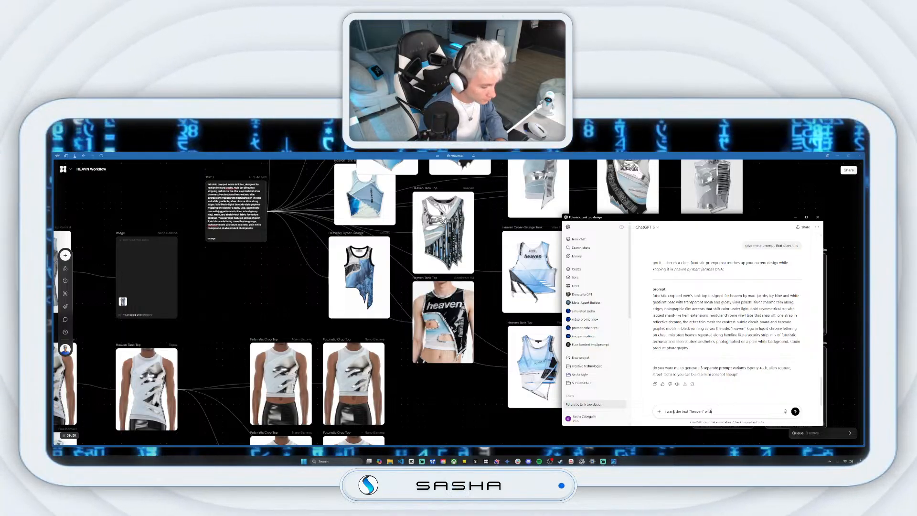
type(" (by m")
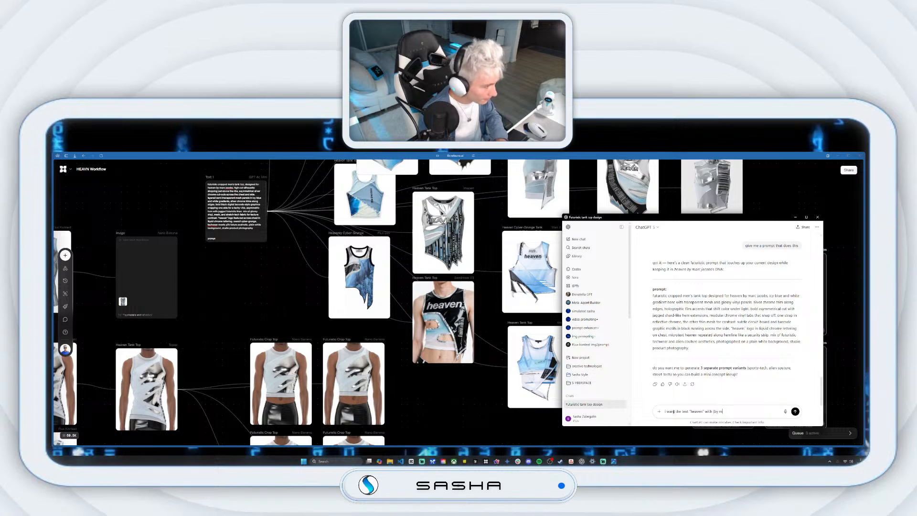
type("a")
key("BackSpace")
key("BackSpace")
key("BackSpace")
key("BackSpace")
key("BackSpace")
key("BackSpace")
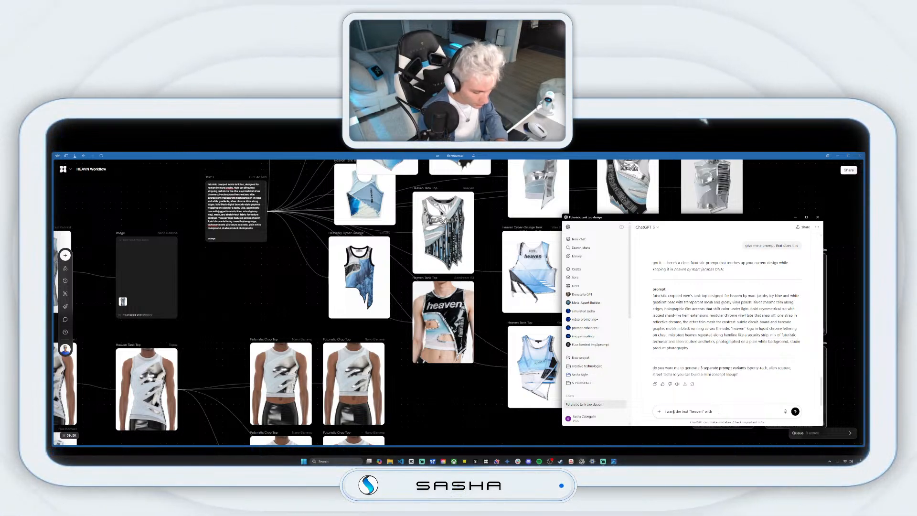
Continue the ChatGPT message by asking for "by marc jacobs" under "heaven", with the text centered on the tank top.
type("\"")
type("b")
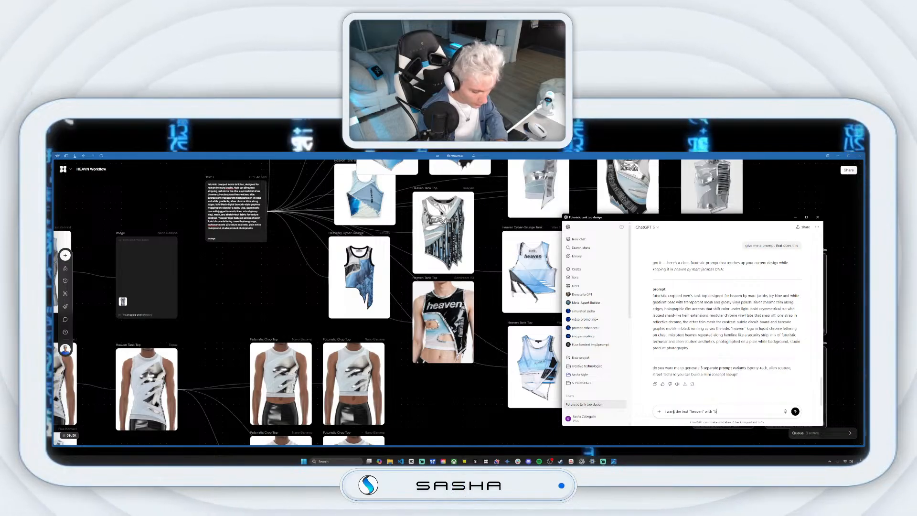
type("y marc jac")
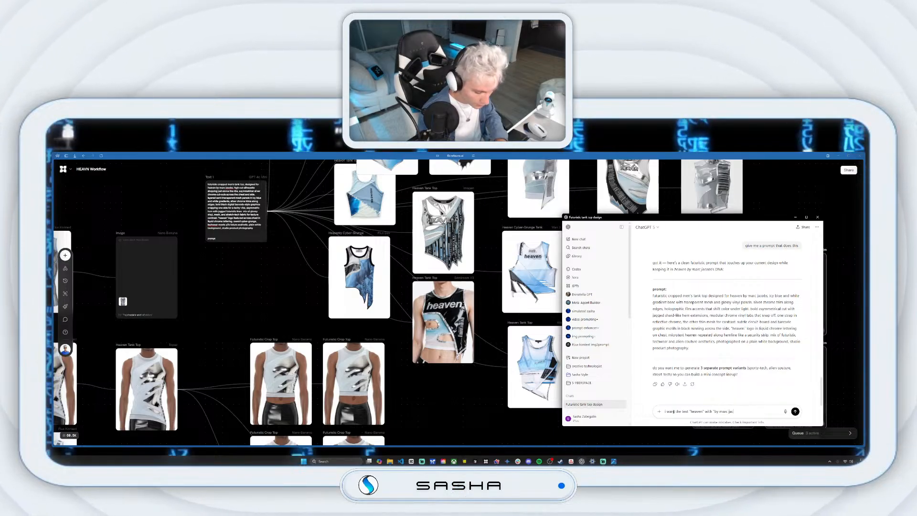
type("obs\"")
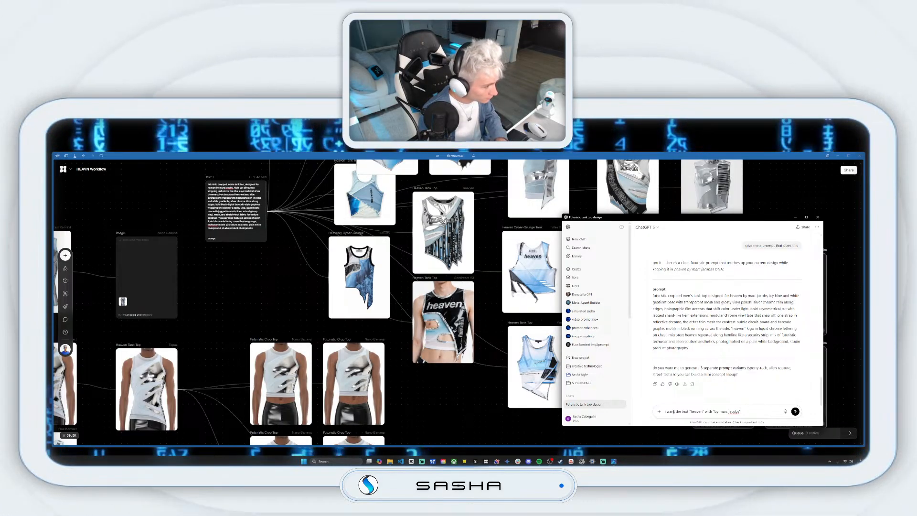
type(" under i")
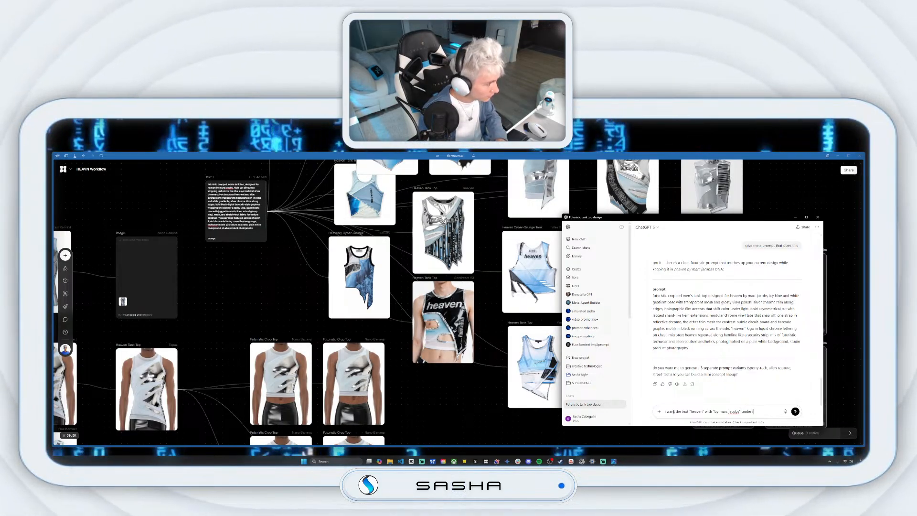
type("t to be centered")
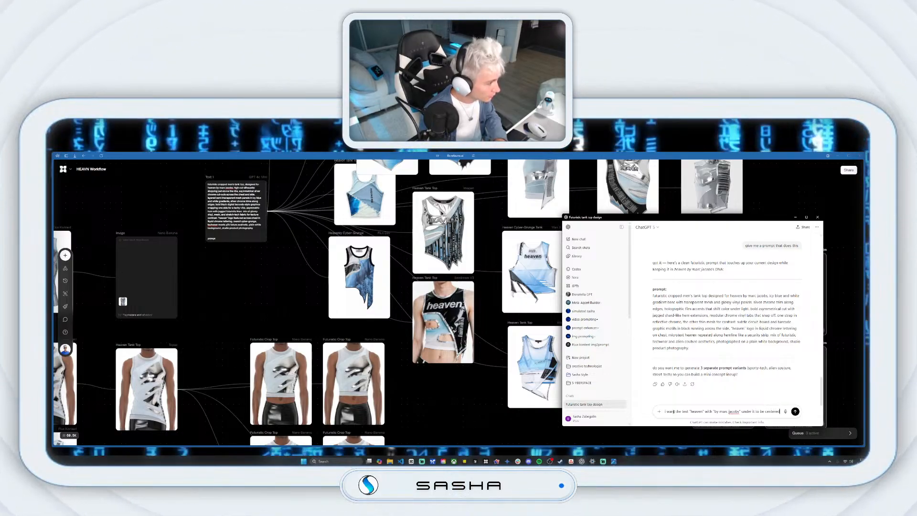
type(" on the ta")
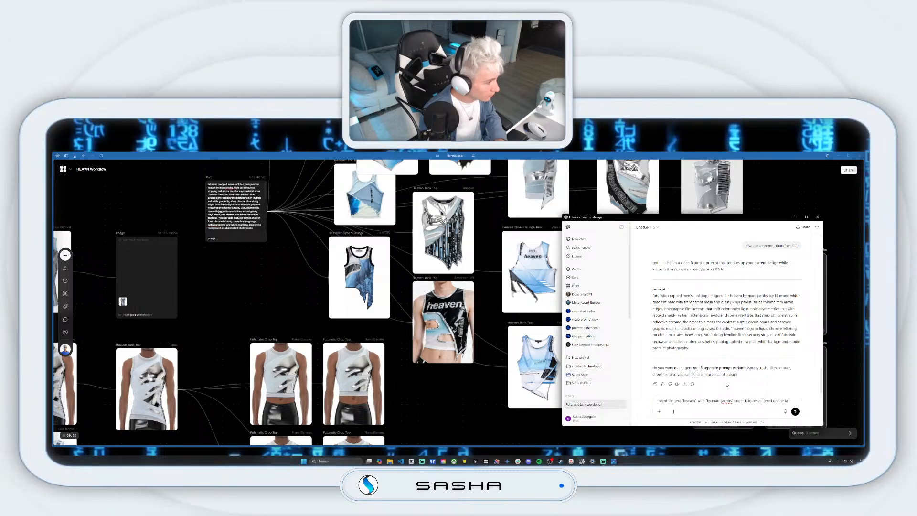
type("nk top. i want")
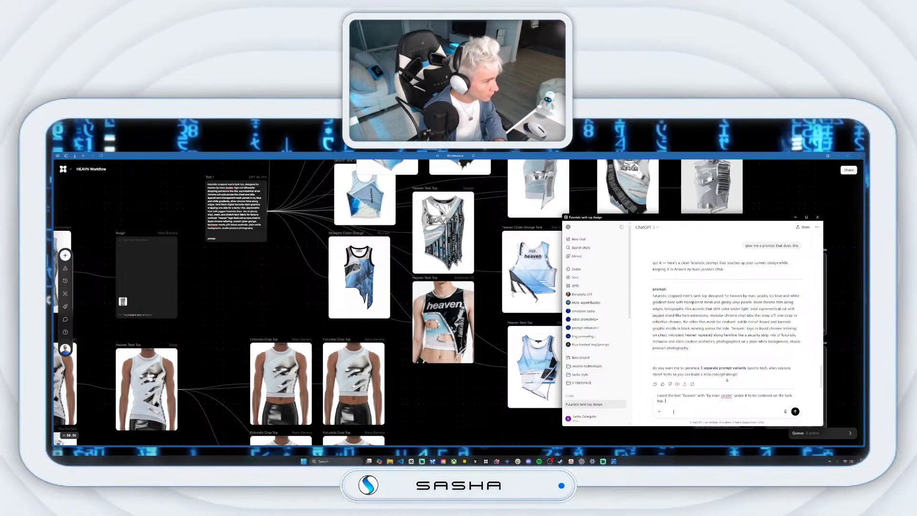
Add to the ChatGPT message the request "i want that weird gray text to be gone".
type(" that ")
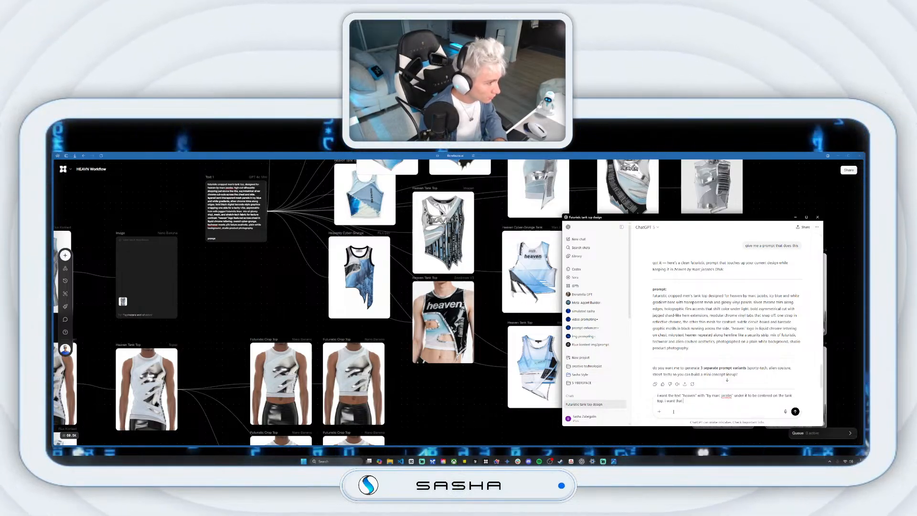
type("wi")
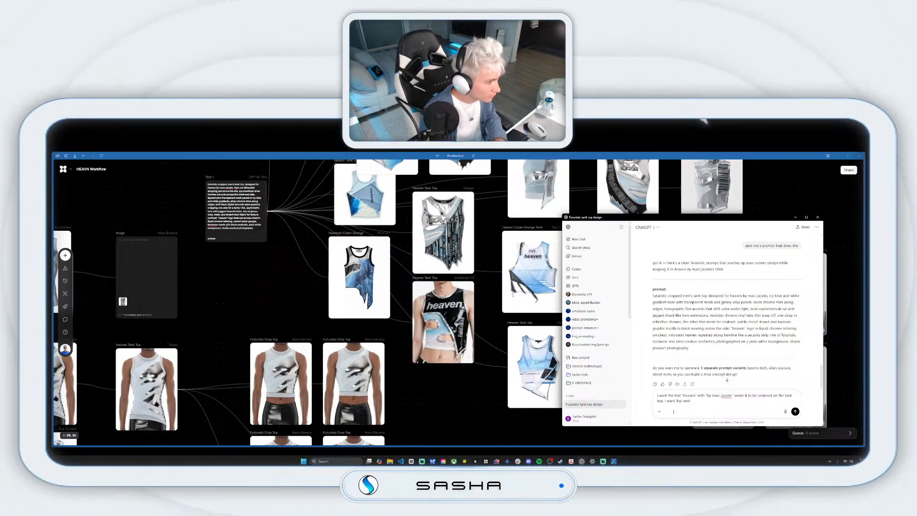
type("d gray")
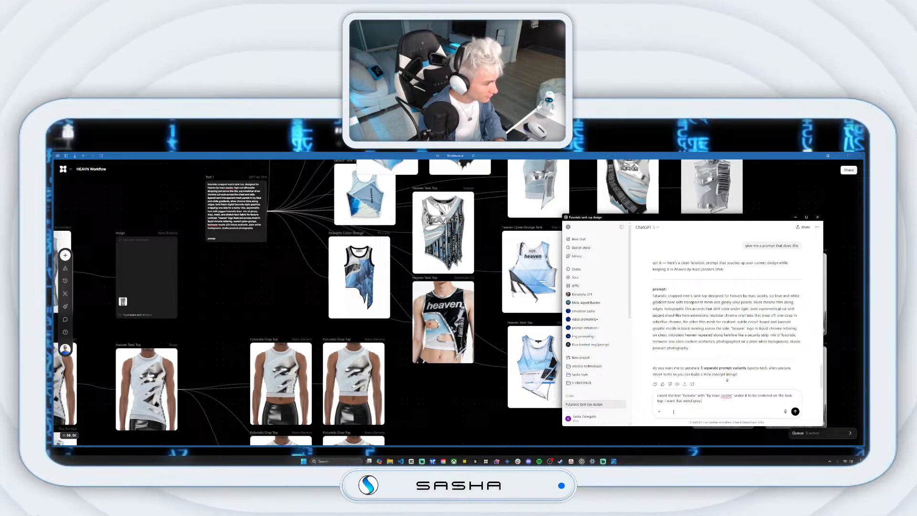
type(" te")
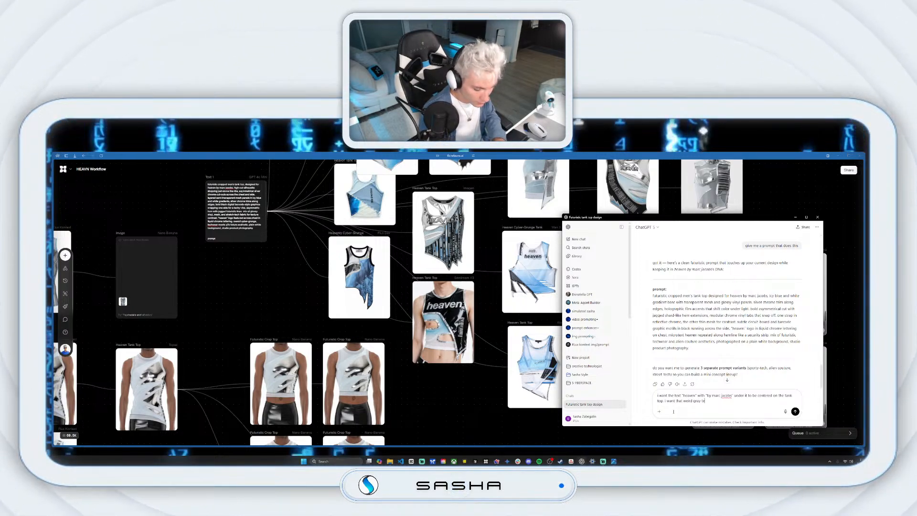
type("xt.to be")
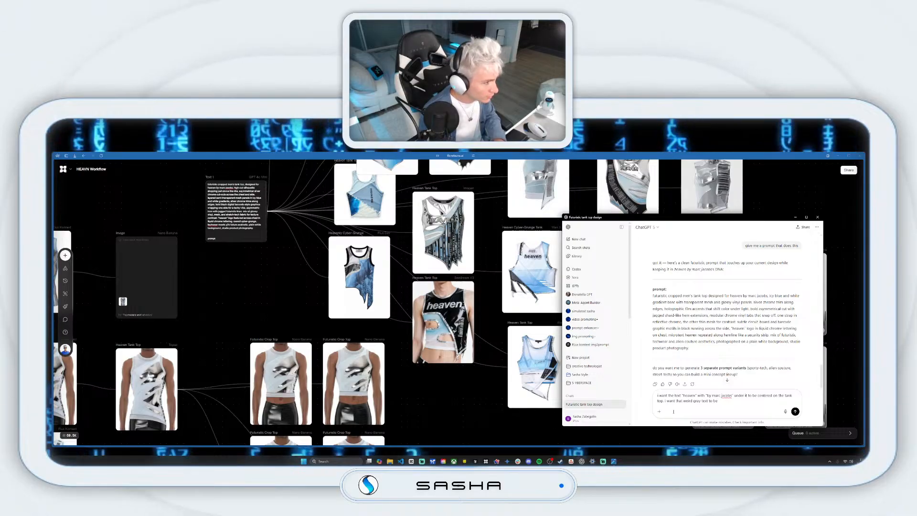
type(" gone.")
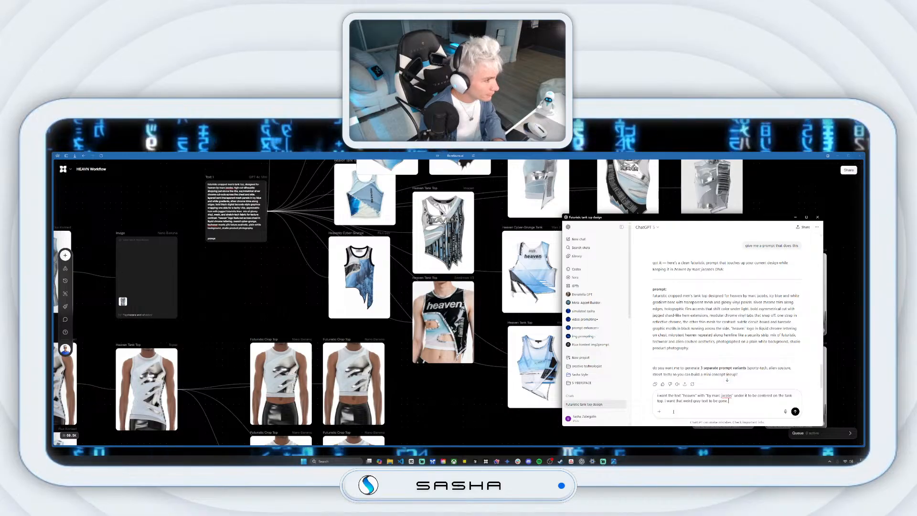
Add that the strange strap on the left top corner should be something more interesting, and send the message to ChatGPT.
type(" the s")
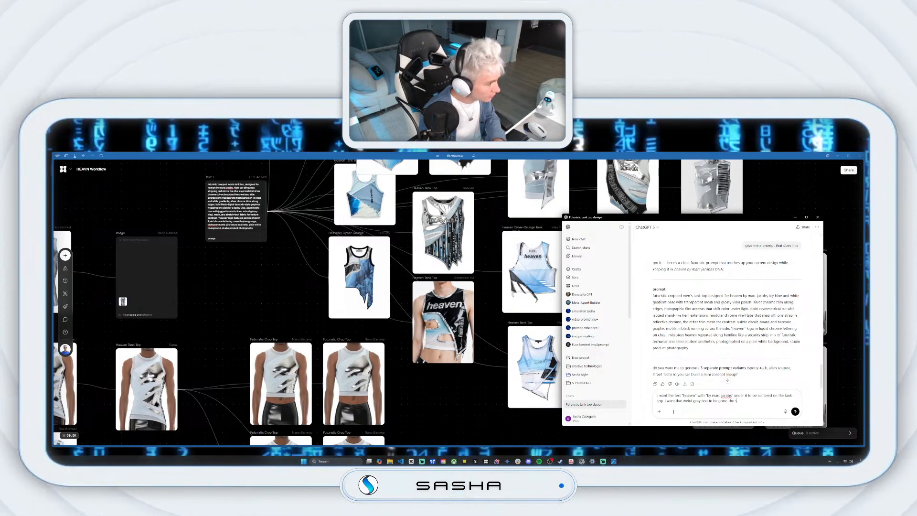
type("trange")
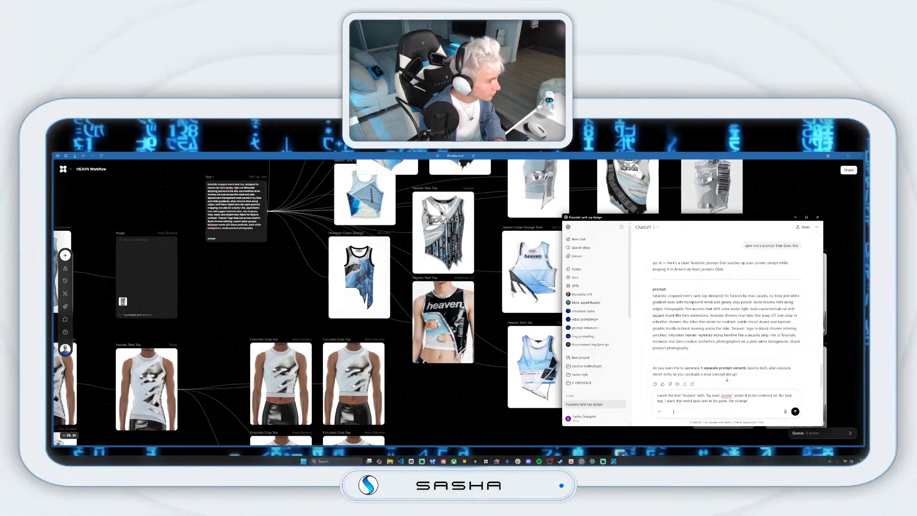
type(" strap on")
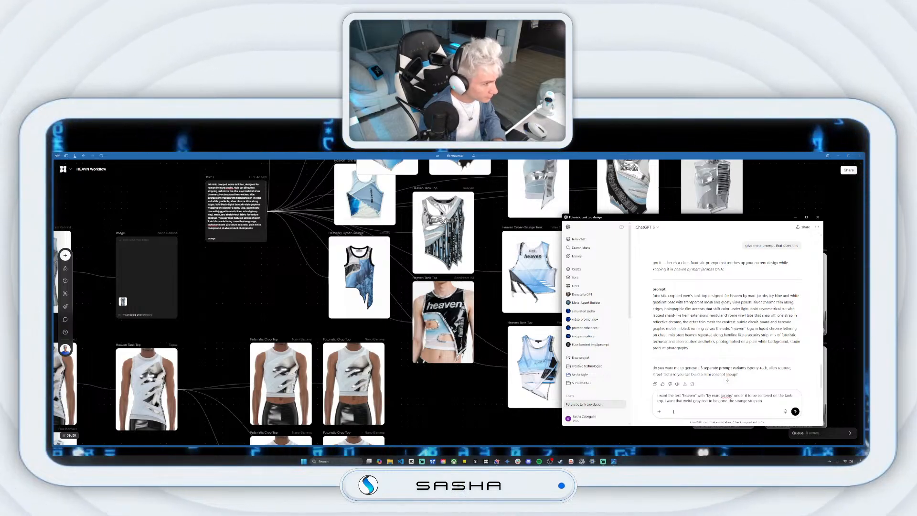
type(" the le")
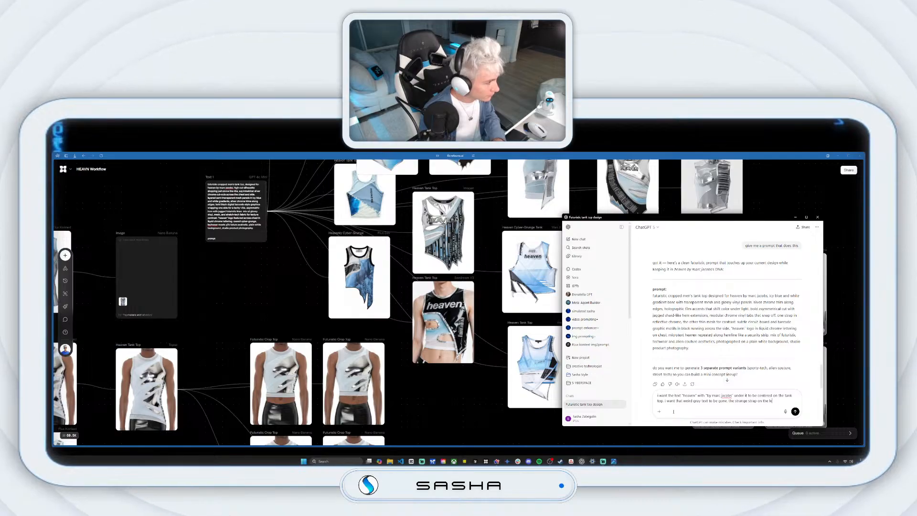
type("ft top")
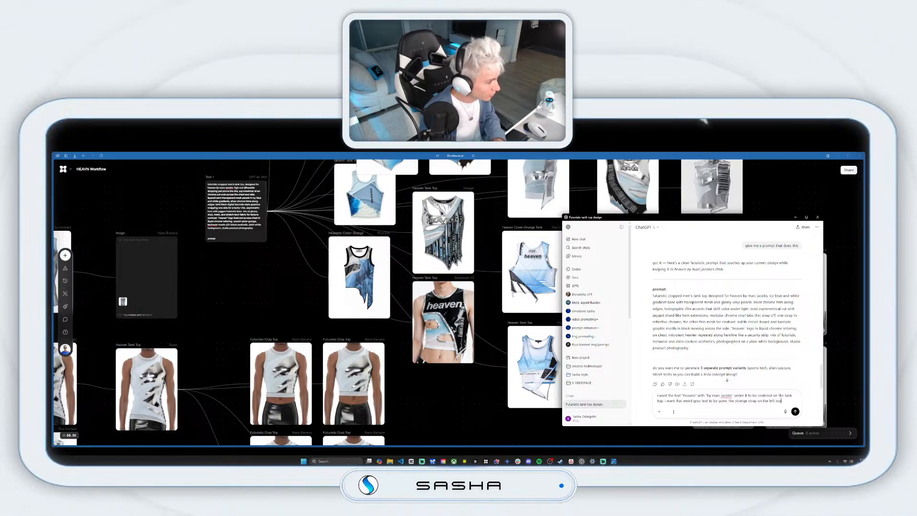
type(" ca")
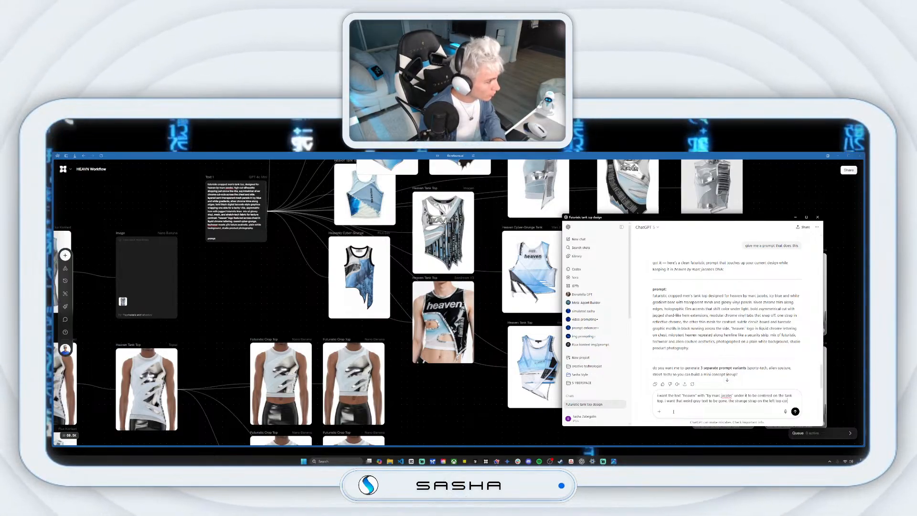
type("r")
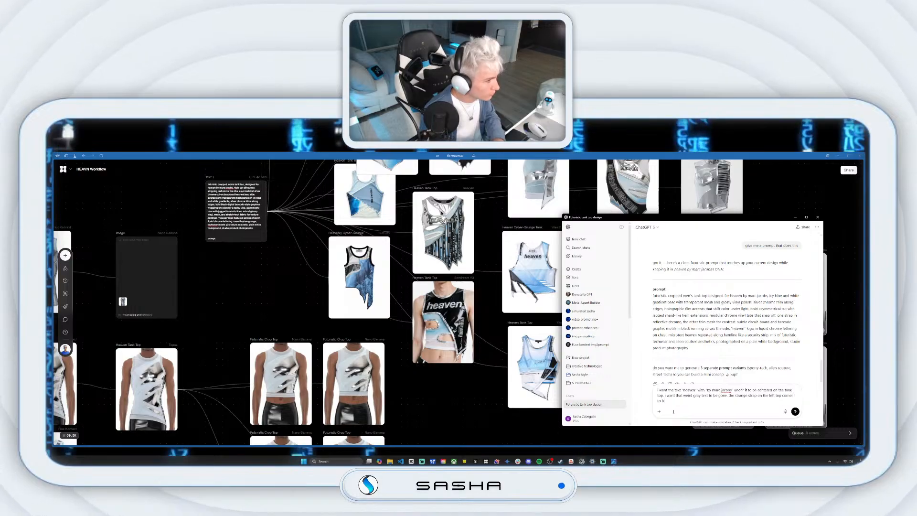
type("ner to be something m")
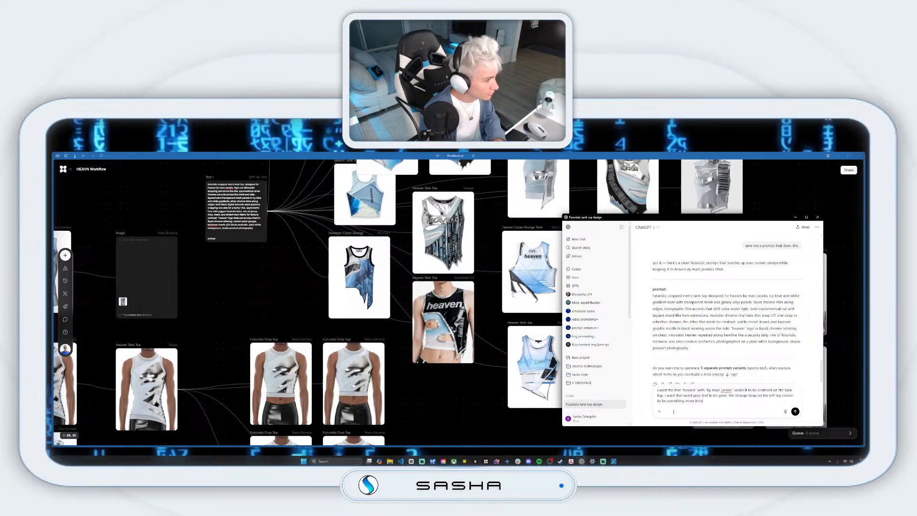
type("sting")
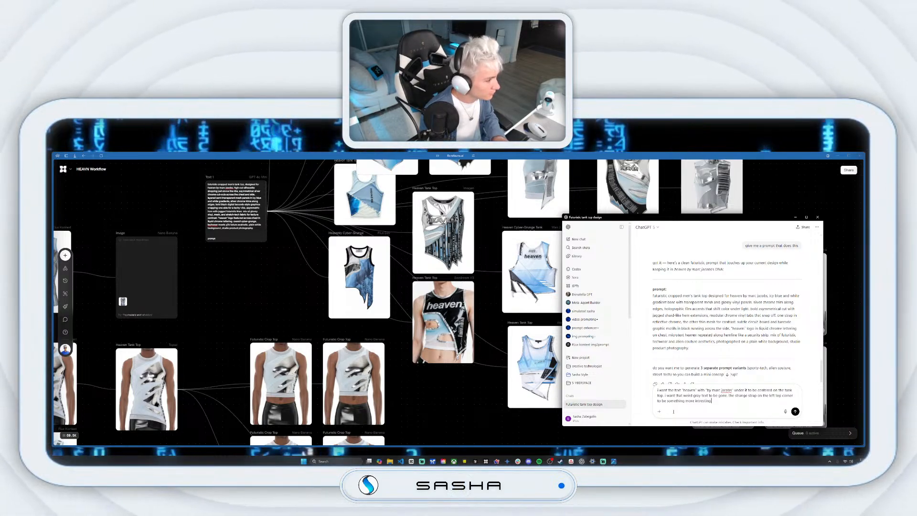
key("Return")
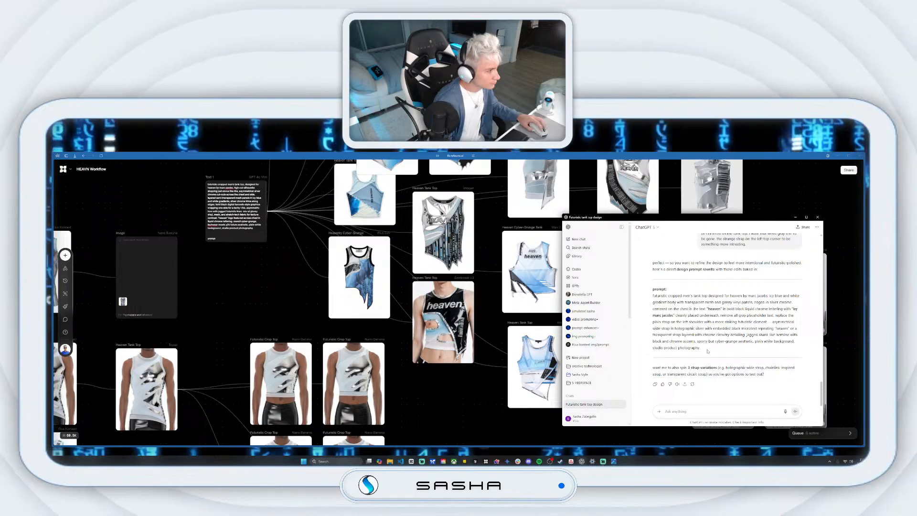
Copy the revised tank top prompt from ChatGPT's reply and return to the HEAVN Workflow canvas.
left_click_drag(717, 350, 657, 305)
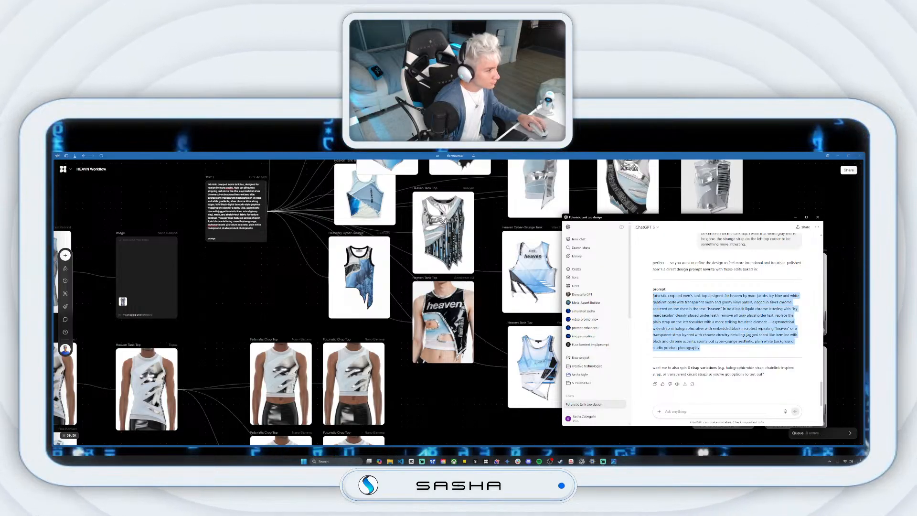
right_click(662, 303)
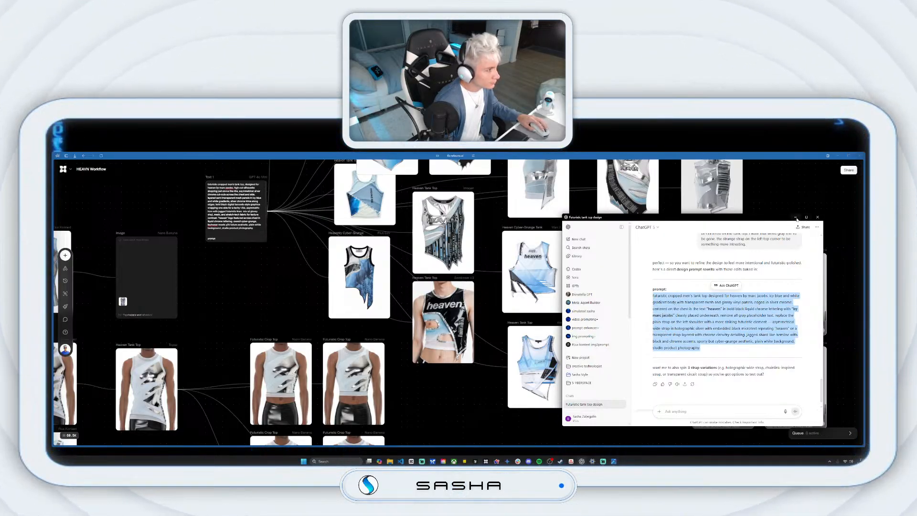
left_click(795, 217)
Branch a Nano Banana image node off the Heaven Cyber-Grunge Tank image and generate new images from the copied prompt.
left_click_drag(739, 282, 626, 269)
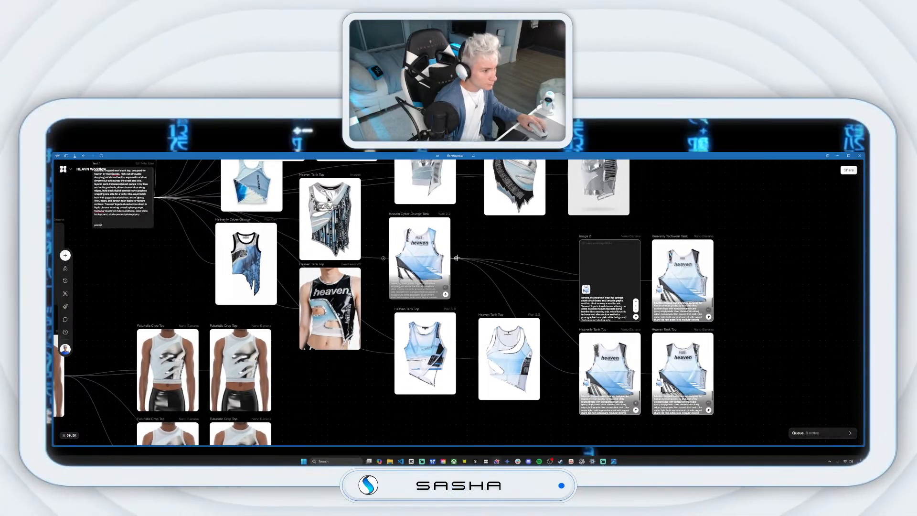
left_click_drag(456, 258, 762, 257)
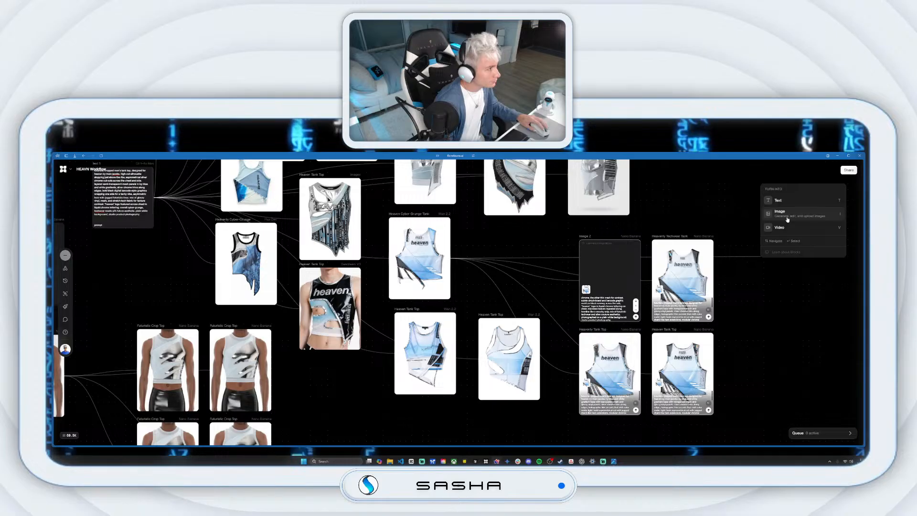
left_click(788, 219)
left_click(796, 214)
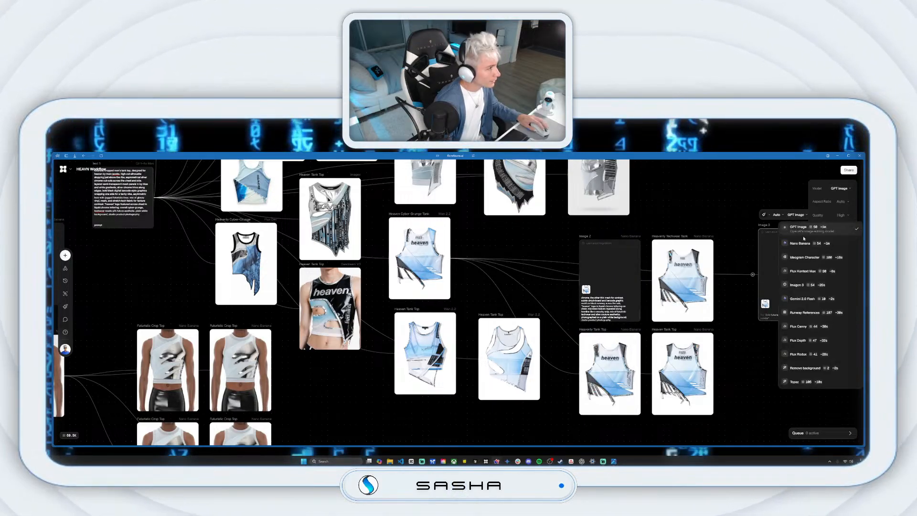
left_click(801, 243)
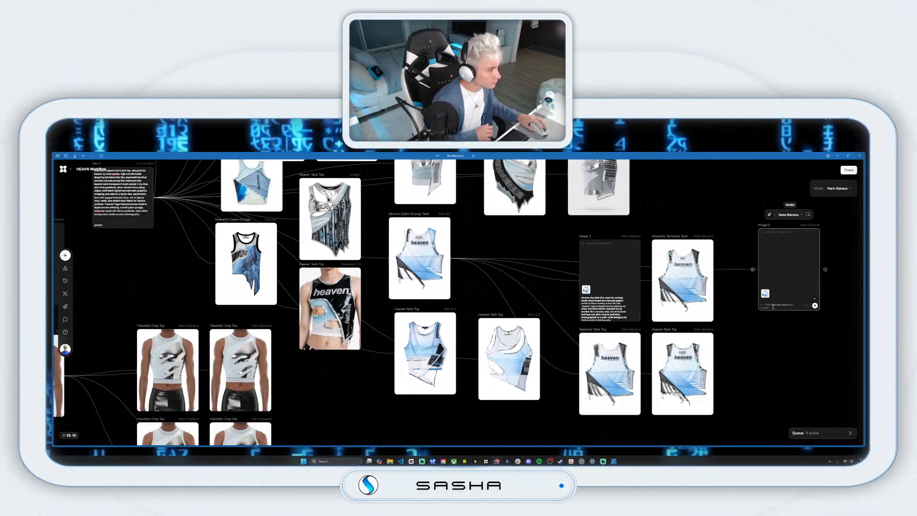
key("ctrl+v")
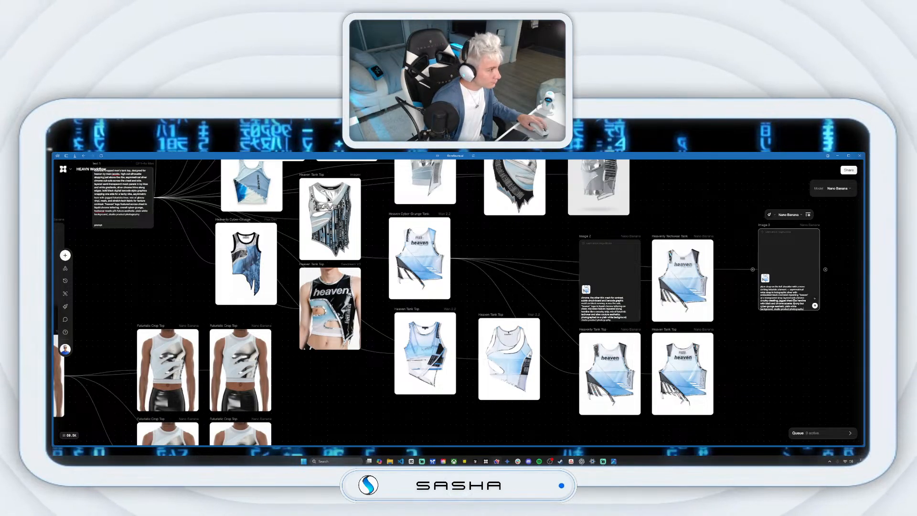
left_click(814, 306)
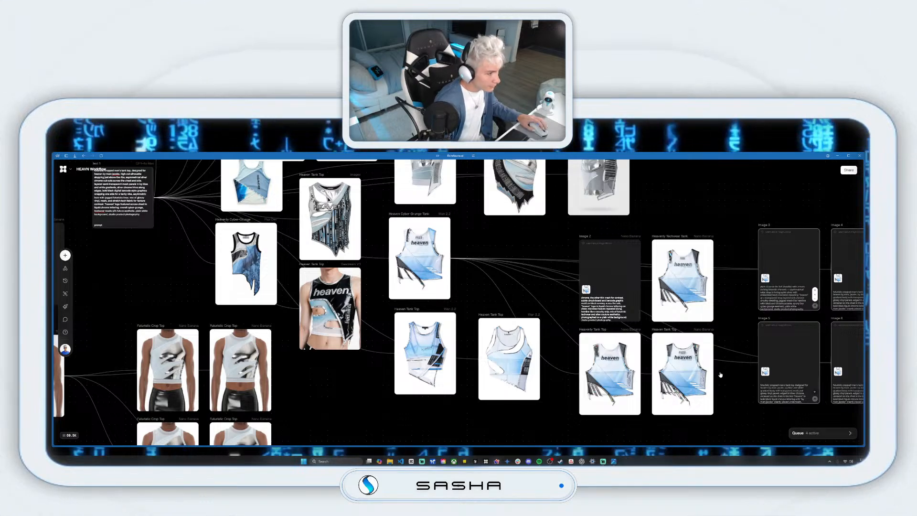
Inspect the second image of the new Heaven Tank Top set in fullscreen and close the view.
left_click_drag(719, 348, 684, 341)
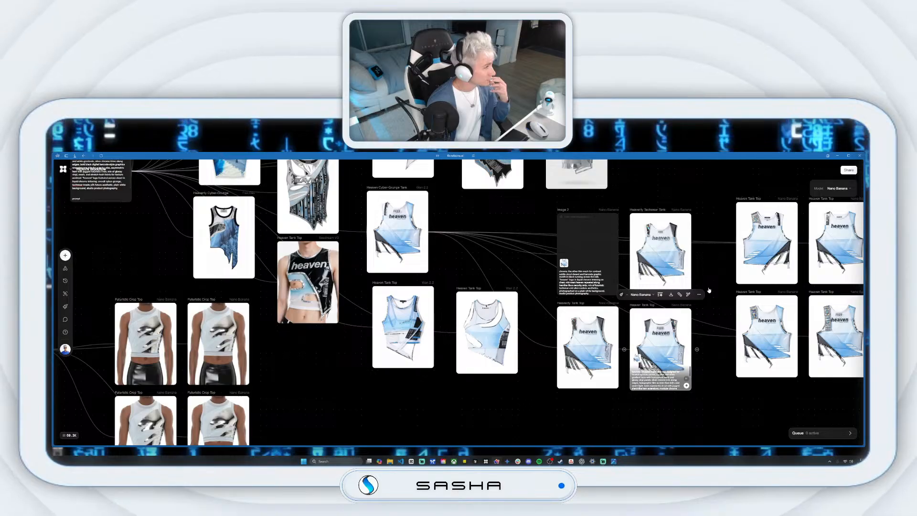
mouse_move(788, 249)
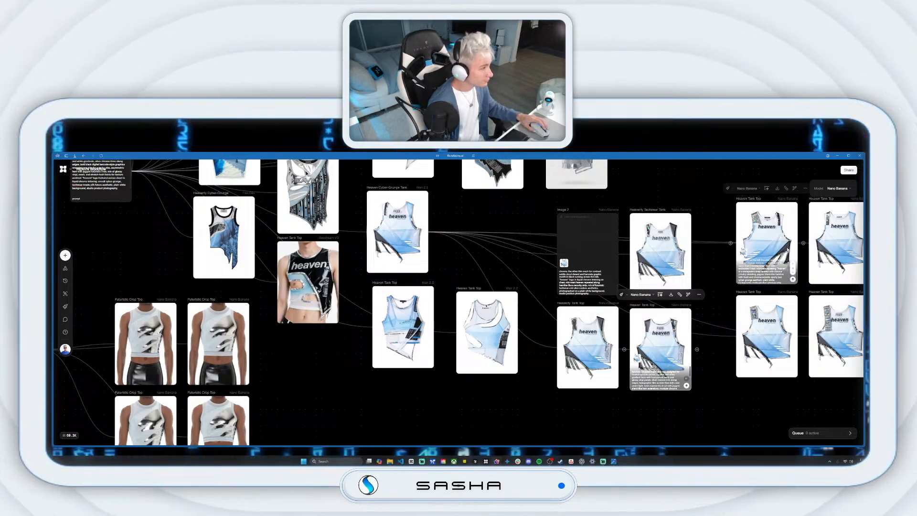
scroll(774, 247, "right", 5)
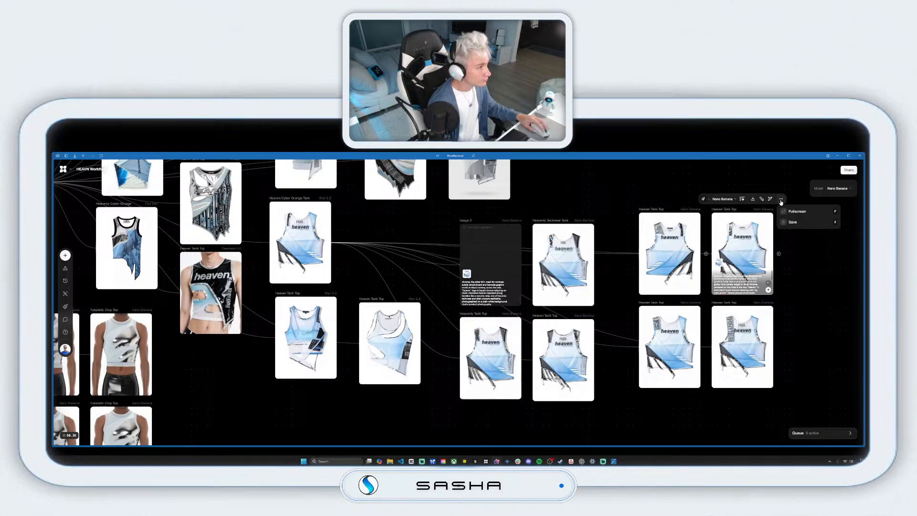
left_click(795, 212)
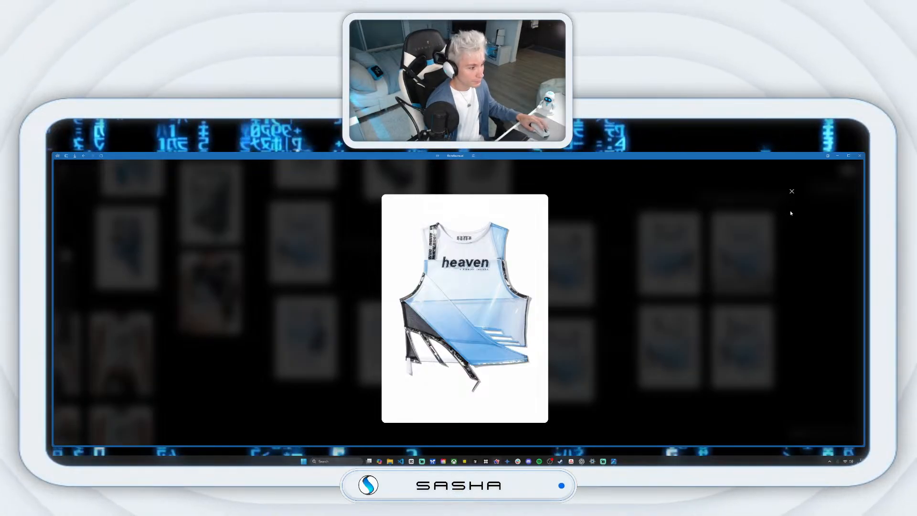
left_click(791, 191)
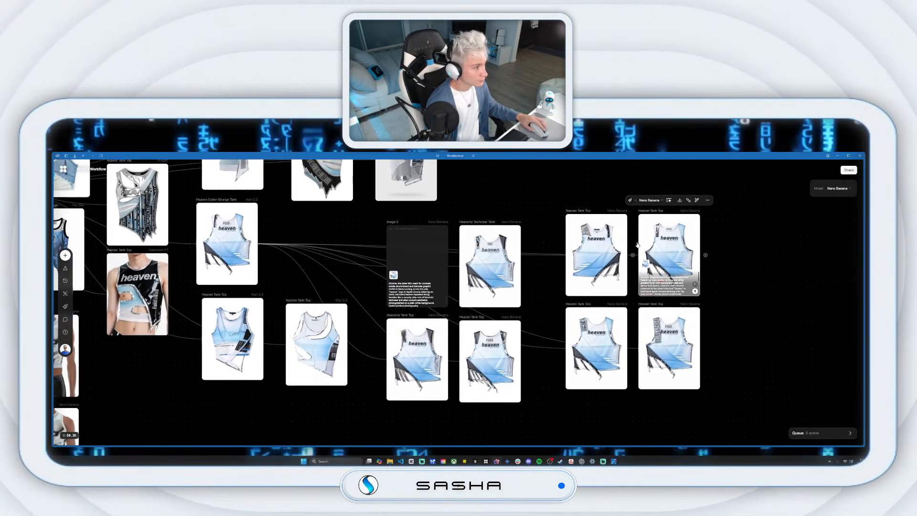
Start a new connected node from the second image of the new Heaven Tank Top set.
left_click_drag(637, 244, 617, 239)
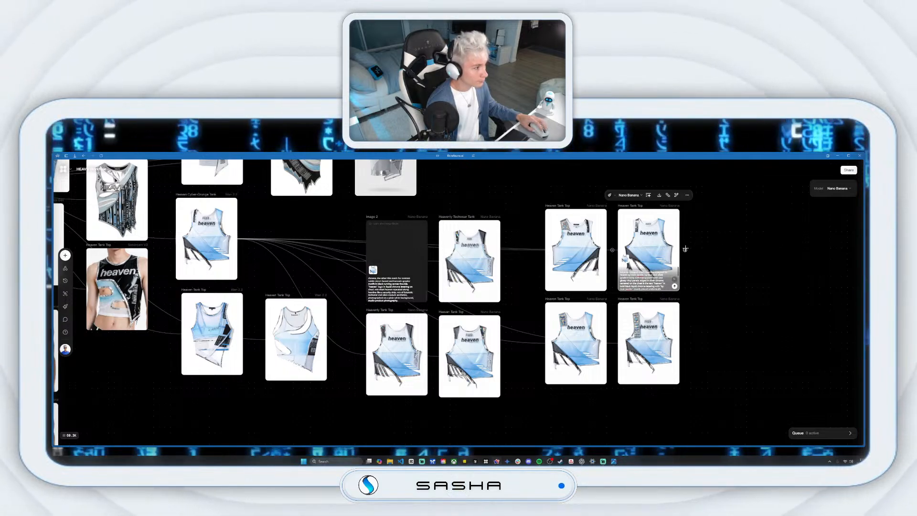
left_click_drag(722, 253, 742, 250)
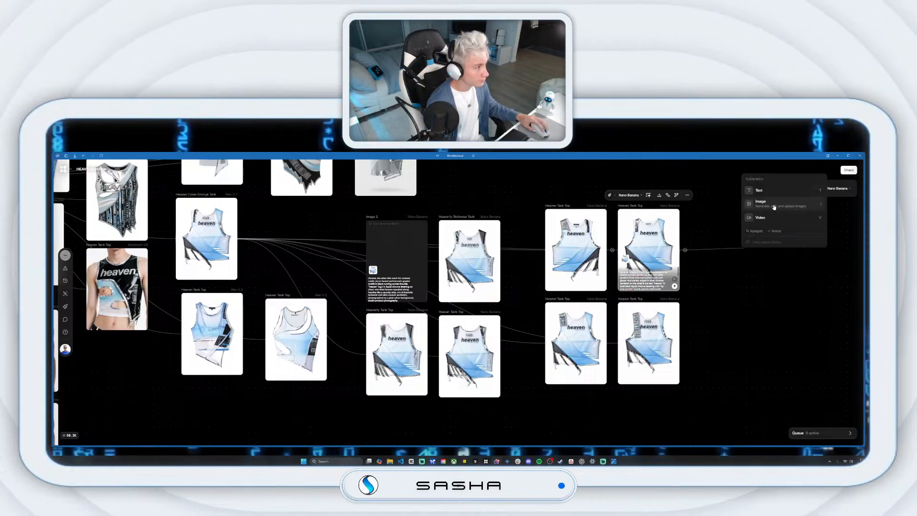
Add an image node fed by the selected Heaven Tank Top image and set its model to Nano Banana.
left_click(774, 206)
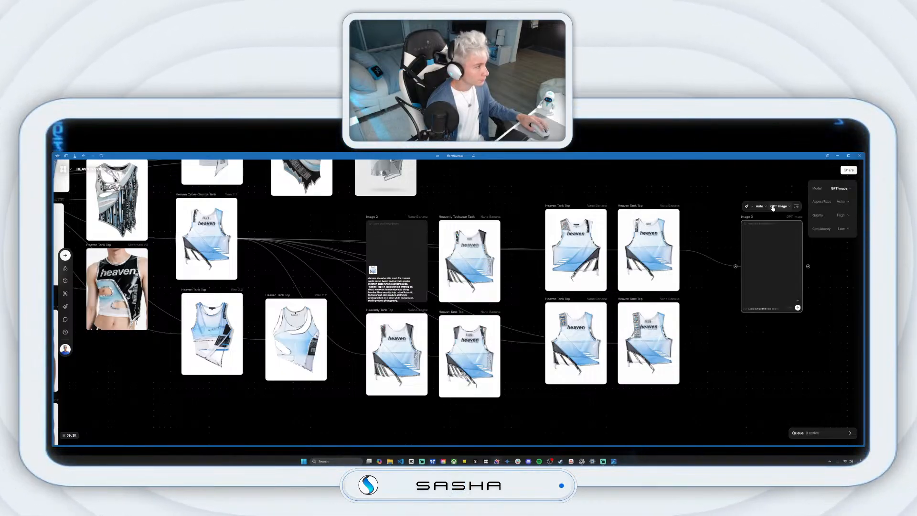
left_click(779, 206)
left_click(763, 290)
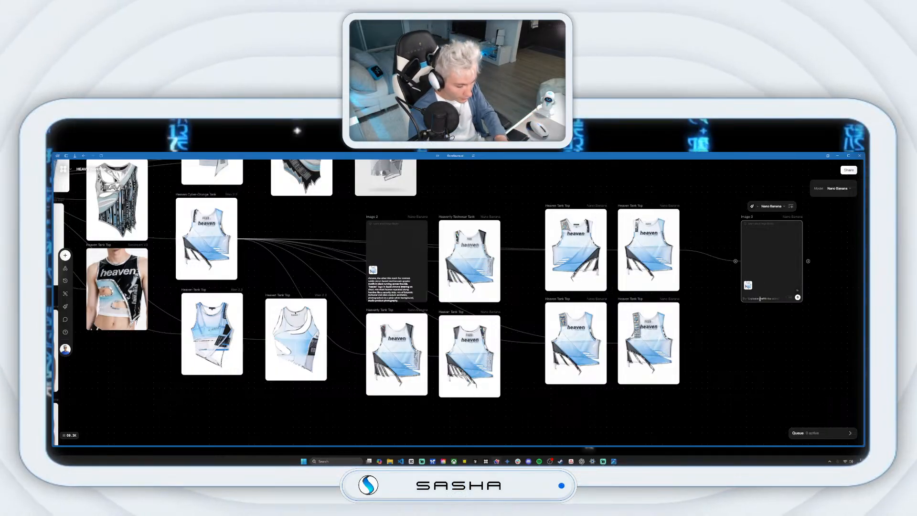
Prompt the new node with: fix the text under "heaven" to read as "by marc jacobs", and run the generation.
type("Further")
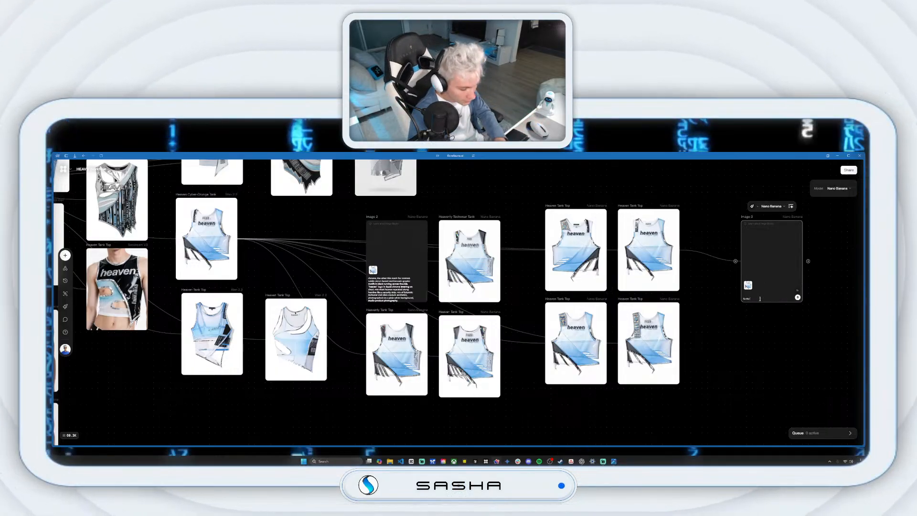
type(" text on")
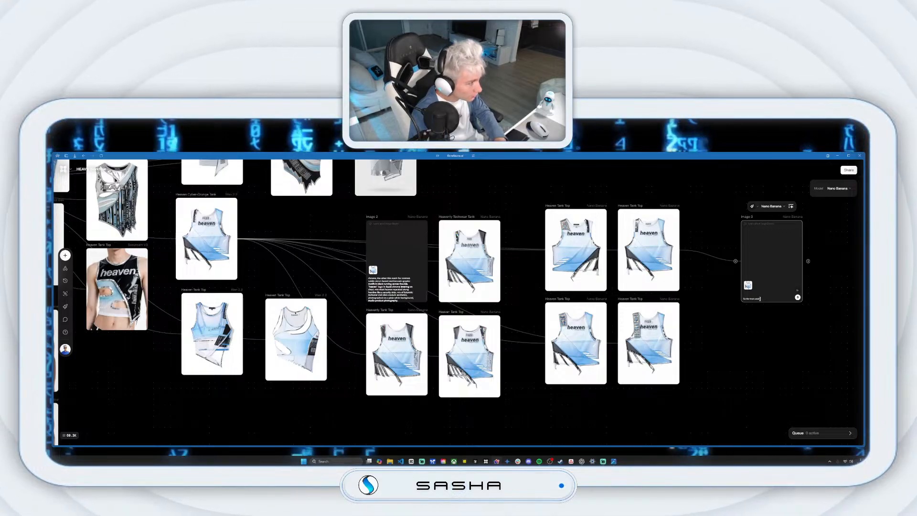
type("der \"")
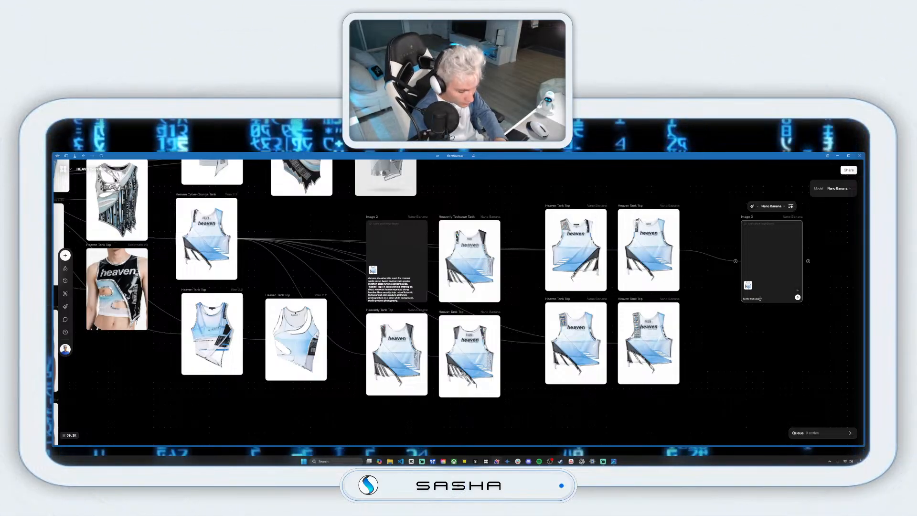
type("heaven")
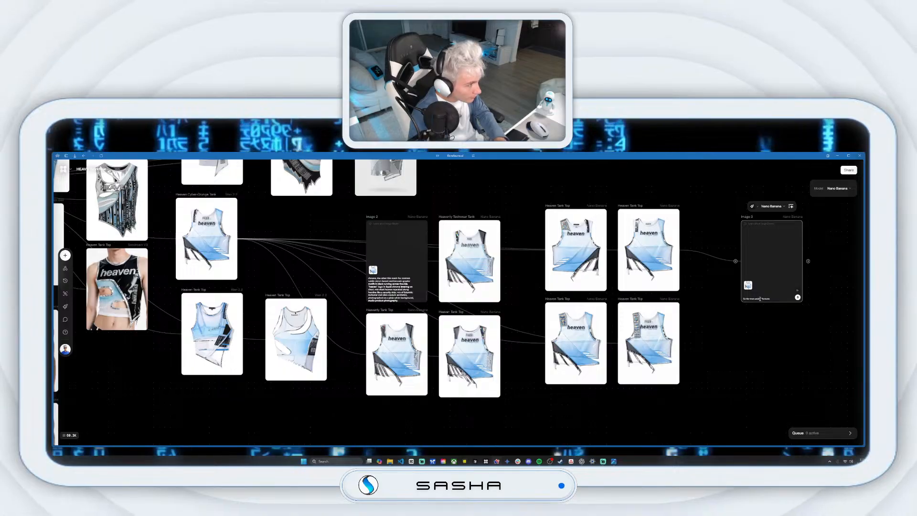
type("\" to m")
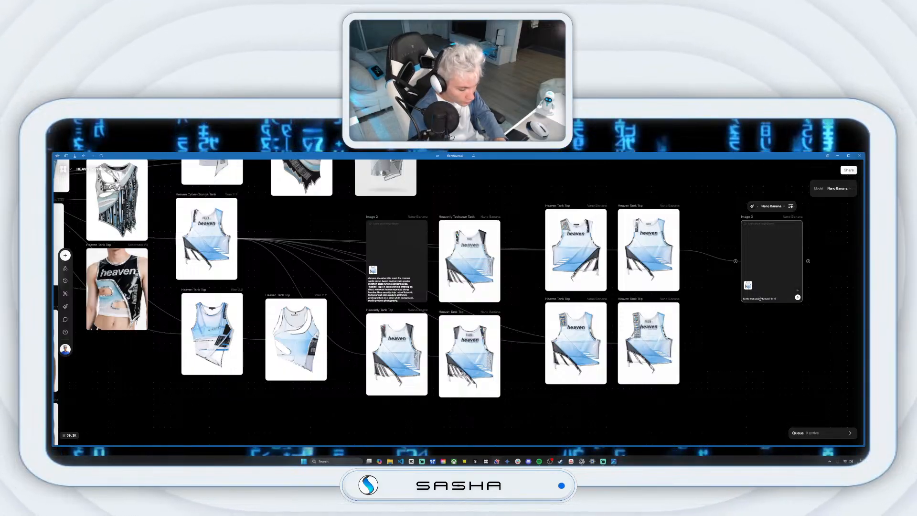
type("ad as ")
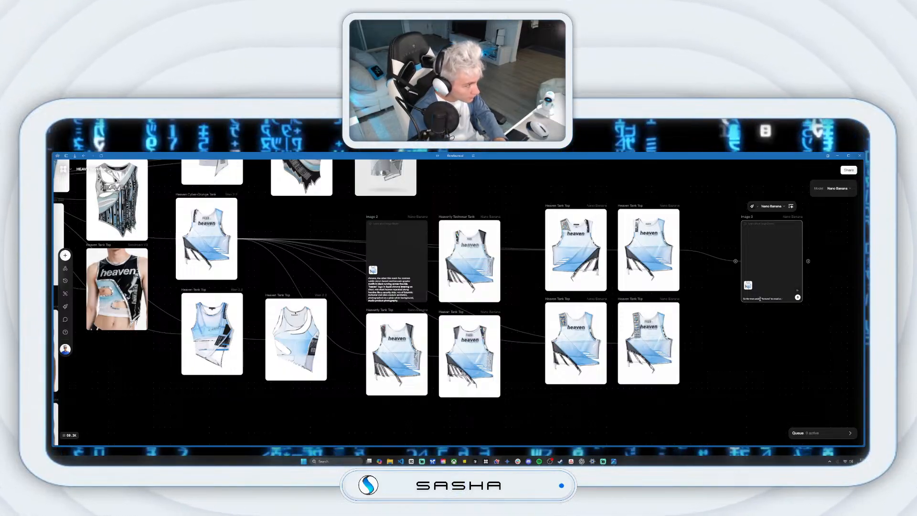
type("\"")
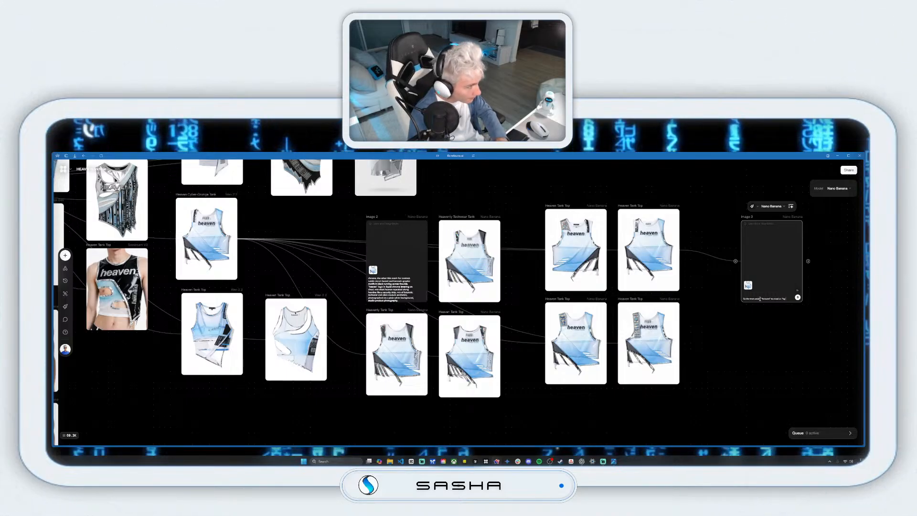
type("by marc")
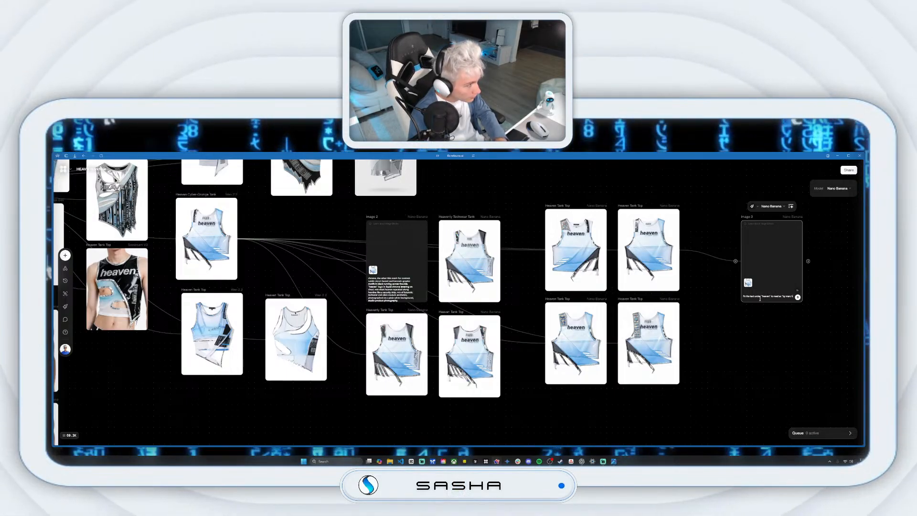
type(" jacobs")
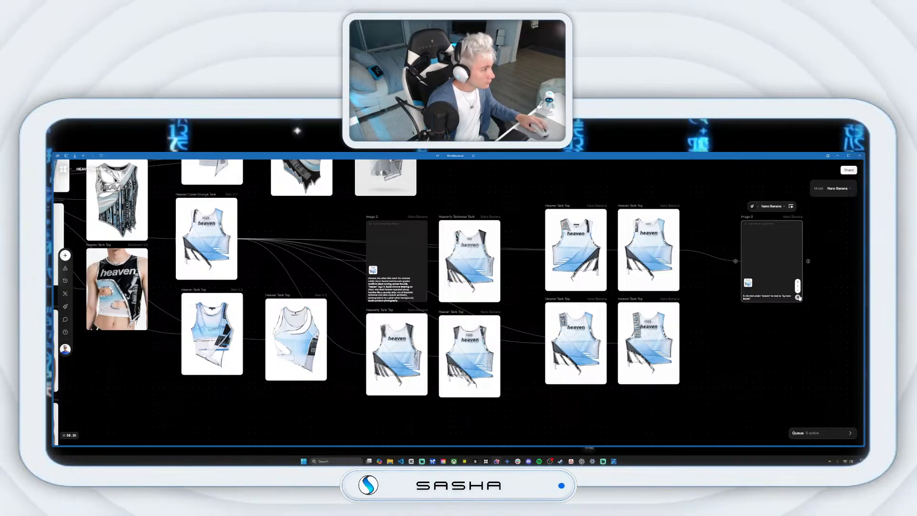
left_click(797, 297)
left_click_drag(775, 293, 698, 310)
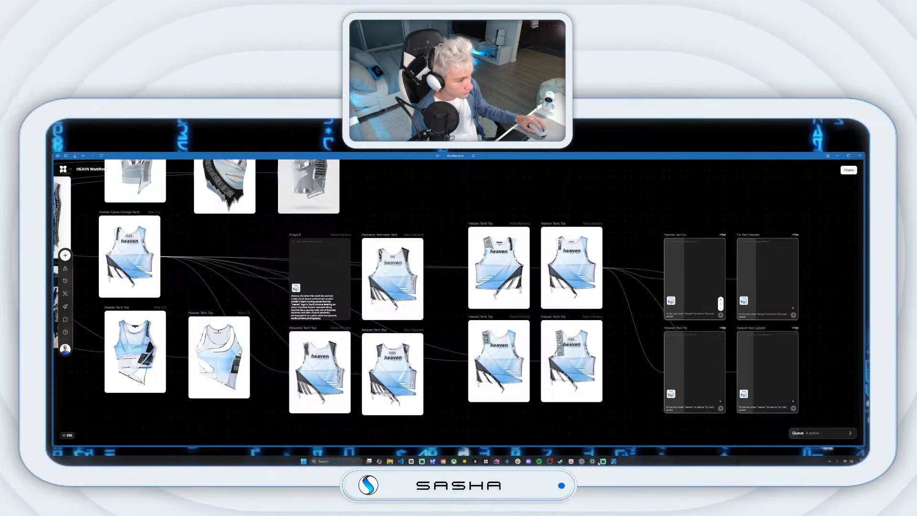
Switch to ChatGPT, send "no iridescence or holographic" as feedback on the tank top prompt, and minimize the chat window.
left_click(581, 461)
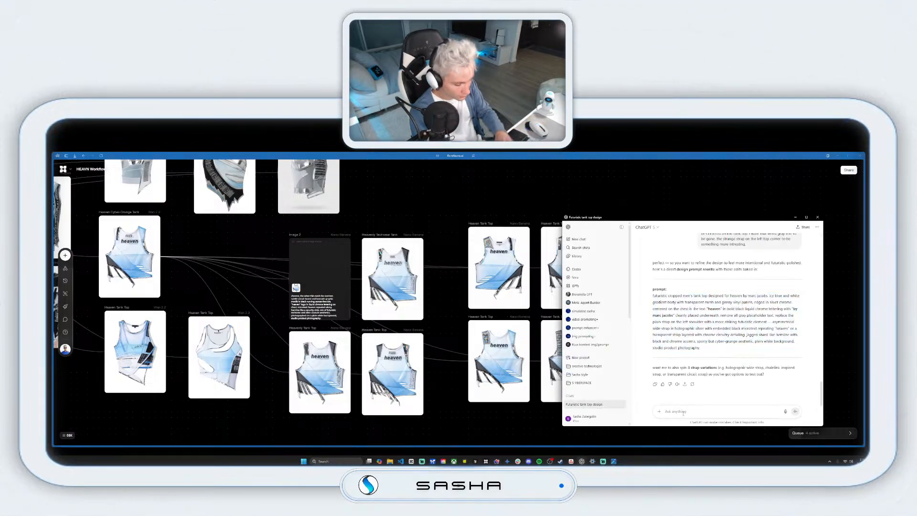
type("no i")
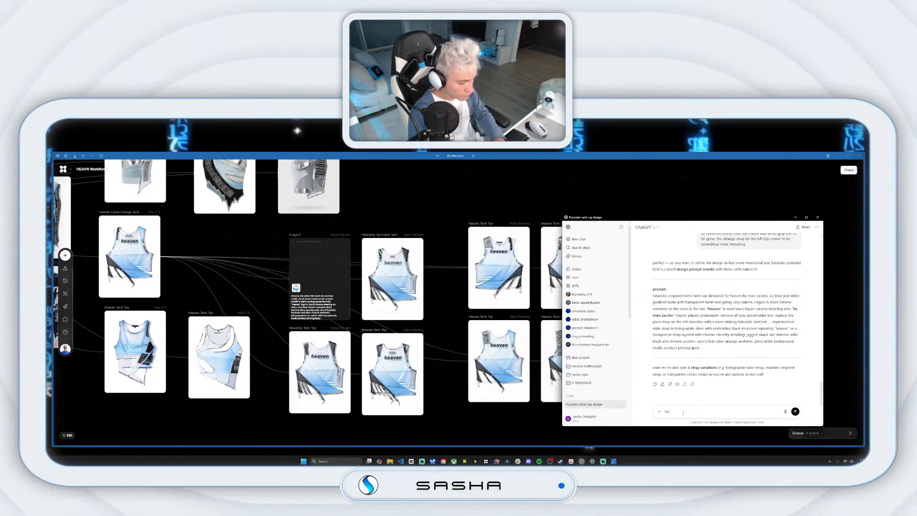
type("ridesence ")
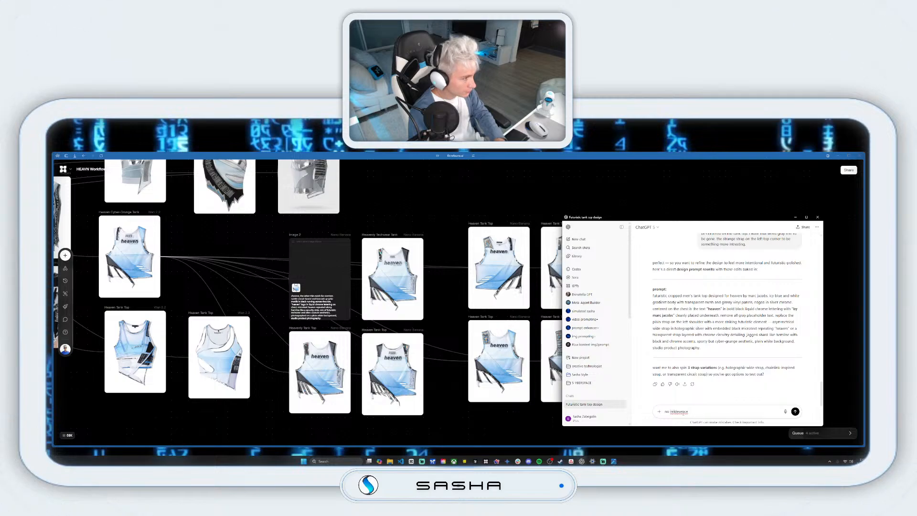
type("or holo")
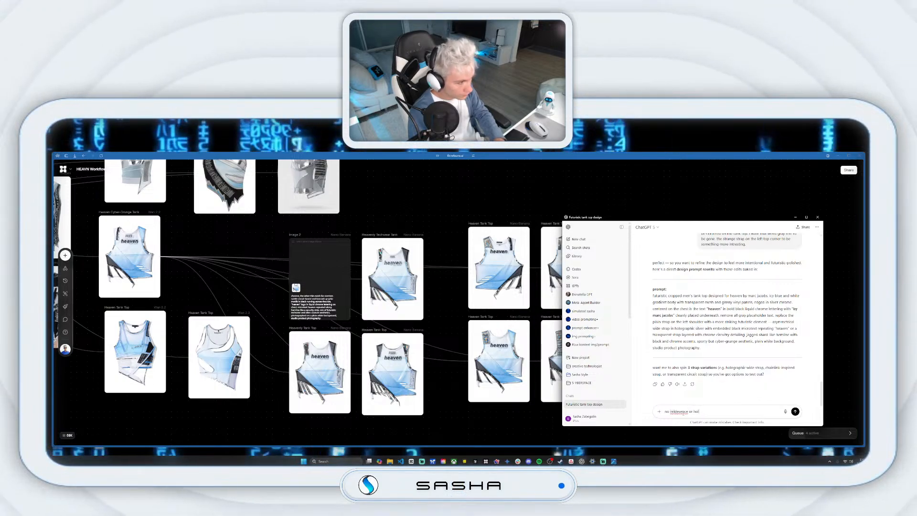
type("graphic")
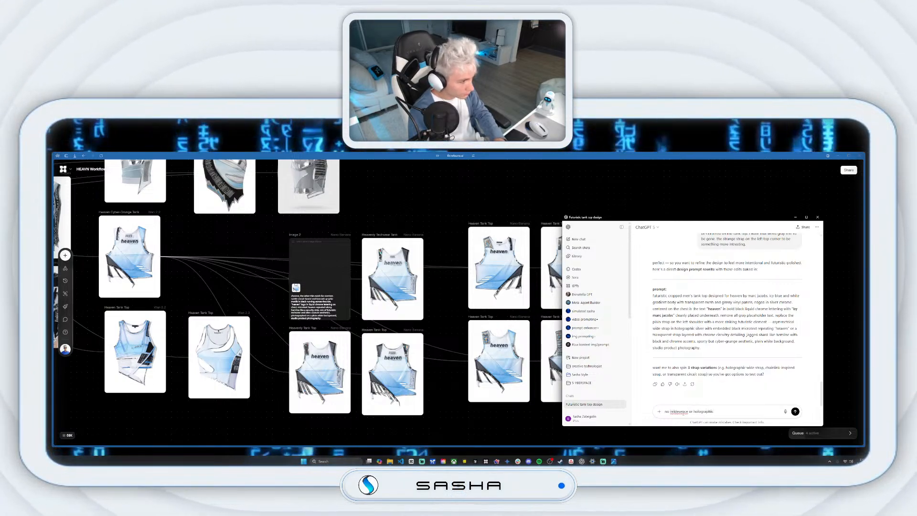
key("Return")
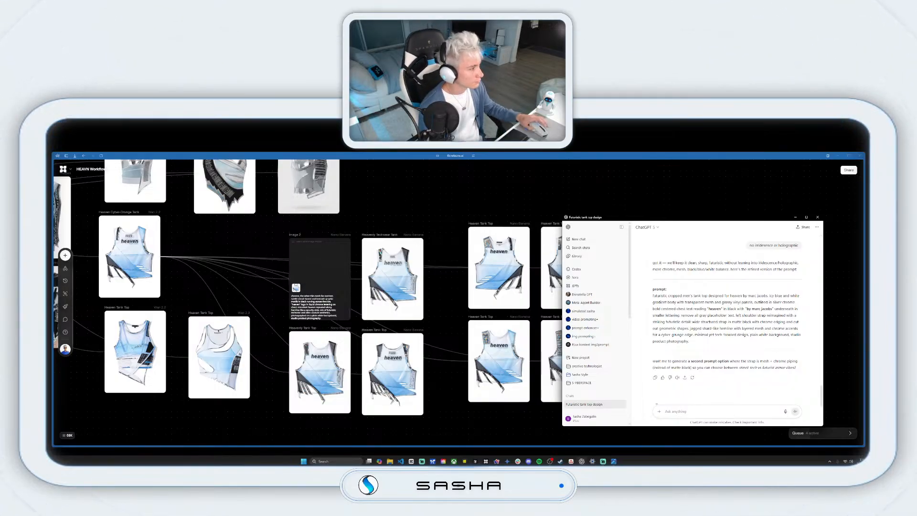
left_click(795, 218)
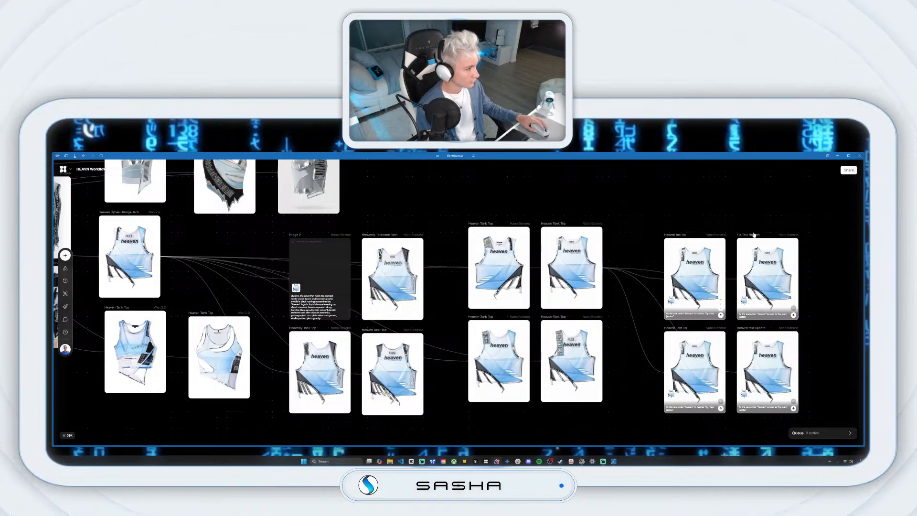
View the two upper text-fix tank top results fullscreen and inspect the lettering under "heaven".
left_click(716, 259)
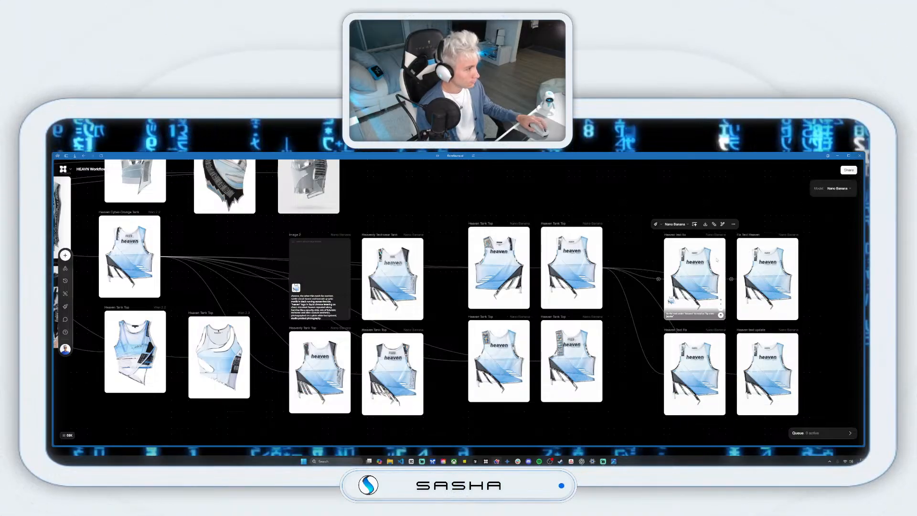
left_click(733, 224)
left_click(737, 236)
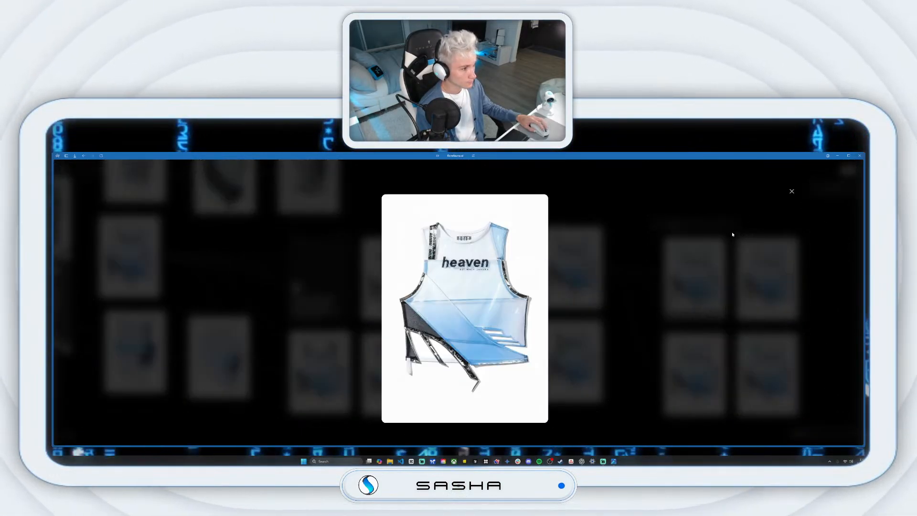
left_click(791, 192)
left_click(807, 224)
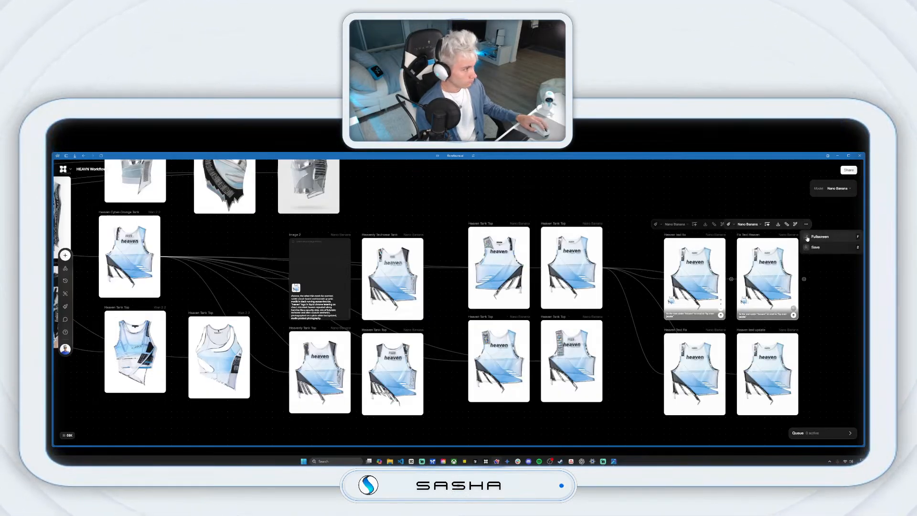
left_click(814, 238)
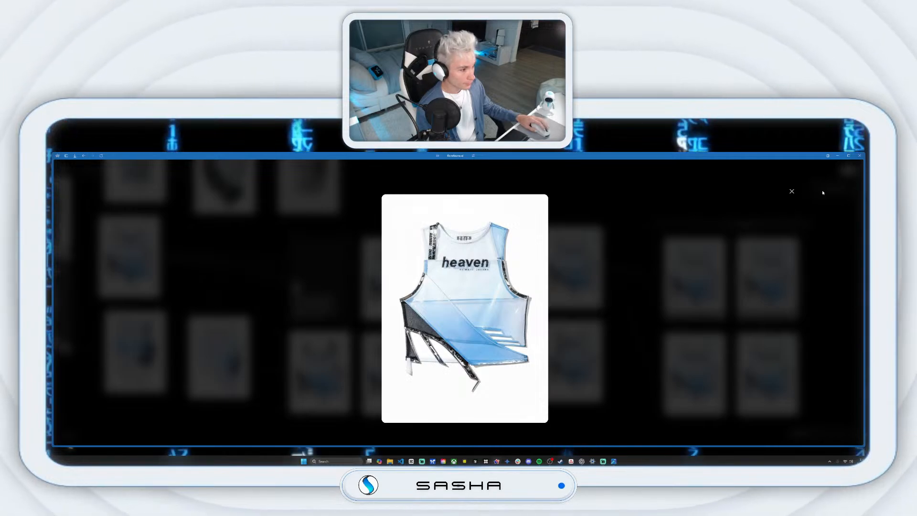
left_click(791, 192)
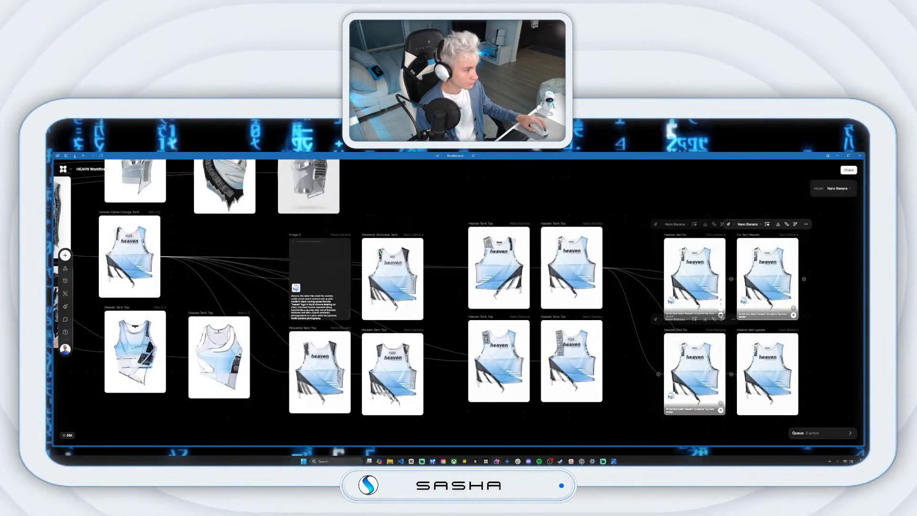
Inspect the two lower text-fix tank top results fullscreen for the lettering under the logo.
left_click(734, 320)
left_click(752, 333)
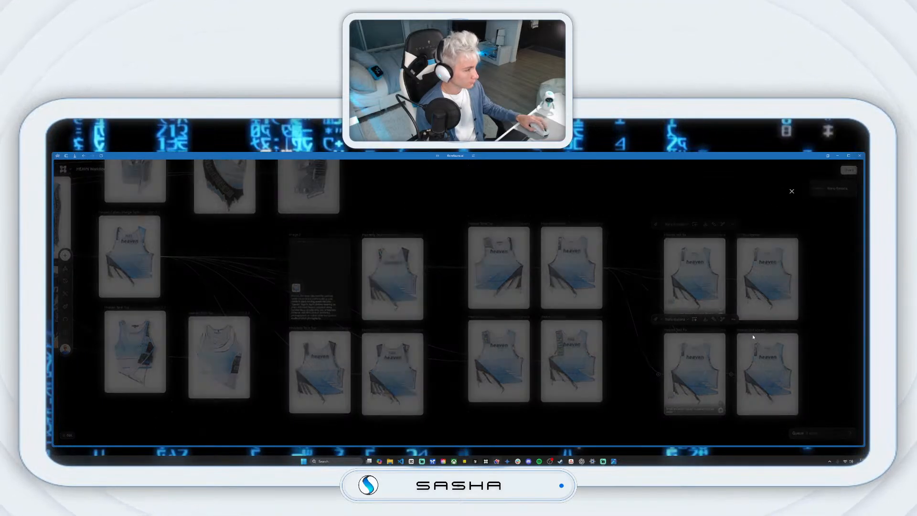
left_click(792, 192)
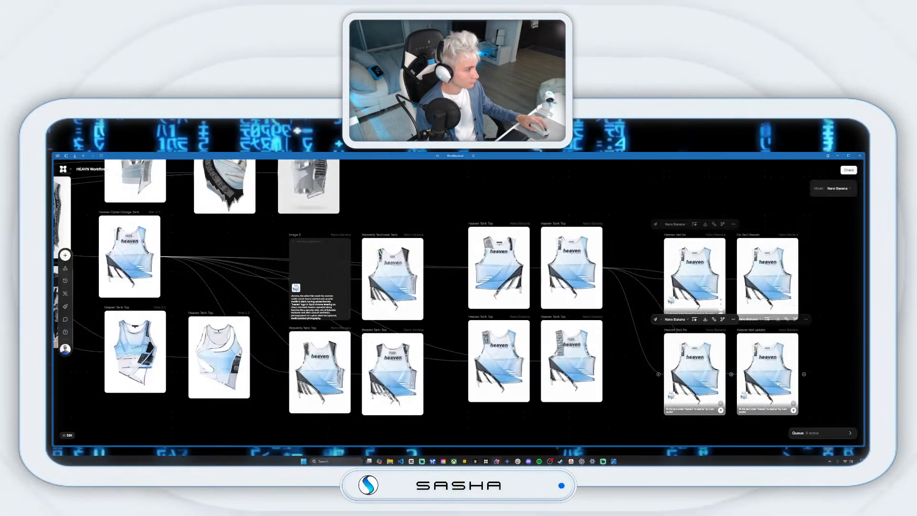
left_click(806, 320)
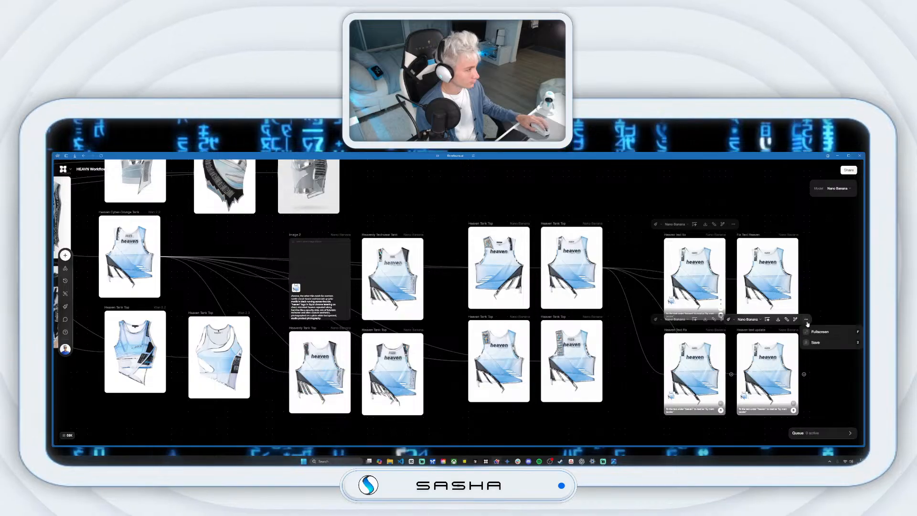
left_click(825, 332)
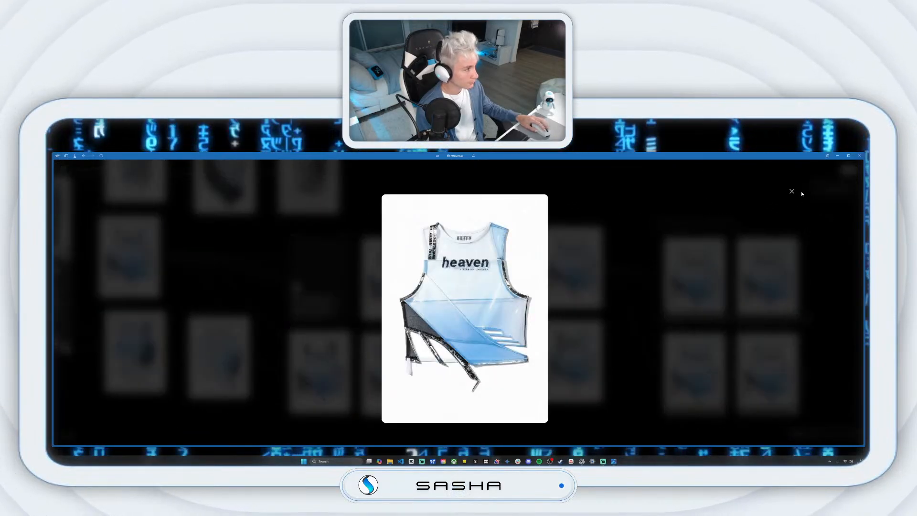
left_click(791, 191)
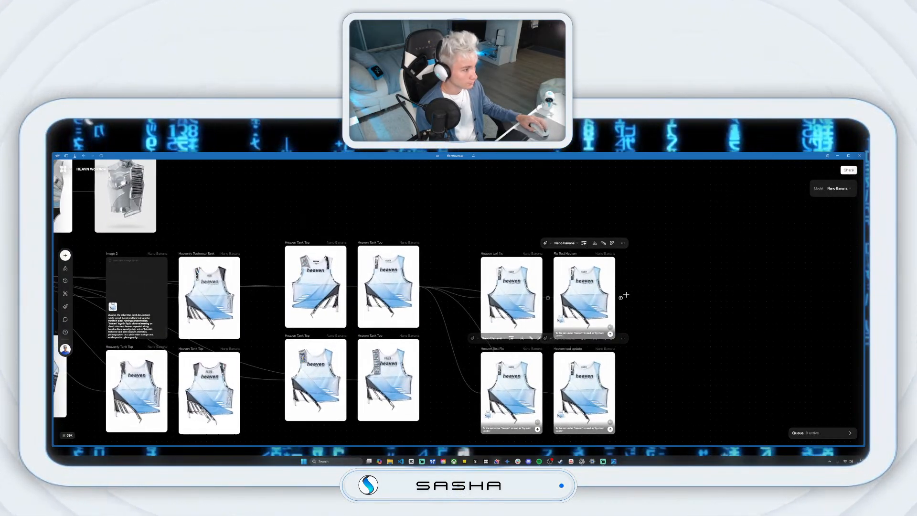
Add an image node fed by the Fix Text Heaven result and set its model to Topaz.
left_click_drag(620, 298, 706, 252)
left_click(735, 212)
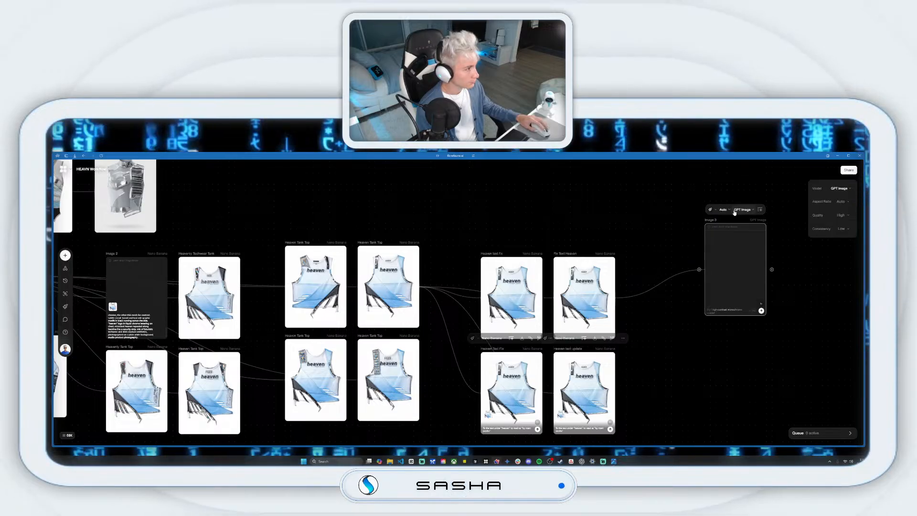
left_click(742, 210)
left_click(766, 376)
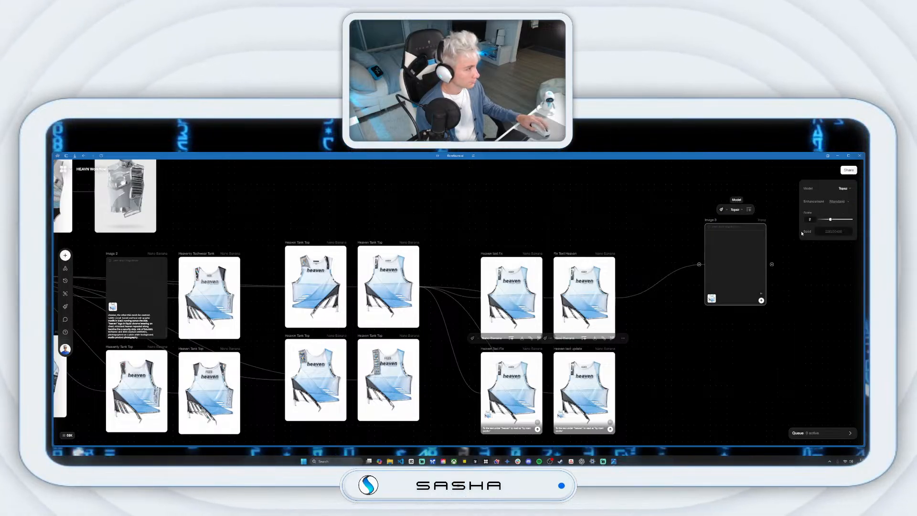
Set the Topaz enhancement to Text Refine, run the upscale, and move the node higher on the canvas.
left_click(838, 201)
left_click(788, 261)
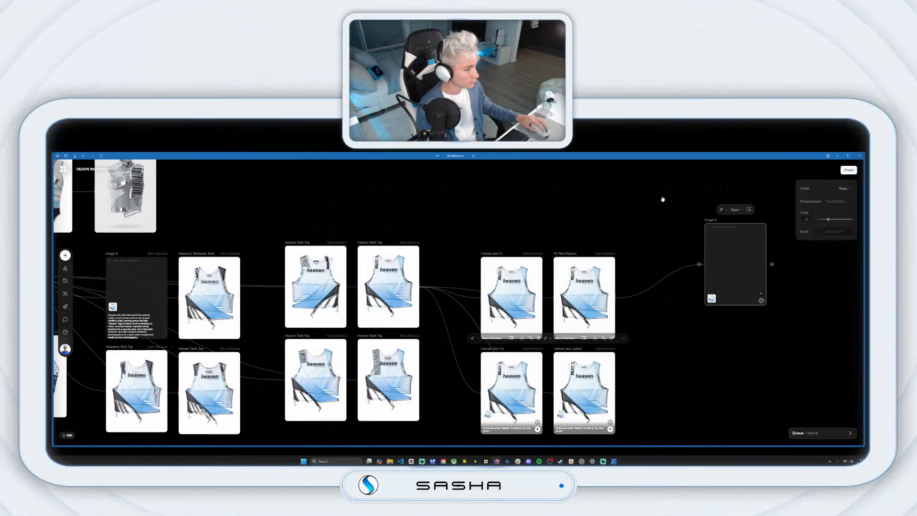
left_click_drag(708, 222, 663, 188)
Add a second image node fed by the Fix Text Heaven result and set its model to Topaz.
left_click_drag(619, 297, 721, 329)
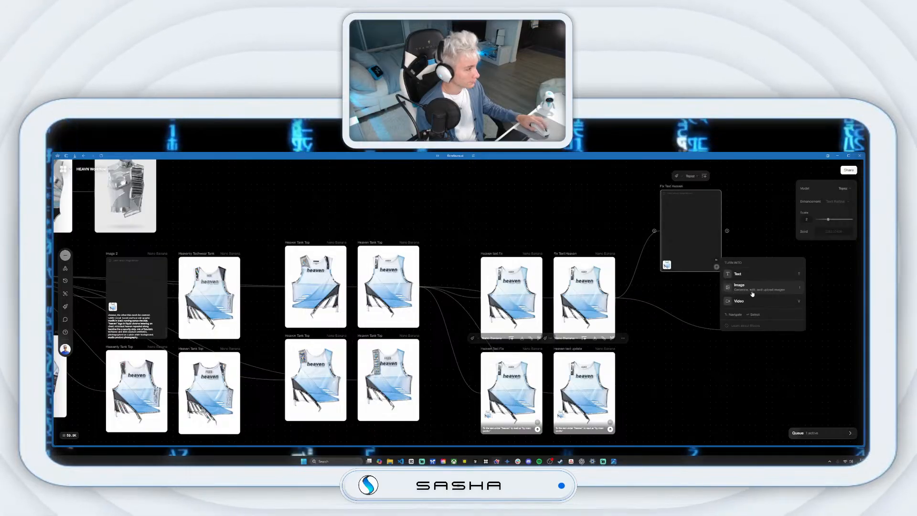
left_click(737, 290)
left_click(758, 289)
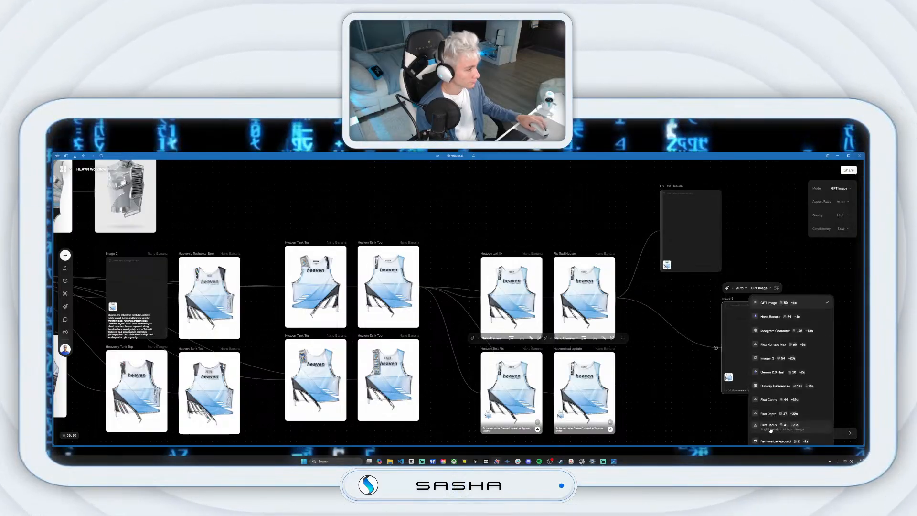
left_click(707, 387)
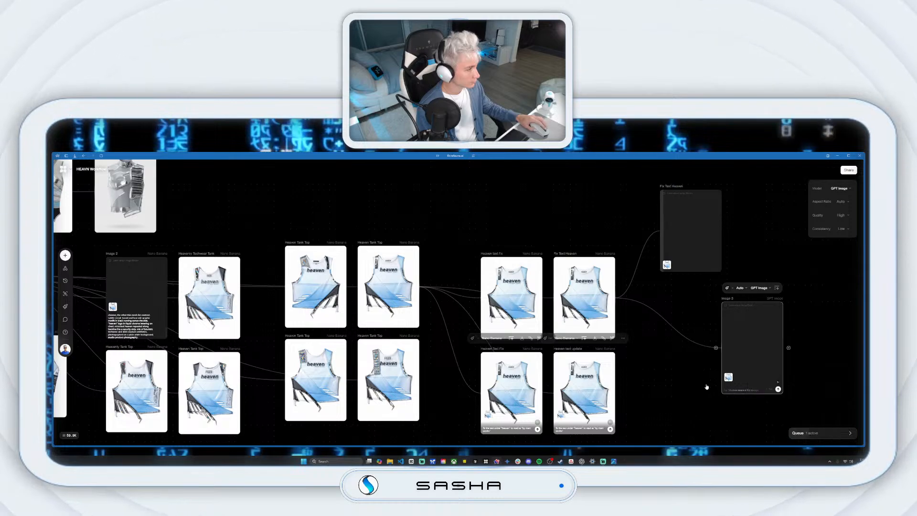
left_click_drag(704, 383, 662, 322)
left_click(715, 228)
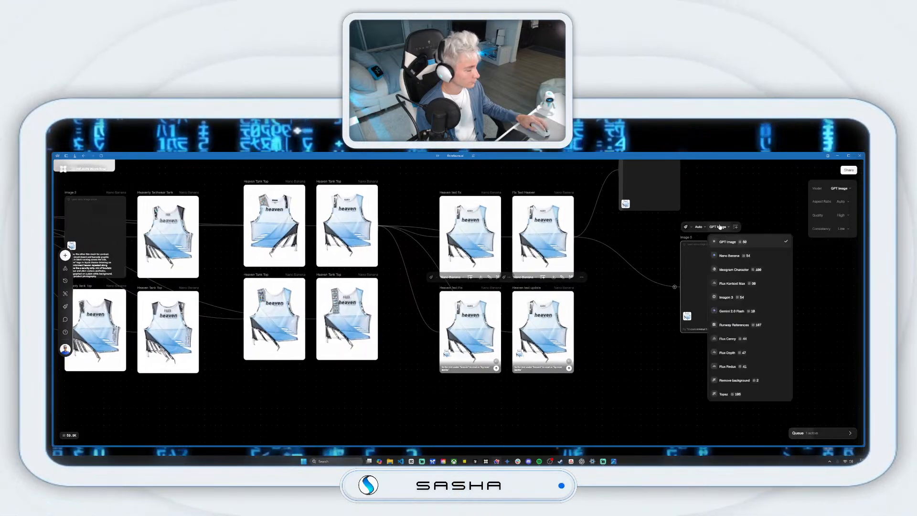
left_click(725, 395)
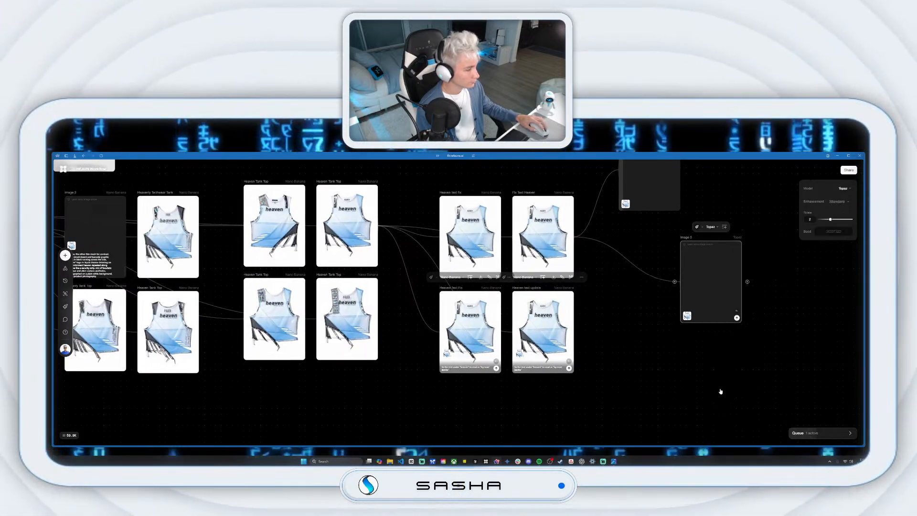
Keep the second Topaz node's enhancement at Standard and run the upscale.
left_click(840, 202)
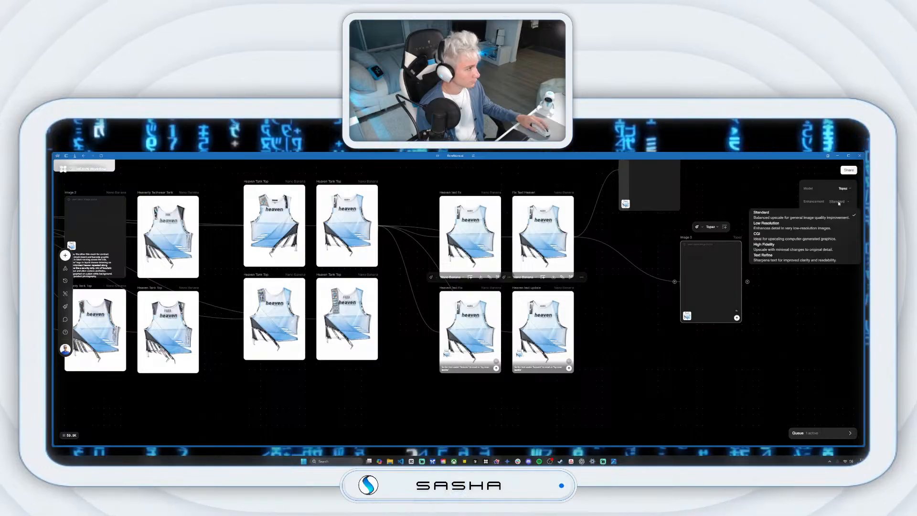
left_click(737, 197)
left_click(737, 318)
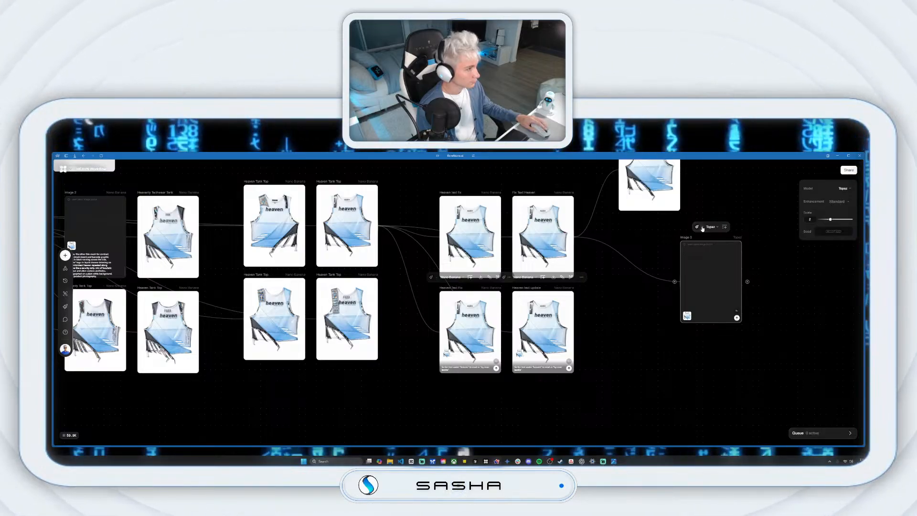
View the Text Refine upscale of the tank top fullscreen and inspect its lettering.
left_click_drag(701, 229, 686, 310)
left_click(652, 250)
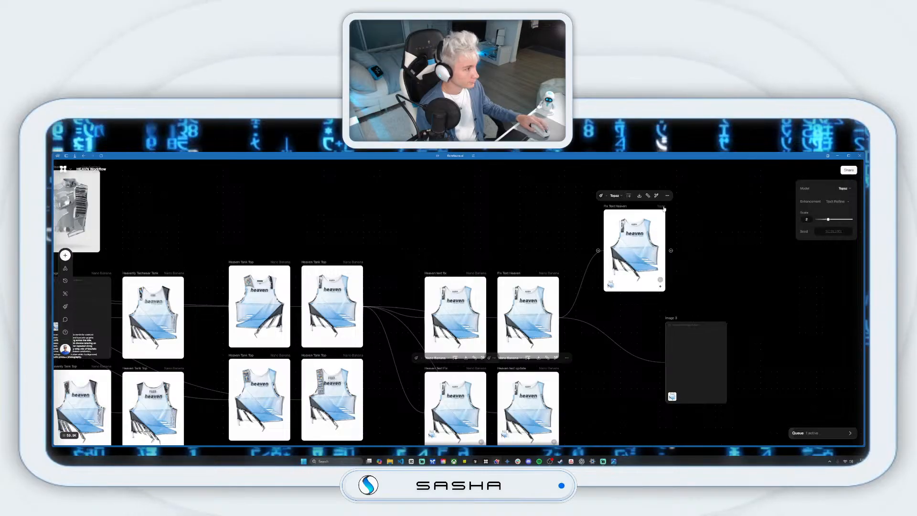
left_click(667, 196)
left_click(681, 208)
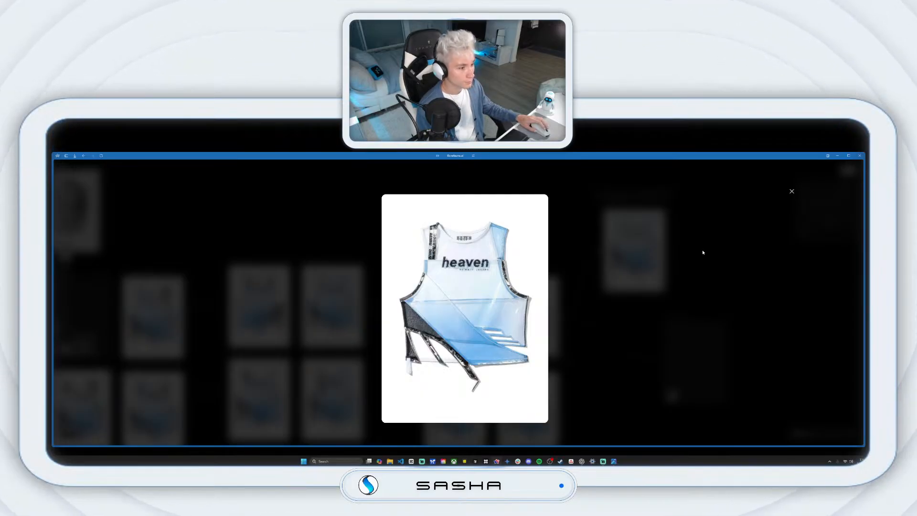
left_click(791, 192)
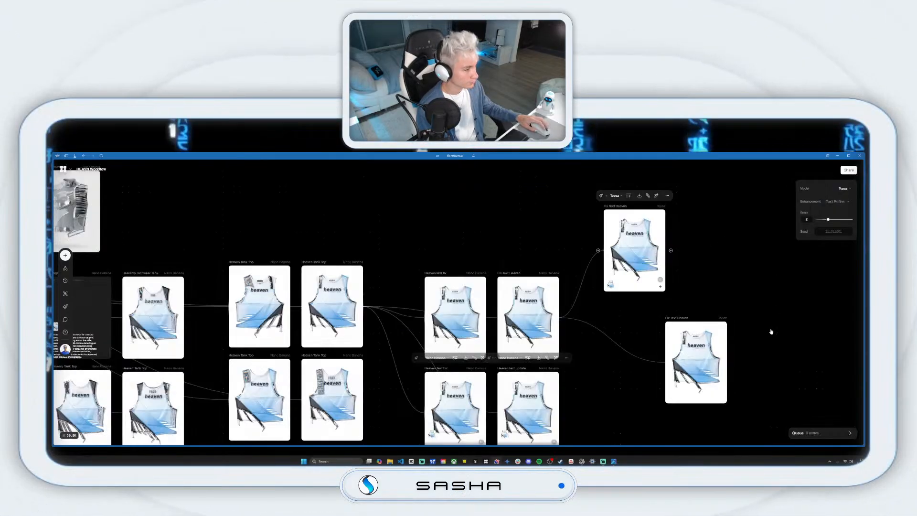
Compare the Standard upscale with the Text Refine upscale by viewing each one fullscreen.
left_click(729, 307)
left_click(735, 320)
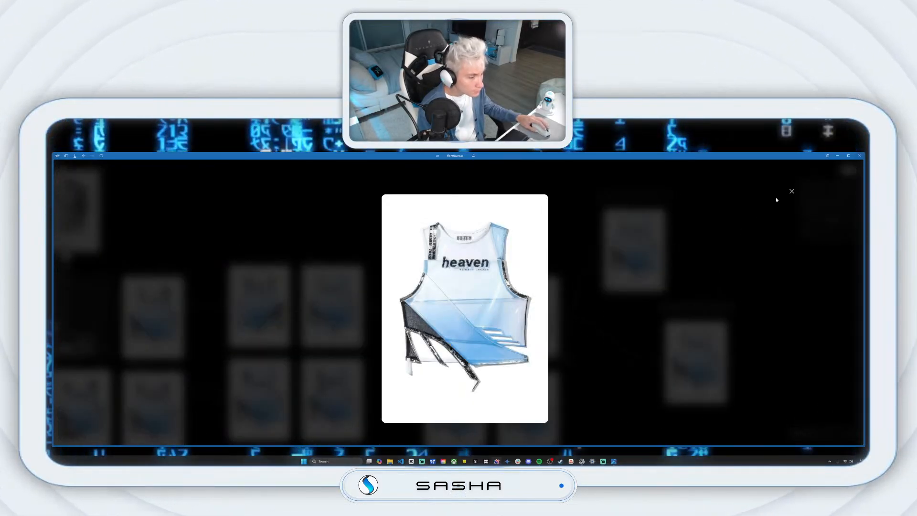
left_click(791, 191)
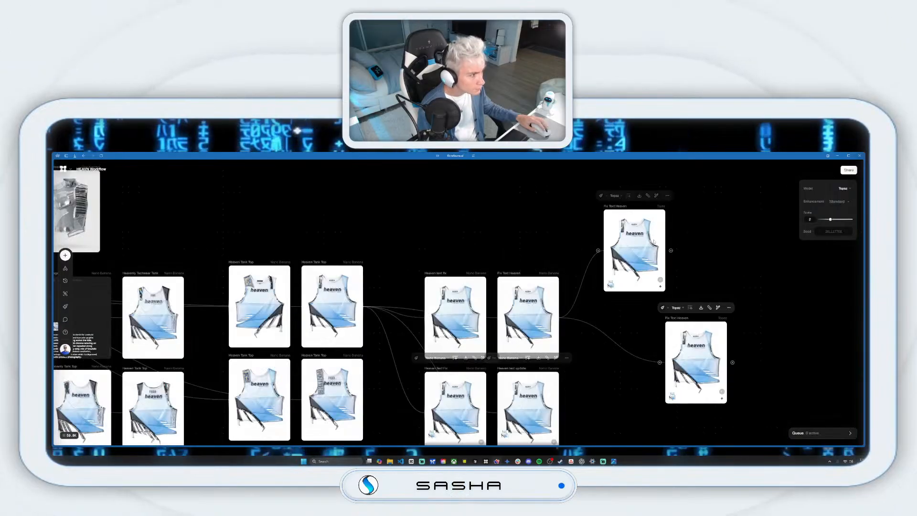
left_click(667, 196)
left_click(671, 209)
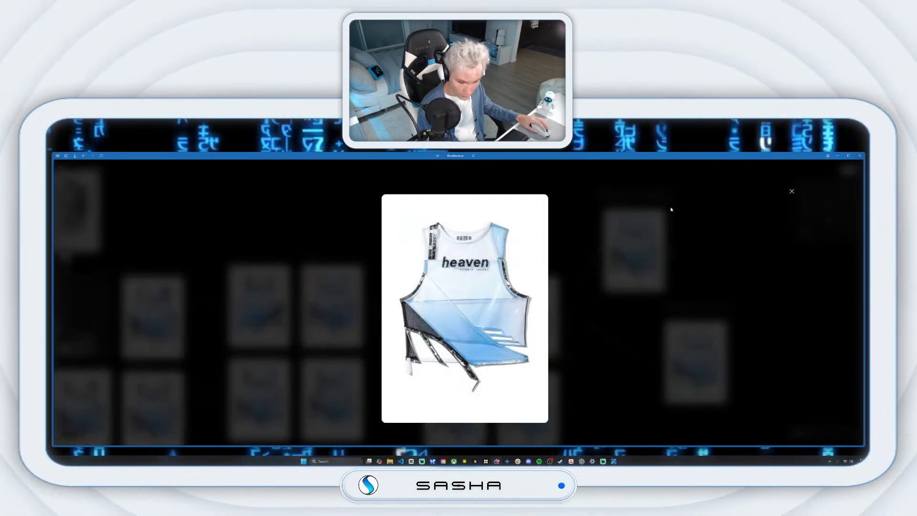
left_click(791, 191)
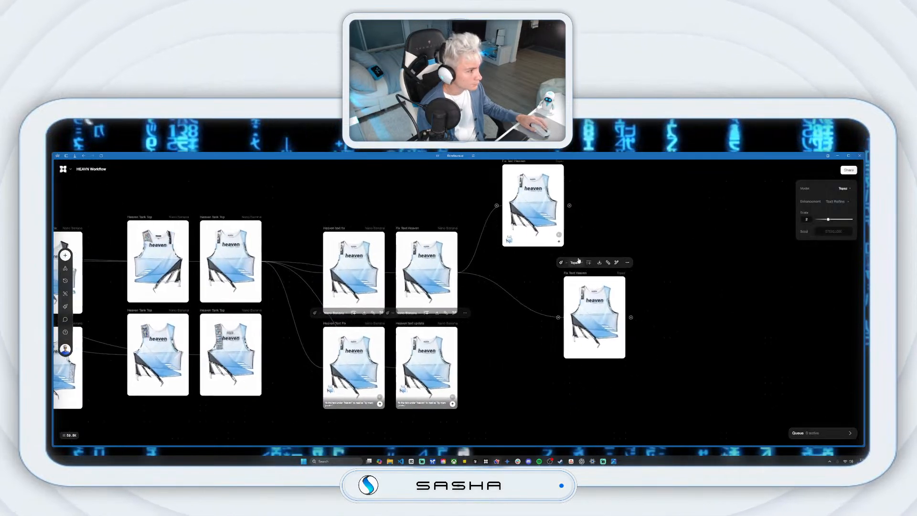
left_click_drag(643, 306, 664, 306)
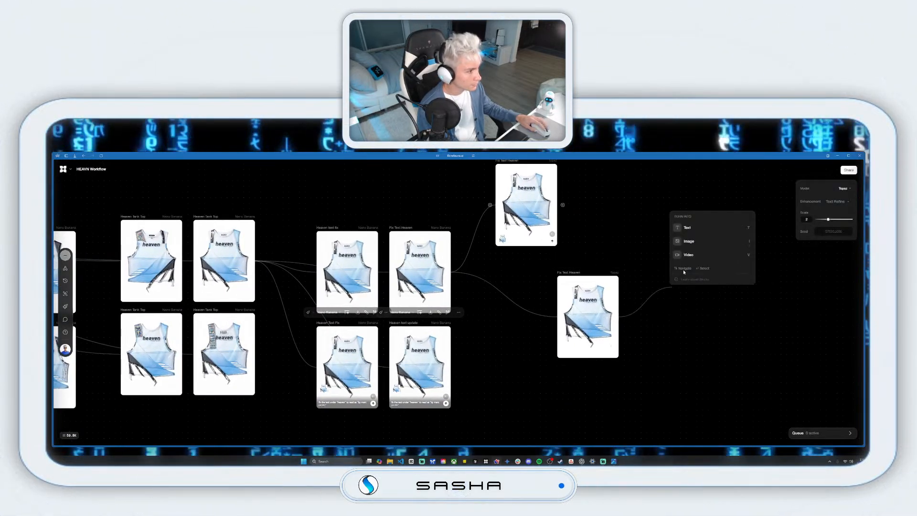
left_click(707, 243)
left_click(712, 245)
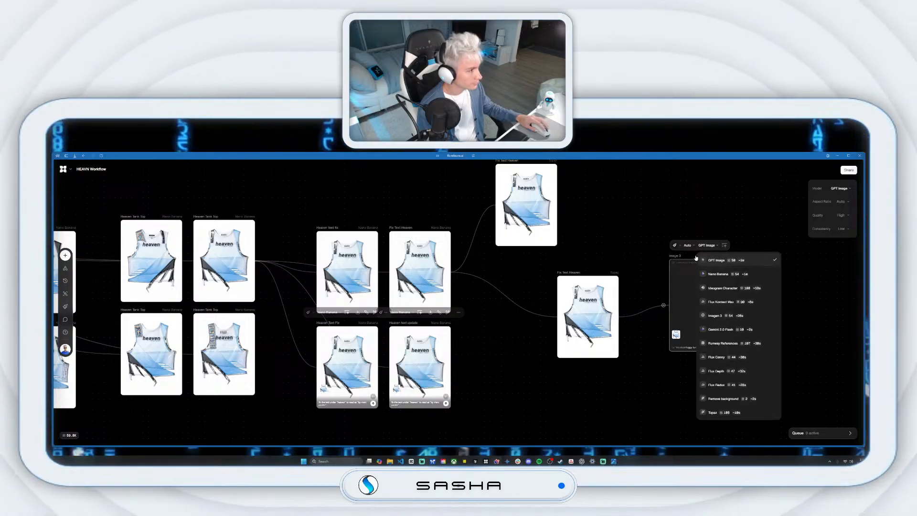
left_click(672, 257)
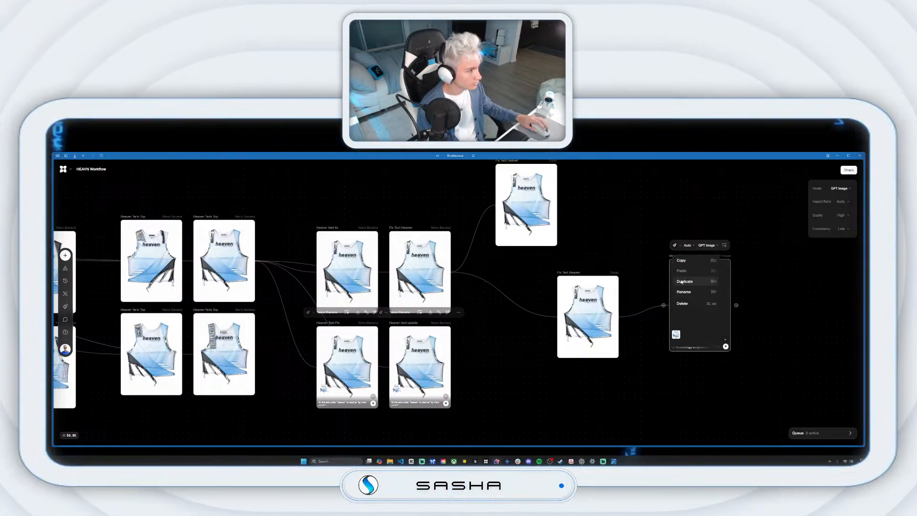
left_click(687, 305)
Add a video node fed by the Standard upscale, set its model to Minimax 02, and generate the video.
left_click_drag(619, 316, 665, 266)
left_click(722, 233)
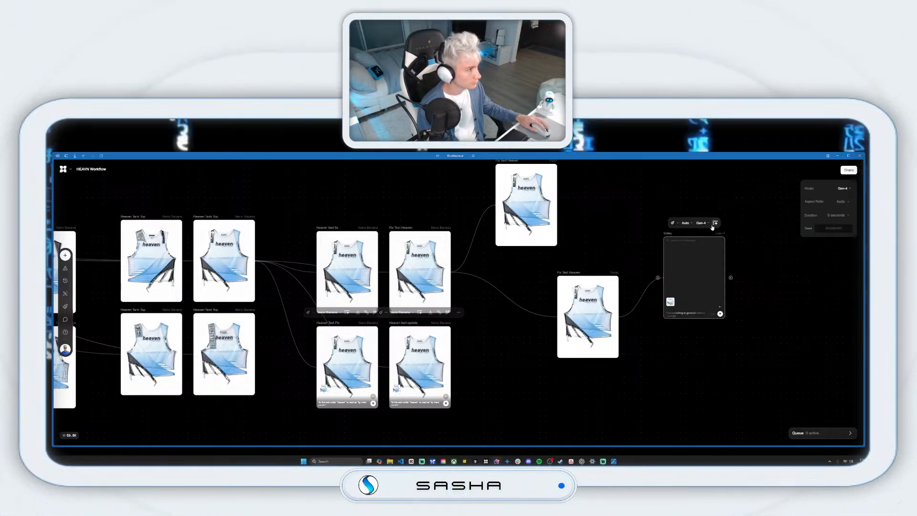
left_click(703, 223)
left_click(729, 265)
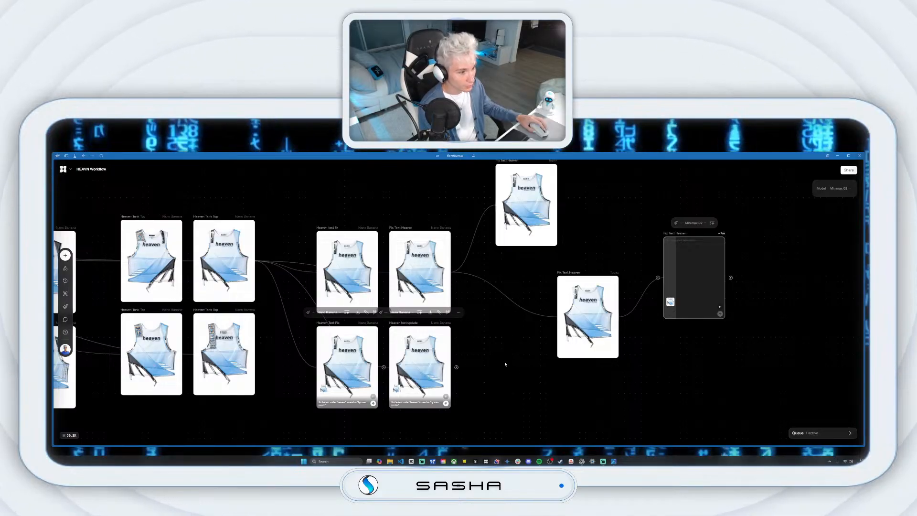
Look back through the workflow from the text-fix results to the source text prompt and the early tank top designs.
left_click_drag(195, 382, 291, 363)
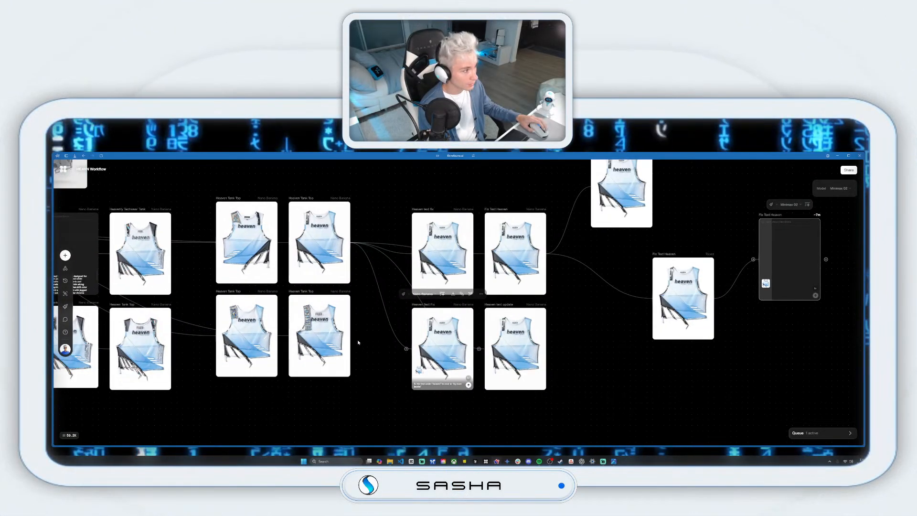
left_click_drag(358, 342, 458, 327)
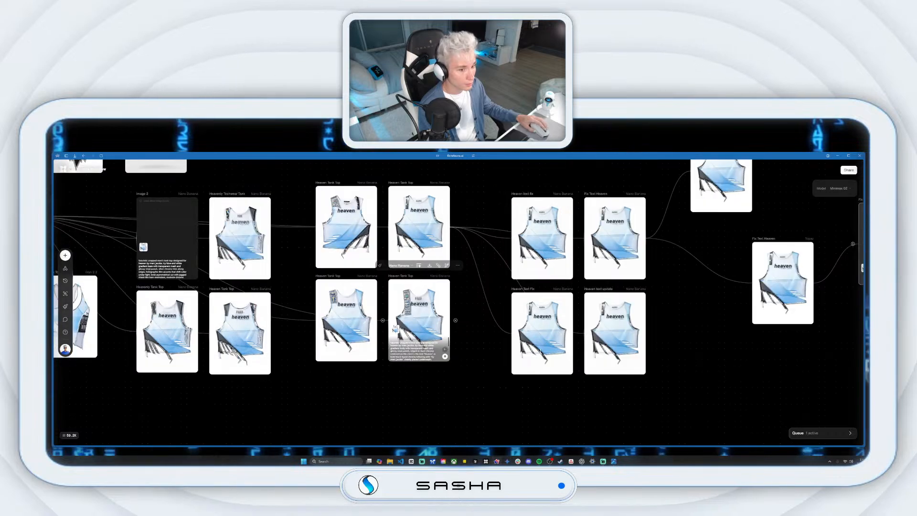
left_click_drag(389, 342, 540, 351)
left_click_drag(164, 252, 322, 299)
left_click_drag(242, 325, 341, 304)
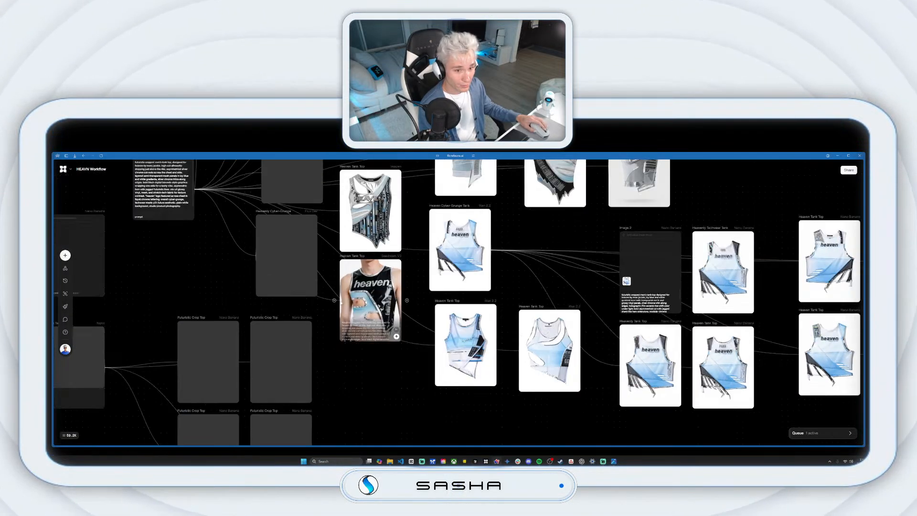
left_click_drag(203, 265, 245, 269)
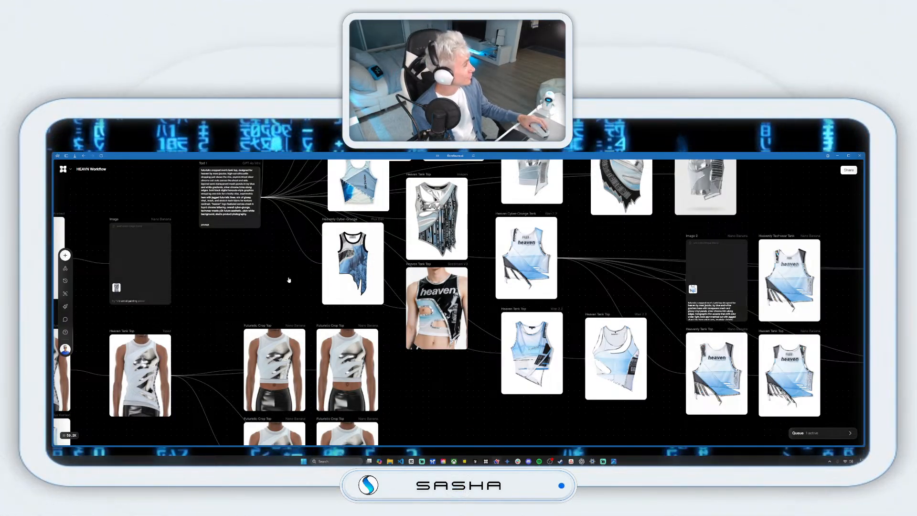
left_click_drag(242, 289, 293, 294)
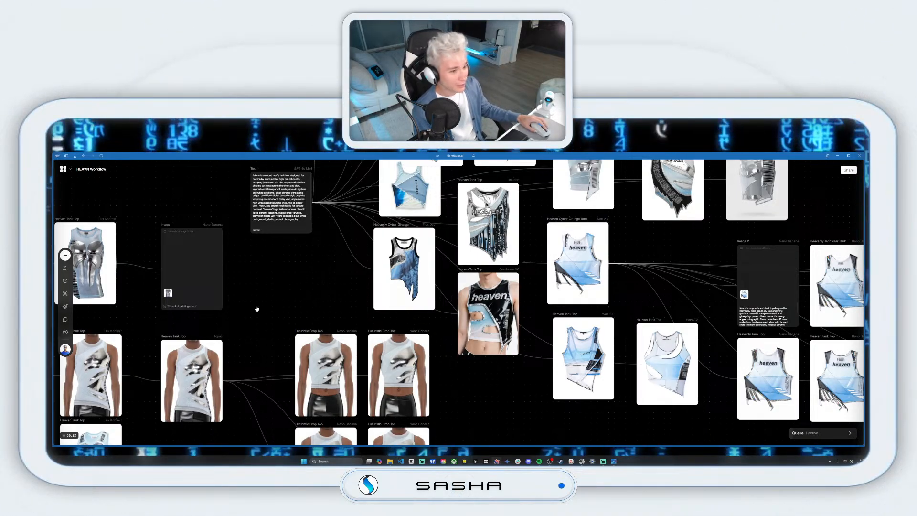
left_click_drag(307, 293, 354, 281)
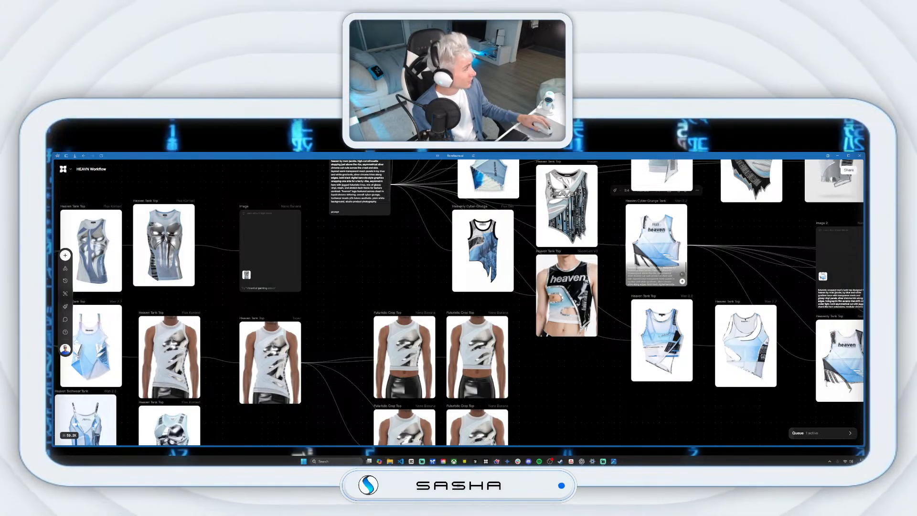
left_click_drag(641, 311, 598, 346)
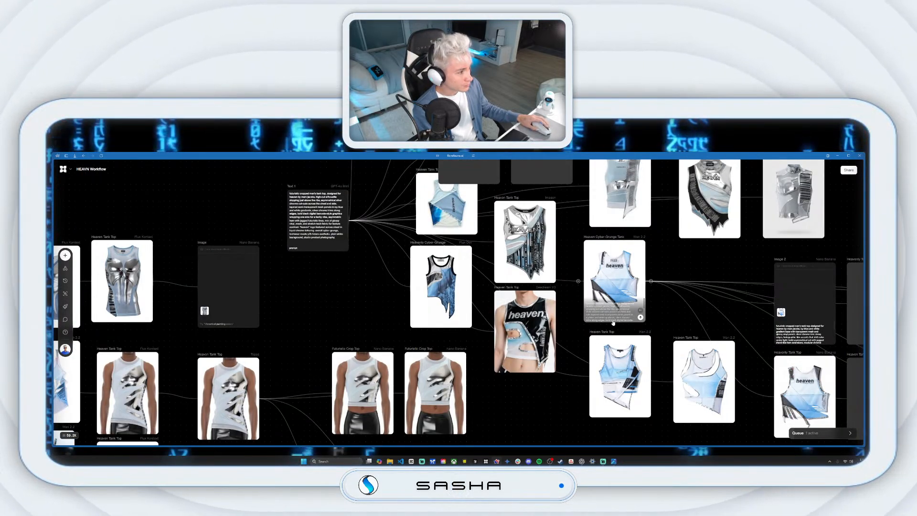
left_click_drag(649, 247, 623, 273)
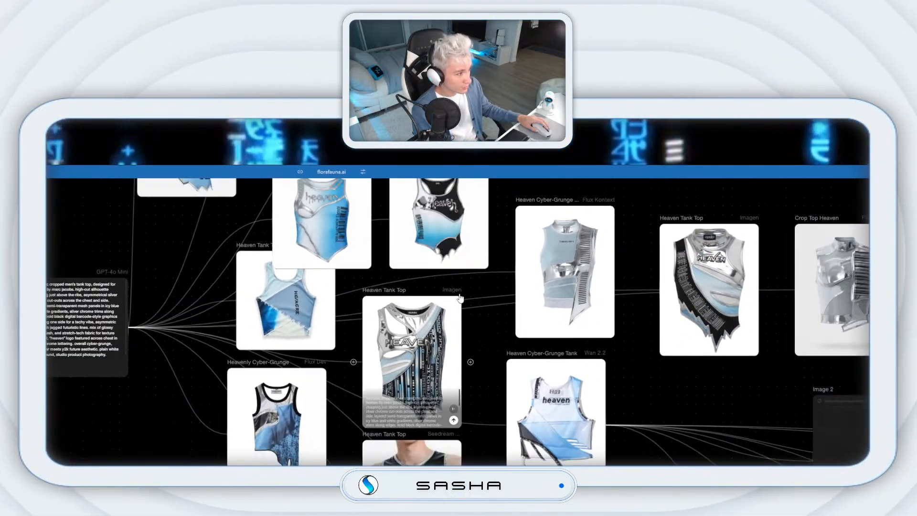
Examine the design progression from the Flux Kontext, Imagen and Wan 2.2 tops to the Nano Banana refinements, choosing to wait for the unresponsive page.
scroll(449, 349, "up", 3)
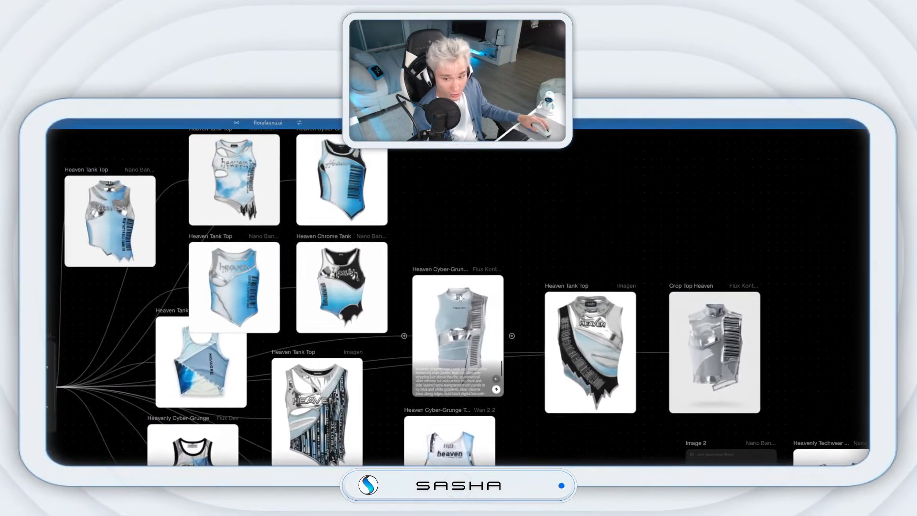
left_click(461, 321)
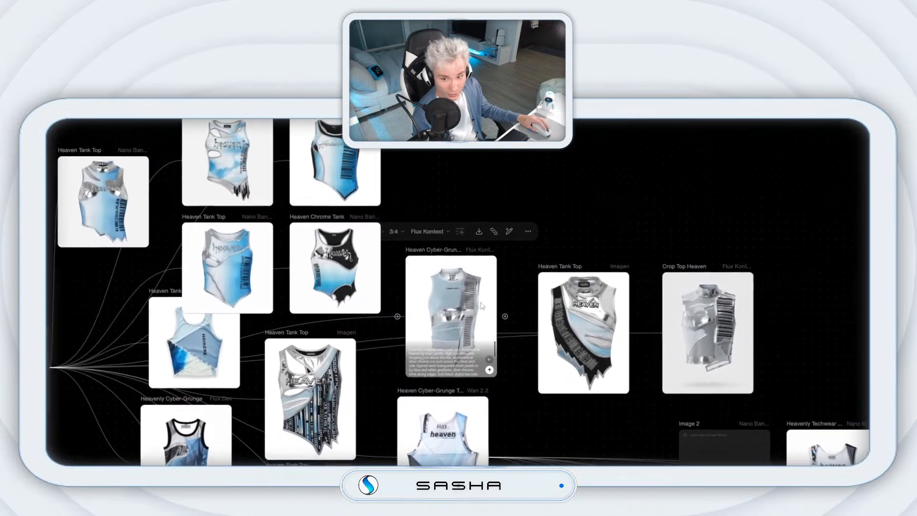
scroll(463, 291, "right", 4)
scroll(463, 291, "down", 2)
scroll(464, 289, "left", 4)
scroll(464, 289, "down", 2)
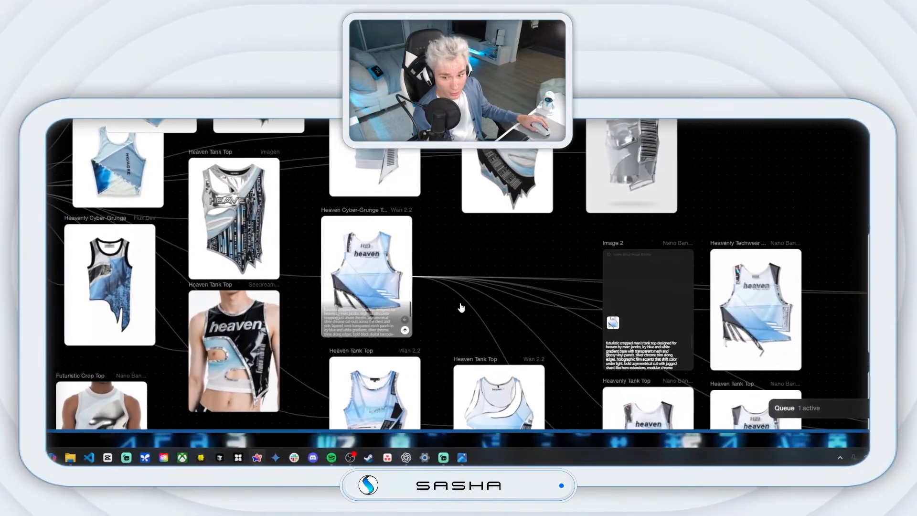
left_click_drag(523, 314, 426, 231)
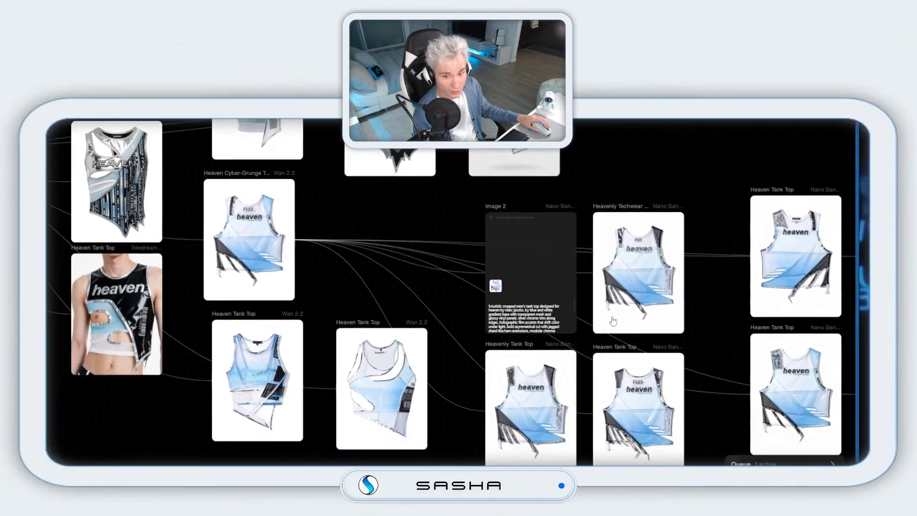
left_click_drag(697, 308, 623, 298)
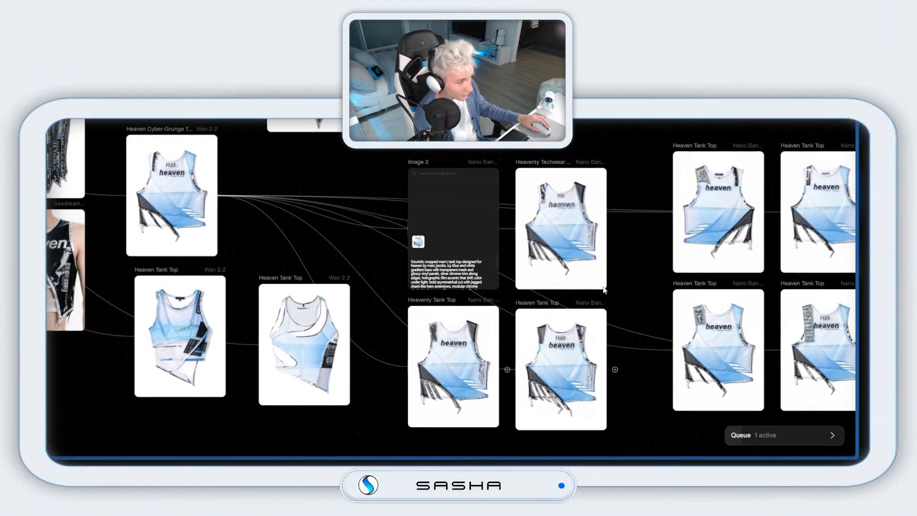
left_click_drag(691, 235, 553, 205)
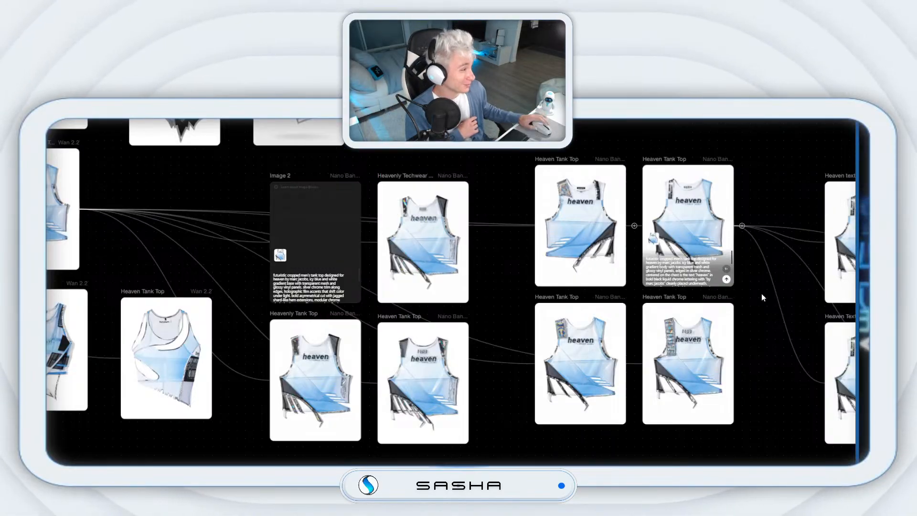
scroll(761, 293, "up", 1)
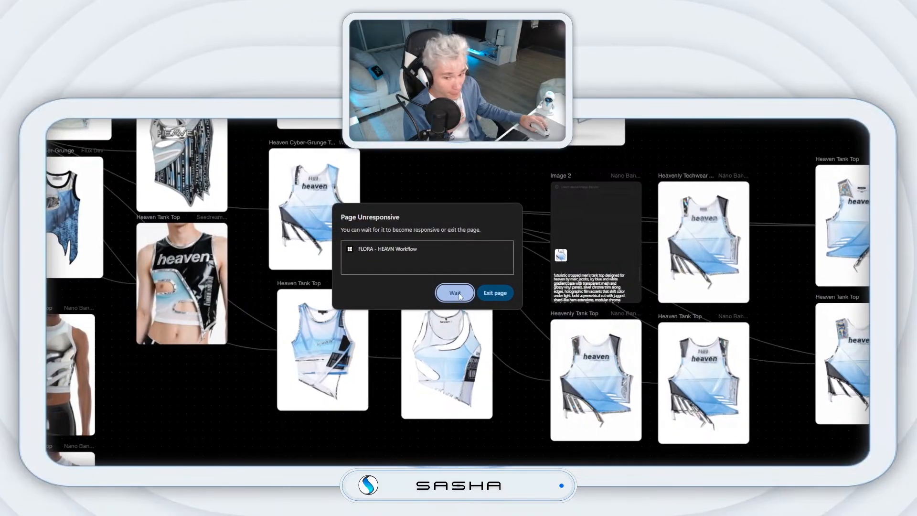
left_click(455, 293)
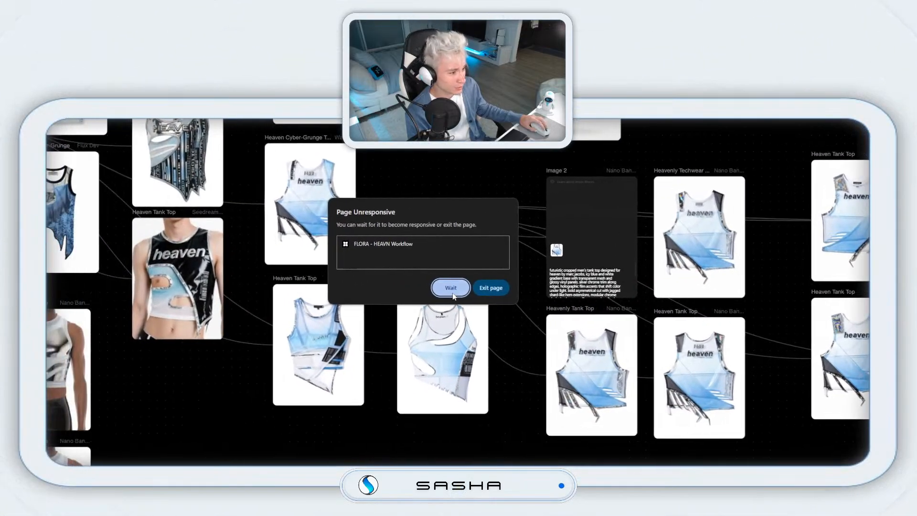
Follow the text-fix designs to the Topaz Standard upscale and inspect it fullscreen, choosing to wait for the unresponsive page.
left_click(175, 354)
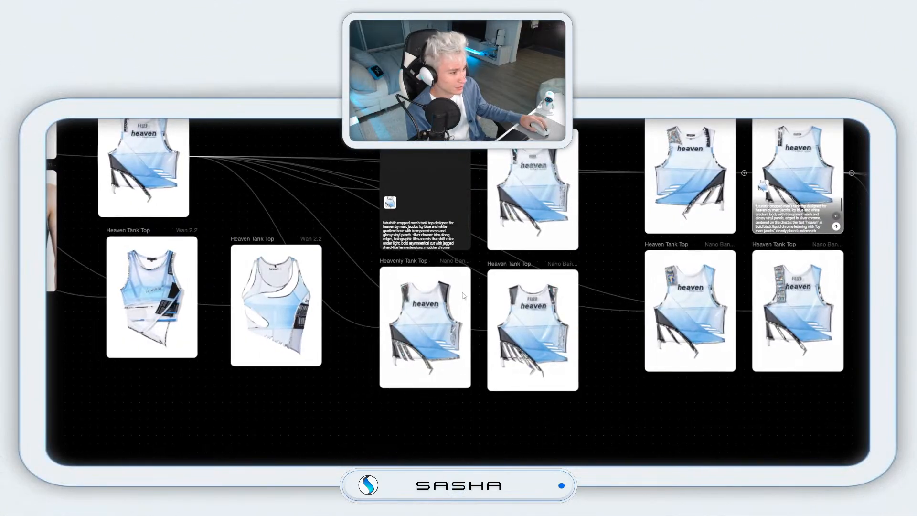
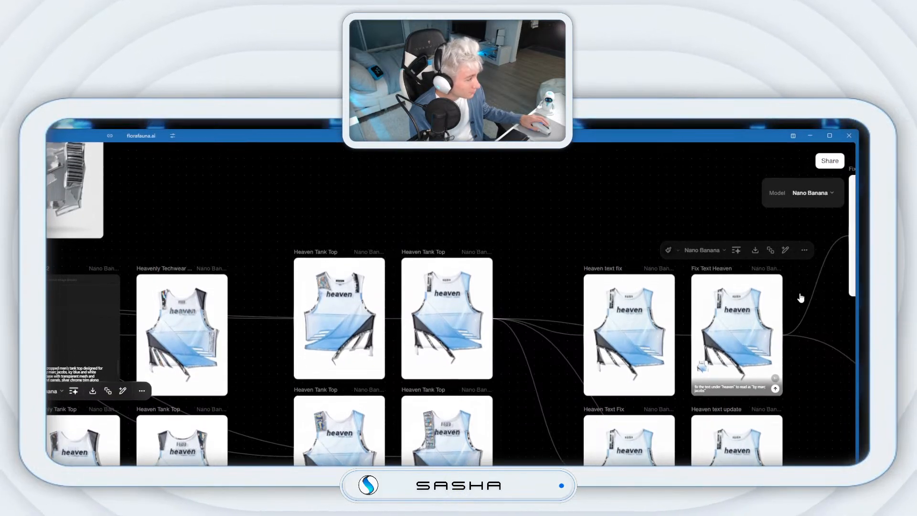
left_click_drag(797, 293, 686, 298)
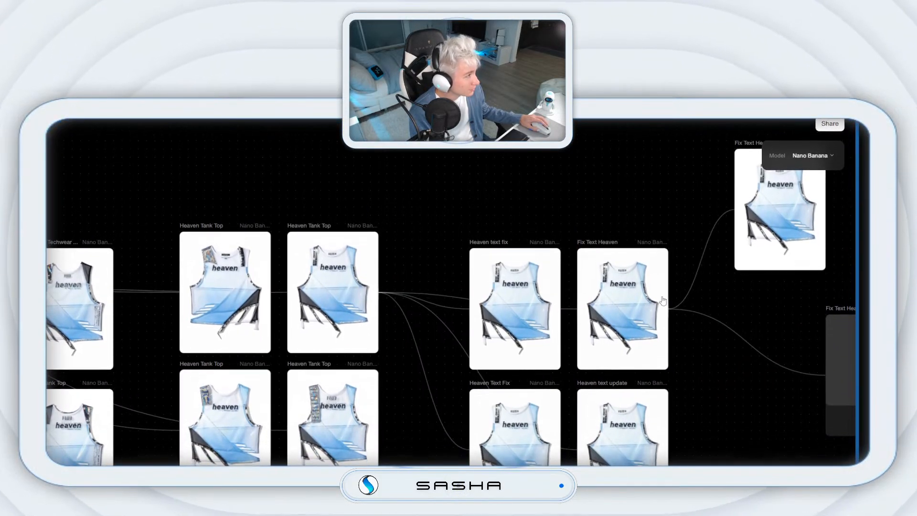
left_click_drag(790, 300, 659, 313)
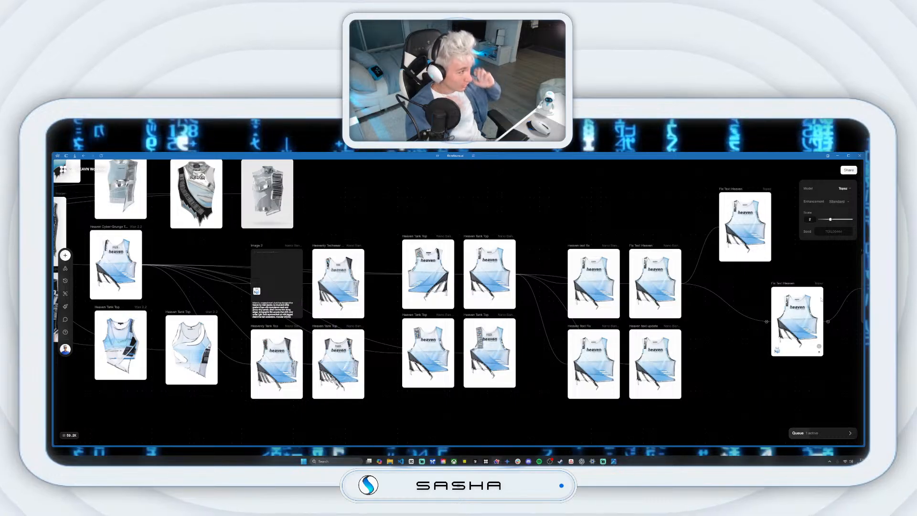
left_click(821, 299)
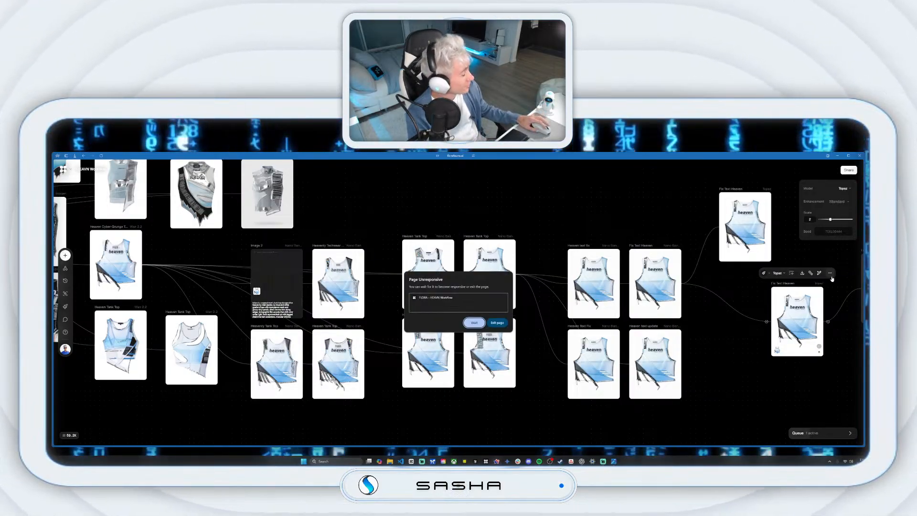
left_click(478, 323)
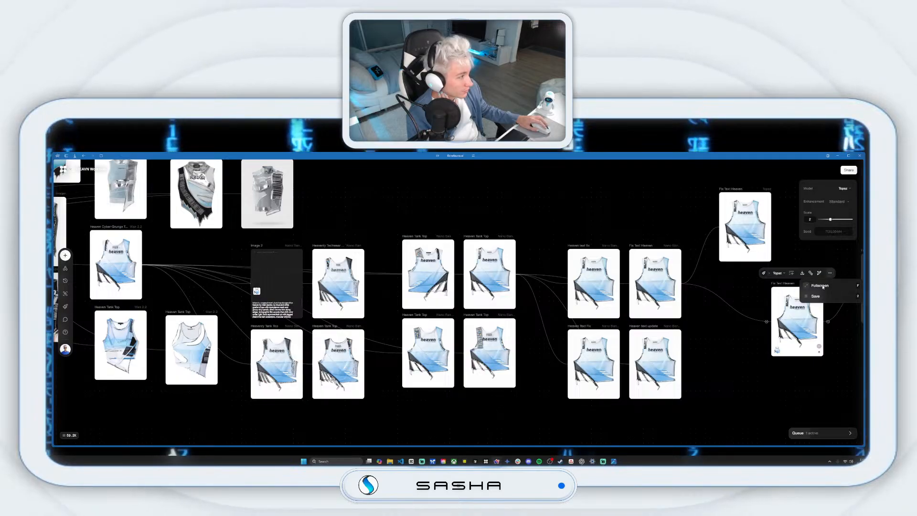
left_click(822, 286)
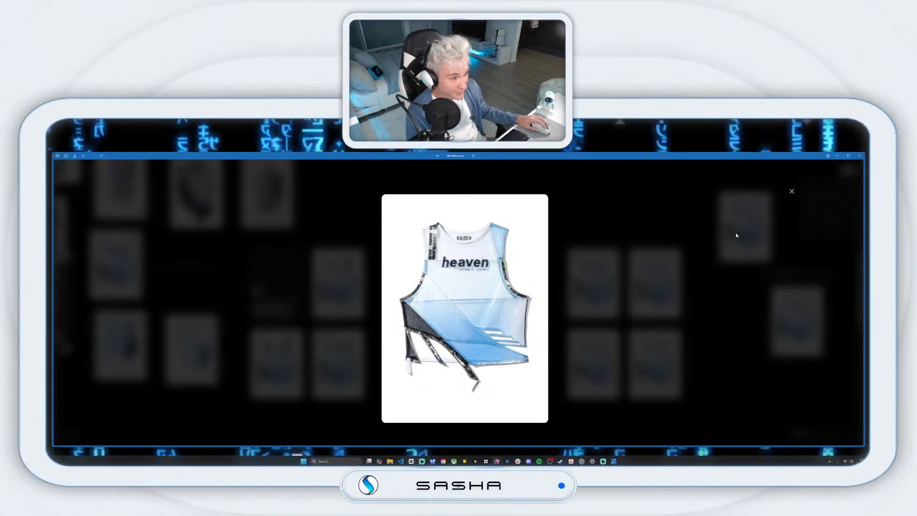
left_click(793, 192)
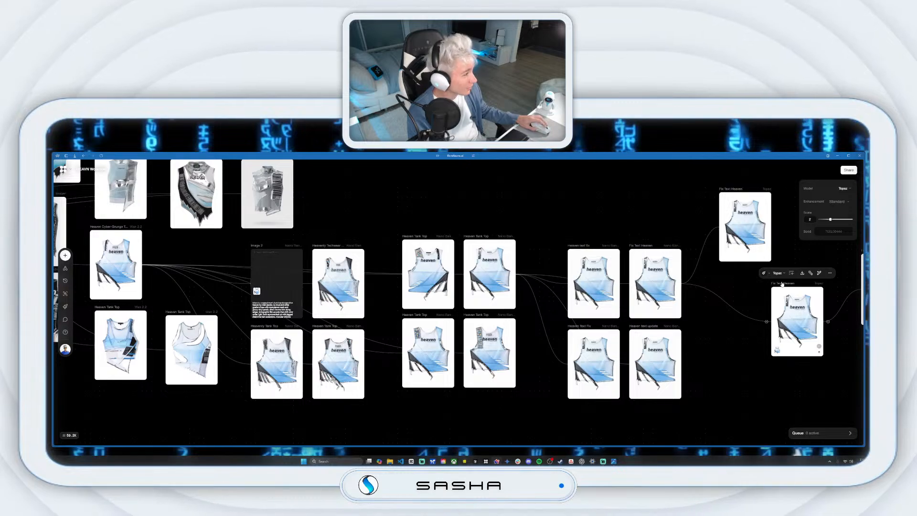
left_click(759, 368)
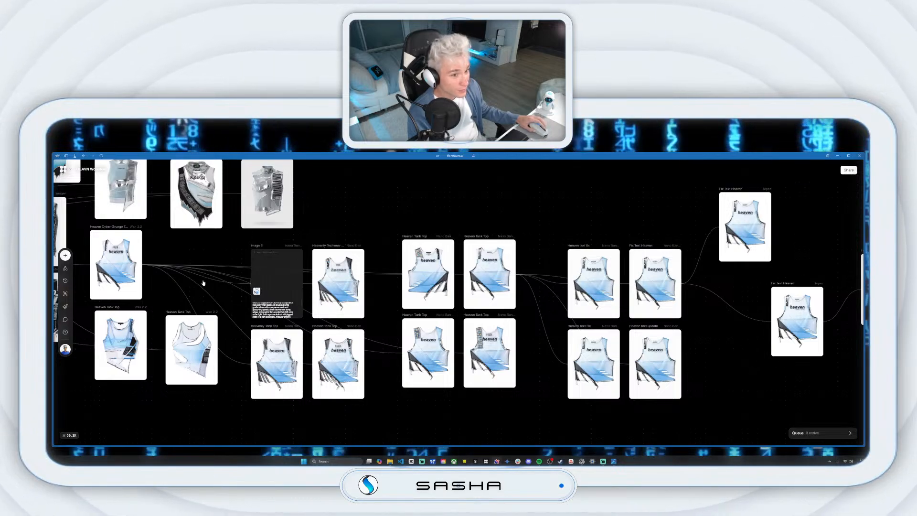
Look back through the chrome crop tops, the Topaz tank top and the Wan 2.2 designs to the source text prompt.
scroll(203, 283, "left", 10)
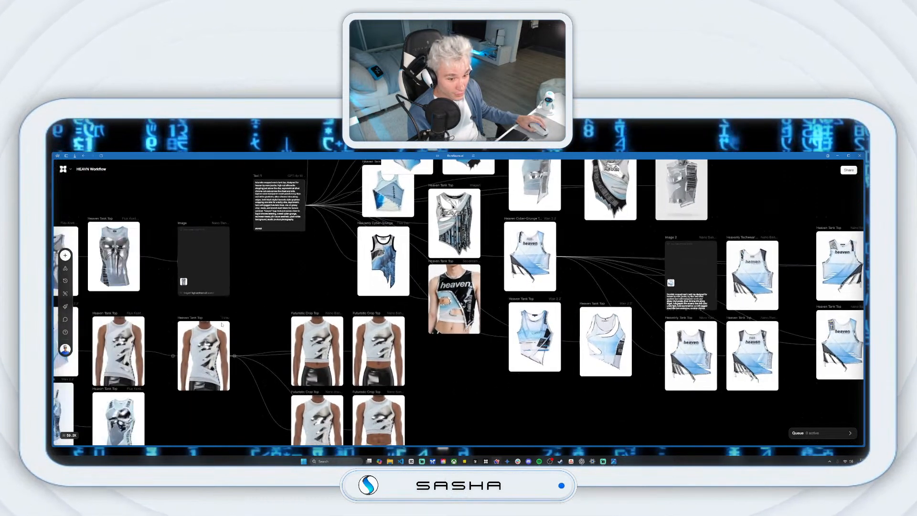
scroll(221, 324, "left", 8)
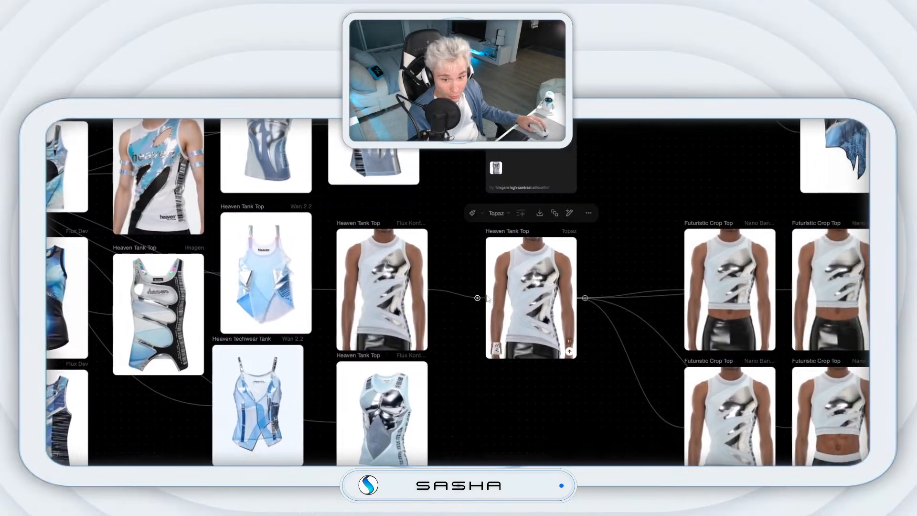
scroll(486, 298, "right", 5)
scroll(487, 298, "down", 3)
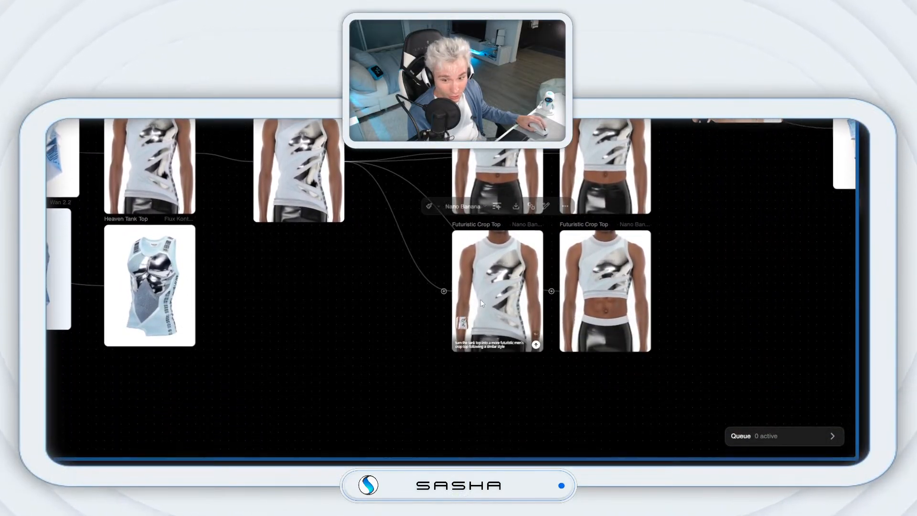
scroll(481, 300, "up", 3)
scroll(440, 287, "left", 8)
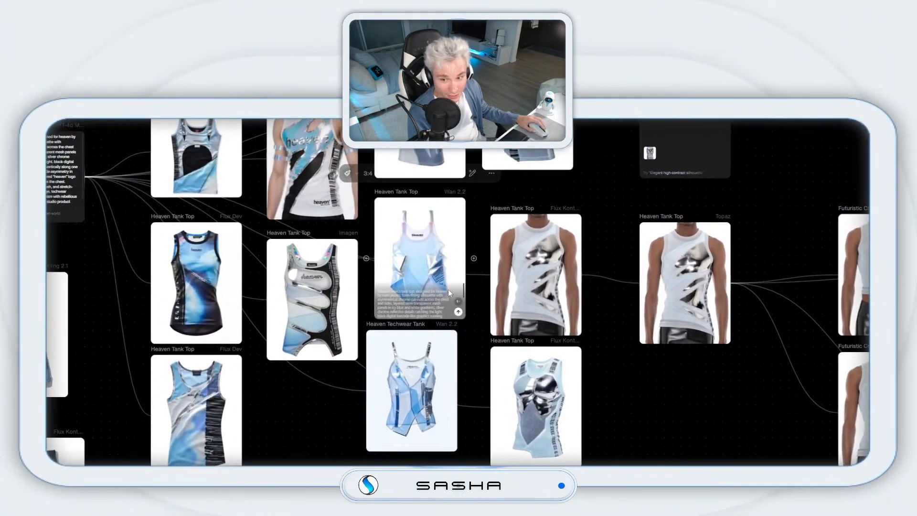
scroll(448, 288, "left", 5)
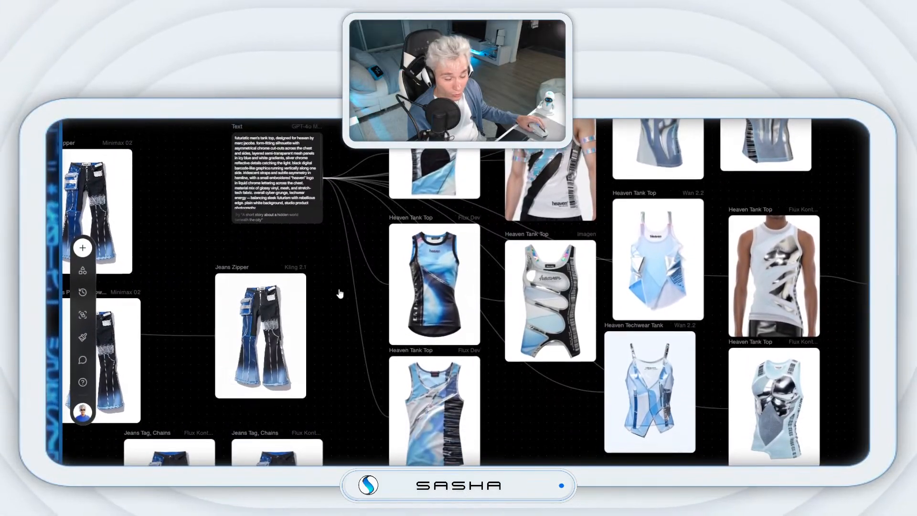
Examine the Minimax 02 and Kling 2.1 jeans videos next to the tank top source prompt.
left_click_drag(344, 295, 488, 295)
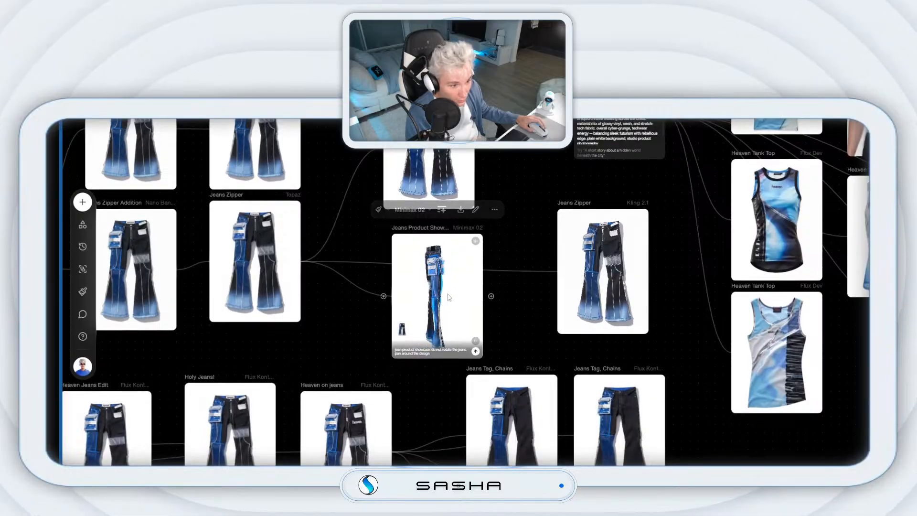
scroll(448, 297, "up", 3)
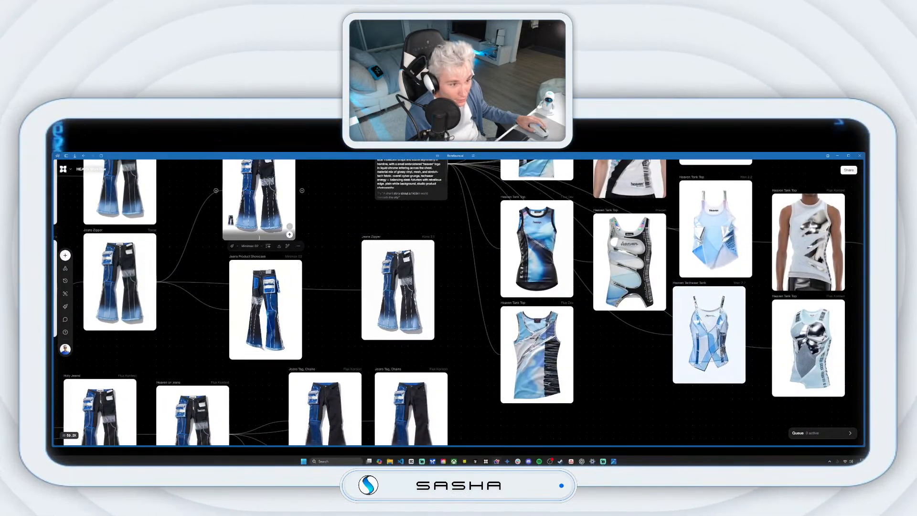
left_click_drag(267, 220, 279, 278)
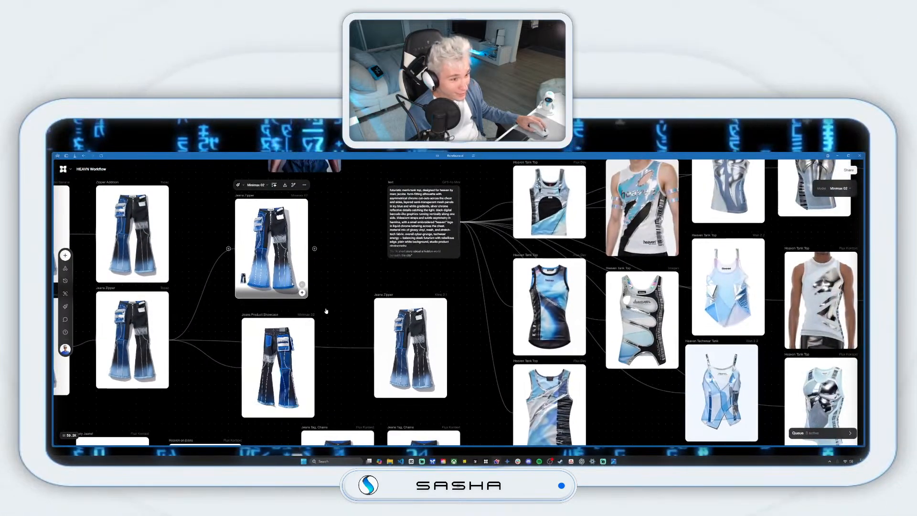
scroll(231, 358, "left", 5)
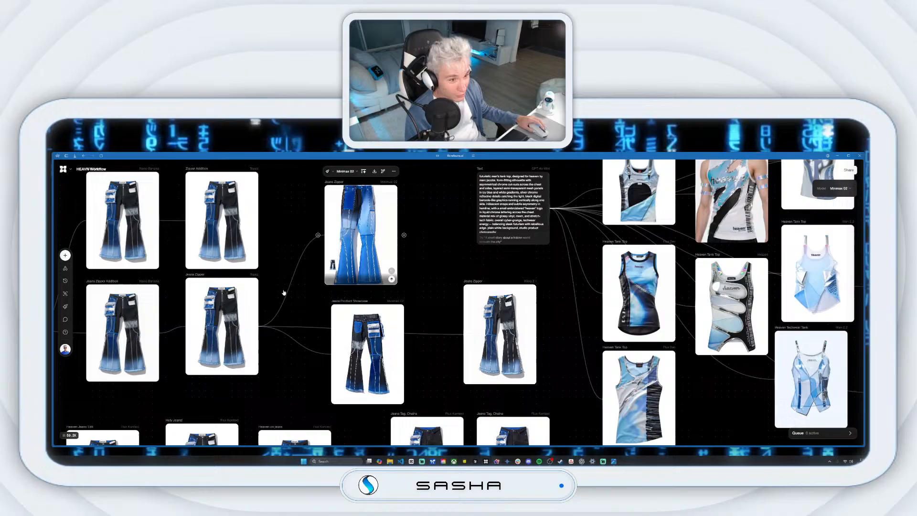
Inspect the upscaled Jeans Zipper image fullscreen, then return to the canvas and deselect it.
left_click(250, 305)
left_click(255, 264)
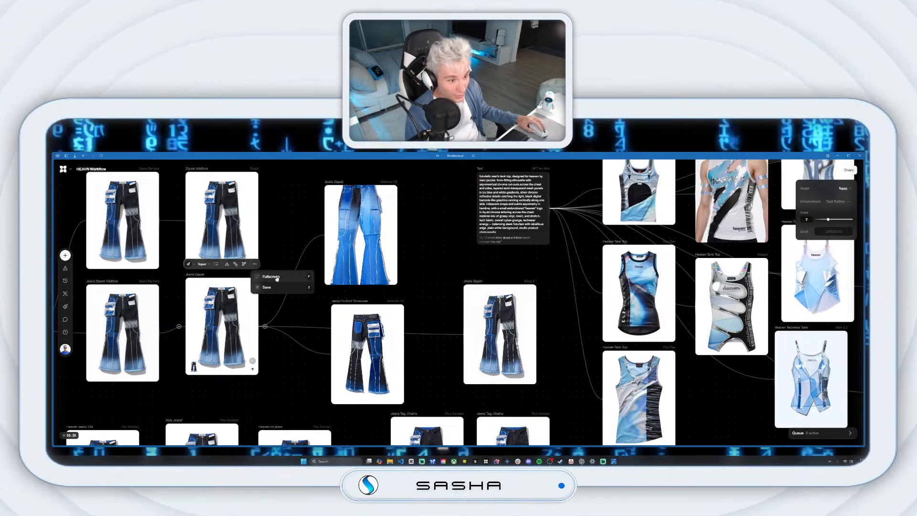
left_click(271, 276)
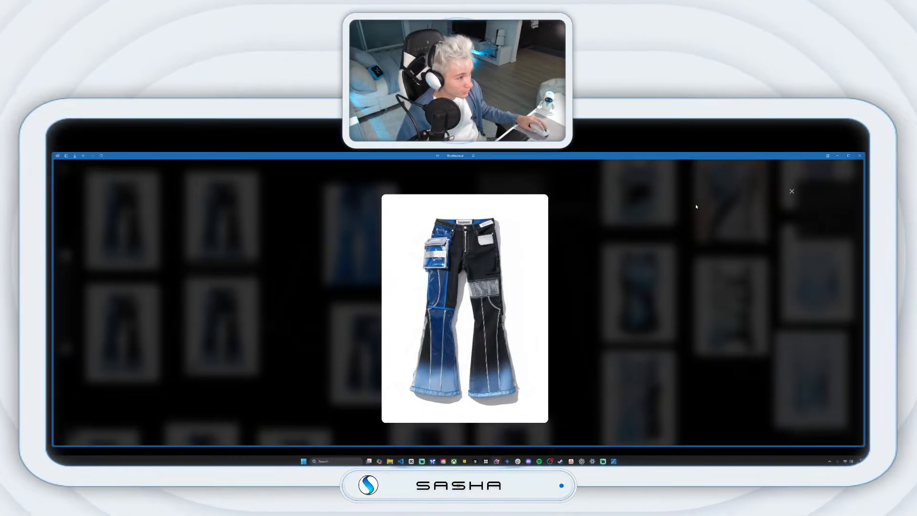
left_click(790, 192)
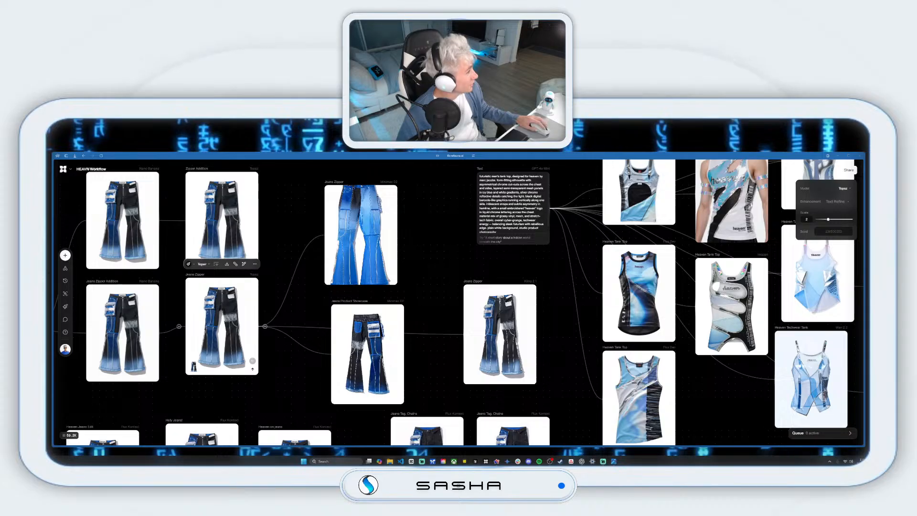
left_click(729, 401)
Survey the whole jeans workflow together with the neighbouring tank top branches.
scroll(562, 271, "down", 1)
scroll(562, 262, "down", 1)
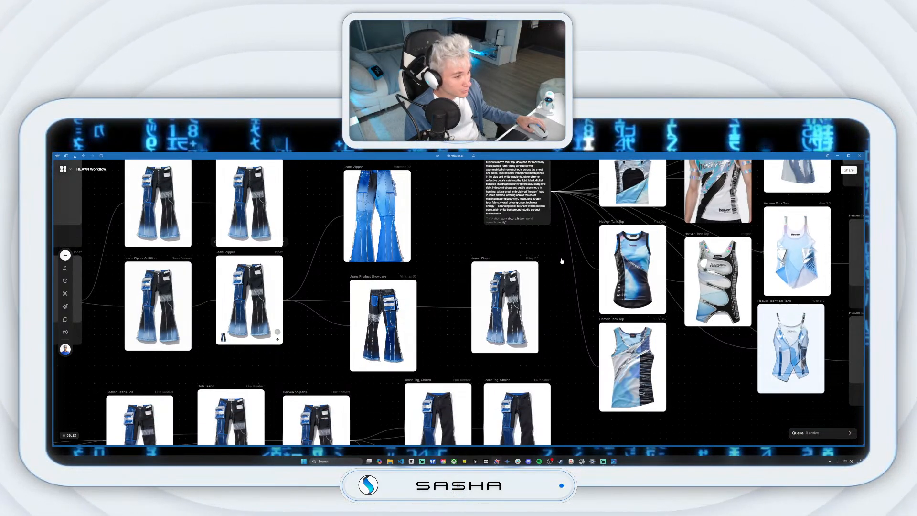
scroll(562, 261, "down", 1)
scroll(562, 260, "down", 2)
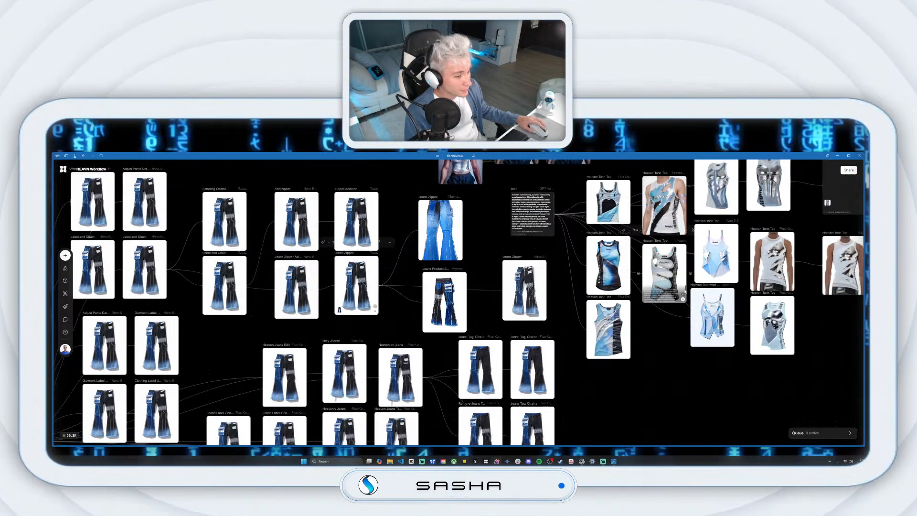
scroll(688, 293, "down", 1)
scroll(807, 294, "down", 2)
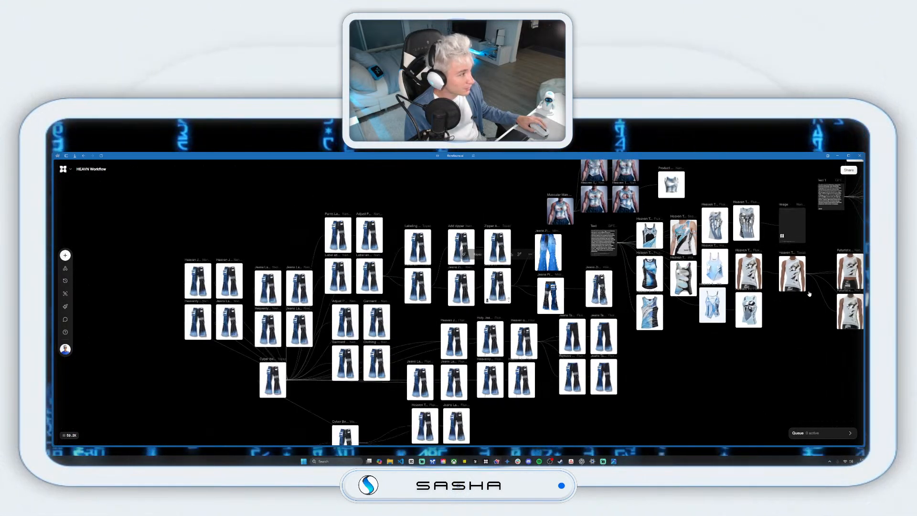
scroll(809, 294, "right", 10)
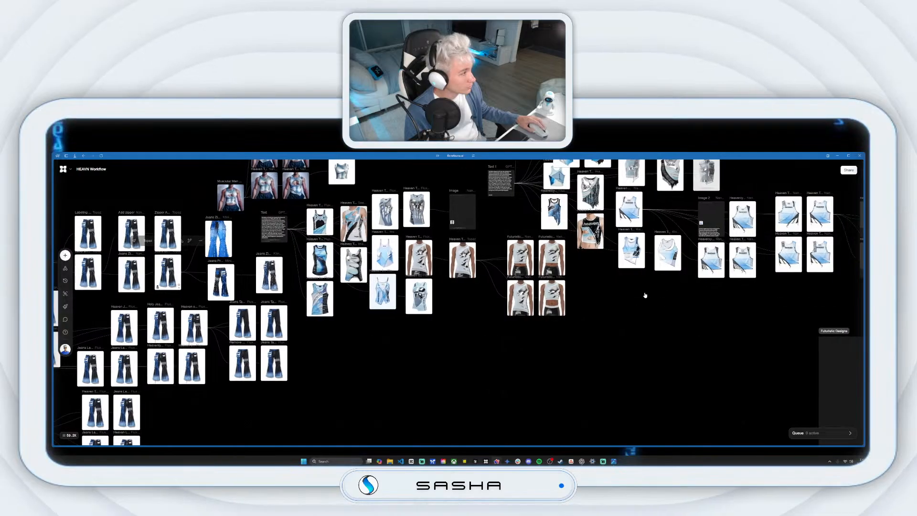
Examine the Futuristic Designs group, from the swimsuits and backpacks to the dresses, skirts and blue bags.
left_click_drag(644, 295, 437, 321)
left_click_drag(821, 301, 583, 240)
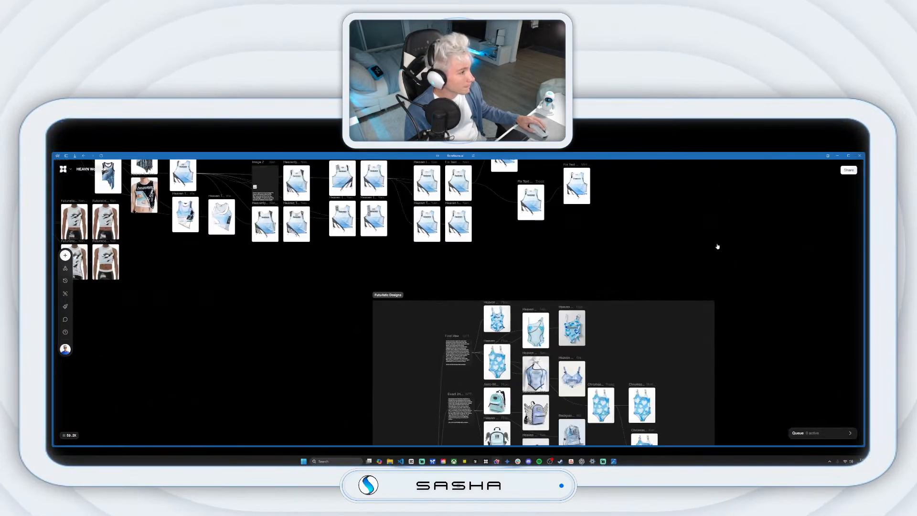
left_click_drag(742, 288, 615, 228)
scroll(688, 282, "down", 2)
left_click_drag(680, 315, 659, 278)
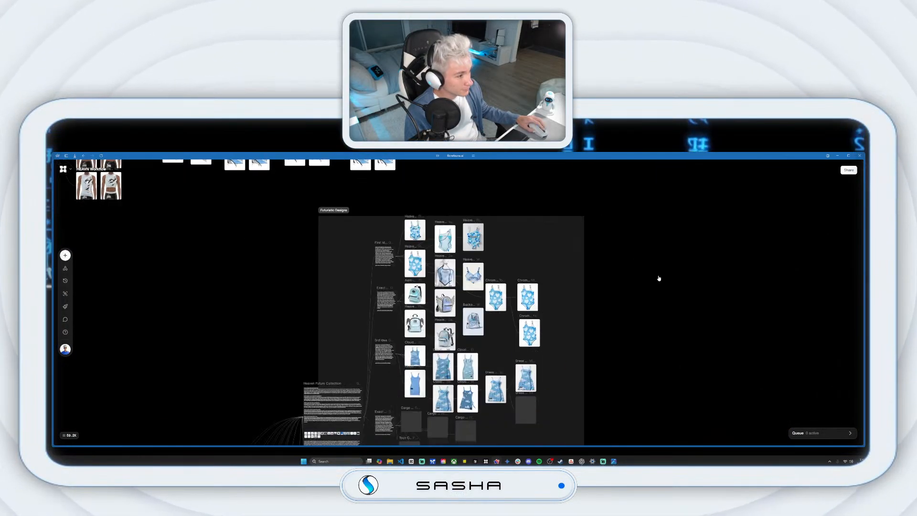
scroll(658, 278, "down", 6)
scroll(658, 278, "right", 7)
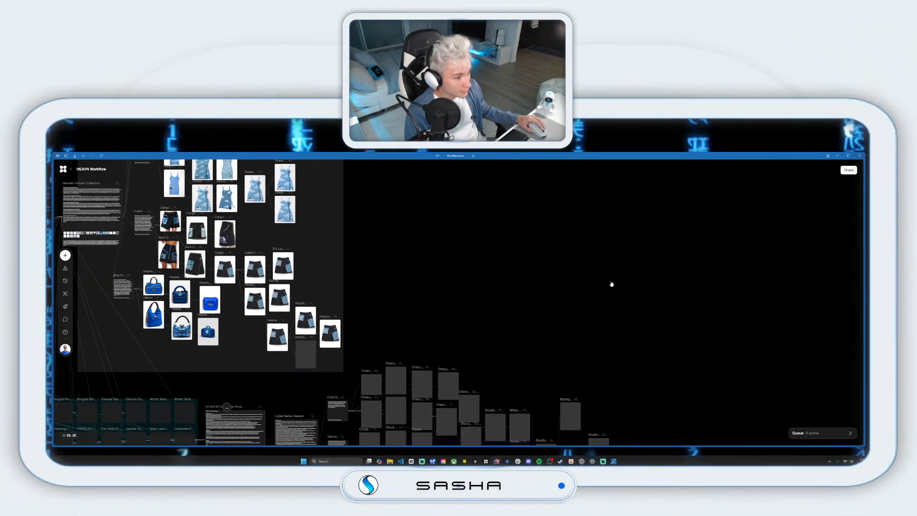
Look over the blue graphic T-shirts, denim crop tops, winged backpacks and cloud dresses in the earlier collections.
scroll(577, 343, "down", 4)
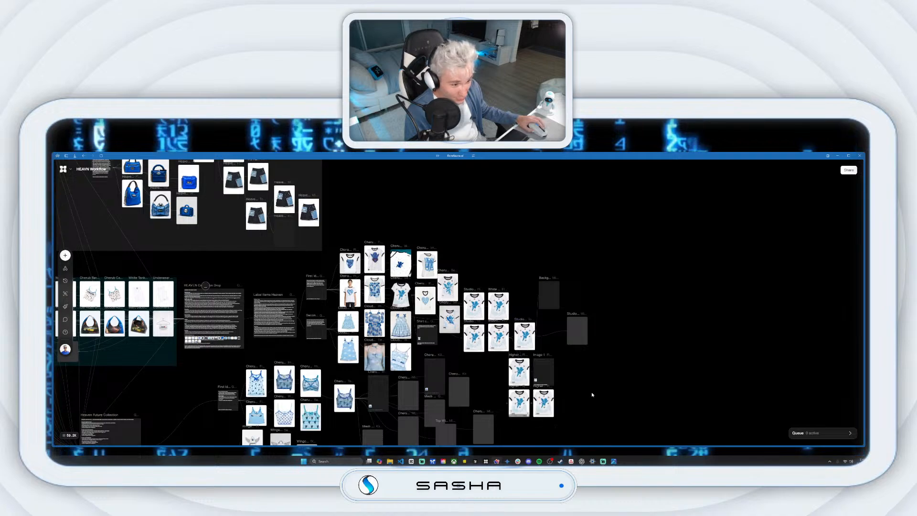
scroll(612, 366, "down", 4)
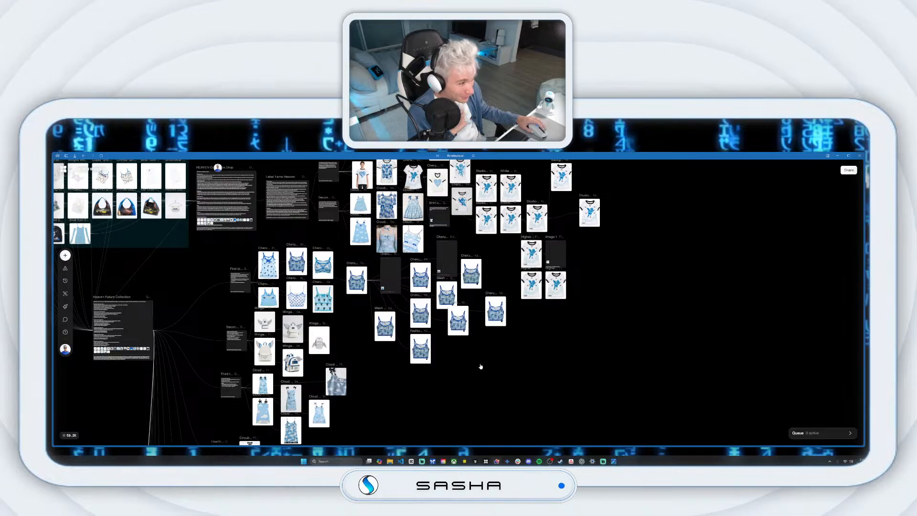
left_click_drag(383, 381, 435, 289)
left_click_drag(466, 385, 490, 299)
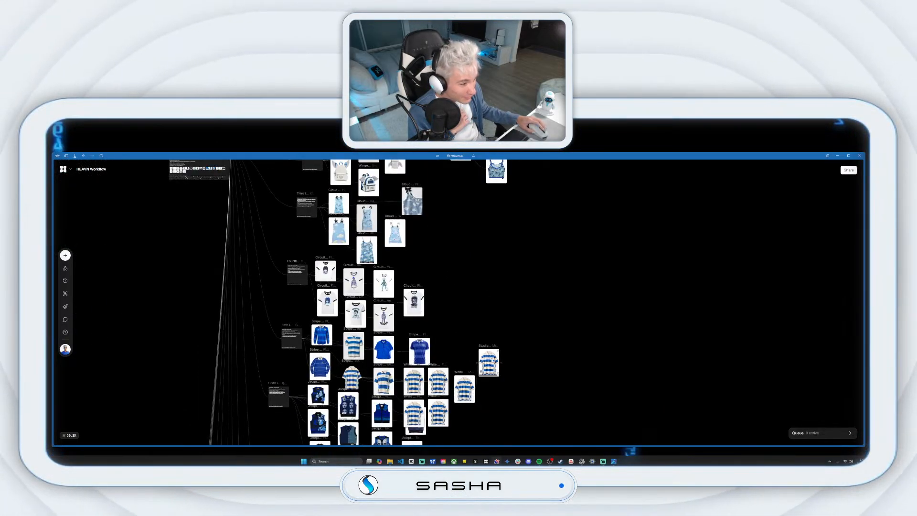
Review the striped shirts and angel sweaters, and take a closer look at the blue face-print vest variations.
scroll(514, 382, "down", 5)
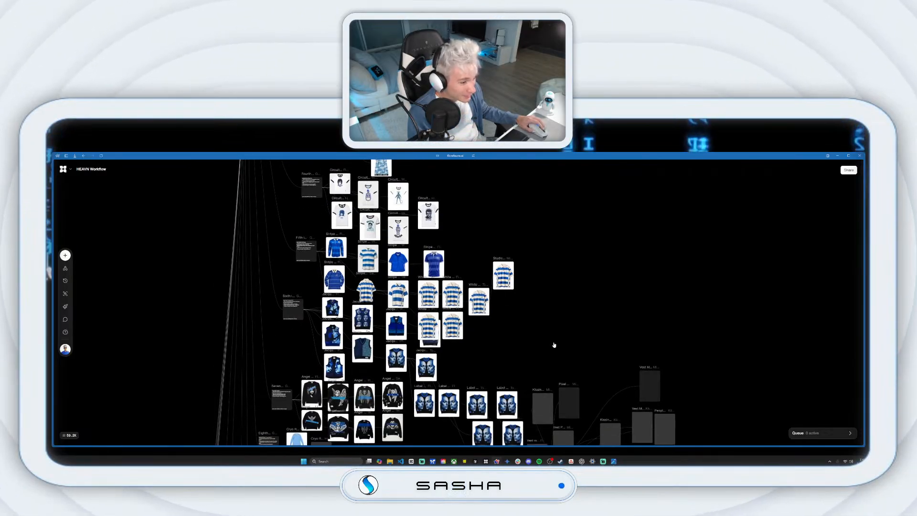
scroll(553, 344, "down", 7)
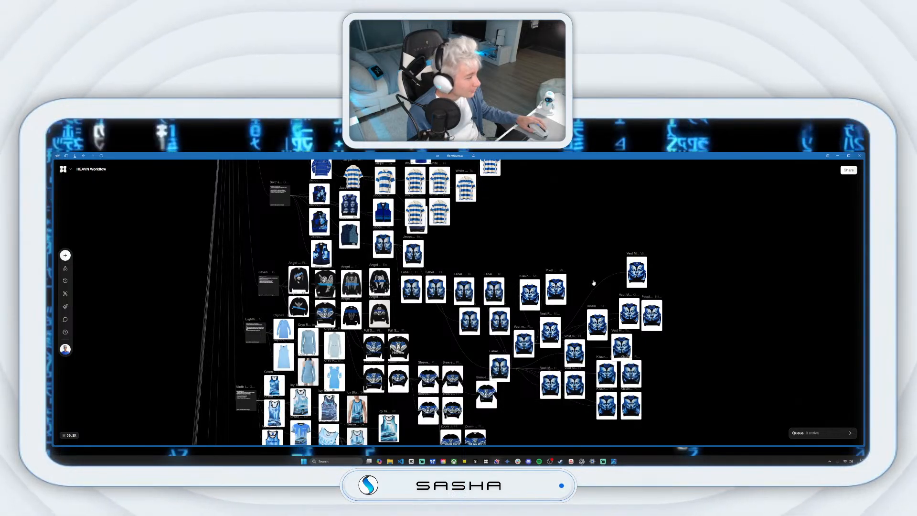
scroll(593, 283, "down", 2)
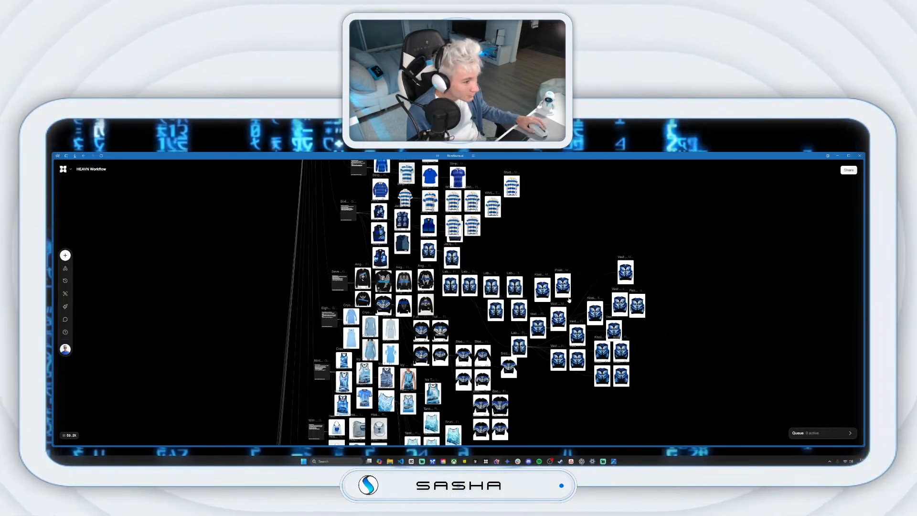
scroll(569, 299, "up", 5)
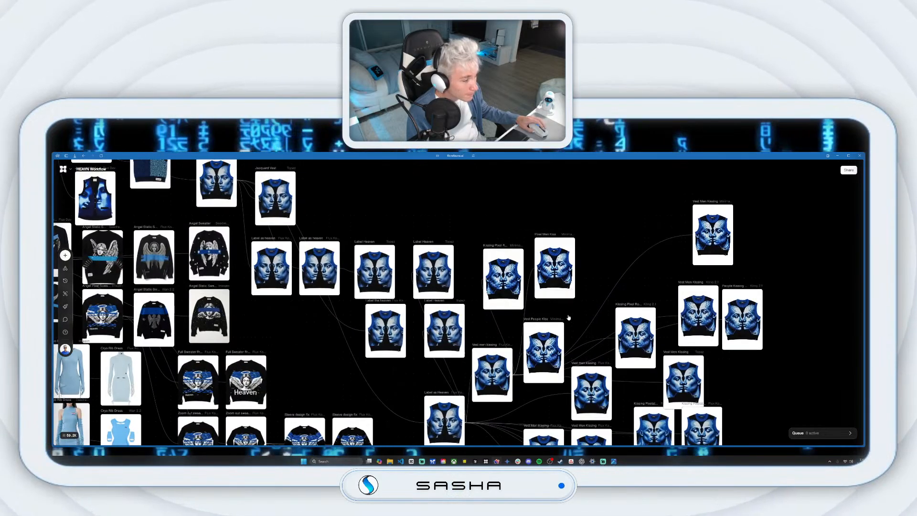
Look over the blue face-print vest branch, from the Label Heaven versions to the Vest Men Kissing and Vest People Kiss variations.
scroll(568, 317, "up", 3)
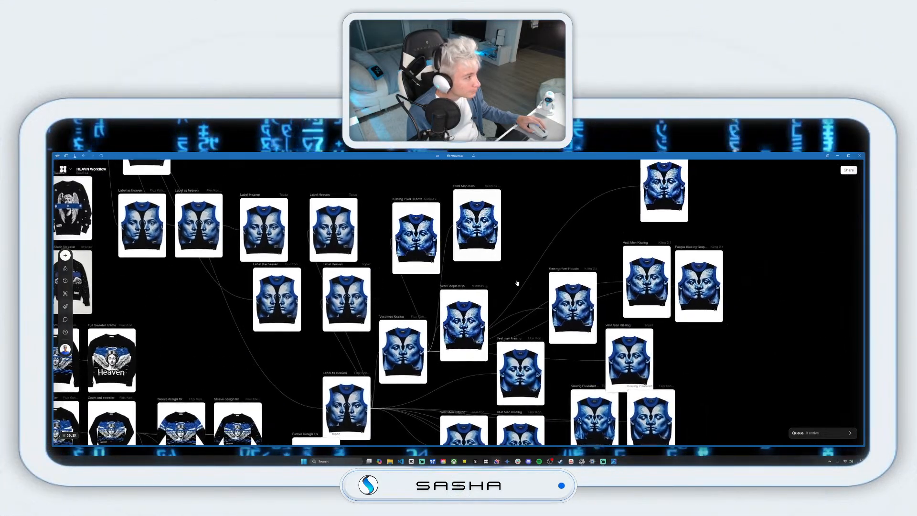
left_click_drag(671, 191, 628, 241)
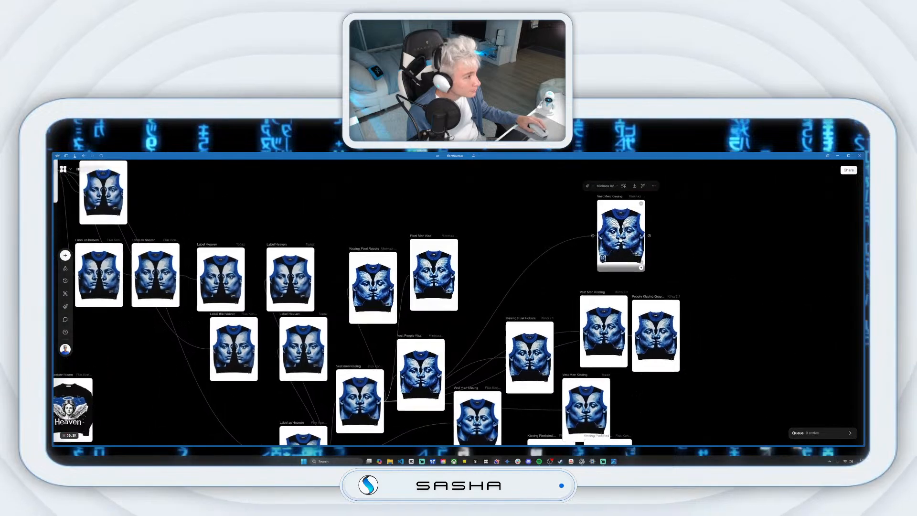
scroll(435, 366, "up", 2)
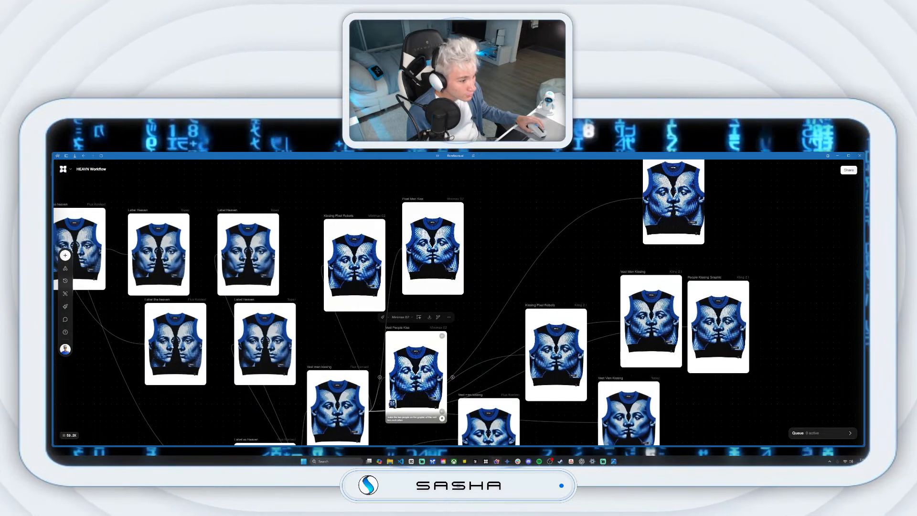
left_click_drag(421, 380, 435, 274)
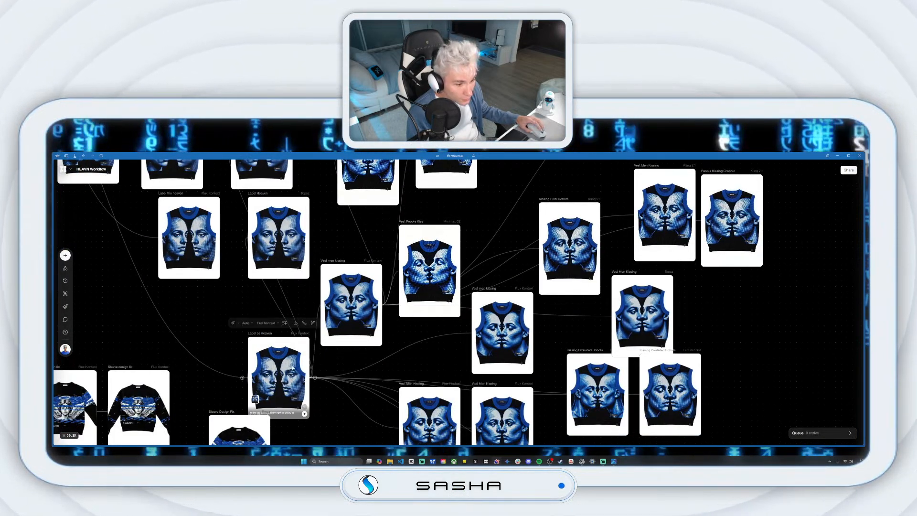
left_click_drag(408, 330, 405, 279)
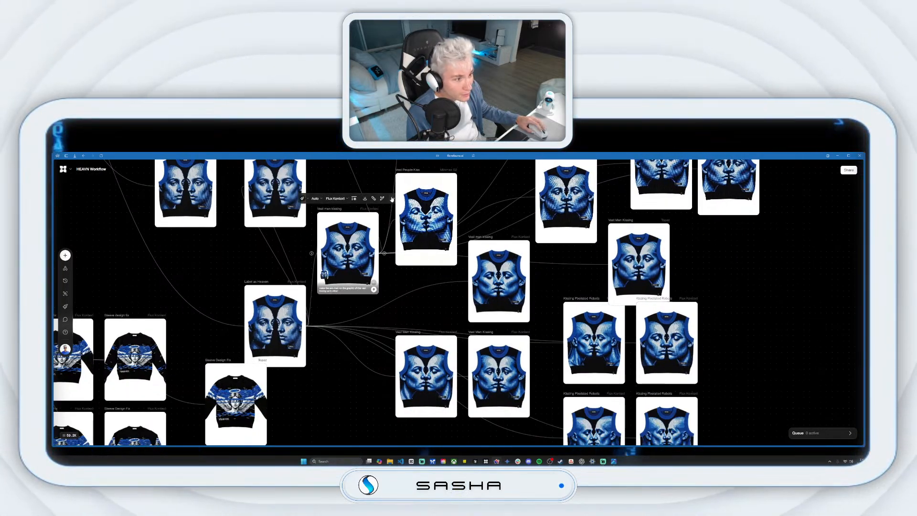
Compare the enlarged Vest Men Kissing image with the original knitted vest reference, and close both views.
left_click(410, 211)
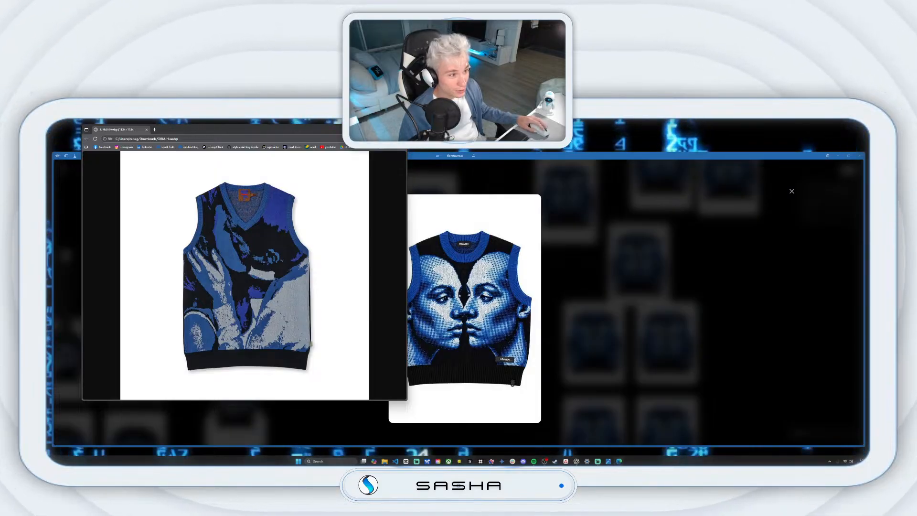
left_click_drag(371, 129, 342, 140)
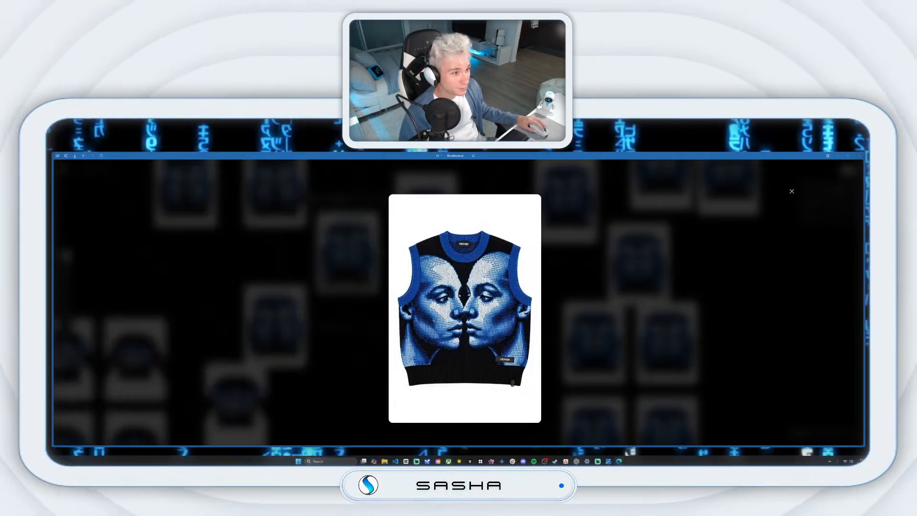
left_click(699, 207)
left_click(791, 191)
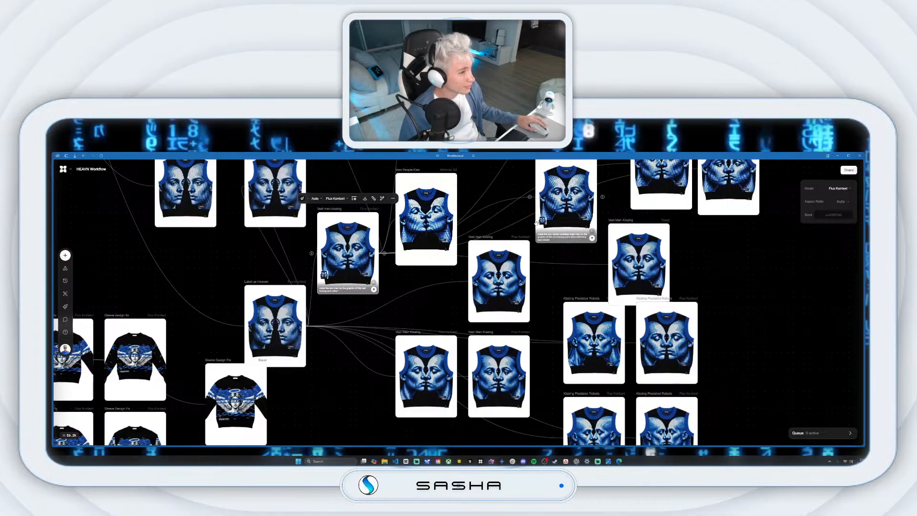
Examine the Minimax 02 videos of the kissing vests: Kissing Pixel Robots, Pixel Men Kiss and Vest Men Kissing.
scroll(791, 191, "up", 1)
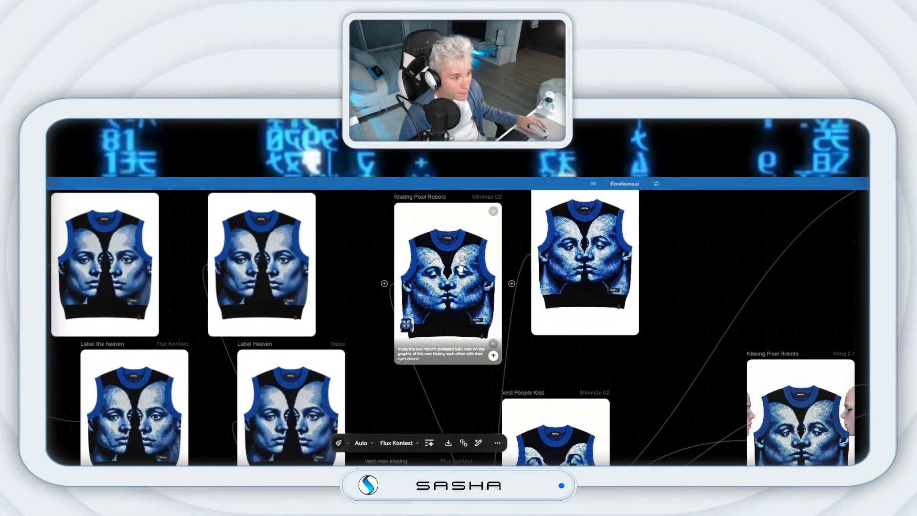
left_click_drag(459, 268, 461, 311)
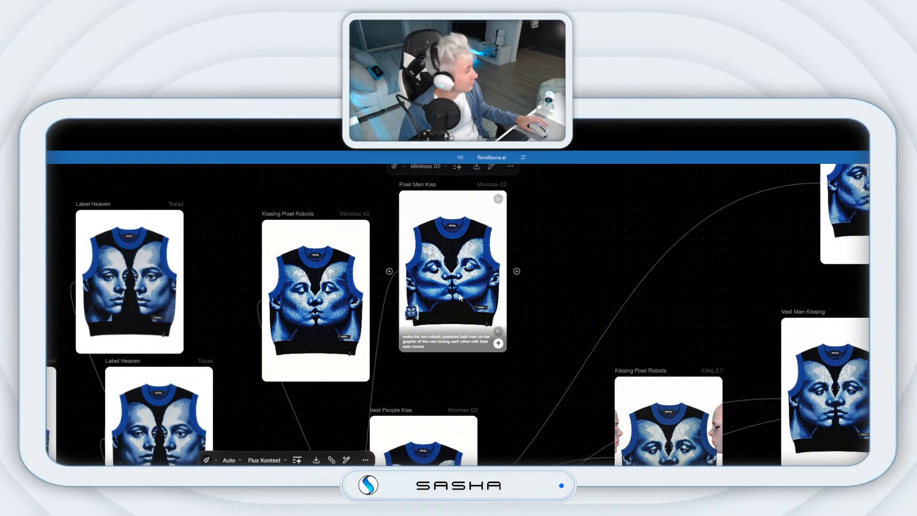
left_click_drag(530, 256, 516, 319)
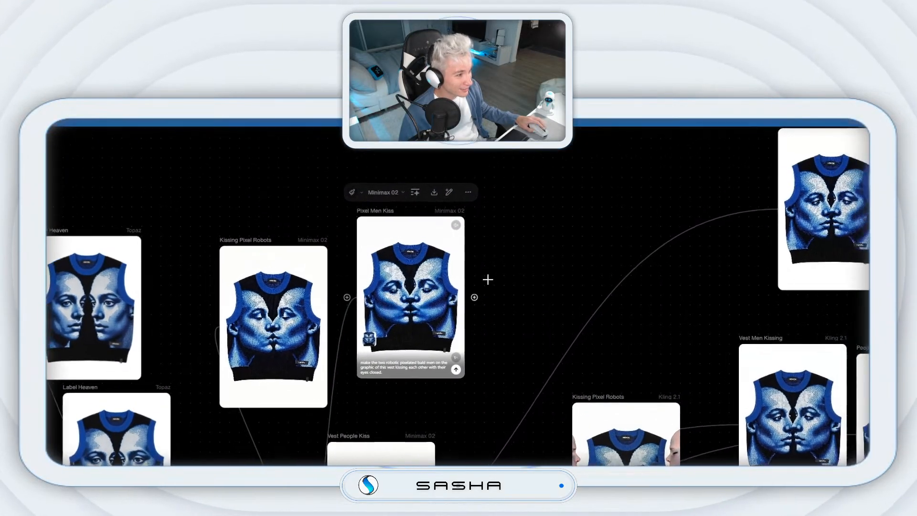
left_click_drag(527, 272, 468, 296)
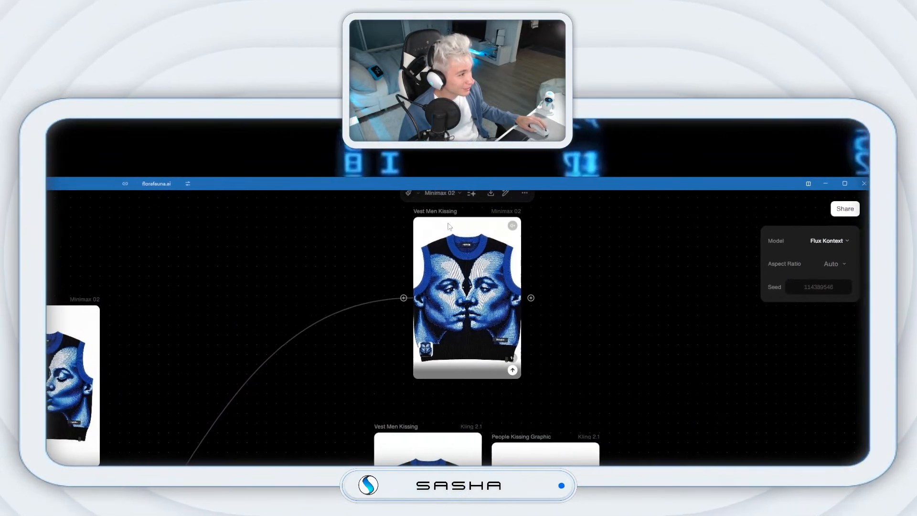
left_click(454, 279)
left_click_drag(444, 223, 303, 246)
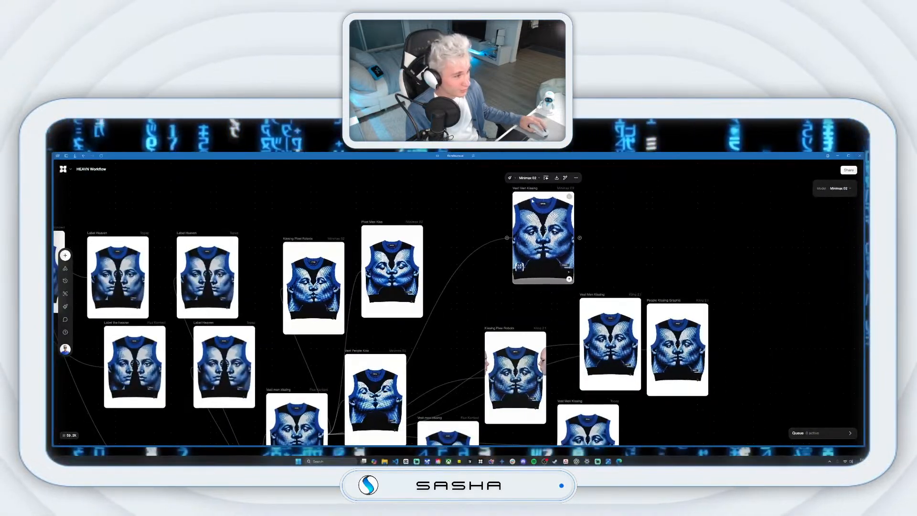
Reposition the Vest Men Kissing, Pixel Men Kiss and Kissing Pixel Robots videos closer together in a row.
left_click_drag(532, 201, 502, 214)
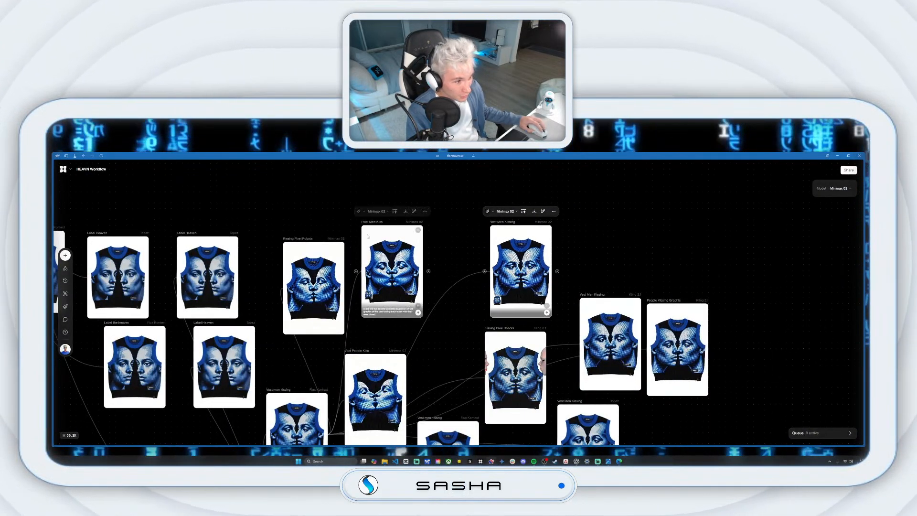
left_click_drag(372, 223, 406, 245)
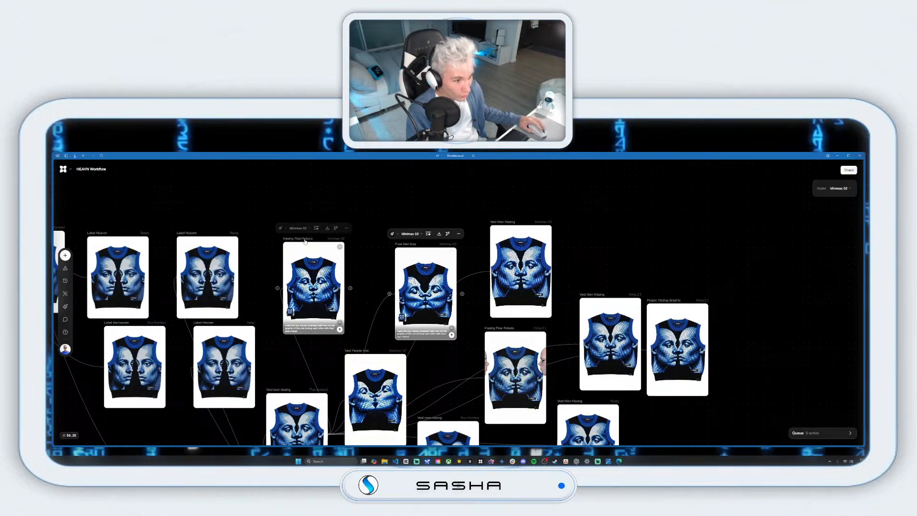
mouse_move(306, 240)
left_mouse_down()
mouse_move(328, 245)
mouse_move(316, 239)
left_mouse_up()
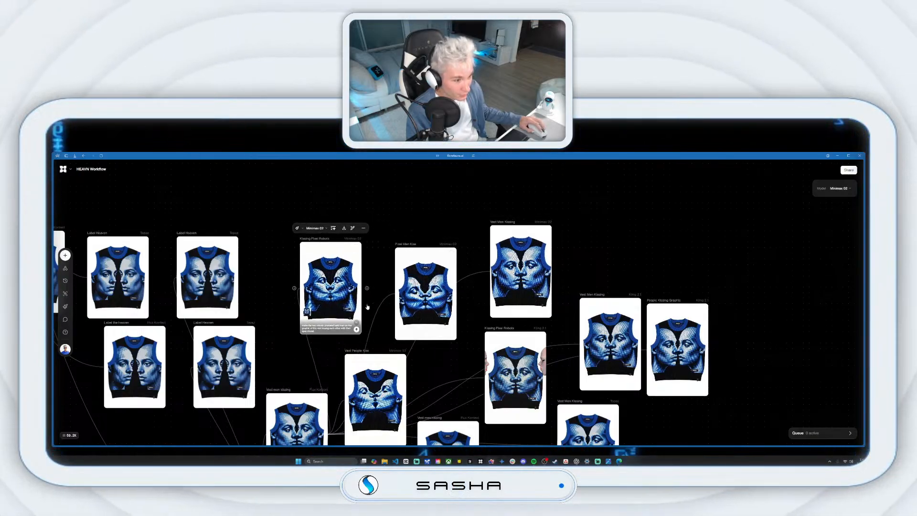
Move the Label as Heaven source vest further away from the kissing variations that branch off it.
left_click_drag(375, 299, 387, 237)
left_click_drag(355, 306, 366, 223)
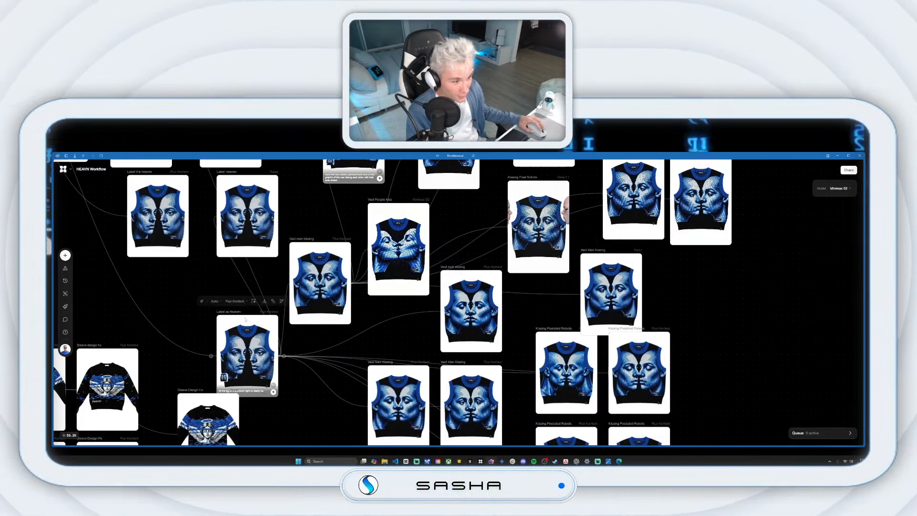
left_click_drag(245, 319, 216, 297)
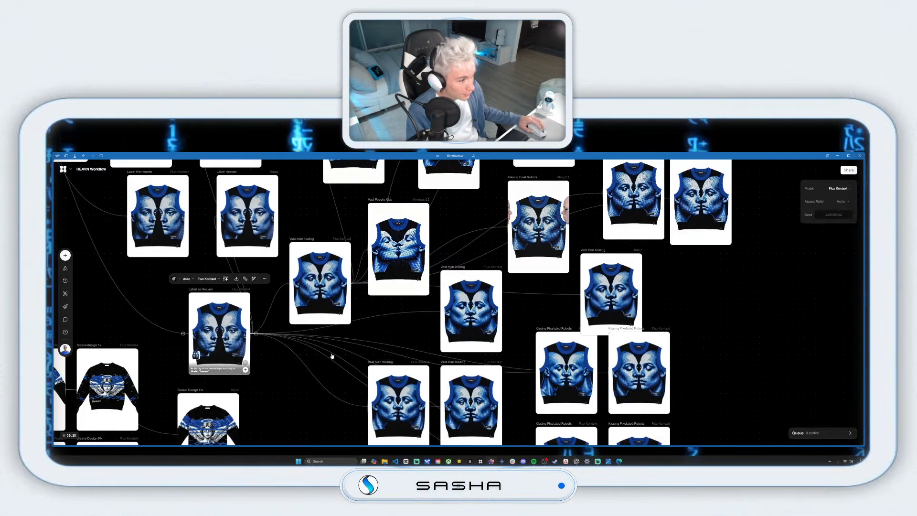
Shift the first Kissing Pixelated Robots image slightly away from its neighbour and copy its full prompt.
left_click_drag(362, 344, 356, 319)
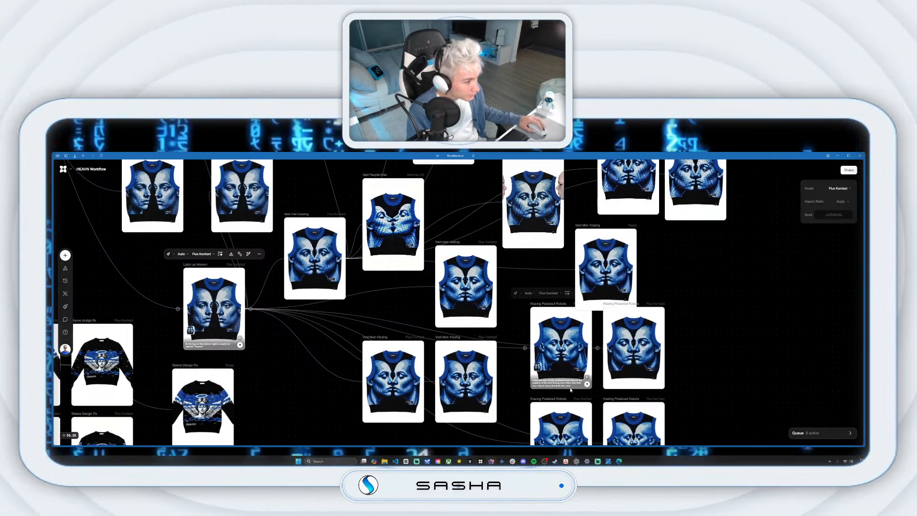
left_click_drag(573, 386, 561, 386)
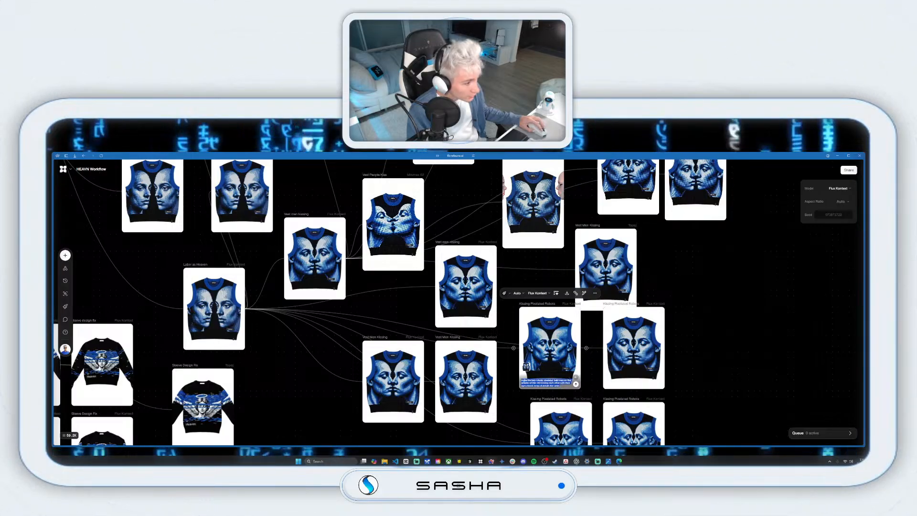
right_click(536, 377)
triple_click(560, 386)
left_click(560, 386)
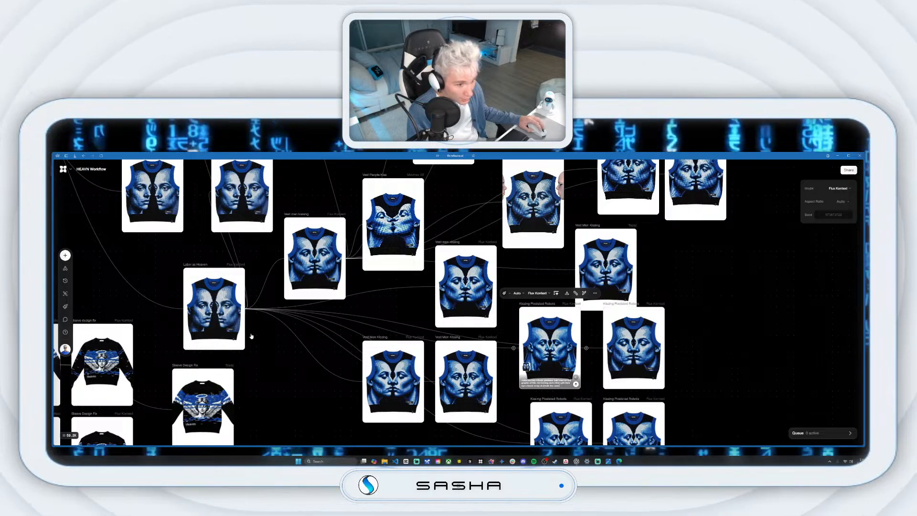
left_click(210, 301)
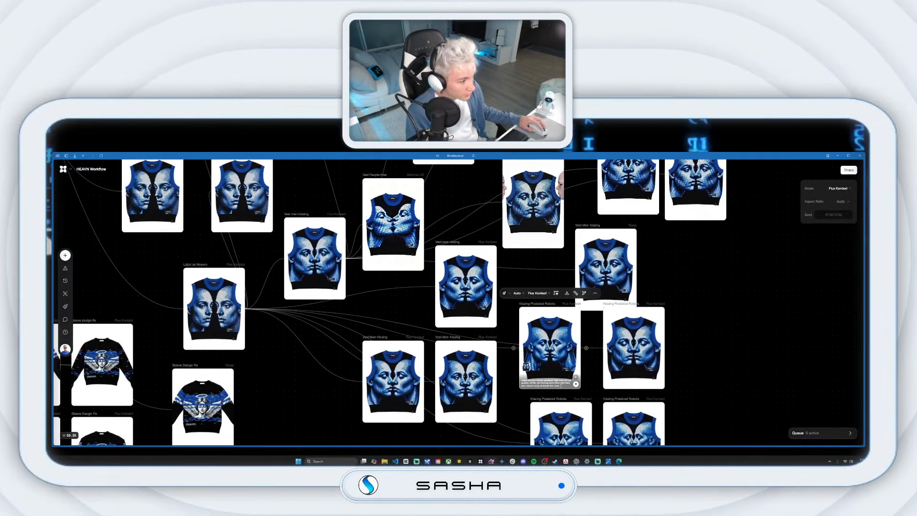
left_click_drag(563, 385, 521, 381)
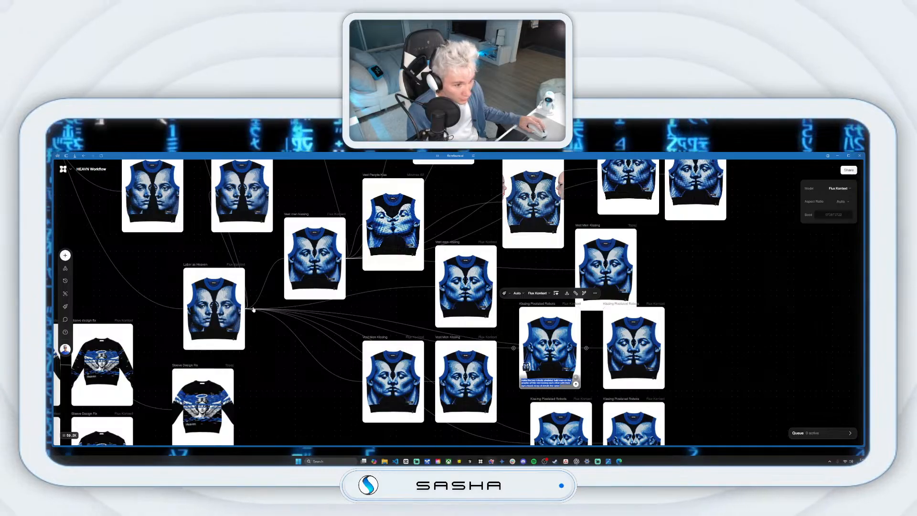
Branch a new image block off the Label as Heaven vest and set its model to Nano Banana.
left_click_drag(251, 308, 745, 322)
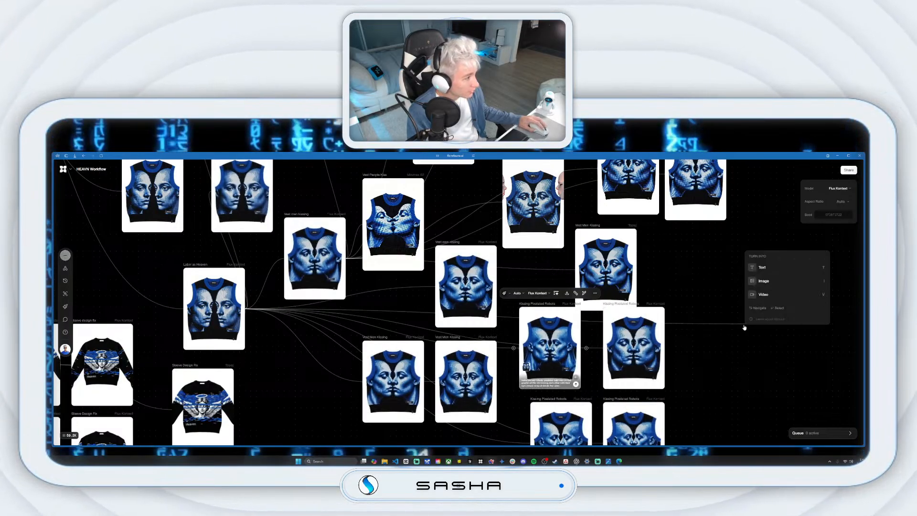
left_click(782, 281)
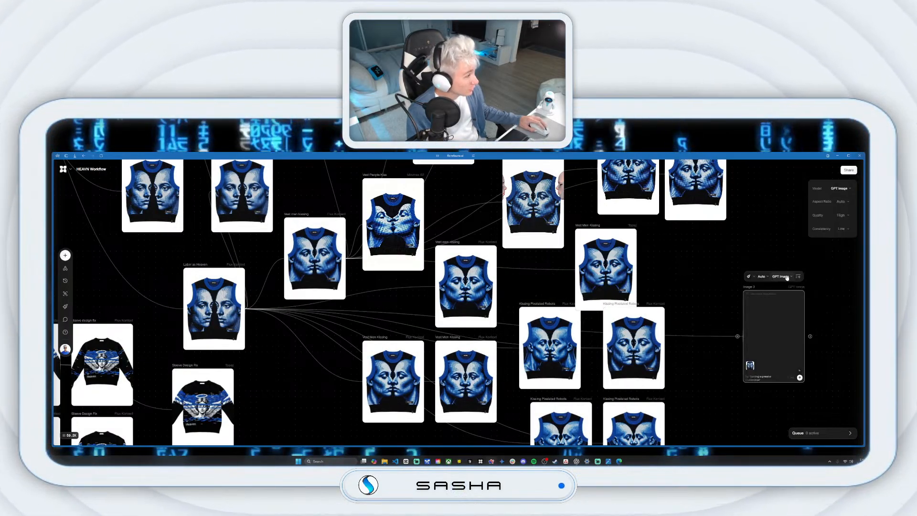
left_click(781, 276)
left_click(793, 303)
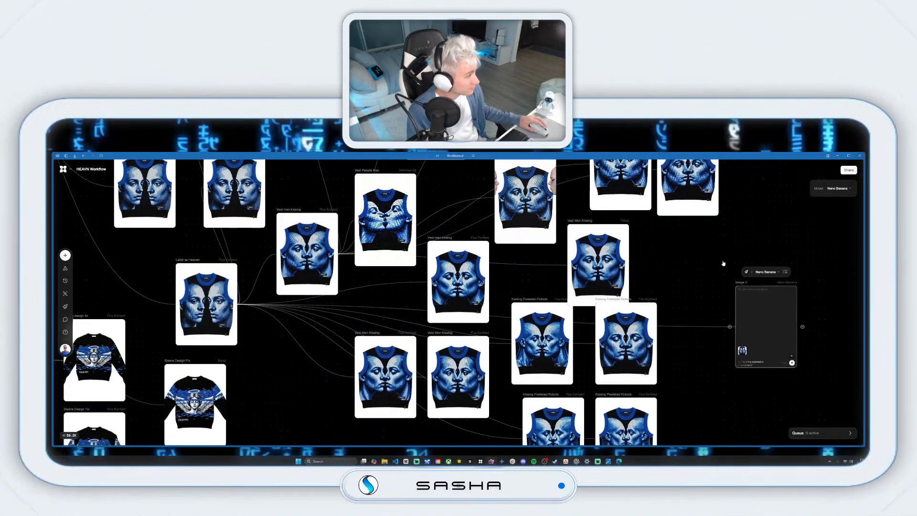
Prompt the new block to make the vest's two robotic pixelated bald men kiss with eyes closed, keeping all else the same, and generate four images.
left_click(671, 339)
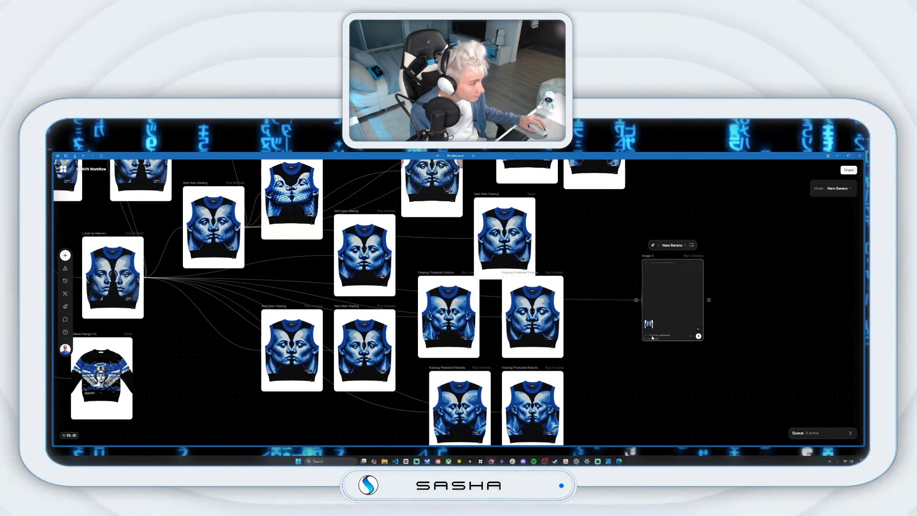
type("make the two robotic pixelated bald men on the graphic of this vest kissing each other with their eyes closed. keep all details the same")
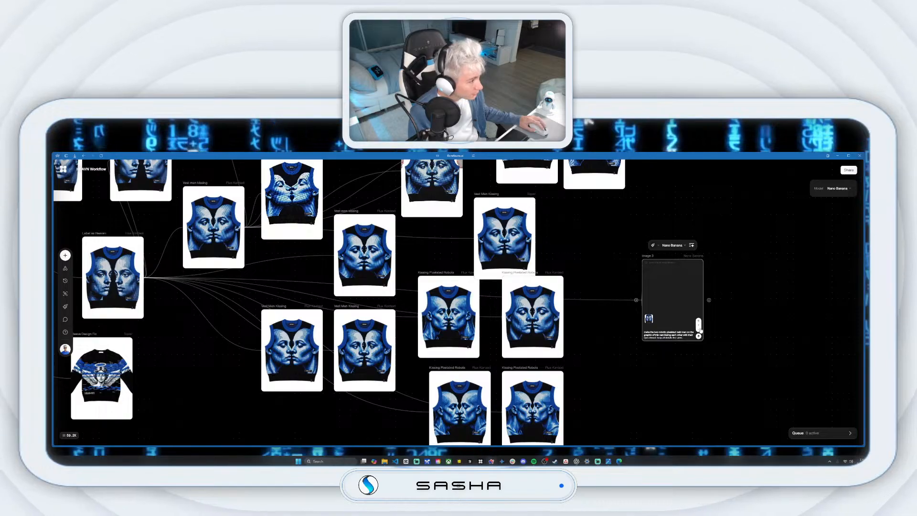
left_click(698, 321)
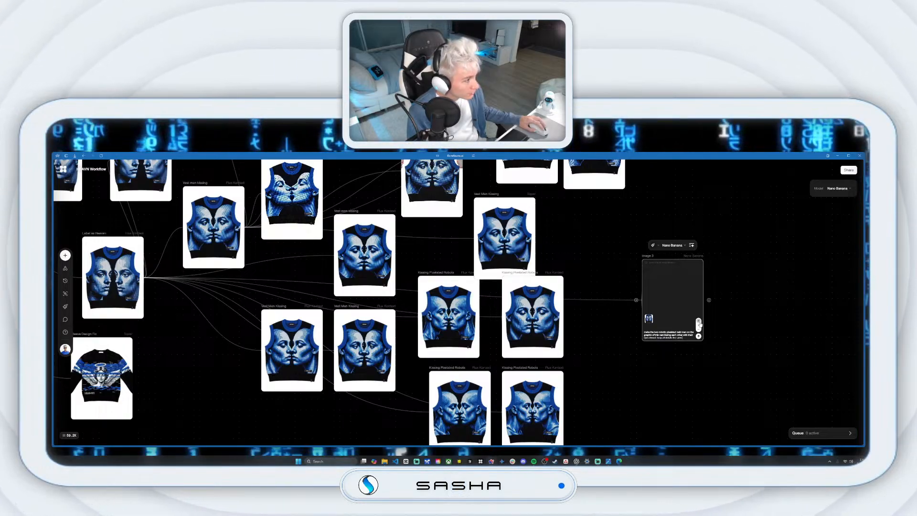
left_click(698, 336)
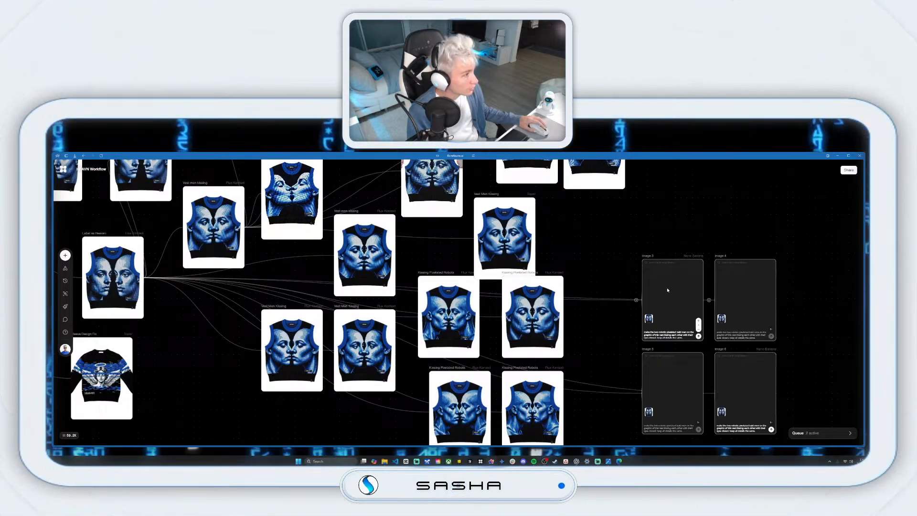
Review the Nano Banana results and return past the kissing variations to the earlier vest videos.
left_click_drag(622, 282, 585, 245)
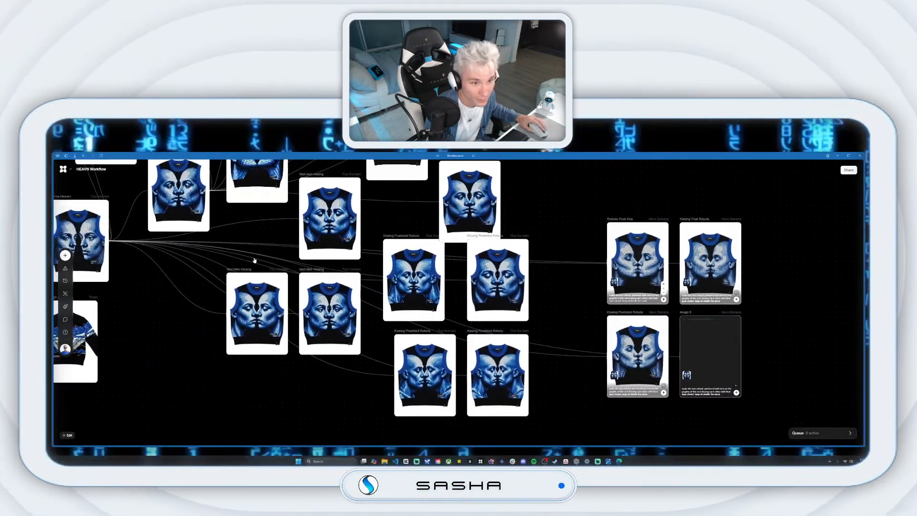
left_click_drag(254, 260, 378, 336)
left_click_drag(404, 287, 422, 337)
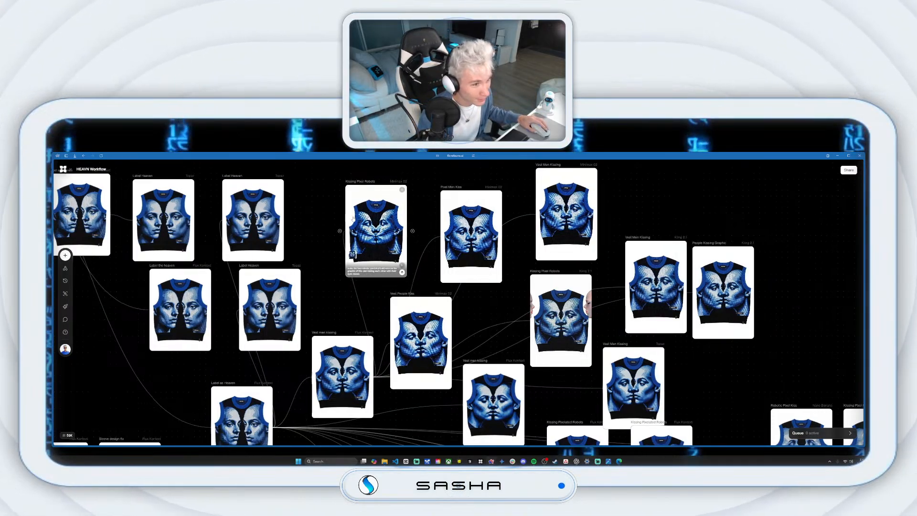
left_click_drag(385, 222, 507, 315)
left_click_drag(496, 225, 534, 265)
Go back through the jacquard vests and striped rugby shirts to the source clothing collection and its collection text.
scroll(461, 248, "down", 5)
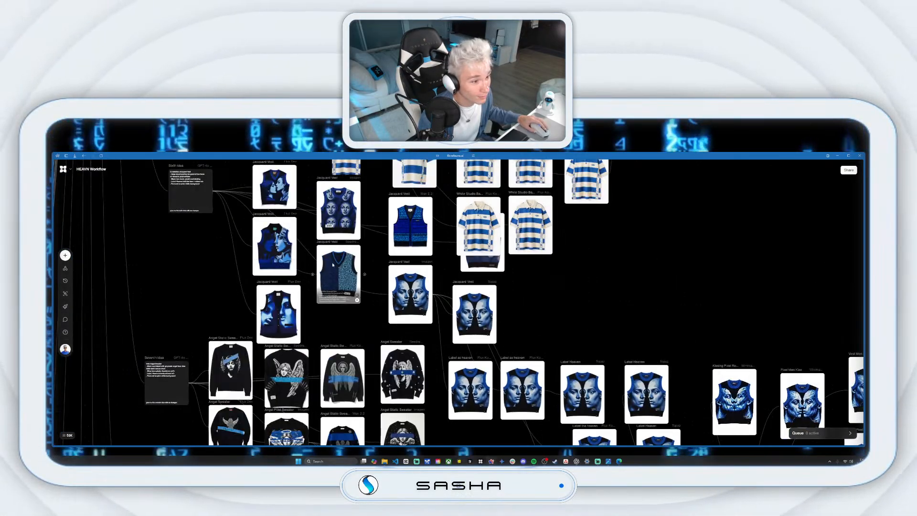
left_click_drag(371, 253, 425, 303)
left_click_drag(225, 188, 270, 233)
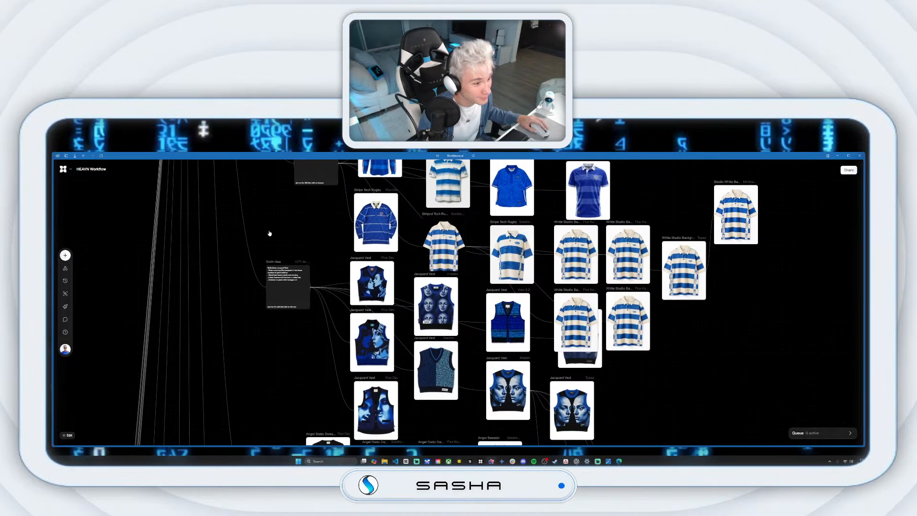
left_click_drag(342, 227, 392, 278)
left_click_drag(355, 180, 381, 252)
left_click_drag(445, 240, 503, 326)
left_click_drag(479, 255, 542, 358)
left_click_drag(498, 276, 564, 454)
left_click_drag(343, 177, 457, 303)
left_click_drag(430, 225, 500, 320)
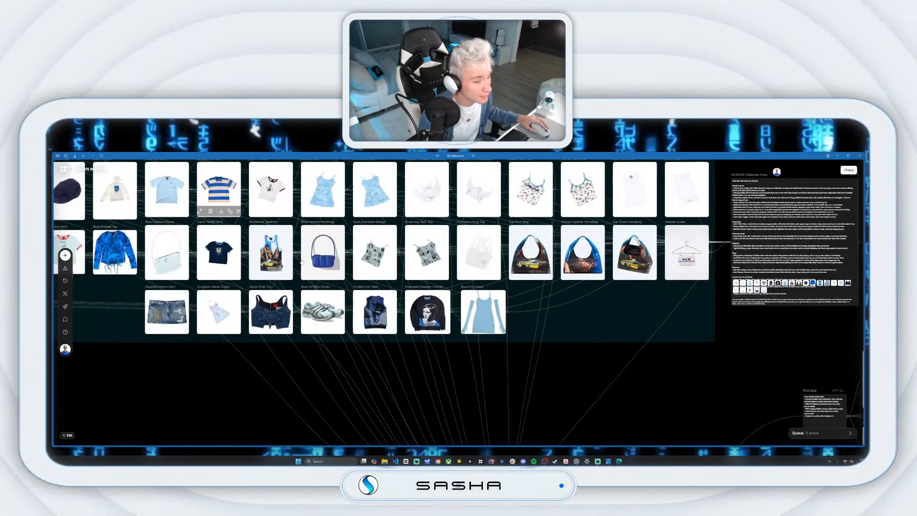
Go from the HEAVN product collection to the sneaker designs and examine the Futuristic Low-Tops and Heavenly Cloud variations.
left_click_drag(302, 261, 447, 305)
left_click_drag(92, 266, 192, 287)
left_click_drag(336, 280, 466, 369)
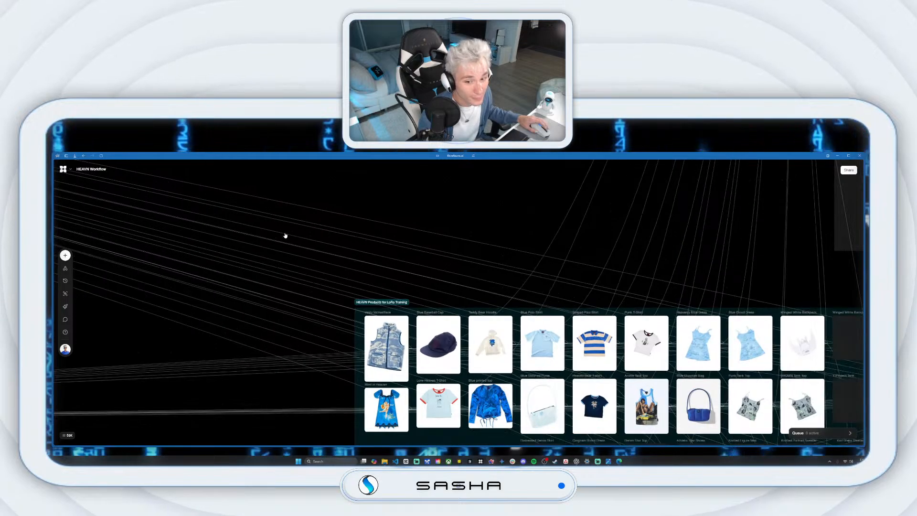
left_click_drag(256, 207, 444, 286)
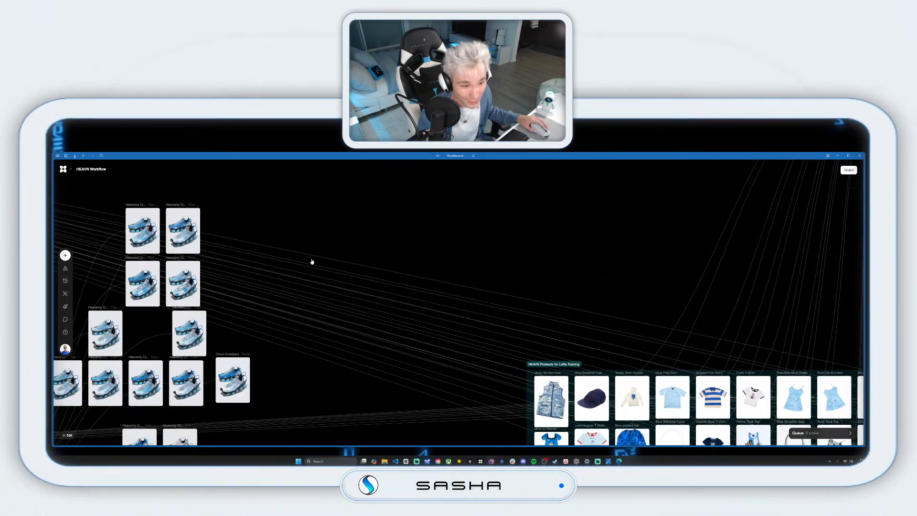
left_click_drag(244, 314, 320, 262)
left_click_drag(339, 344, 381, 269)
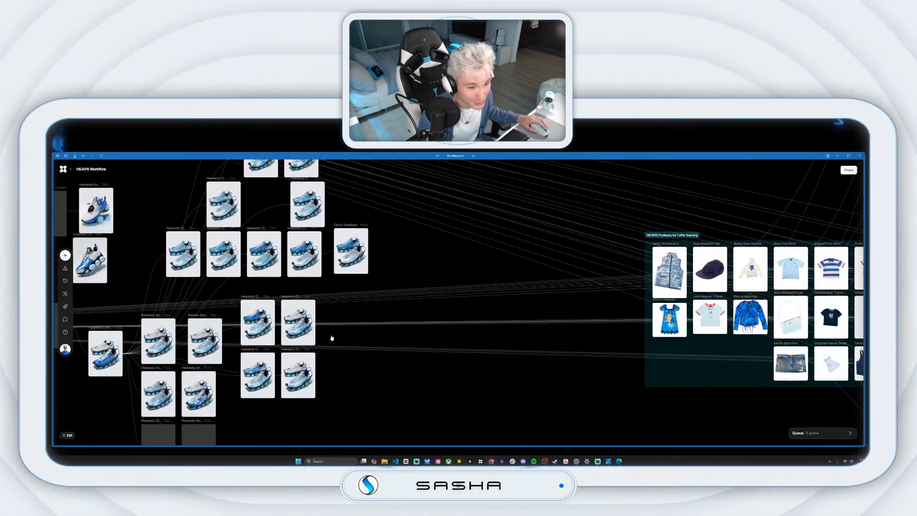
left_click_drag(199, 288, 280, 266)
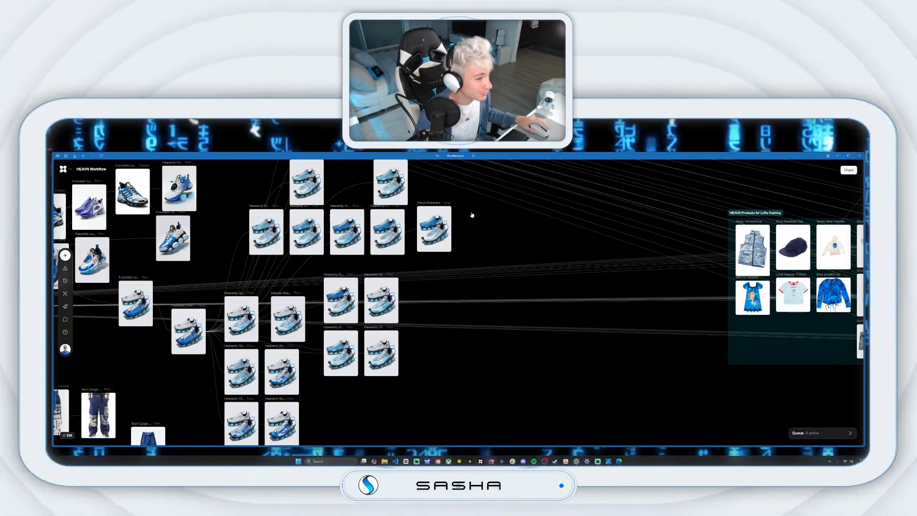
left_click_drag(477, 199, 552, 254)
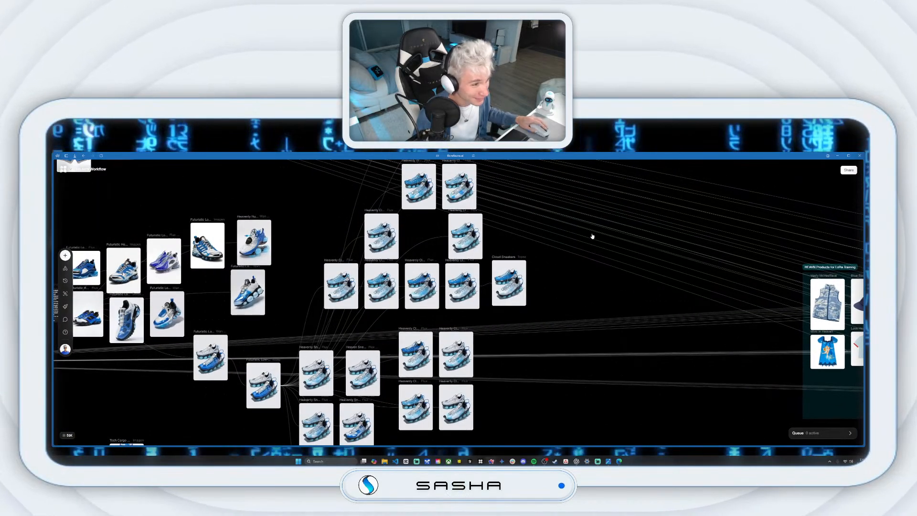
left_click_drag(552, 217, 580, 243)
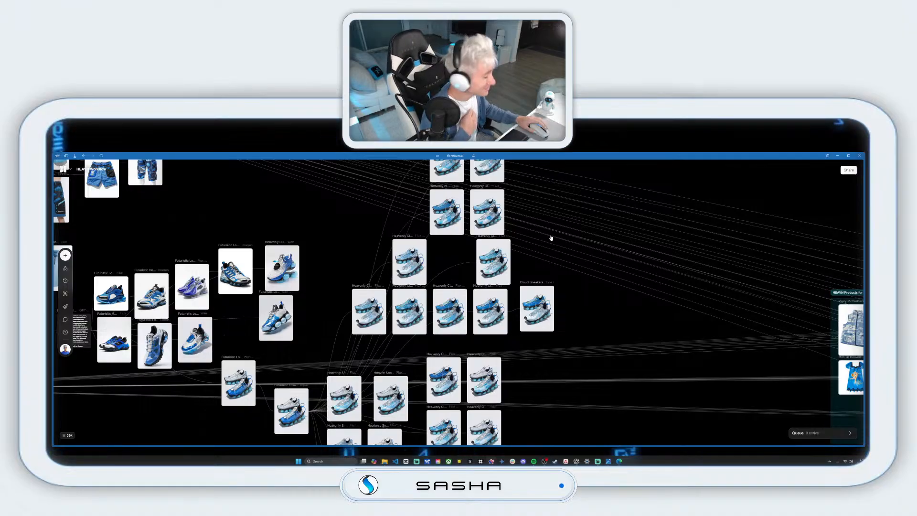
left_click_drag(338, 237, 355, 255)
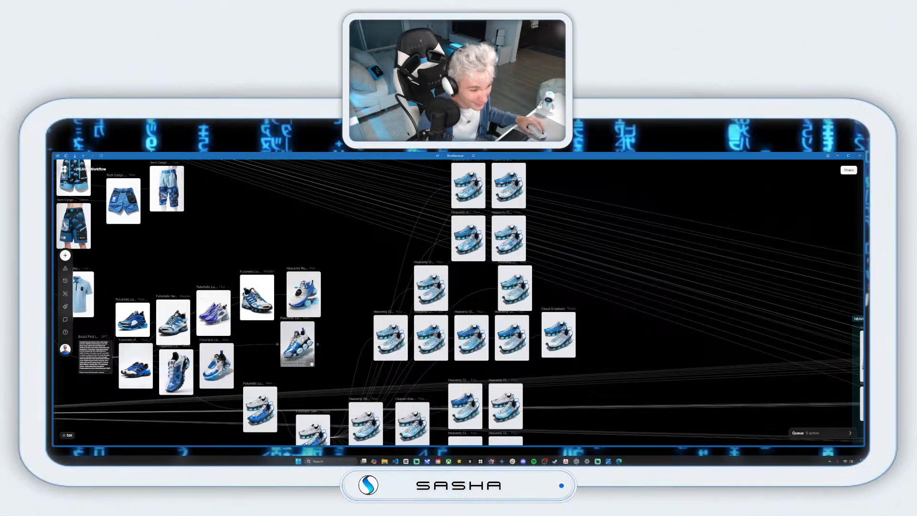
Shift the single-shoe Futuristic Low-Tops image slightly farther down beneath the Heavenly Runners image and deselect it.
left_click_drag(302, 340, 302, 356)
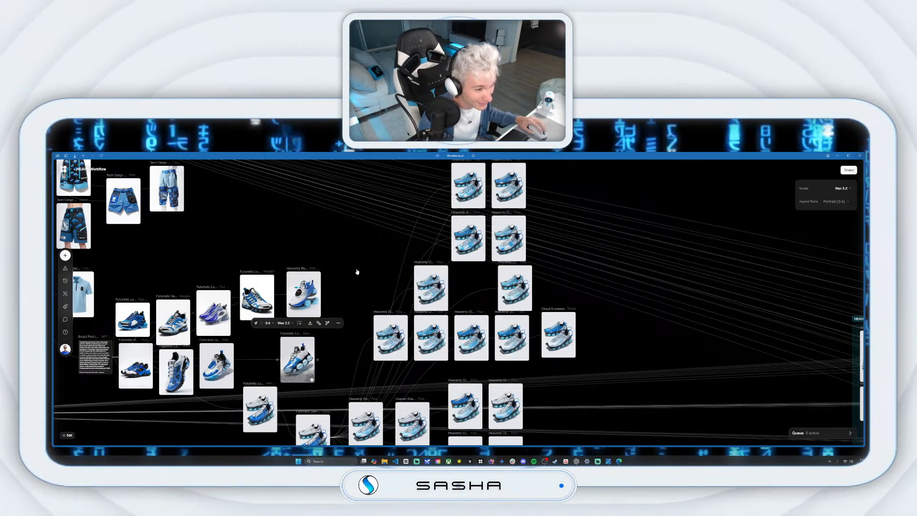
left_click(382, 264)
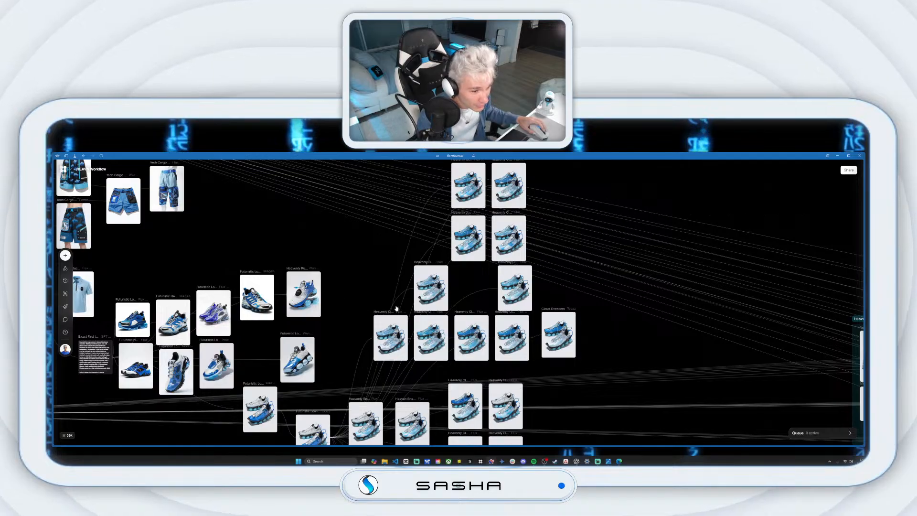
View the Topaz-upscaled Cloud Sneakers image full screen and return to the canvas.
scroll(550, 284, "up", 2)
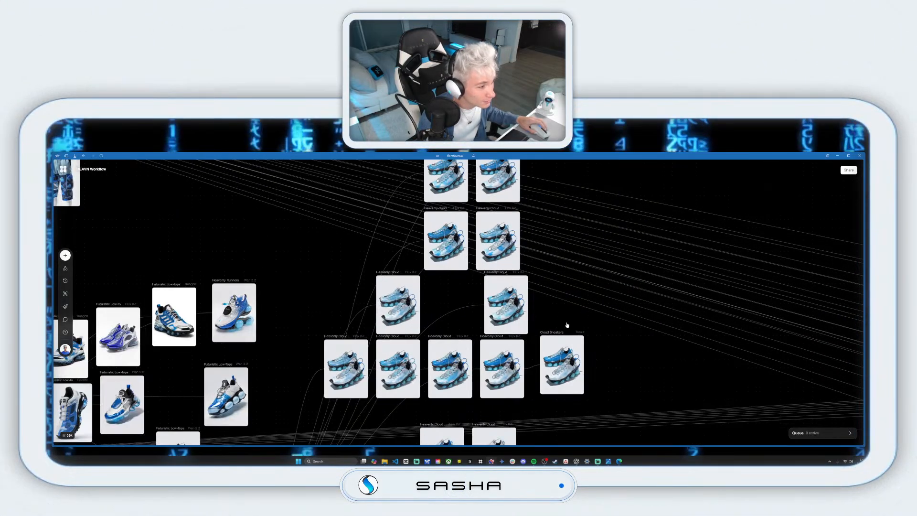
scroll(567, 325, "up", 4)
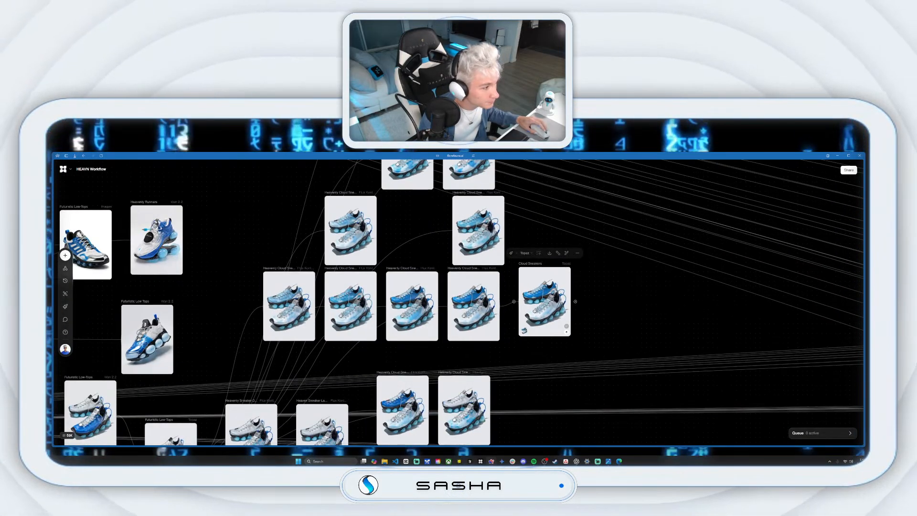
left_click(577, 253)
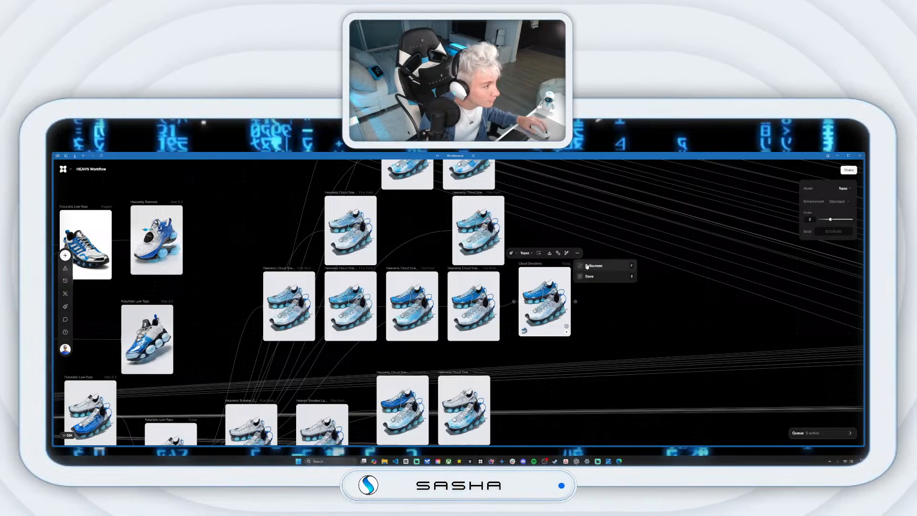
left_click(587, 266)
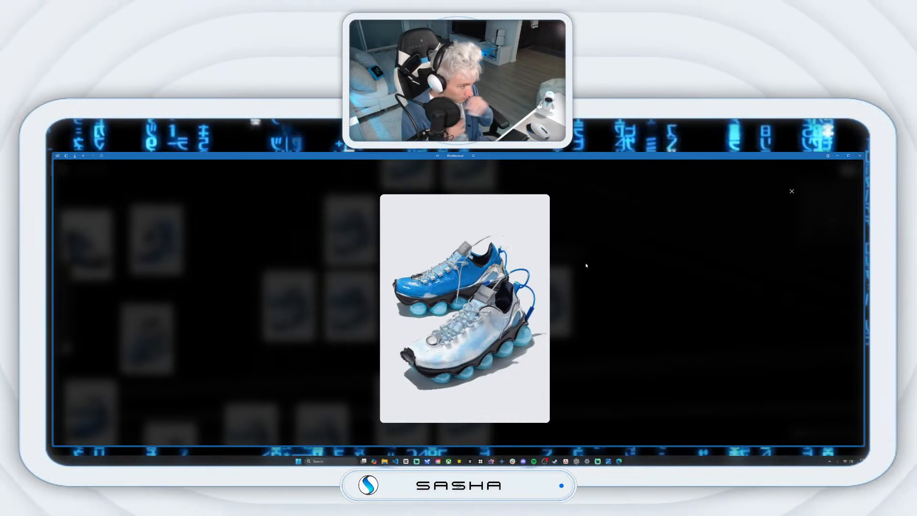
left_click(791, 193)
View the Wan 2.2 Futuristic Low-Tops pair image full screen and close it.
left_click_drag(248, 311, 281, 221)
left_click_drag(251, 358, 343, 352)
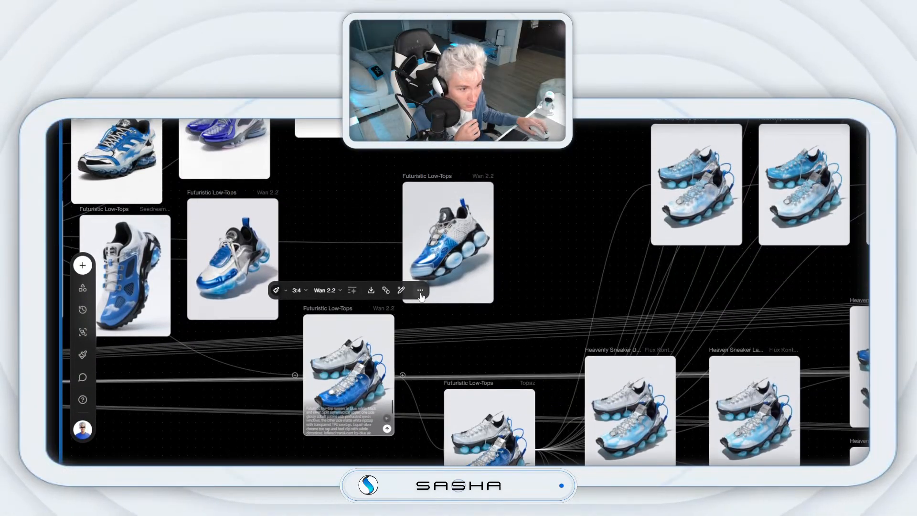
left_click(420, 290)
left_click(444, 307)
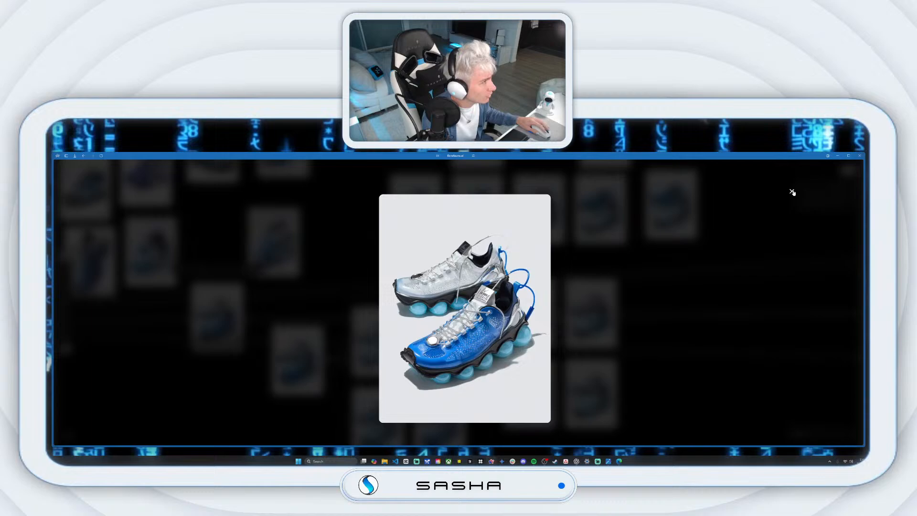
left_click(792, 192)
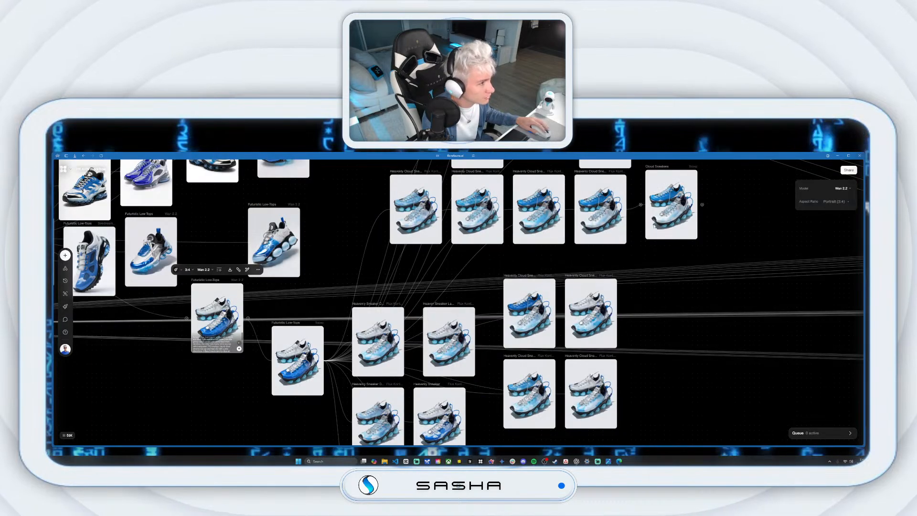
Reopen the Cloud Sneakers image full screen, compare it with the strapped reference shoe photo, and put the photo window away.
scroll(653, 282, "up", 3)
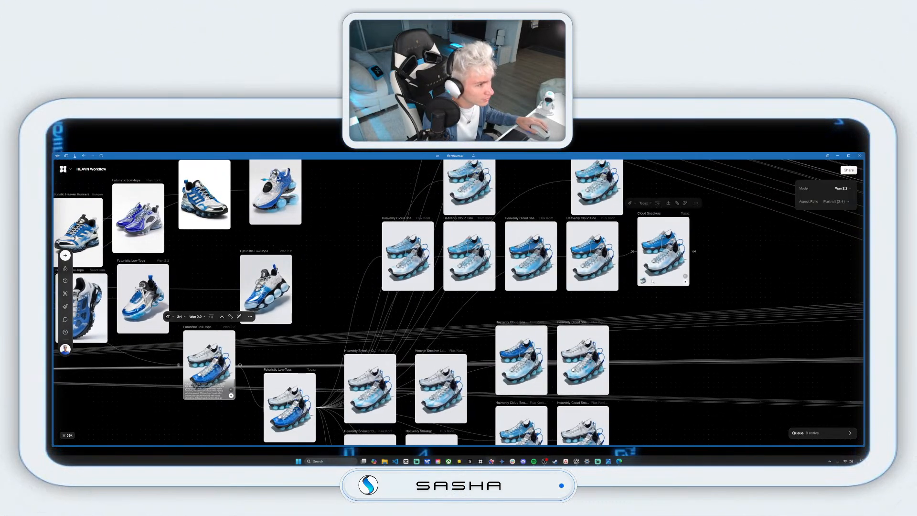
left_click(679, 233)
left_click(695, 203)
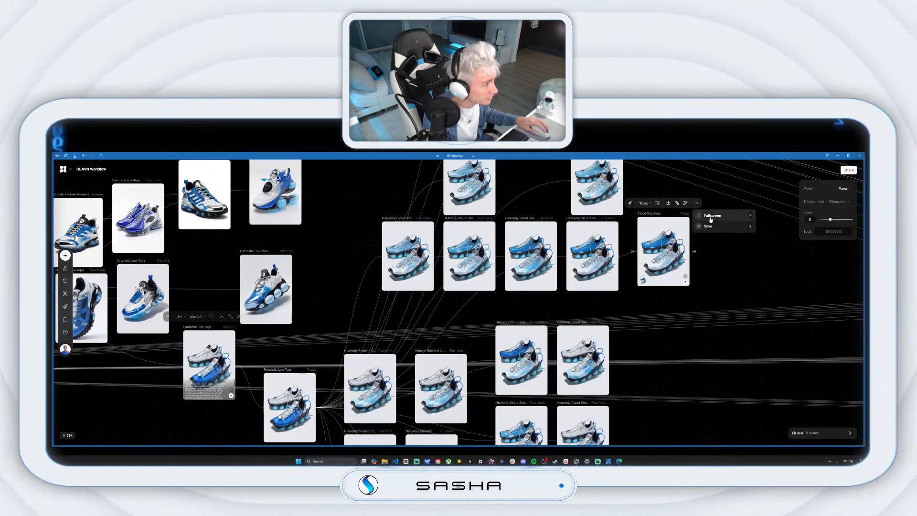
left_click(712, 216)
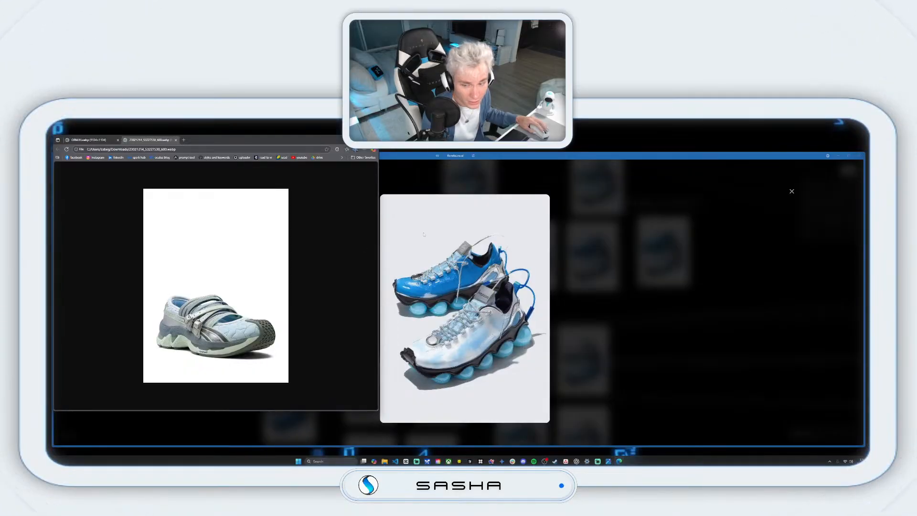
left_click(351, 139)
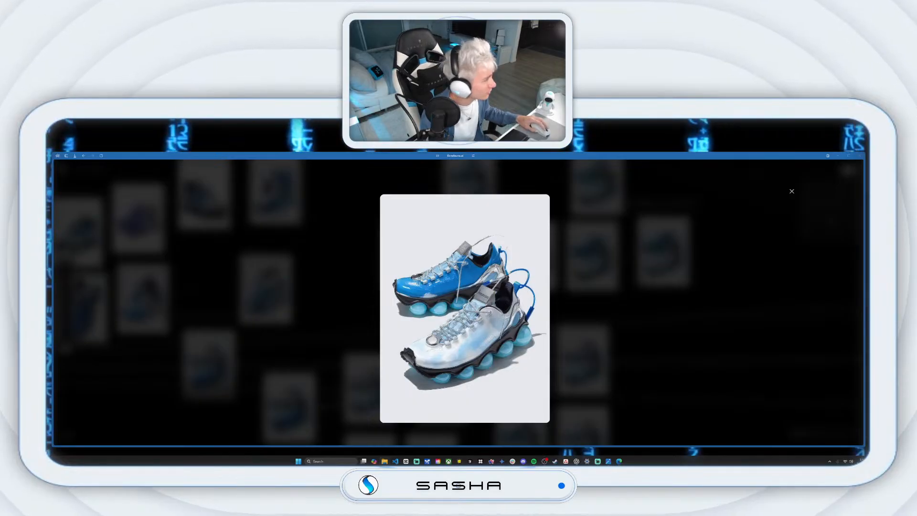
Bring up the silver heart-cutout shorts and star-patch denim shorts references, compare them side by side, and put the reference windows away.
key("alt+Tab")
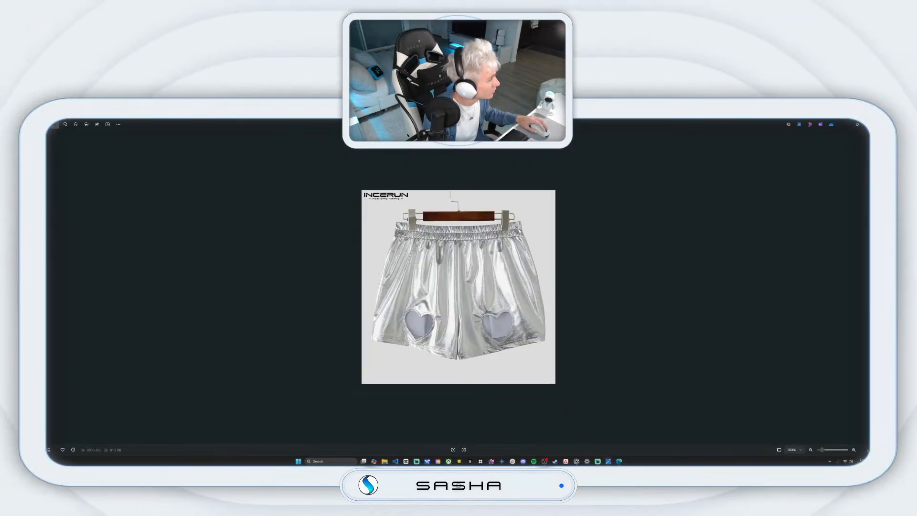
left_click(857, 125)
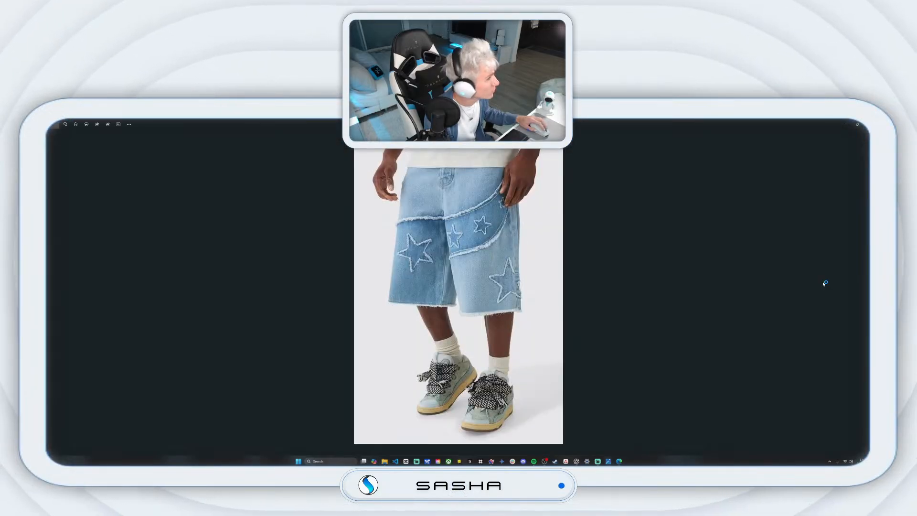
left_click(859, 125)
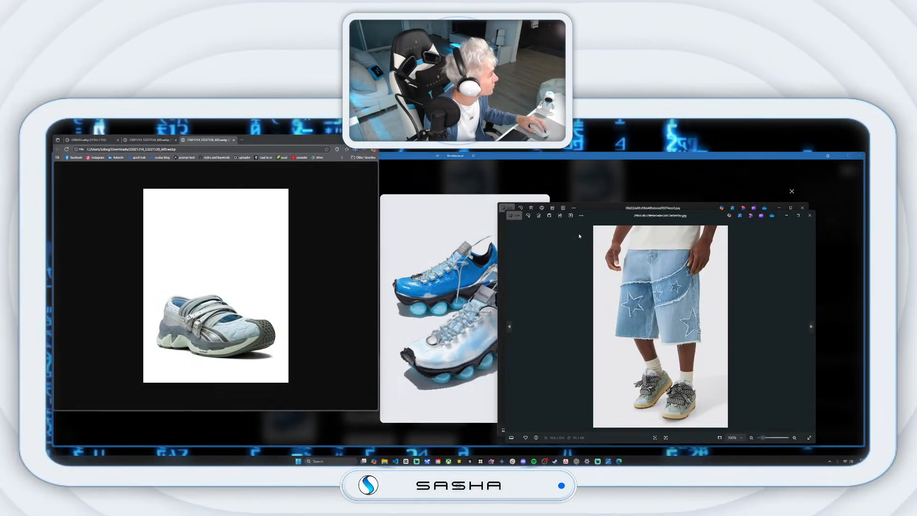
left_click_drag(700, 216, 341, 179)
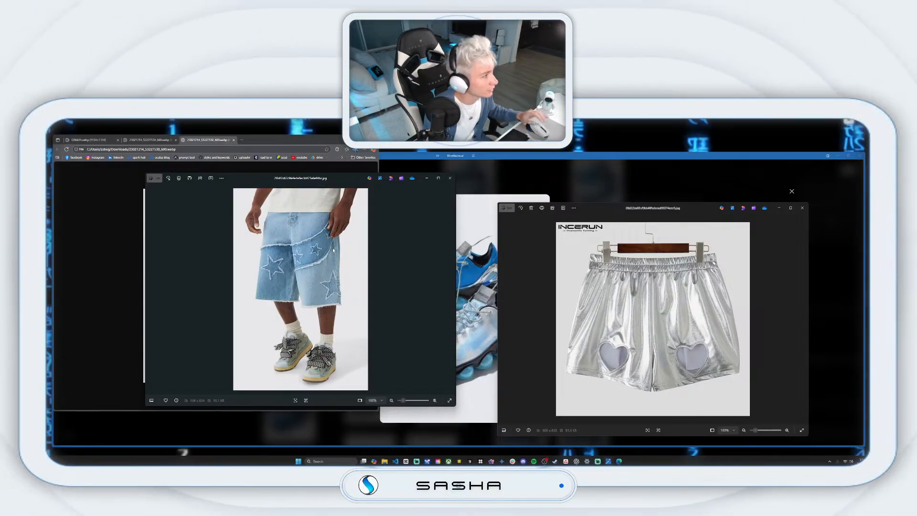
left_click(427, 178)
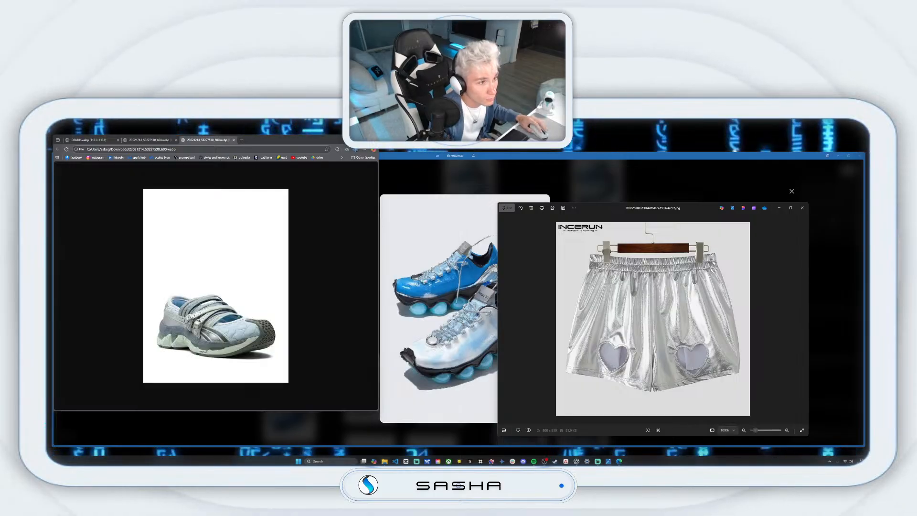
left_click(339, 144)
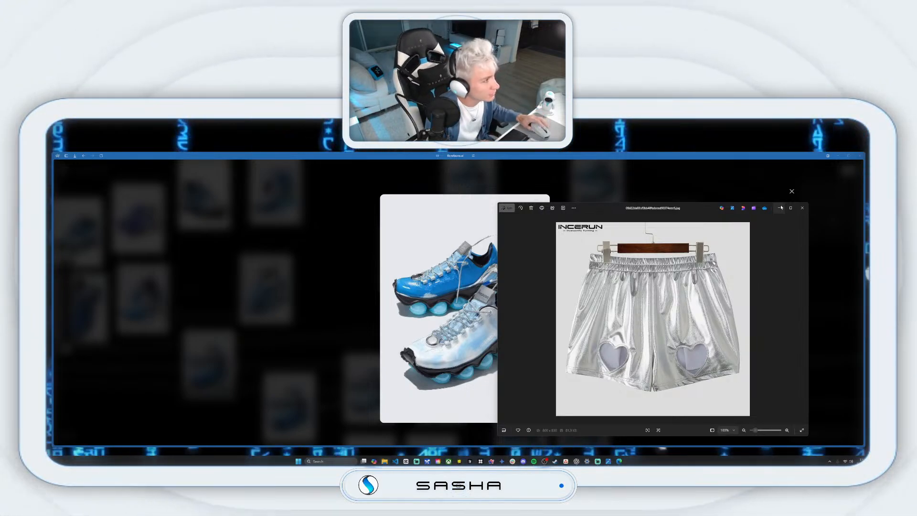
left_click(780, 207)
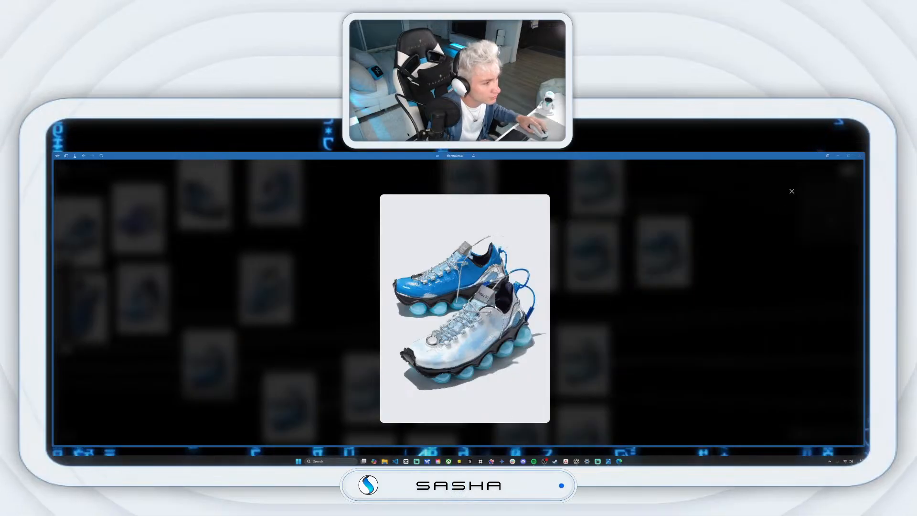
Leave the full-screen sneaker view, examine the silver cutout tank top reference photo, and close it.
left_click(792, 191)
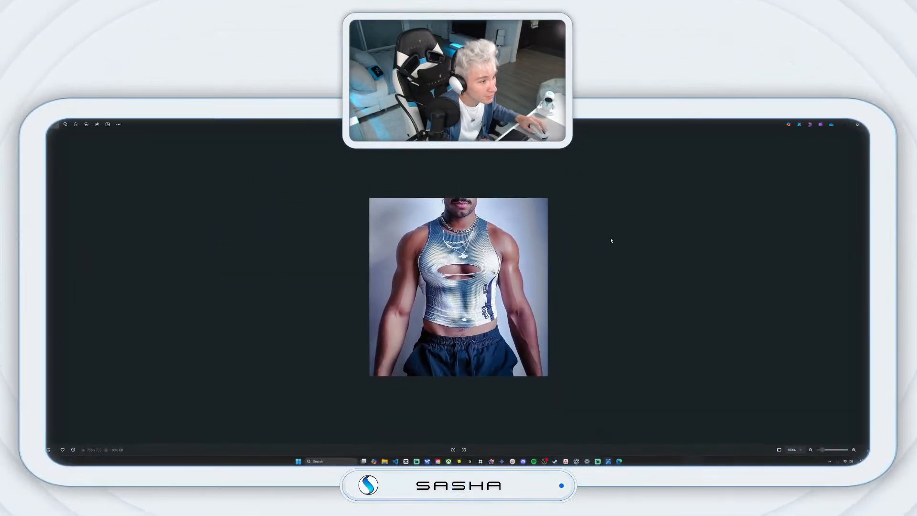
left_click(857, 125)
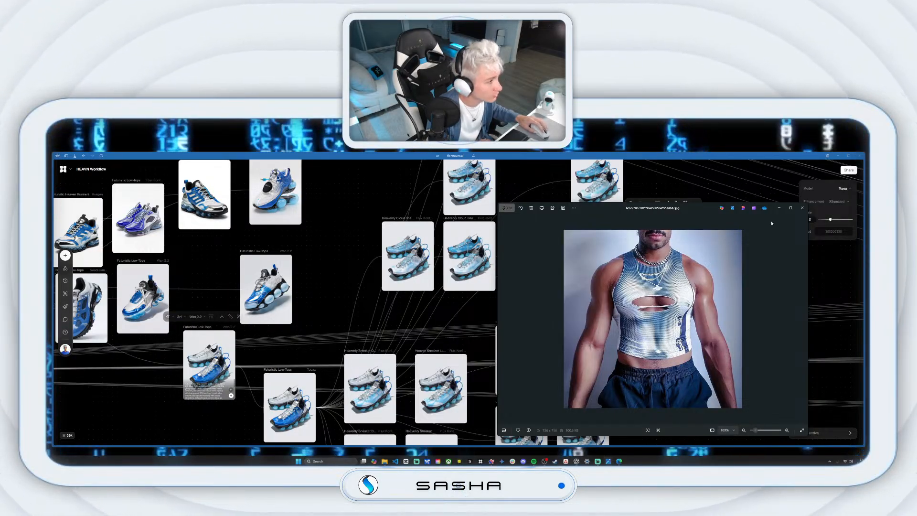
left_click(802, 207)
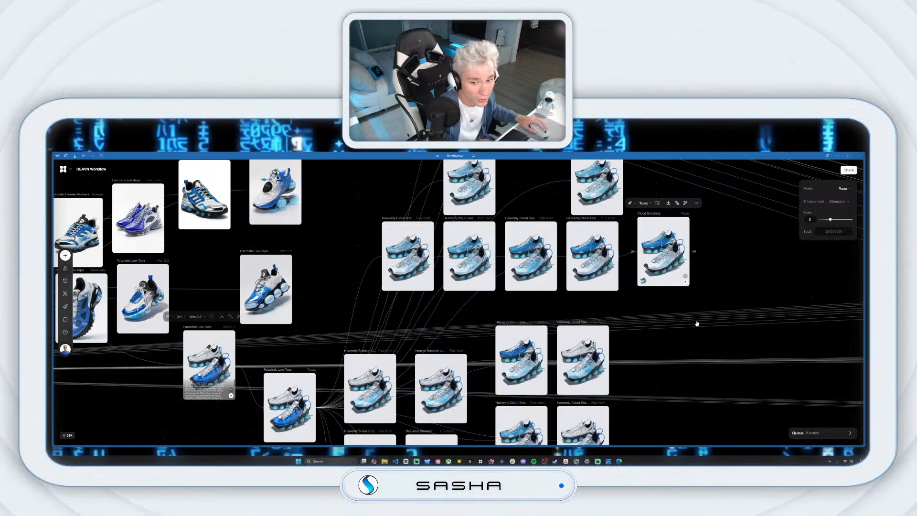
Switch to ChatGPT and go back through the Futuristic tank top design chat to its first prompt with the reference photo.
left_click(578, 462)
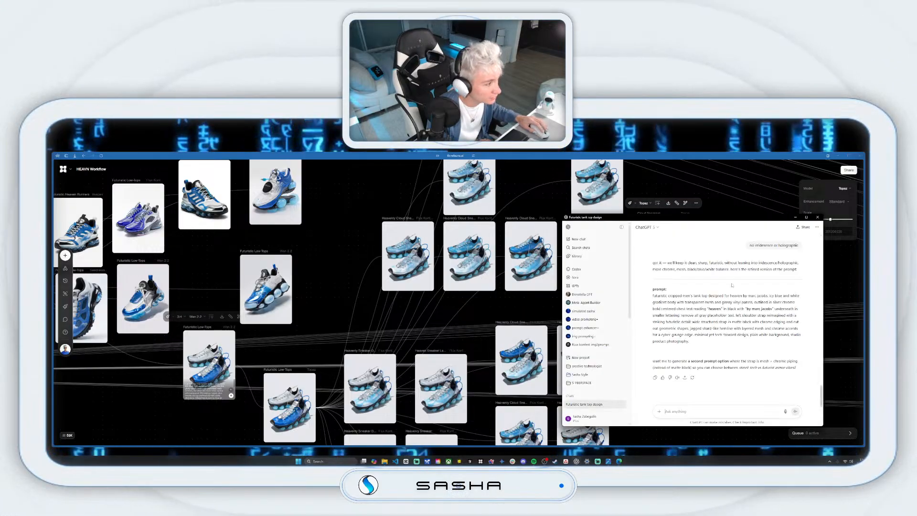
scroll(754, 312, "up", 6)
scroll(754, 312, "up", 5)
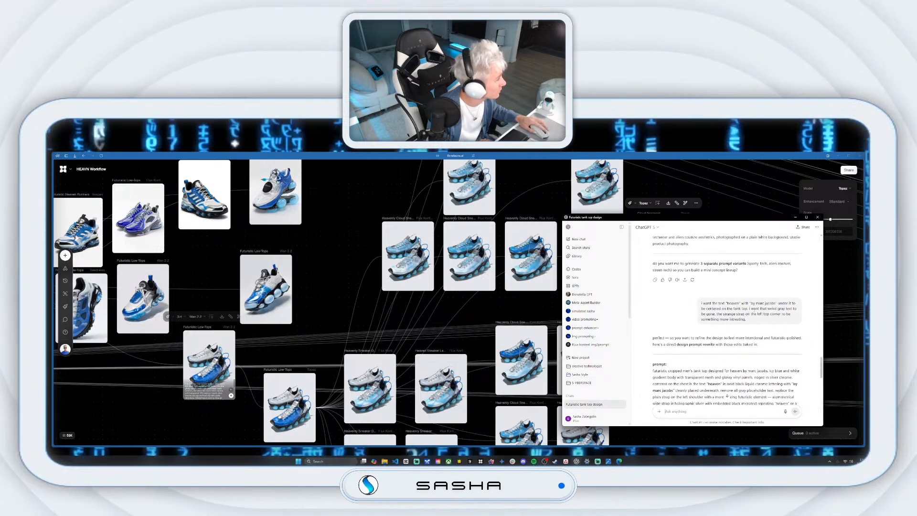
scroll(686, 293, "up", 10)
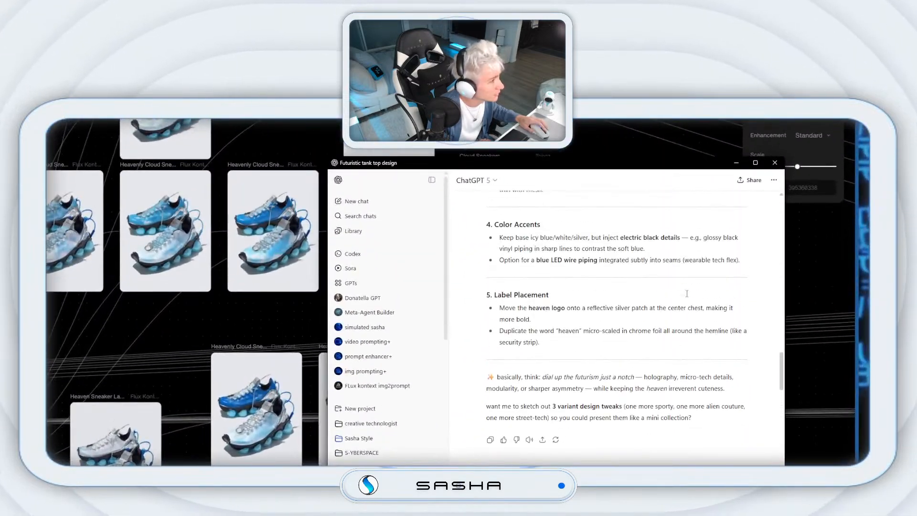
scroll(686, 293, "up", 10)
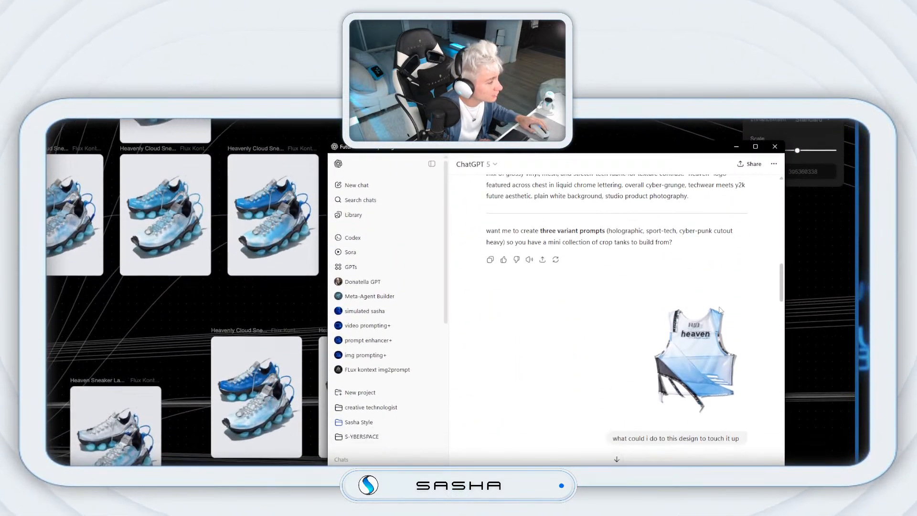
scroll(781, 295, "up", 10)
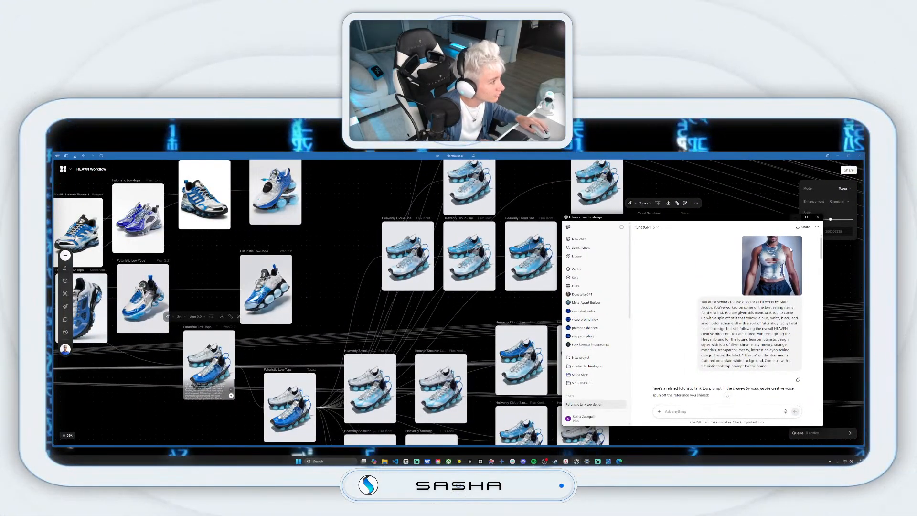
Highlight the senior creative director prompt in the ChatGPT chat to read it, and return to the HEAVN Workflow canvas.
left_click_drag(701, 304, 729, 330)
left_click(775, 369)
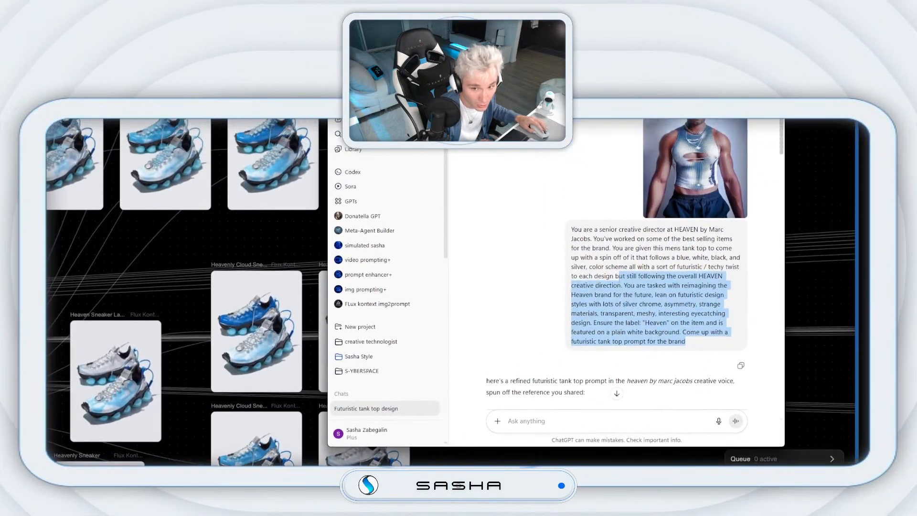
left_click_drag(619, 277, 579, 248)
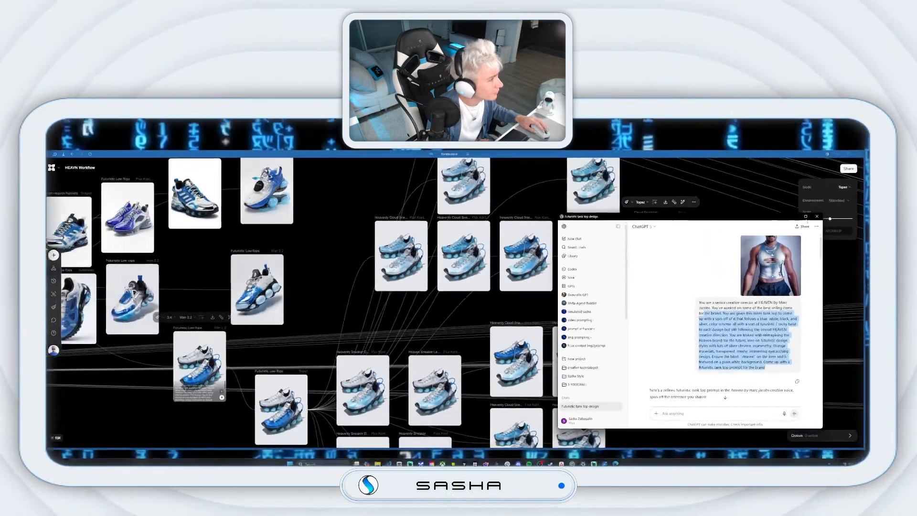
left_click(735, 170)
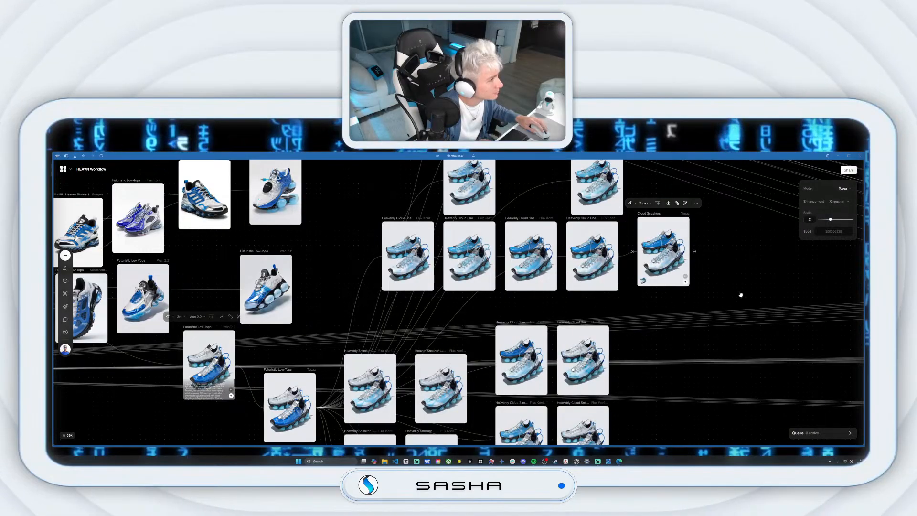
left_click(727, 211)
Go across the canvas from the Cloud Sneakers past the Futuristic Designs group and examine the Fix Text Heaven tank top images.
scroll(691, 279, "up", 5)
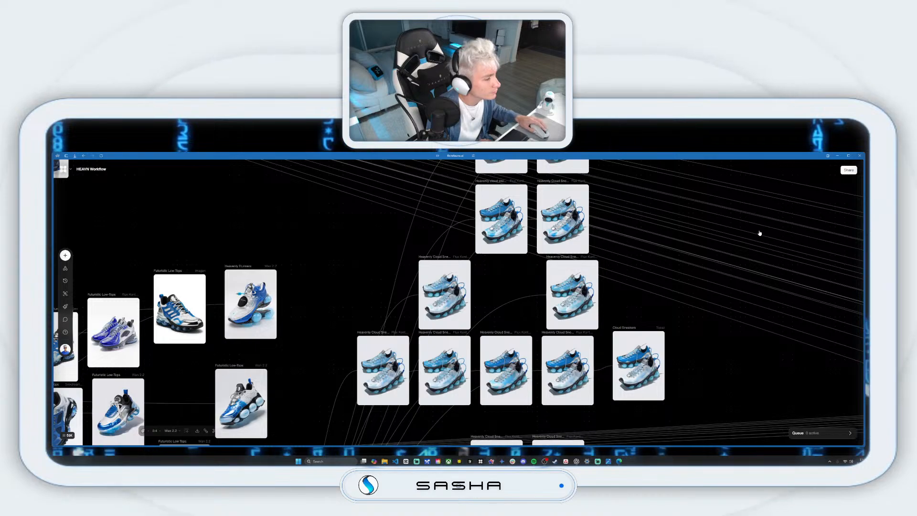
scroll(780, 212, "right", 5)
scroll(780, 212, "up", 2)
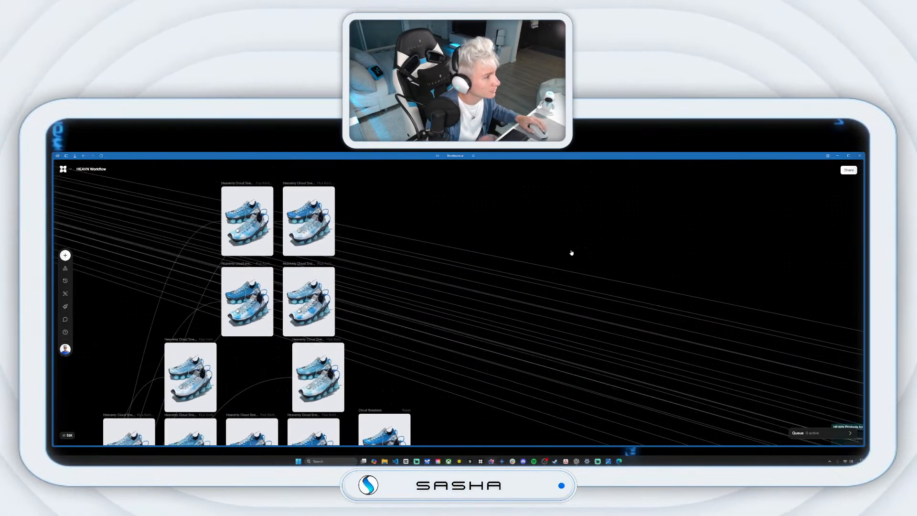
scroll(571, 252, "right", 4)
scroll(571, 252, "up", 1)
scroll(671, 243, "down", 2)
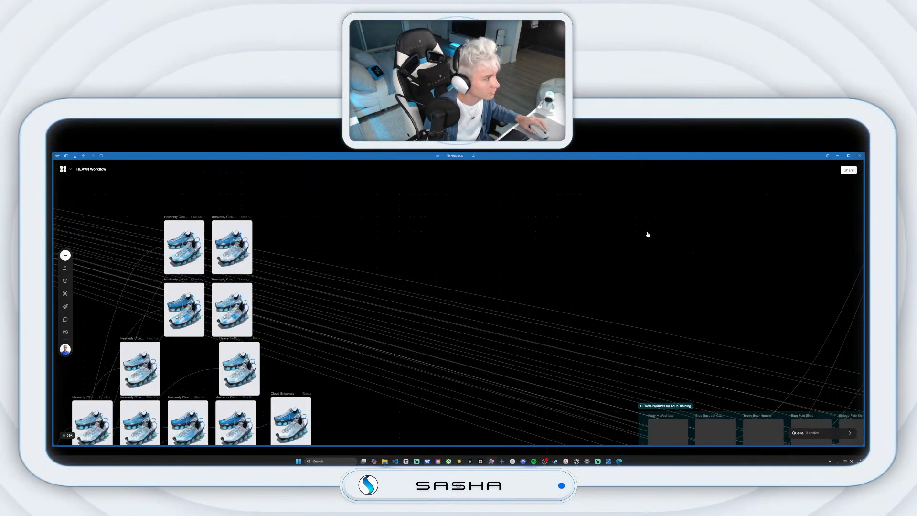
left_click_drag(686, 312, 604, 347)
left_click_drag(651, 150, 338, 363)
scroll(651, 220, "down", 2)
left_click_drag(571, 260, 468, 431)
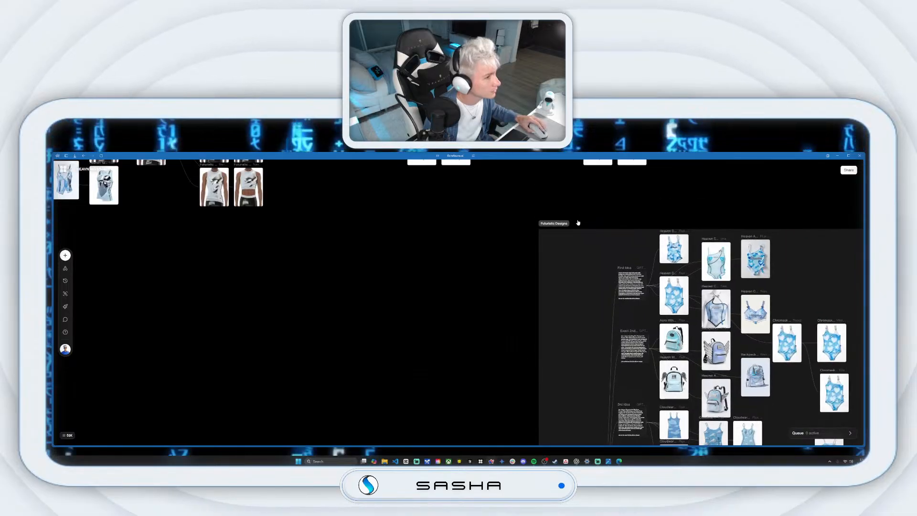
left_click_drag(601, 252, 601, 379)
scroll(575, 299, "up", 5)
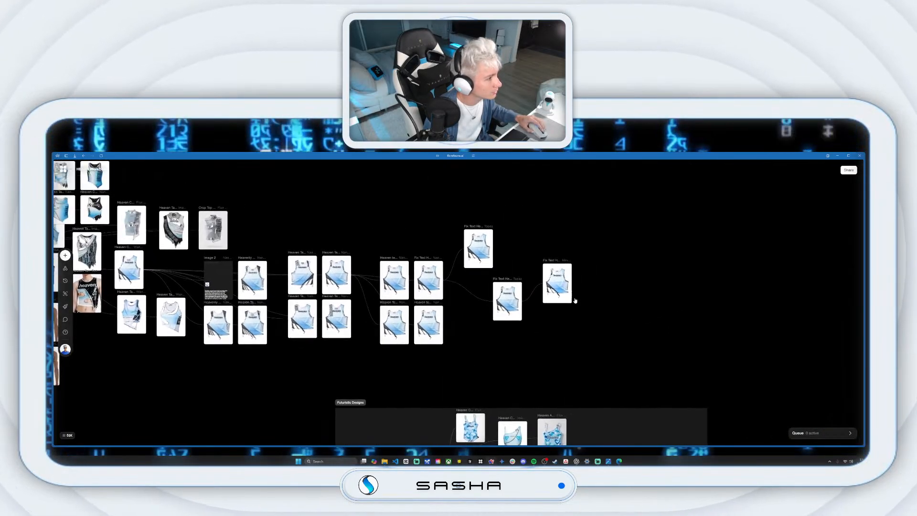
scroll(586, 282, "up", 2)
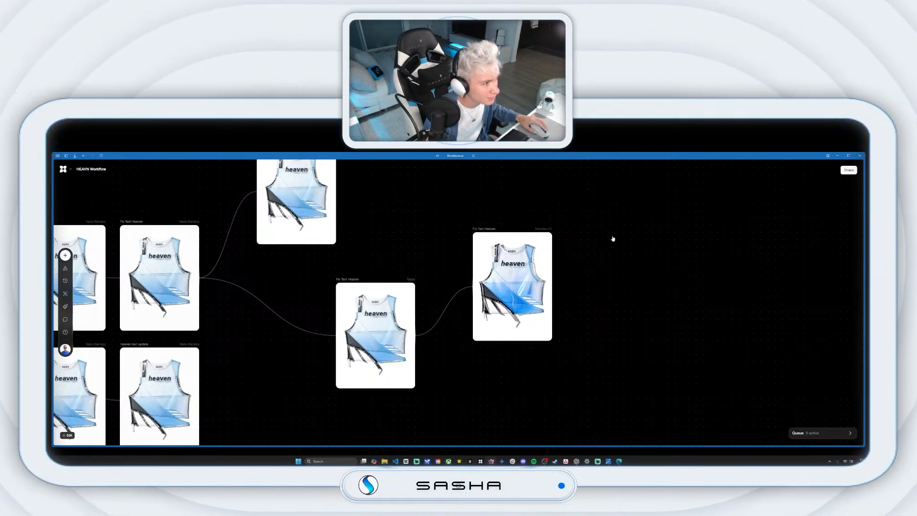
Line up the lower Fix Text Heaven tank top under the upper one and move the final version closer beside them.
scroll(613, 238, "down", 2)
left_click_drag(627, 218, 389, 287)
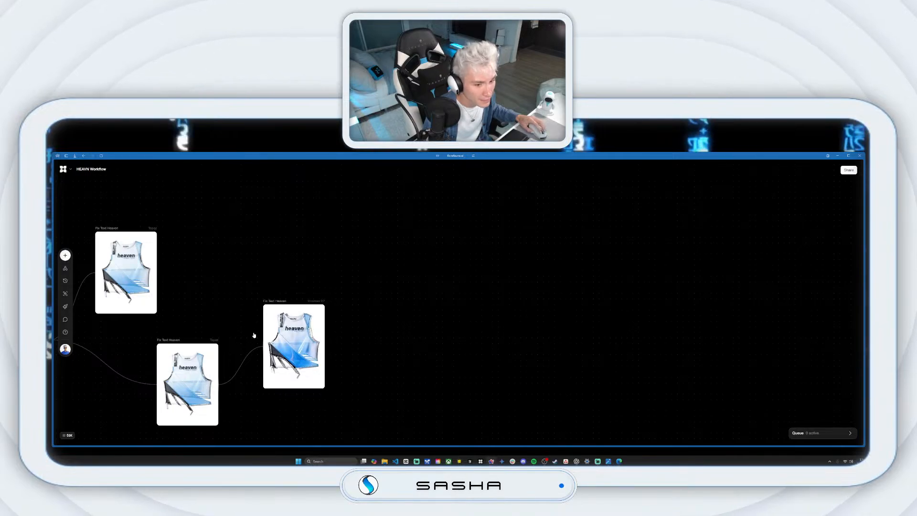
left_click_drag(182, 358, 126, 369)
left_click_drag(286, 349, 197, 354)
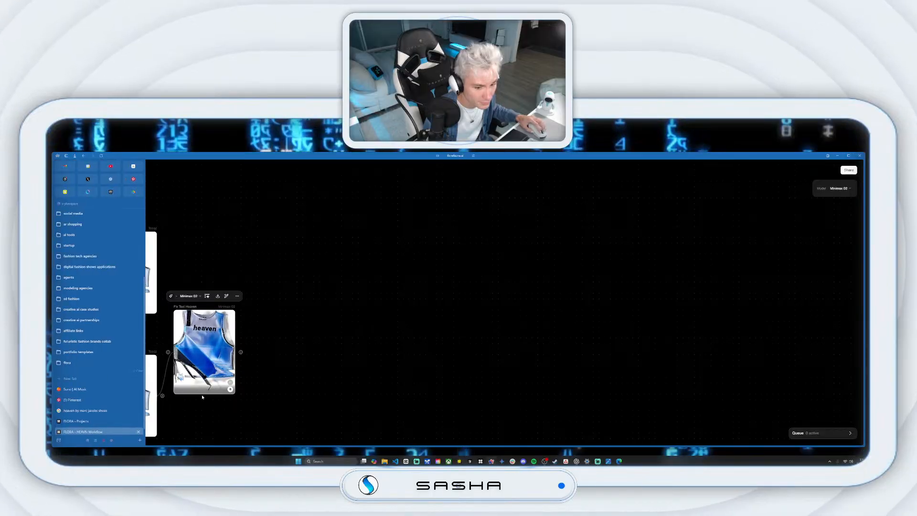
left_click(475, 290)
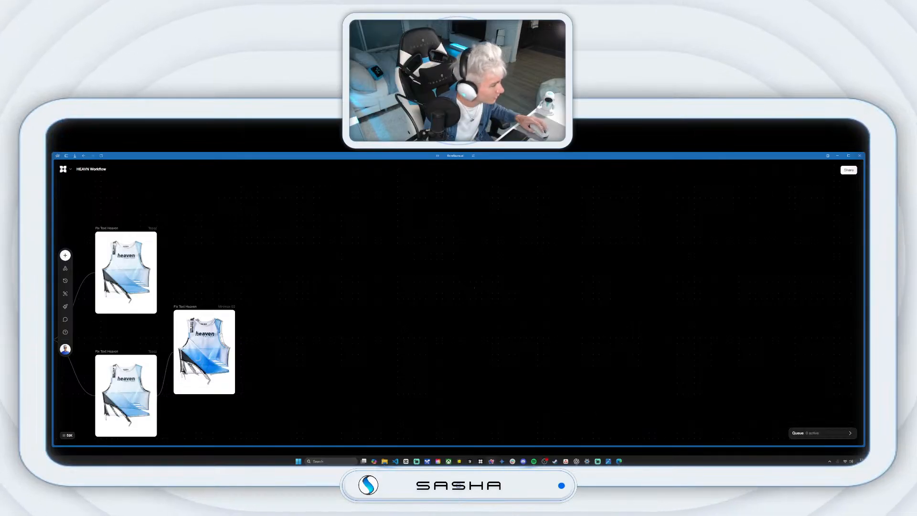
Switch to ChatGPT, go to the end of the Futuristic tank top design chat and attach the silver heart-cutout shorts photo.
left_click(580, 463)
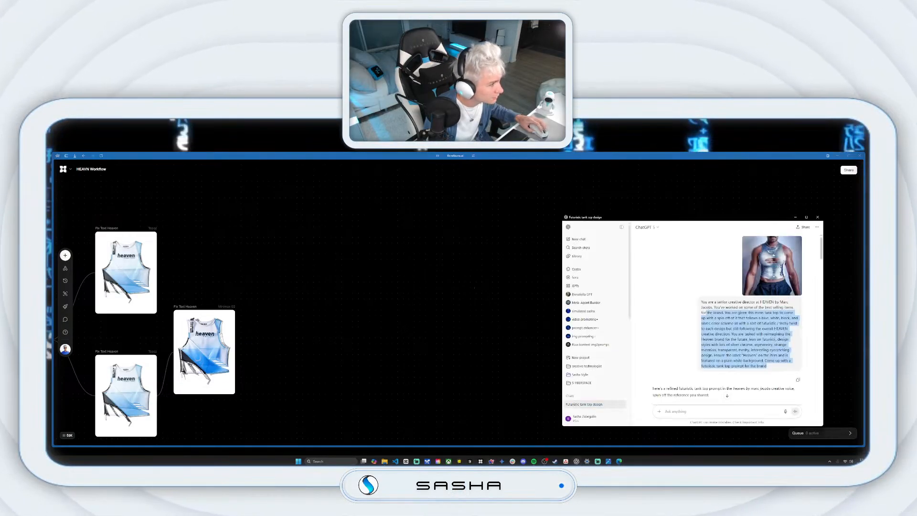
scroll(803, 286, "down", 3)
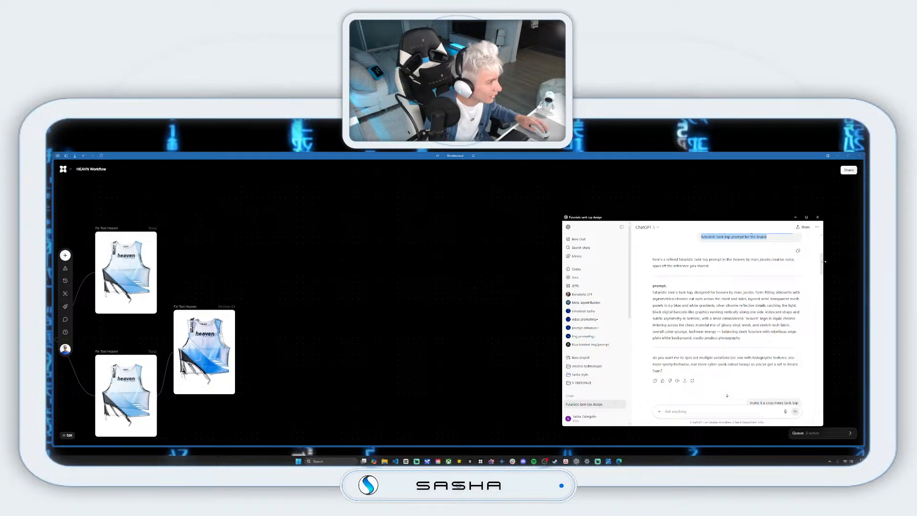
scroll(768, 346, "down", 10)
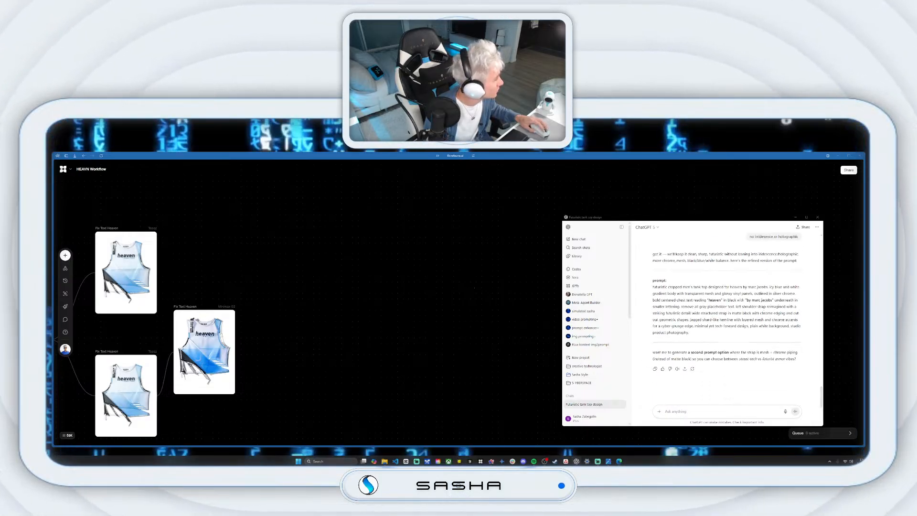
left_click_drag(864, 391, 698, 391)
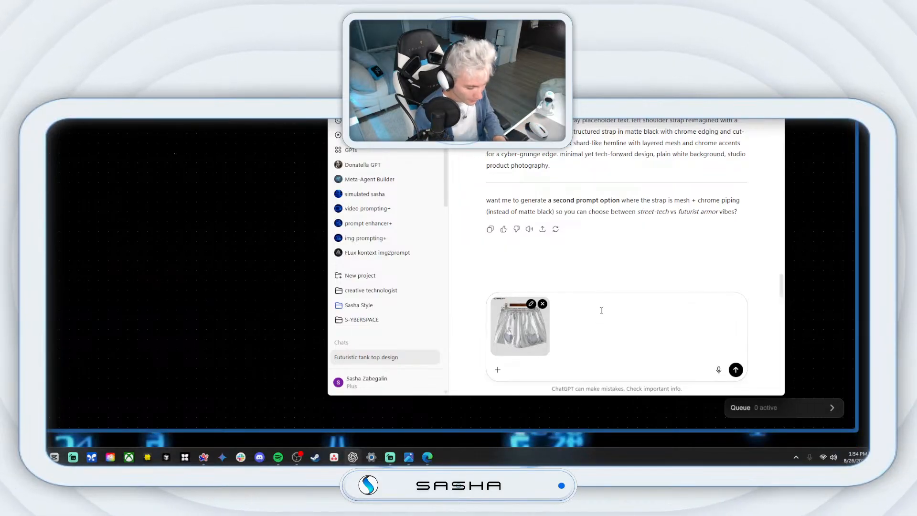
Copy the full text of the chat's first creative director prompt and paste it into the new message with the shorts photo.
scroll(674, 154, "up", 9)
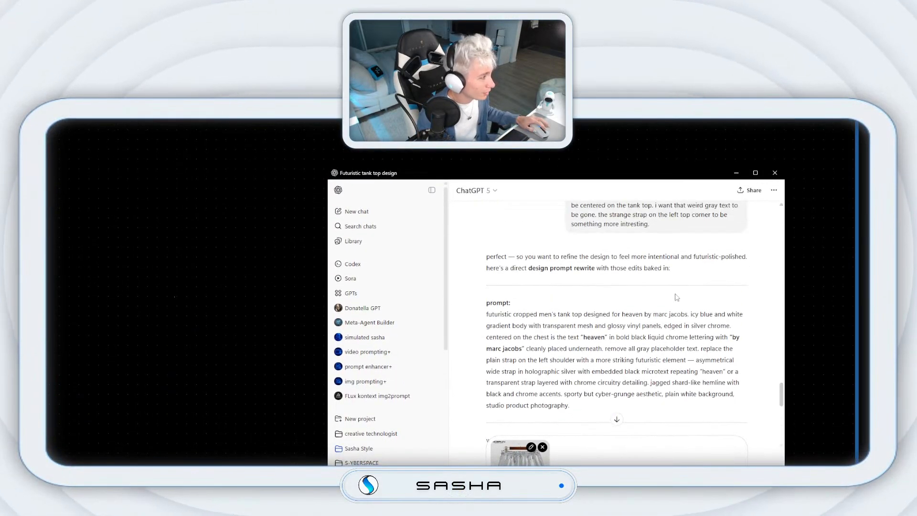
left_click_drag(781, 330, 796, 147)
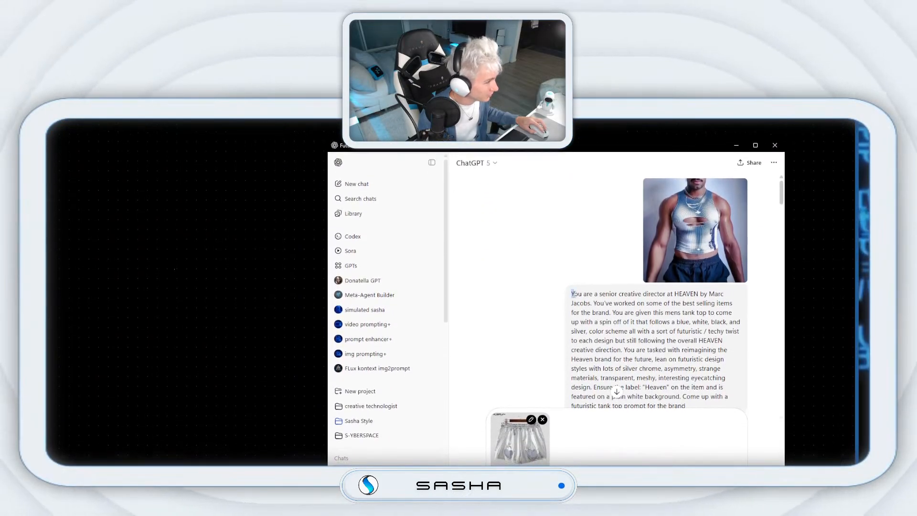
left_click_drag(572, 402, 696, 295)
scroll(716, 299, "down", 6)
scroll(710, 299, "up", 2)
right_click(680, 283)
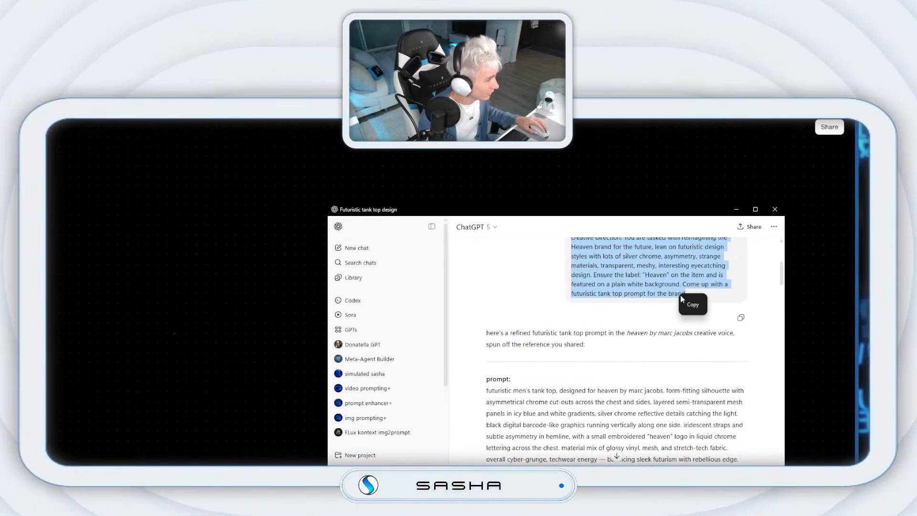
left_click(695, 294)
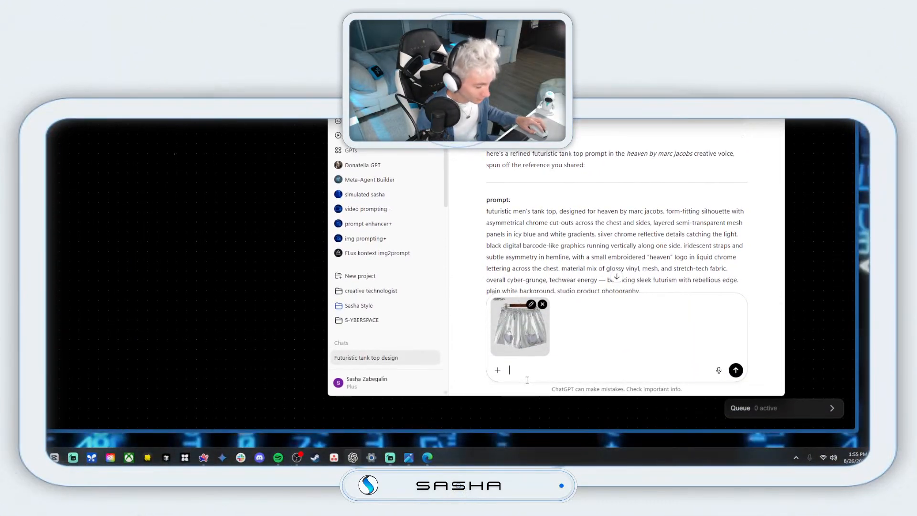
key("ctrl+v")
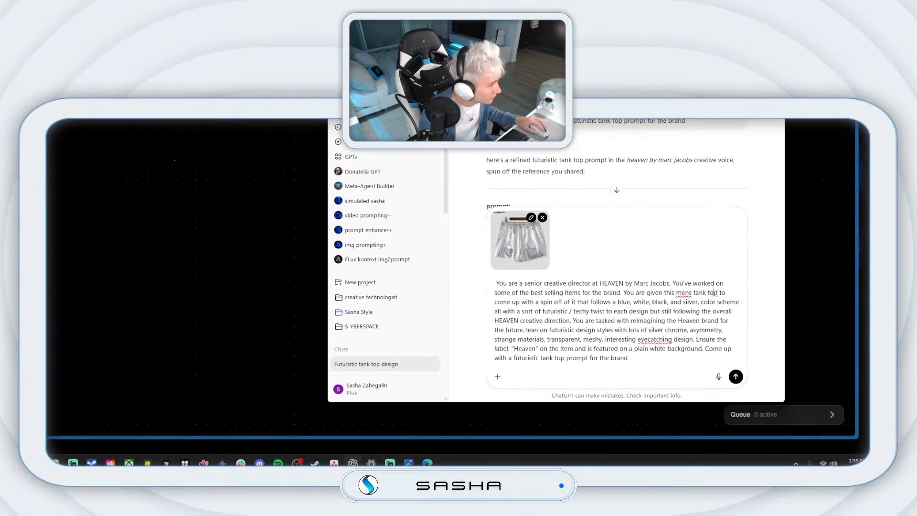
Replace "tank top" with "shorts" after "You are given this mens" in the message.
left_click(718, 292)
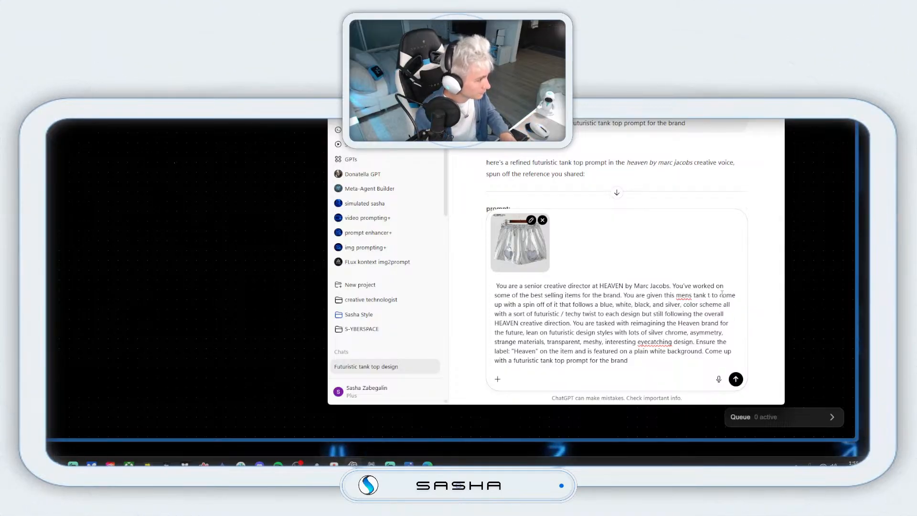
key("BackSpace")
key("BackSpace")
key("BackSpace")
key("BackSpace")
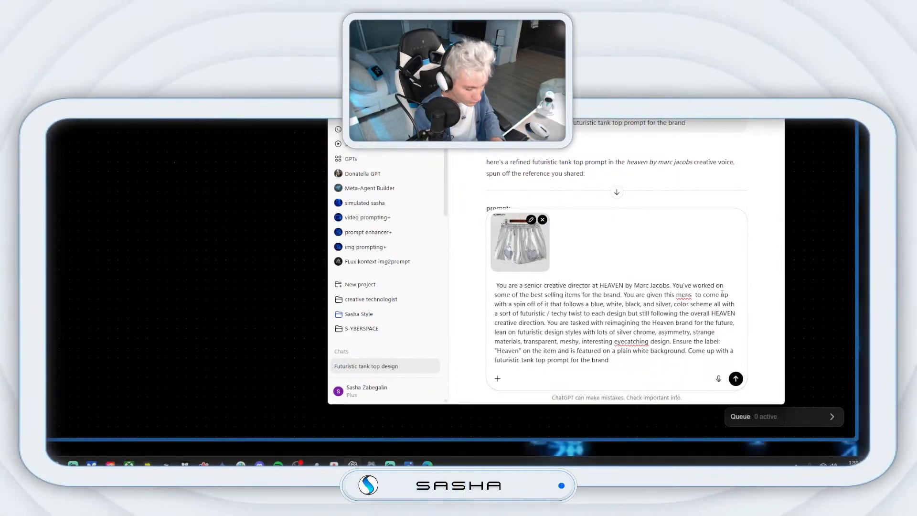
type("shorts")
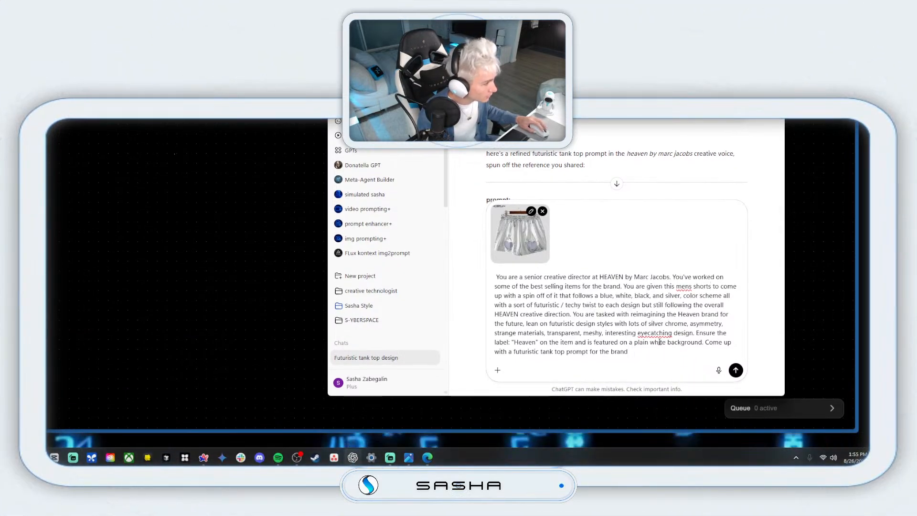
Change the message's closing request to "futuristic shorts prompt for the brand" and send it.
left_click(553, 352)
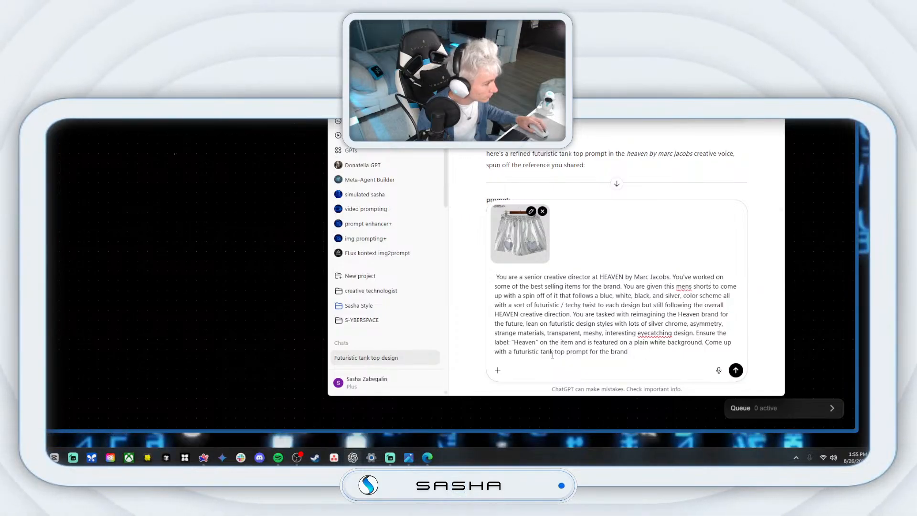
key("BackSpace")
key("BackSpace")
key("BackSpace")
key("BackSpace")
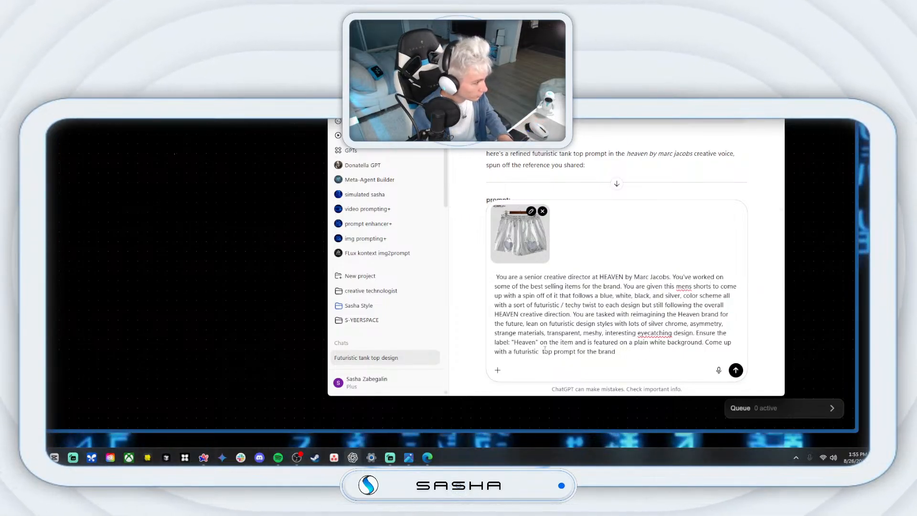
type("short")
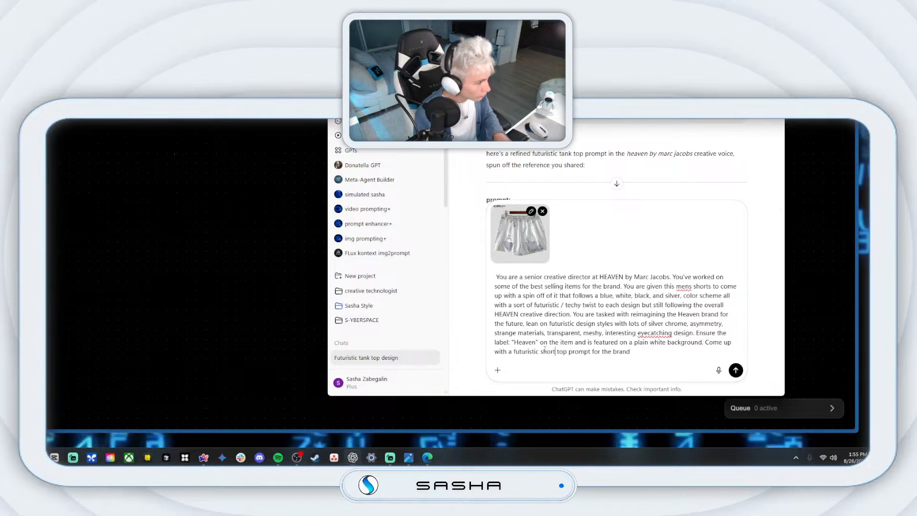
type("s")
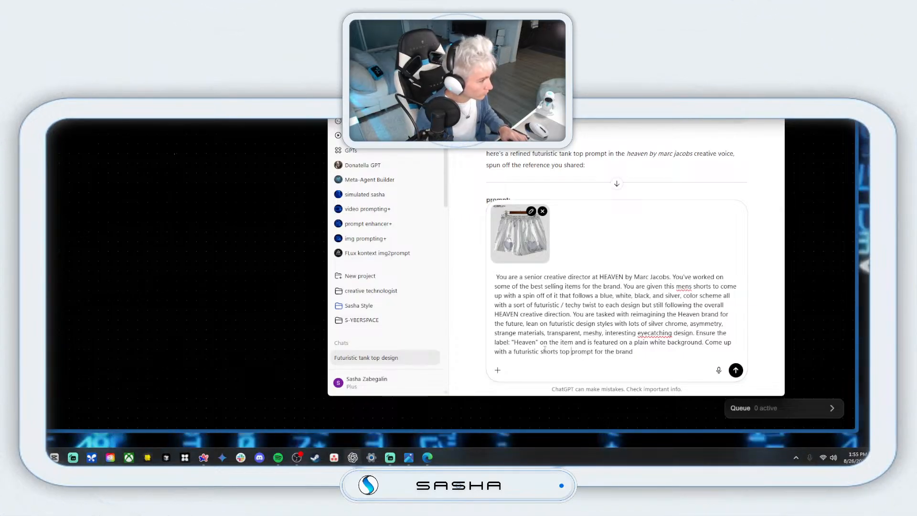
key("Return")
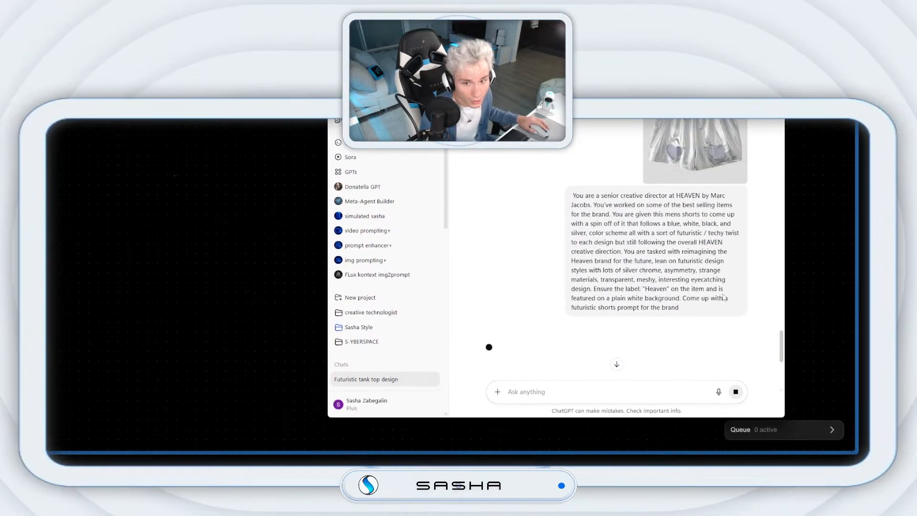
Look back through the earlier tank top messages, from the design touch-up question to the request for centered "heaven" text.
scroll(723, 297, "up", 10)
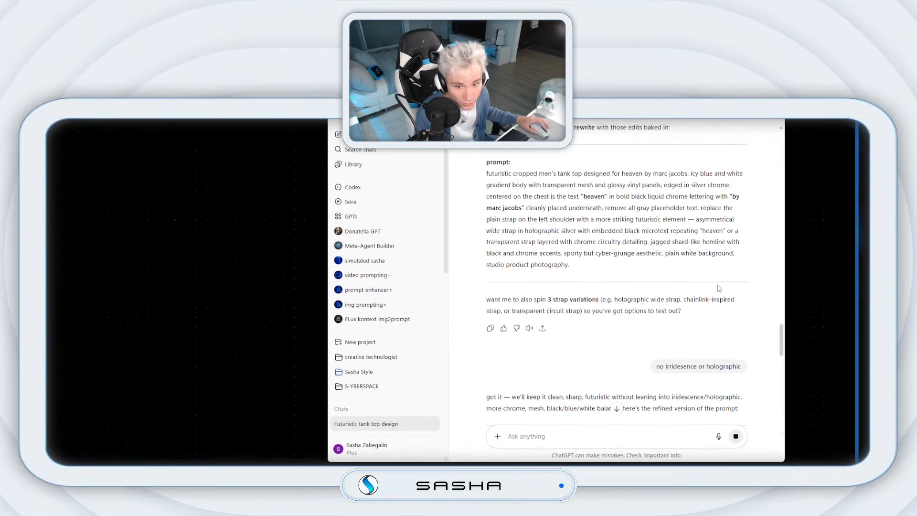
scroll(719, 288, "up", 5)
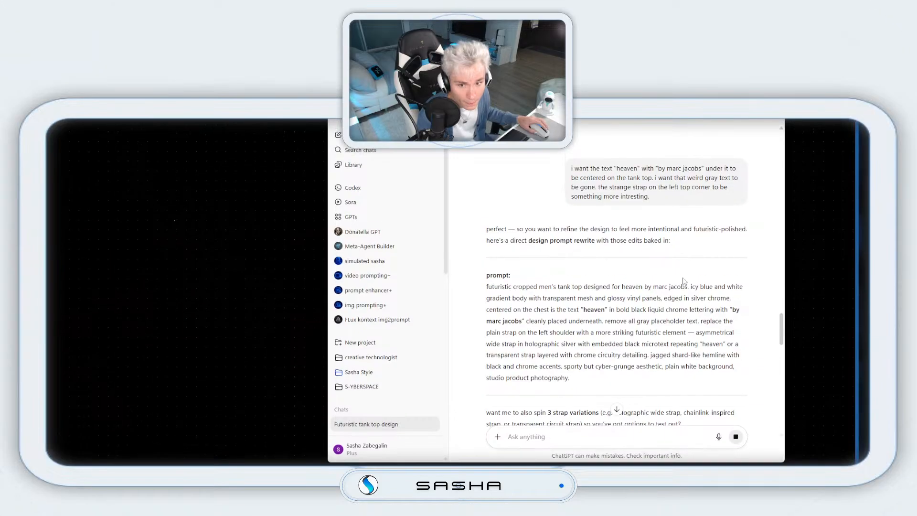
scroll(684, 281, "up", 10)
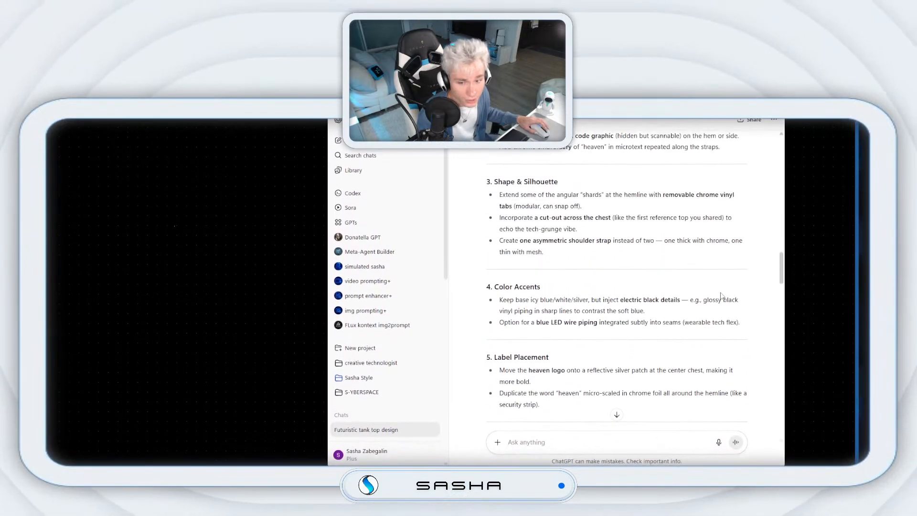
scroll(721, 296, "up", 12)
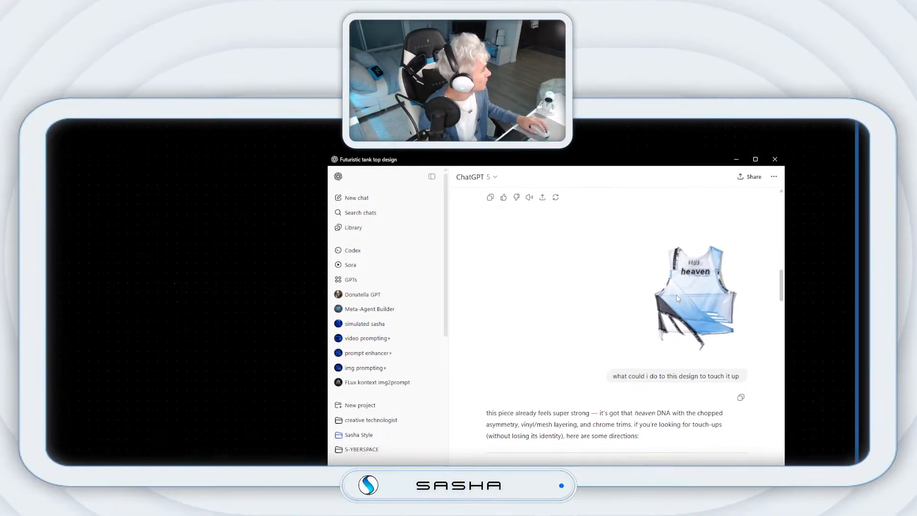
scroll(676, 294, "down", 4)
scroll(702, 296, "down", 15)
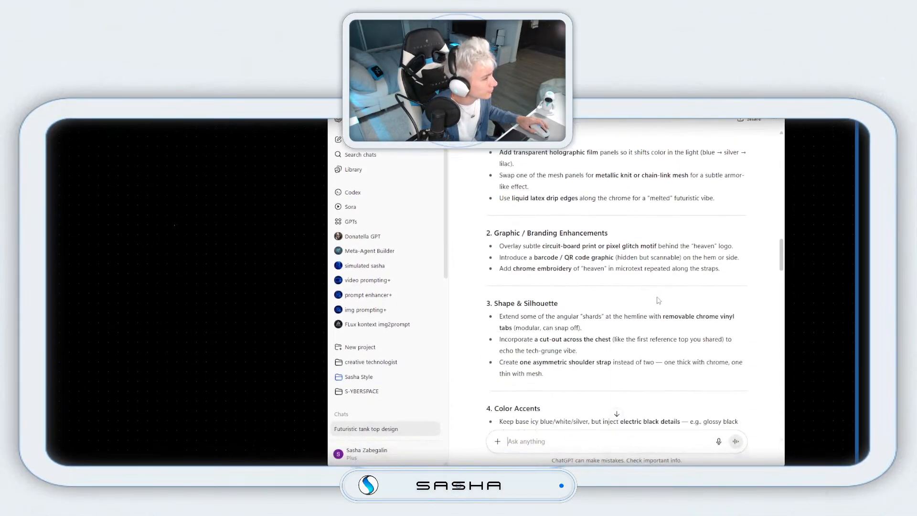
scroll(673, 300, "down", 10)
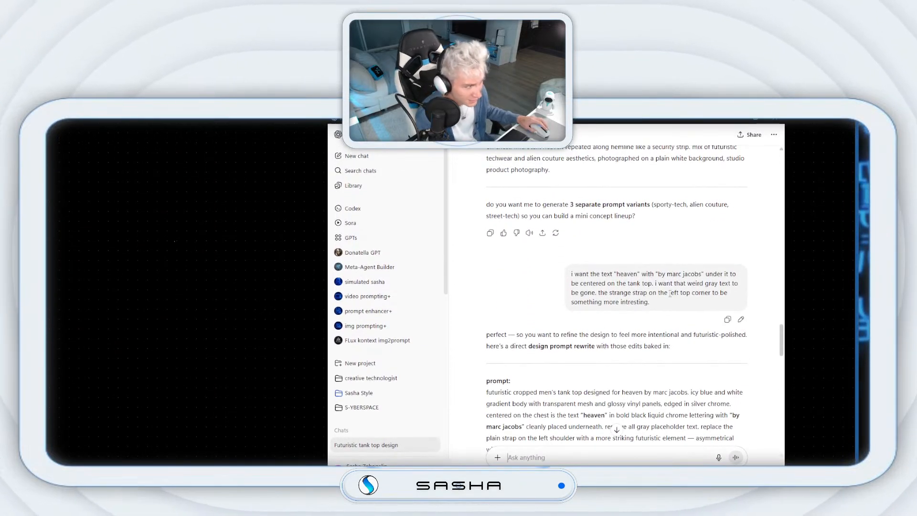
Find the futuristic shorts prompt in the chat's latest reply and copy its full text.
scroll(670, 293, "down", 4)
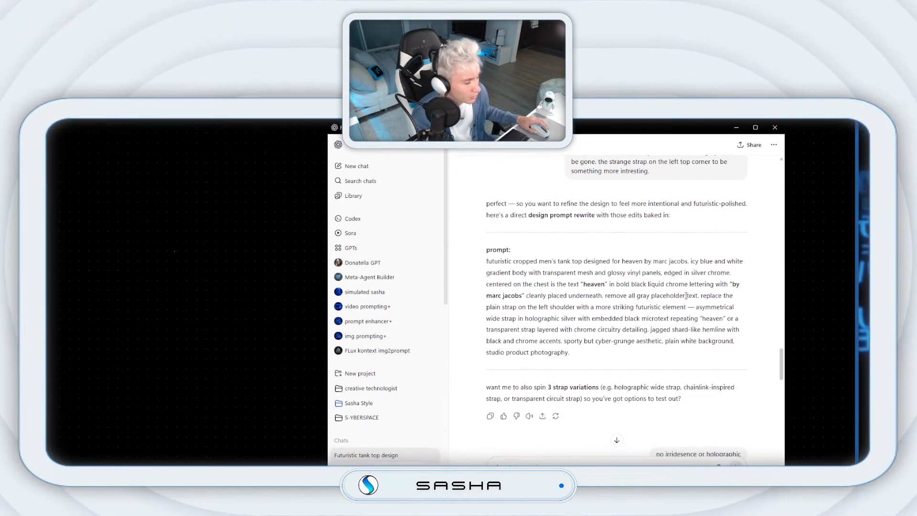
scroll(686, 296, "down", 4)
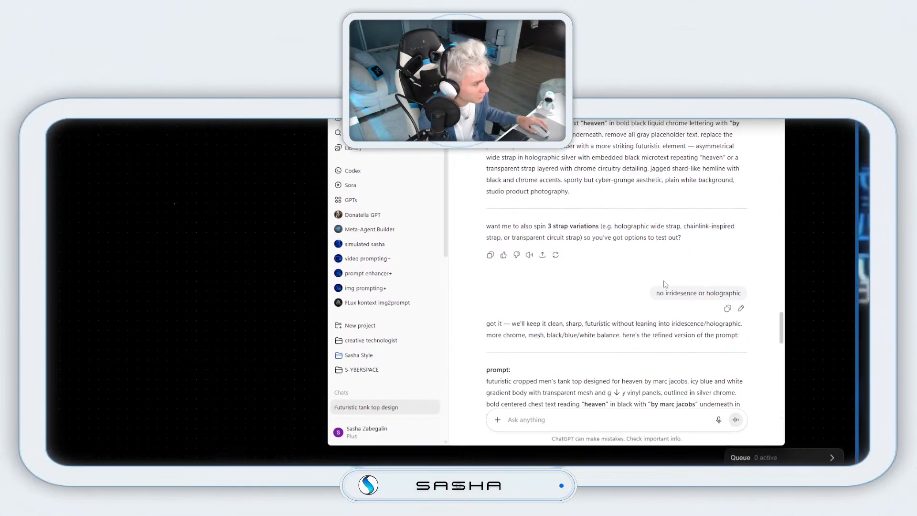
scroll(663, 284, "down", 10)
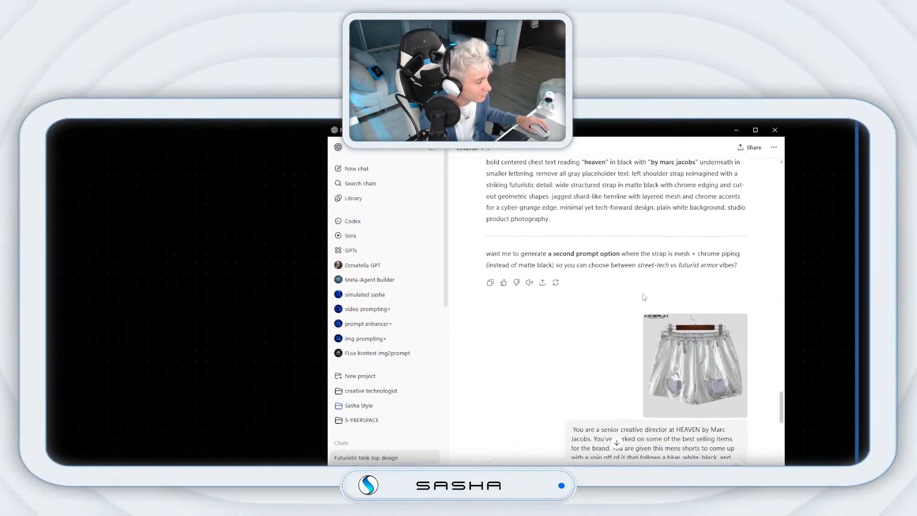
scroll(644, 297, "down", 3)
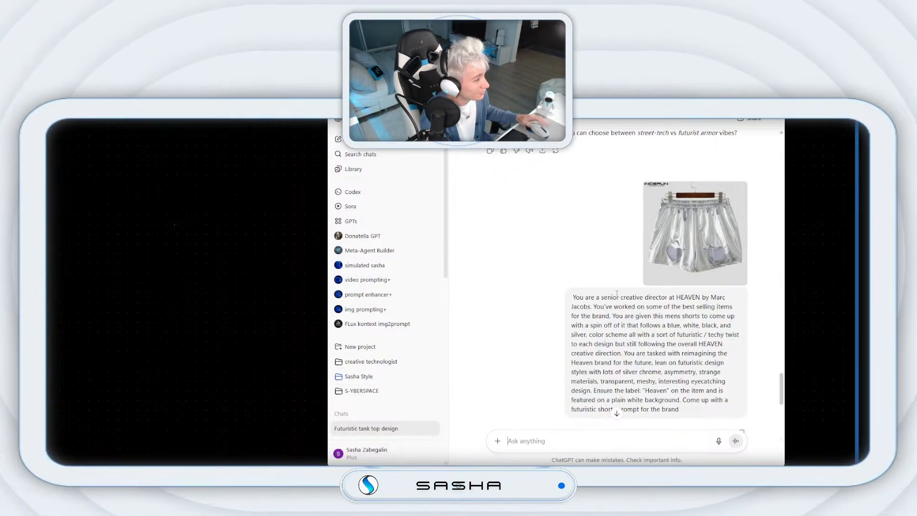
scroll(617, 293, "down", 5)
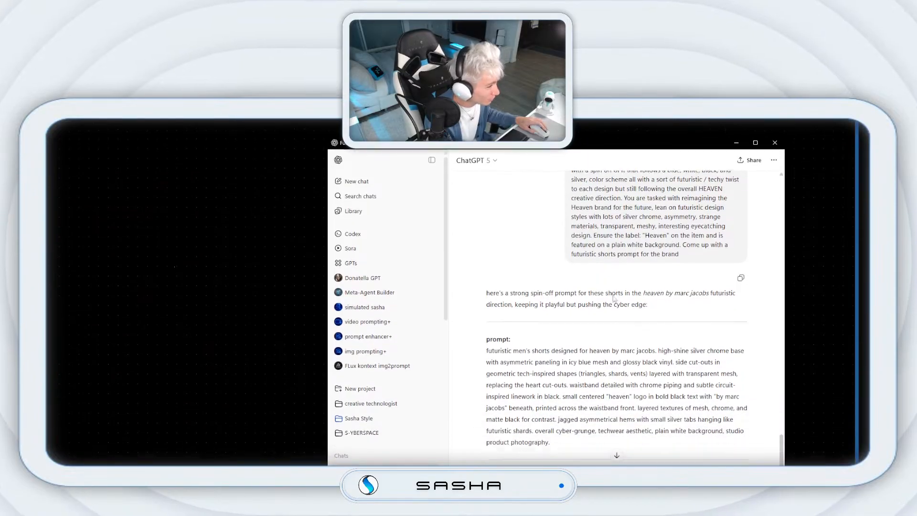
scroll(613, 298, "down", 3)
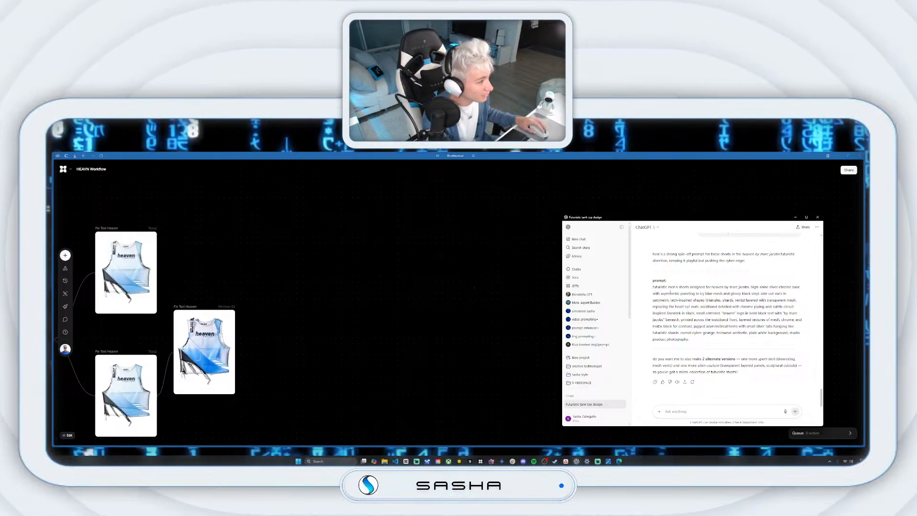
left_click(717, 332)
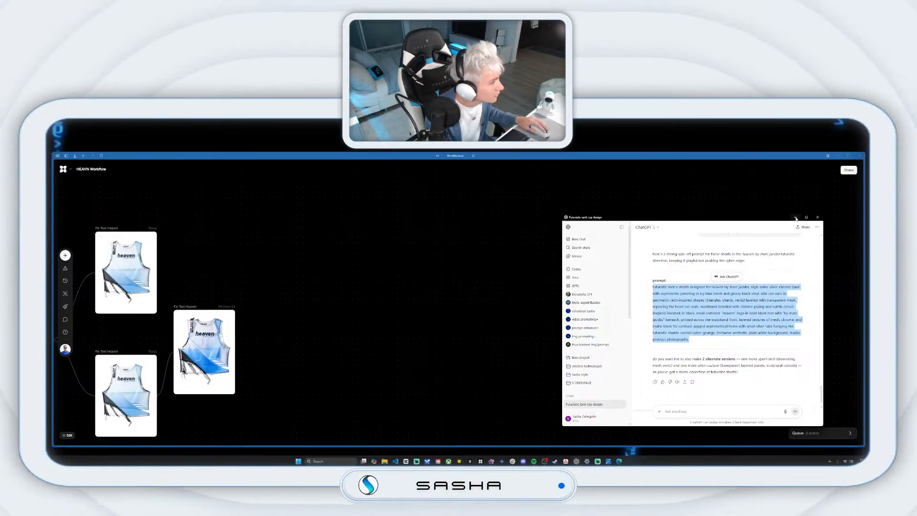
left_click(684, 303)
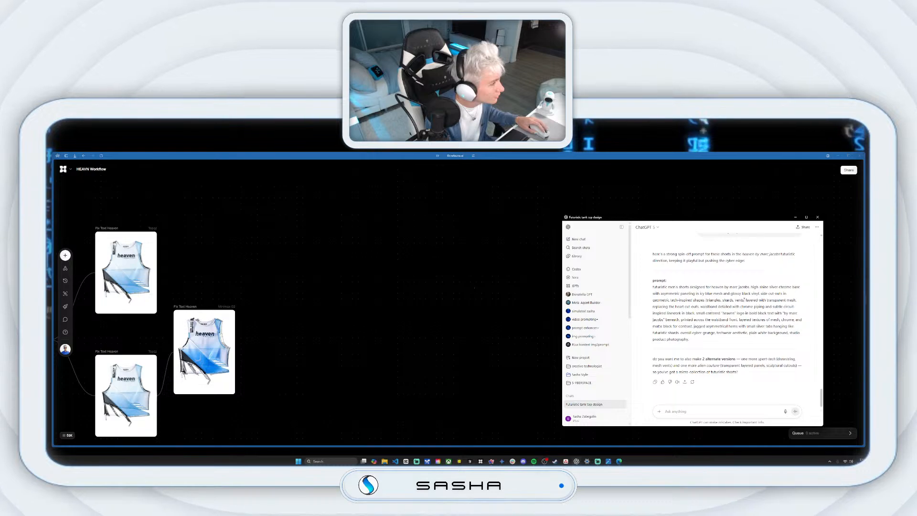
Return to the HEAVN Workflow canvas in FLORA, add a text block beside the tank top designs, and paste the shorts prompt into it.
left_click(795, 218)
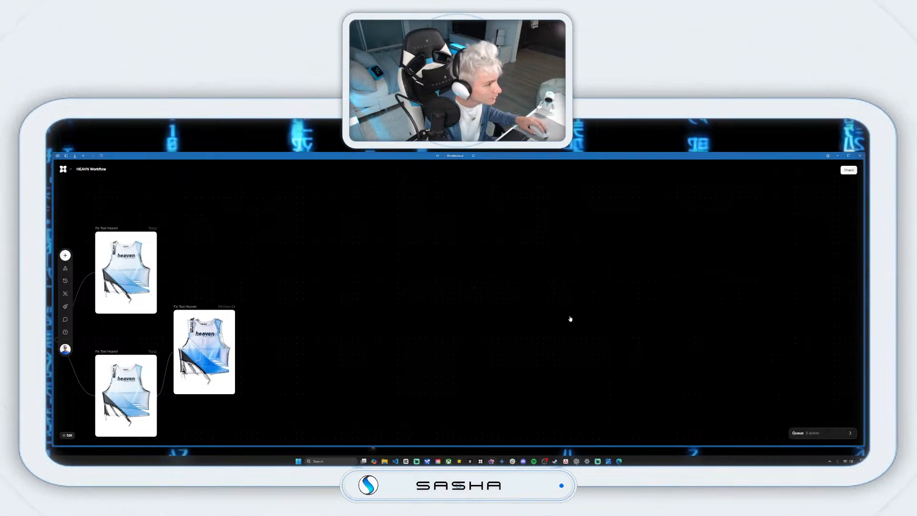
key("t")
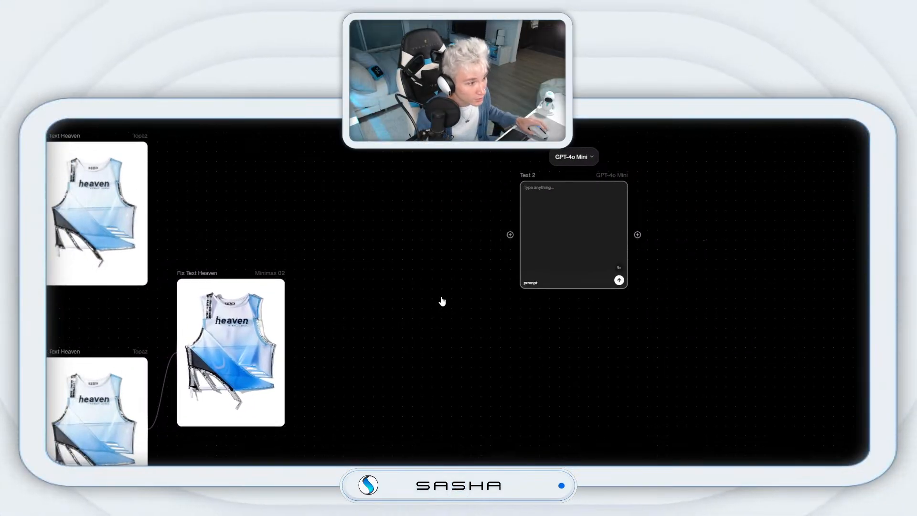
left_click(458, 218)
key("ctrl+v")
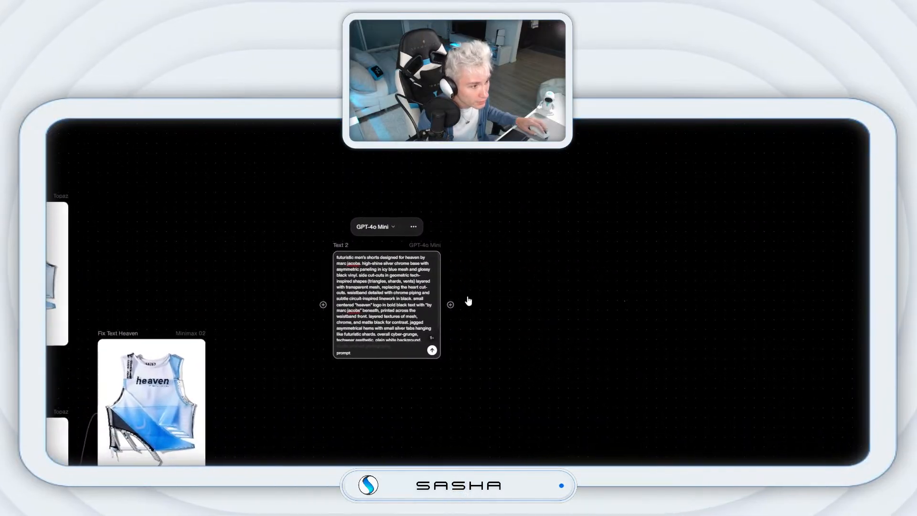
Connect an image block to the shorts prompt block and apply the HEAVN style to it.
left_click_drag(544, 353, 647, 331)
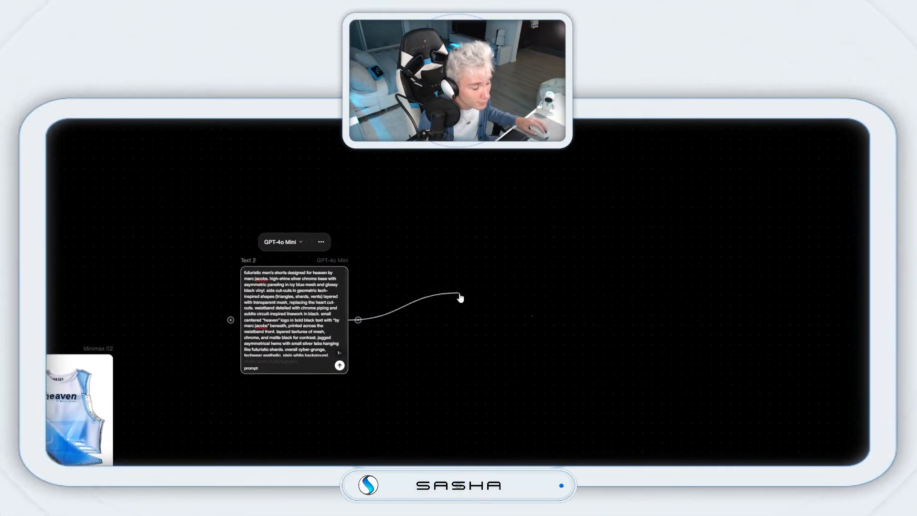
left_click_drag(460, 297, 460, 298)
left_click(499, 215)
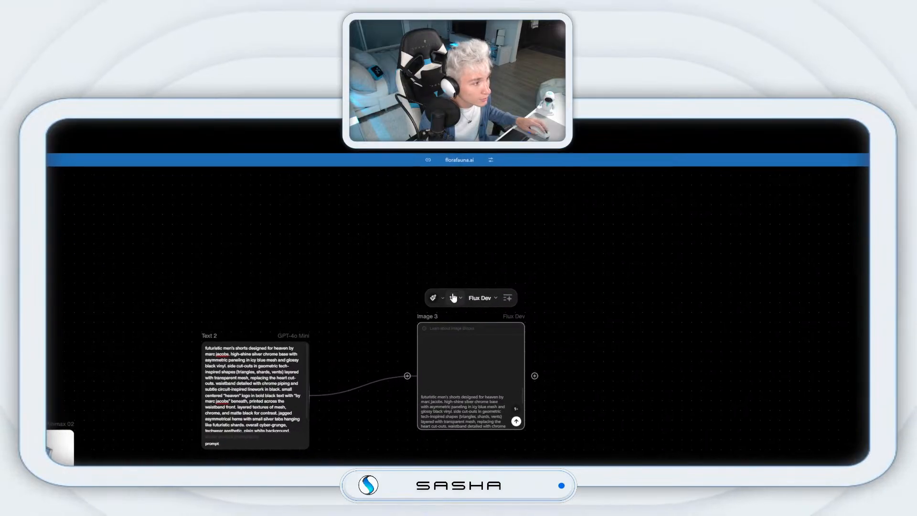
left_click(453, 297)
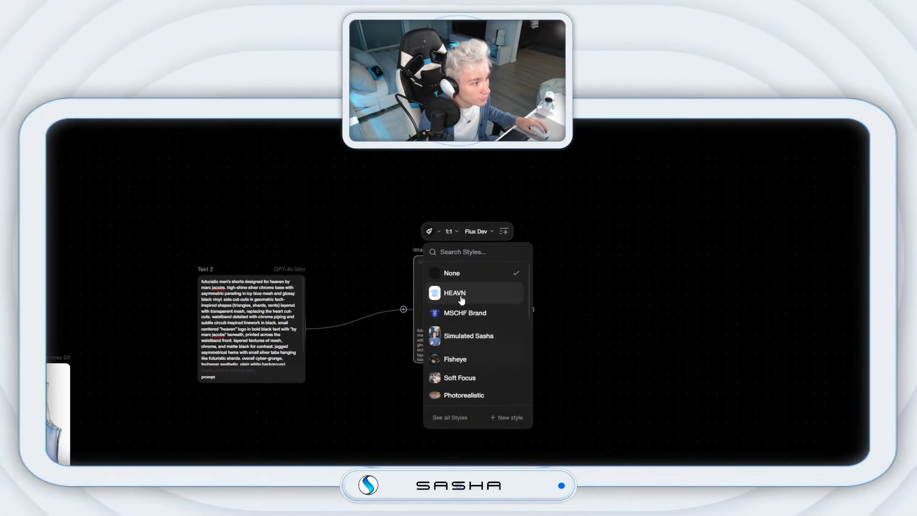
left_click(462, 298)
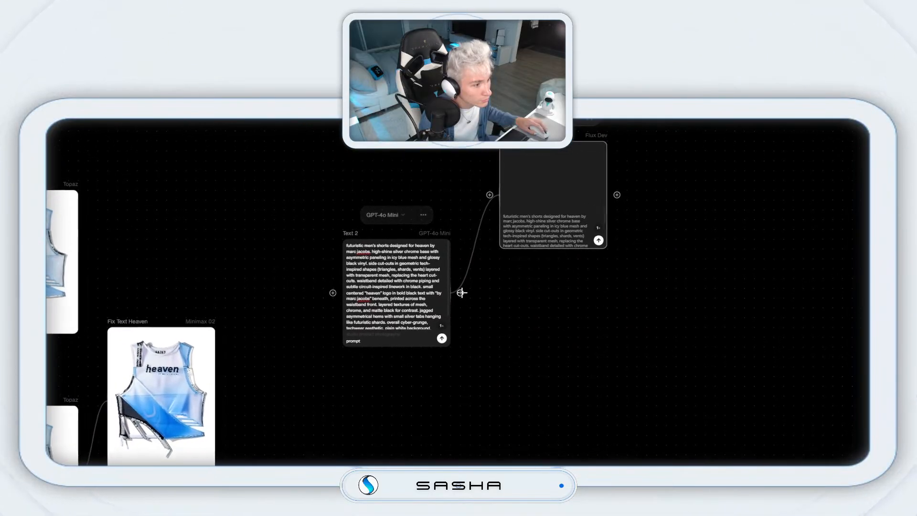
Connect a second Flux Dev image block to the prompt with a 3:4 size and the HEAVN style, and generate both images.
left_click_drag(311, 346, 382, 430)
left_click(461, 278)
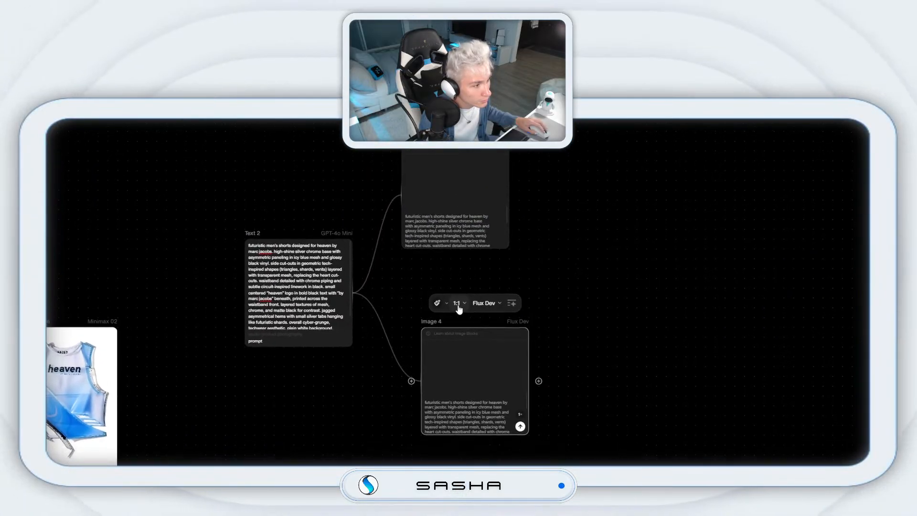
left_click(459, 297)
left_click(461, 384)
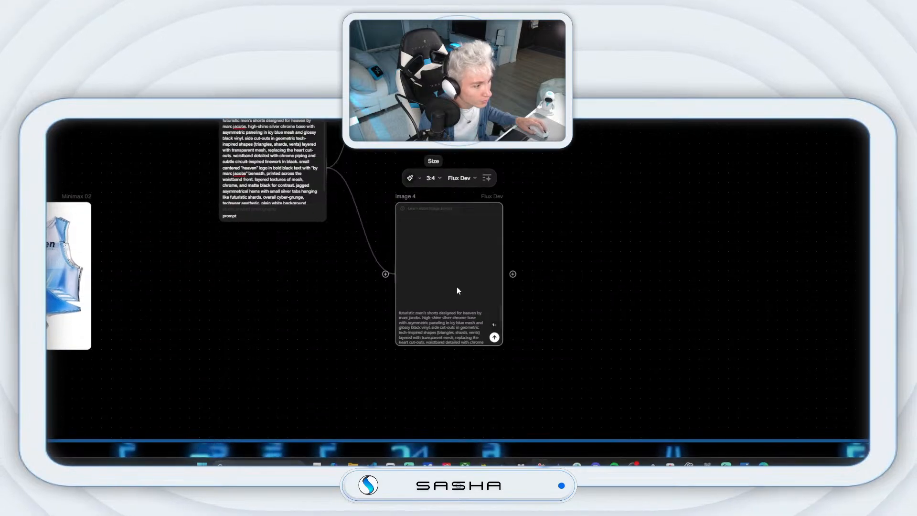
left_click(427, 258)
left_click(465, 336)
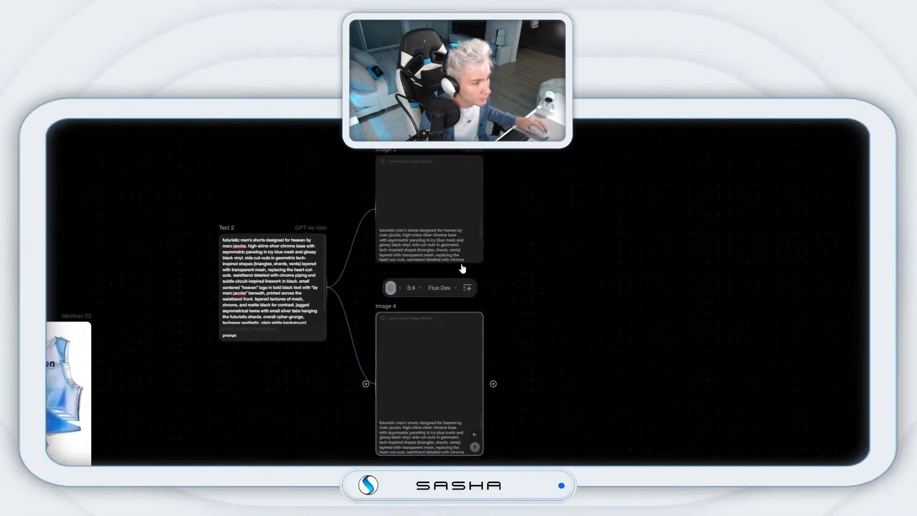
left_click(459, 295)
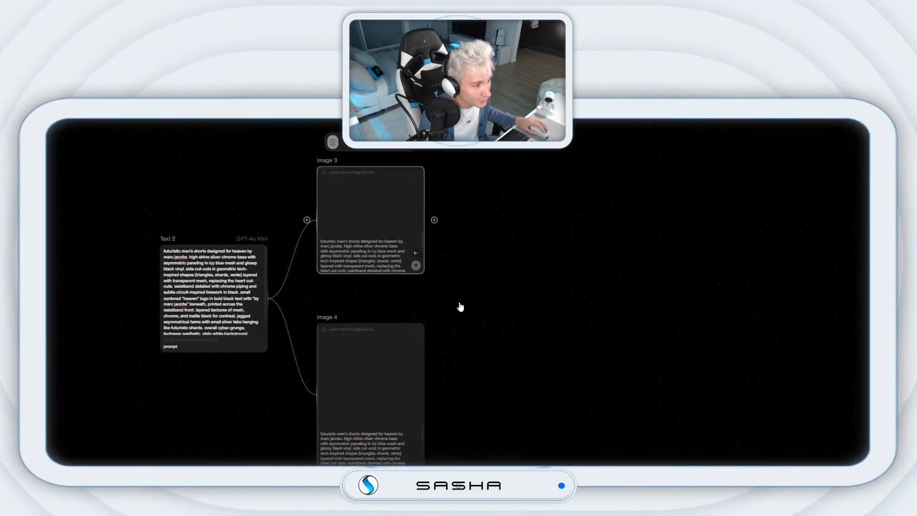
Connect a third image block to the shorts prompt, set it to Imagen 4 at 3:4, and generate its image.
mouse_move(458, 295)
left_mouse_down()
mouse_move(507, 290)
mouse_move(458, 301)
left_mouse_up()
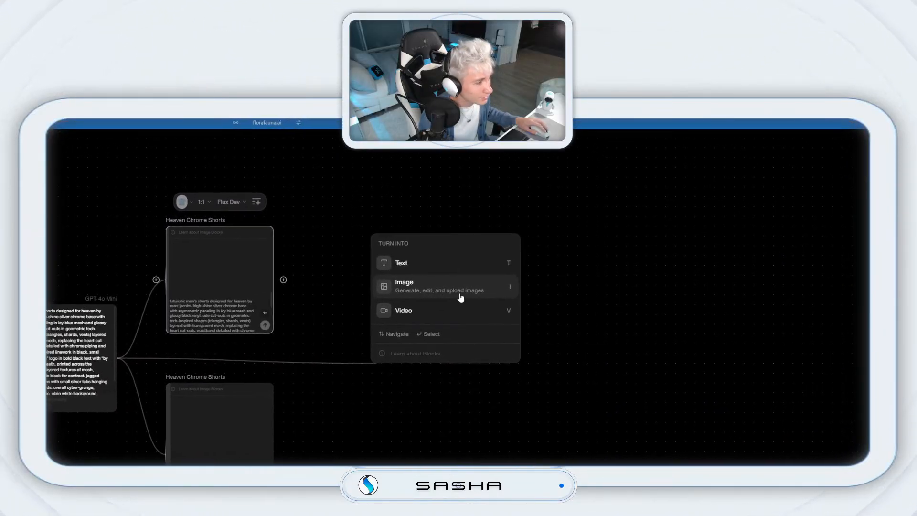
left_click(460, 297)
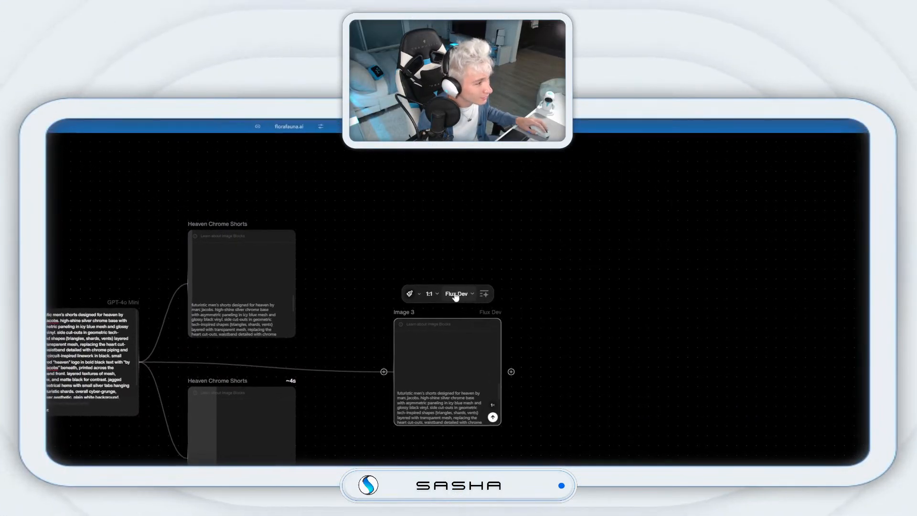
left_click(448, 298)
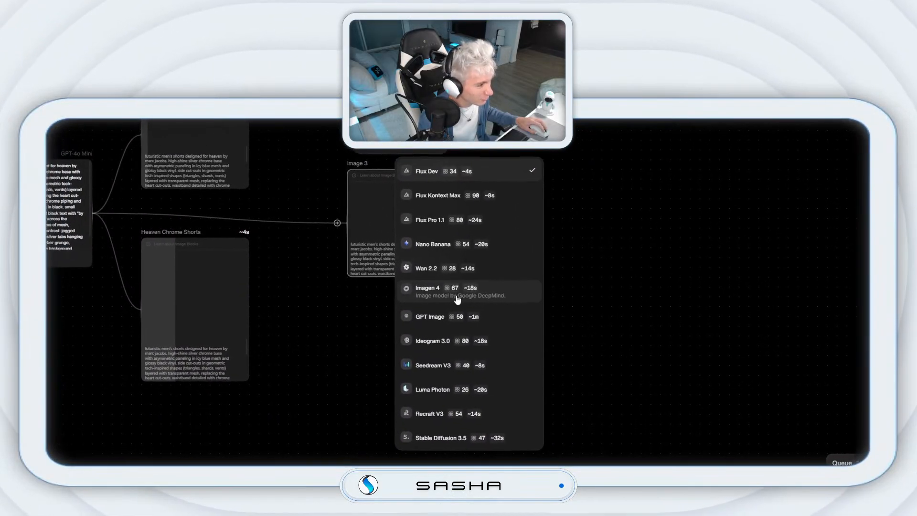
left_click(459, 297)
left_click(396, 144)
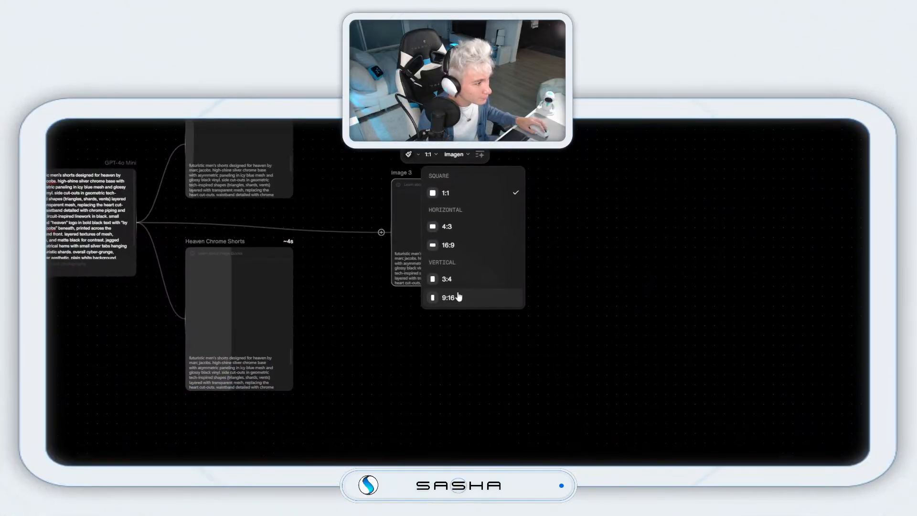
left_click(449, 280)
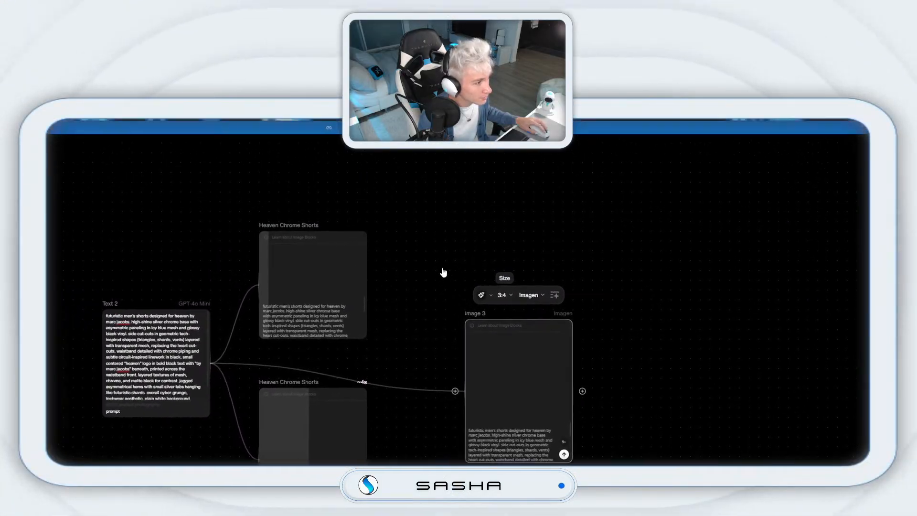
left_click_drag(498, 359, 449, 330)
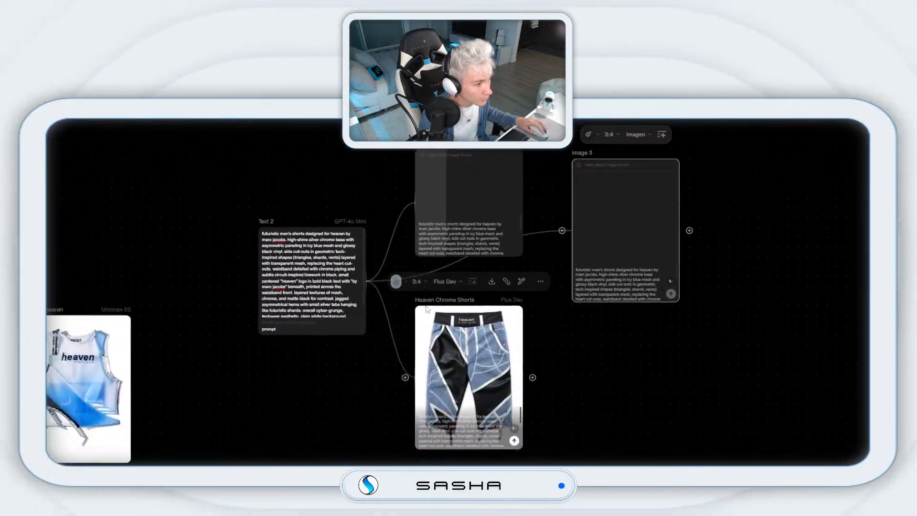
Connect a fourth image block to the shorts prompt, set it to Seedream V3 at 3:4, and generate its image.
left_click_drag(259, 419, 492, 313)
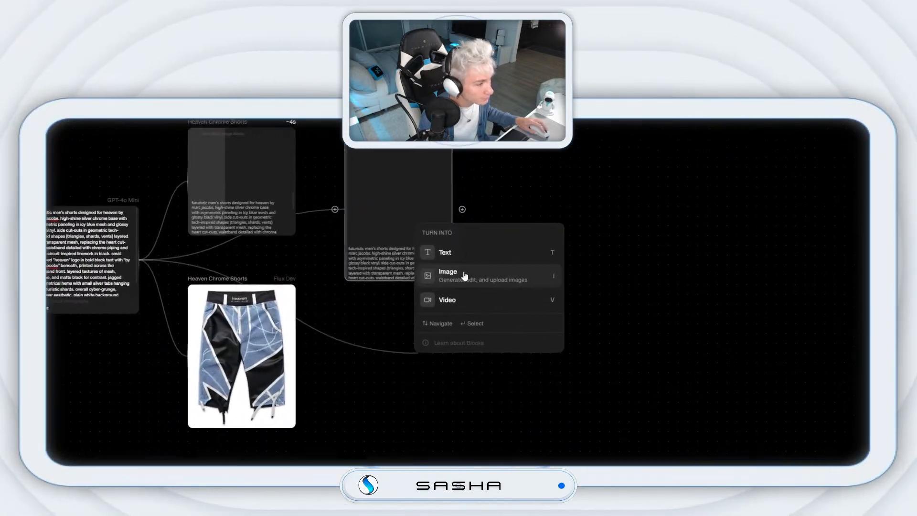
left_click(549, 243)
left_click(568, 245)
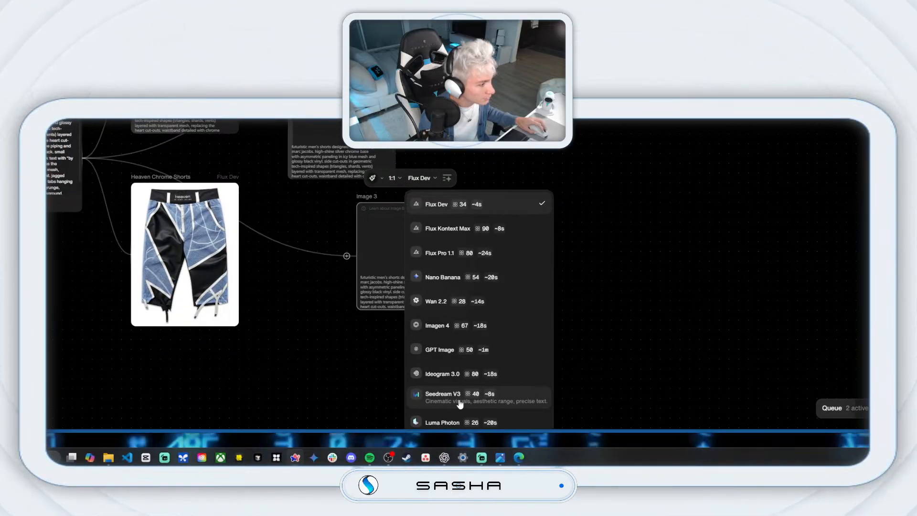
left_click(443, 394)
left_click(392, 178)
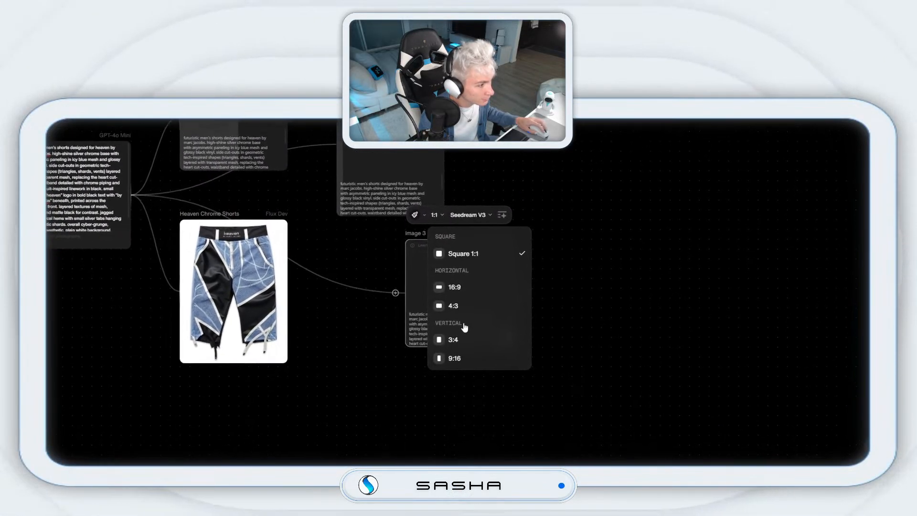
left_click(458, 306)
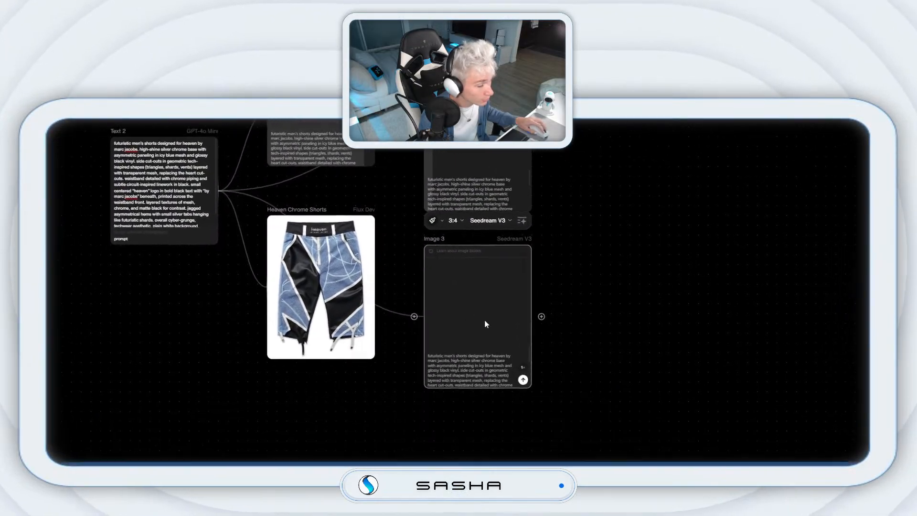
left_click(457, 348)
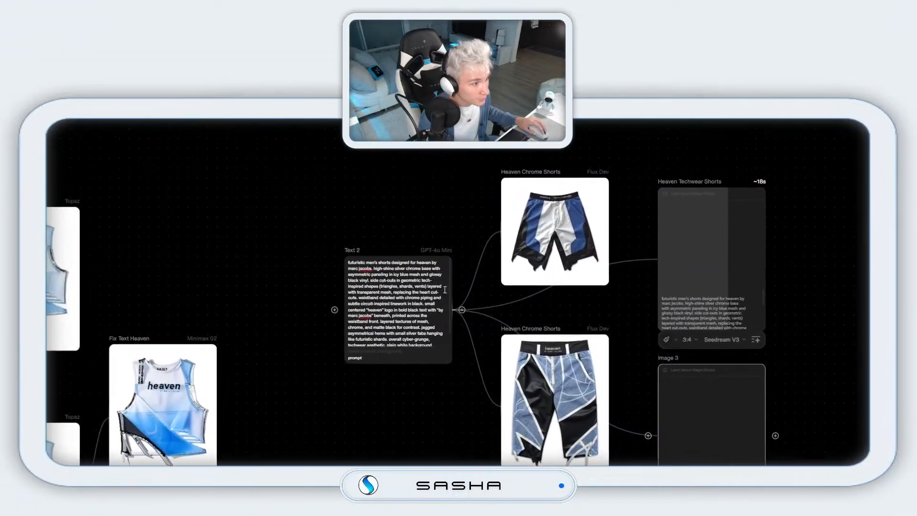
Connect a fifth image block to the shorts prompt, set it to Wan 2.2 at 3:4, place it beside the Seedream V3 image, and generate it.
mouse_move(462, 310)
left_mouse_down()
mouse_move(462, 296)
mouse_move(516, 294)
mouse_move(462, 299)
left_mouse_up()
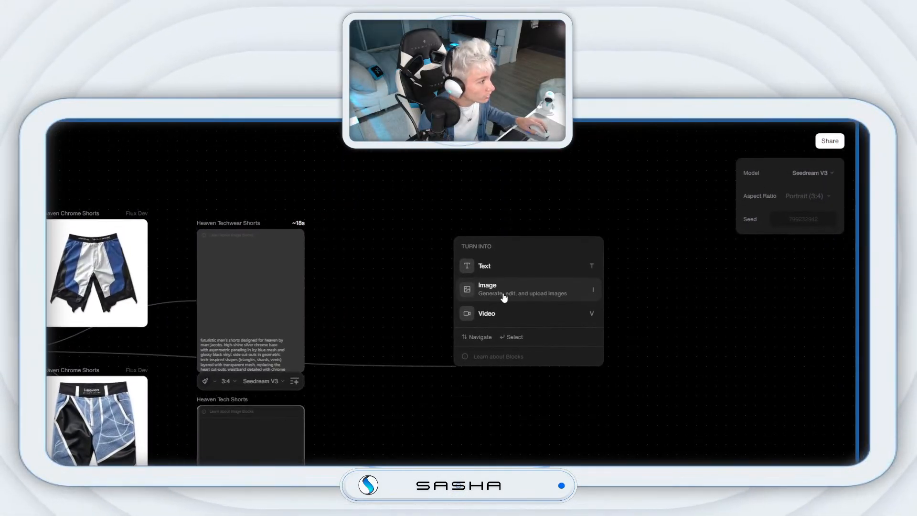
left_click(502, 297)
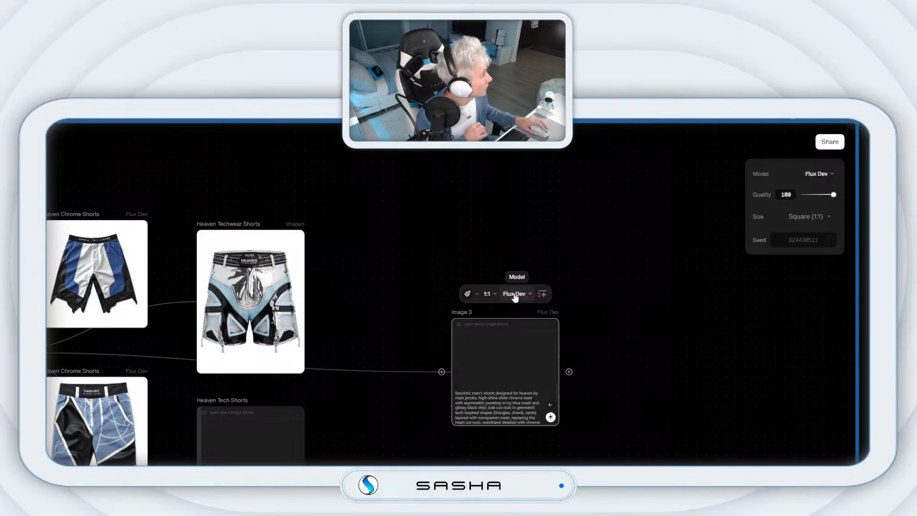
left_click(514, 294)
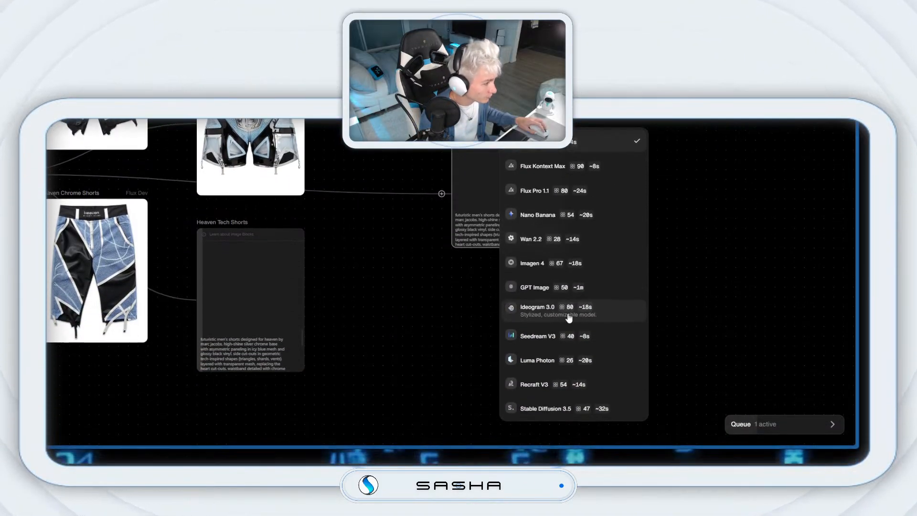
left_click(544, 223)
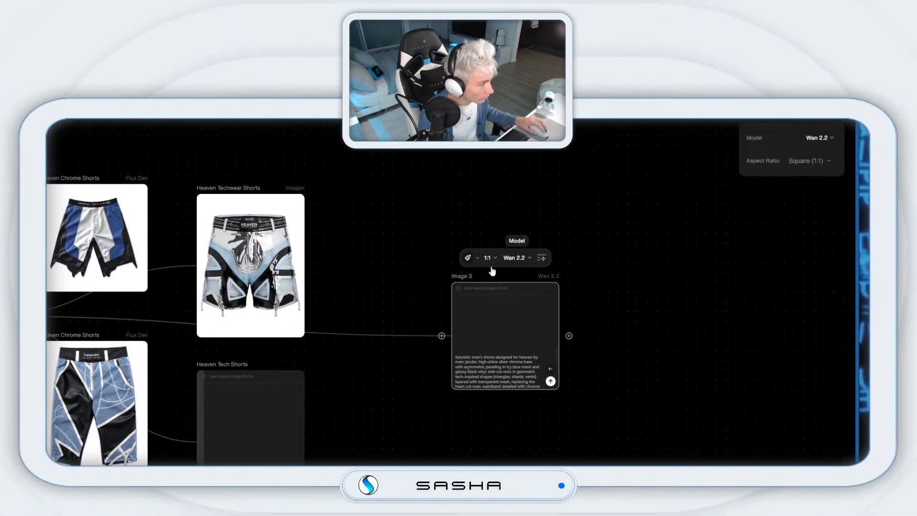
left_click(492, 101)
left_click(504, 412)
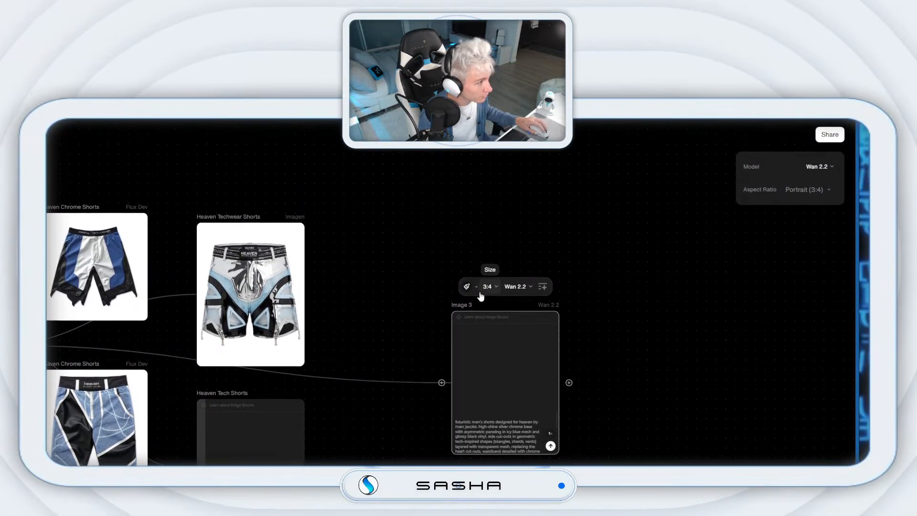
left_click_drag(459, 294, 341, 333)
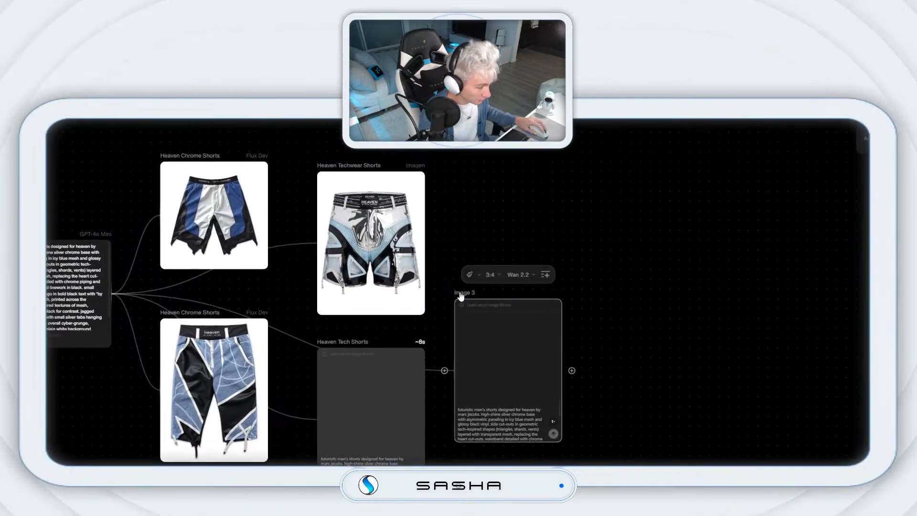
left_click_drag(368, 160, 367, 200)
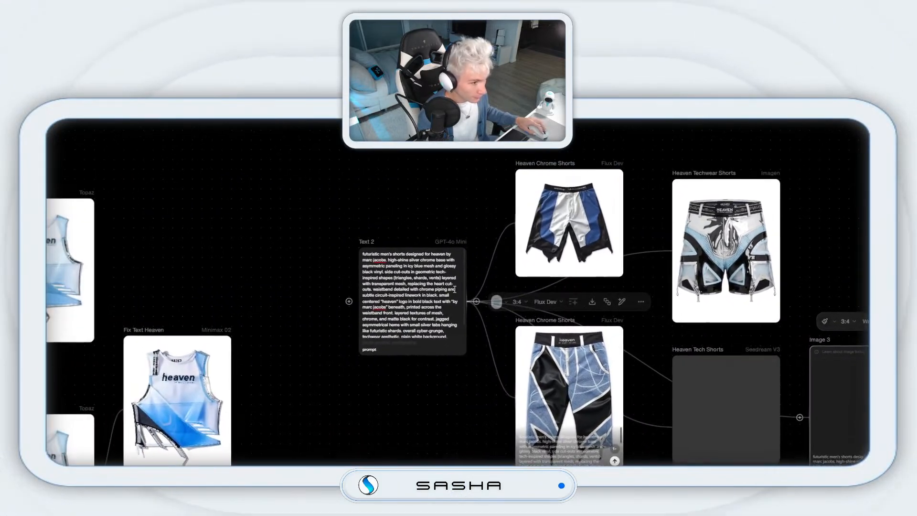
Connect a sixth image block to the shorts prompt, set it to Flux Kontext Max at 3:4, place it beside the Imagen shorts, and generate it.
left_click_drag(479, 296, 459, 311)
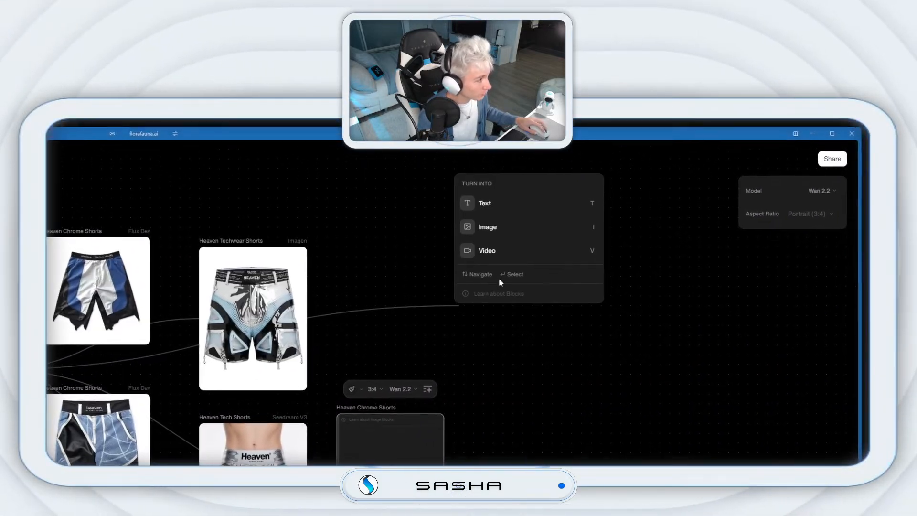
left_click(507, 287)
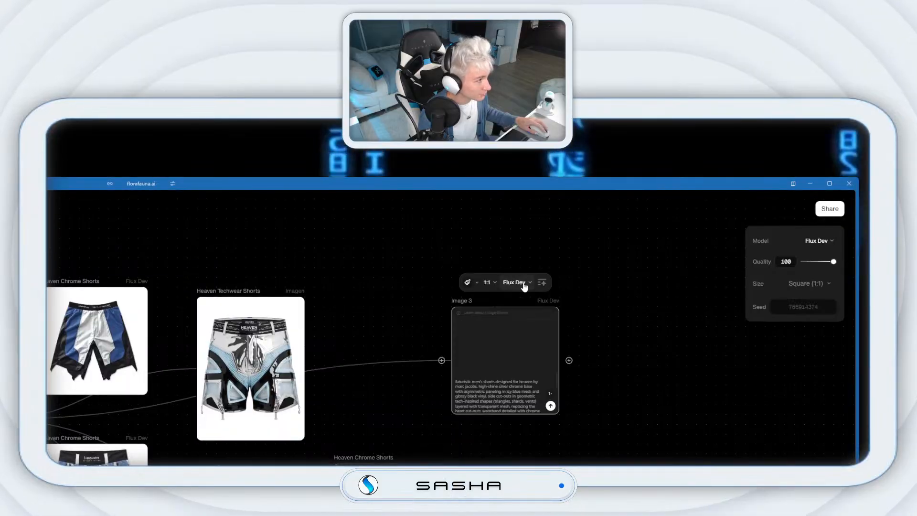
left_click(524, 283)
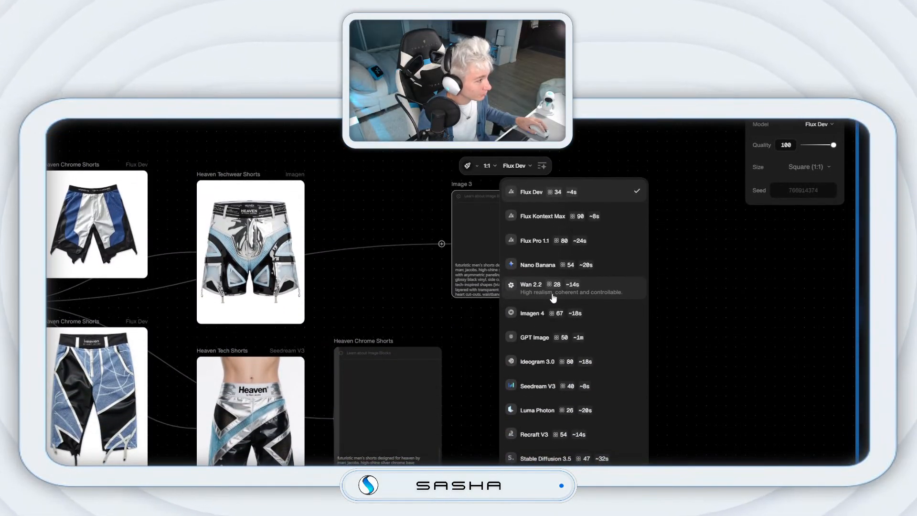
left_click(549, 216)
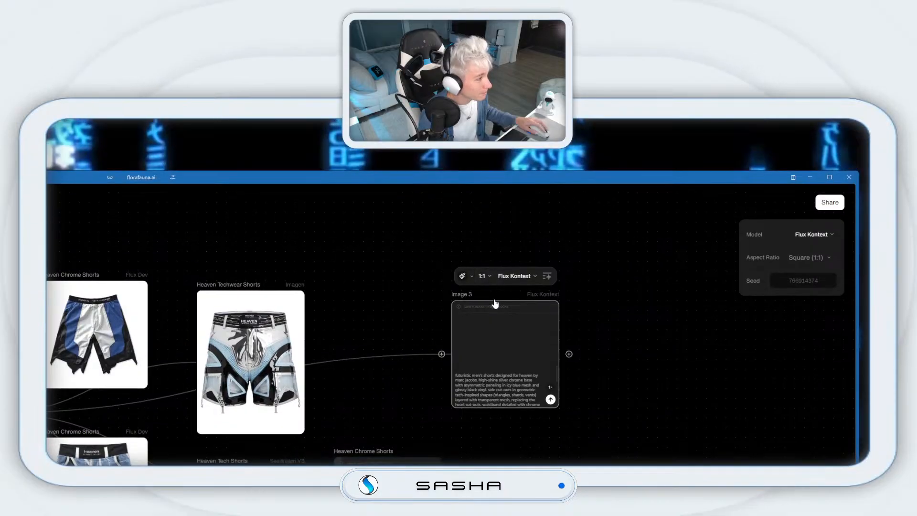
left_click(483, 281)
left_click(515, 297)
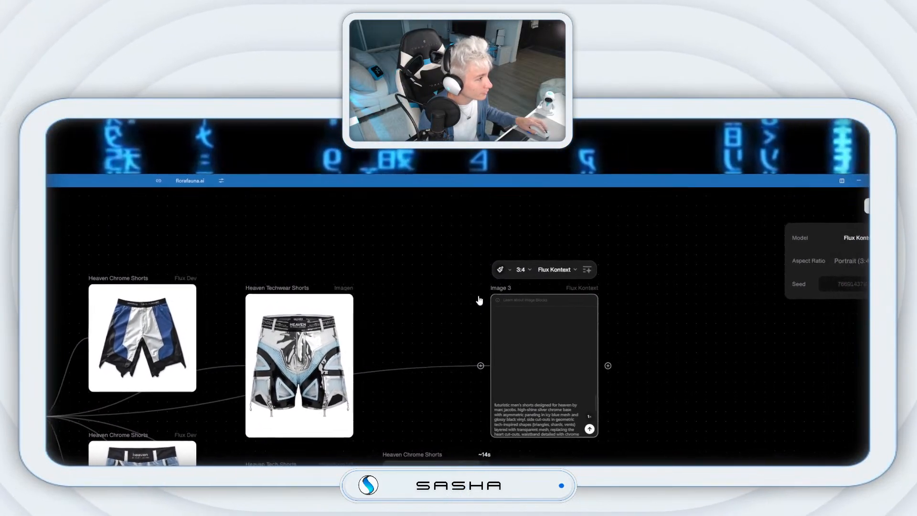
left_click_drag(497, 289, 389, 279)
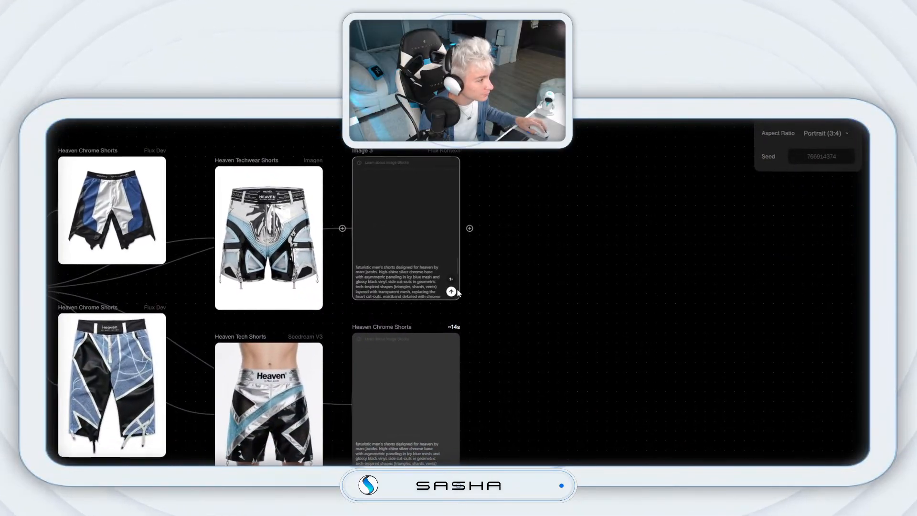
left_click(458, 296)
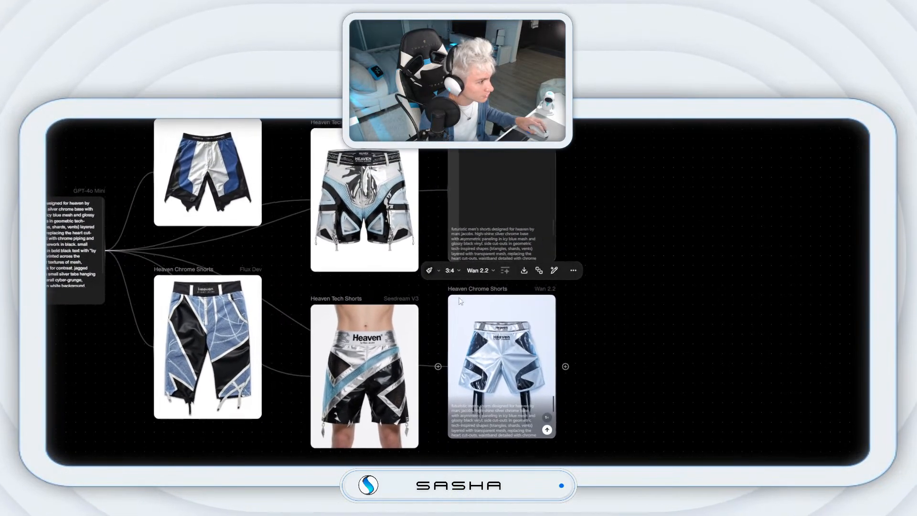
left_click_drag(341, 204, 341, 224)
left_click_drag(347, 297, 338, 306)
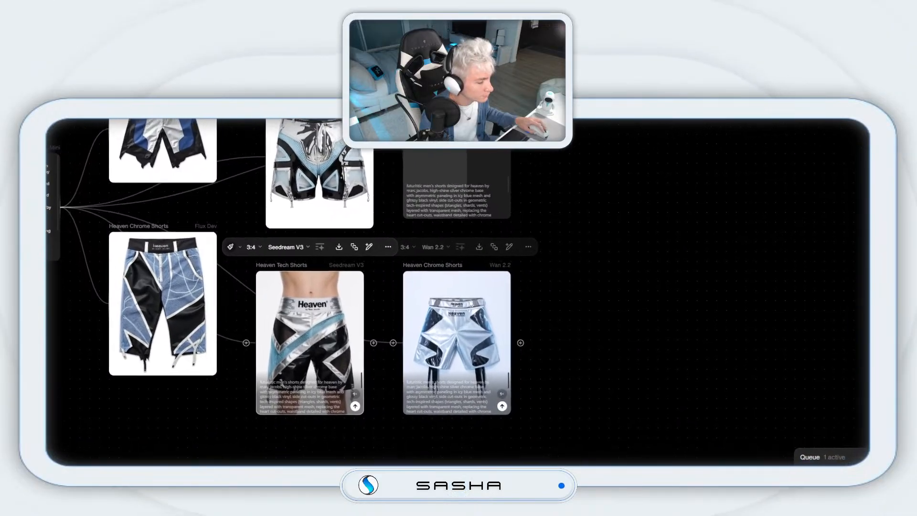
Duplicate the Wan 2.2 shorts block and generate the copy, and regenerate the Flux Kontext image.
left_click(467, 312)
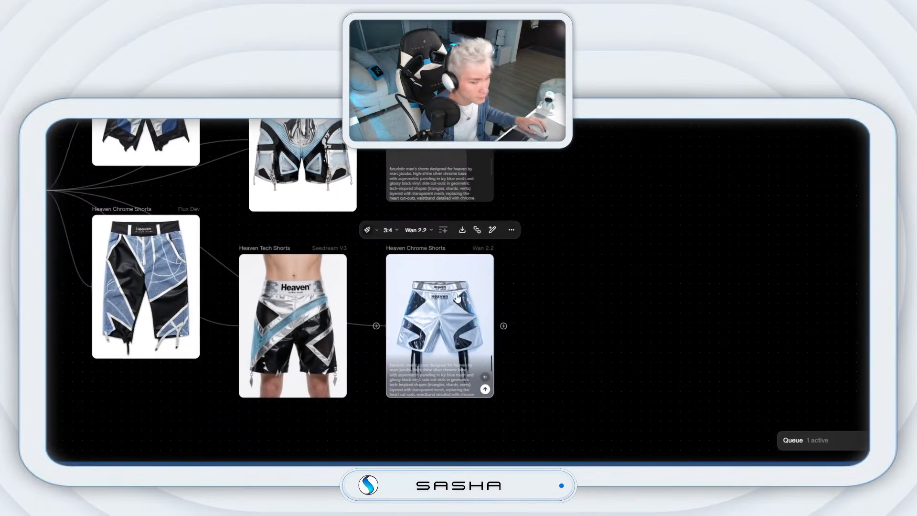
right_click(446, 305)
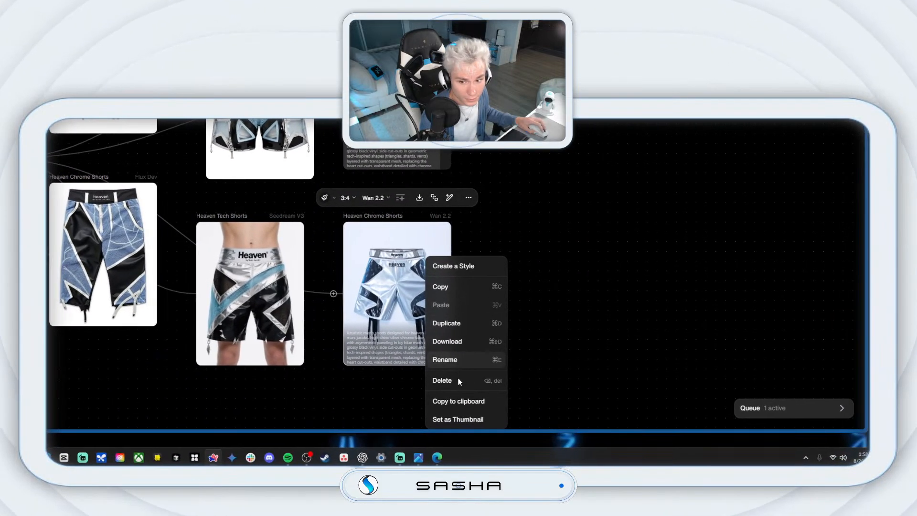
left_click(457, 326)
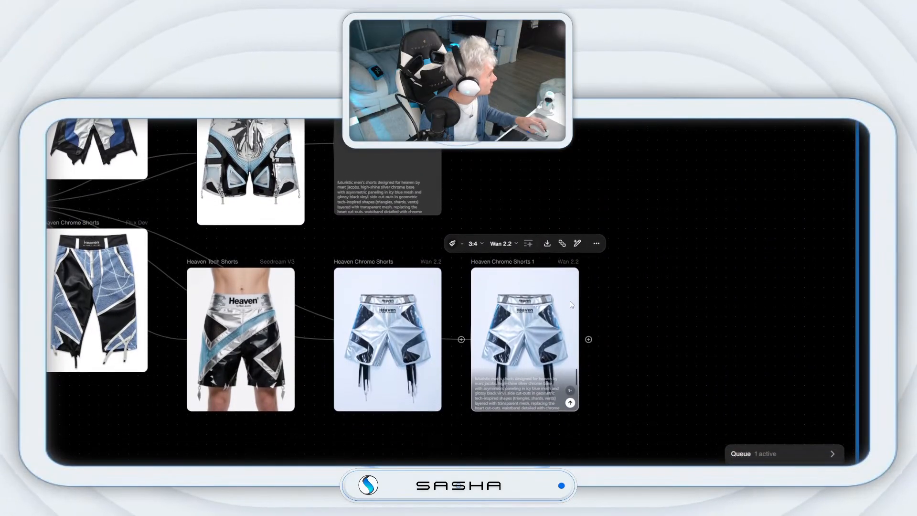
left_click(570, 357)
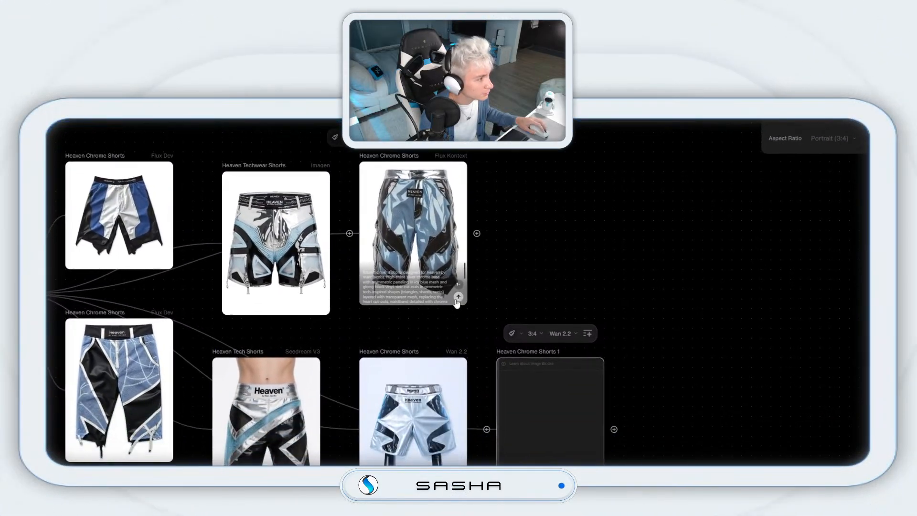
left_click(452, 363)
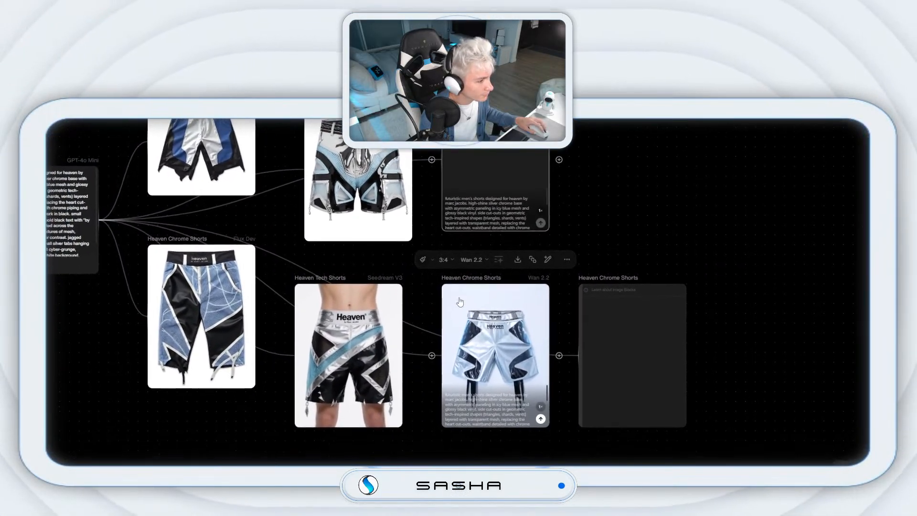
mouse_move(451, 291)
left_mouse_down()
mouse_move(448, 281)
mouse_move(448, 301)
left_mouse_up()
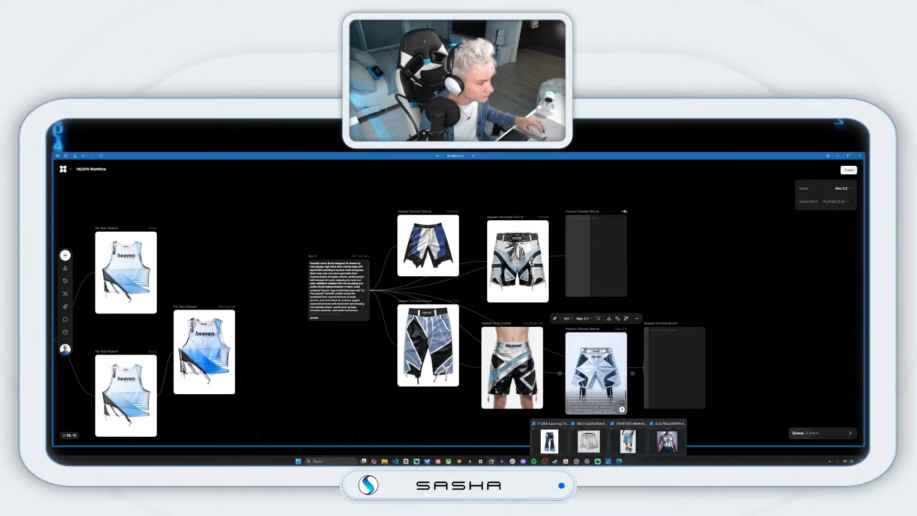
Switch to ChatGPT and ask for another prompt with "lets go for a jean shorts situation".
left_click(577, 461)
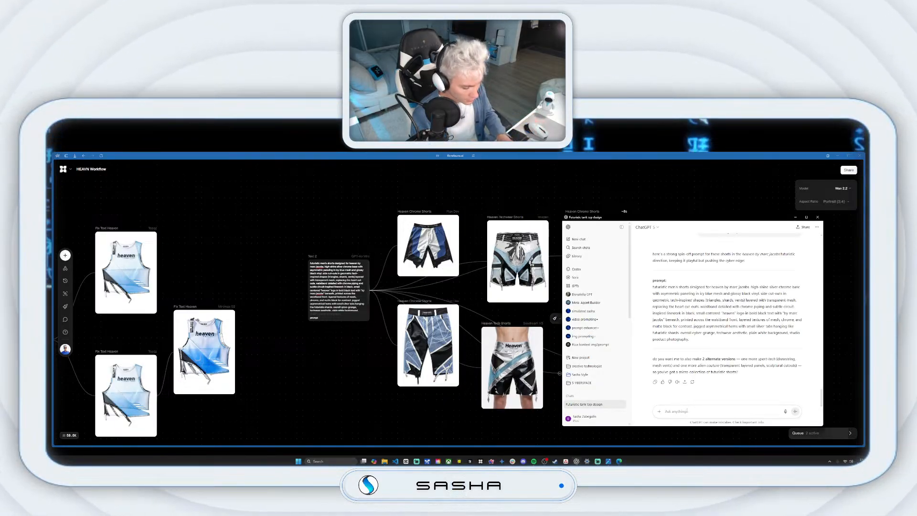
type("let")
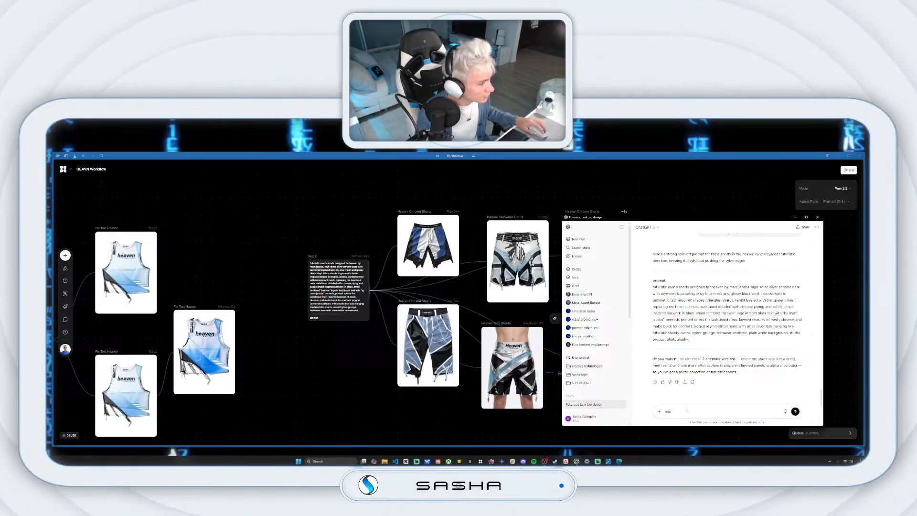
type("s")
type(" go ")
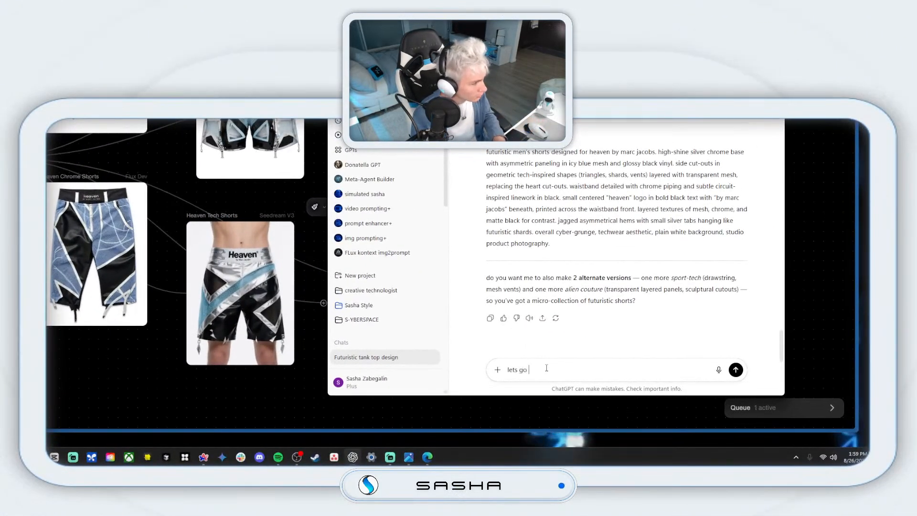
type("for")
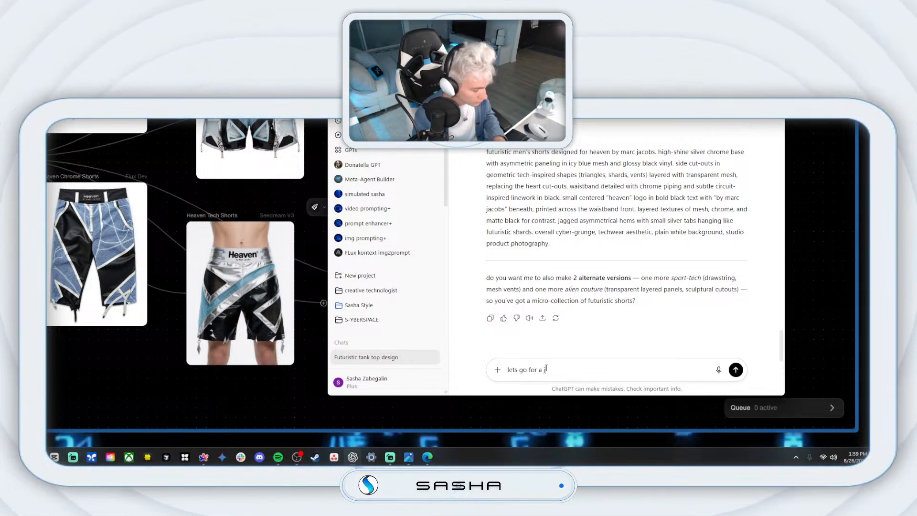
type("a jean sh")
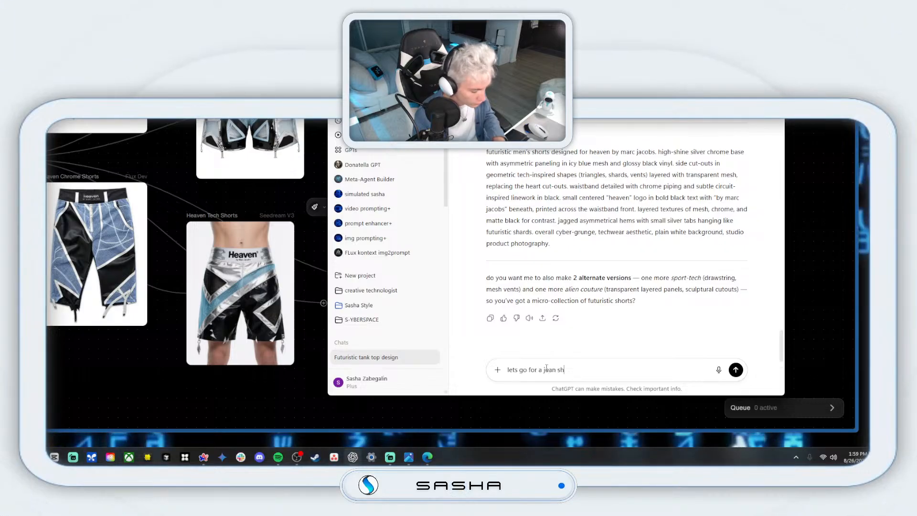
type("ort")
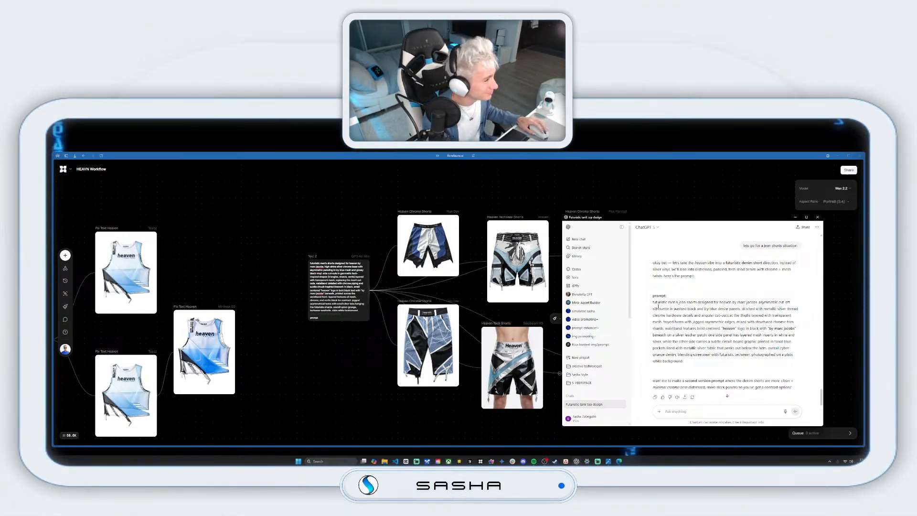
Copy the jean shorts prompt from ChatGPT and paste it into a new text block above the existing shorts prompt in the HEAVN workflow.
left_click_drag(653, 302, 703, 359)
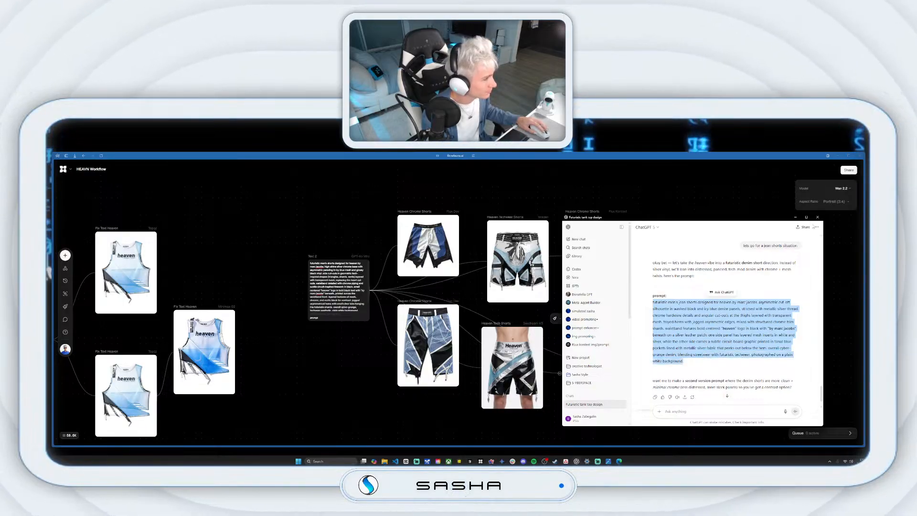
left_click(796, 218)
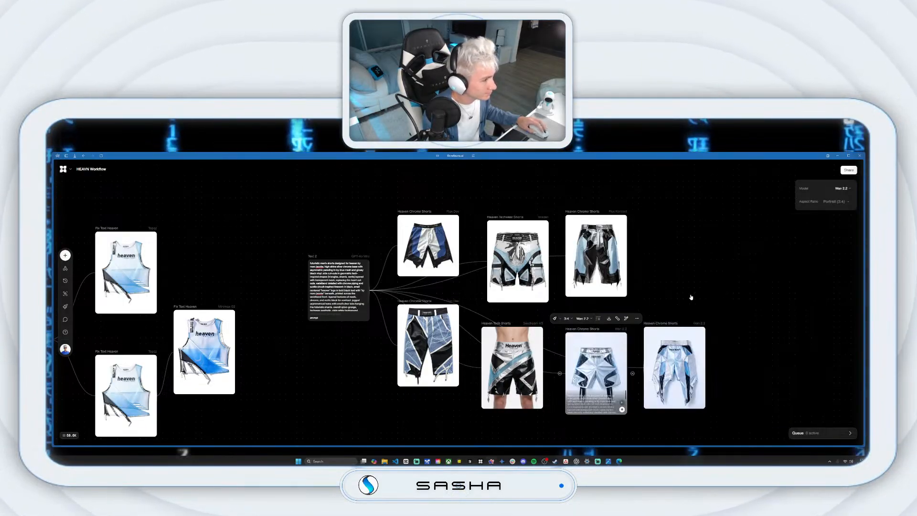
left_click_drag(644, 253, 673, 333)
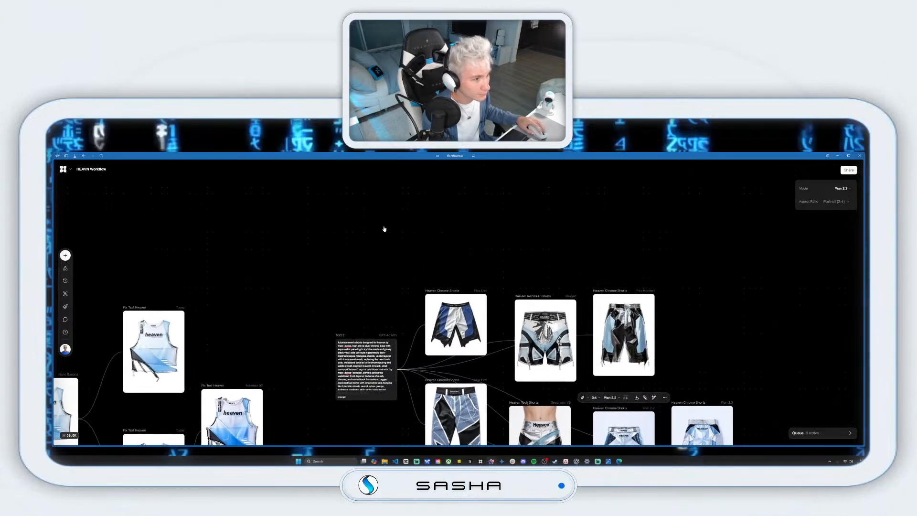
left_click_drag(384, 229, 395, 256)
left_click(404, 247)
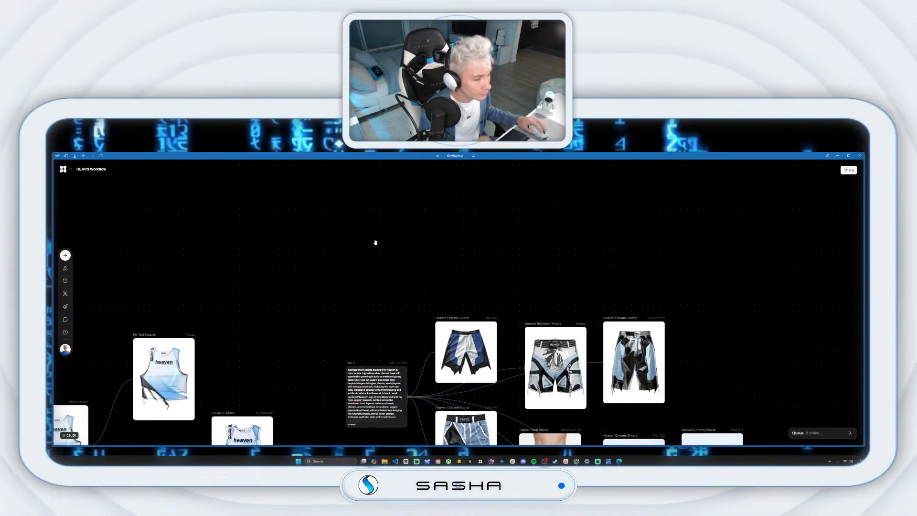
key("t")
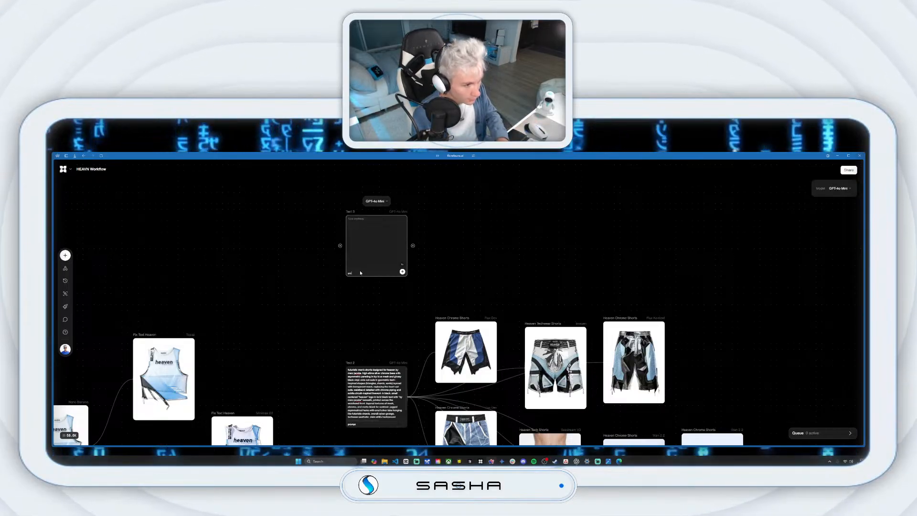
left_click(351, 219)
key("ctrl+v")
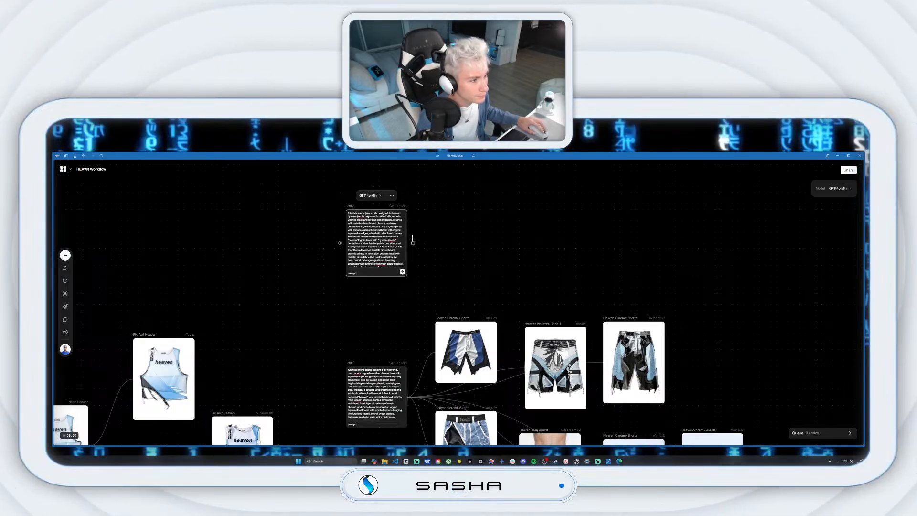
Connect an image block to the jean shorts prompt, apply the HEAVN style with Flux Dev, generate it, and place it above the prompt's level.
left_click_drag(413, 243, 472, 200)
left_click(518, 193)
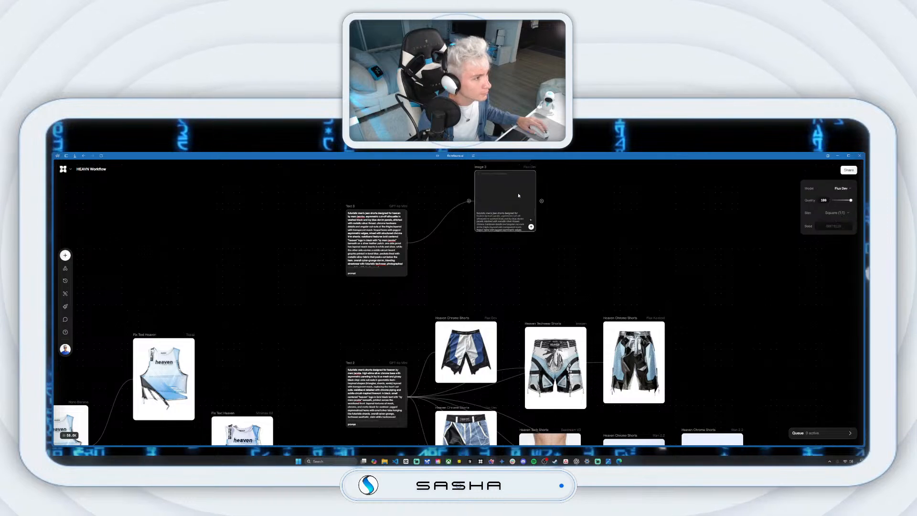
left_click(476, 199)
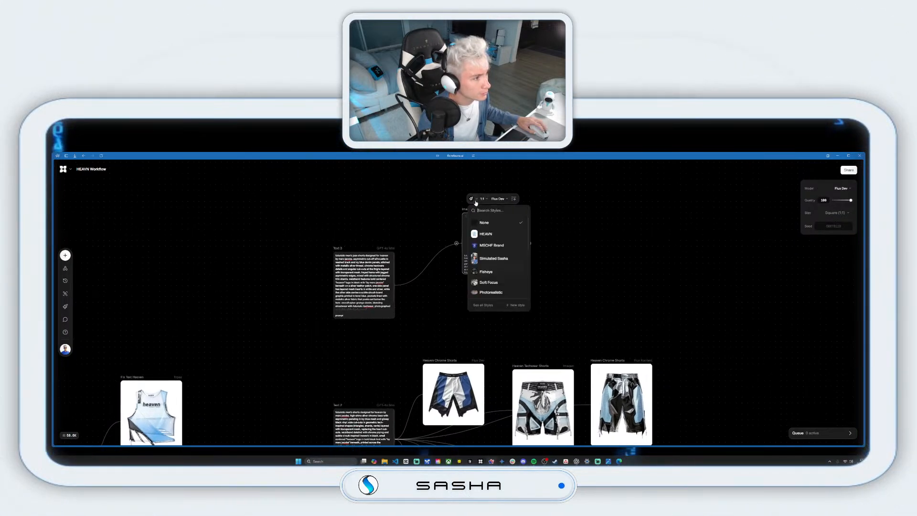
left_click(482, 235)
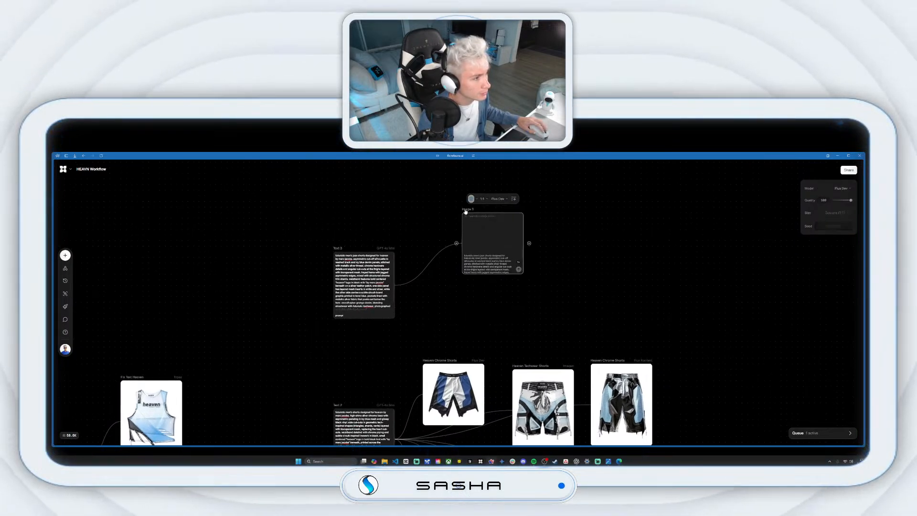
left_click_drag(433, 203, 387, 182)
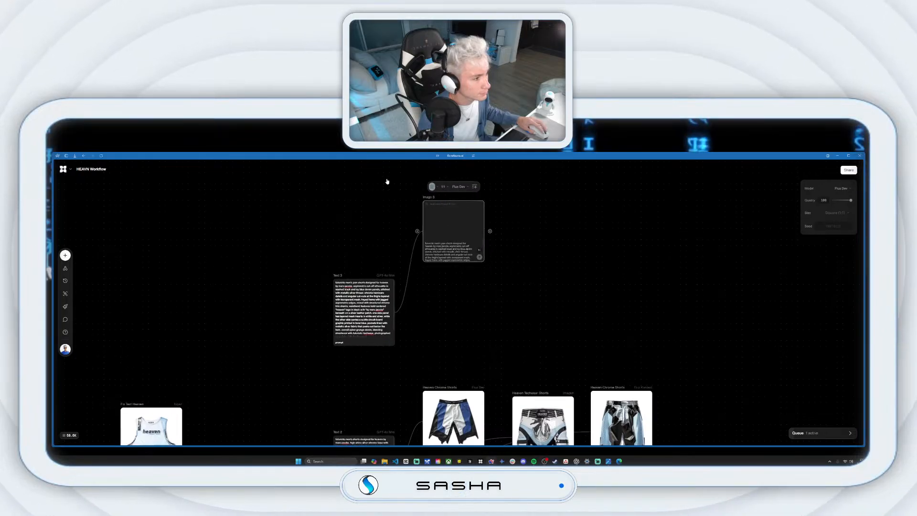
Connect a second image block to the jean shorts prompt, set it to 3:4 with the HEAVN style, generate it, and place it below the first.
left_click_drag(401, 312, 476, 330)
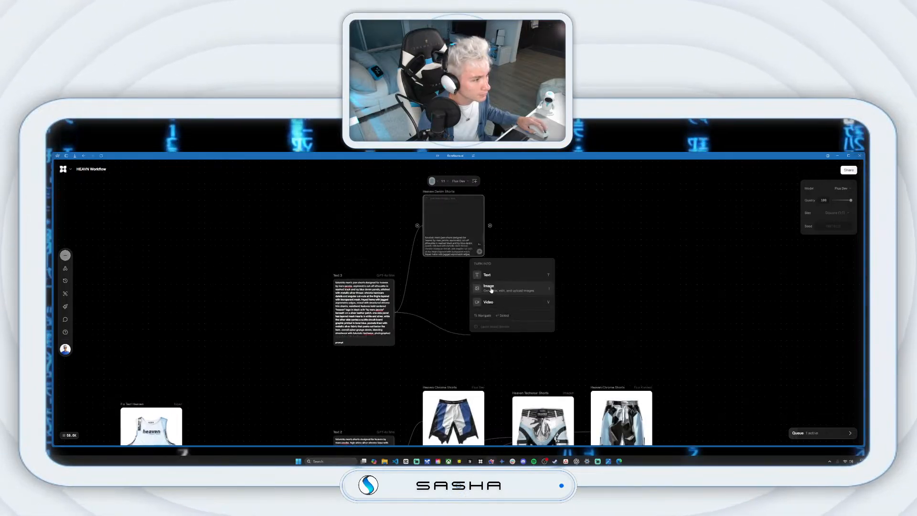
left_click(490, 289)
left_click(488, 293)
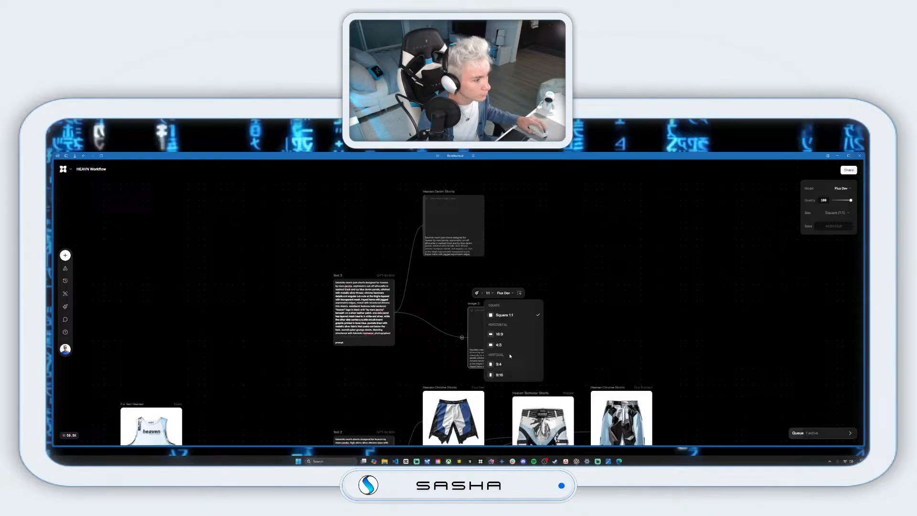
left_click(506, 364)
left_click(480, 294)
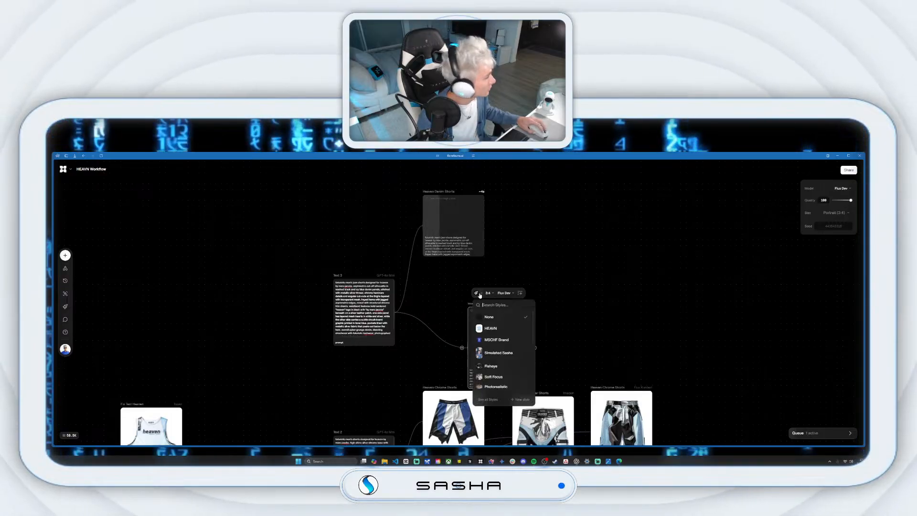
left_click(487, 328)
left_click_drag(476, 306, 431, 281)
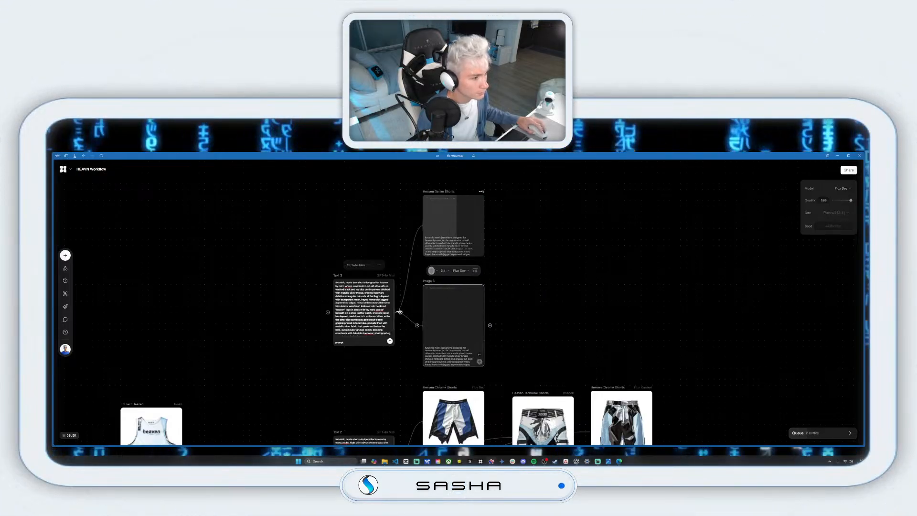
Connect a third image block to the jean shorts prompt, set it to Imagen 4 at 3:4, generate it, and place it beside the first image.
left_click_drag(399, 312, 568, 280)
left_click(601, 236)
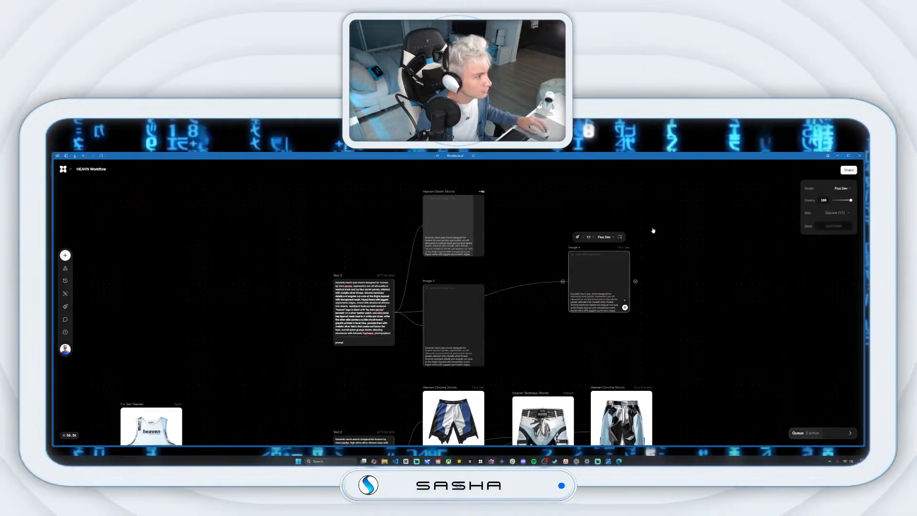
left_click(605, 237)
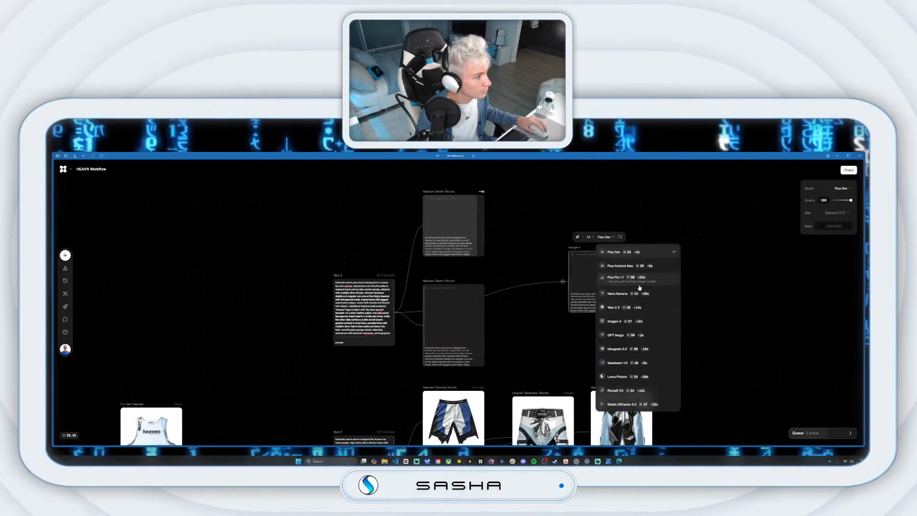
left_click(637, 318)
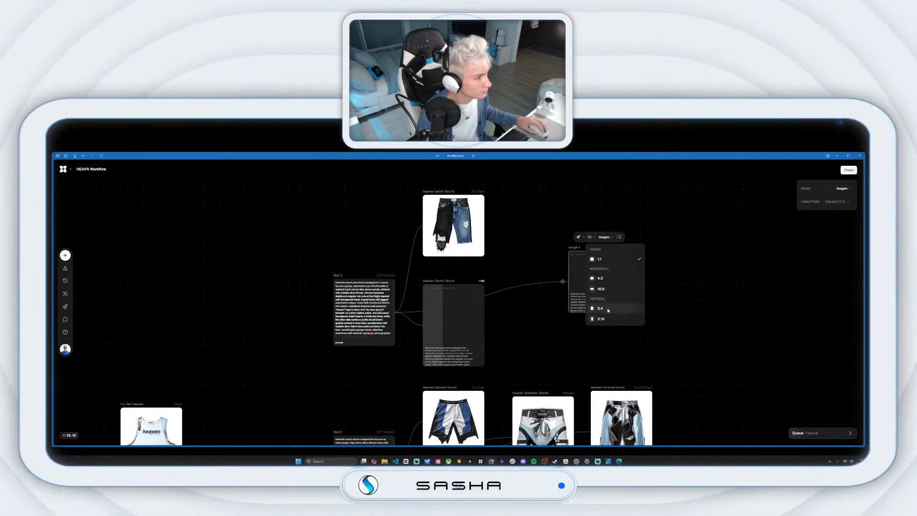
left_click(608, 311)
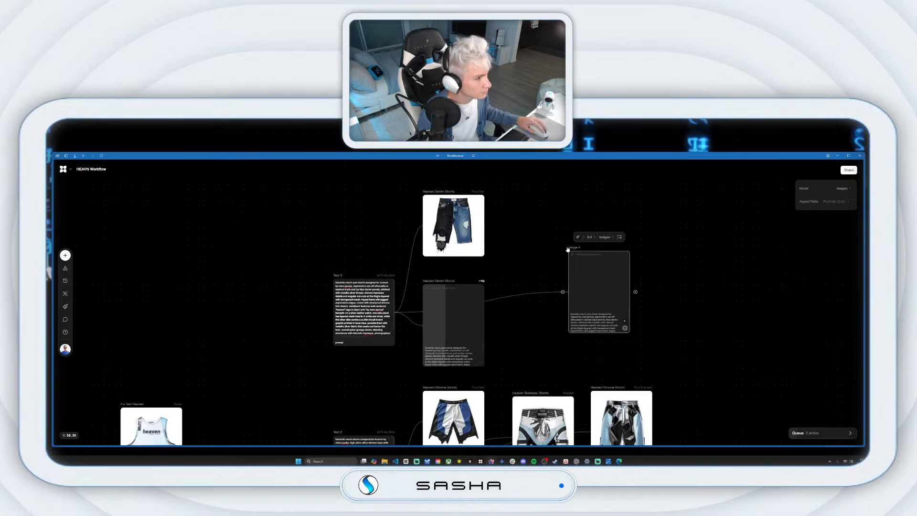
left_click_drag(568, 248, 514, 197)
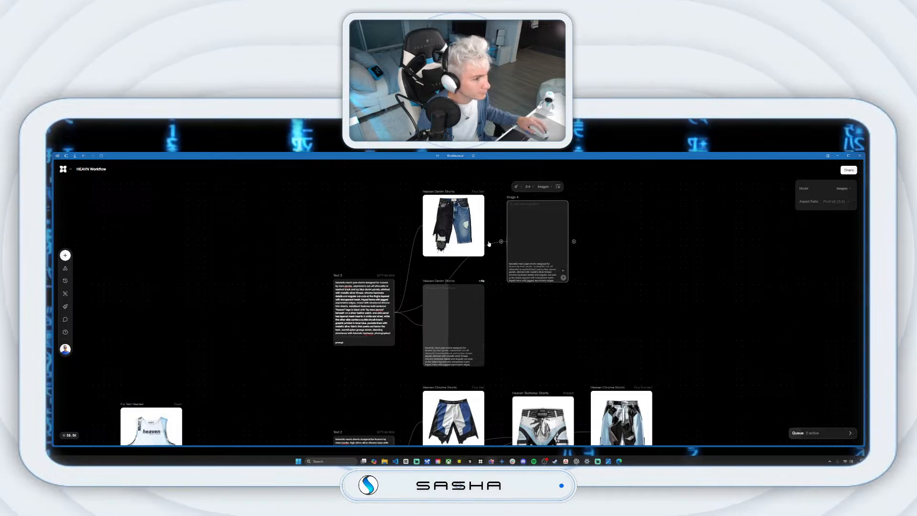
Connect a Seedream V3 image block at 3:4 to the jean shorts prompt, generate it, and align it directly below the Imagen block.
left_click_drag(400, 312, 554, 335)
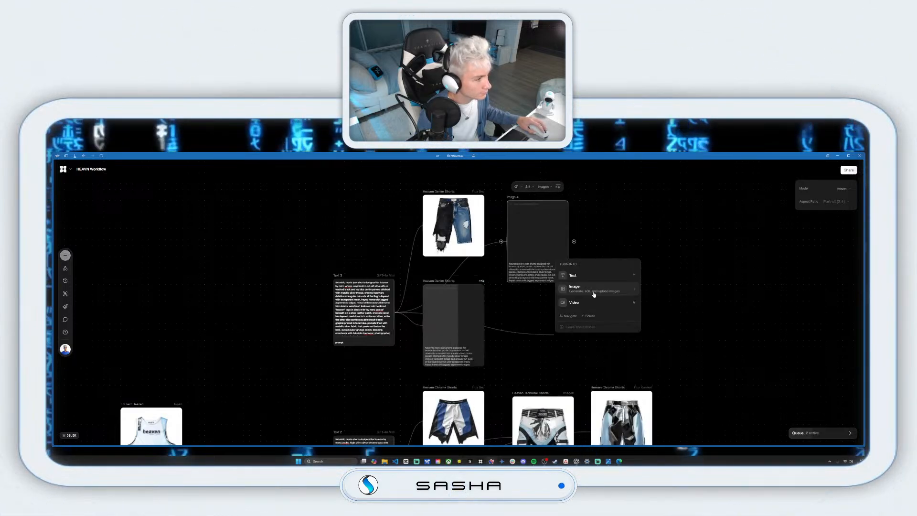
left_click(593, 290)
left_click(588, 293)
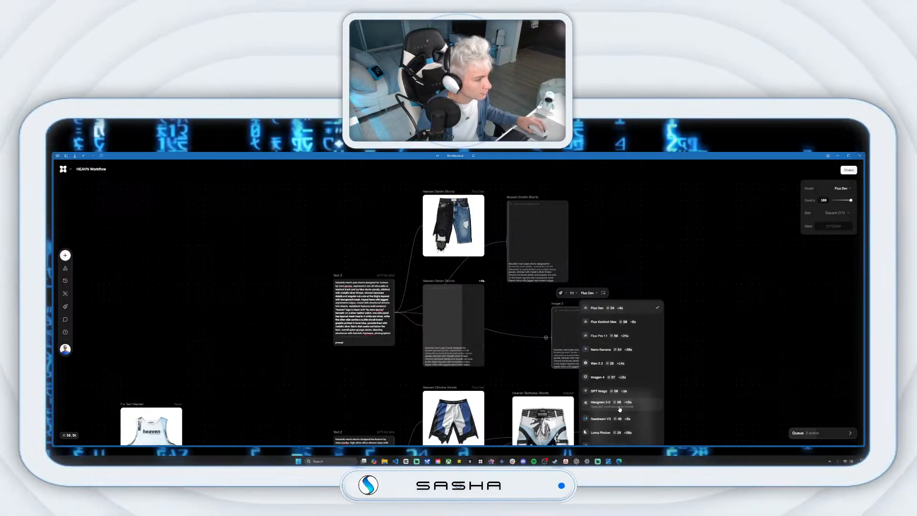
left_click(602, 418)
left_click(568, 293)
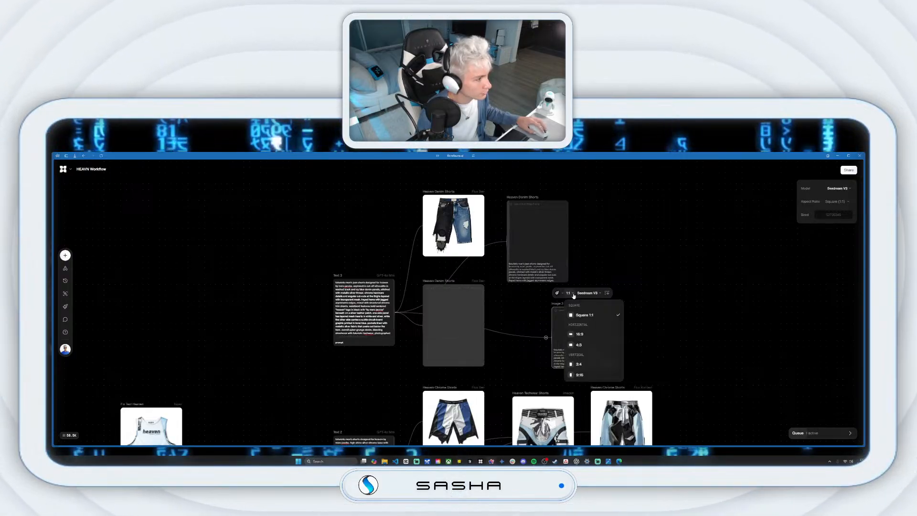
left_click(578, 364)
left_click_drag(527, 239, 527, 211)
left_click_drag(557, 306, 519, 277)
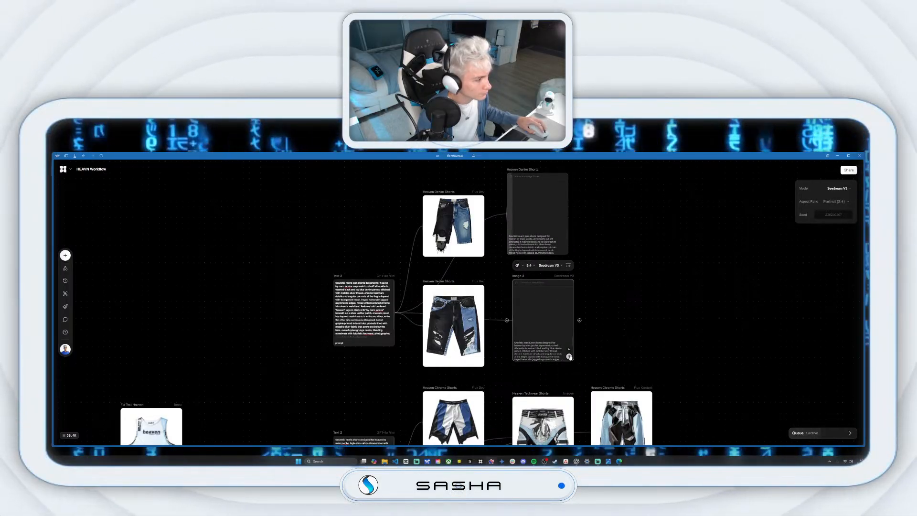
key("ctrl+Return")
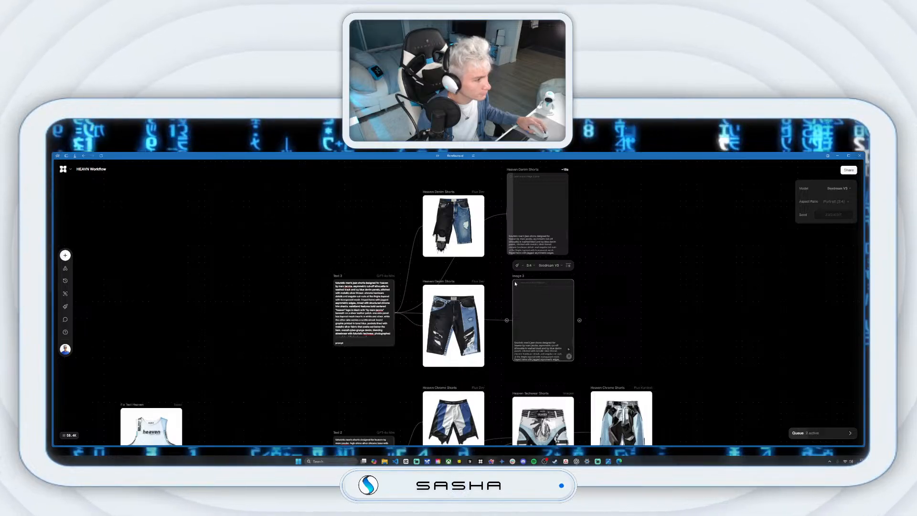
left_click_drag(515, 283, 512, 290)
left_click_drag(510, 177, 510, 188)
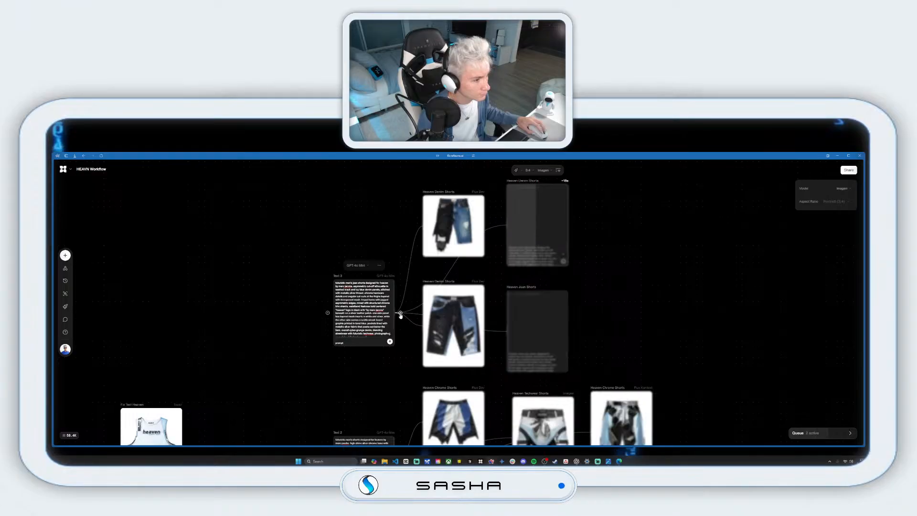
Connect another image block to the jean shorts prompt, set it to Wan 2.2 at 3:4, generate it, and move it closer to the Seedream shorts.
left_click_drag(617, 286, 618, 285)
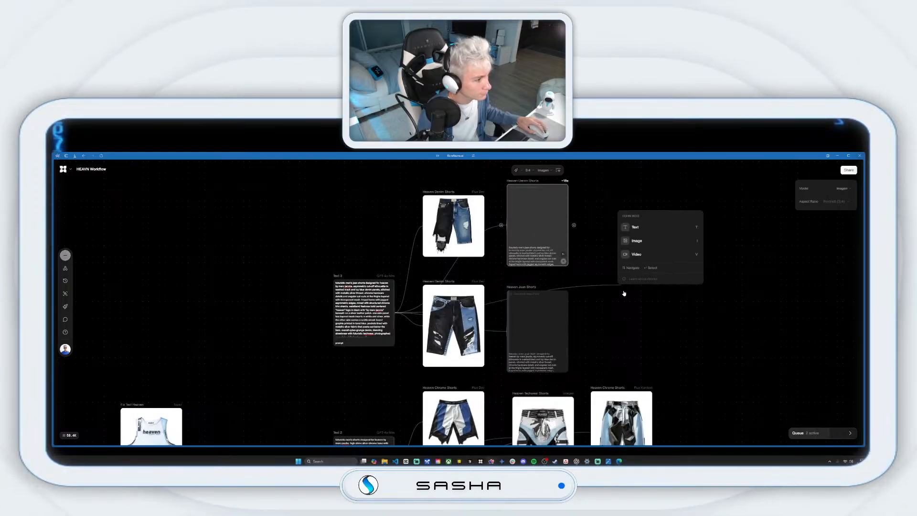
left_click(647, 246)
left_click(656, 243)
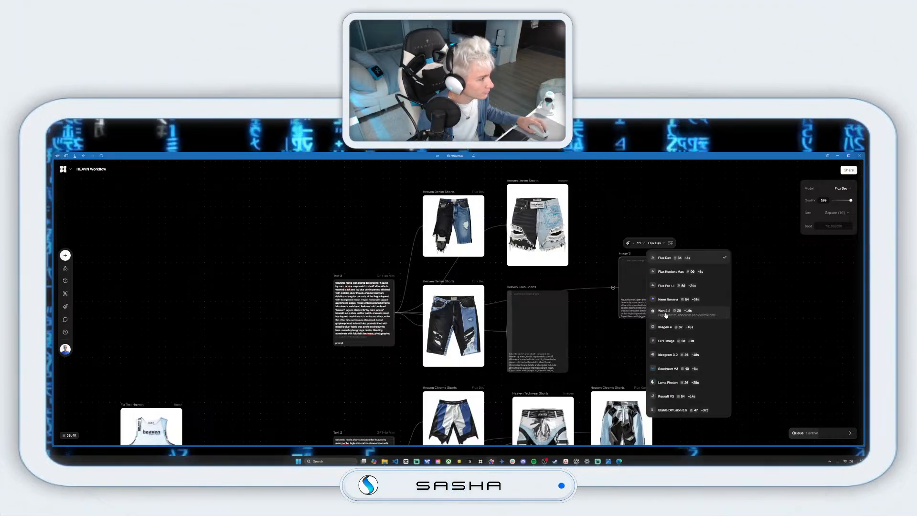
left_click(666, 312)
left_click(639, 243)
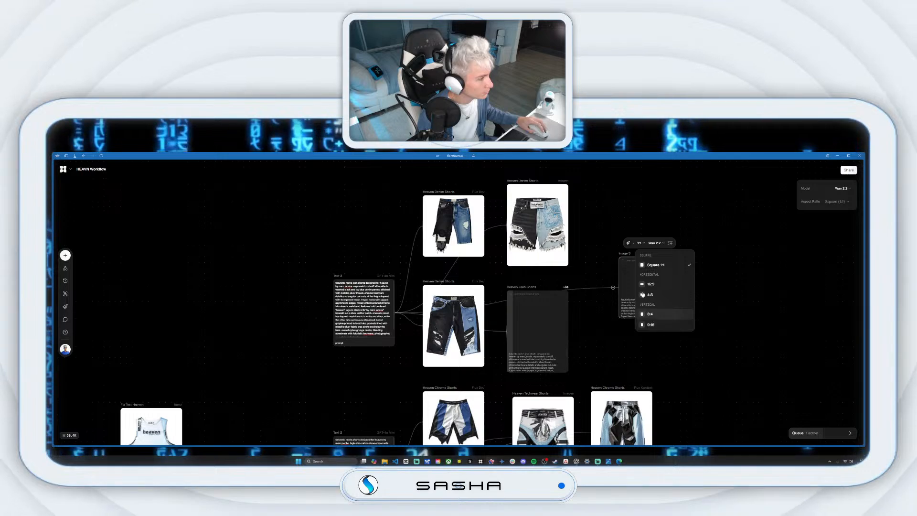
left_click(650, 314)
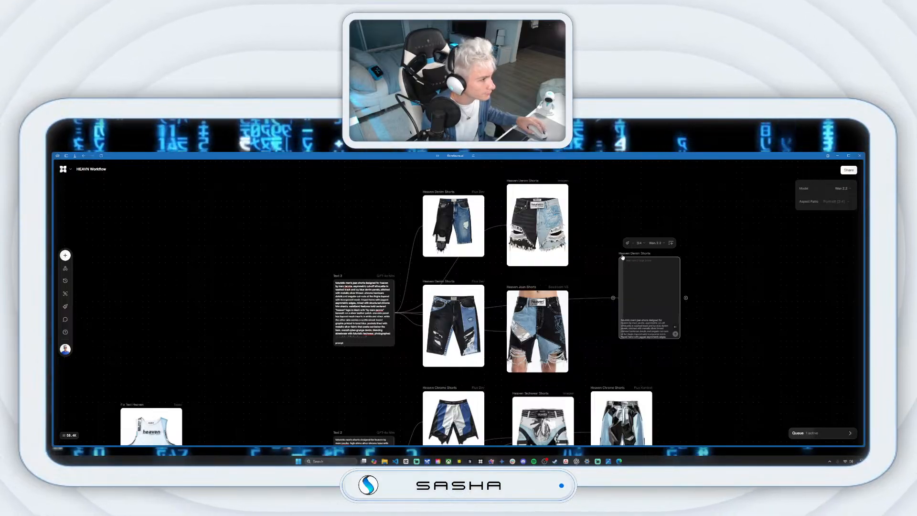
left_click_drag(622, 257, 600, 263)
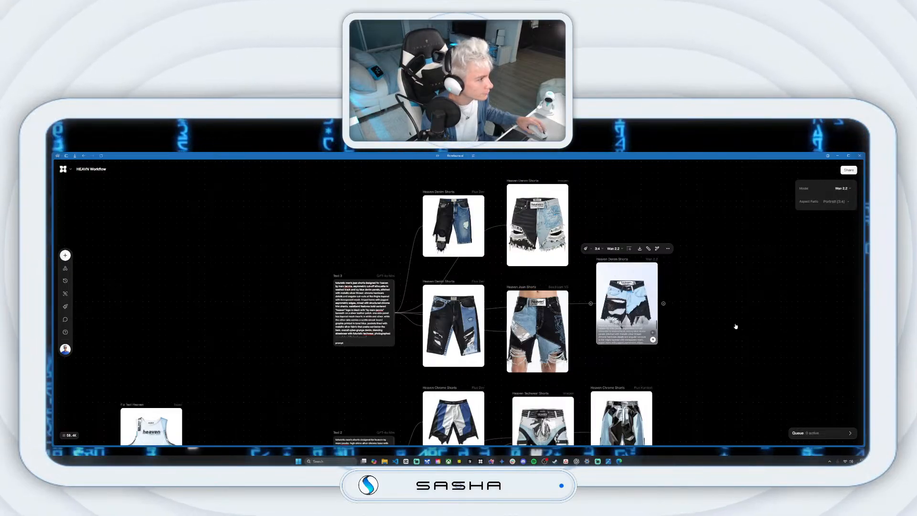
Duplicate the Wan 2.2 jean shorts block, generate the copy, and line both up in a row beside the Seedream shorts.
left_click(745, 348)
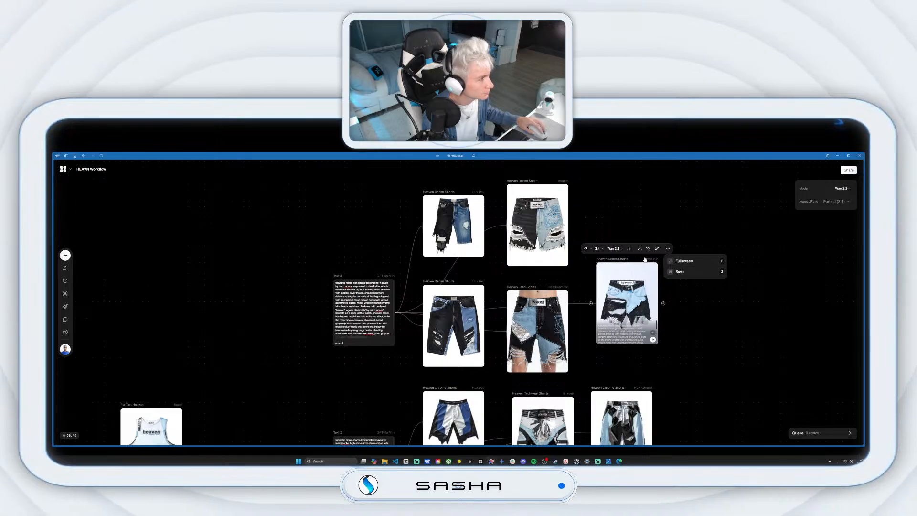
right_click(643, 289)
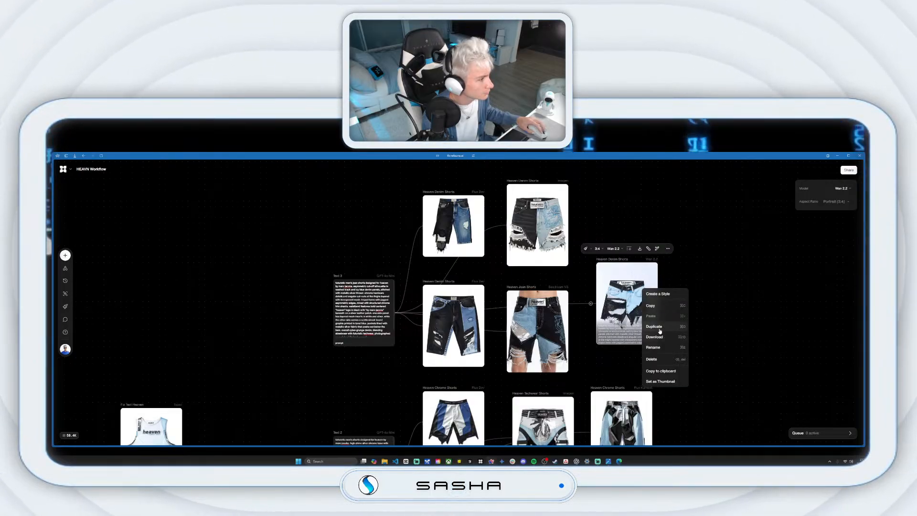
left_click(659, 330)
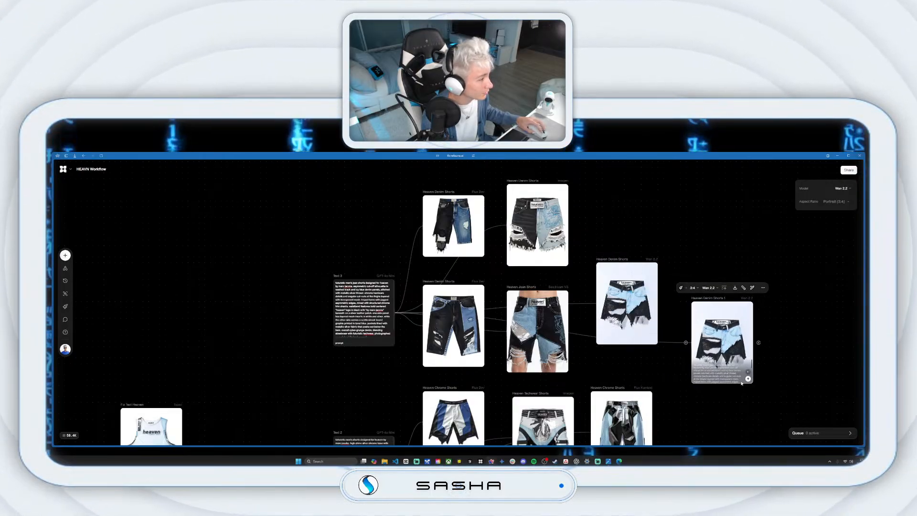
left_click(748, 379)
left_click(604, 261)
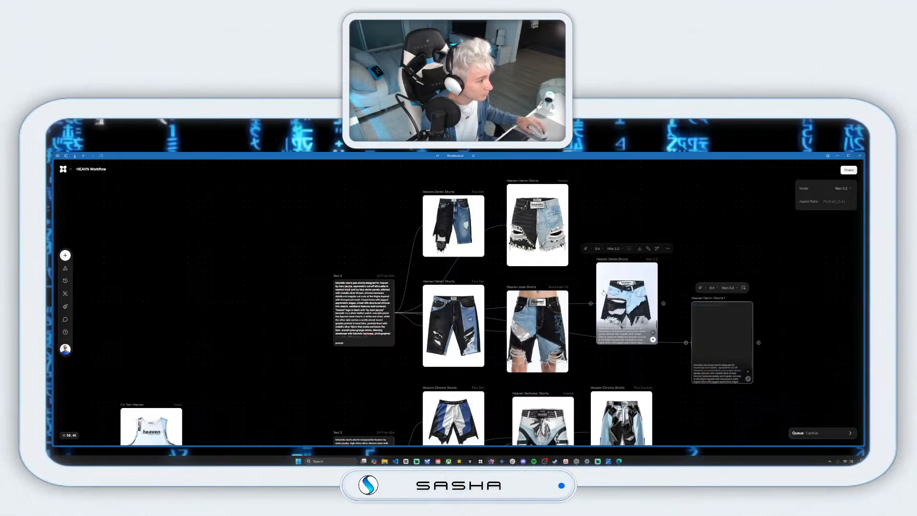
left_click_drag(603, 292, 597, 326)
left_click_drag(696, 301, 667, 283)
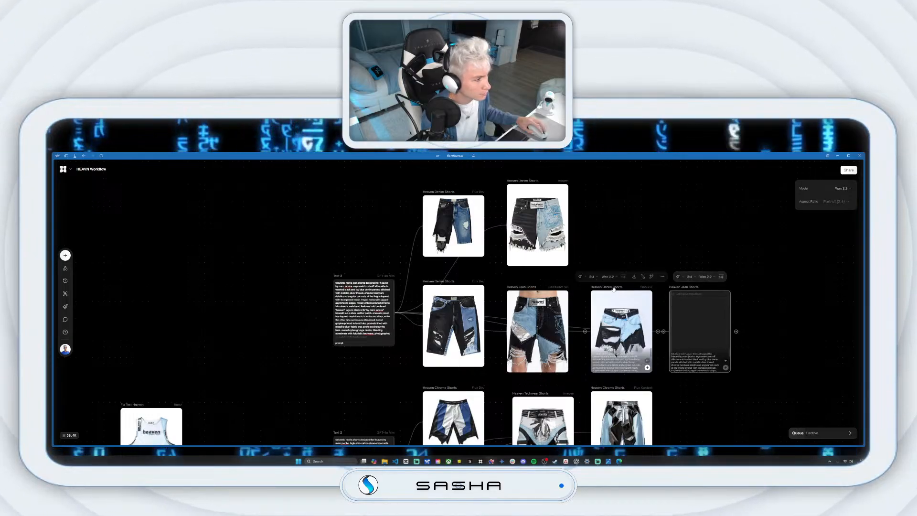
right_click(540, 323)
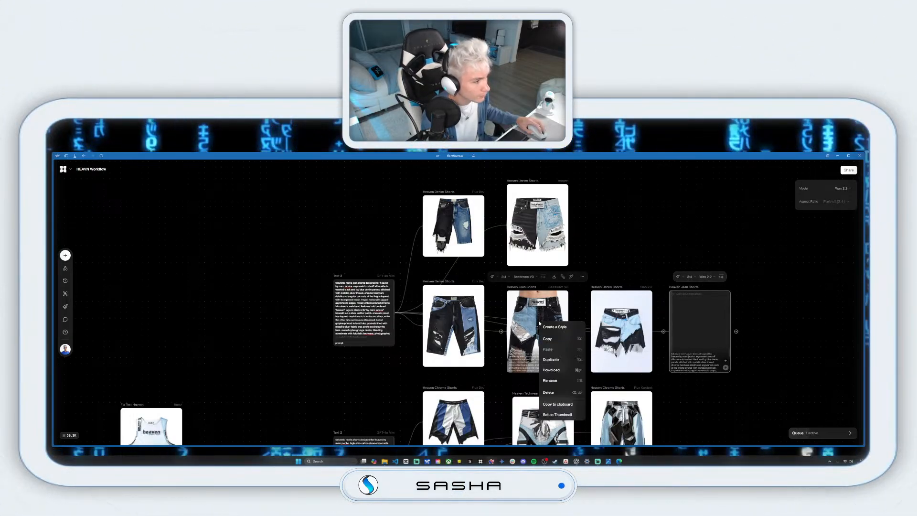
left_click(629, 239)
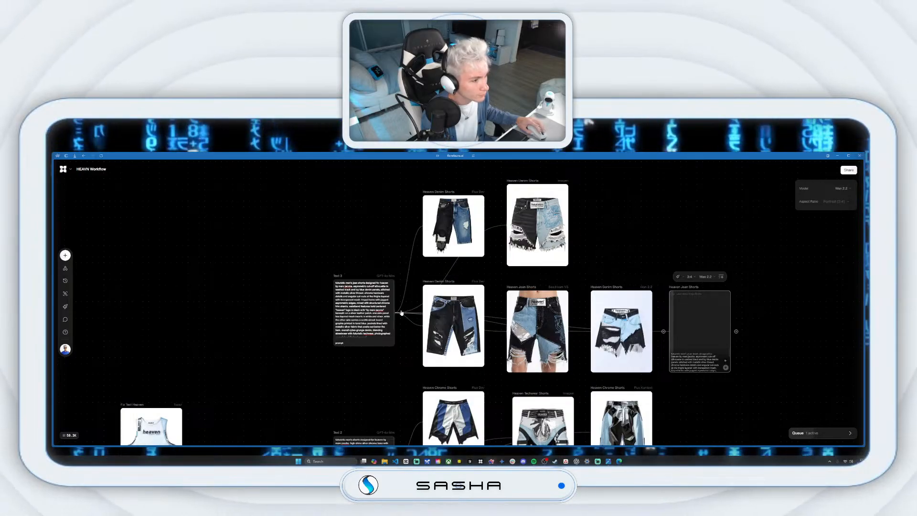
Connect another image block to the jean shorts prompt, set it to Flux Kontext at 3:4, place it beside the Imagen shorts, and generate it.
mouse_move(399, 313)
left_click_drag(399, 313, 643, 233)
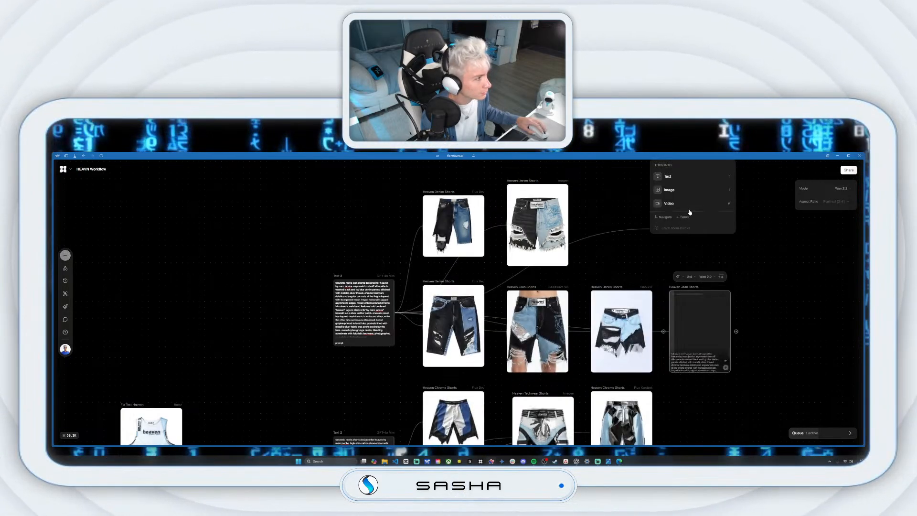
left_click(686, 191)
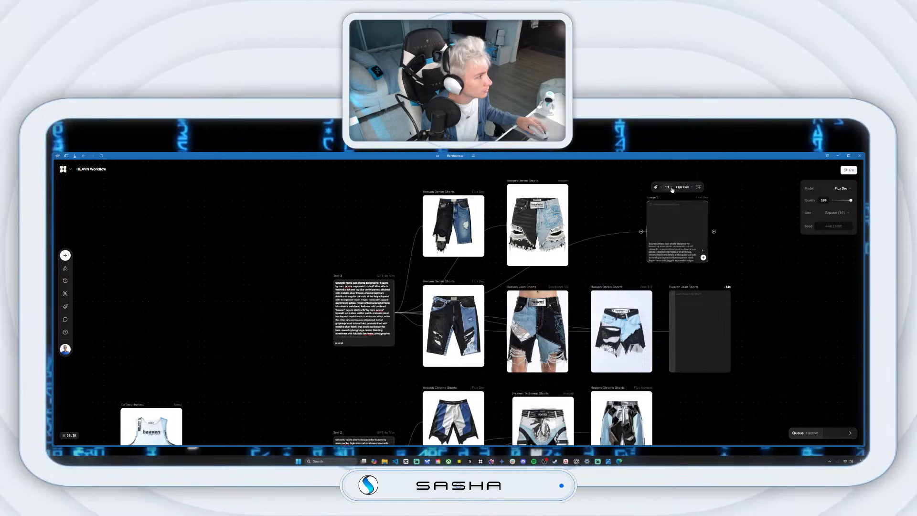
left_click(667, 190)
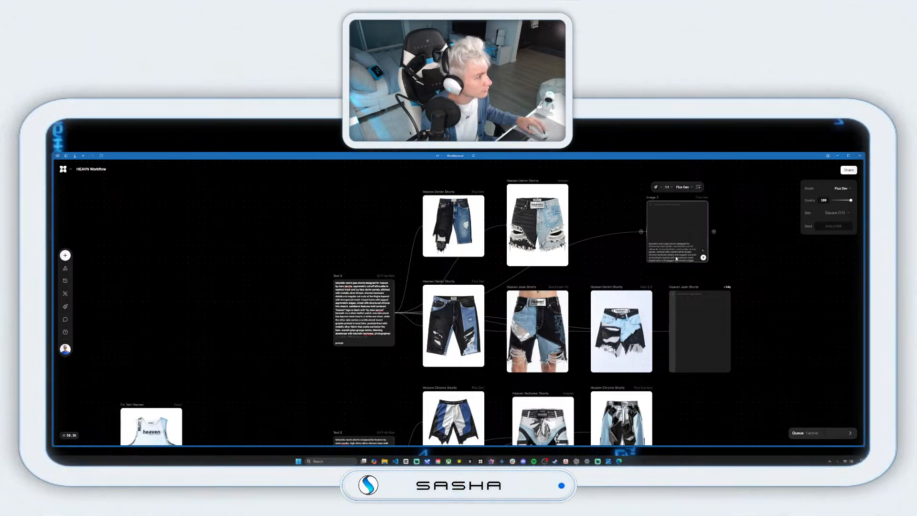
left_click(672, 187)
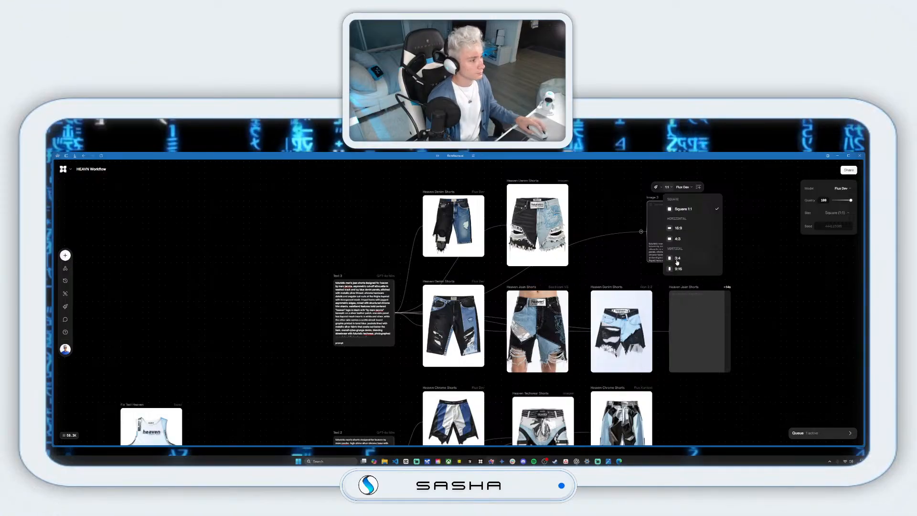
left_click(696, 261)
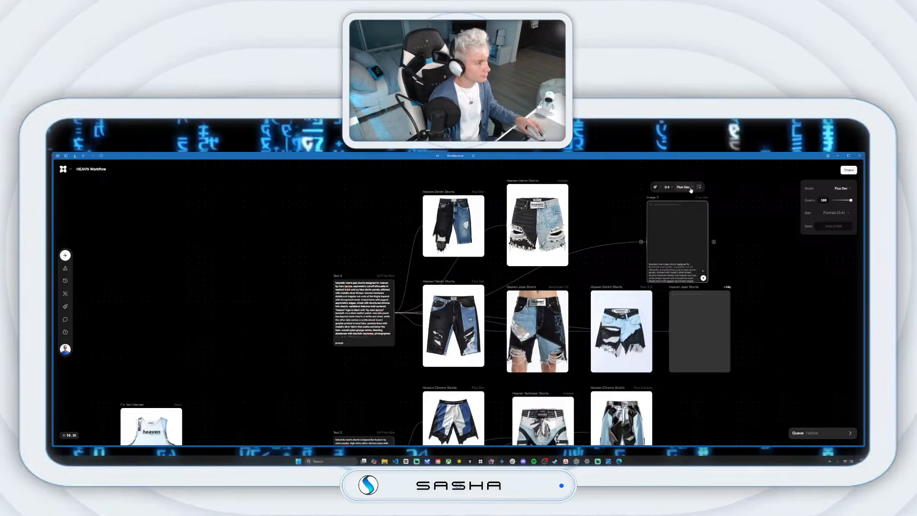
left_click(691, 187)
left_click(685, 212)
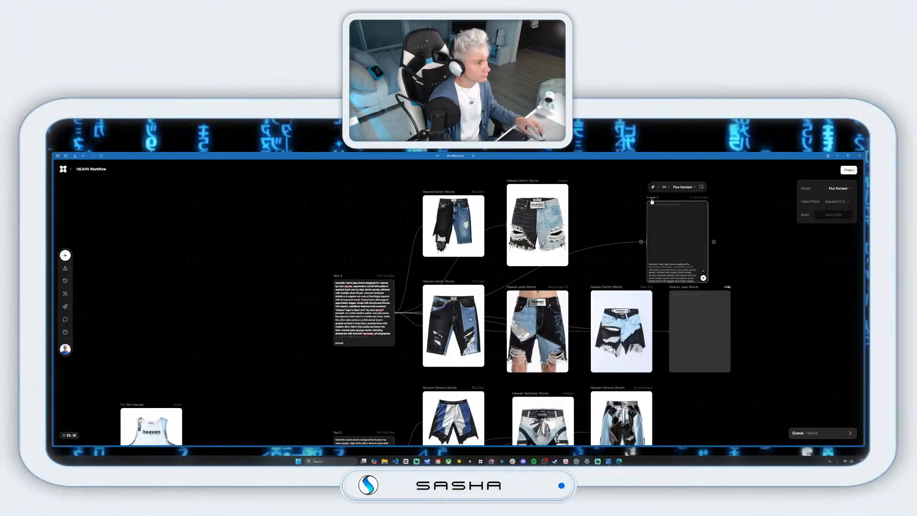
left_click_drag(652, 201, 601, 179)
left_click(614, 164)
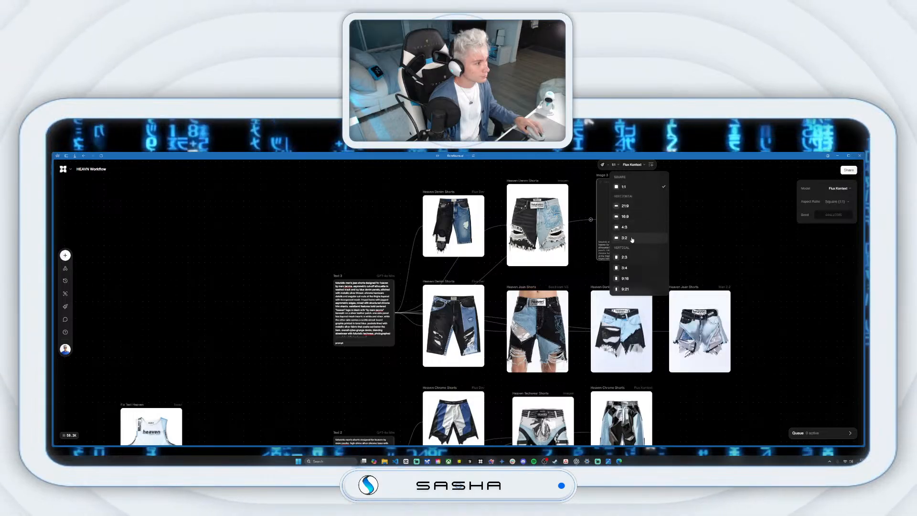
left_click(624, 268)
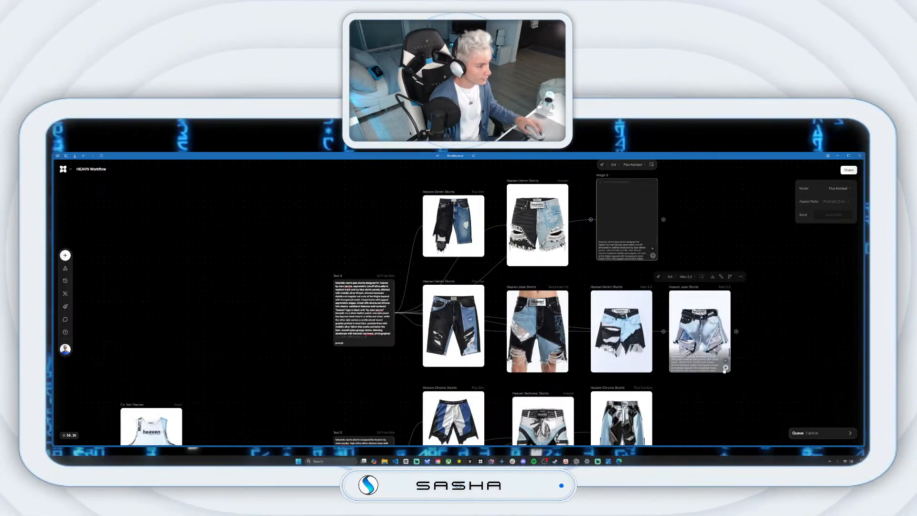
Regenerate the second Wan 2.2 shorts and move the block lower, then duplicate the Seedream V3 block above it and generate the copy.
left_click(725, 369)
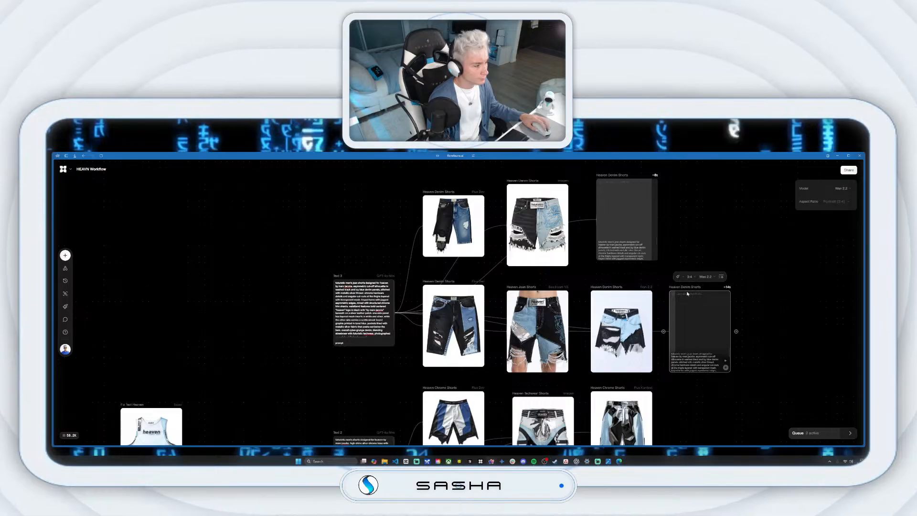
left_click_drag(678, 292, 689, 321)
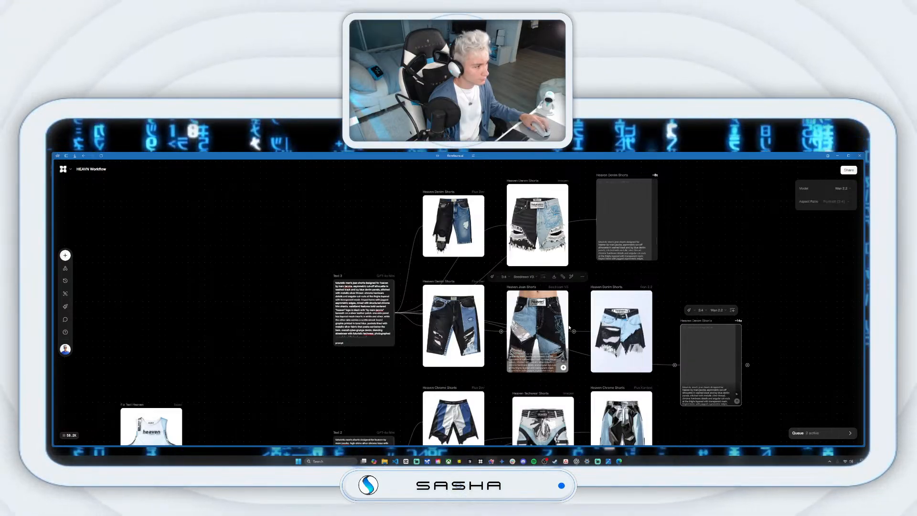
left_click(551, 318)
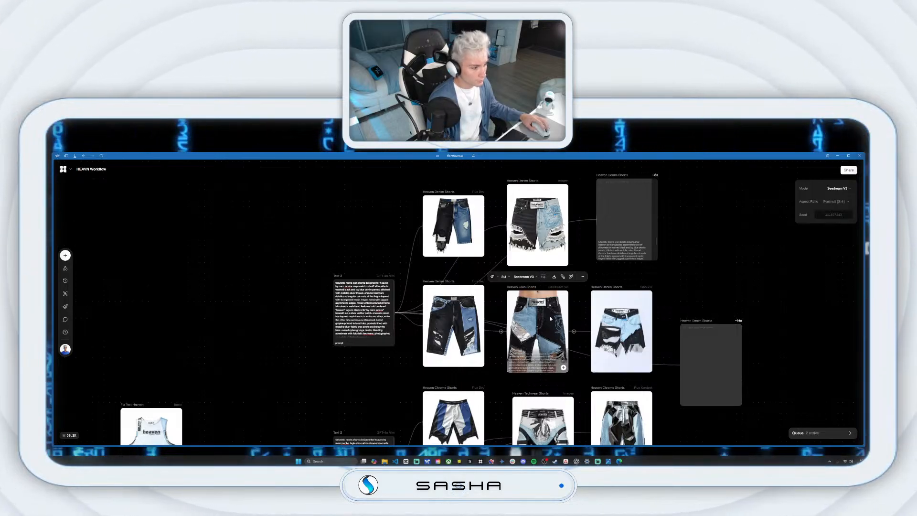
right_click(544, 315)
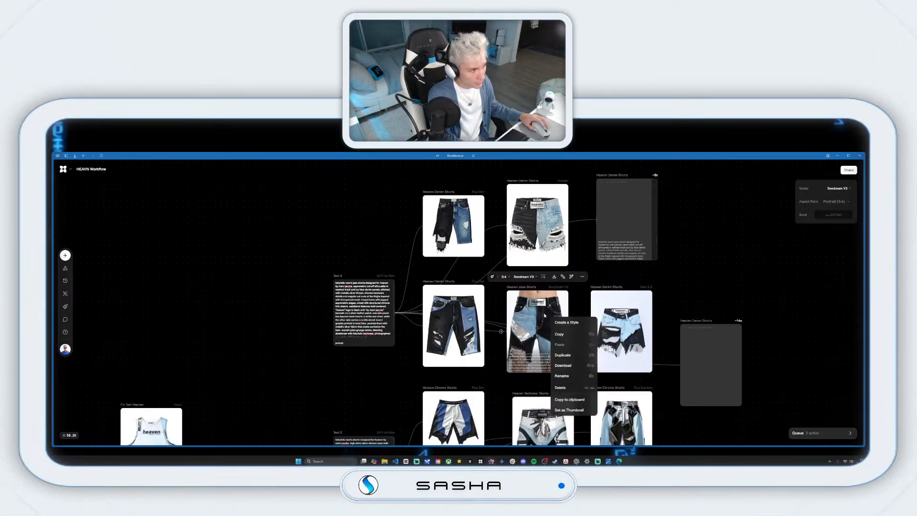
left_click(566, 355)
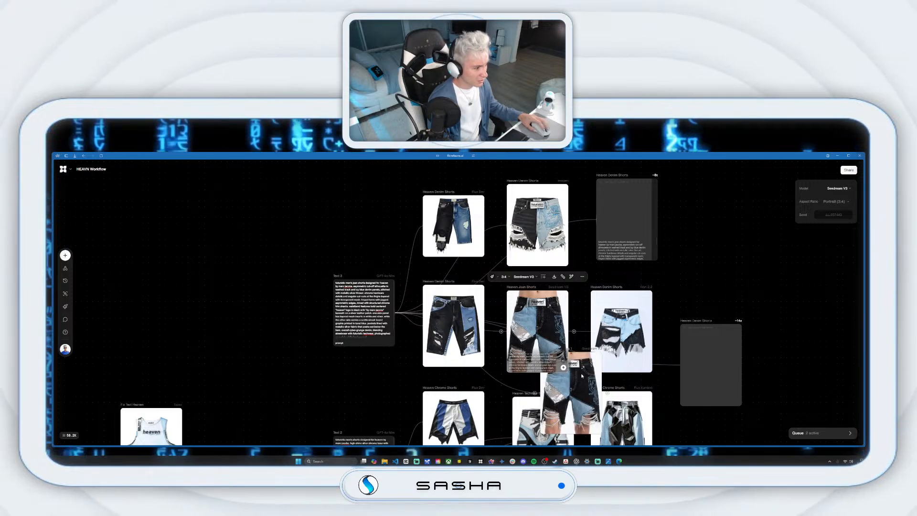
left_click_drag(597, 365, 737, 238)
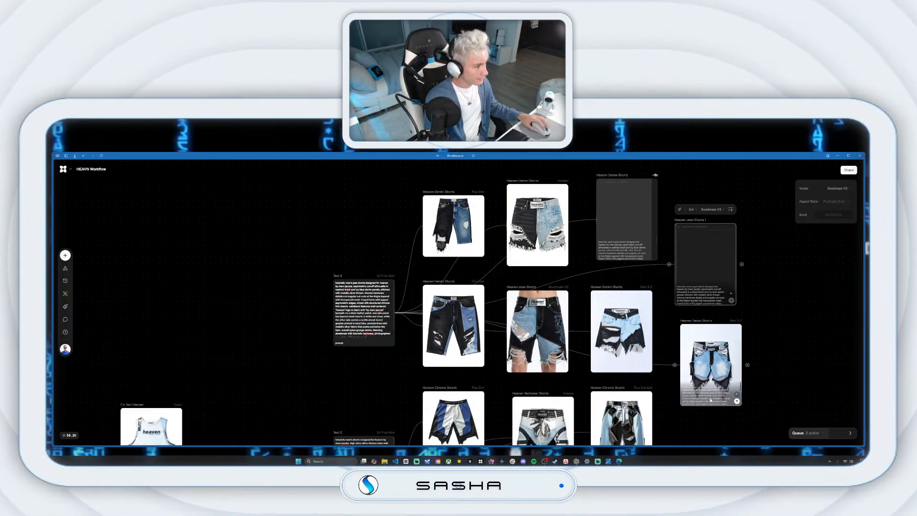
left_click(711, 400)
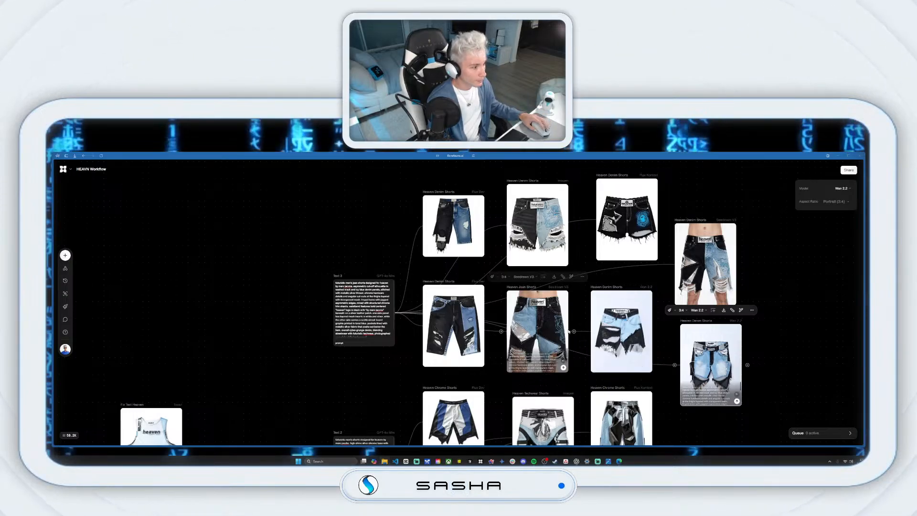
Branch a new image block off the original Seedream V3 shorts, set its model to Nano Banana, and place it beside the other shorts.
left_click_drag(573, 331, 818, 324)
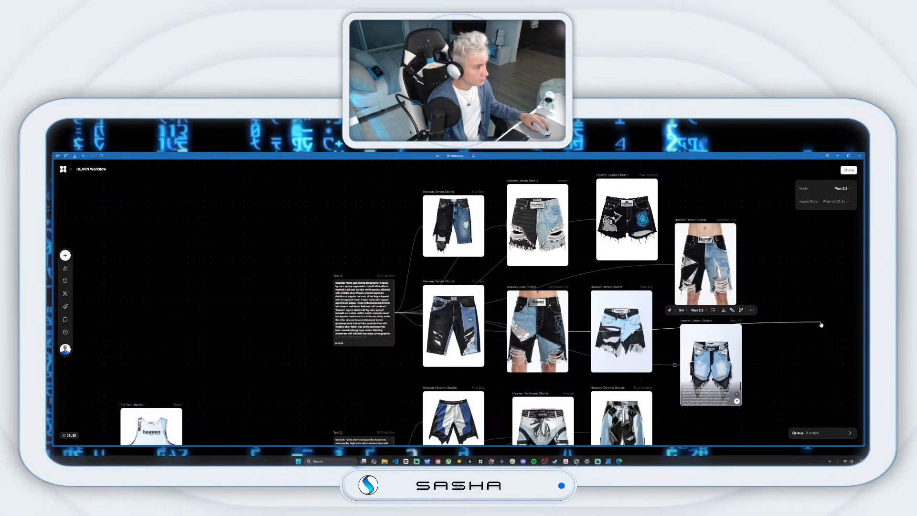
left_click(772, 278)
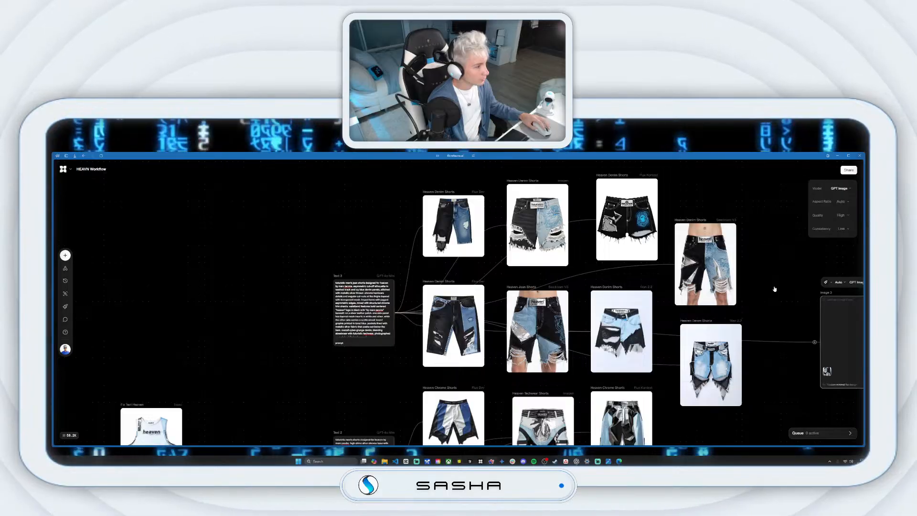
left_click(772, 274)
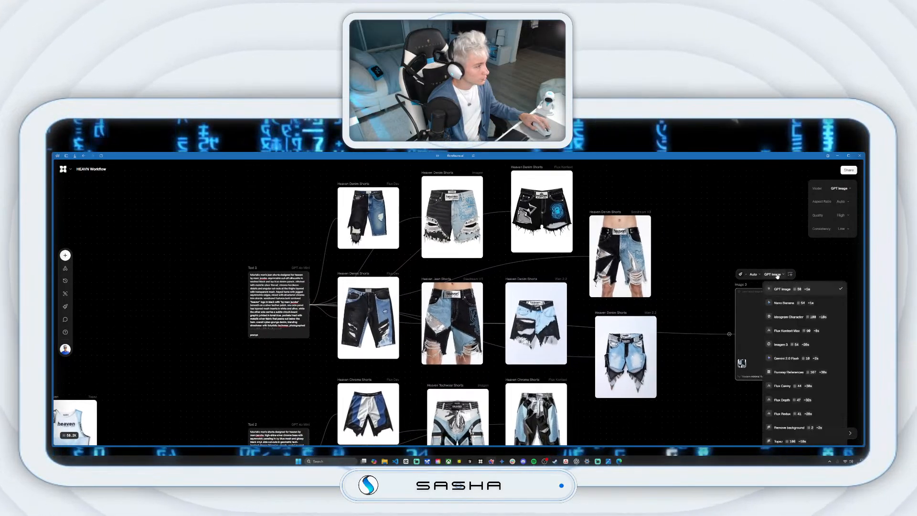
left_click(769, 301)
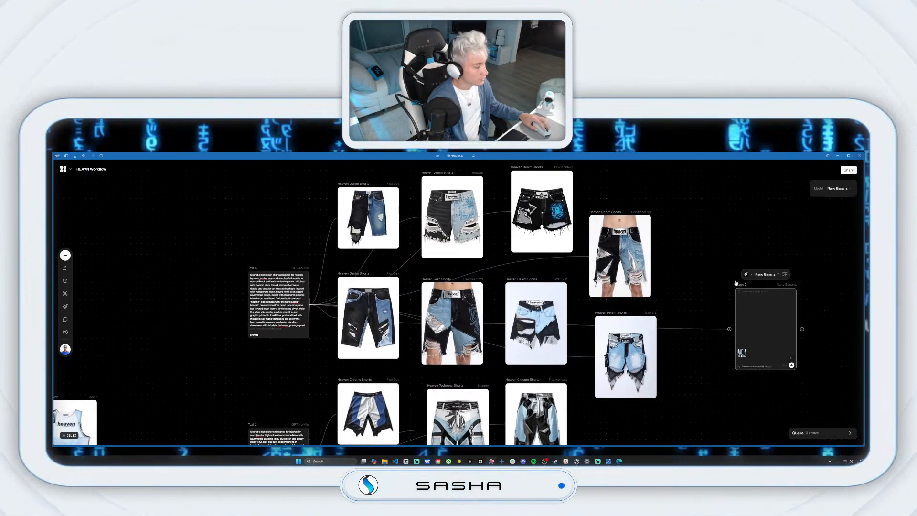
left_click_drag(754, 282, 726, 255)
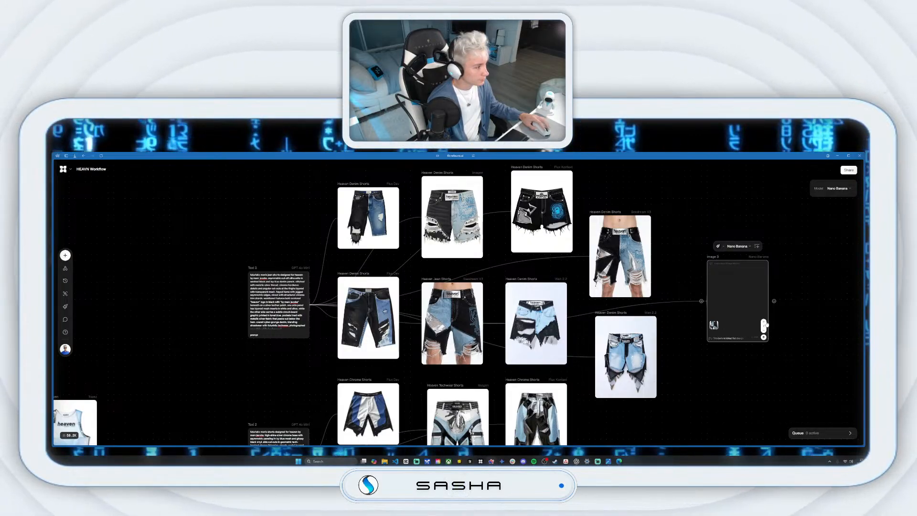
Enter the Nano Banana block's prompt "turn the shorts into a studio photography product shot of the shorts with no model".
left_click(722, 338)
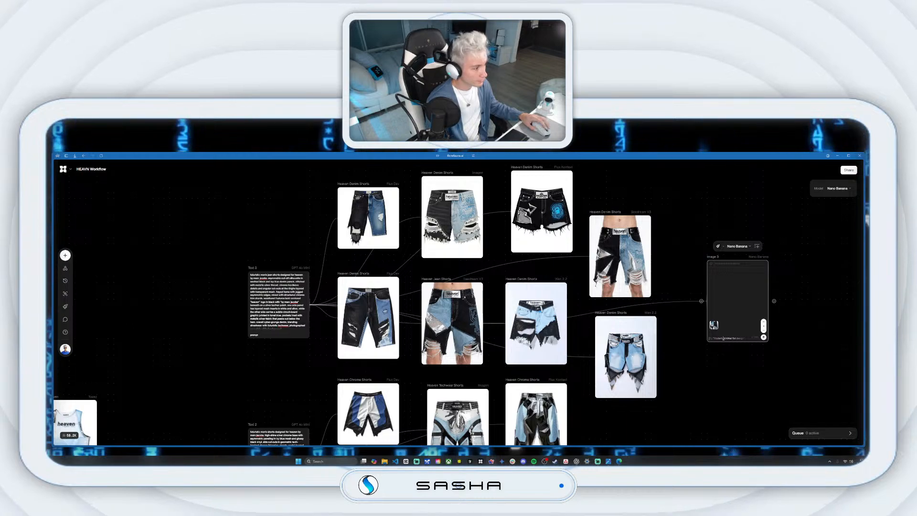
type("turn")
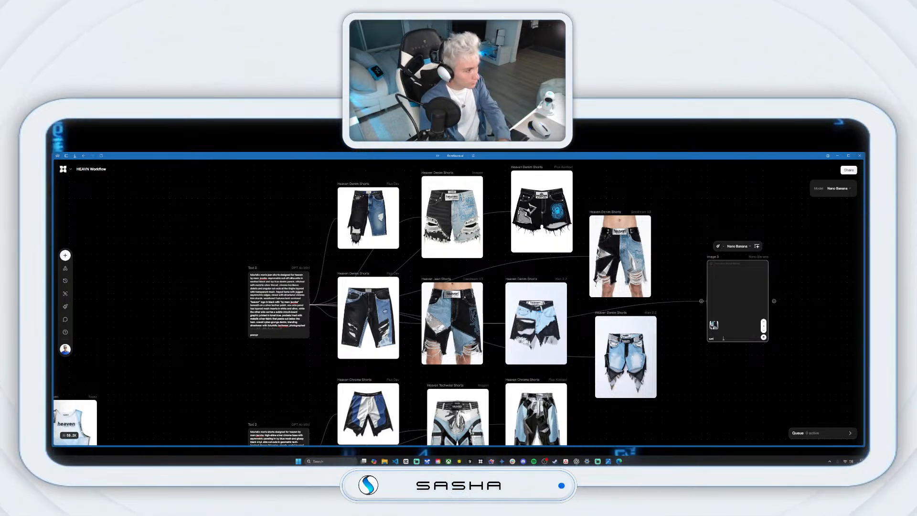
type(" the shorts")
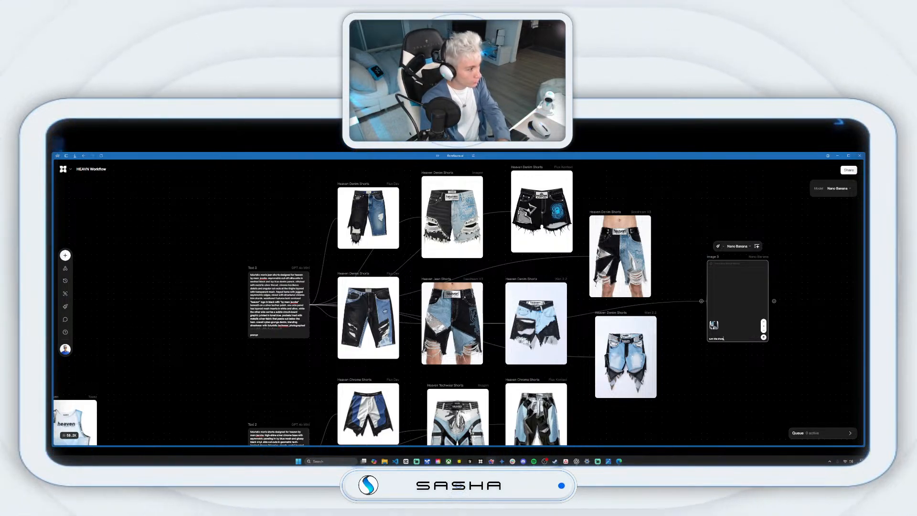
type(" into a")
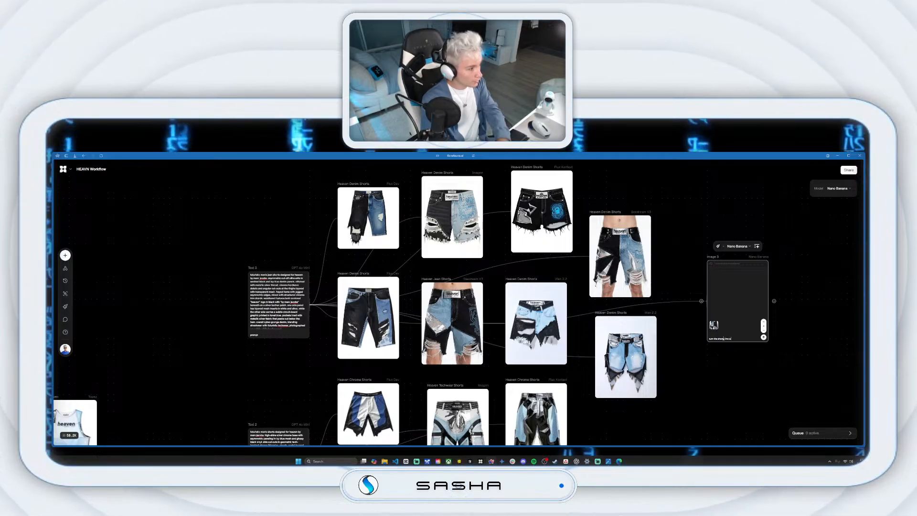
type(" studio")
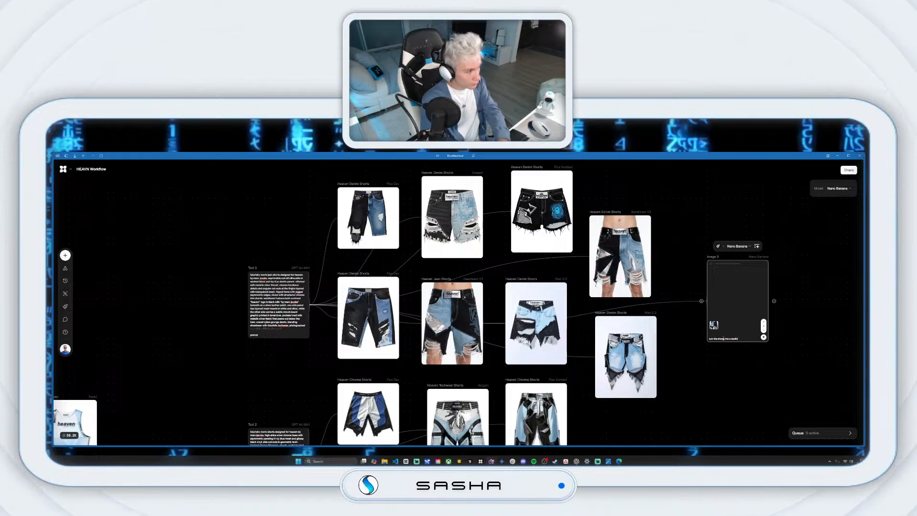
type(" photog")
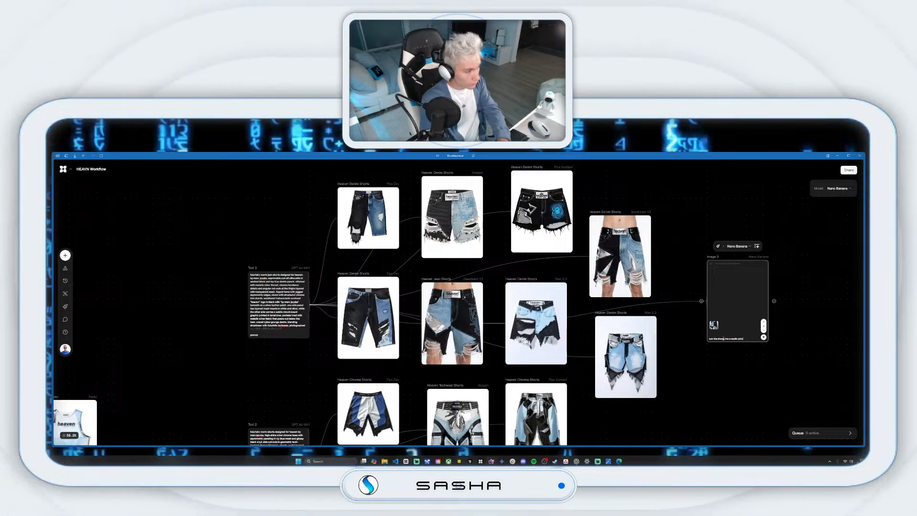
type("raphy")
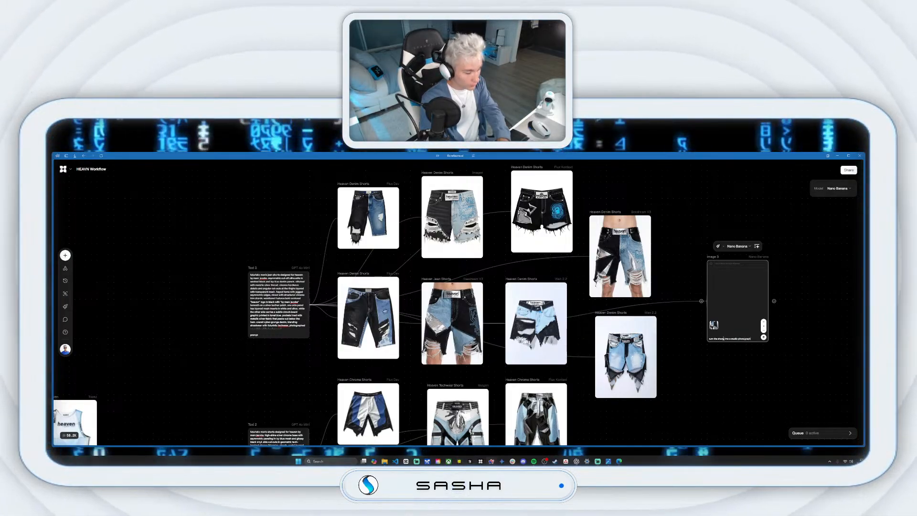
type(" shot")
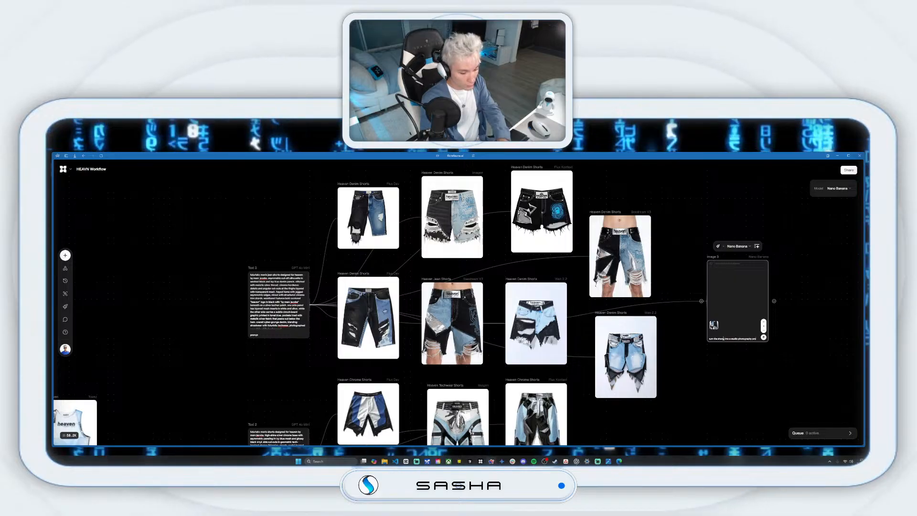
type("oduct shot")
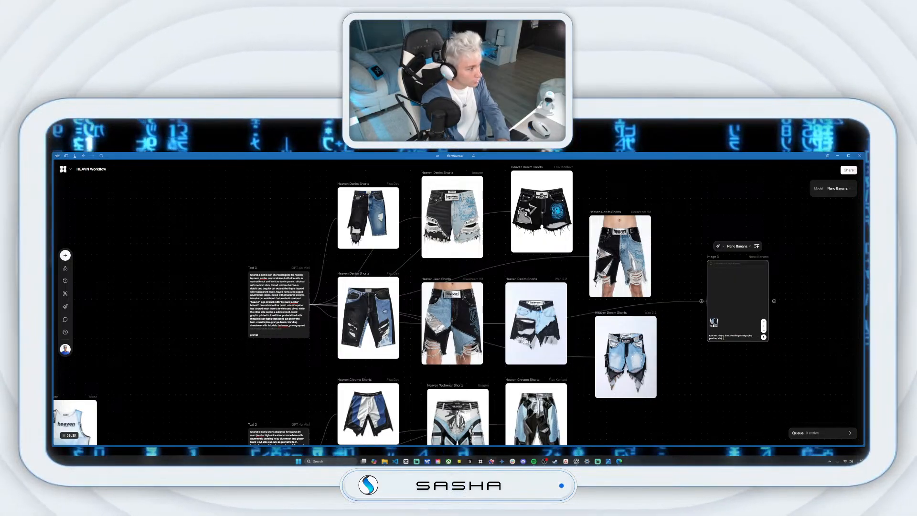
type(" of the shorts")
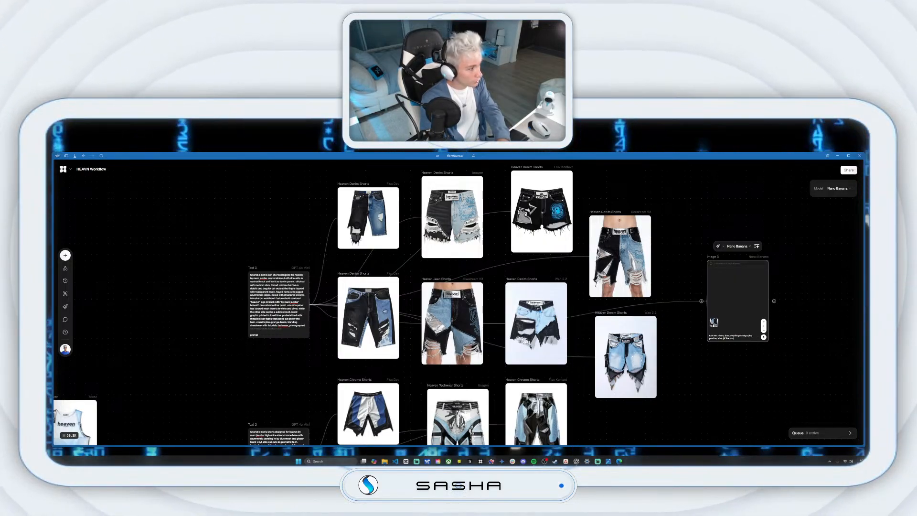
type(" with no")
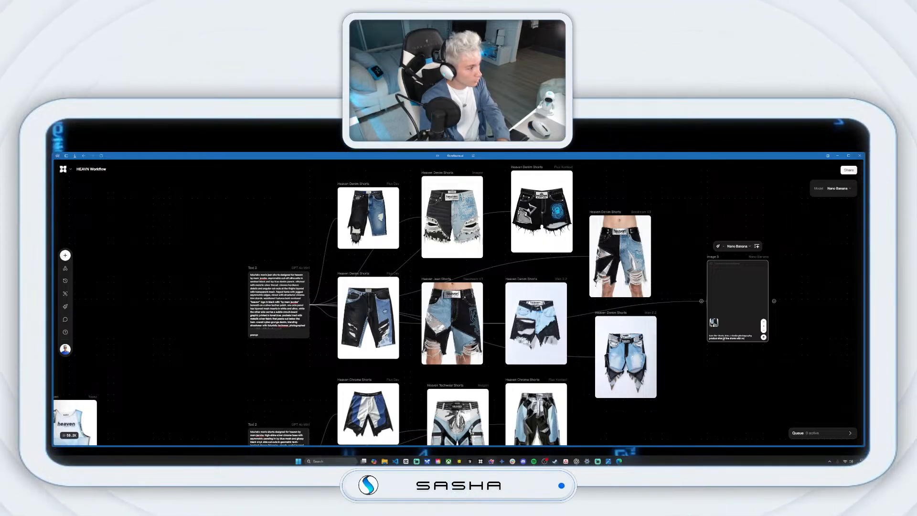
type(" model")
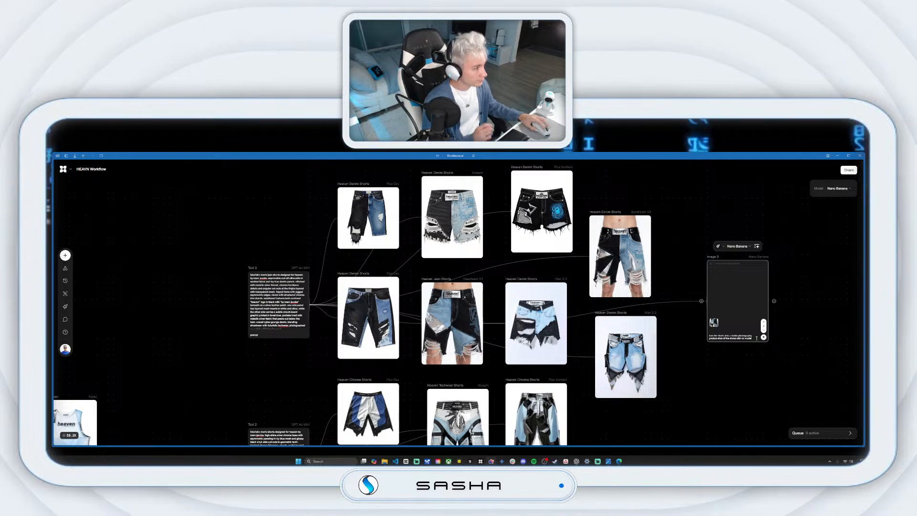
Generate four Nano Banana product shots of the patchwork denim shorts and inspect the lower one without a model at full size.
left_click(764, 337)
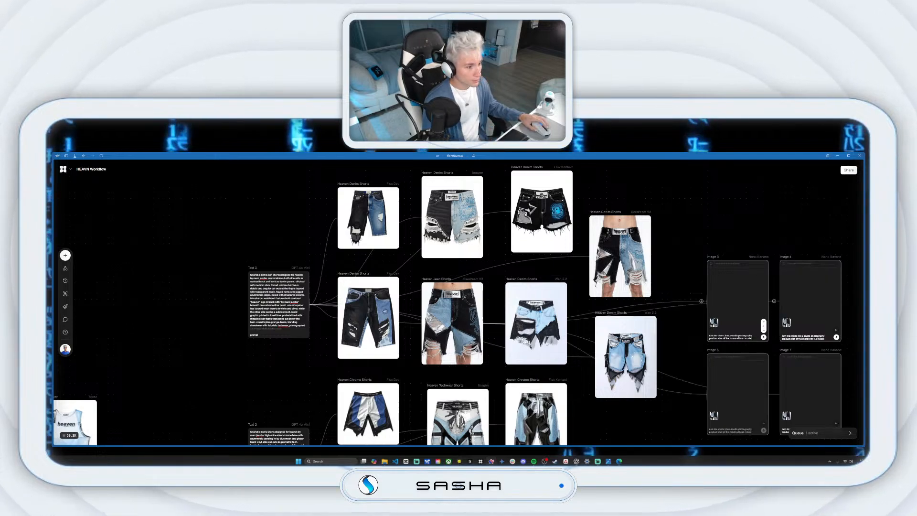
left_click(458, 308)
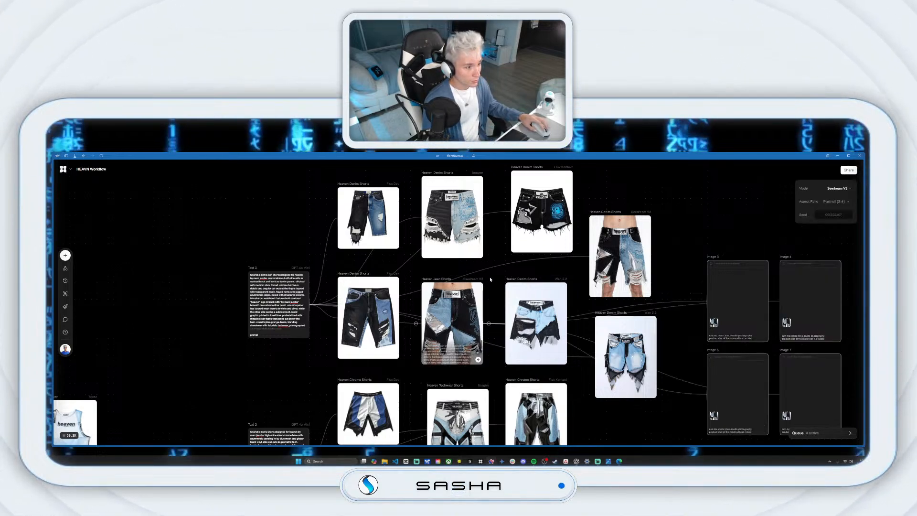
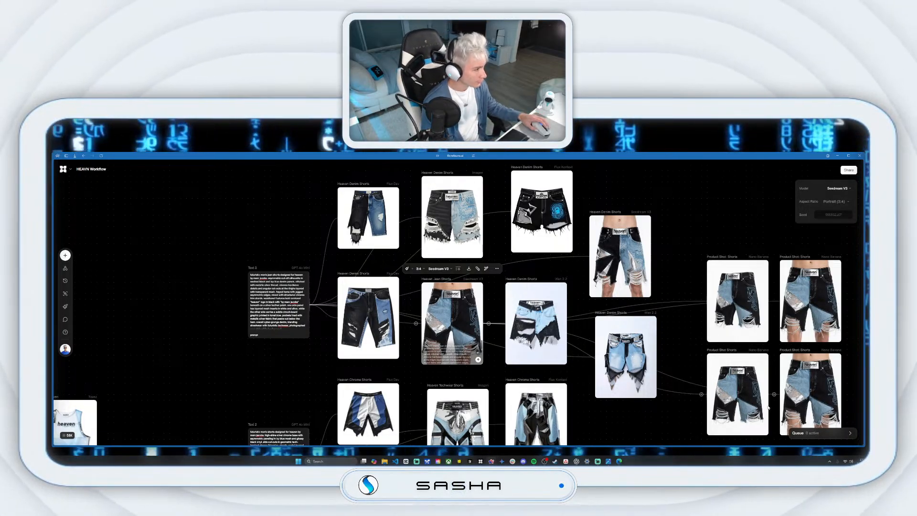
scroll(767, 407, "down", 3)
scroll(767, 407, "right", 3)
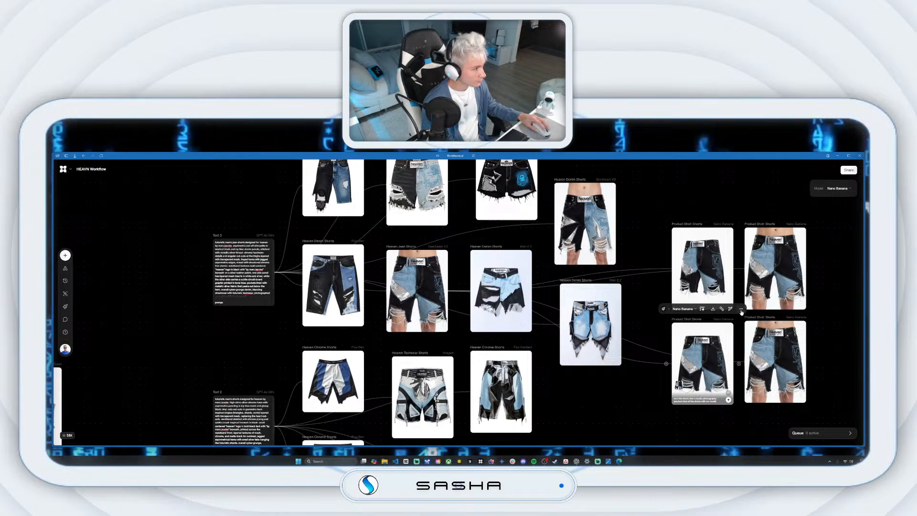
left_click(753, 322)
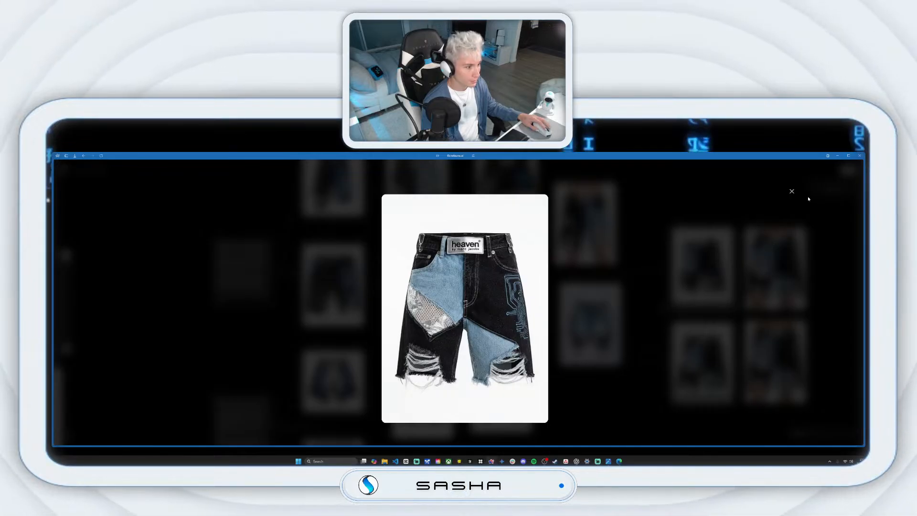
left_click(791, 191)
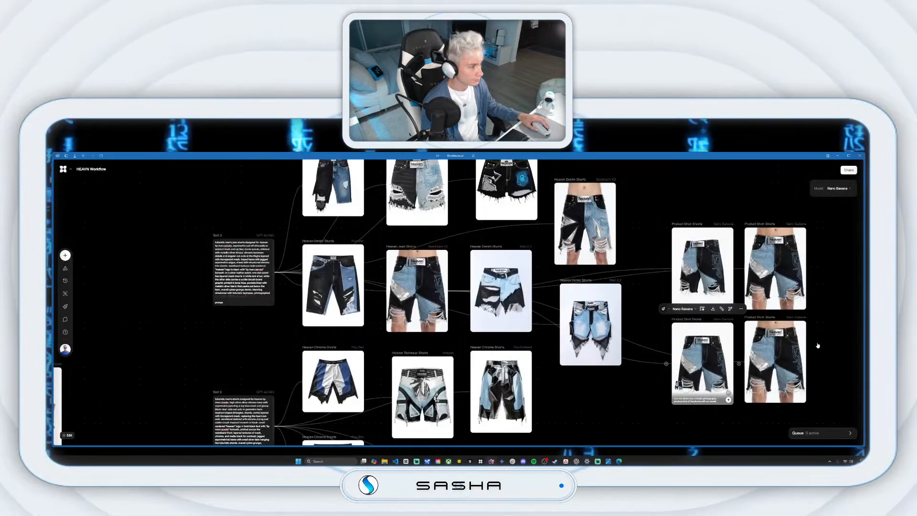
Move the two lower product shots of the shorts apart to clear space around the version without a model.
left_click_drag(825, 333, 808, 298)
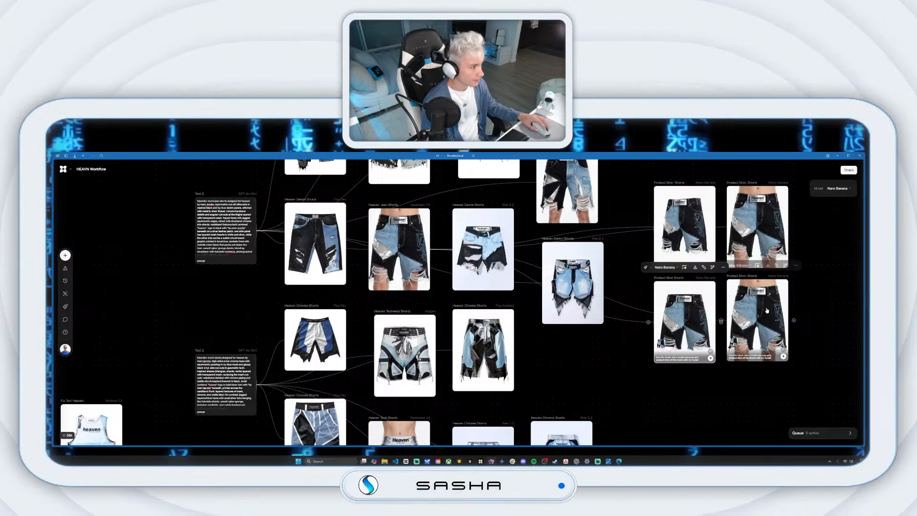
left_click_drag(783, 355, 828, 347)
left_click_drag(686, 325, 663, 336)
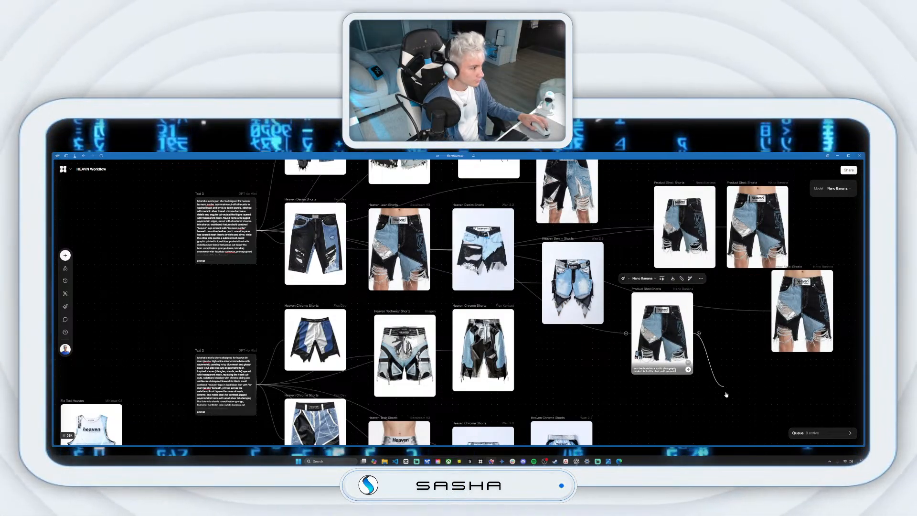
Branch a new image node from the product shot without a model and upscale it with the Topaz model.
left_click_drag(726, 394, 736, 404)
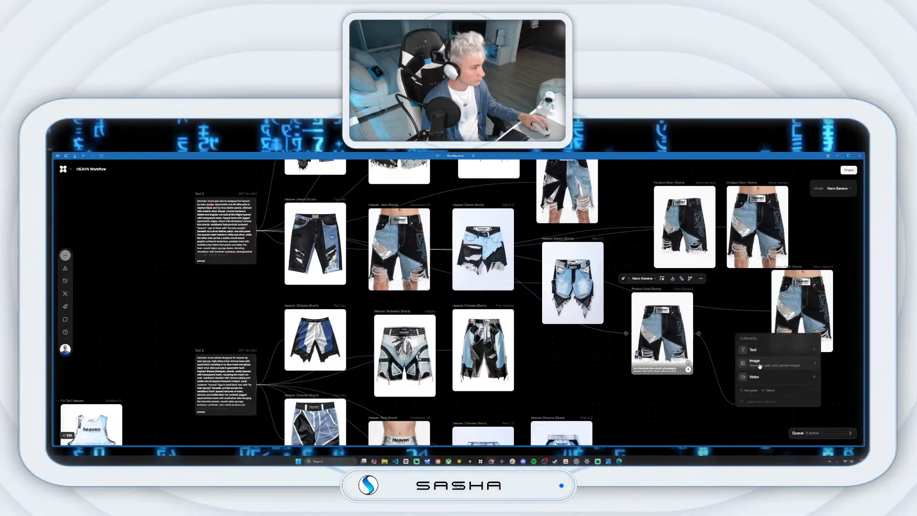
left_click(759, 366)
left_click(688, 306)
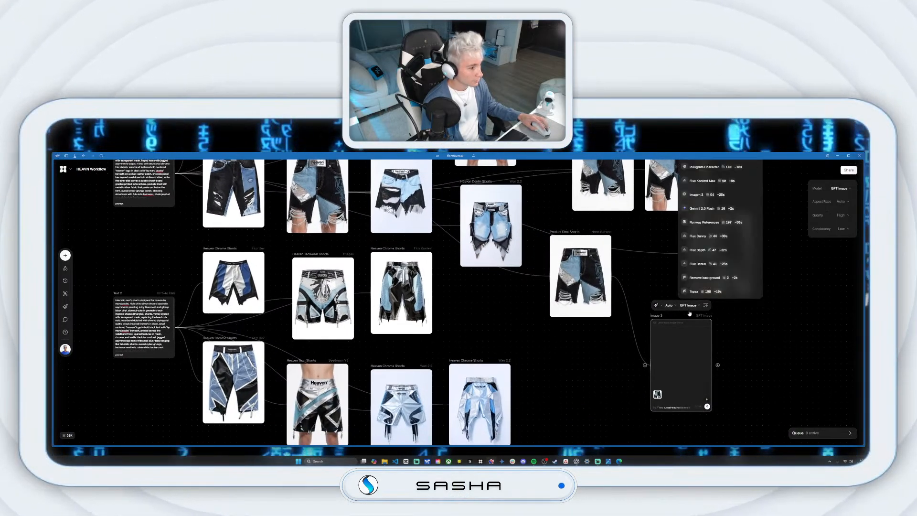
left_click(693, 291)
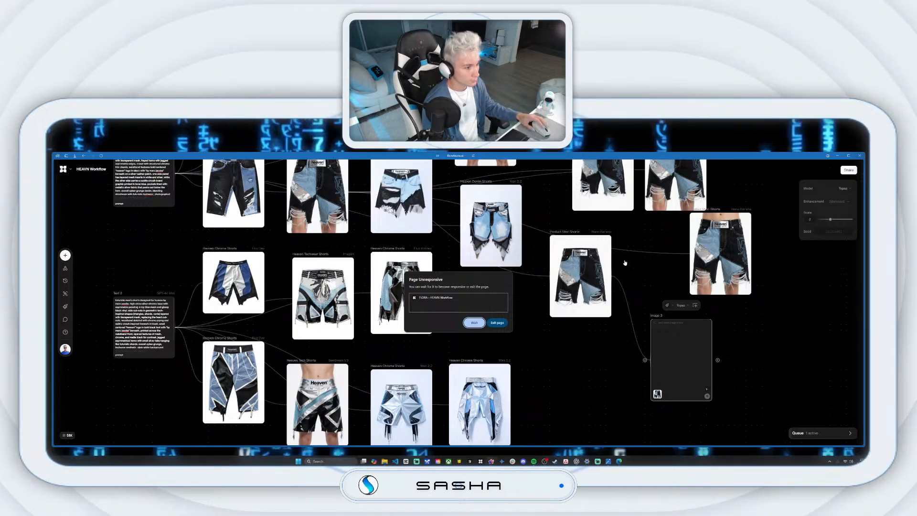
left_click(473, 323)
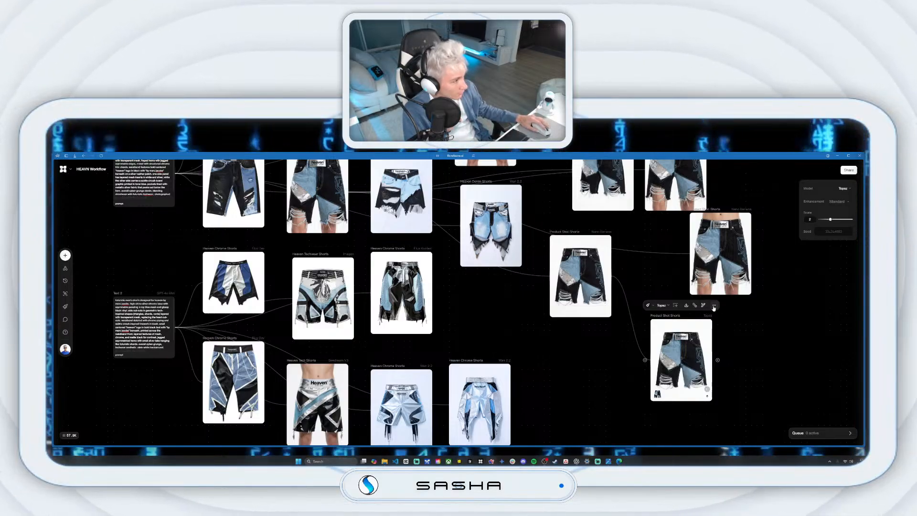
Inspect the Topaz-upscaled shorts image at full size and download it.
left_click(713, 308)
left_click(763, 311)
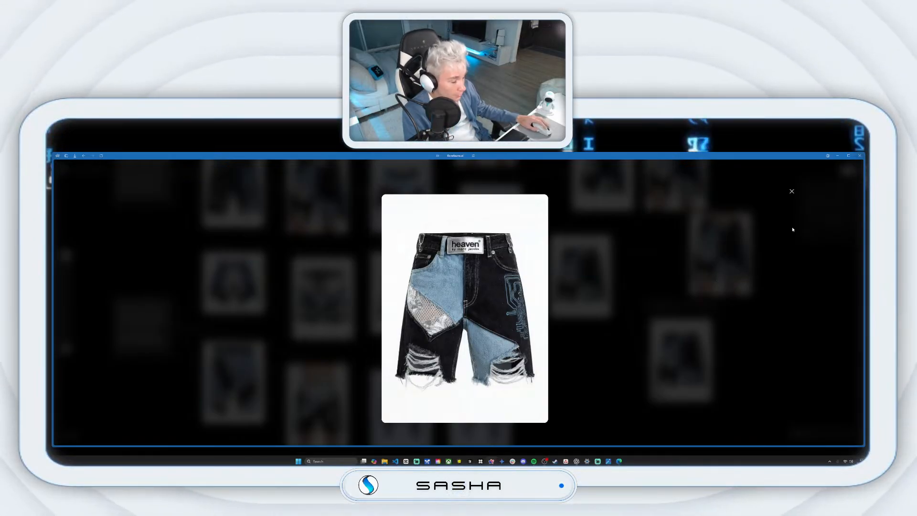
left_click(791, 193)
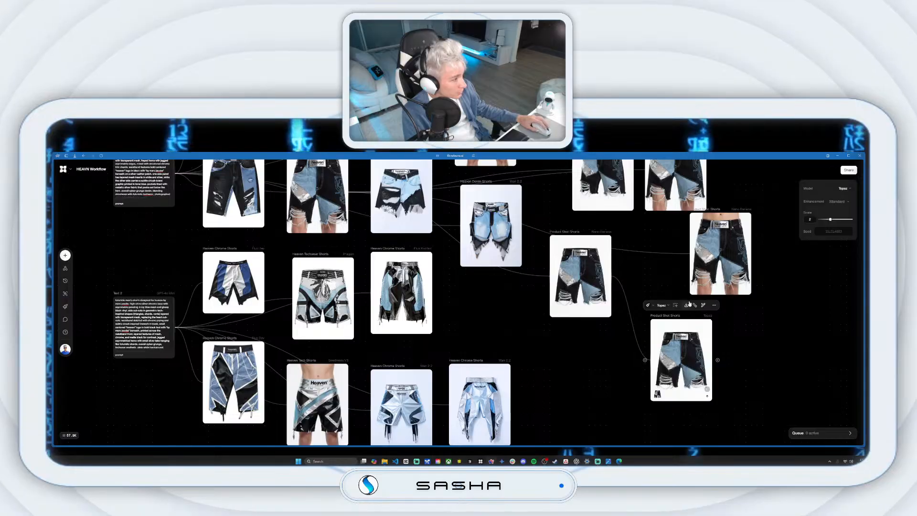
left_click(693, 318)
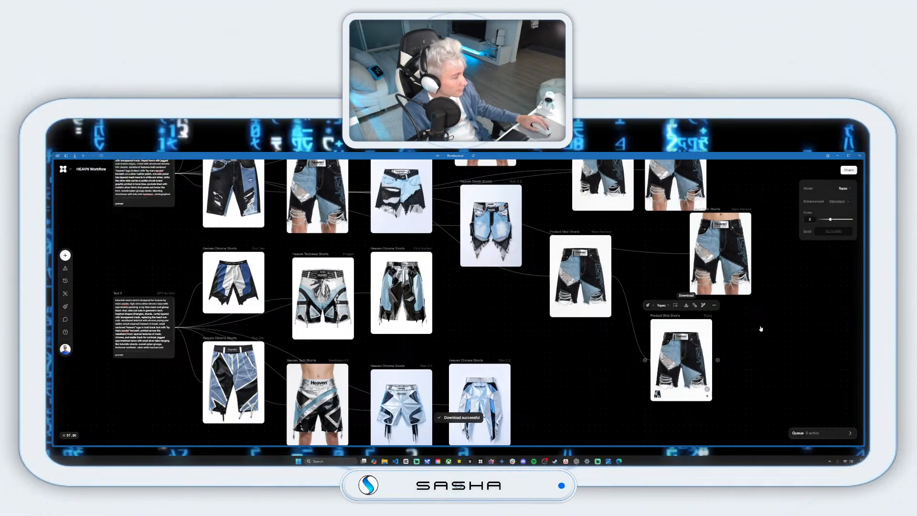
left_click(761, 329)
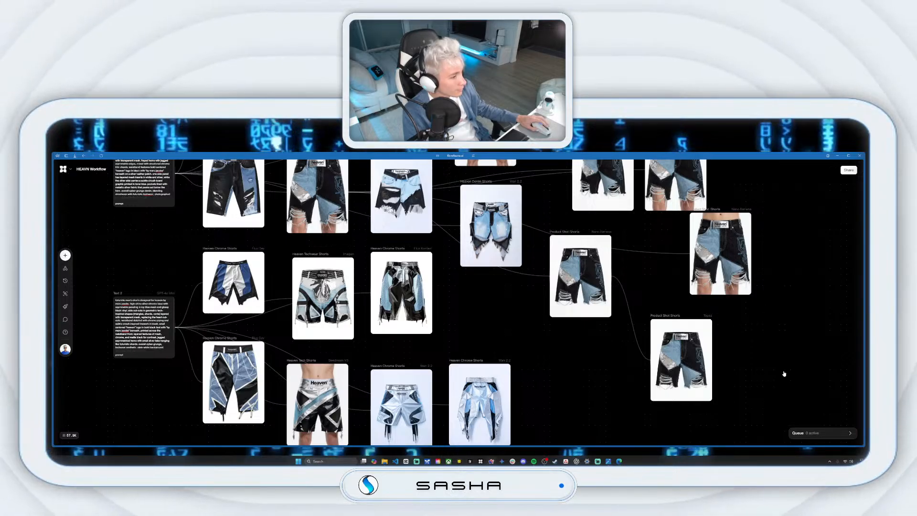
Upload the portrait photo with the patterned sweater vest to the empty canvas below the last Fix Text Heaven tank tops.
scroll(716, 334, "down", 5)
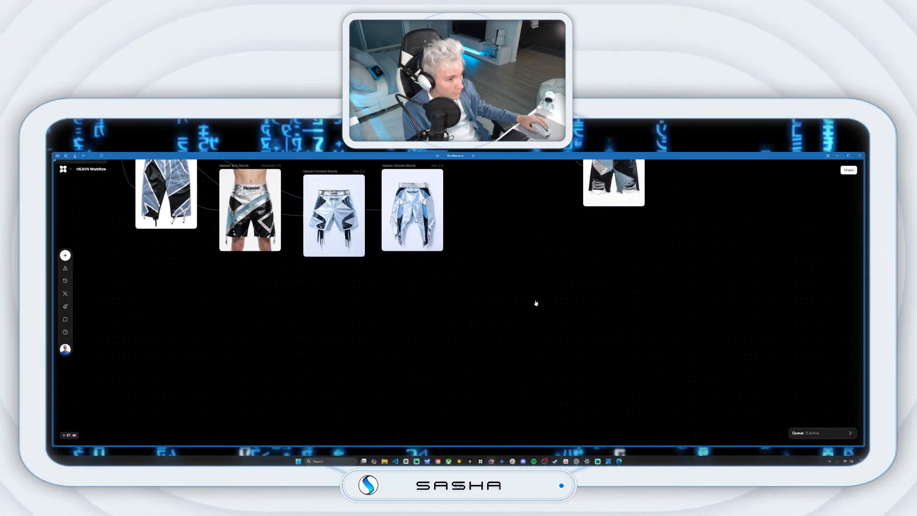
left_click_drag(536, 304, 581, 295)
scroll(581, 295, "down", 3)
left_click_drag(348, 303, 515, 359)
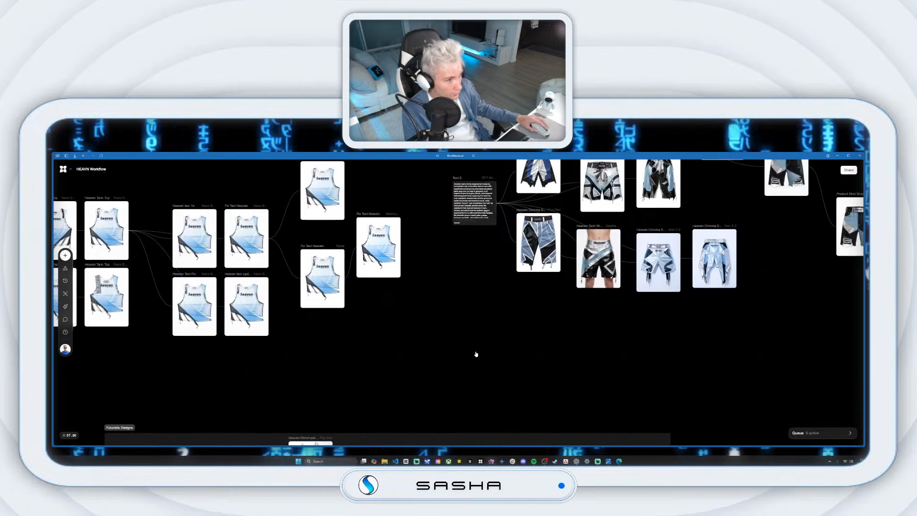
left_click_drag(439, 372, 518, 370)
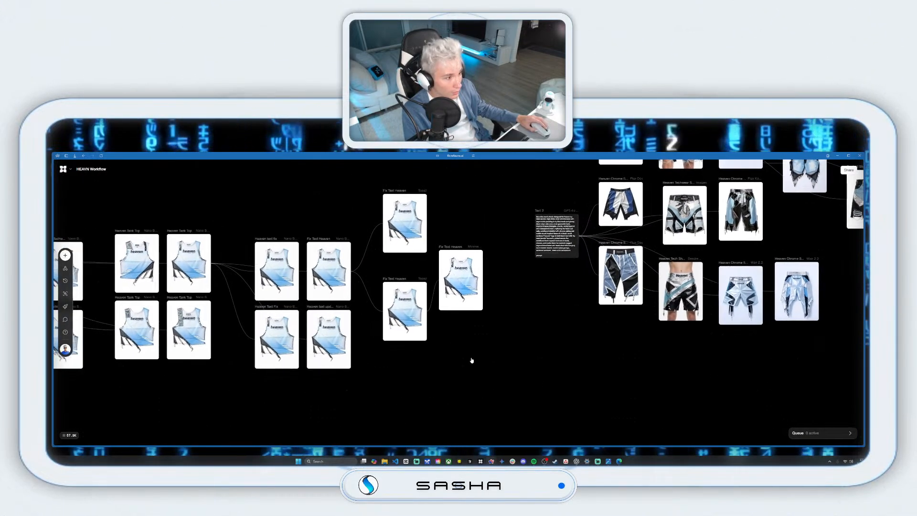
left_click_drag(381, 374, 563, 373)
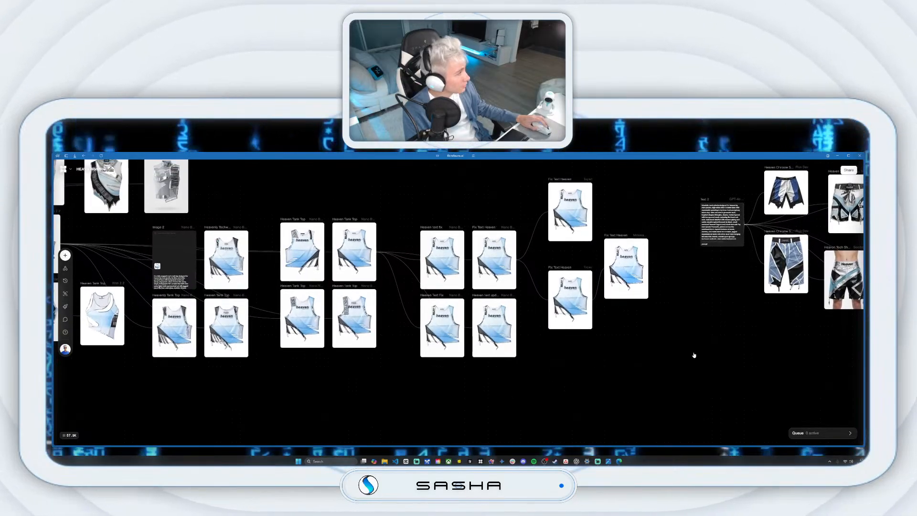
left_click_drag(735, 340, 623, 374)
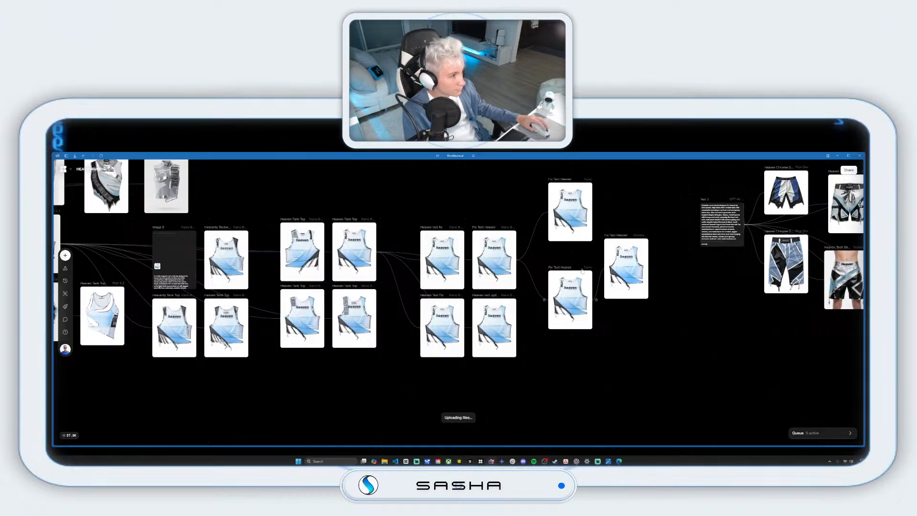
Shift the two upscaled Fix Text Heaven tank tops and the Minimax node upward to free space below them.
left_click_drag(562, 191, 558, 179)
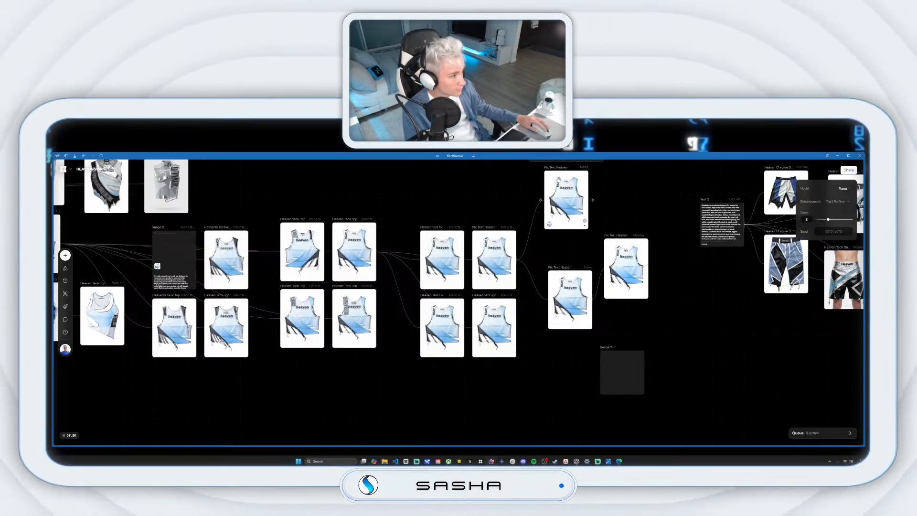
left_click_drag(633, 242, 637, 214)
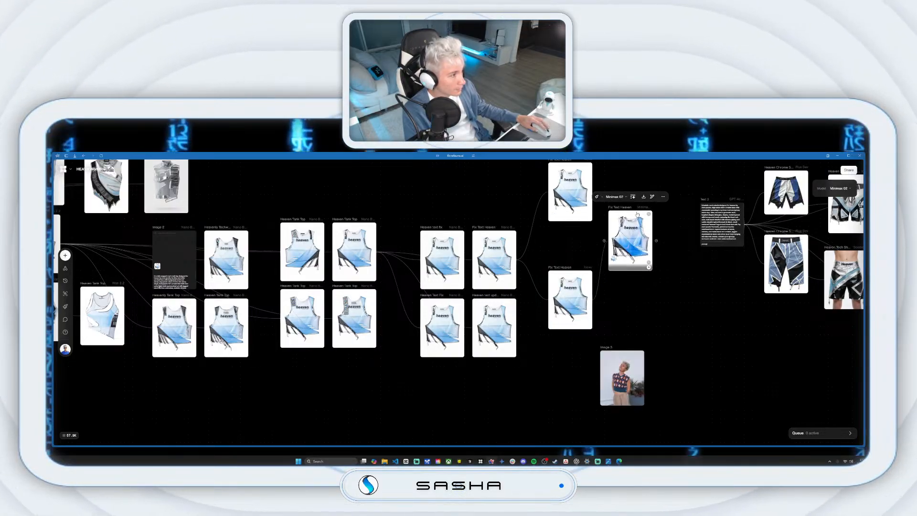
left_click_drag(561, 295, 561, 267)
left_click_drag(626, 247, 635, 244)
Align the Sweater Vest Smile photo directly beneath the lower Fix Text Heaven tank top.
left_click_drag(626, 380, 567, 372)
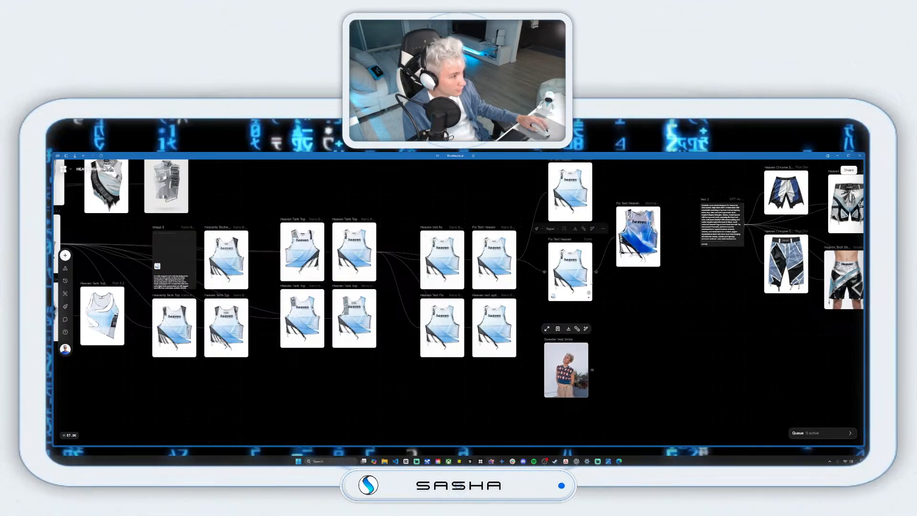
scroll(580, 318, "up", 5)
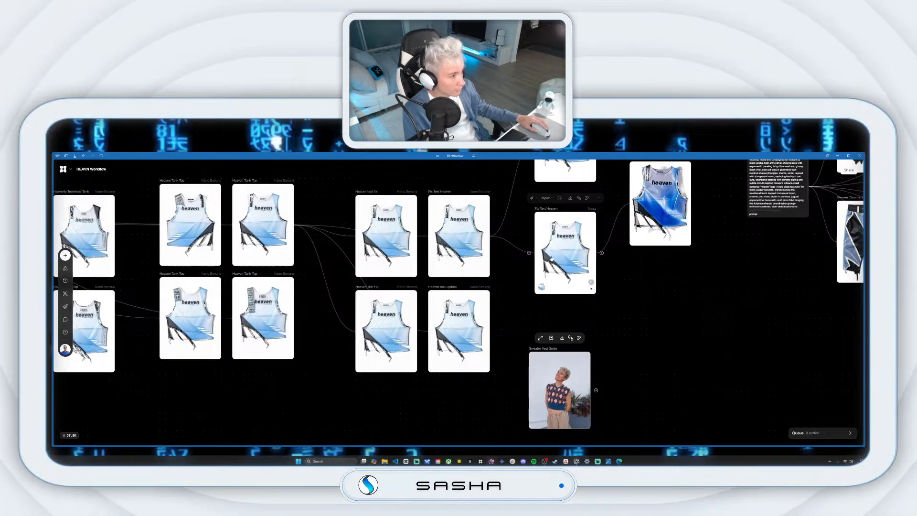
left_click_drag(551, 259, 500, 239)
left_click_drag(508, 367, 514, 355)
left_click_drag(508, 234, 508, 249)
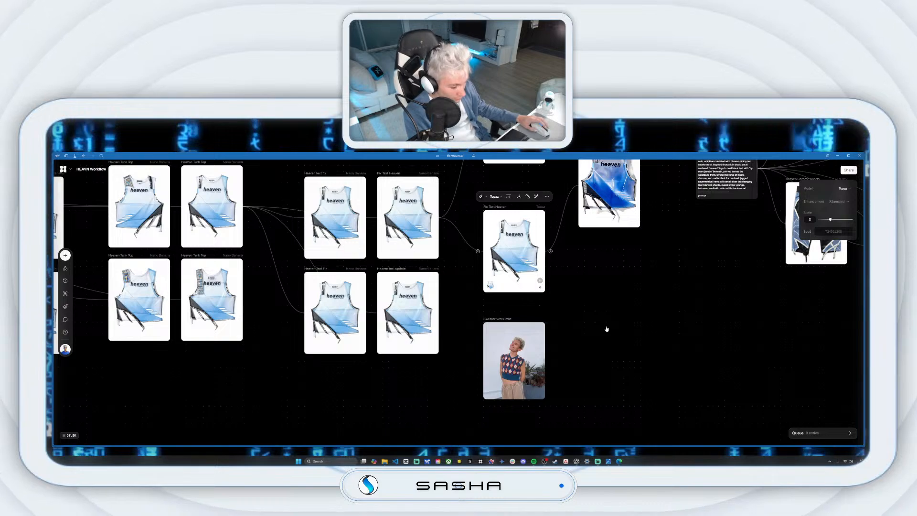
Add an empty image node beside the sweater vest photo and set its model to Nano Banana.
key("i")
left_click(614, 294)
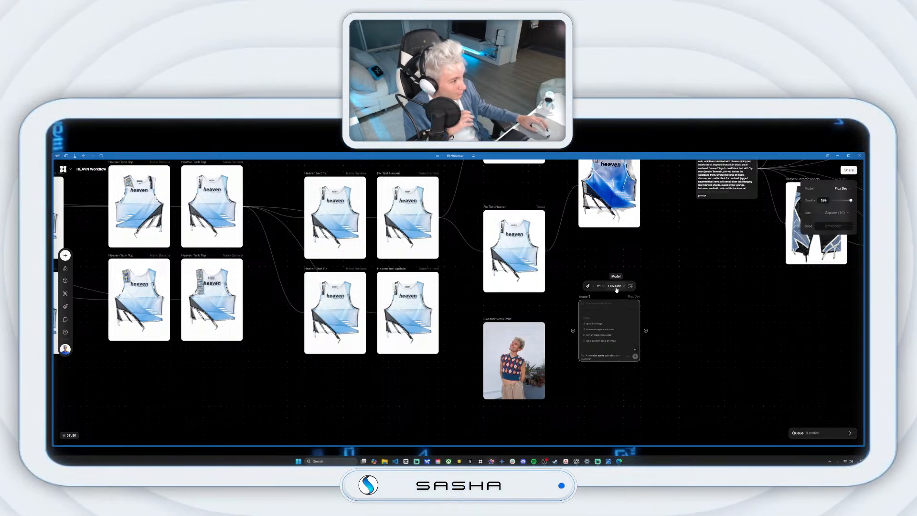
left_click(614, 285)
left_click(647, 342)
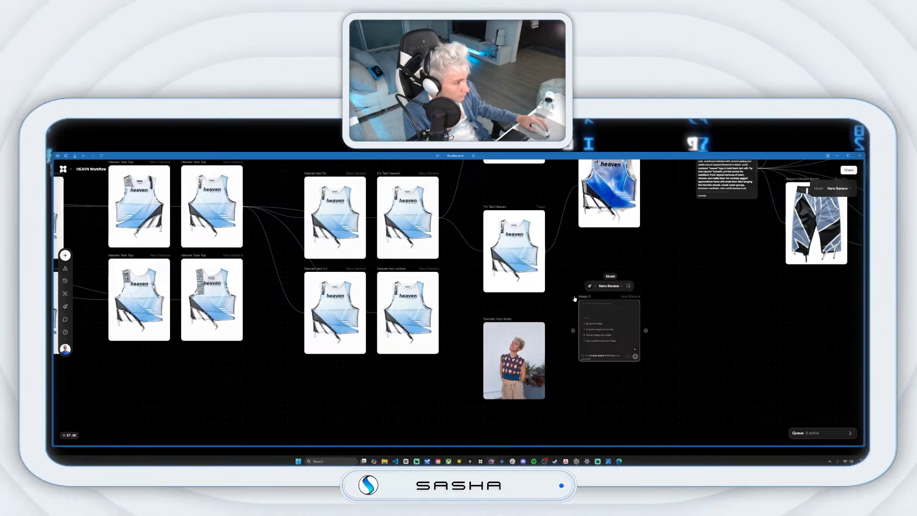
Connect the sweater vest photo and the lower Fix Text Heaven tank top as inputs to the new Nano Banana node.
left_click_drag(549, 360, 576, 327)
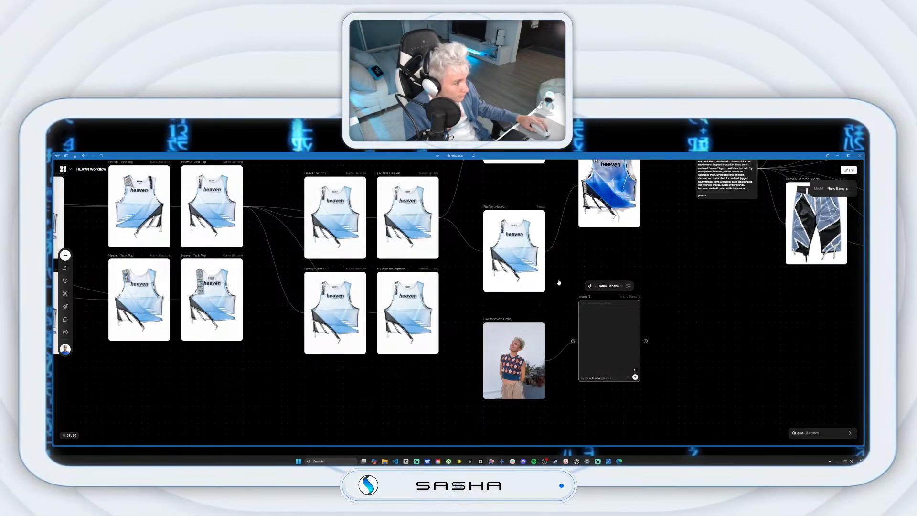
left_click_drag(549, 251, 561, 278)
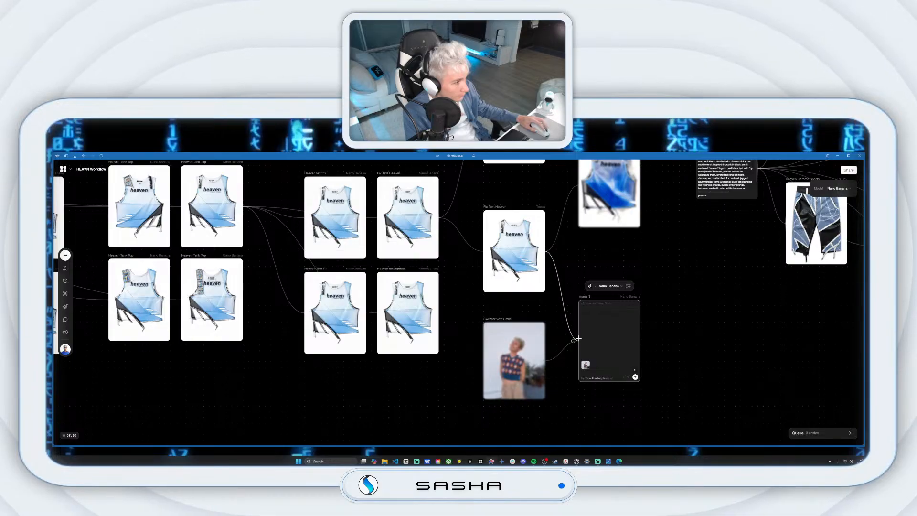
left_click_drag(578, 338, 574, 340)
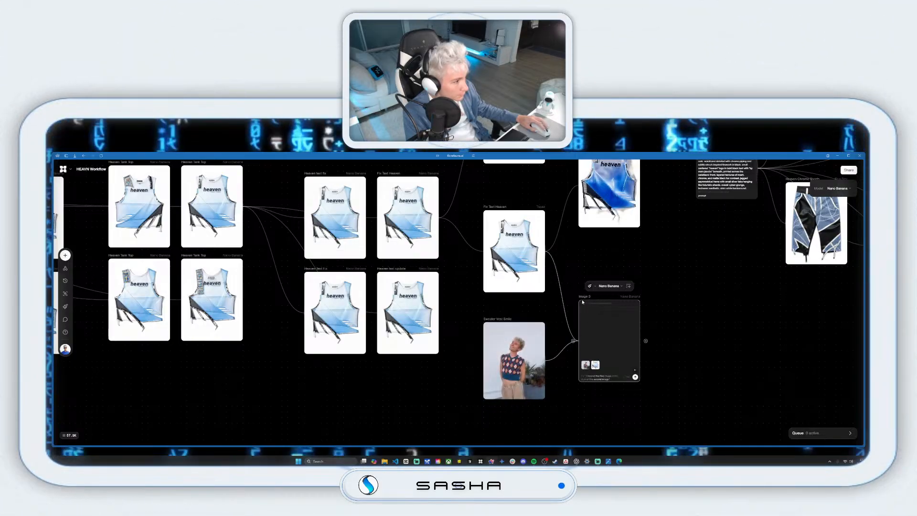
left_click_drag(585, 304, 590, 316)
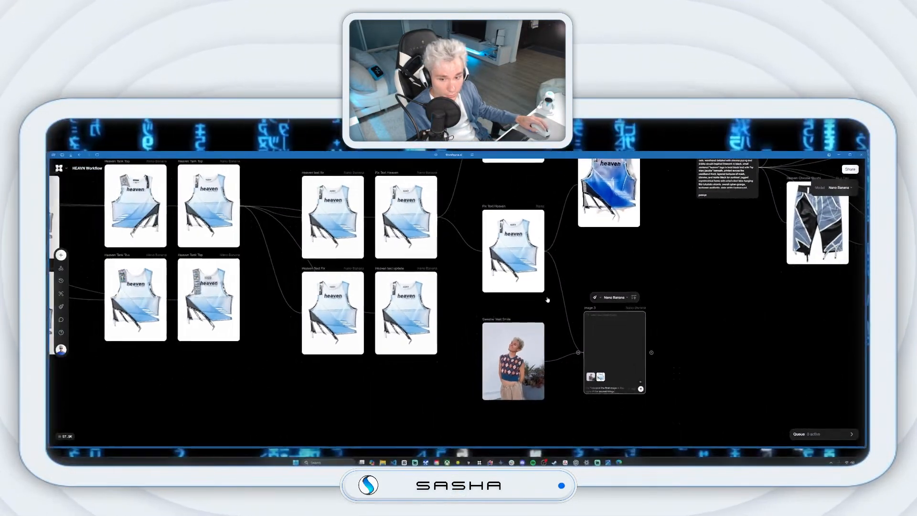
Begin the Image 3 prompt with "change the crop top on the model to the attached "heaven" crop top".
left_click_drag(547, 299, 424, 312)
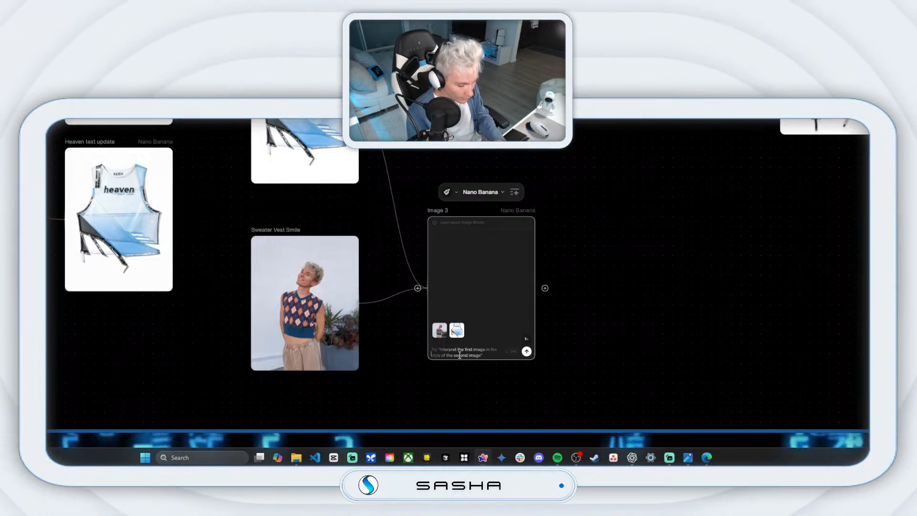
type("change the cro")
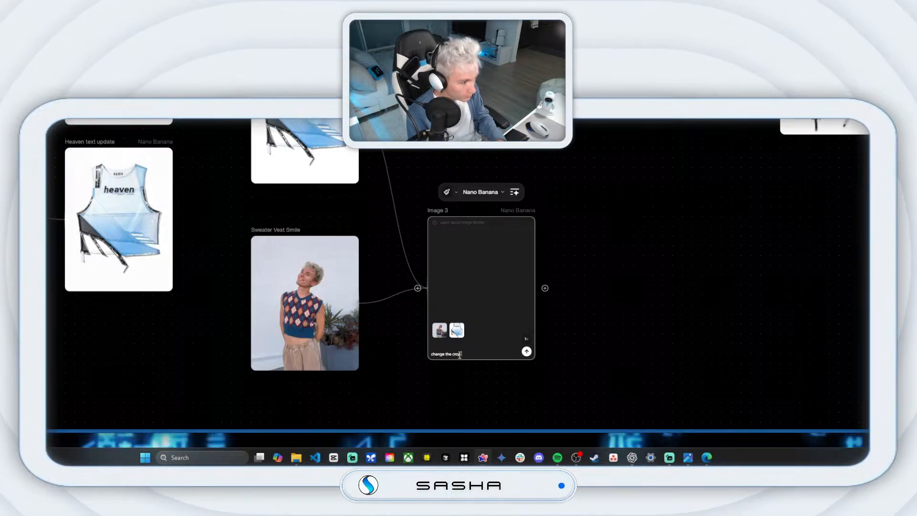
type("p top")
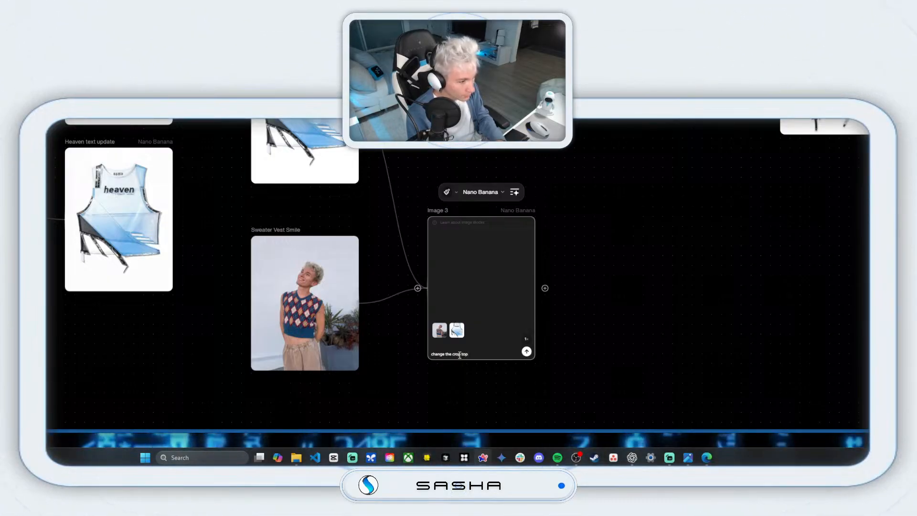
type(" on the")
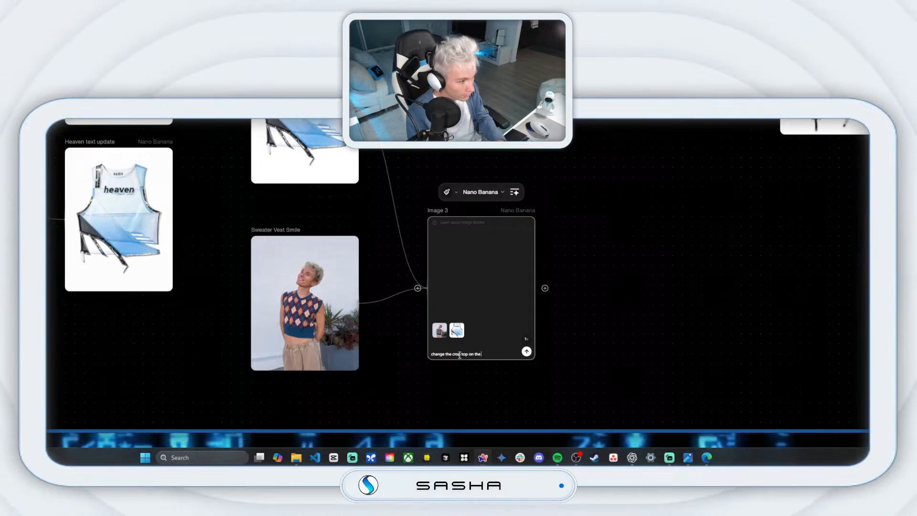
type(" model to the")
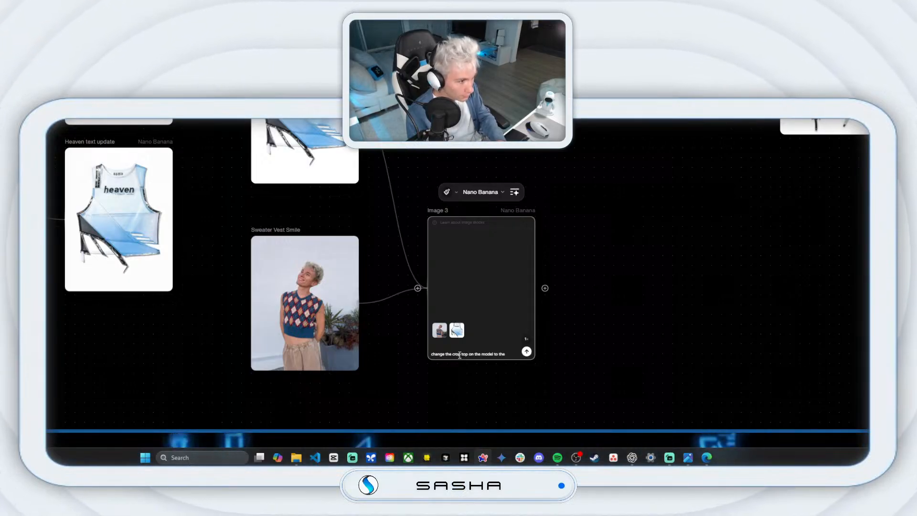
type(" futu")
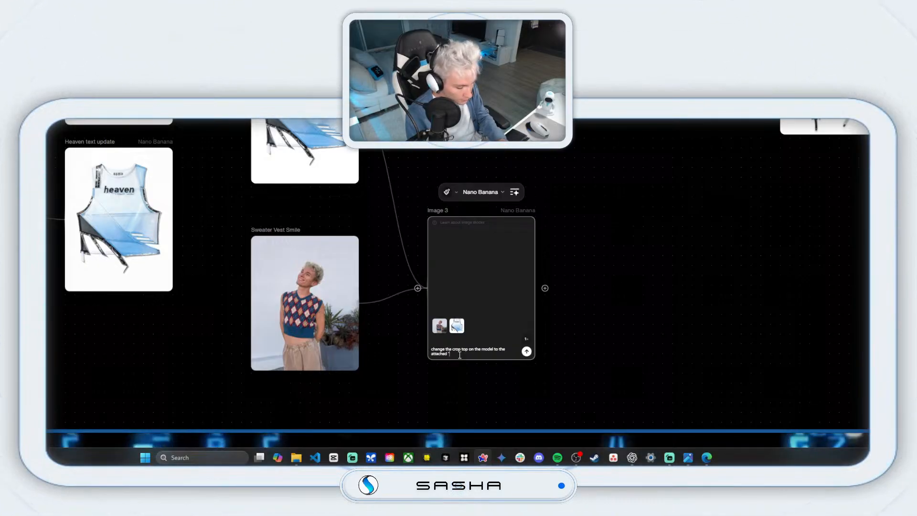
type("ave")
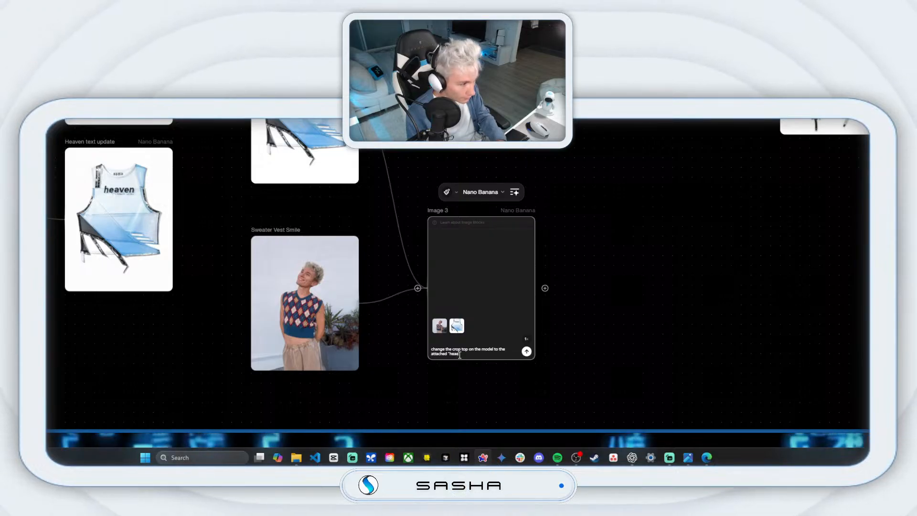
type("n\" crop top")
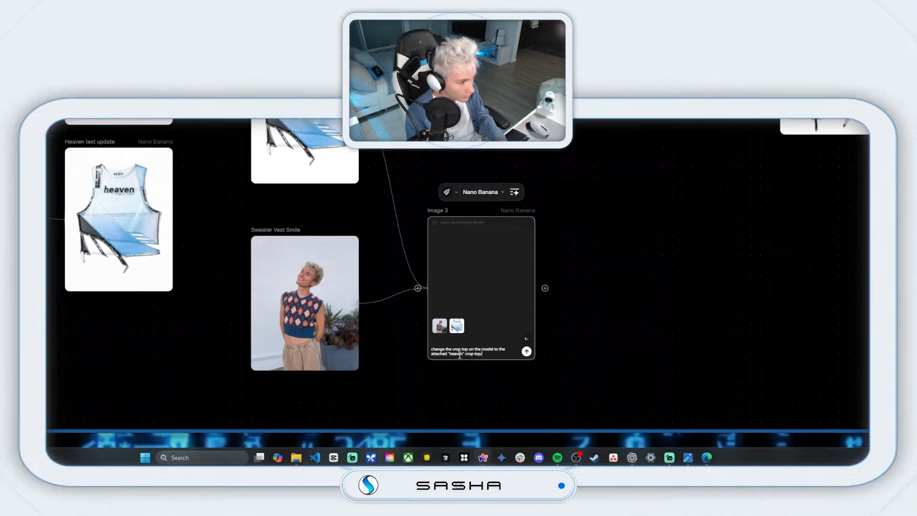
Extend the Image 3 prompt with the sentence "change the pants to something that also matches the crop top.".
type(". c")
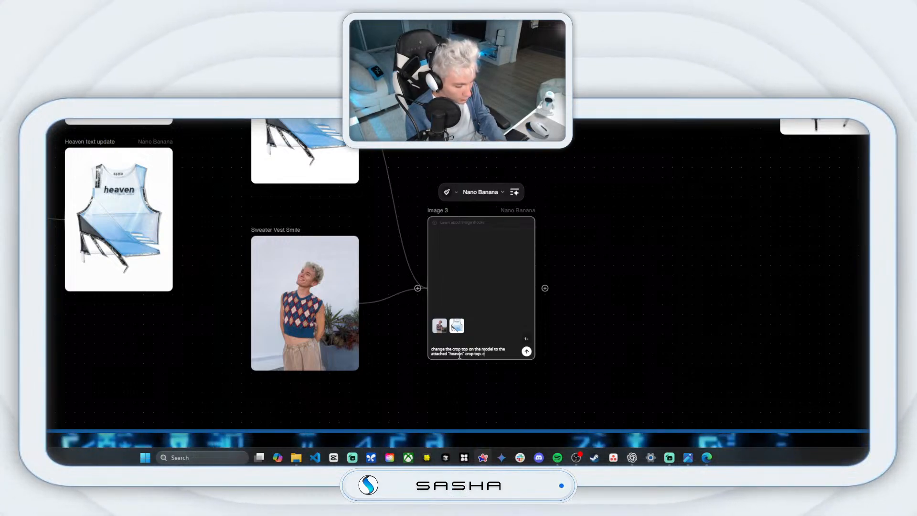
type("hange the pants")
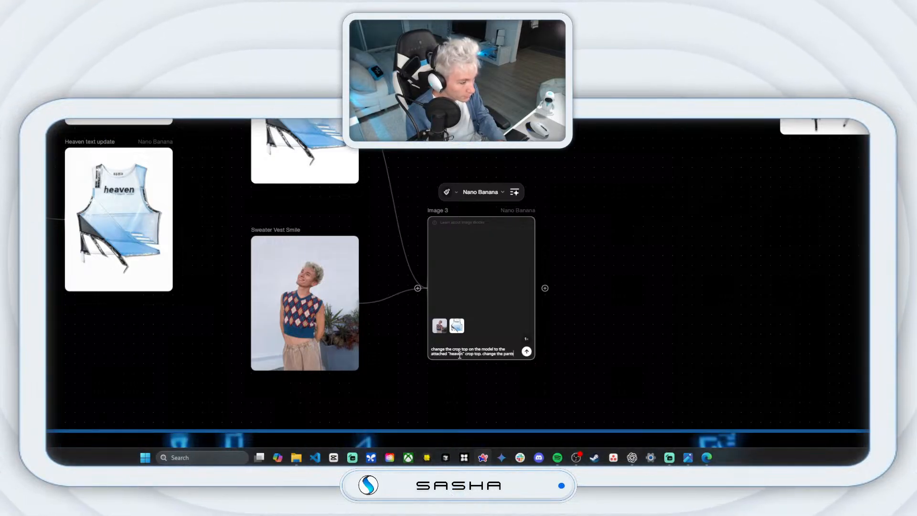
type(" to")
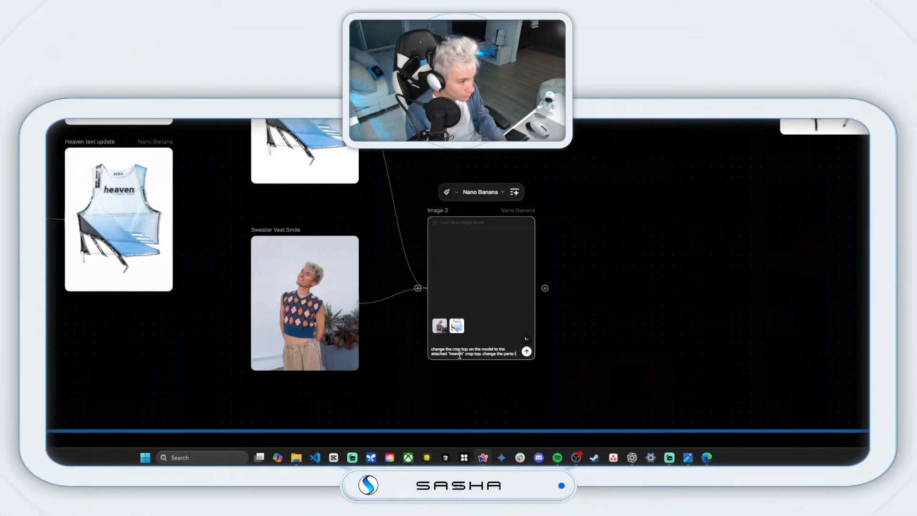
type(" somethi")
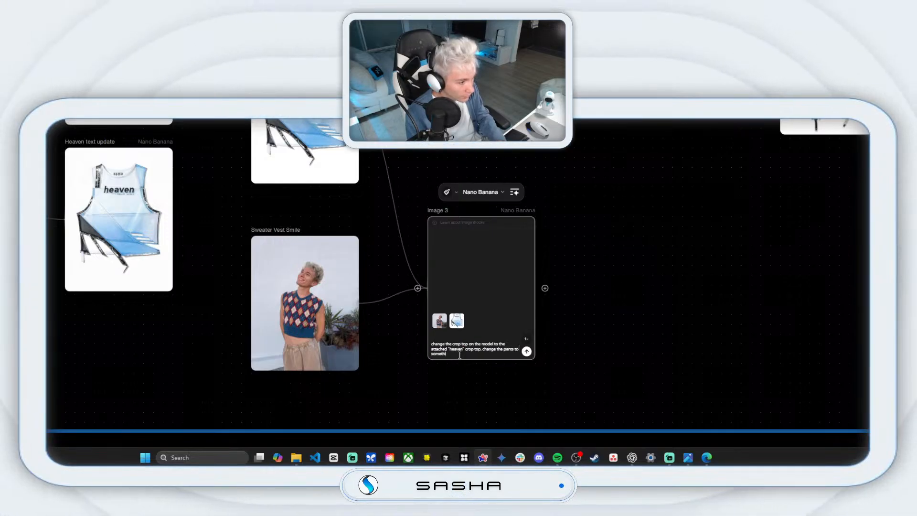
type("ng that is")
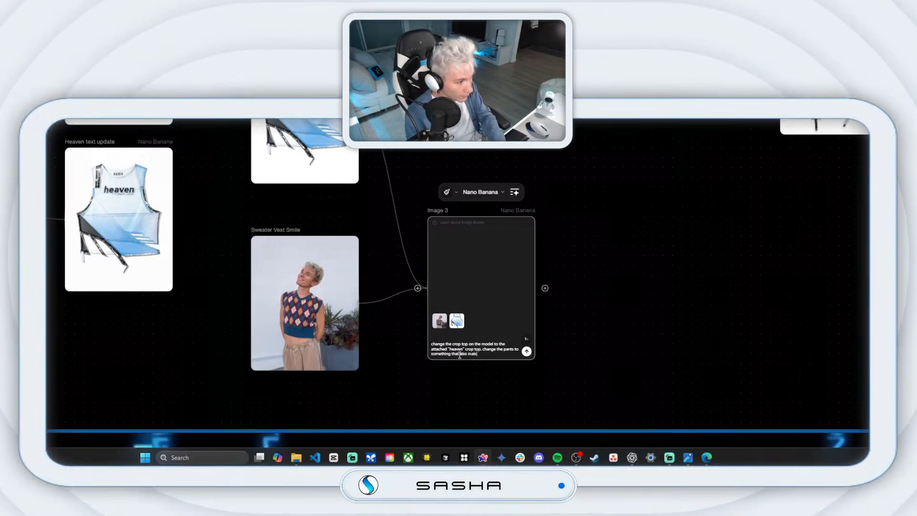
type(" cr")
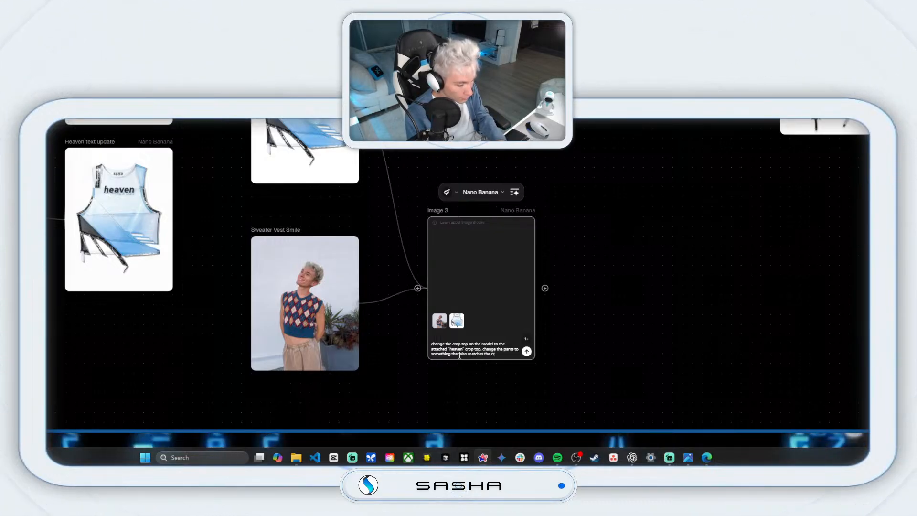
type("op top.")
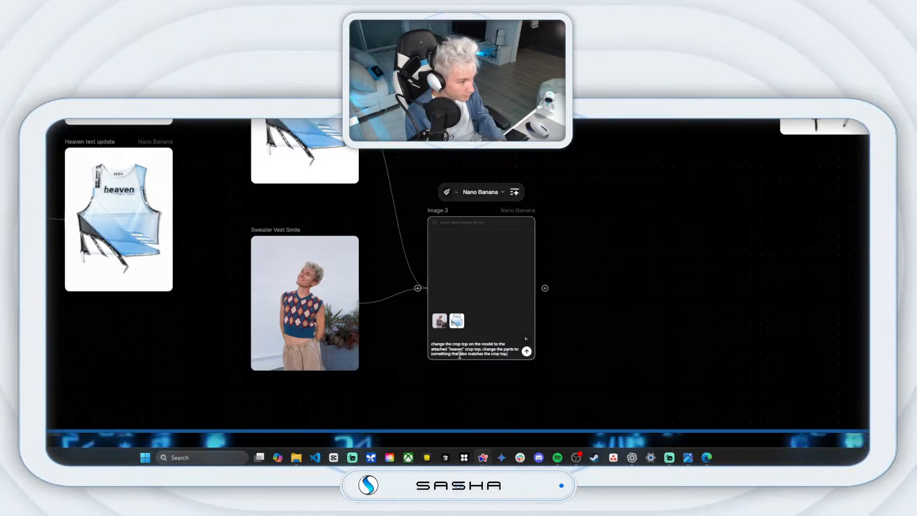
Finish the Image 3 prompt with "make the background all white studio photography.".
type(" make the")
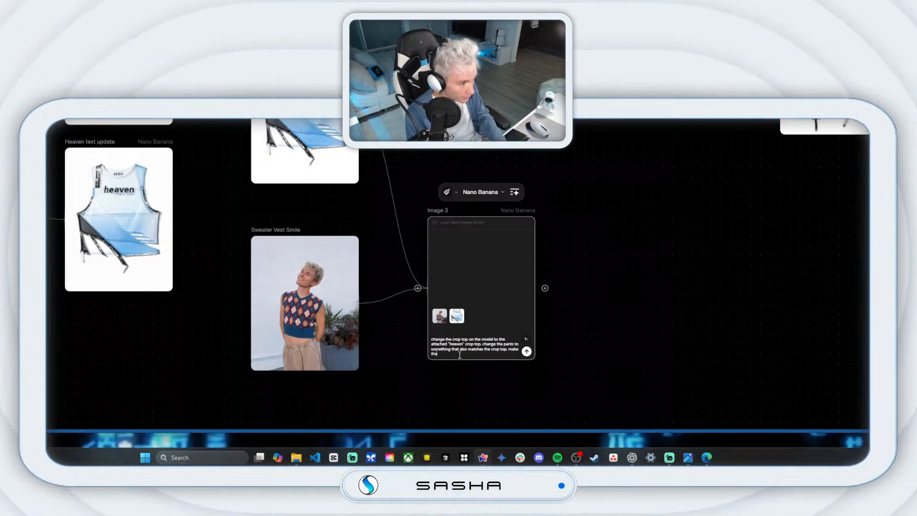
type(" background")
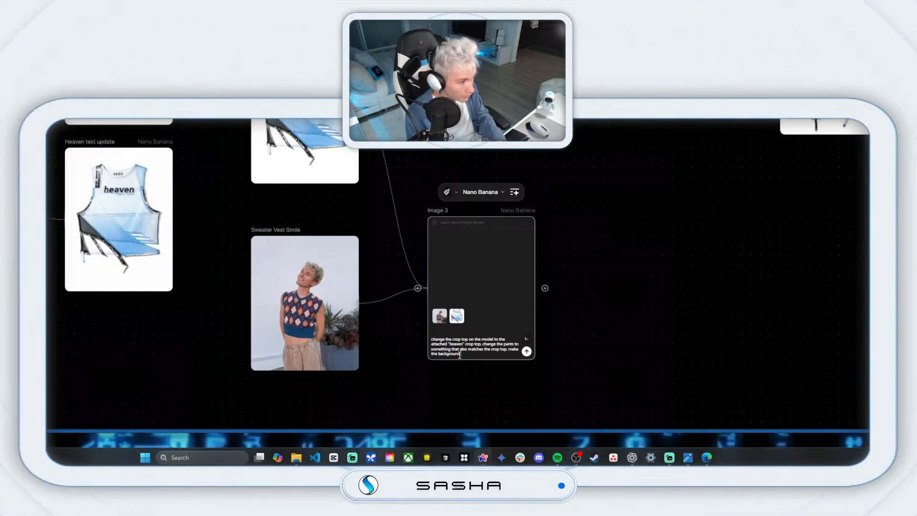
type(" all white studio png")
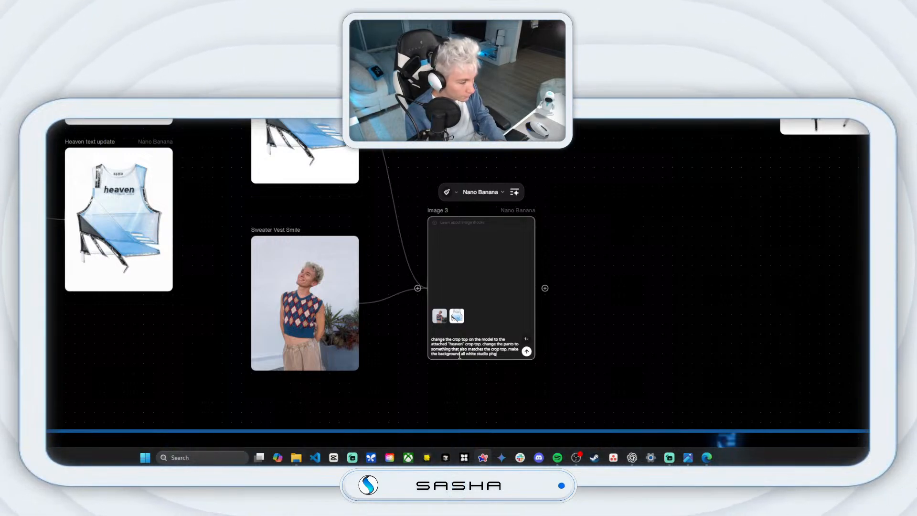
key("BackSpace")
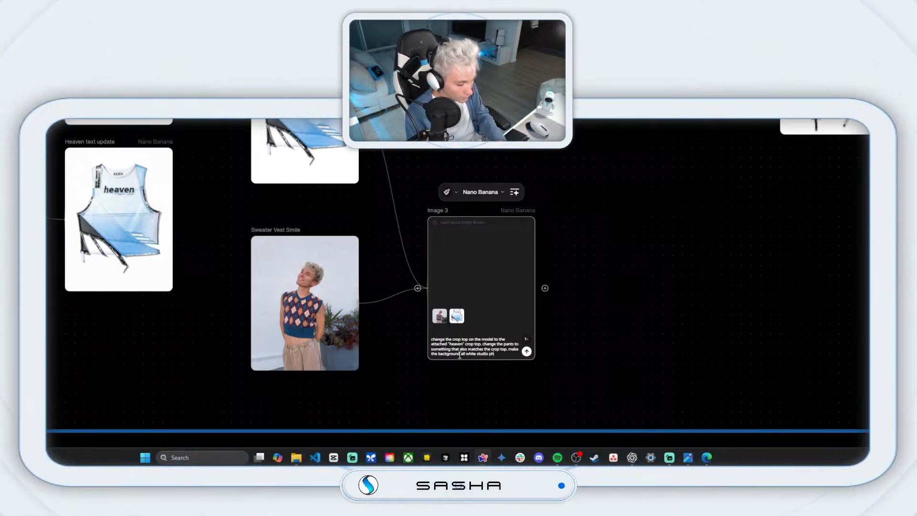
type("y.")
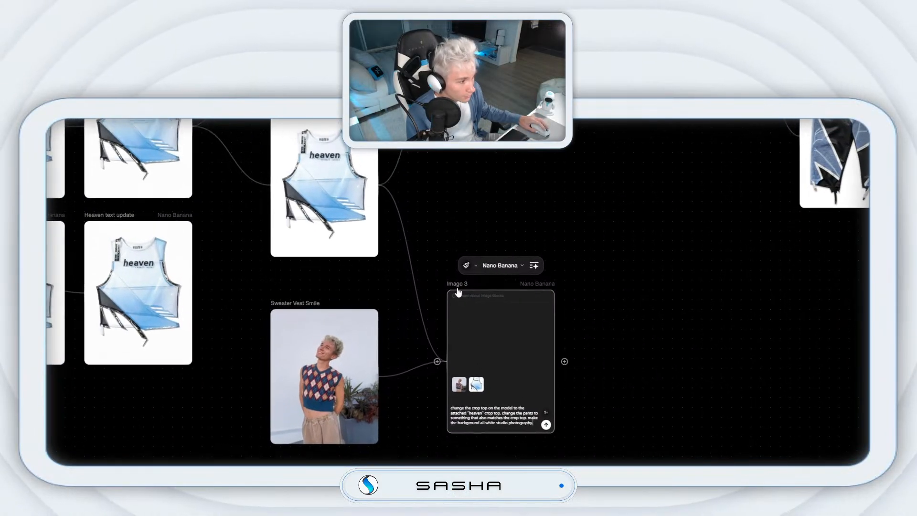
Move the Image 3 node up between its two source images and generate four variations from the prompt.
left_click_drag(457, 288, 437, 220)
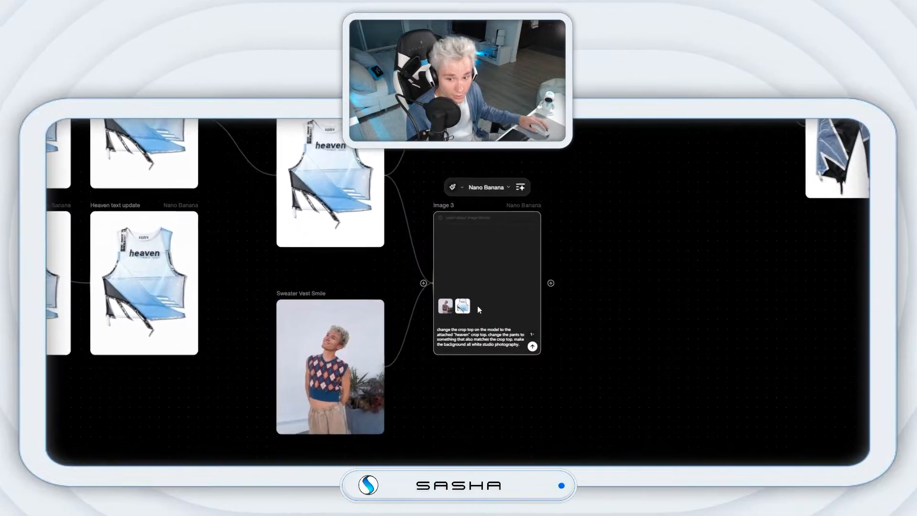
mouse_move(555, 390)
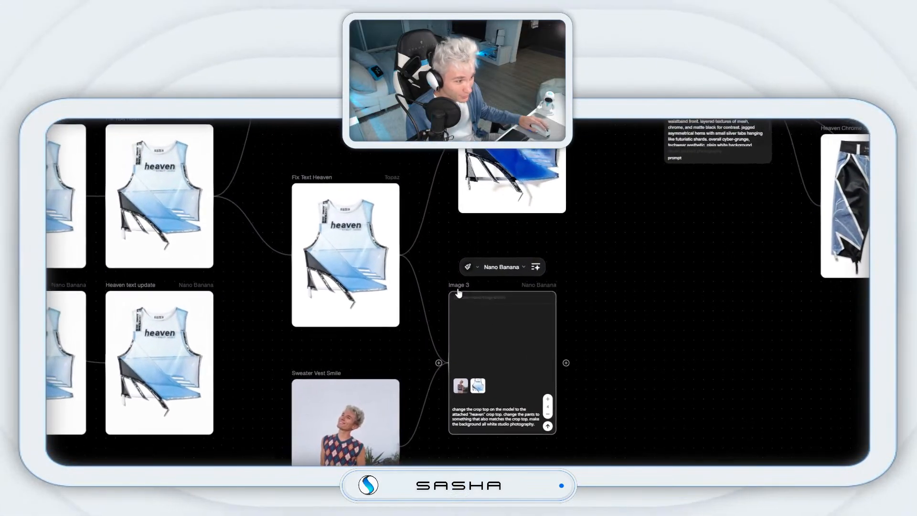
left_click_drag(369, 179, 360, 179)
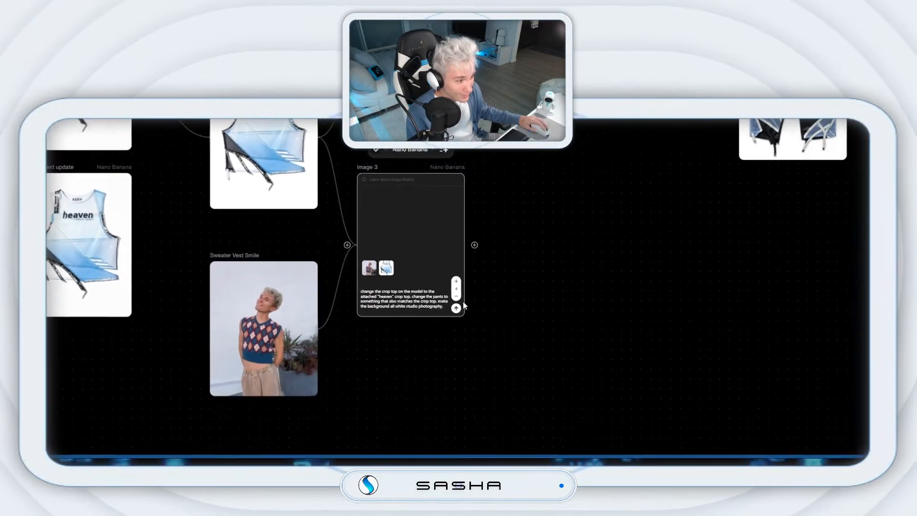
left_click(545, 433)
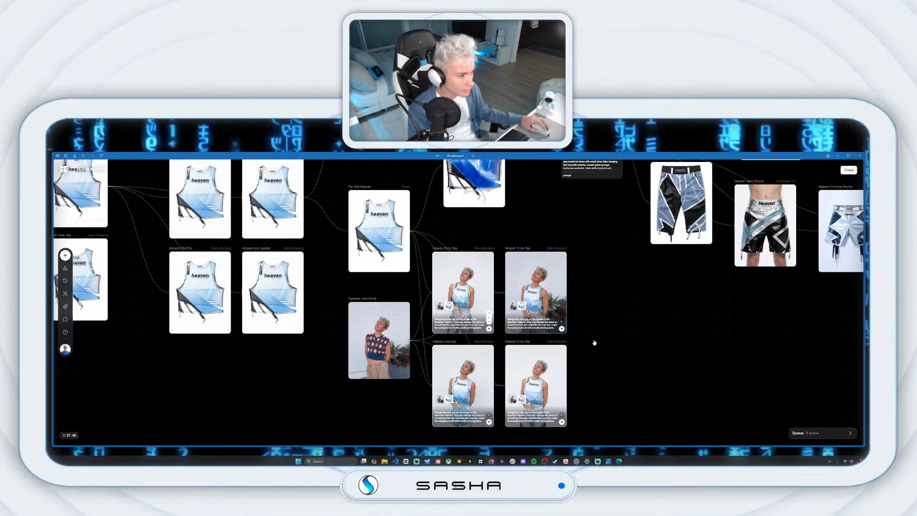
Inspect the two upper Heaven Crop Top images one after the other in fullscreen, closing each view.
left_click(552, 374)
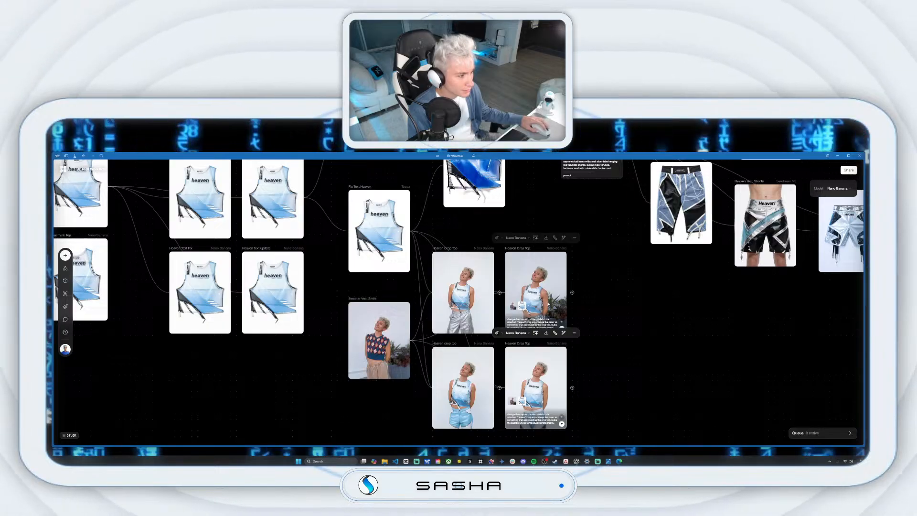
left_click(560, 251)
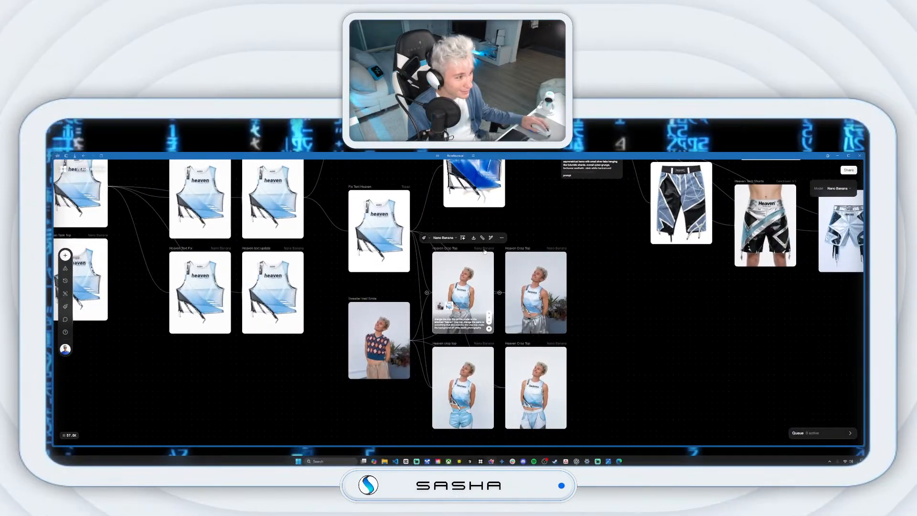
left_click(502, 238)
left_click(545, 266)
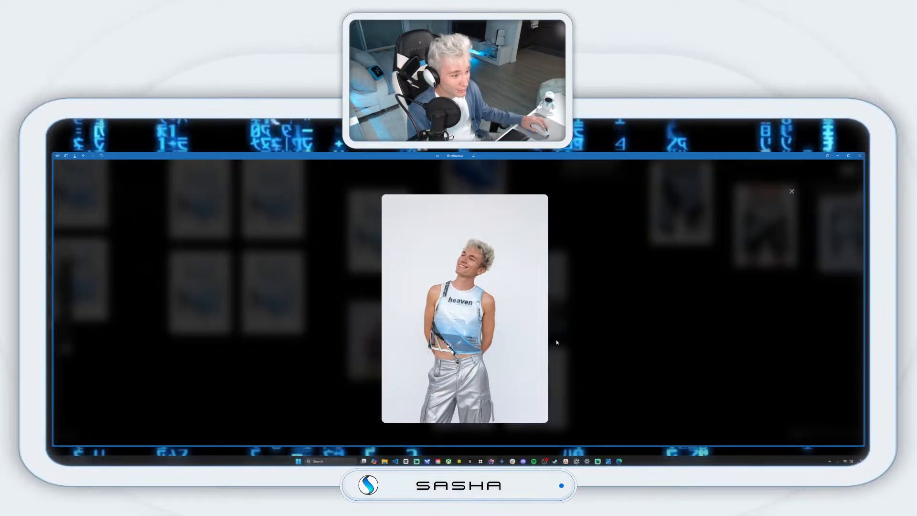
left_click(791, 191)
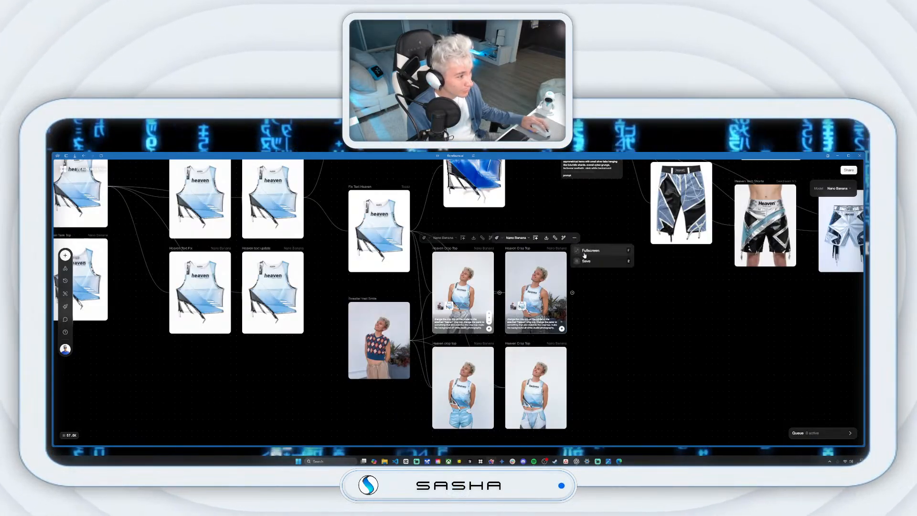
left_click(584, 254)
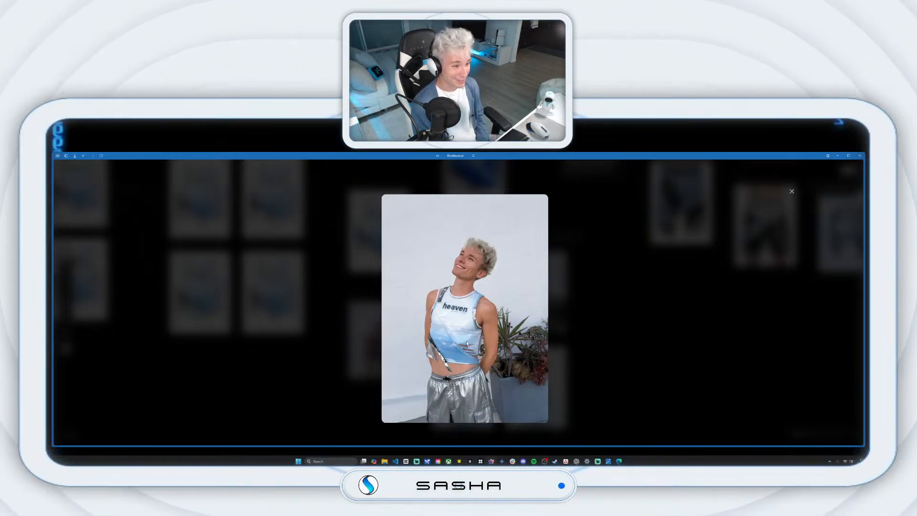
left_click(791, 191)
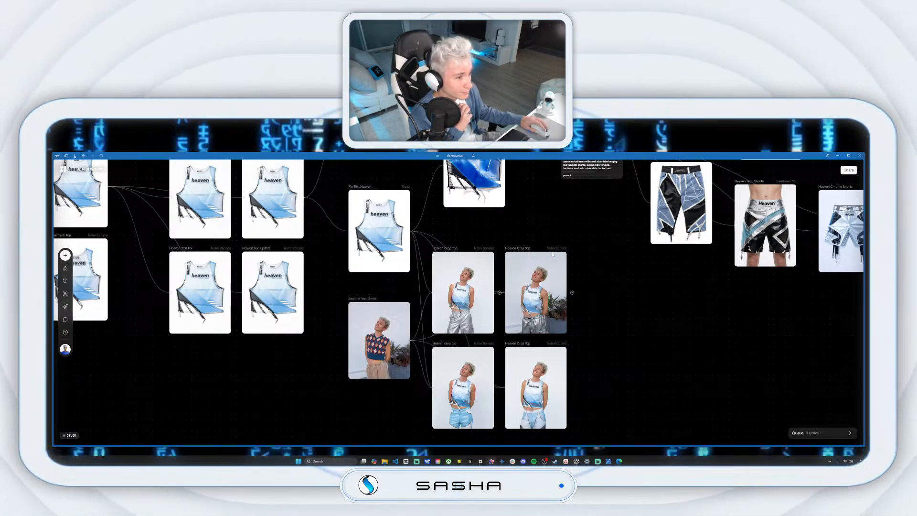
Look over the chrome and denim shorts designs across the canvas and find empty space beyond the product shots.
scroll(604, 241, "up", 2)
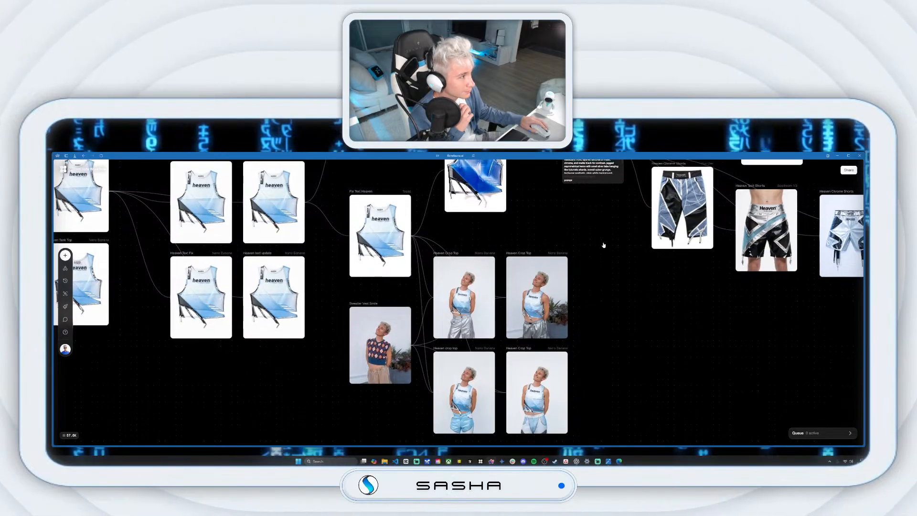
scroll(547, 216, "up", 3)
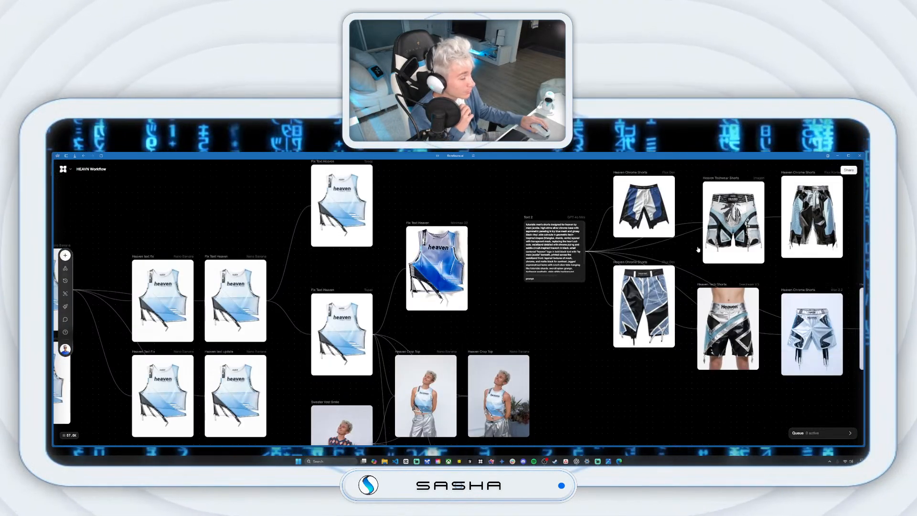
scroll(611, 360, "right", 7)
scroll(611, 359, "up", 4)
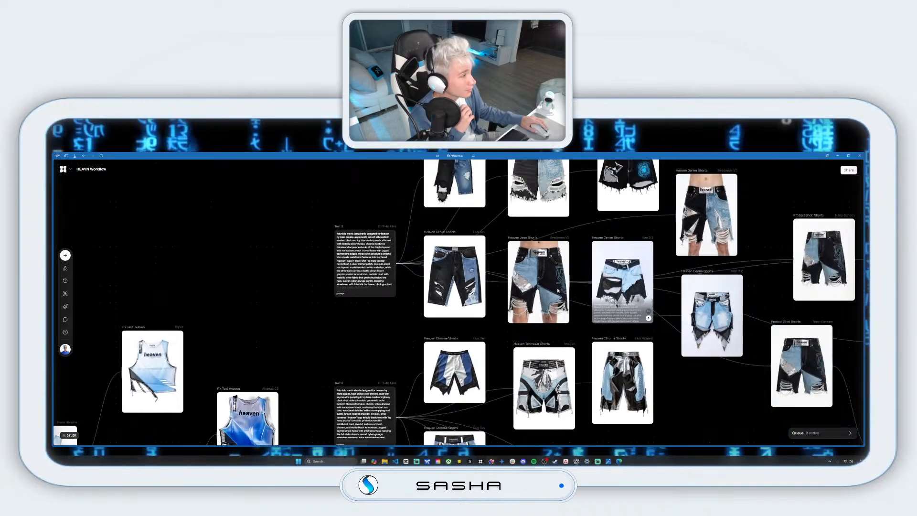
scroll(629, 293, "right", 6)
scroll(630, 293, "down", 5)
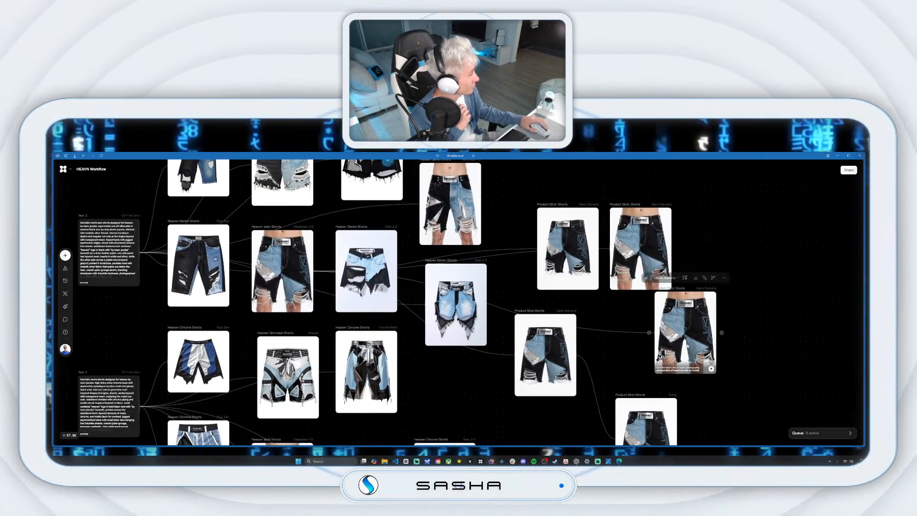
scroll(630, 342, "right", 5)
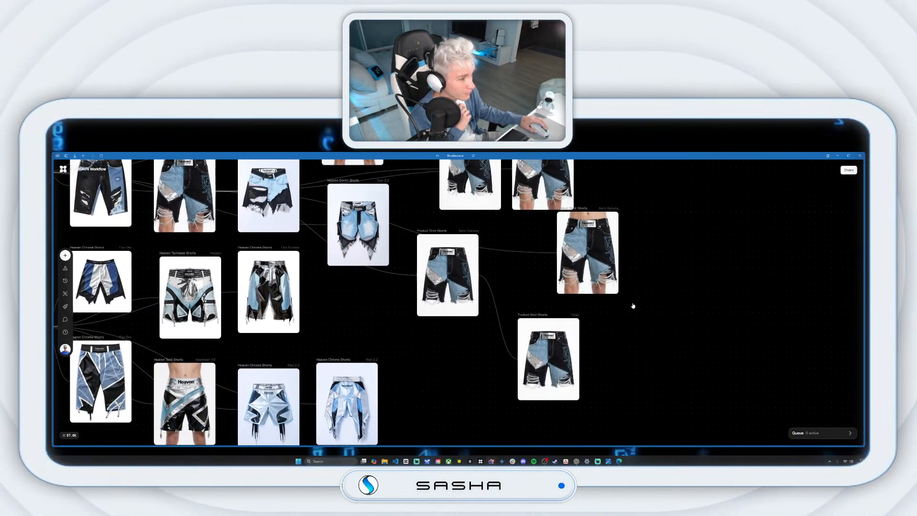
scroll(630, 307, "up", 3)
scroll(581, 386, "right", 6)
scroll(581, 386, "up", 2)
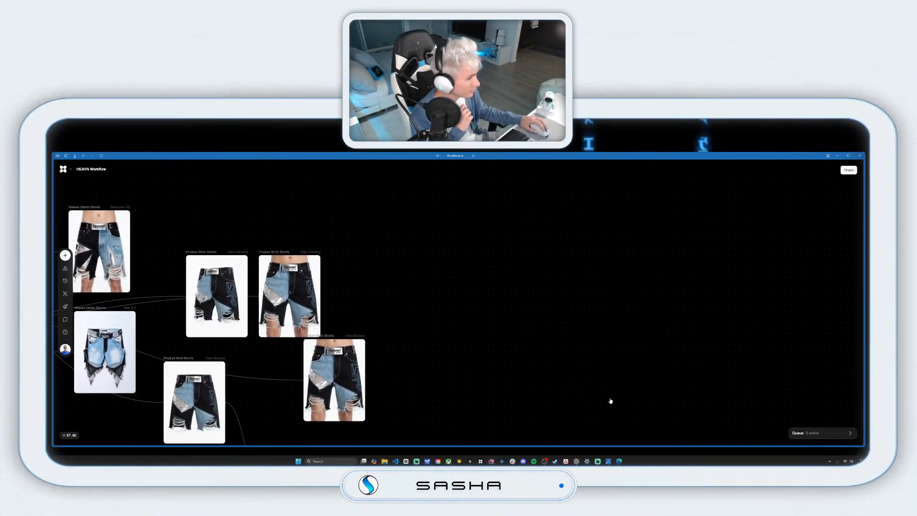
Switch to the "Futuristic tank top design" chat in ChatGPT and attach the sneaker reference image to a new message.
left_click(577, 461)
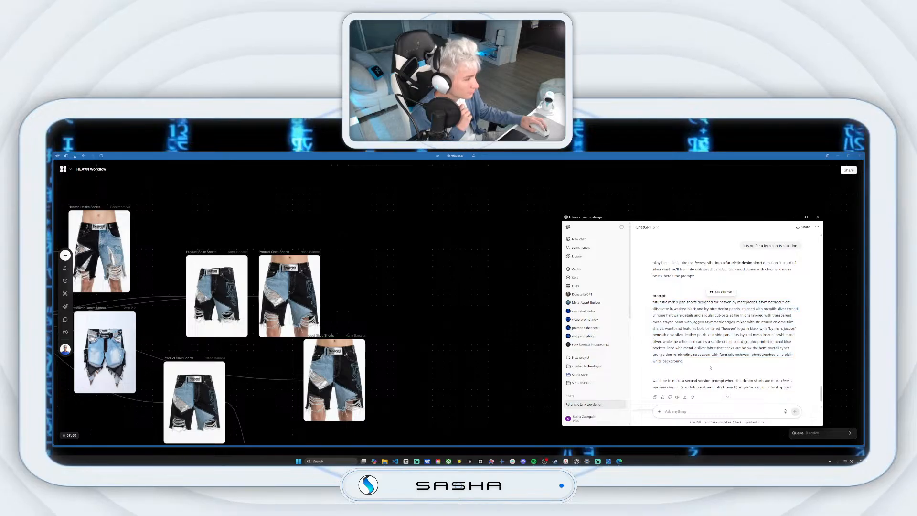
scroll(720, 341, "down", 1)
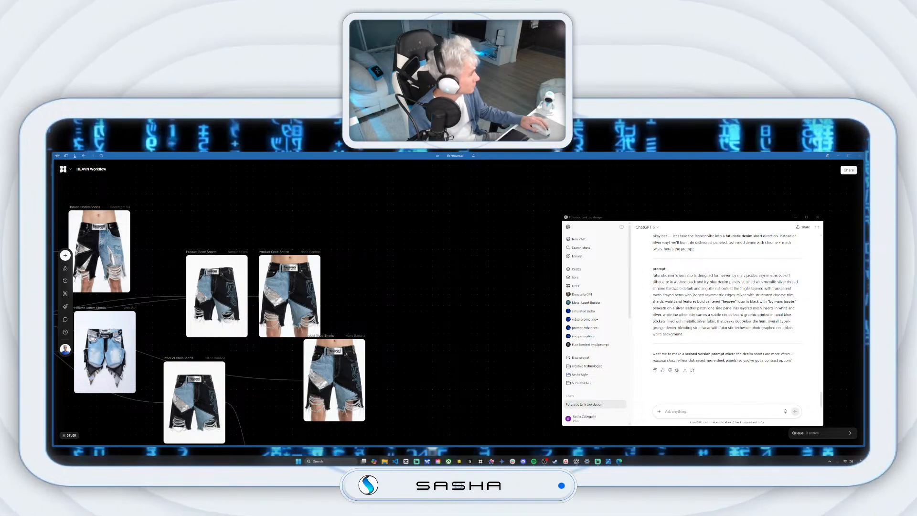
left_click_drag(863, 396, 709, 392)
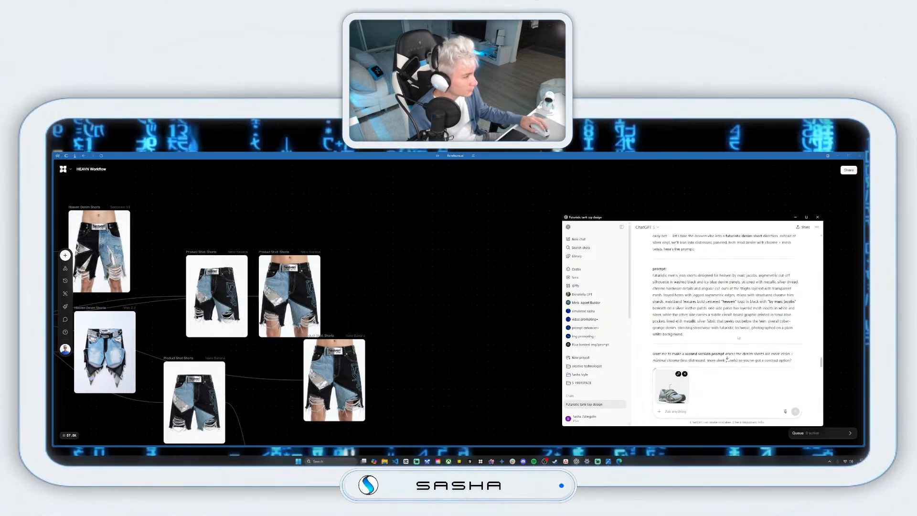
Copy the earlier HEAVEN senior creative director brief for men's shorts from the chat into the new message with the sneaker image.
scroll(738, 338, "up", 8)
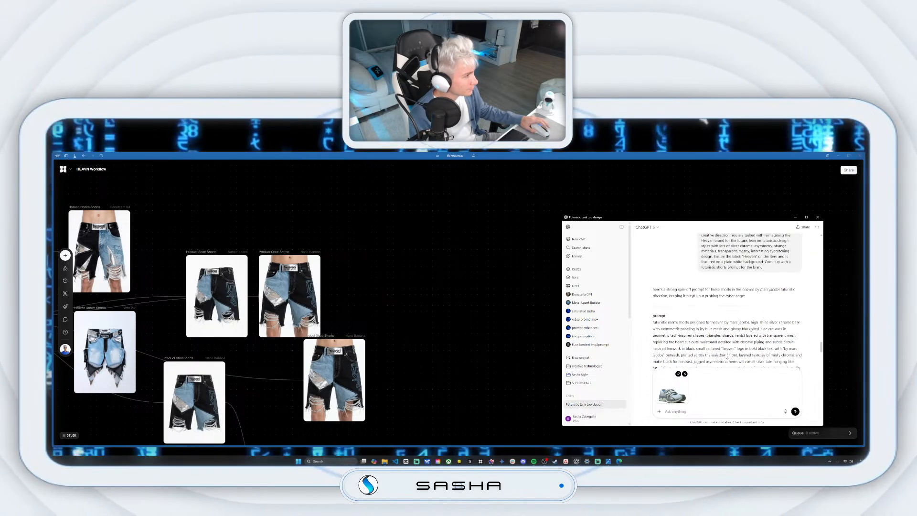
scroll(751, 329, "up", 5)
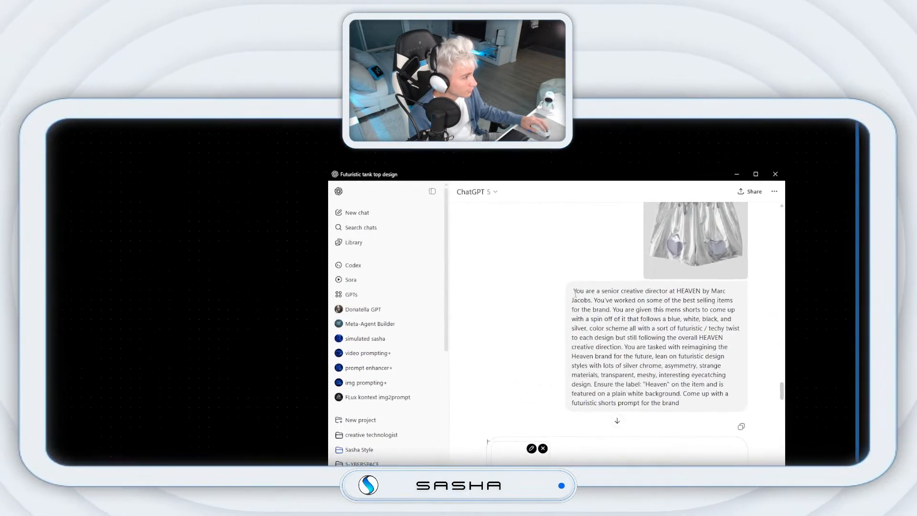
left_click_drag(575, 294, 724, 409)
key("ctrl+c")
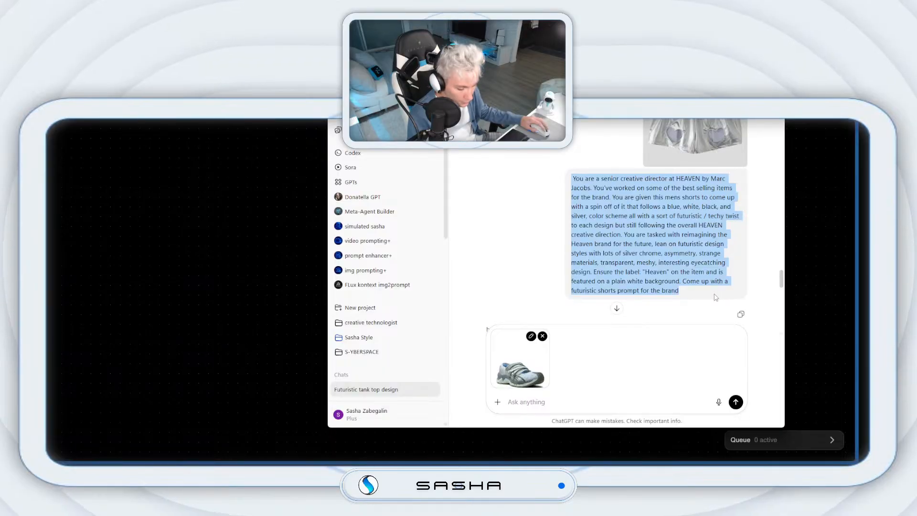
left_click(546, 402)
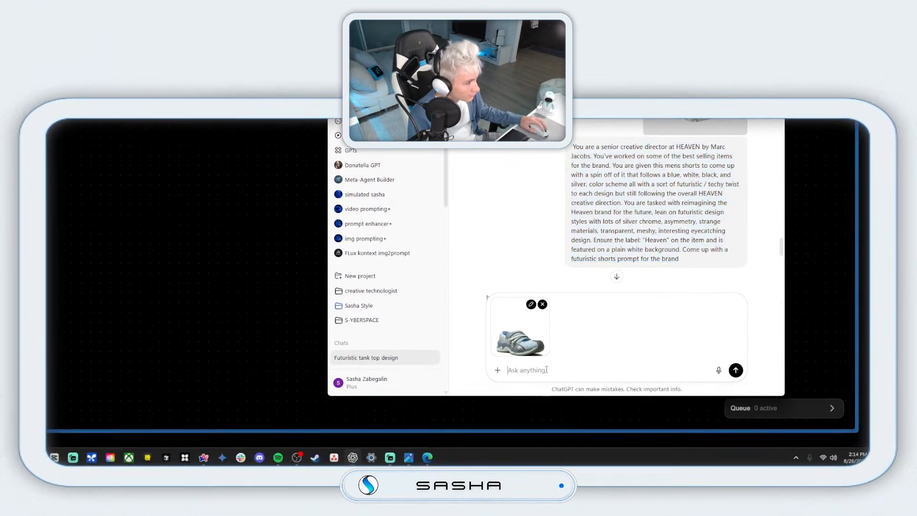
key("ctrl+v")
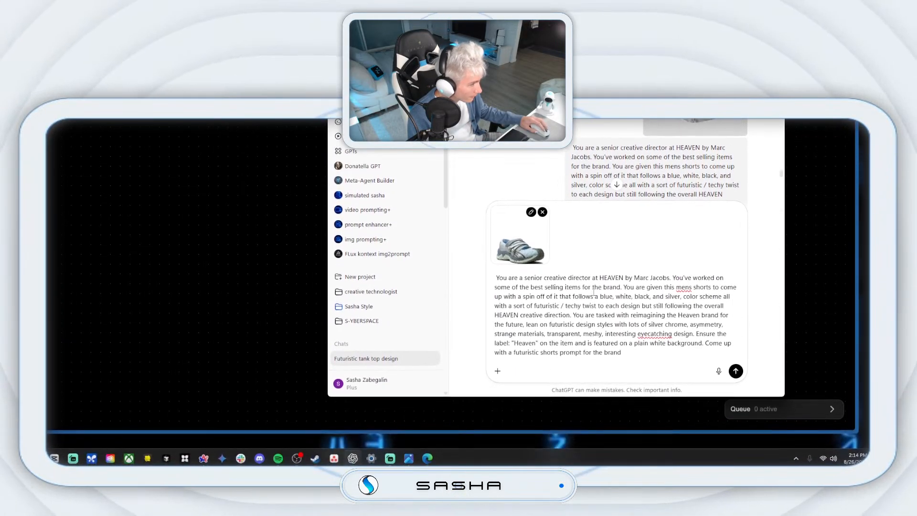
Replace "shorts" with "footwear" after "You are given this mens" in the message.
left_click_drag(711, 288, 681, 288)
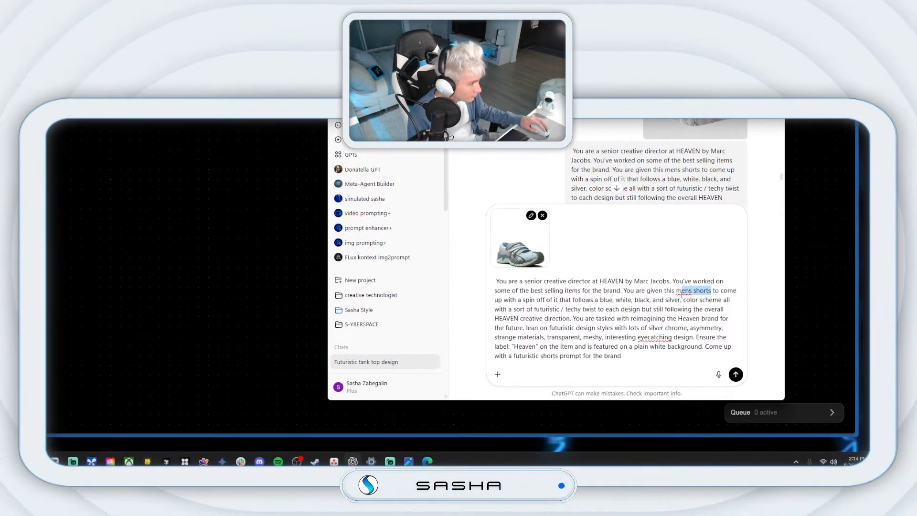
double_click(701, 290)
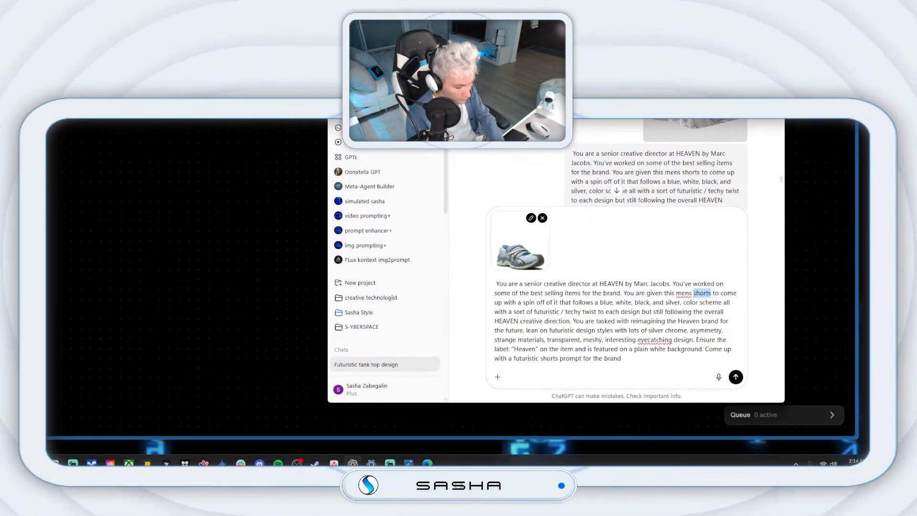
type("sh")
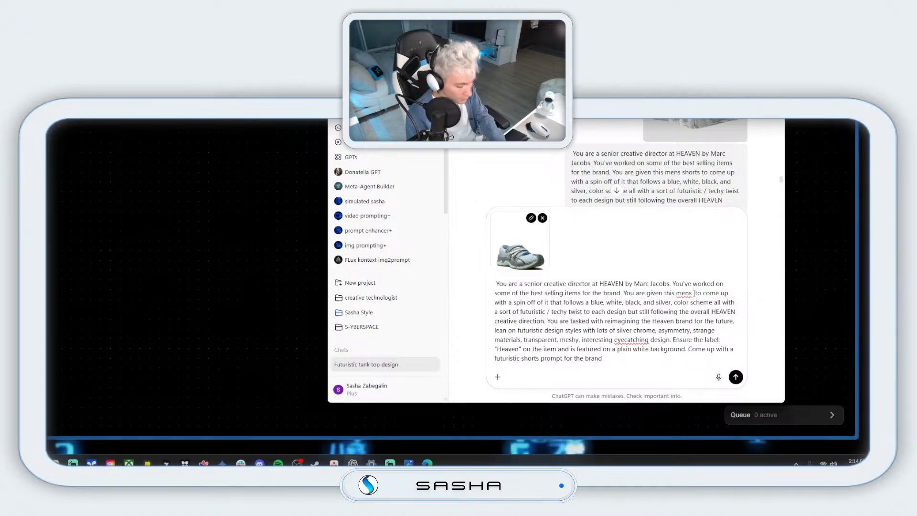
type("footwear")
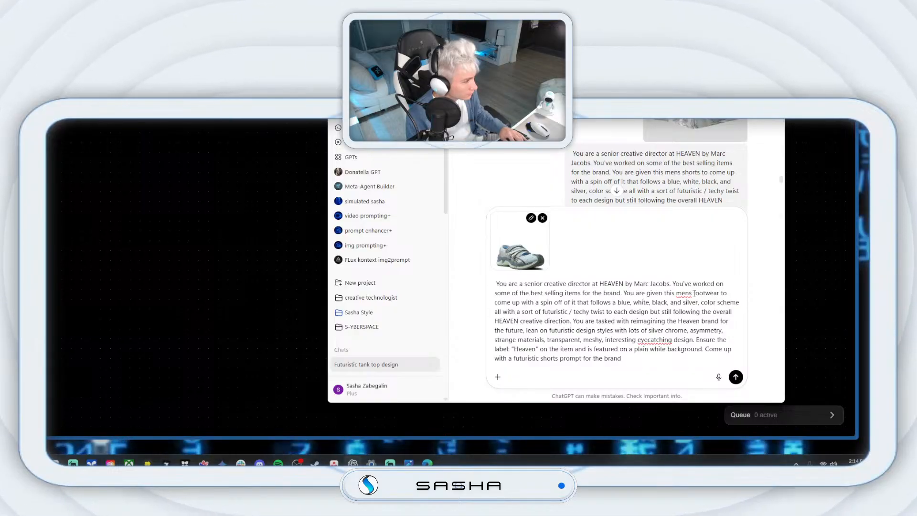
Replace "shorts" with "footwear" in the message's final "Come up with a futuristic" sentence and send the message.
key("Down")
key("Down")
key("Down")
key("Down")
key("Down")
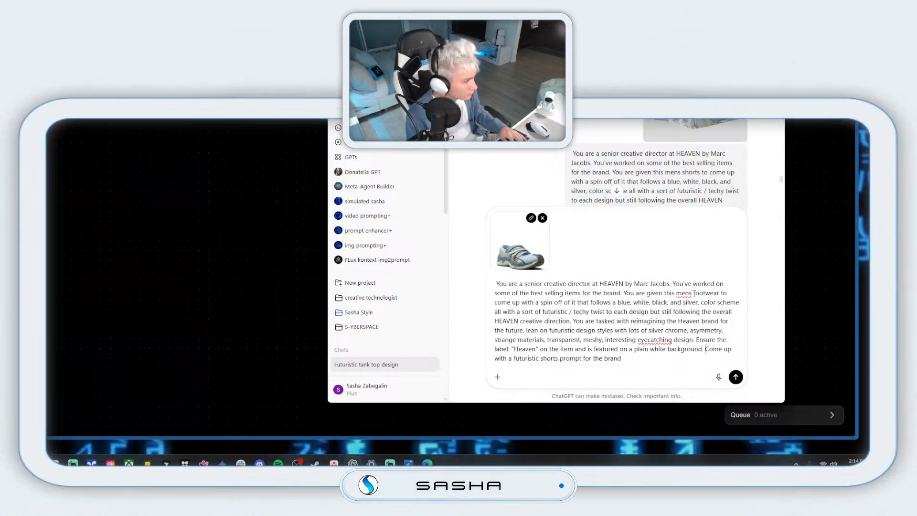
key("Down")
key("Left")
key("Left")
key("Left")
key("Left")
key("Left")
key("Left")
key("Left")
key("Left")
key("Left")
key("Left")
key("Left")
key("Left")
key("Left")
key("Left")
key("Left")
key("Left")
key("Left")
key("Left")
key("Left")
key("Left")
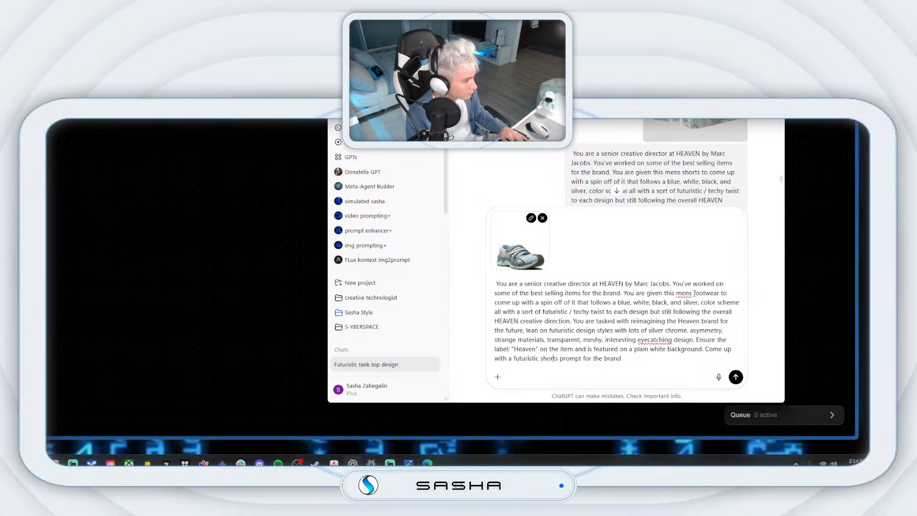
key("BackSpace")
key("BackSpace")
key("BackSpace")
key("BackSpace")
key("BackSpace")
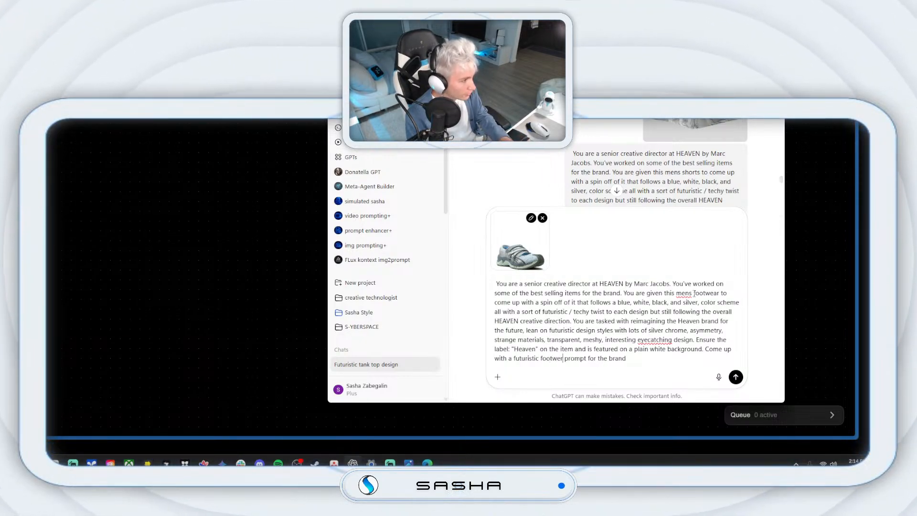
key("BackSpace")
type("ar")
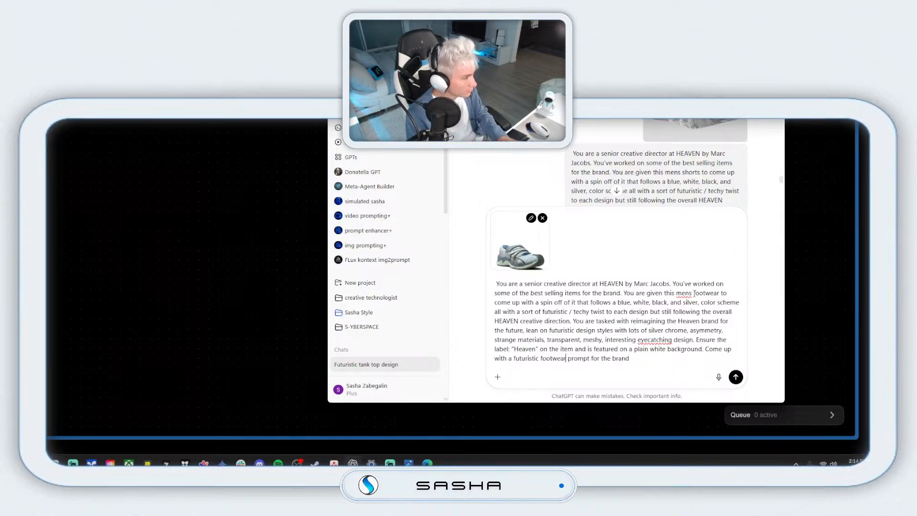
type("\\")
key("Return")
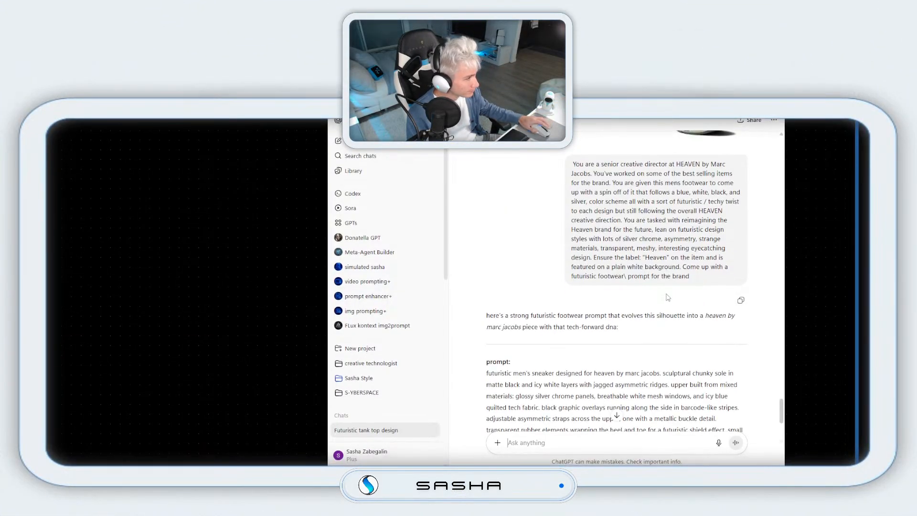
Copy the full text of the generated men's sneaker prompt and return to the HEAVN Workflow canvas.
scroll(667, 297, "down", 4)
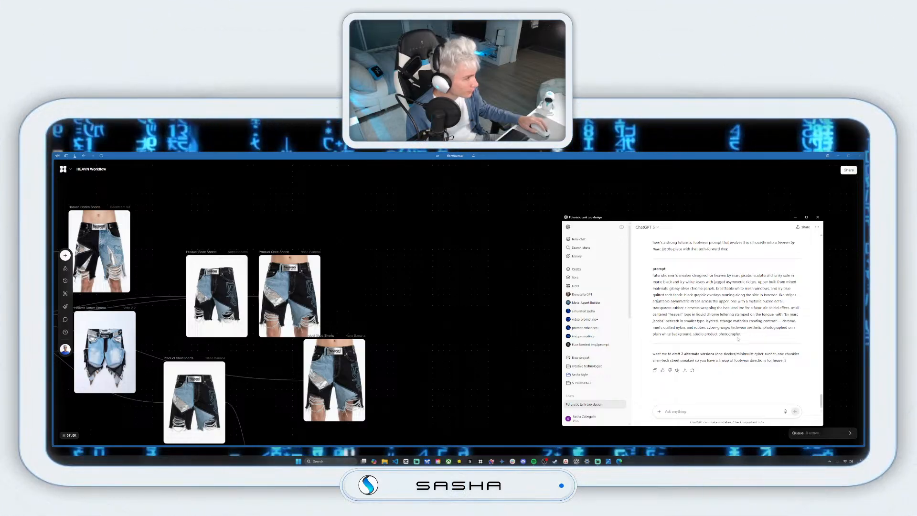
left_click_drag(740, 335, 652, 276)
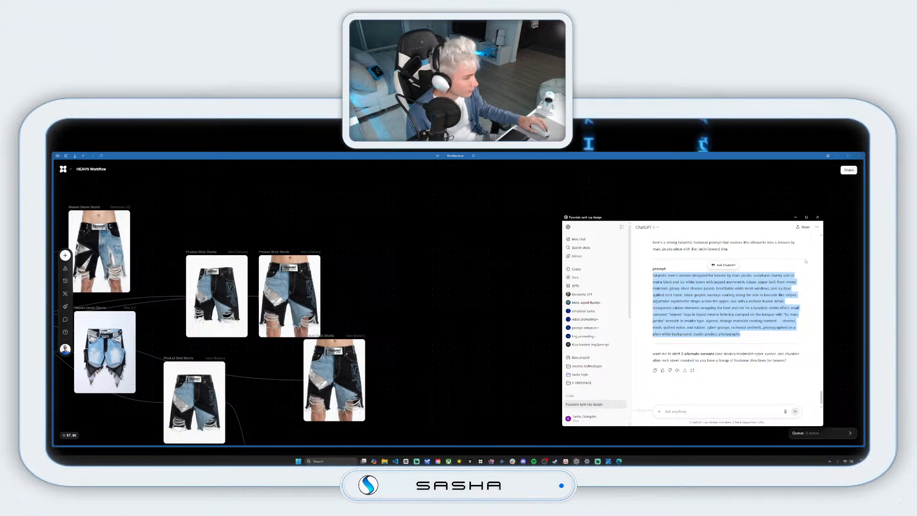
left_click(796, 218)
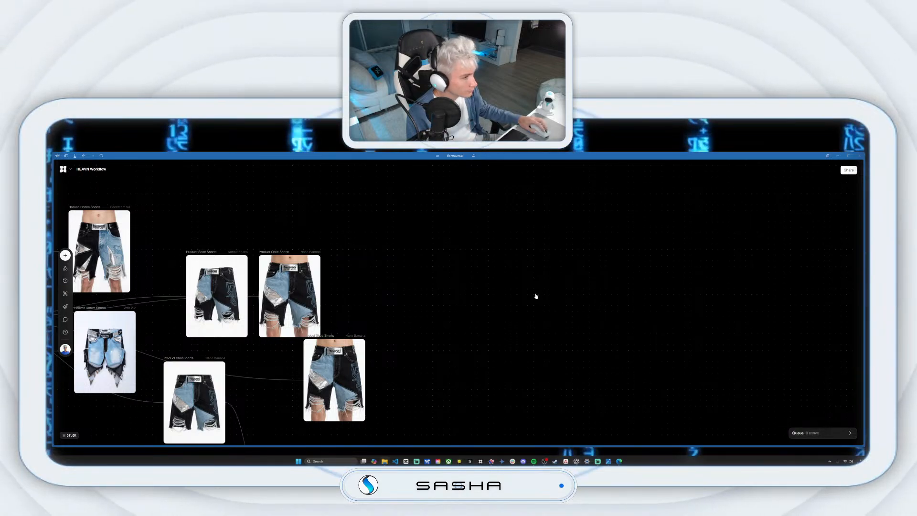
Add a text node with the instruction "prompt", paste the sneaker prompt as its content, and place it beside the shorts product shots.
left_click_drag(528, 285, 492, 302)
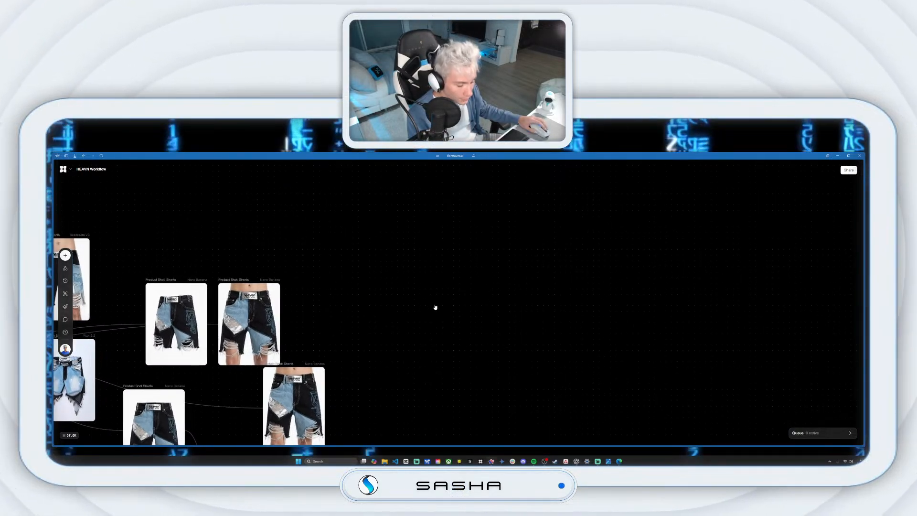
left_click(421, 335)
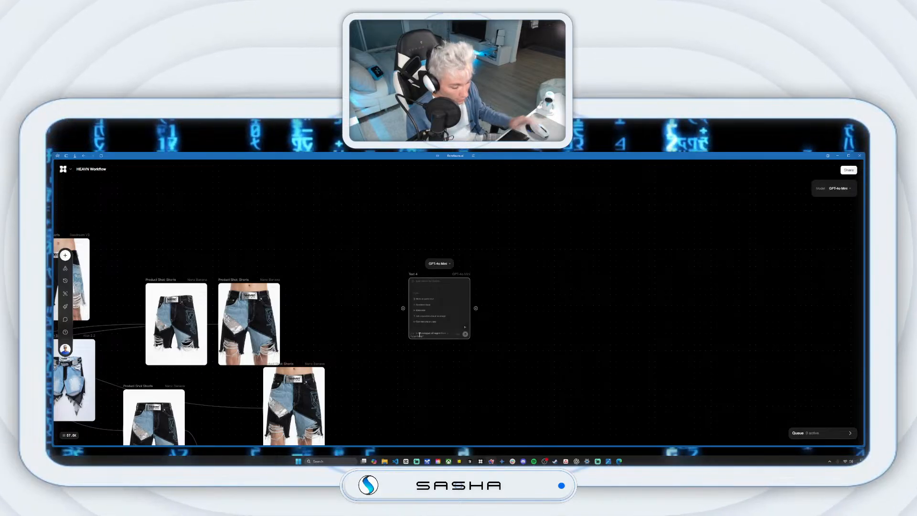
type("prompt")
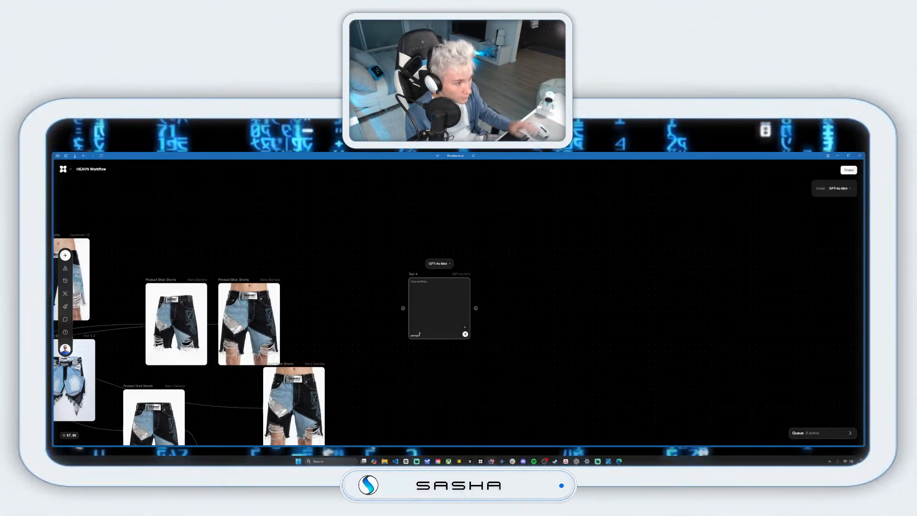
key("ctrl+v")
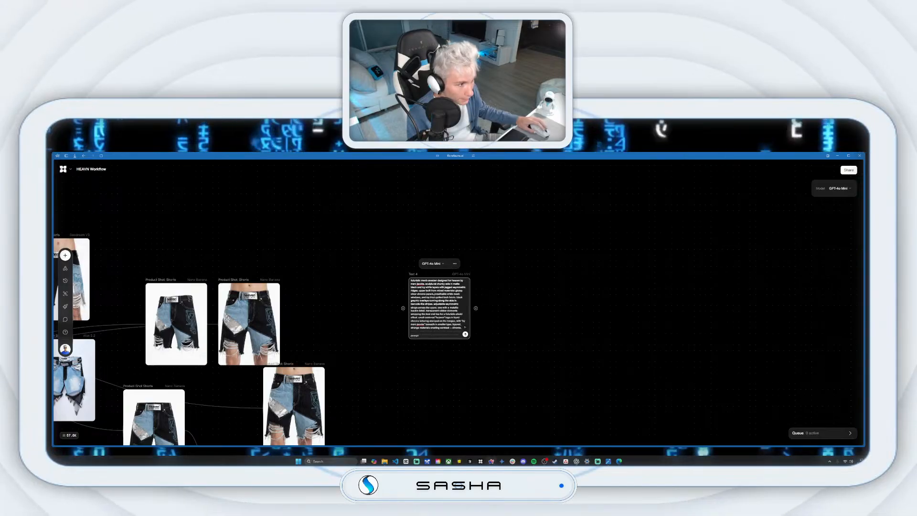
left_click_drag(410, 276, 354, 254)
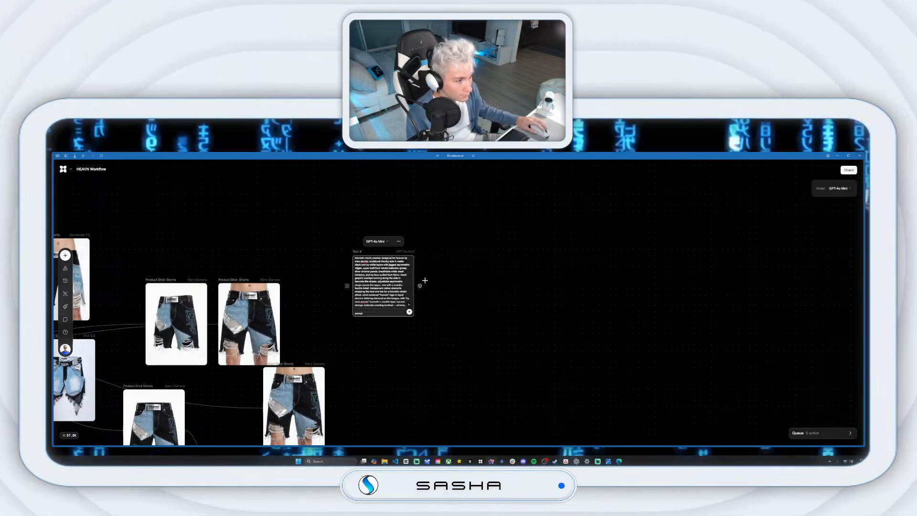
Create an image node connected to the sneaker text node, apply a style to it, and move it just above the text node.
left_click_drag(480, 257, 482, 256)
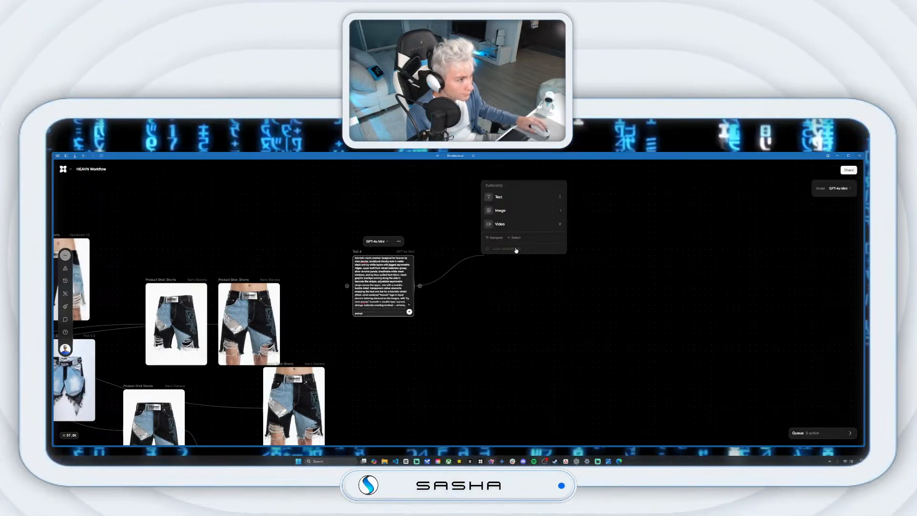
left_click(528, 216)
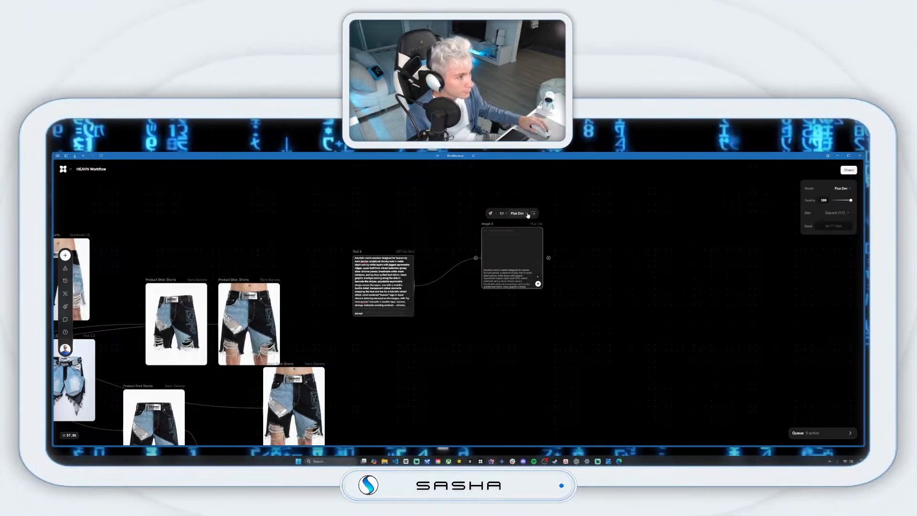
left_click(495, 215)
left_click(504, 241)
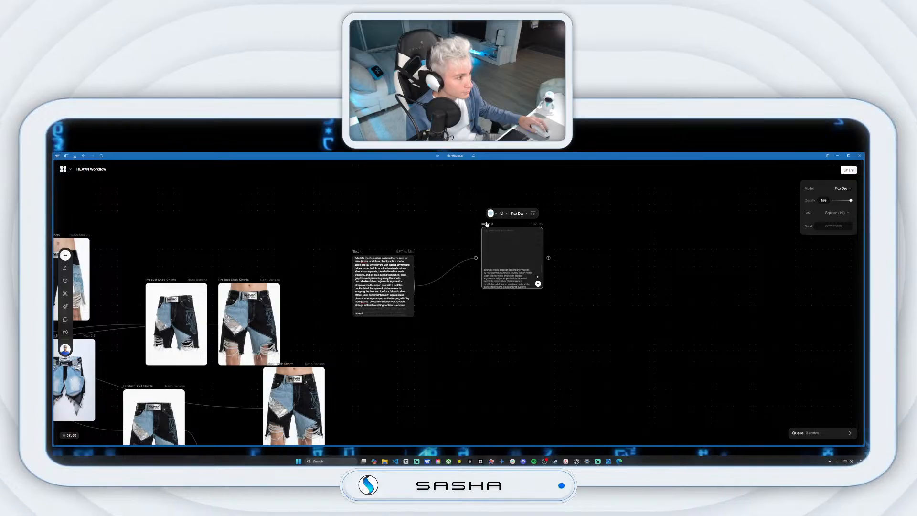
left_click_drag(490, 223, 427, 190)
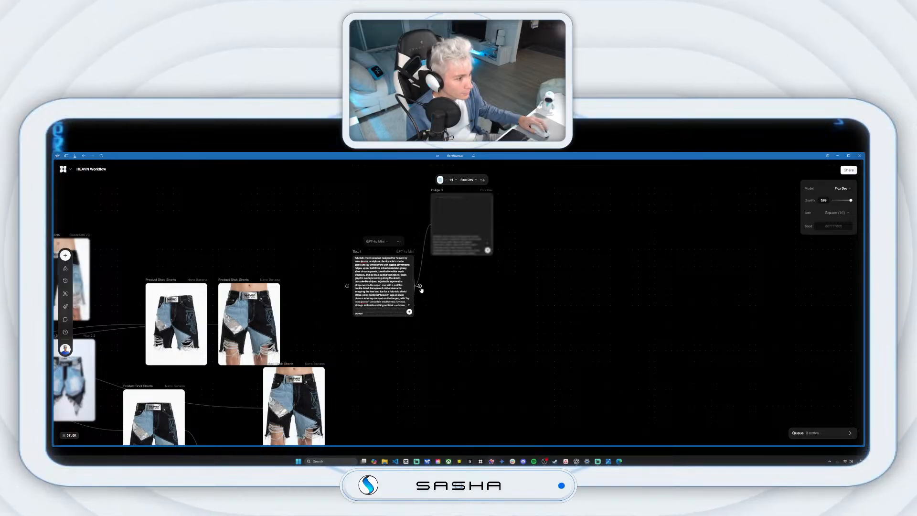
Create a second image node from the sneaker text node, apply the HEAVN style and 3:4 size, and place it below the first image node.
left_click_drag(466, 327, 463, 334)
left_click(495, 296)
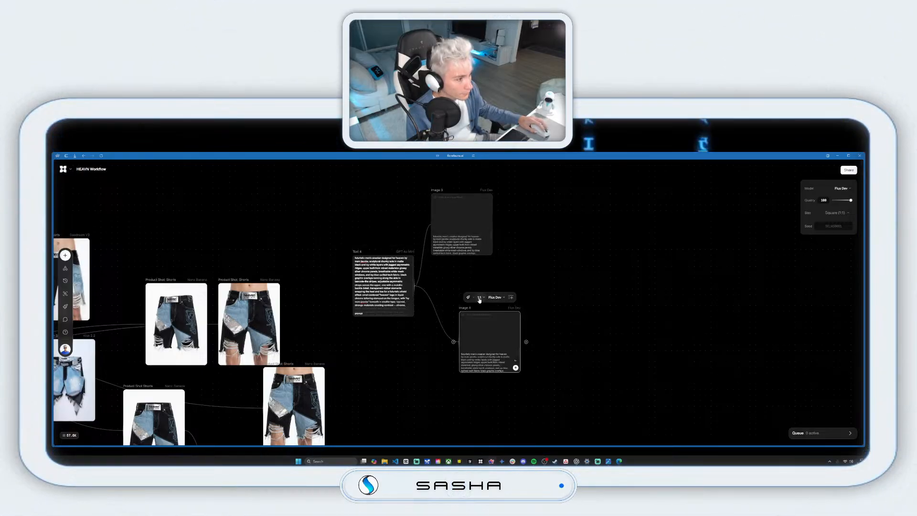
left_click(471, 297)
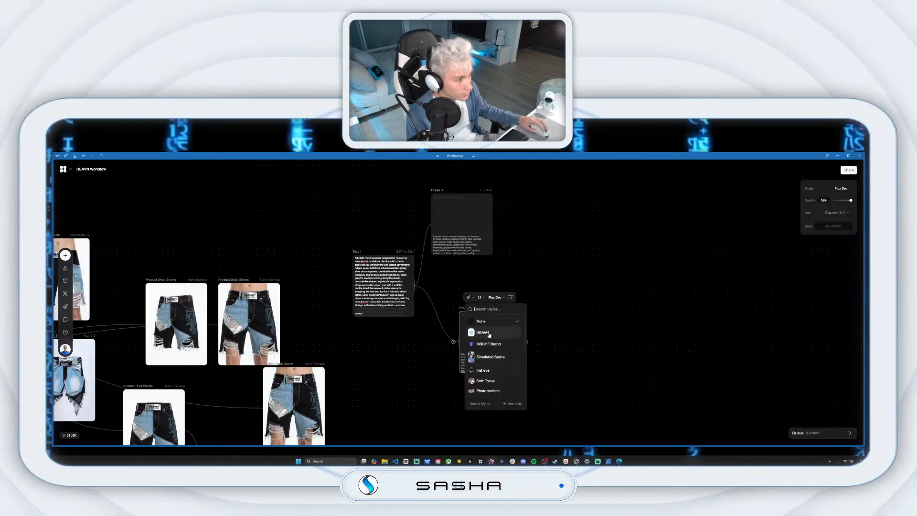
left_click(487, 333)
left_click(481, 298)
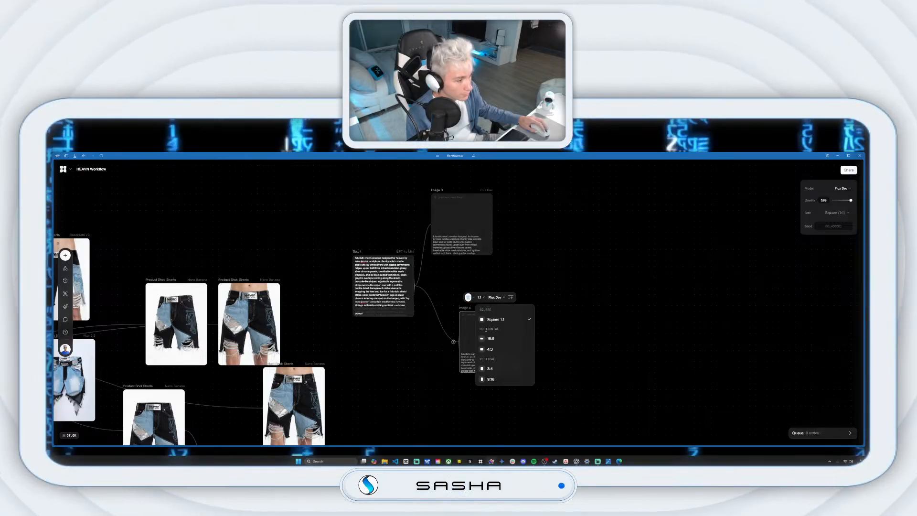
left_click(490, 369)
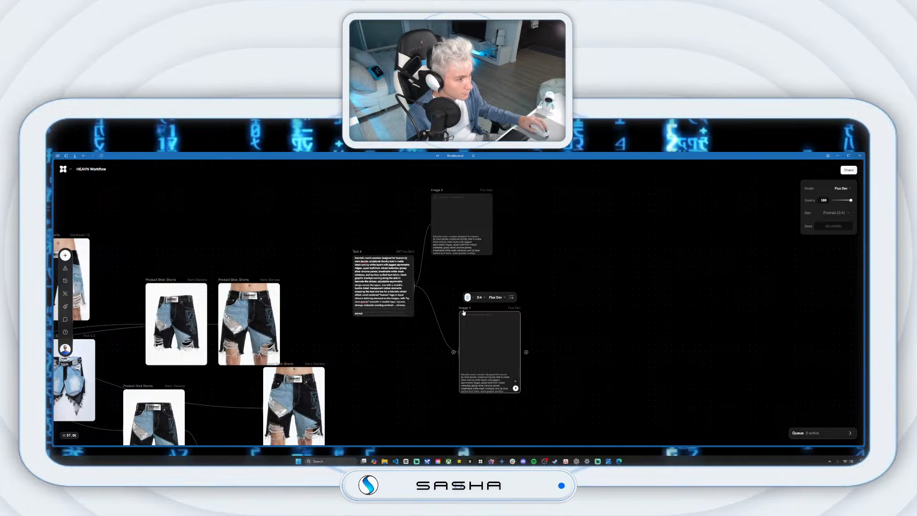
left_click_drag(490, 325, 467, 319)
Create a third image node from the sneaker text node with Flux Kontext Max at 3:4, and place it beside the first image node.
left_click_drag(418, 285, 549, 286)
left_click(592, 242)
left_click(591, 241)
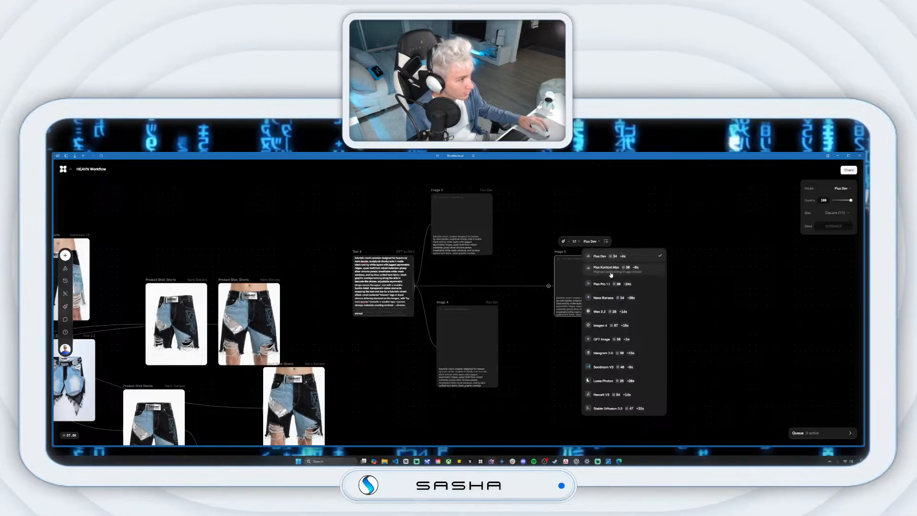
left_click(611, 272)
left_click(572, 241)
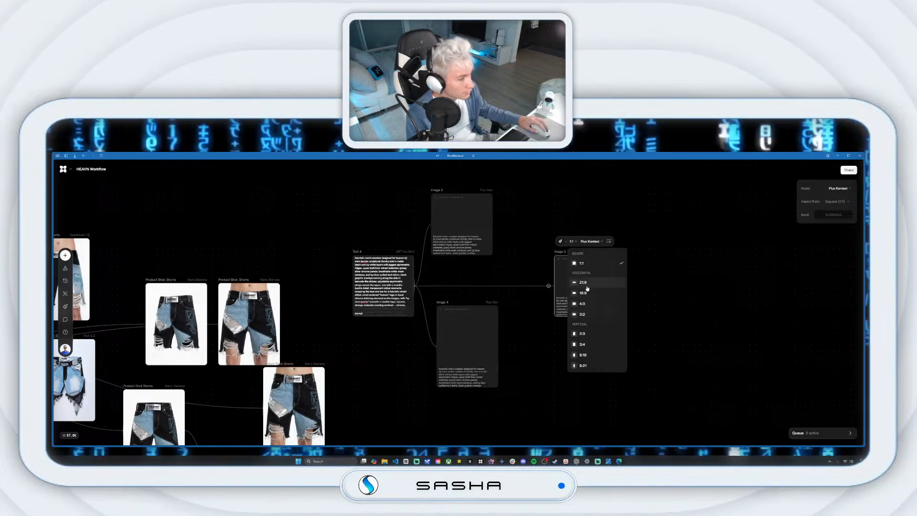
left_click(582, 344)
left_click_drag(557, 243, 518, 220)
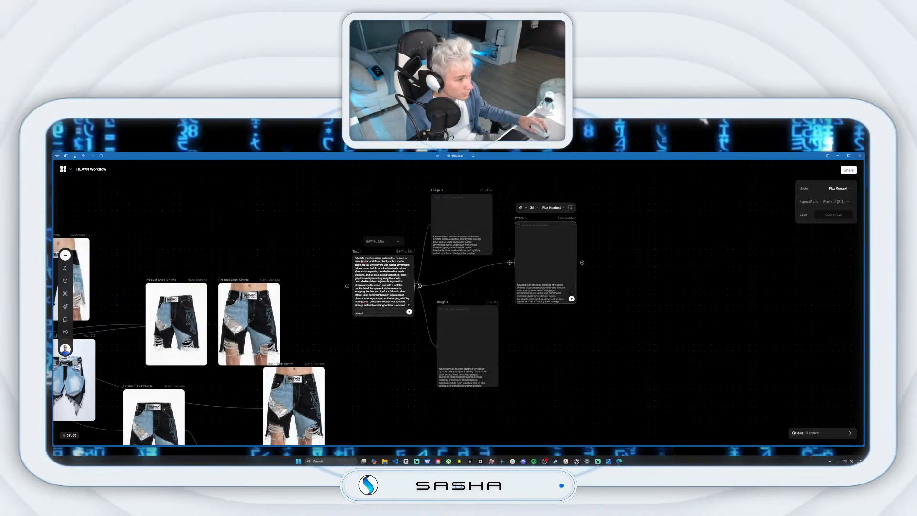
Create another image node from the sneaker text node with Seedream V3 at 3:4, and place it below the Flux Kontext node.
left_click_drag(420, 285, 554, 363)
left_click(589, 322)
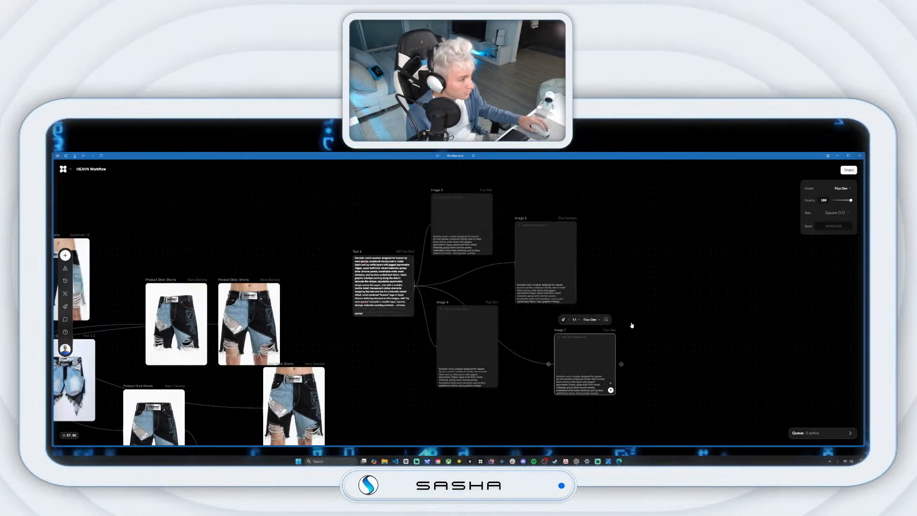
left_click(587, 391)
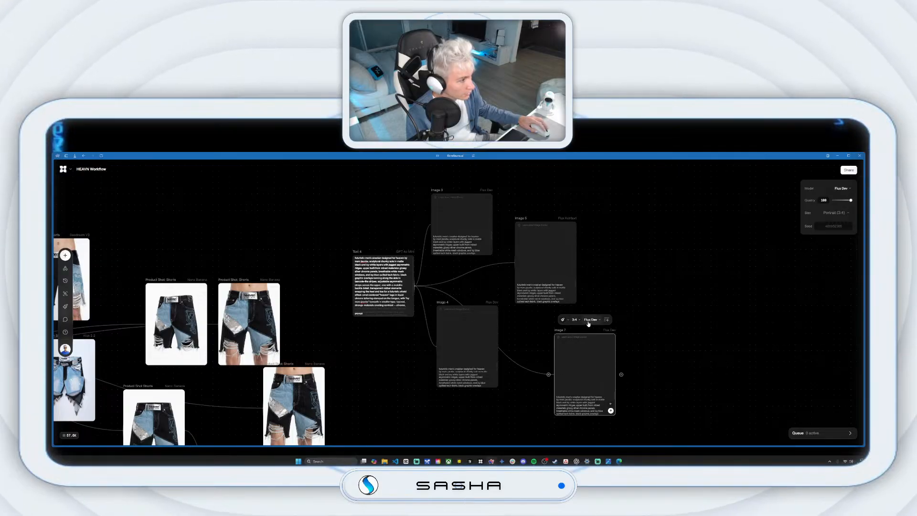
left_click(591, 320)
left_click(620, 266)
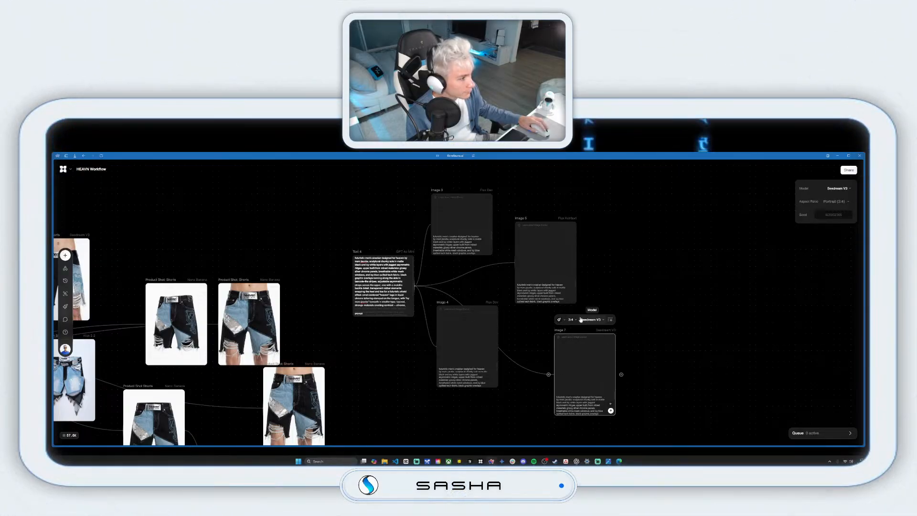
left_click_drag(554, 333, 522, 323)
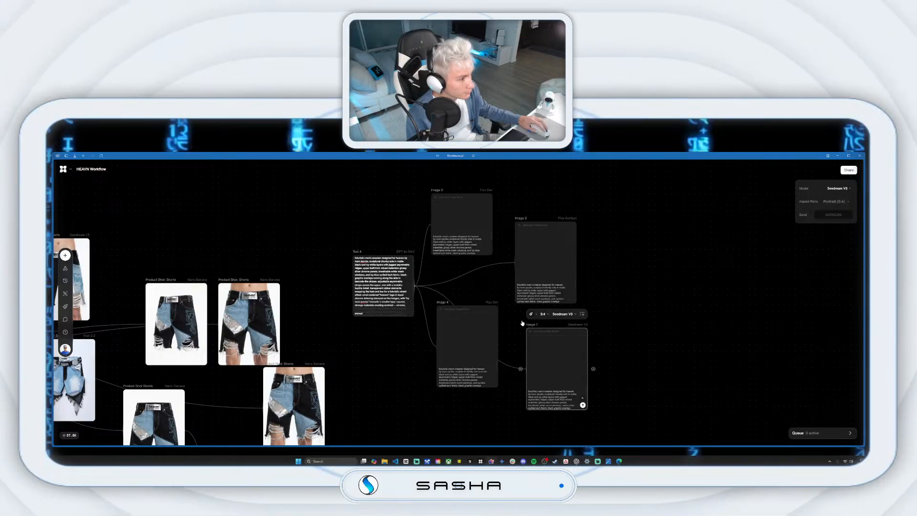
Create an Imagen 4 image node from the sneaker text node at 3:4, and place it to the right of the Seedream V3 node.
left_click_drag(418, 285, 649, 324)
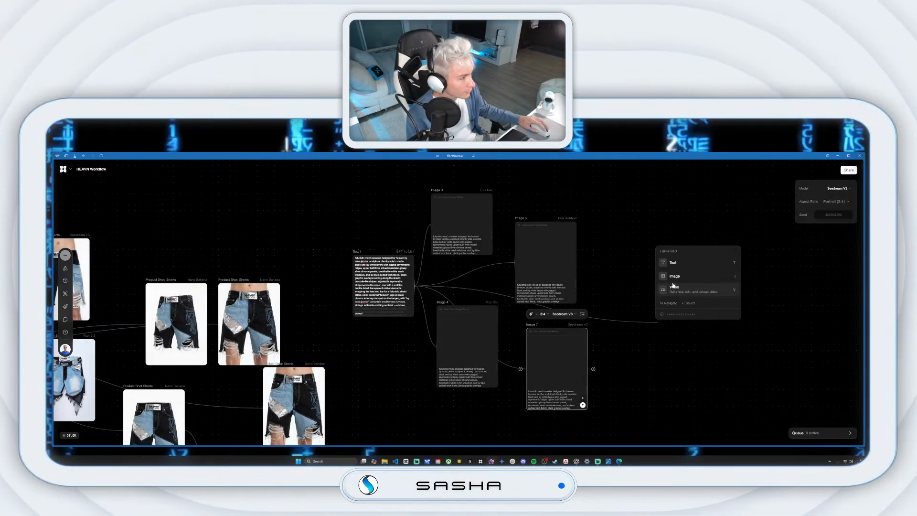
left_click(690, 281)
left_click(693, 281)
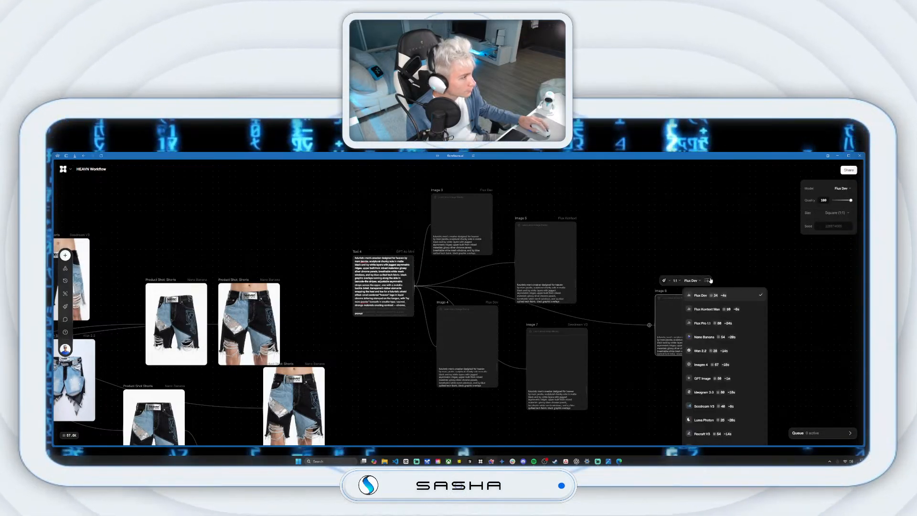
left_click(715, 364)
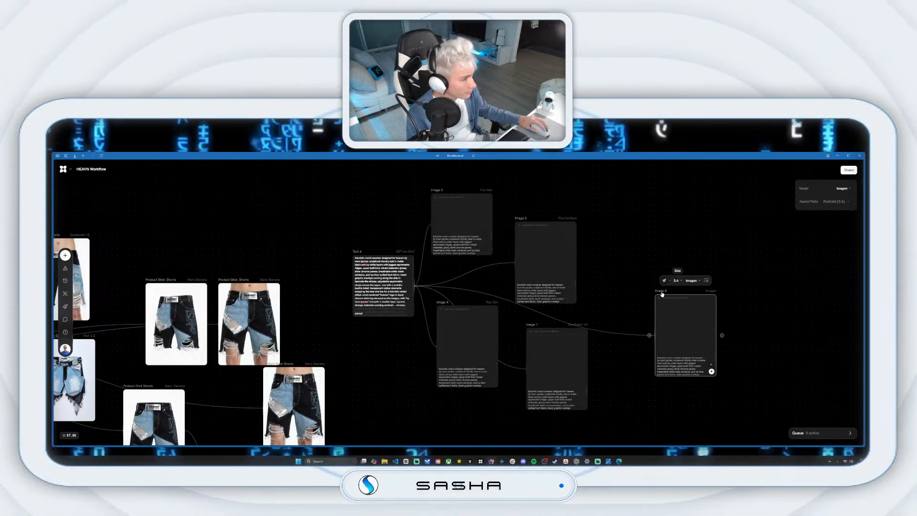
left_click_drag(661, 294, 611, 322)
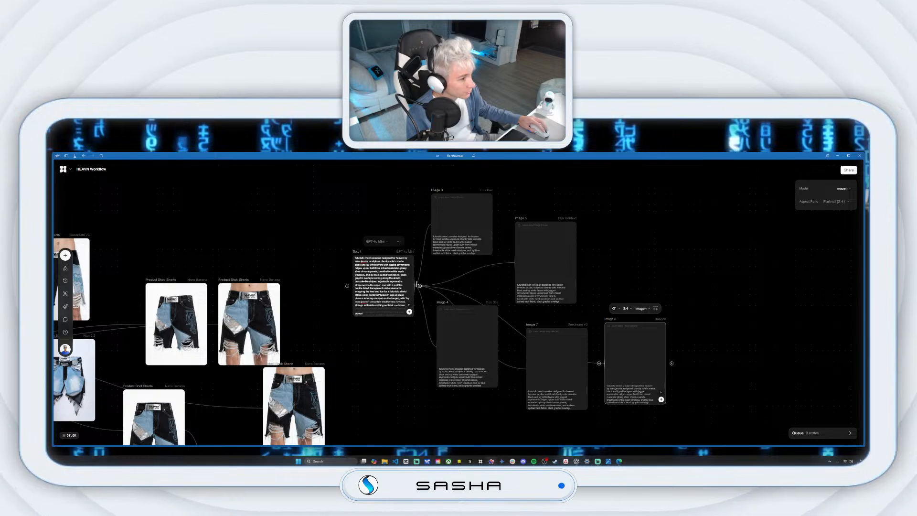
Add a 3:4 Wan 2.2 image node from the sneaker text beside the Flux Kontext node, and generate all six image nodes together.
left_click_drag(417, 285, 646, 277)
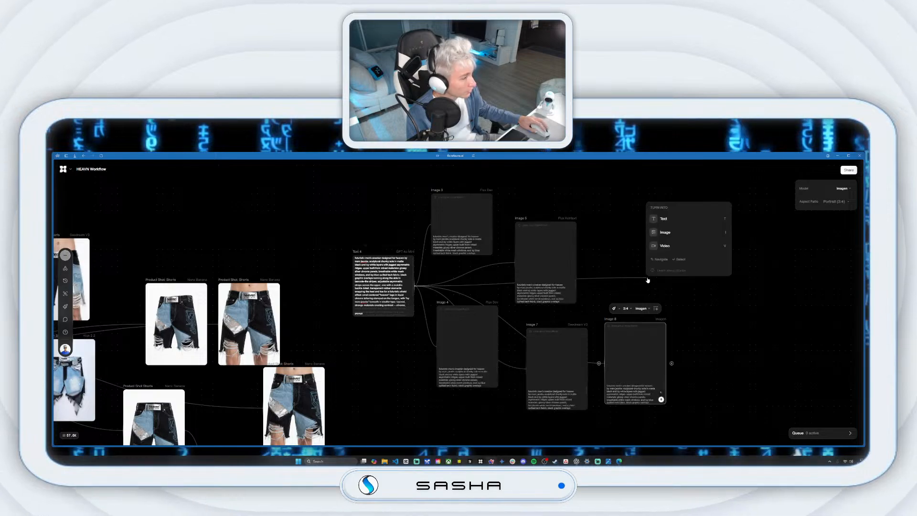
left_click(682, 240)
left_click(680, 236)
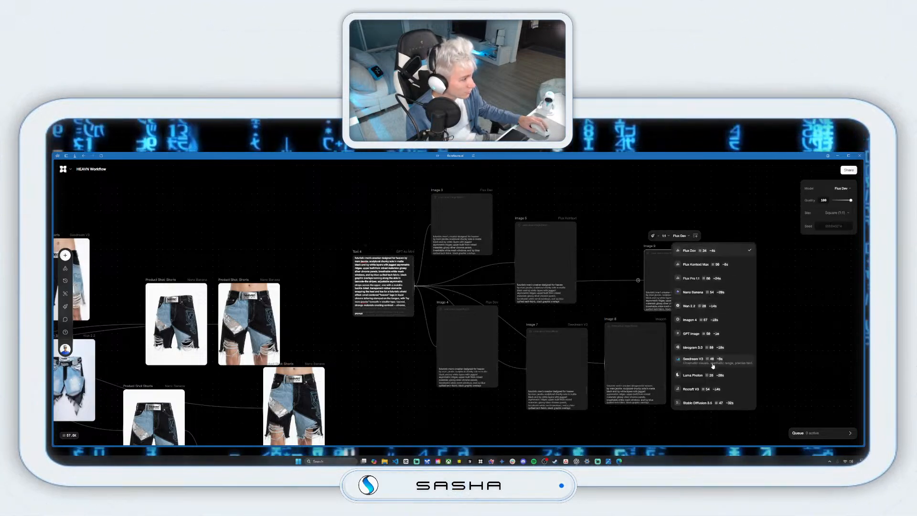
left_click(691, 306)
left_click(671, 234)
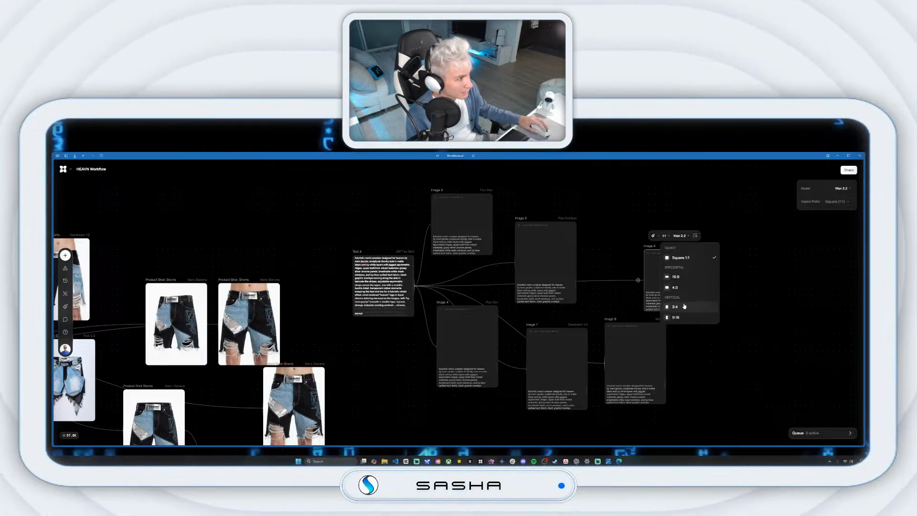
left_click(660, 267)
left_click_drag(649, 250, 605, 221)
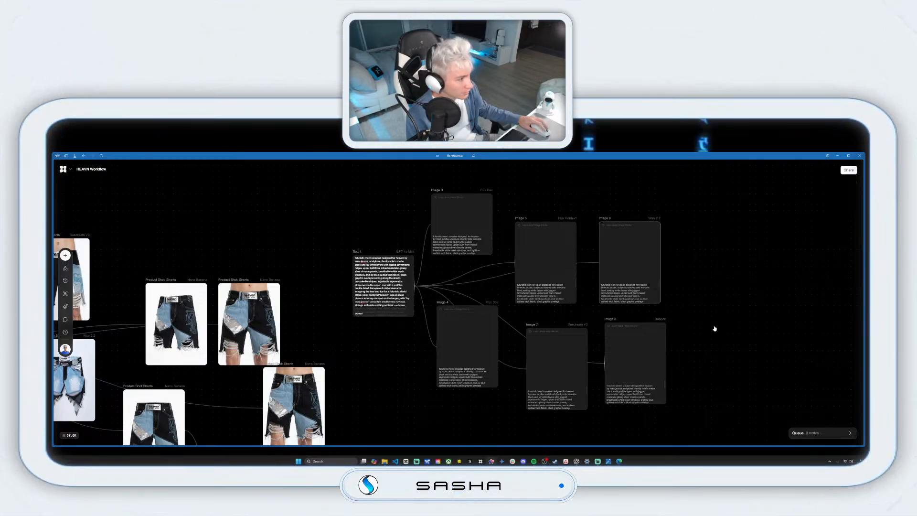
left_click_drag(423, 186, 696, 411)
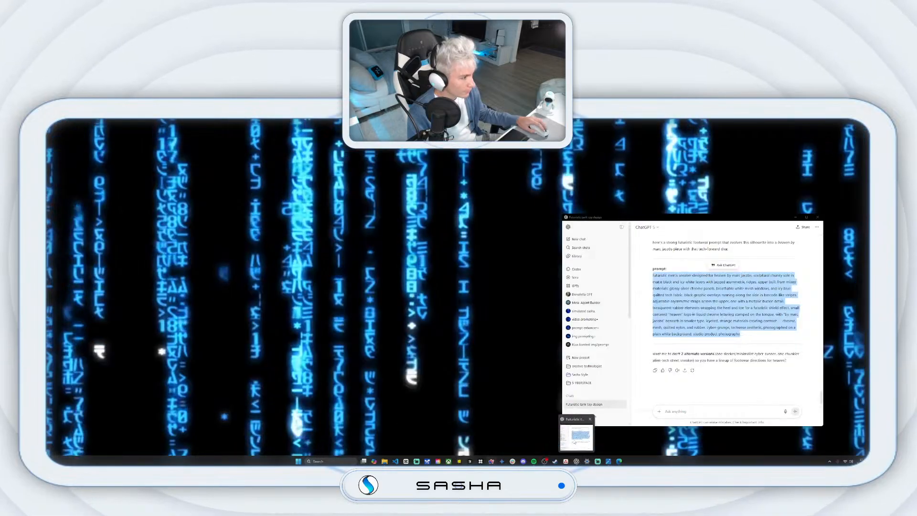
Switch to ChatGPT and send "less sporty shoe design and something more fiting of the marc jacobs's heaven line".
left_click(576, 436)
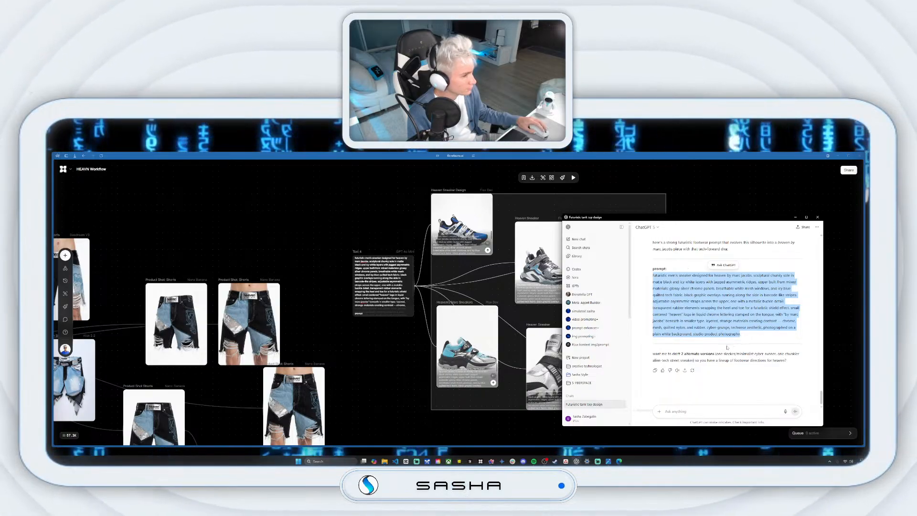
left_click(679, 412)
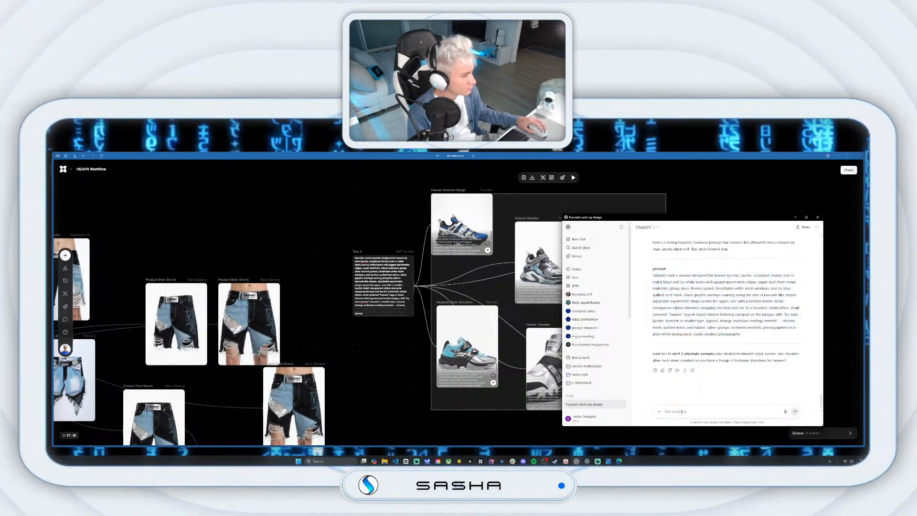
type("I")
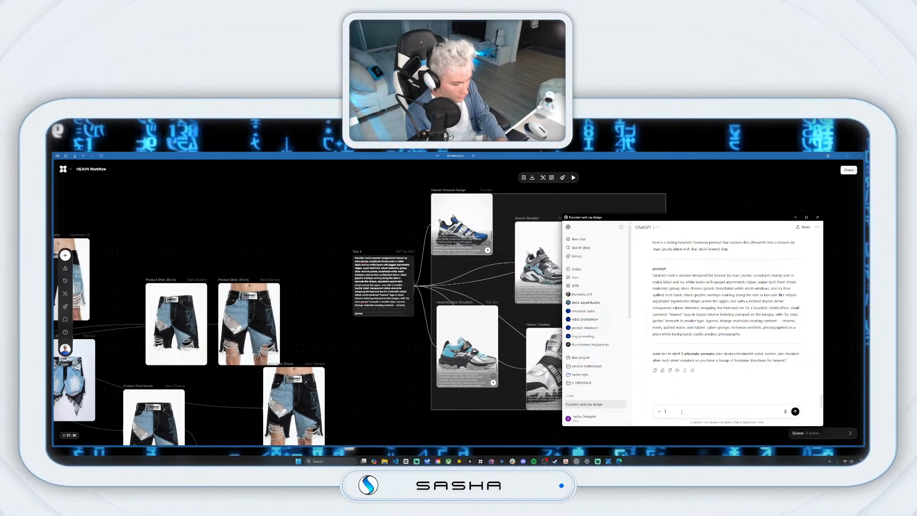
type("ess")
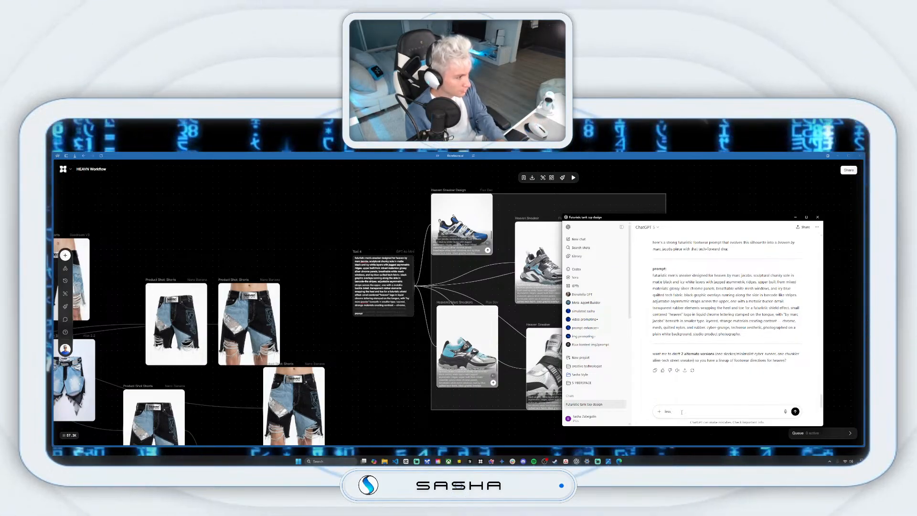
type(" sport shoe desig")
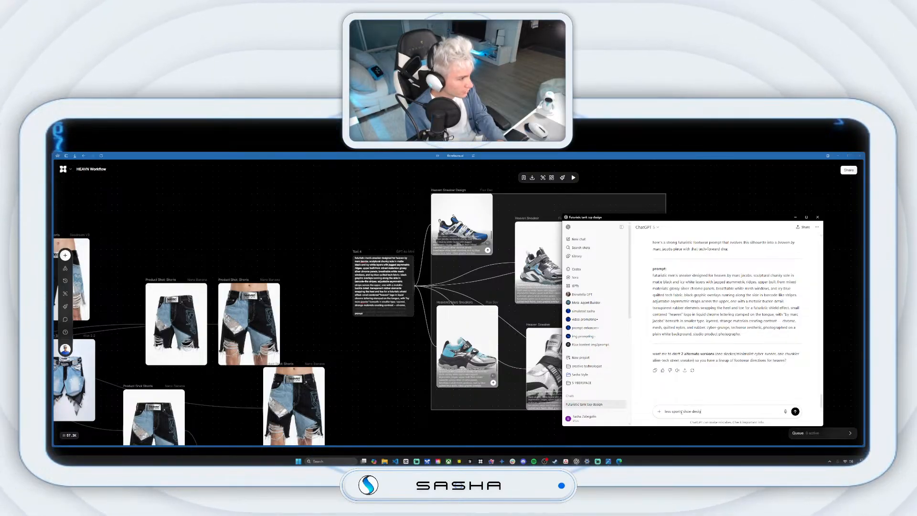
type("n and somethi")
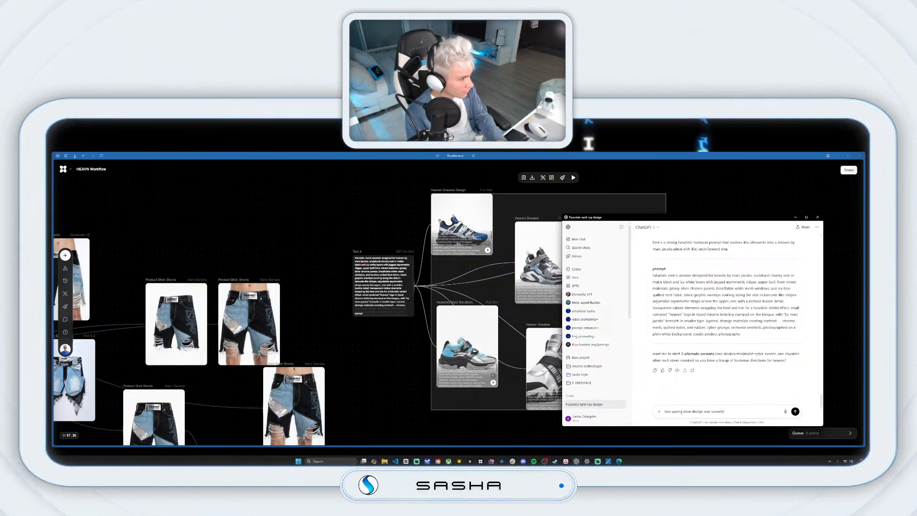
type("ng more fity")
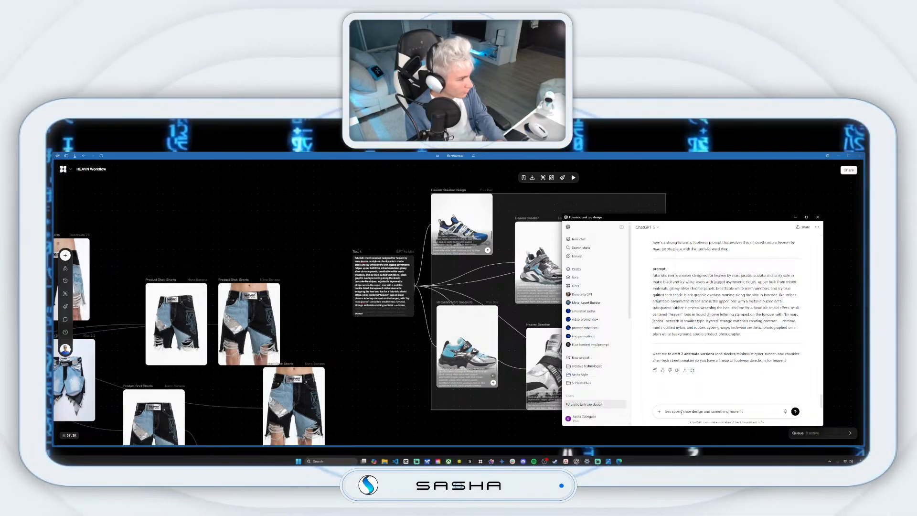
key("BackSpace")
key("BackSpace")
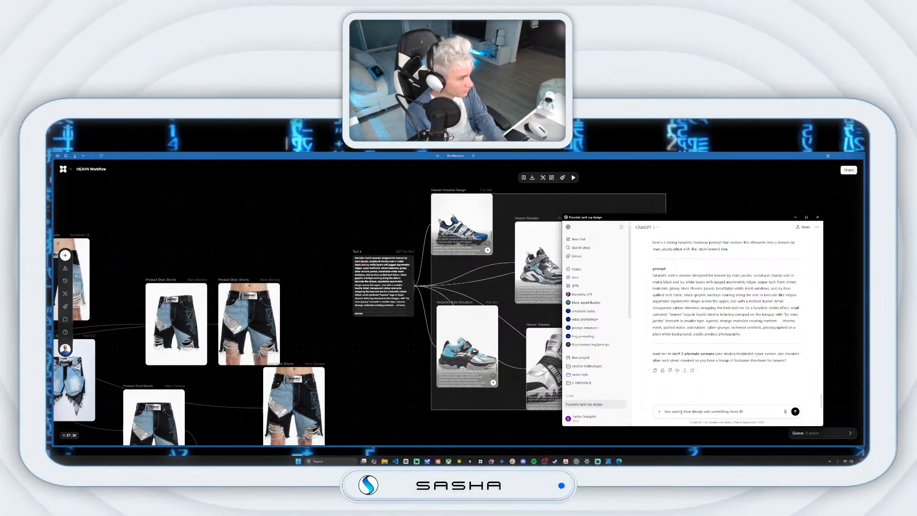
type("tin")
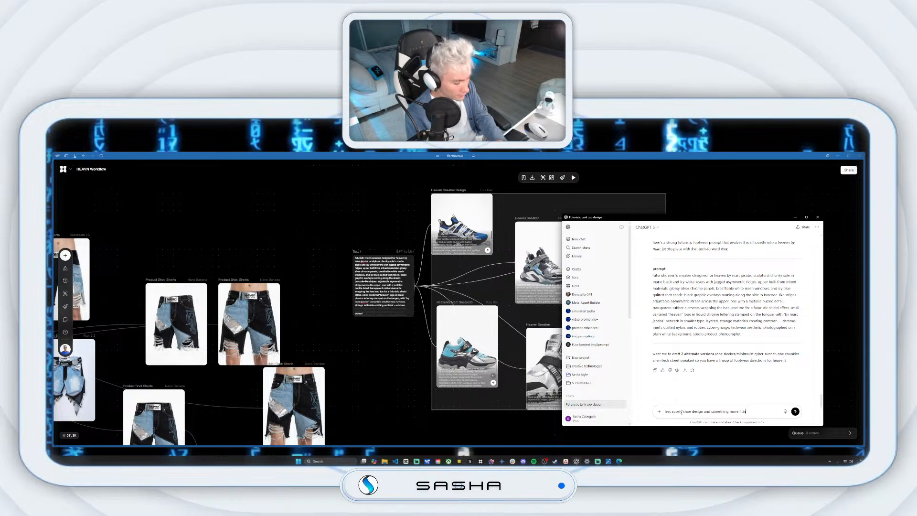
type("g of the mar")
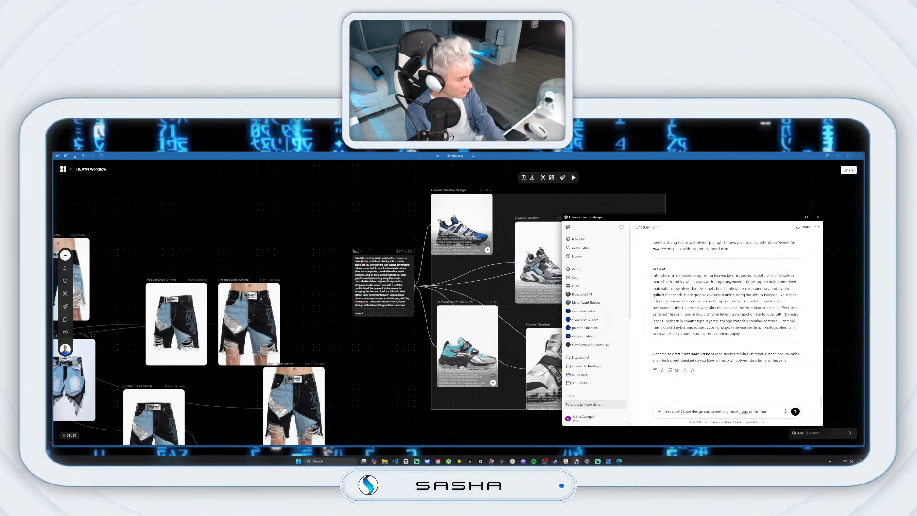
type("c jacobs's")
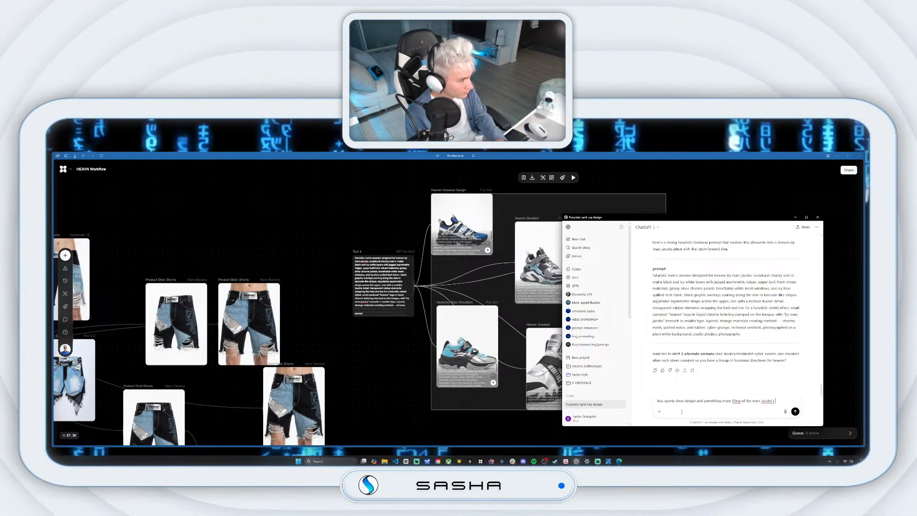
type(" heaven")
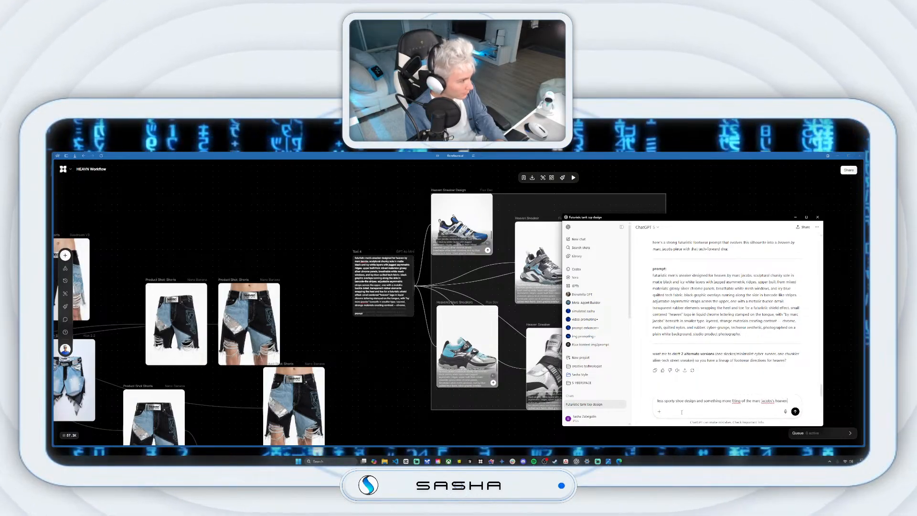
type(" line")
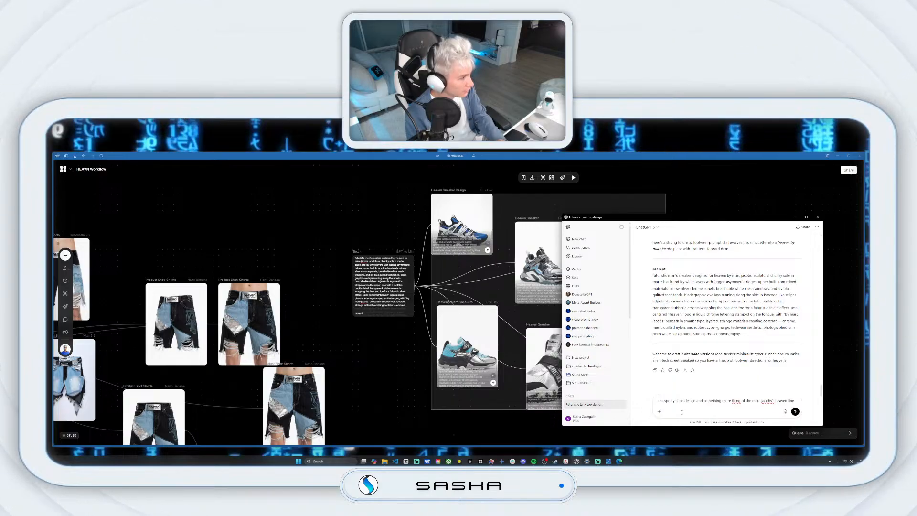
key("Return")
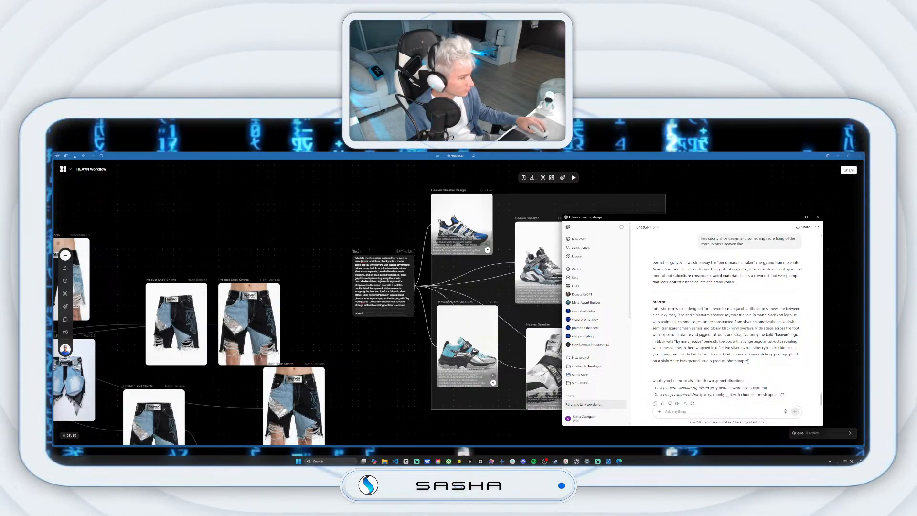
Copy ChatGPT's revised futuristic men's shoe prompt and replace the whole text of the sneaker text node with it.
left_click_drag(748, 360, 656, 309)
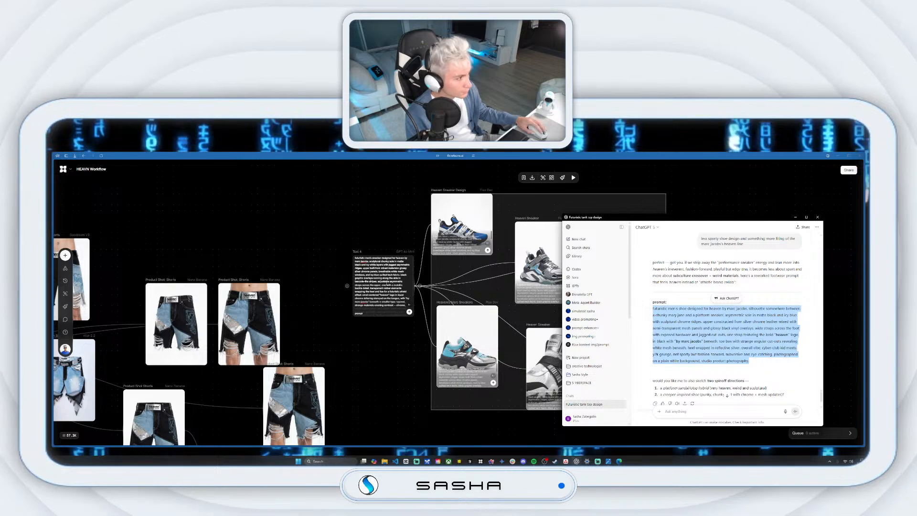
left_click(388, 285)
key("ctrl+a")
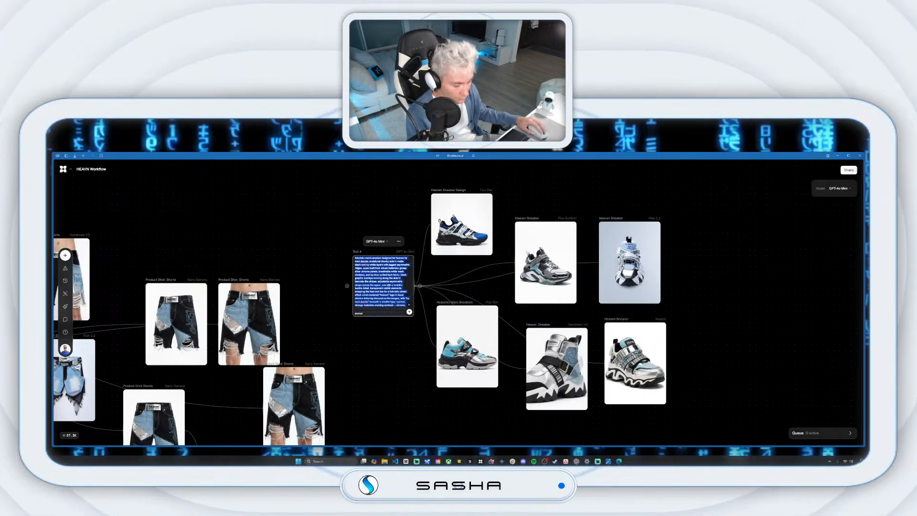
key("ctrl+v")
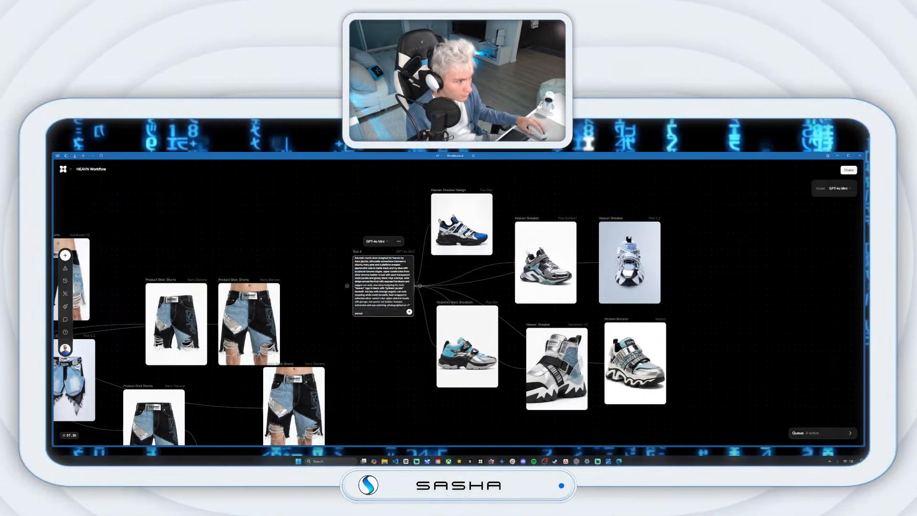
left_click(709, 310)
Select all six footwear image nodes and regenerate them together from the revised shoe prompt.
left_click(440, 202)
left_click_drag(422, 192, 697, 375)
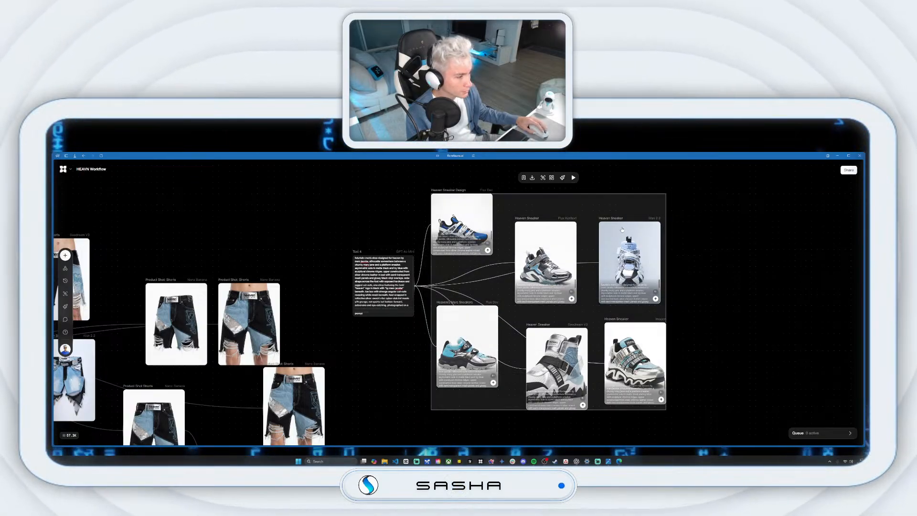
key("ctrl+Return")
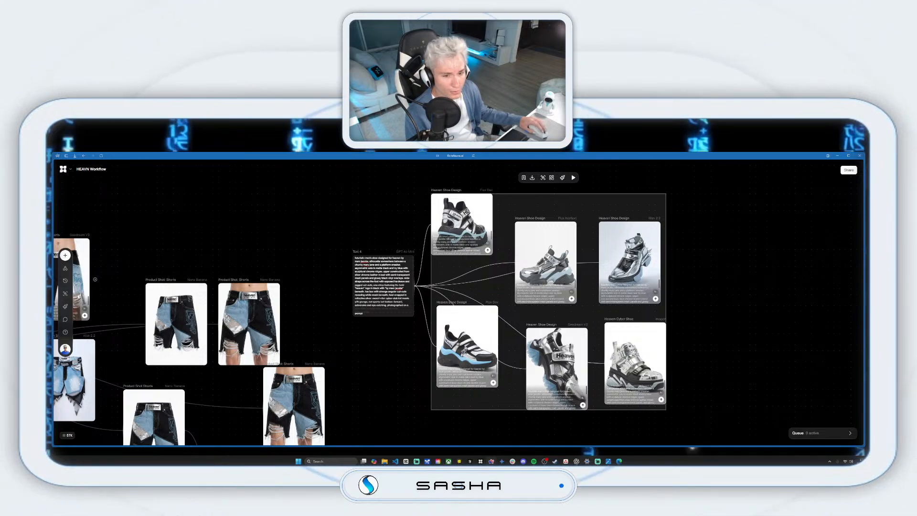
Search the web in a new tab for "doc marten sandals" and show the image results.
mouse_move(47, 385)
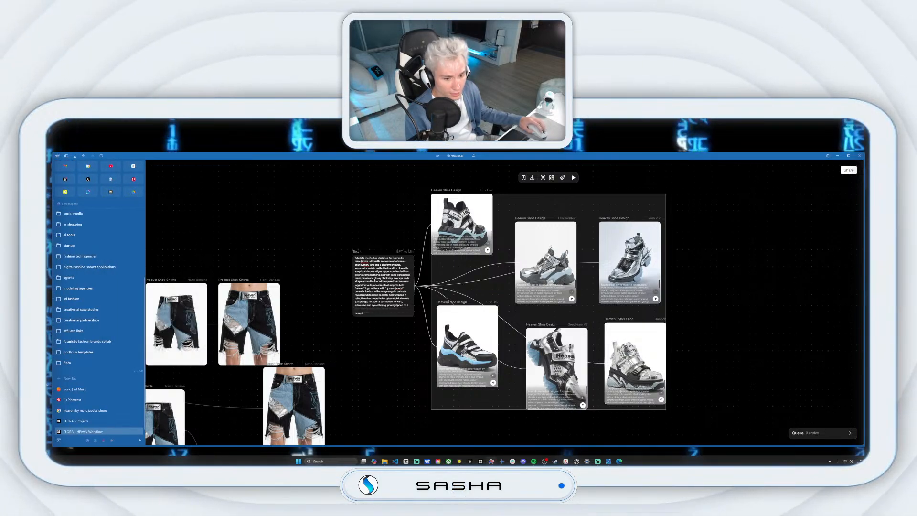
left_click(80, 377)
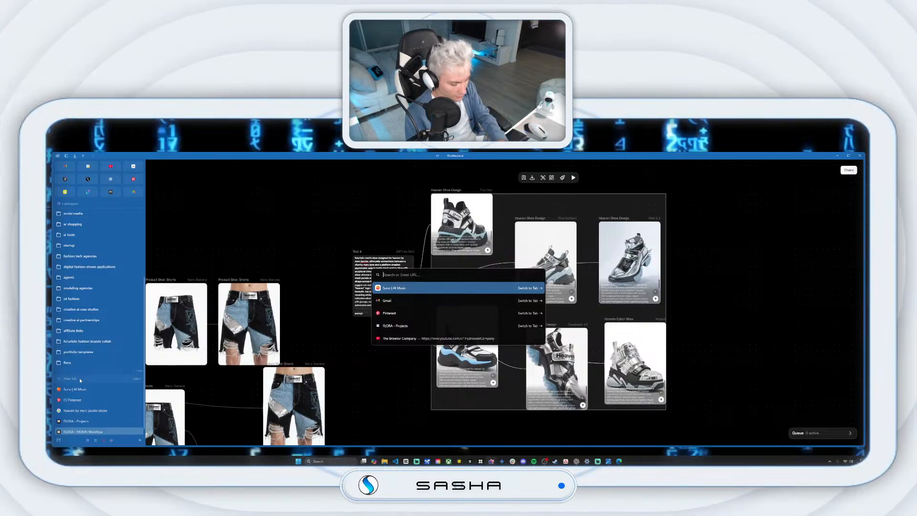
type("doc ma")
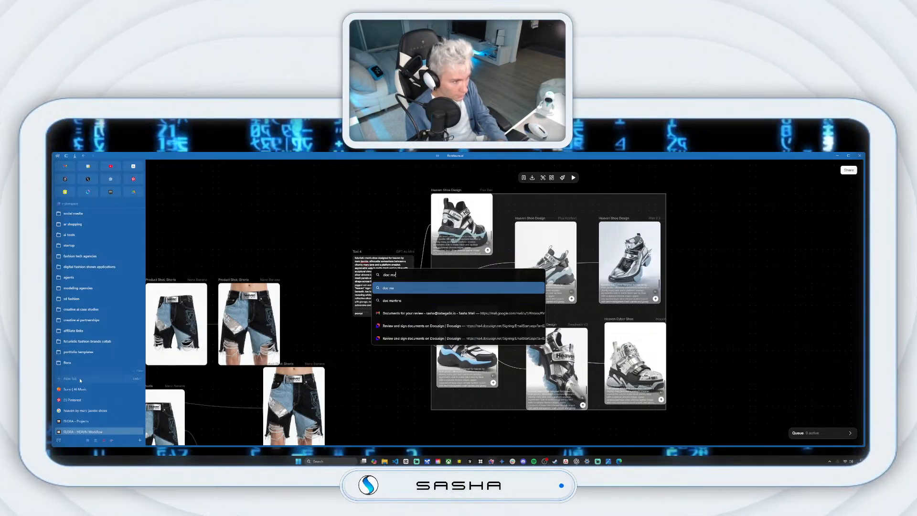
type("rtin san")
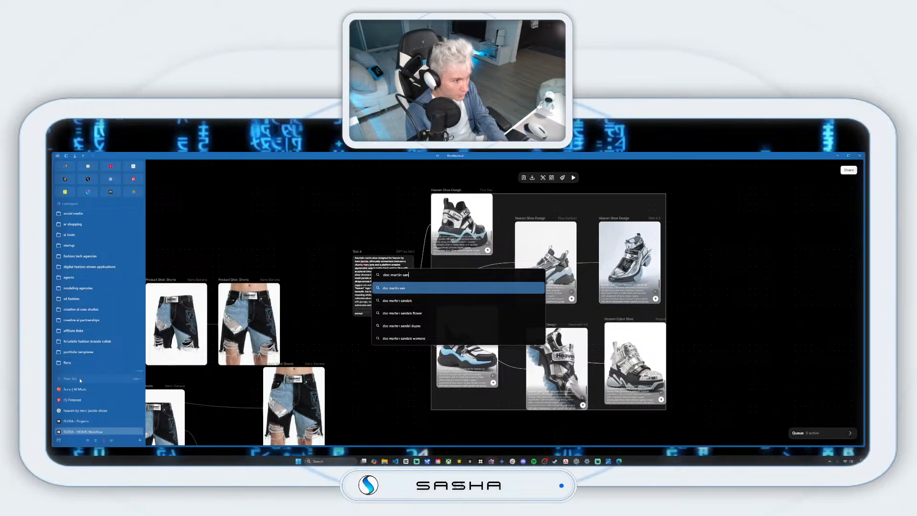
type("dels")
key("Return")
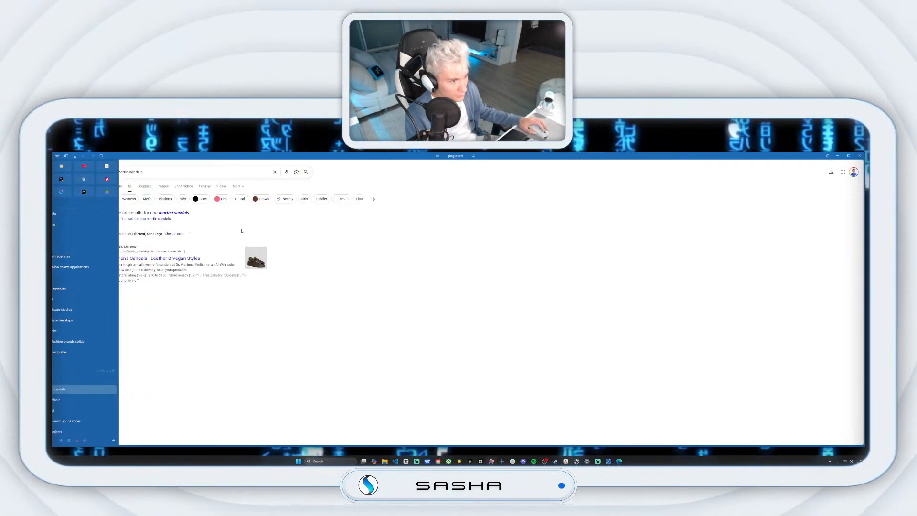
left_click(160, 187)
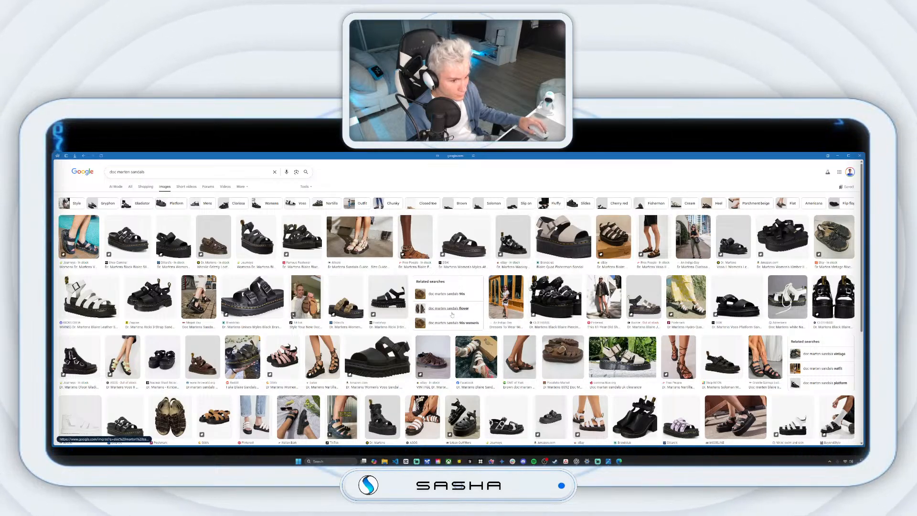
Look through the sandal images and refine the image search to "doc marten sandals png".
scroll(452, 314, "down", 3)
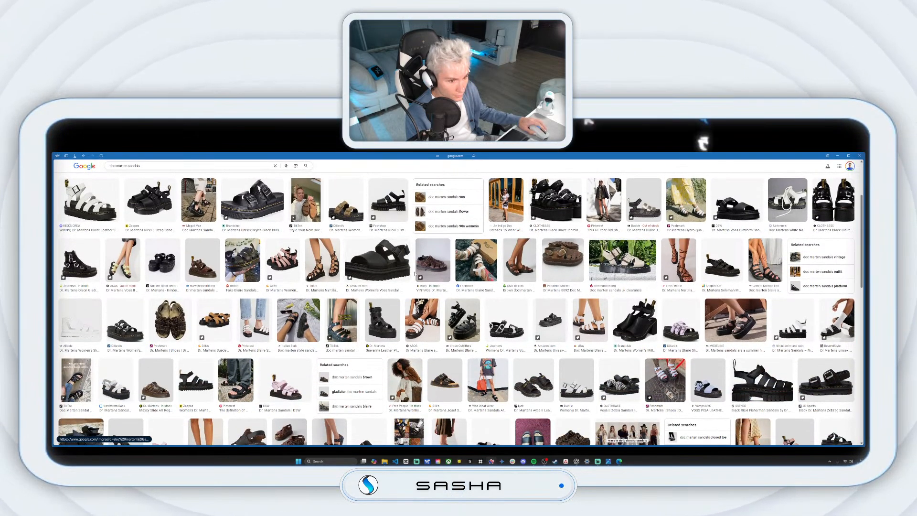
scroll(323, 270, "down", 1)
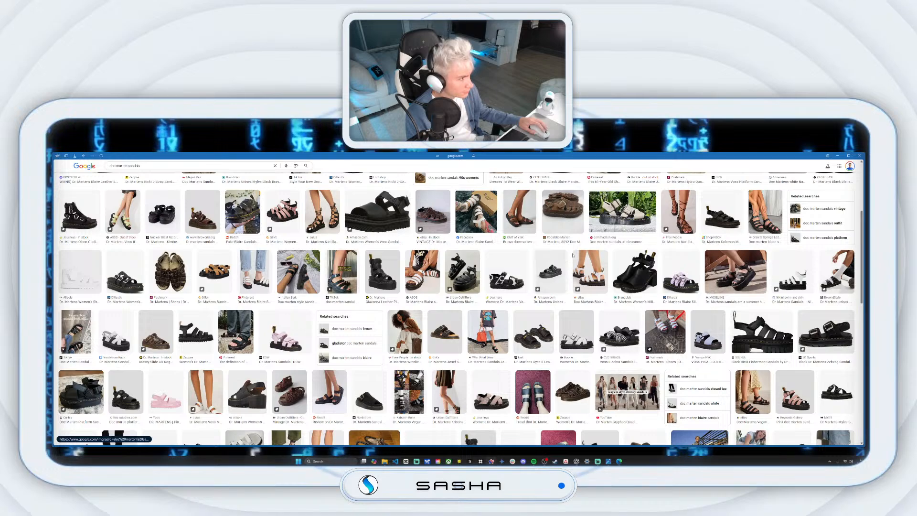
scroll(444, 293, "down", 4)
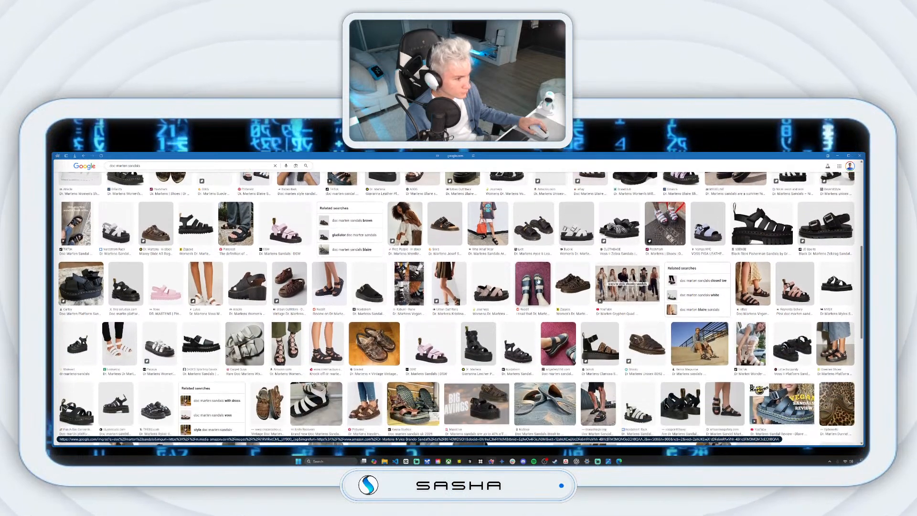
scroll(443, 294, "down", 1)
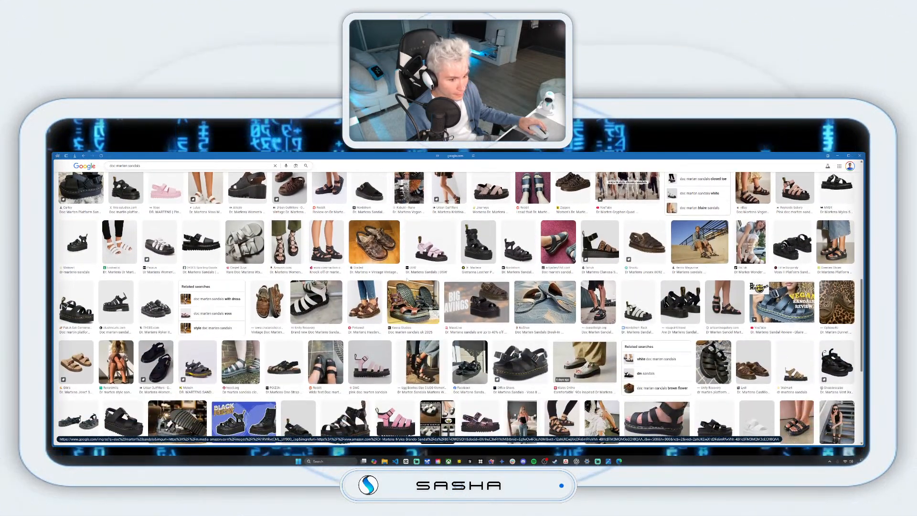
scroll(408, 279, "up", 10)
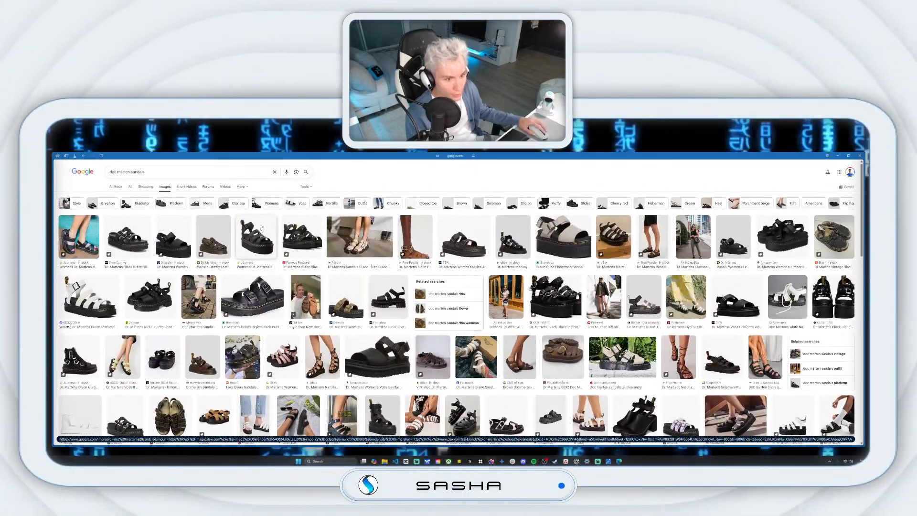
left_click(169, 173)
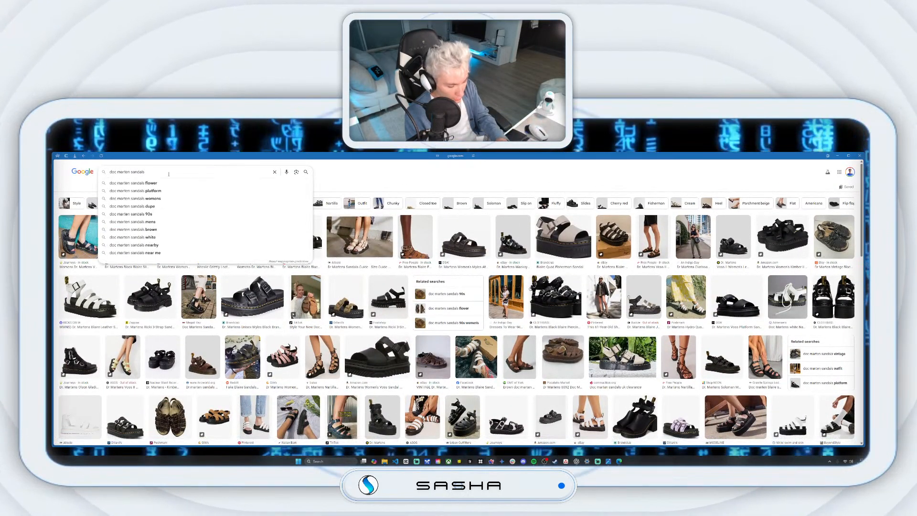
type("png")
key("Return")
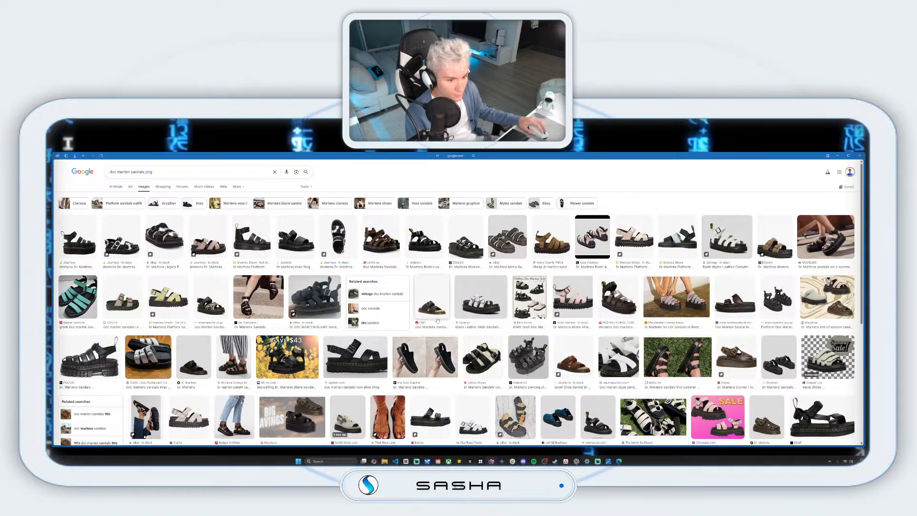
Find the black Dr Martens Wrenlie sandals from schuh among the related images and copy the picture.
scroll(477, 310, "down", 3)
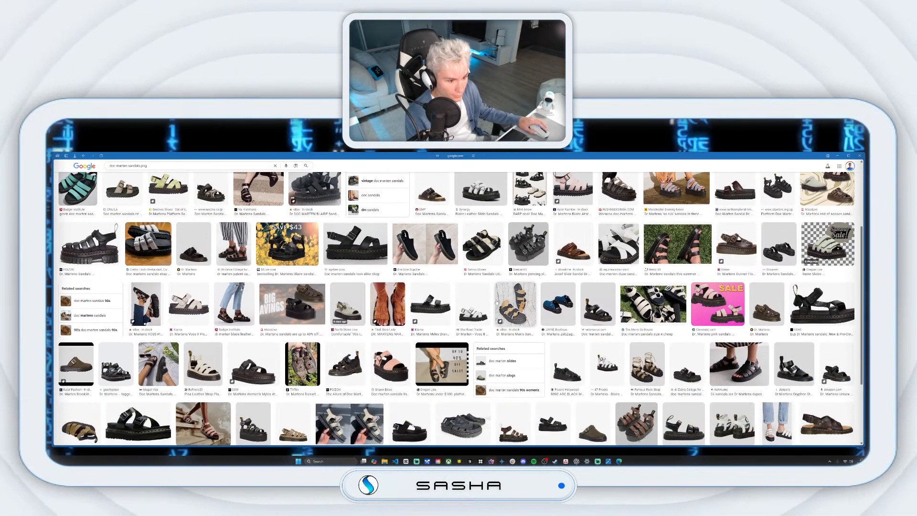
scroll(495, 302, "down", 3)
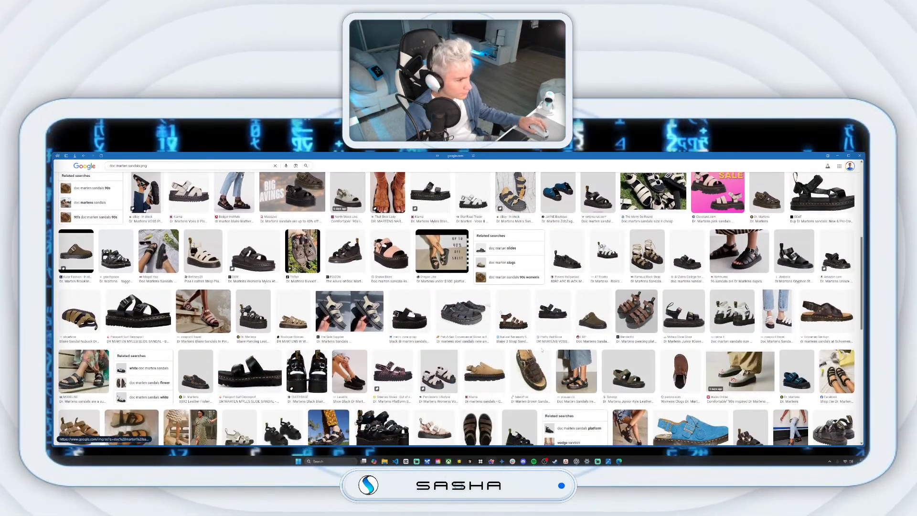
left_click(534, 370)
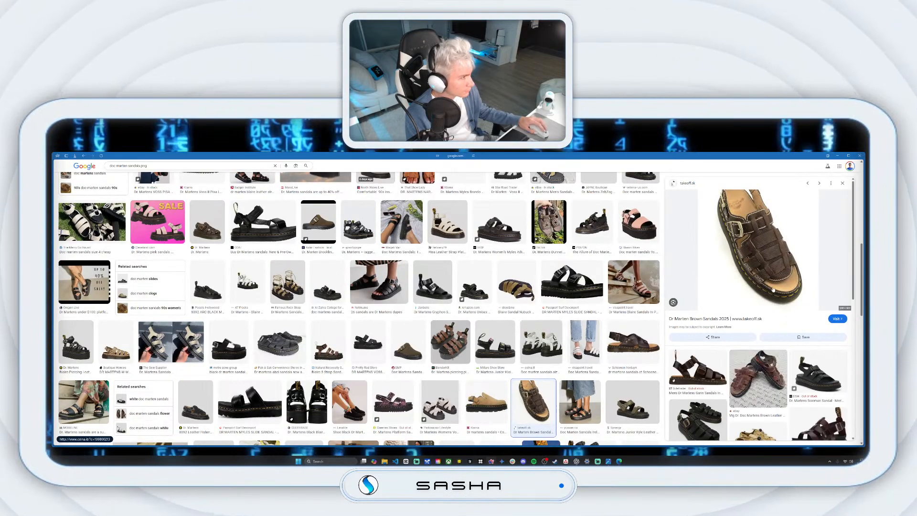
scroll(701, 325, "down", 2)
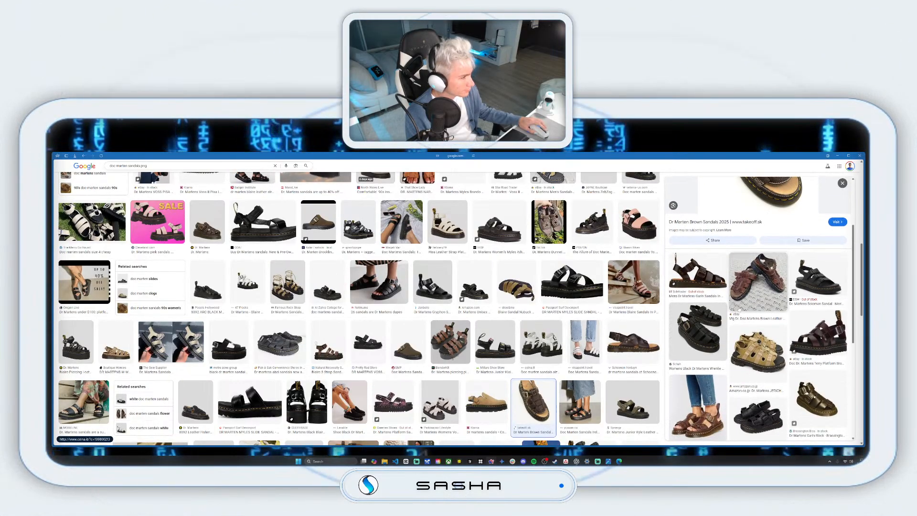
left_click(701, 325)
right_click(748, 288)
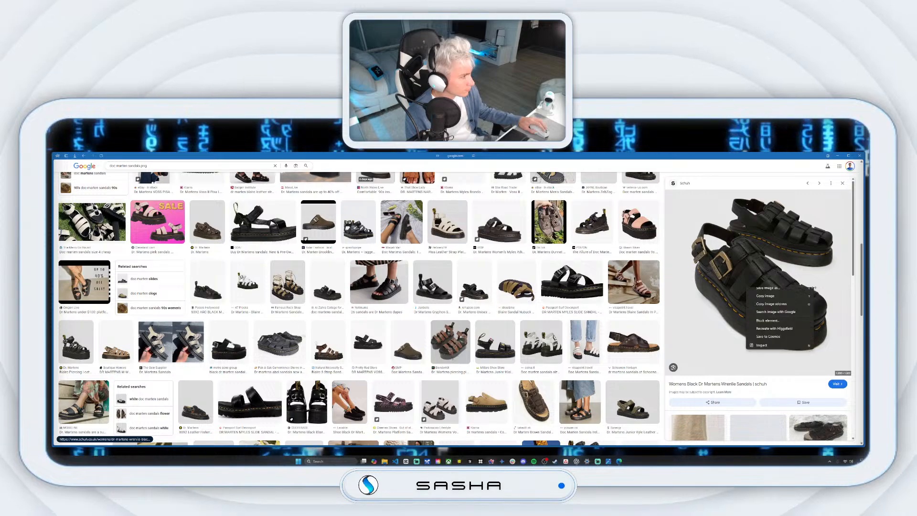
left_click(773, 352)
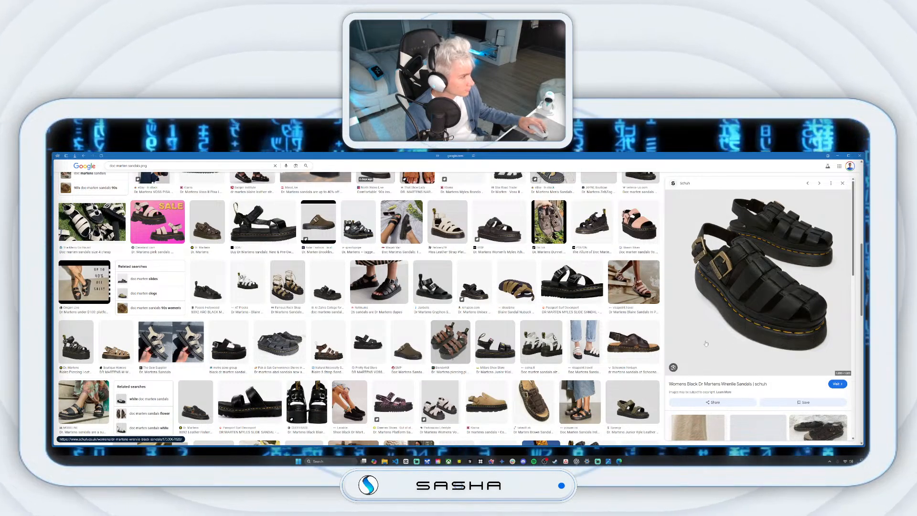
key("Return")
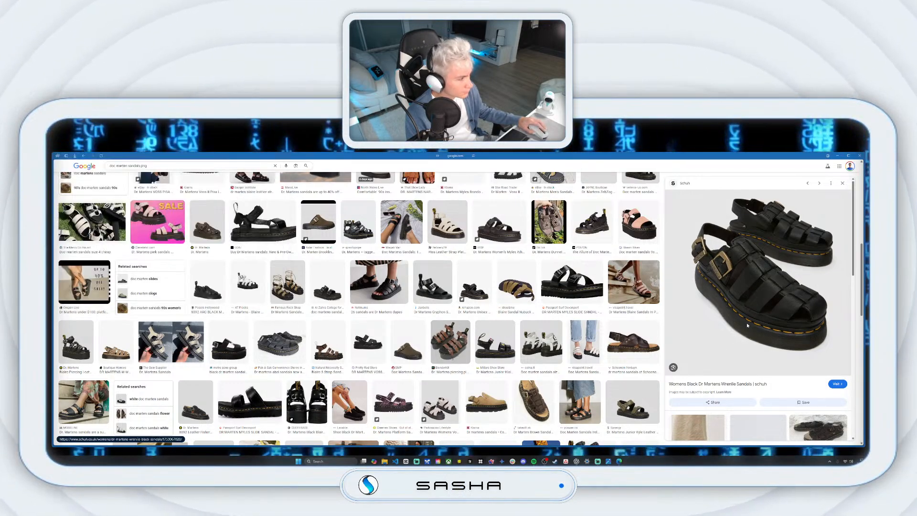
Switch to ChatGPT and attach the copied black sandal picture to a new message in the shoe prompt chat.
scroll(747, 322, "down", 4)
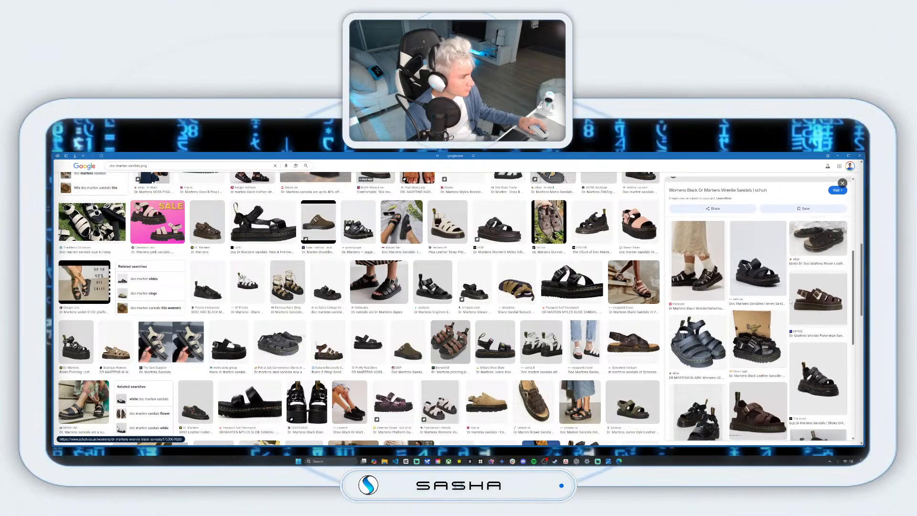
scroll(791, 301, "down", 3)
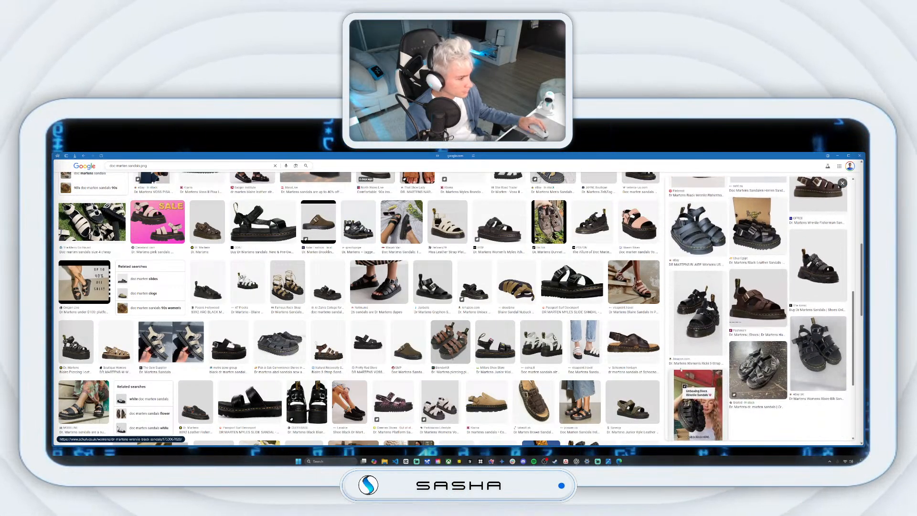
left_click(576, 462)
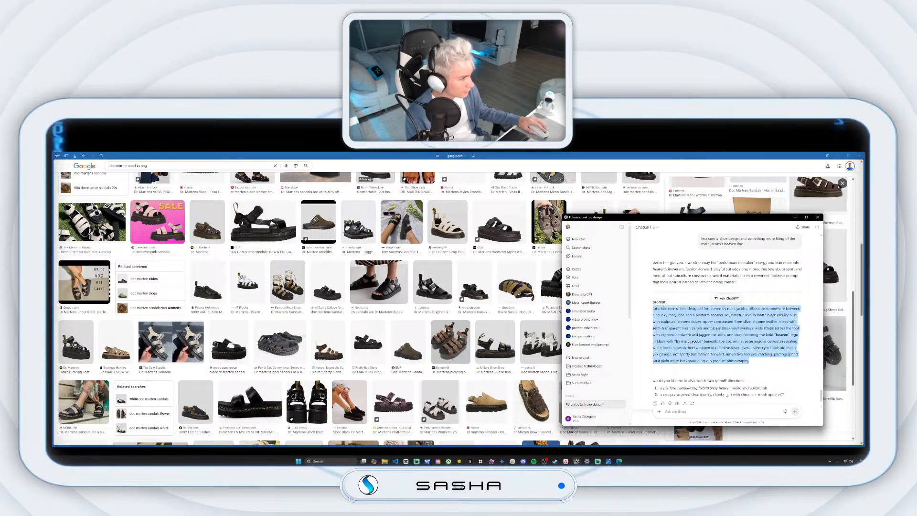
scroll(756, 348, "down", 1)
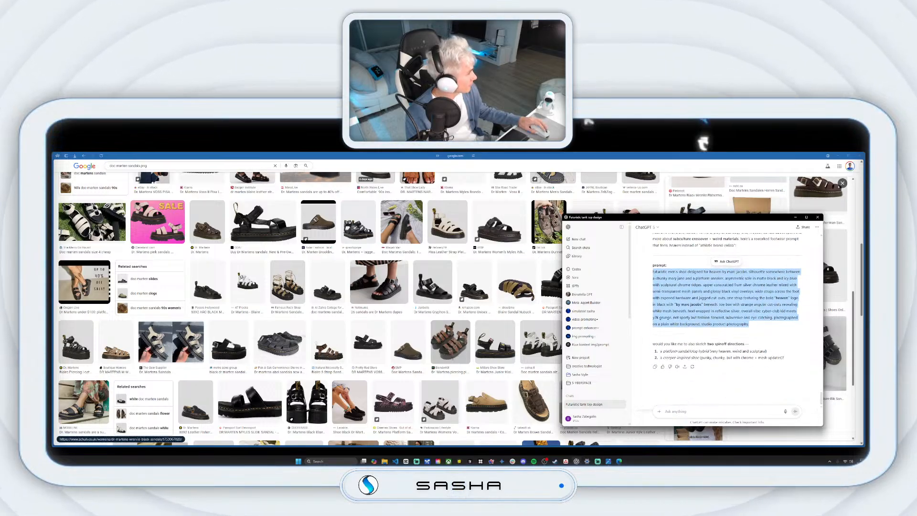
key("ctrl+v")
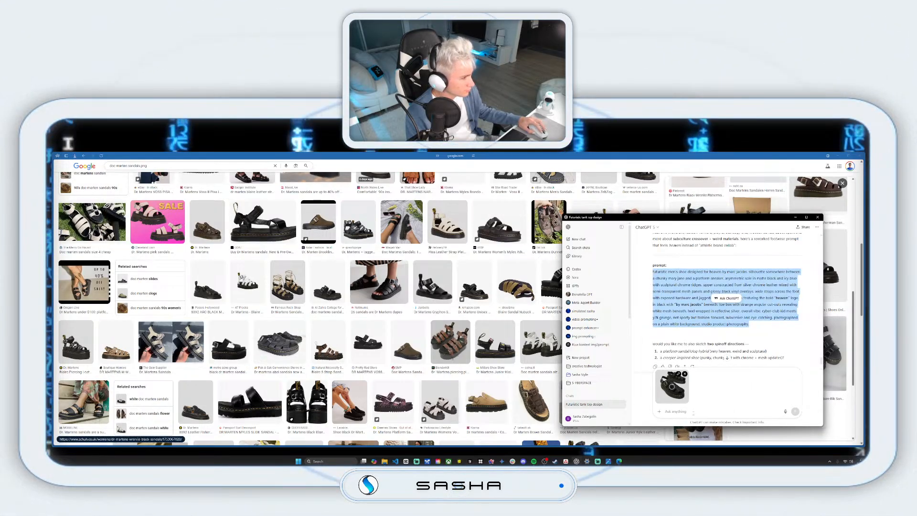
Ask ChatGPT for "a more sandal like design similar to these" based on the attached black sandal picture.
left_click(693, 412)
type("a more")
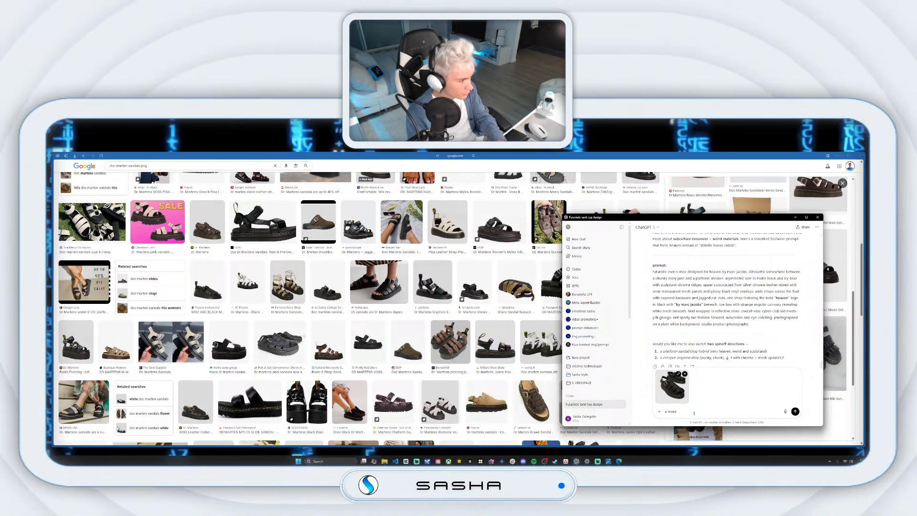
type(" sandel")
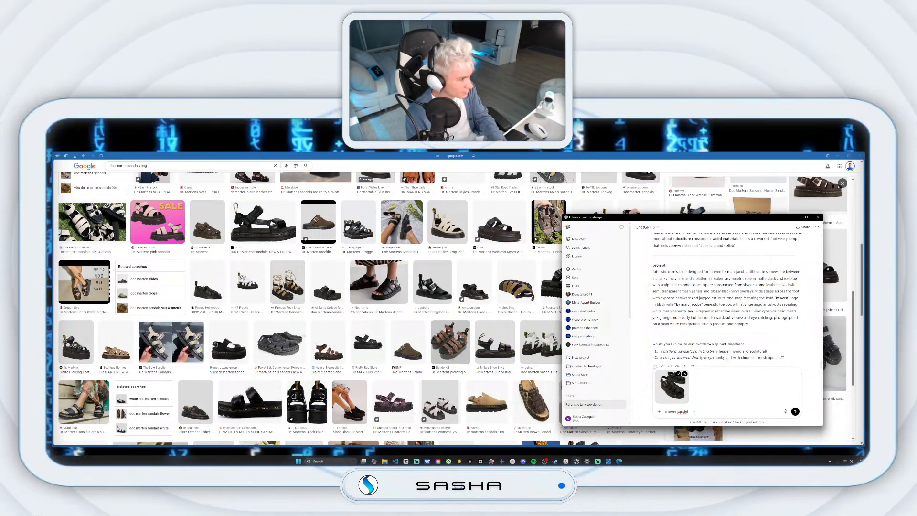
type(" like desi")
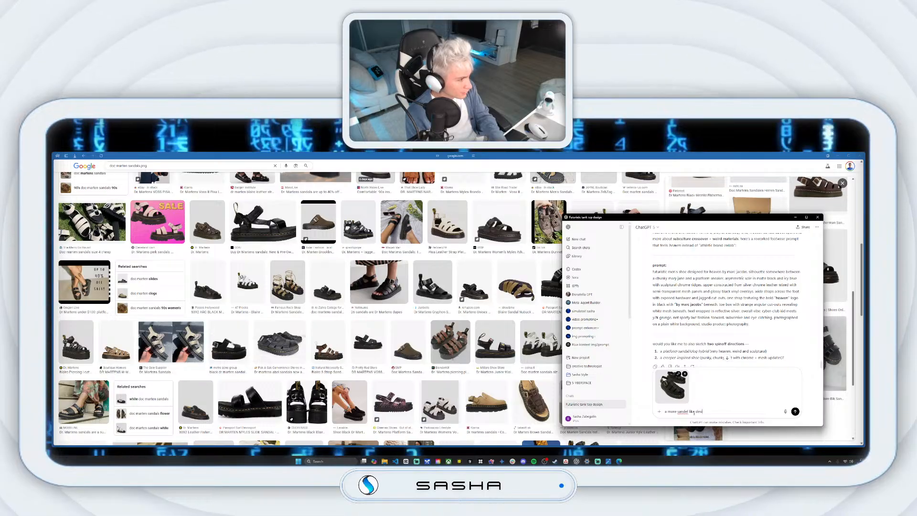
type("gn similar to")
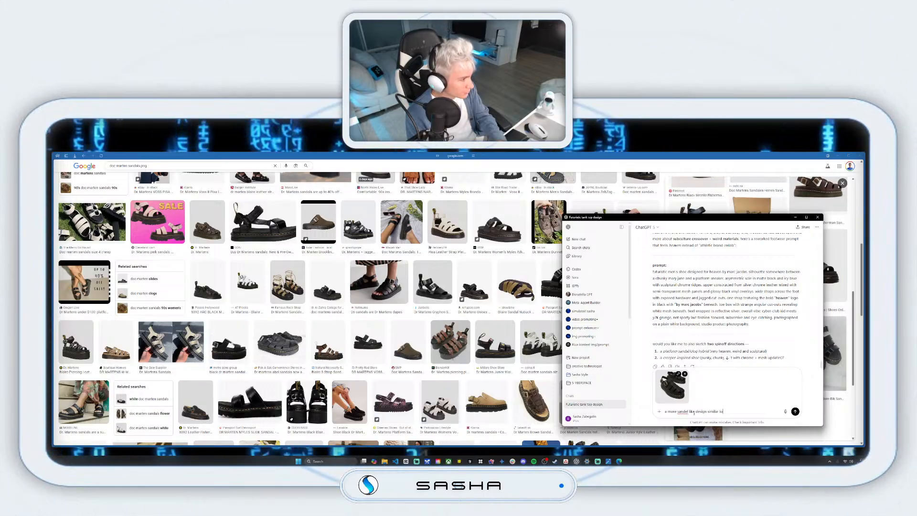
type(" these")
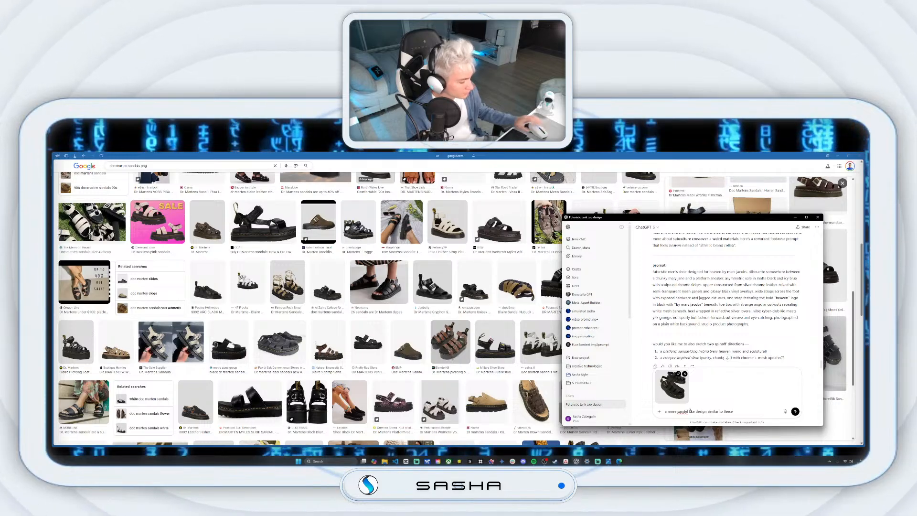
key("Return")
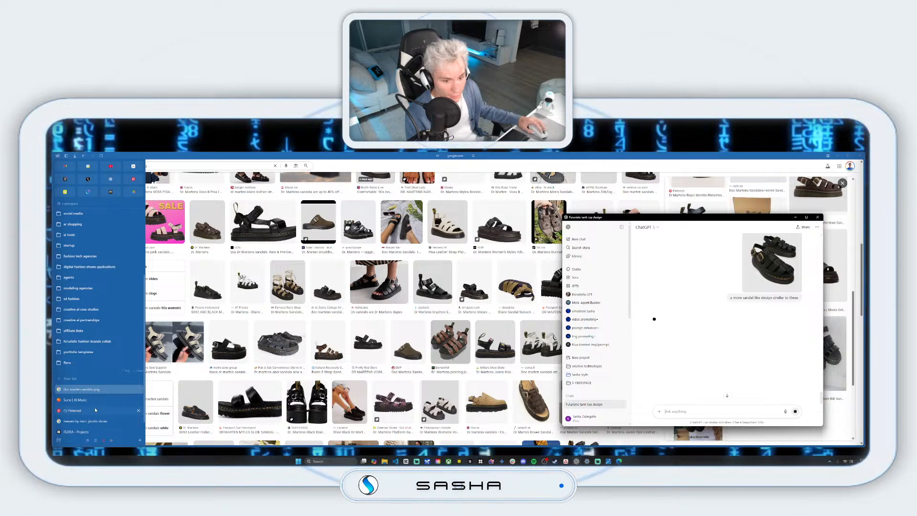
Bring up the HEAVN Workflow in FLORA with ChatGPT over it and copy the new platform sandal prompt.
scroll(100, 408, "down", 1)
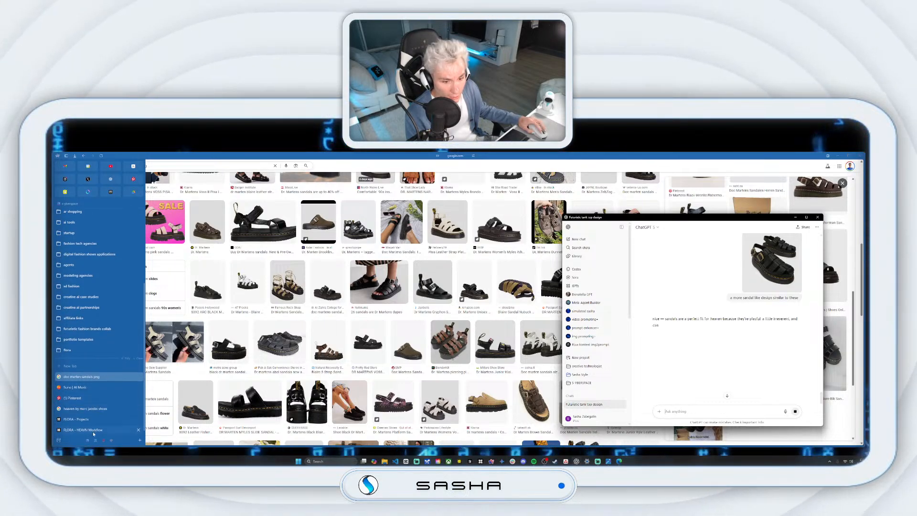
left_click(93, 430)
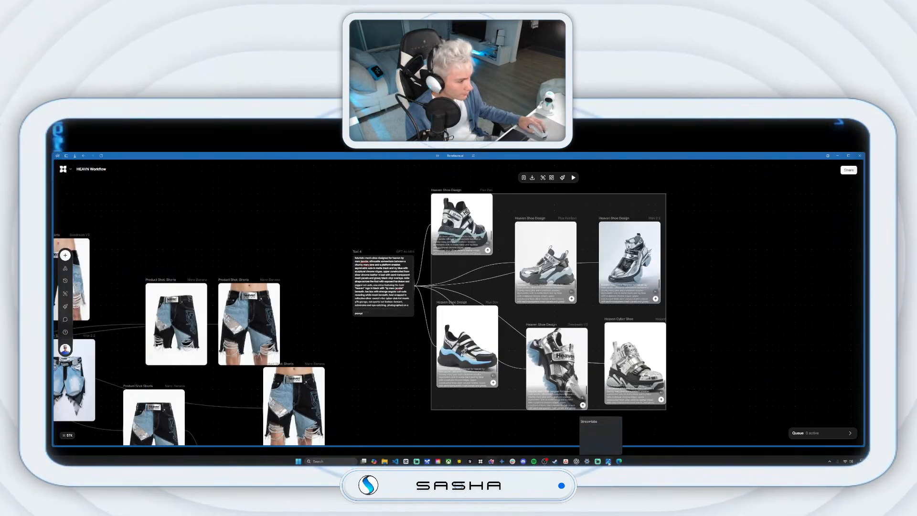
left_click(577, 461)
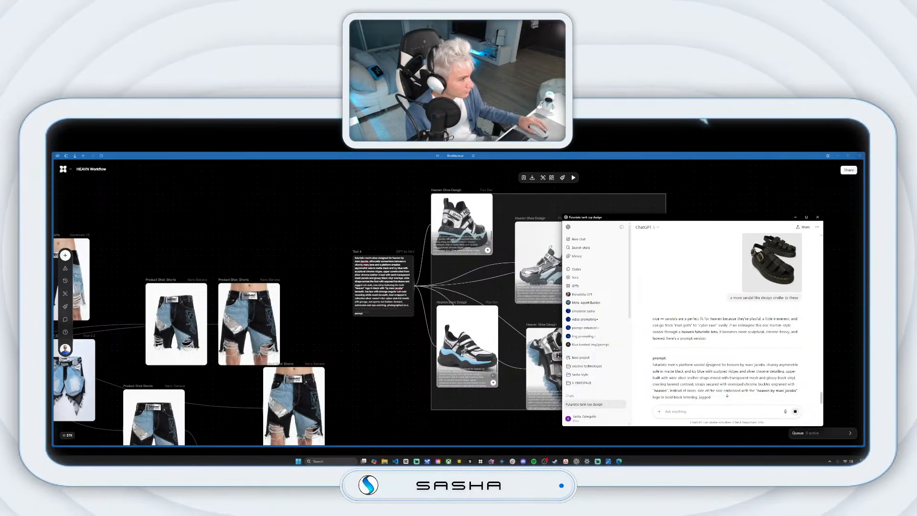
scroll(708, 364, "down", 2)
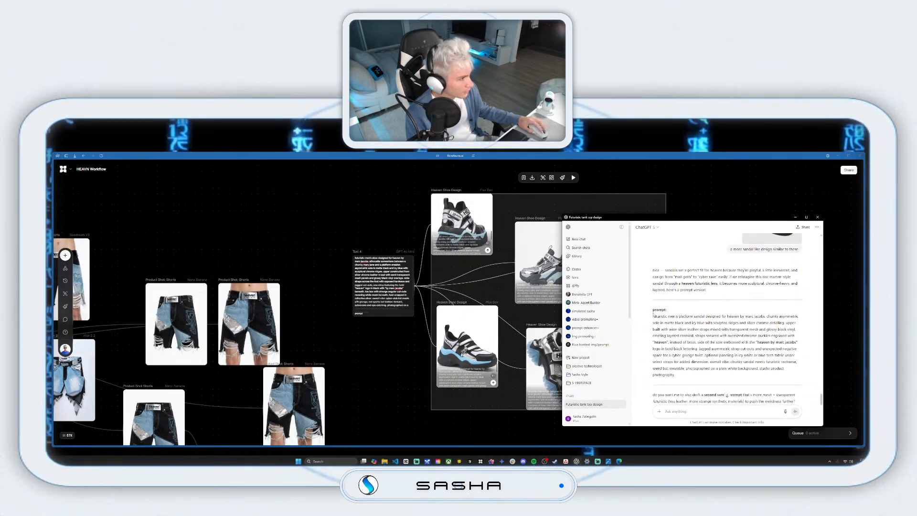
left_click_drag(664, 320, 695, 377)
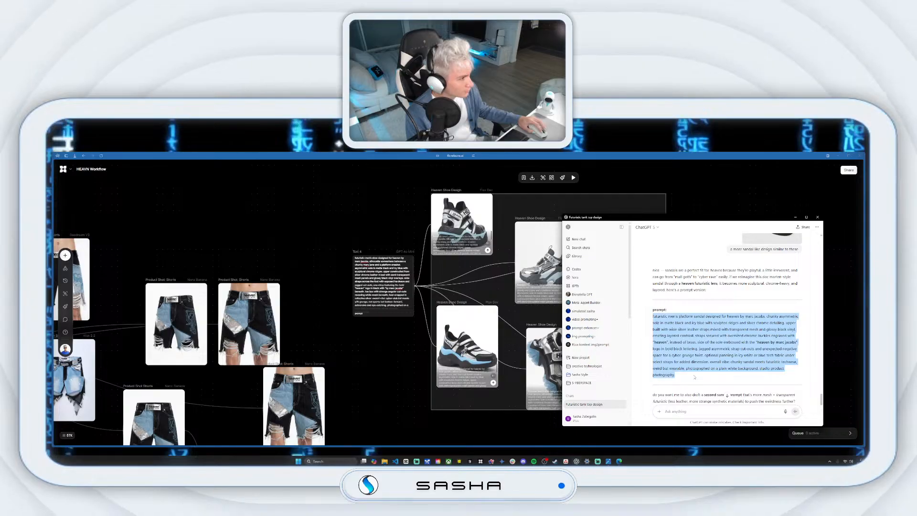
right_click(718, 347)
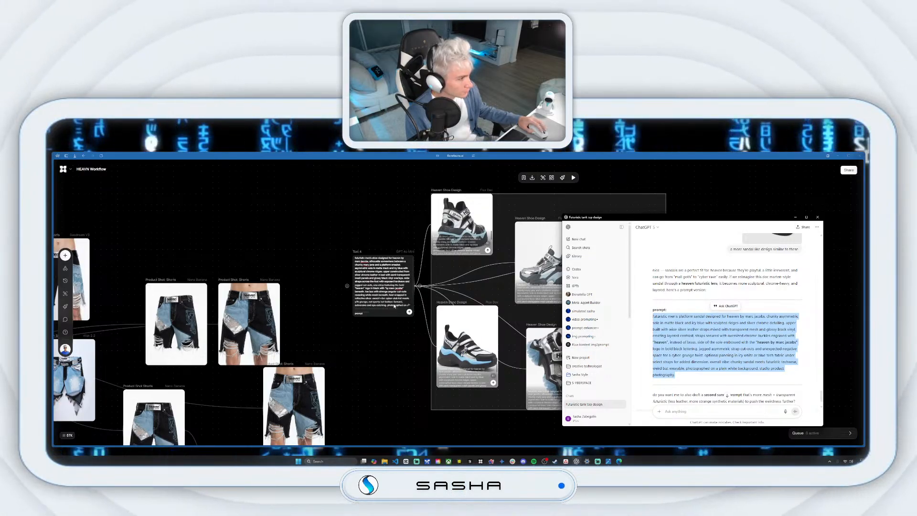
Replace the shoe text block's content with the copied sandal prompt and regenerate the six shoe image blocks together.
left_click(368, 276)
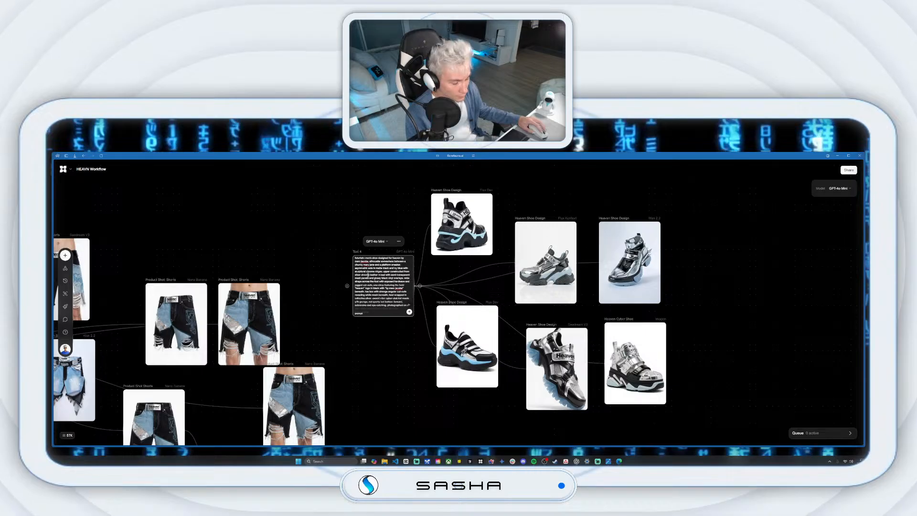
key("ctrl+a")
key("ctrl+v")
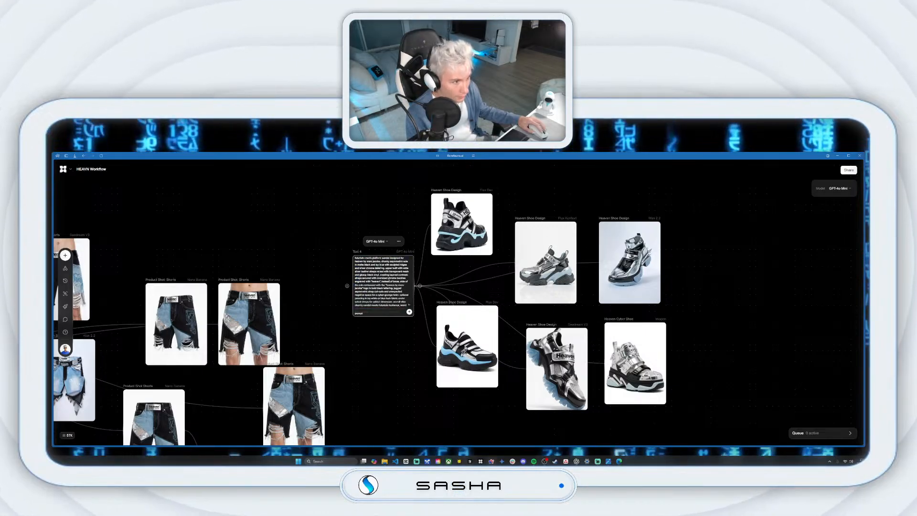
left_click(402, 194)
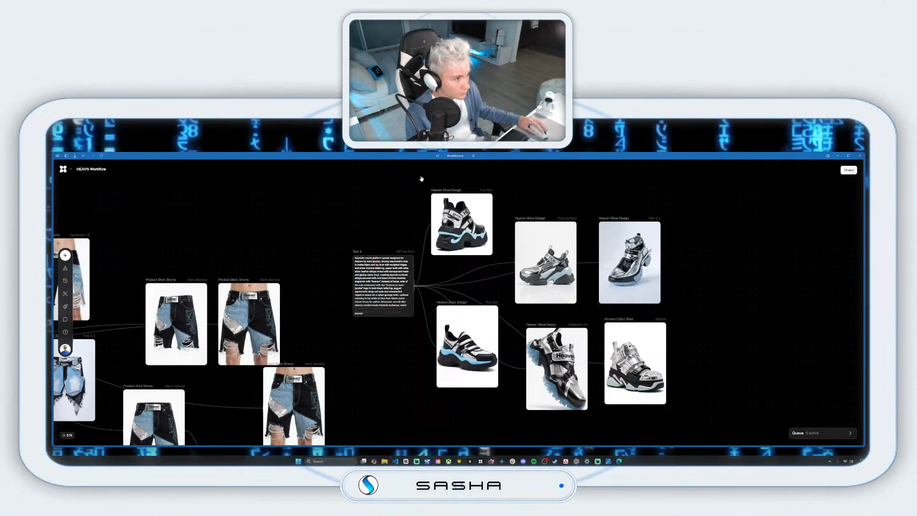
left_click_drag(432, 186, 678, 317)
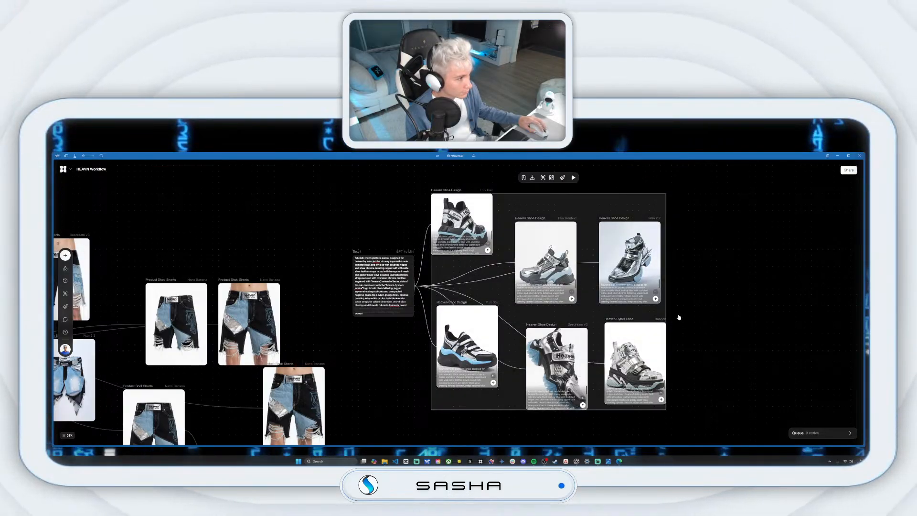
left_click(573, 177)
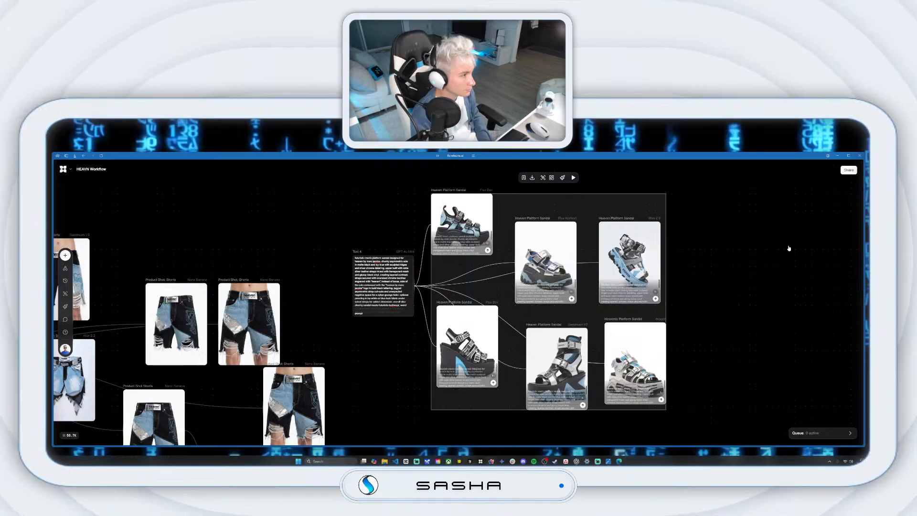
Duplicate the Wan 2.2 sandal image block, place the copy beside the existing sandal images and generate a new variation in it.
left_click(717, 304)
right_click(649, 259)
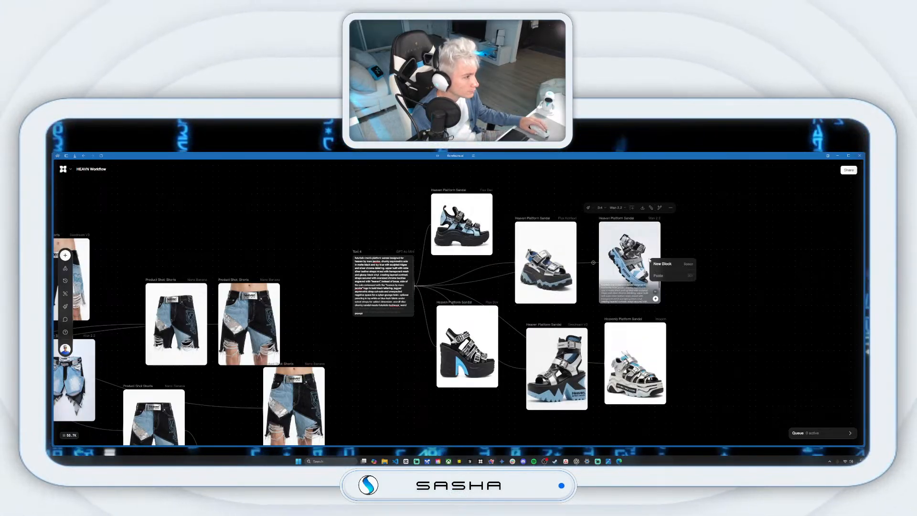
left_click(654, 230)
left_click(671, 209)
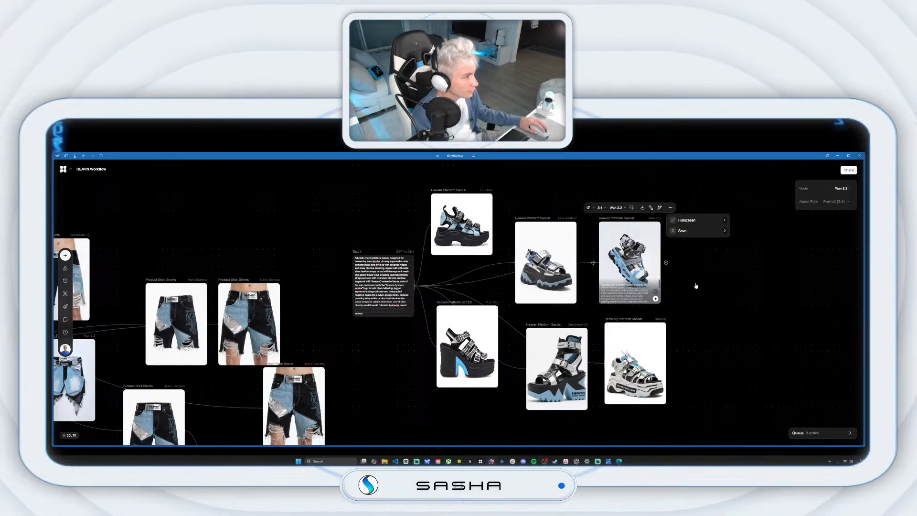
left_click(696, 285)
left_click(619, 273)
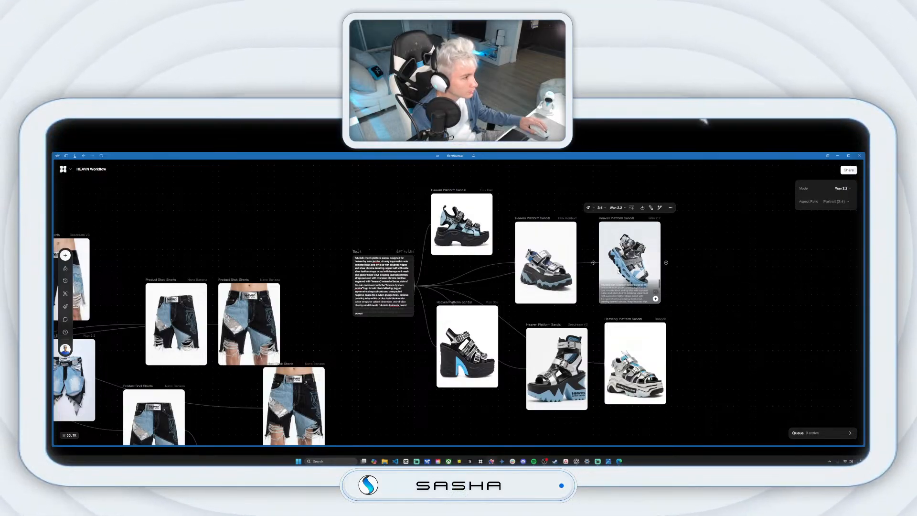
right_click(642, 264)
left_click(655, 303)
left_click_drag(660, 336, 727, 291)
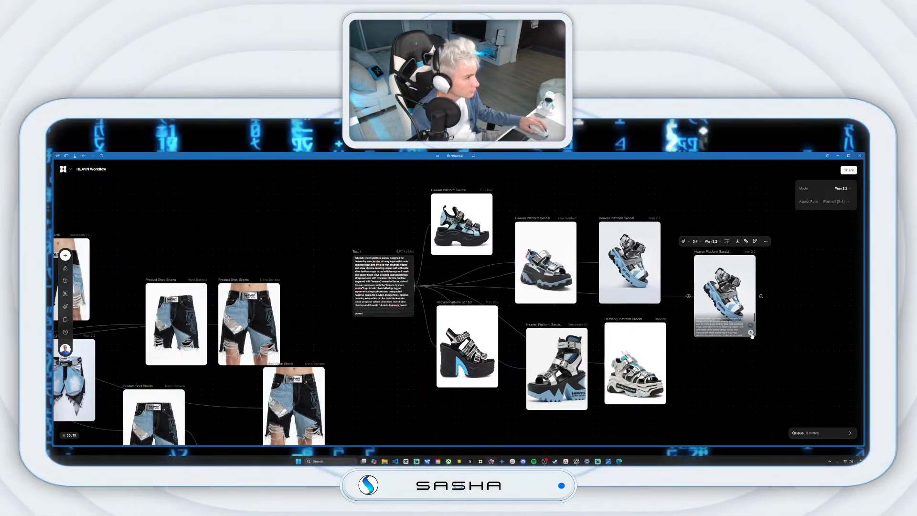
left_click(752, 333)
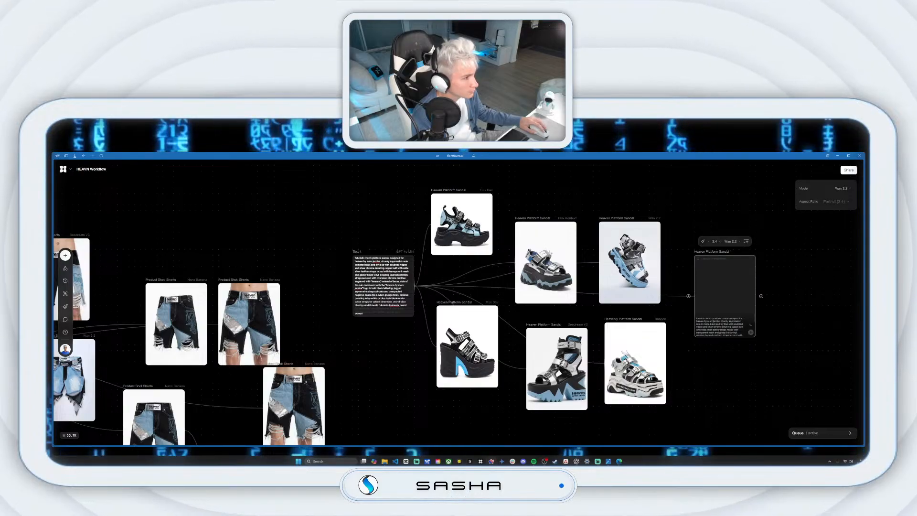
Generate another sandal in a duplicate of the Flux Kontext block placed above the others, and regenerate the Wan 2.2 copy.
left_click(544, 246)
right_click(556, 261)
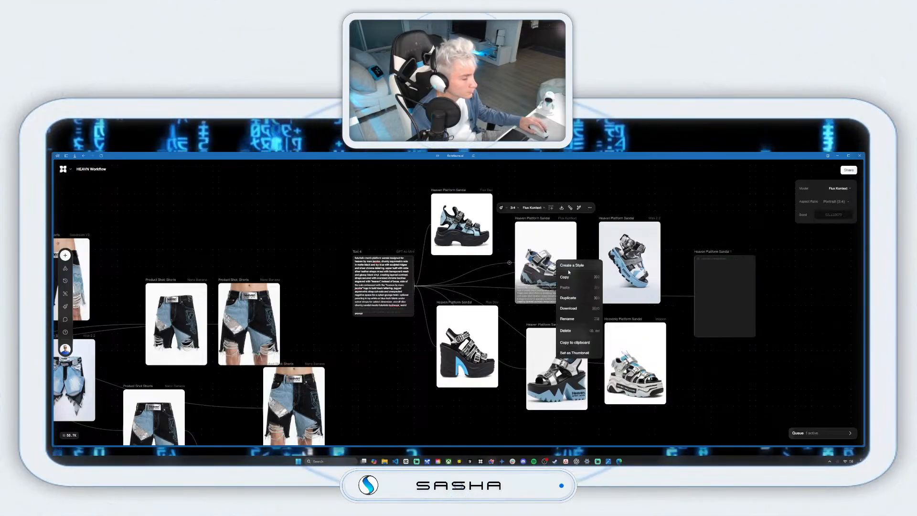
left_click(574, 300)
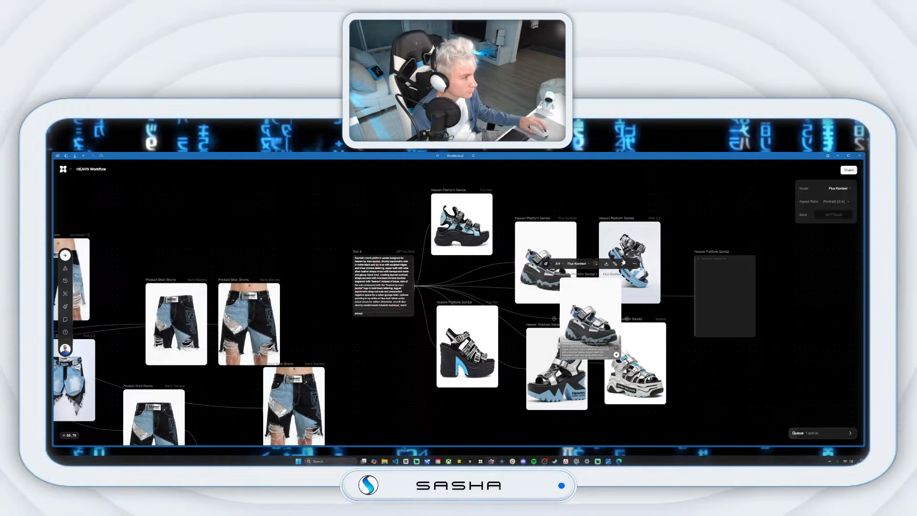
left_click_drag(575, 300, 600, 180)
left_click_drag(583, 282, 546, 343)
left_click_drag(570, 227, 553, 199)
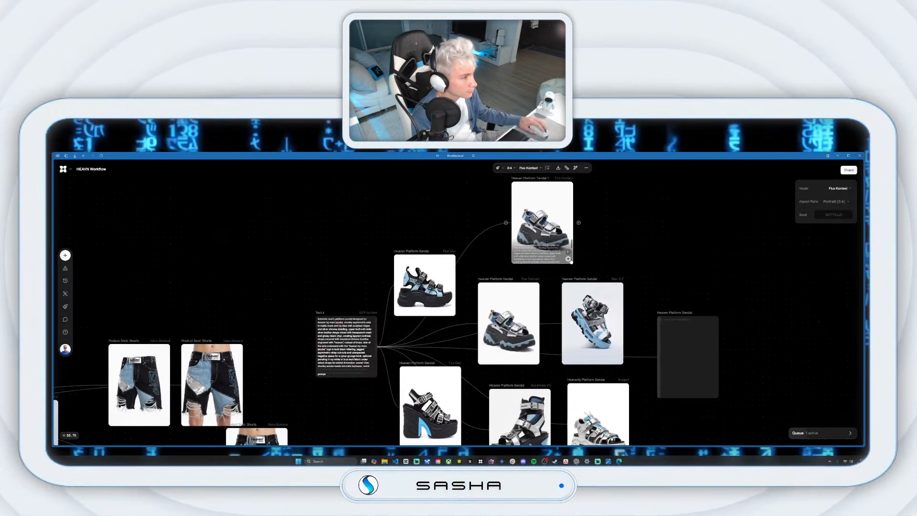
left_click(568, 259)
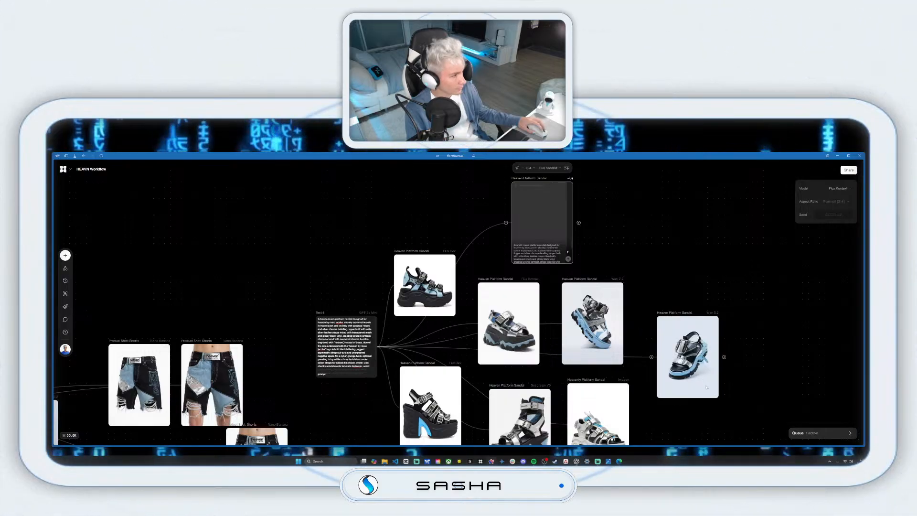
left_click(714, 395)
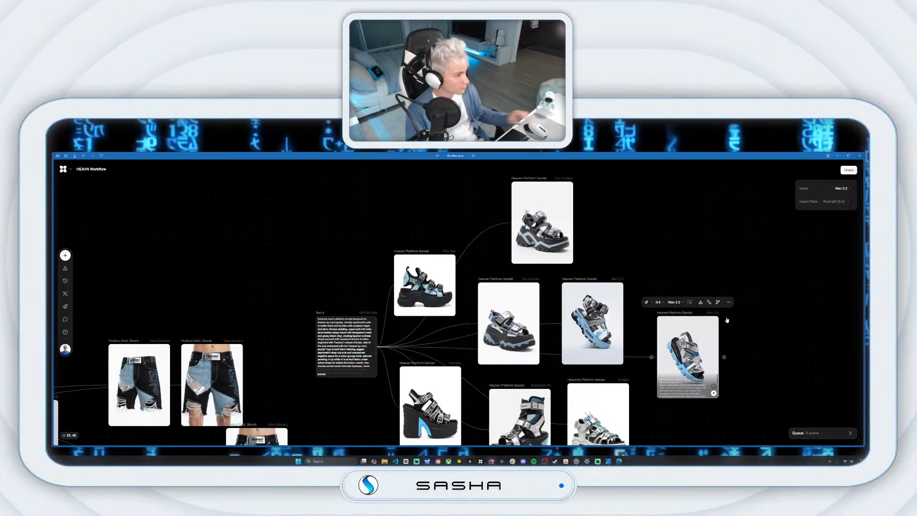
Inspect the original Wan 2.2 sandal image with the blue HEAVEN sole in fullscreen and download it.
left_click(614, 296)
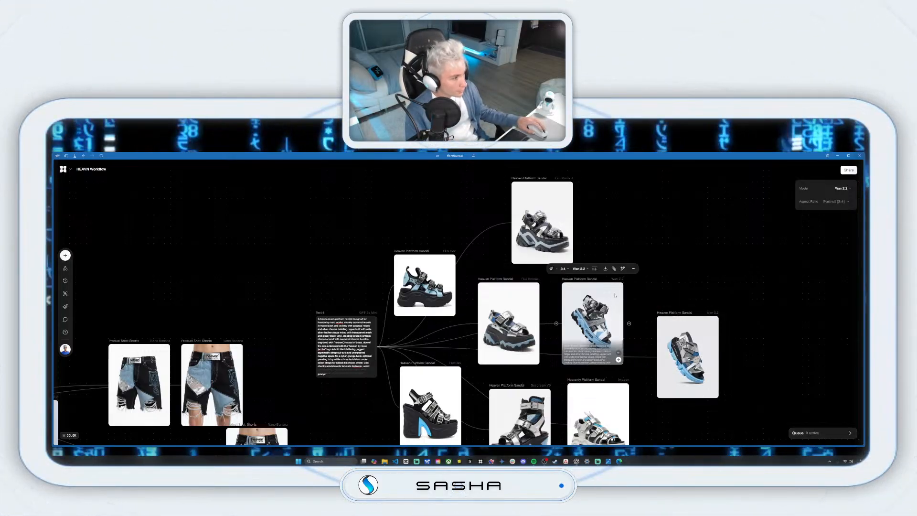
left_click(634, 270)
left_click(642, 282)
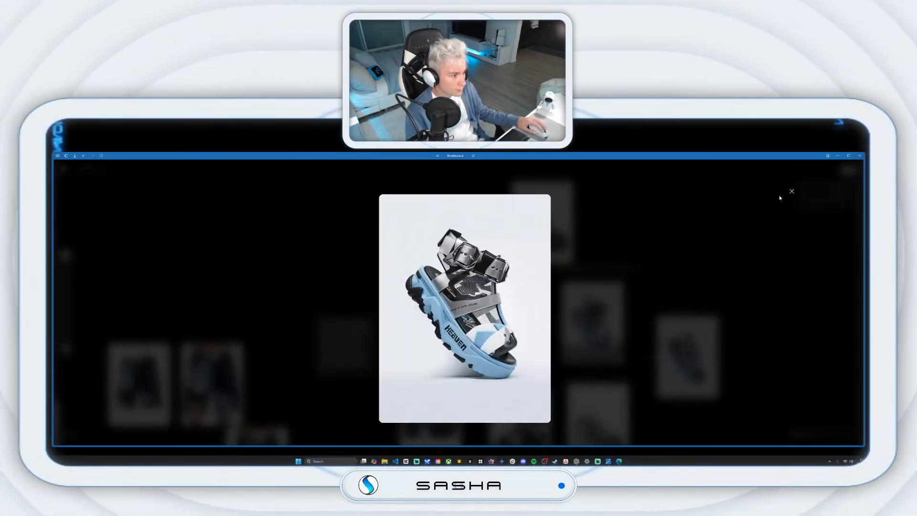
left_click(791, 192)
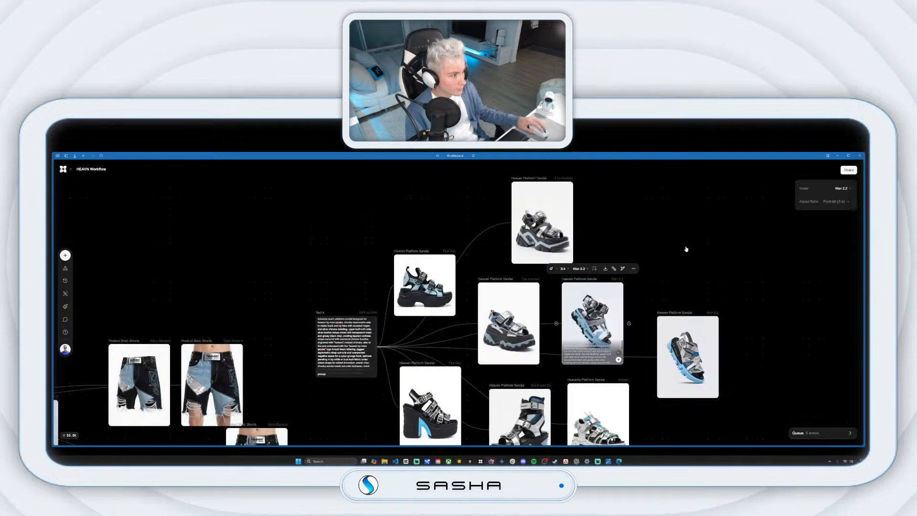
left_click(606, 269)
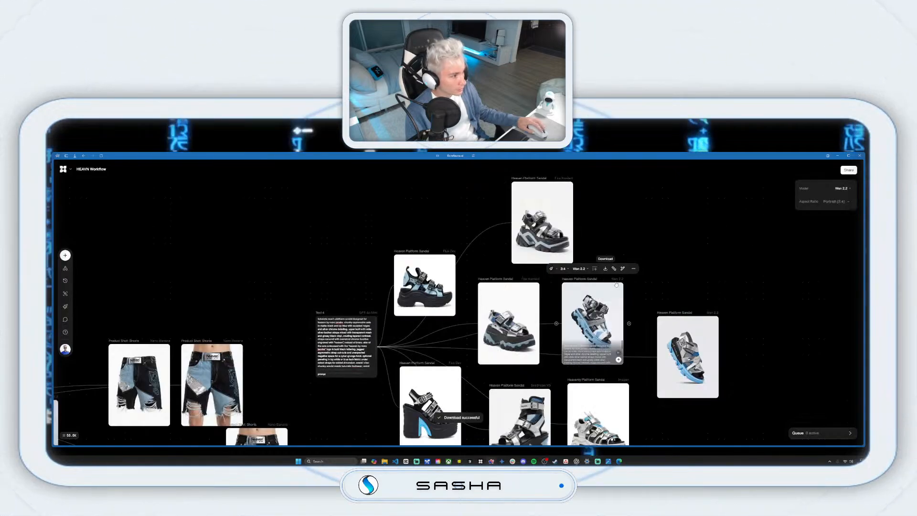
Switch to ChatGPT and attach the downloaded sandal image to a new message in the existing conversation.
mouse_move(598, 461)
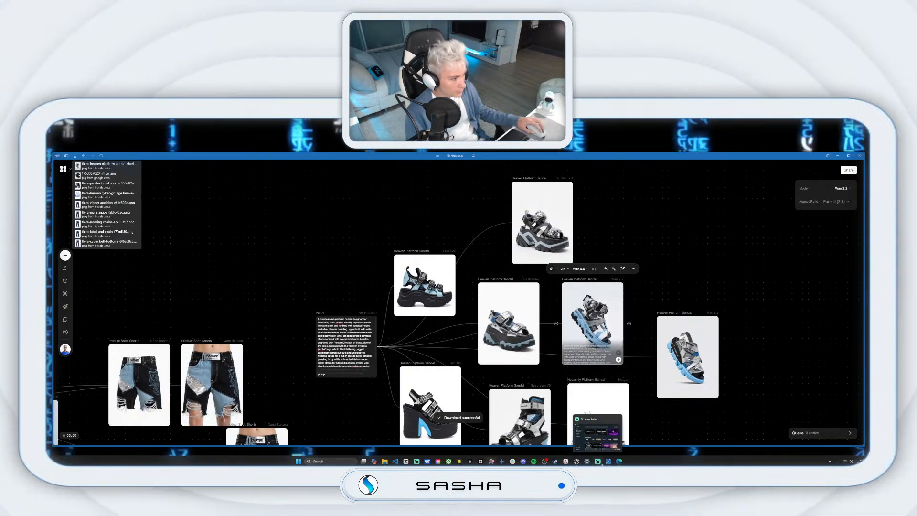
left_click_drag(597, 461, 699, 367)
scroll(700, 373, "down", 3)
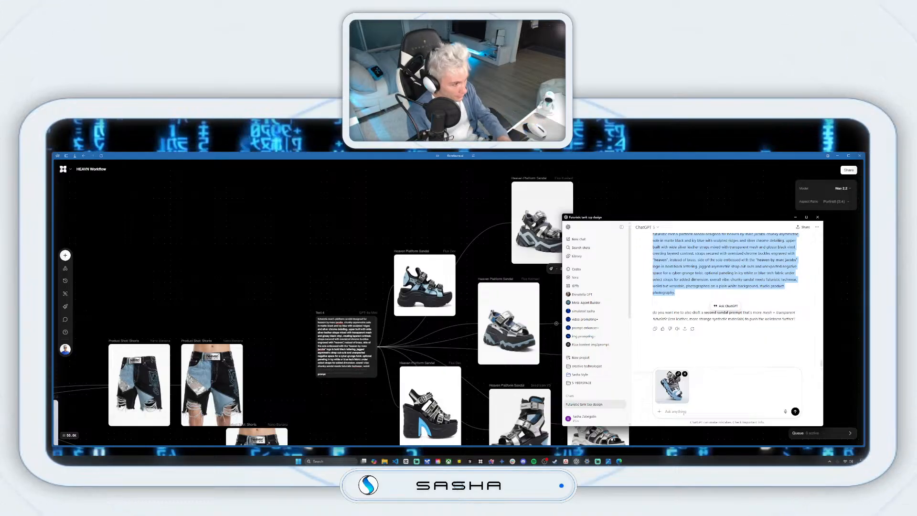
Ask ChatGPT what weird discrepancies can be taken out of this concept to touch up the overall design.
left_click(684, 411)
type("what")
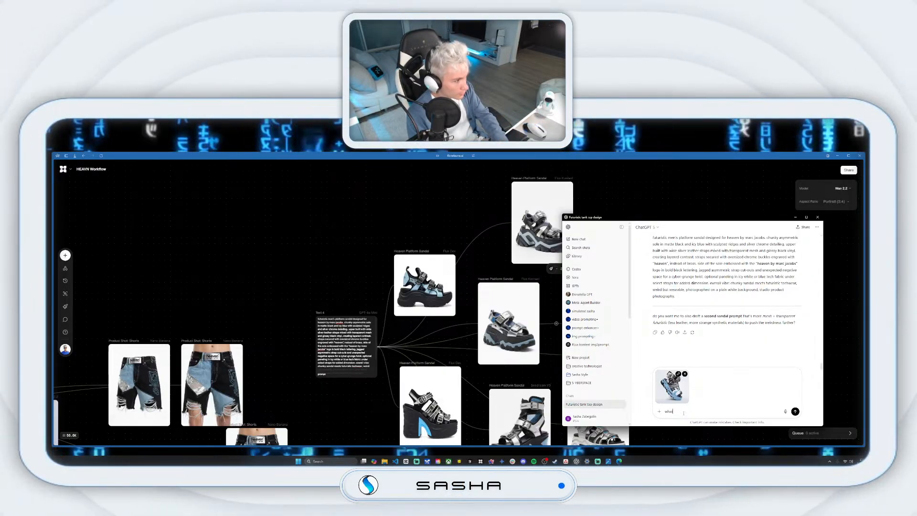
type(" weird")
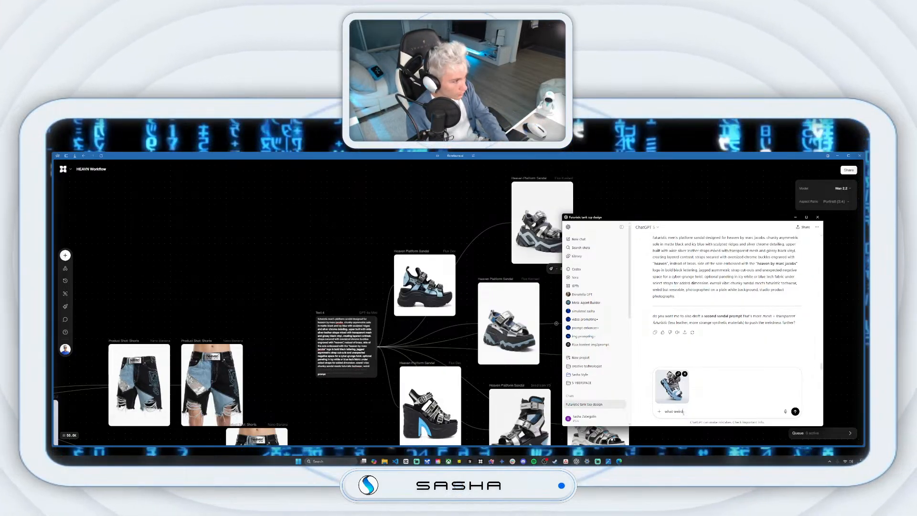
type(" discr")
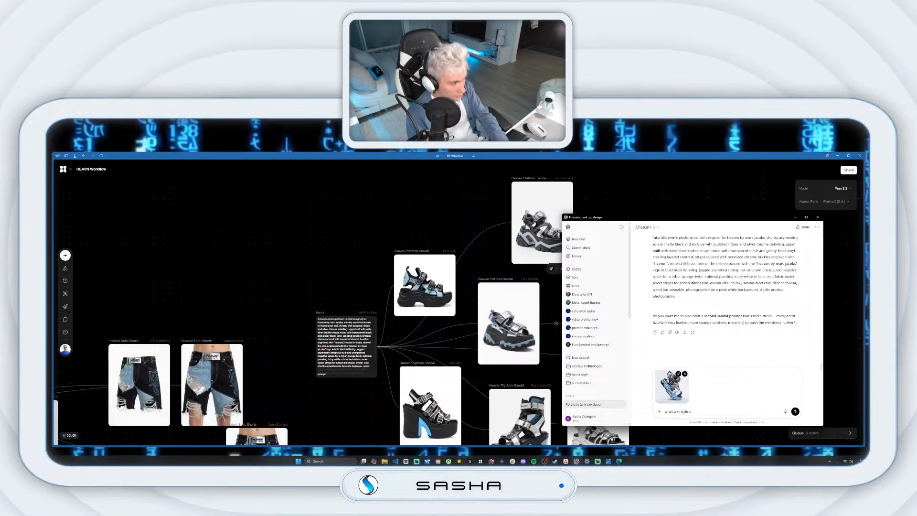
type("epens")
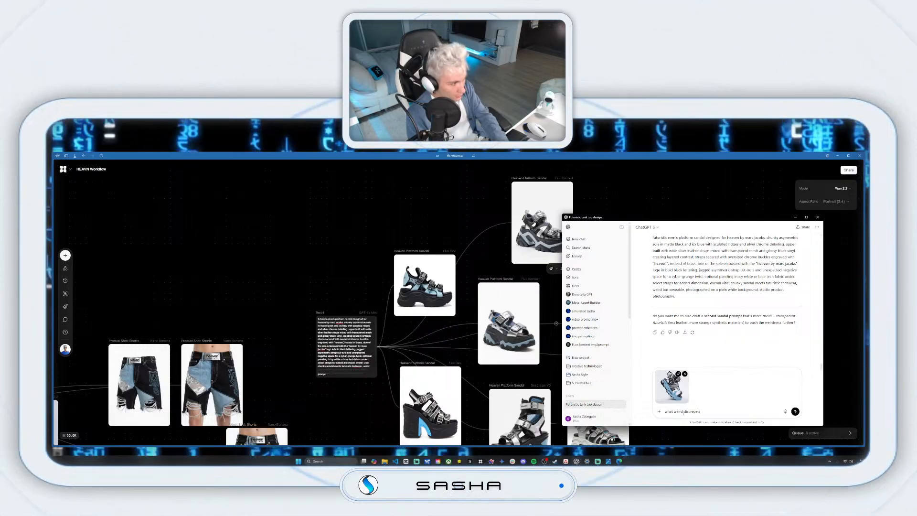
type("es ca")
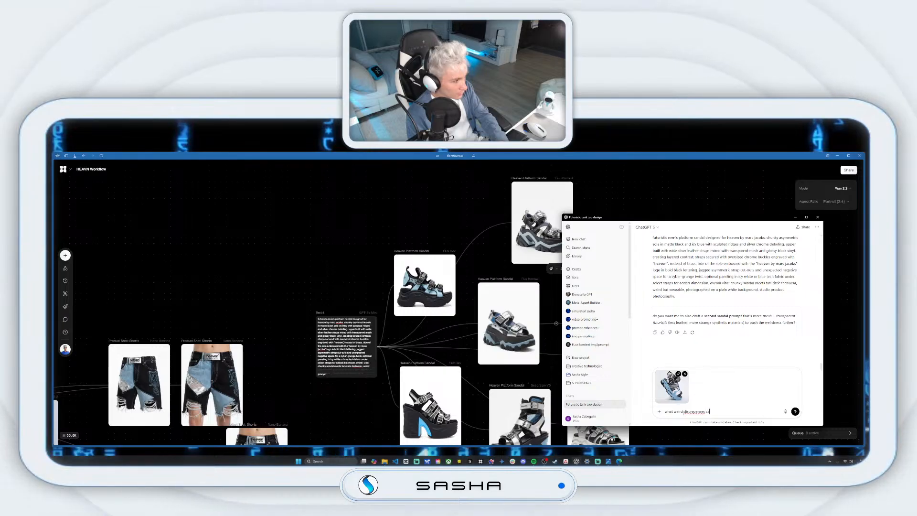
type("n i")
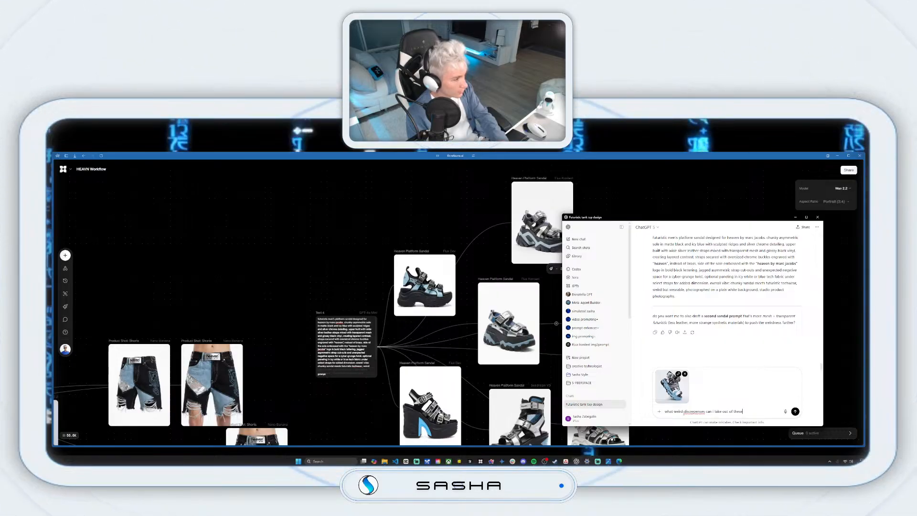
type("take out of this concep")
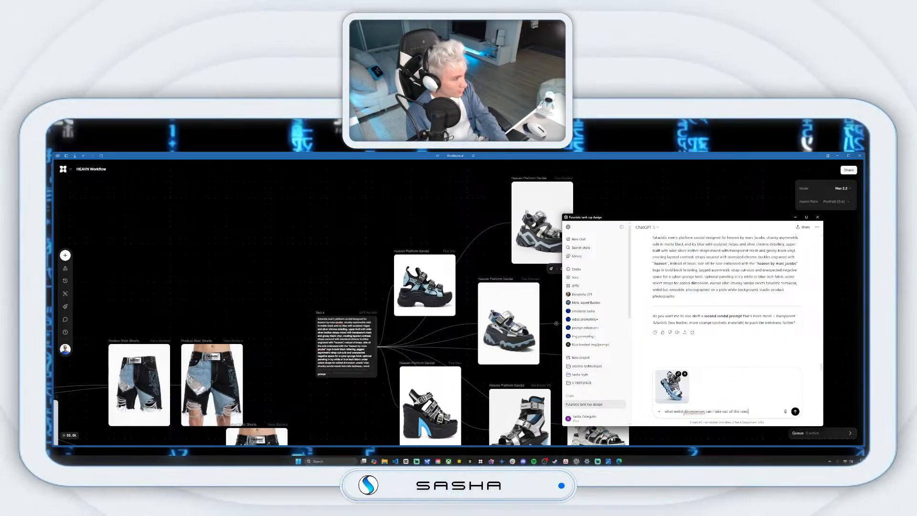
type("t")
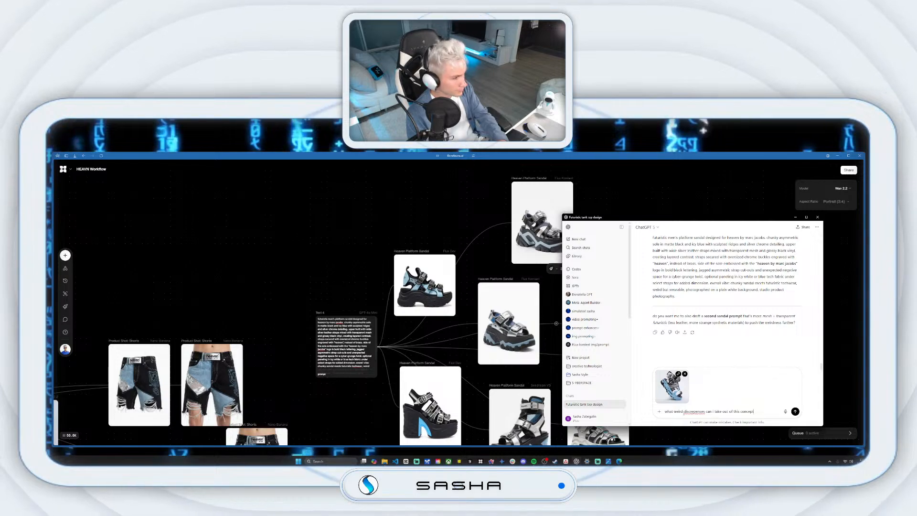
type(" to touch")
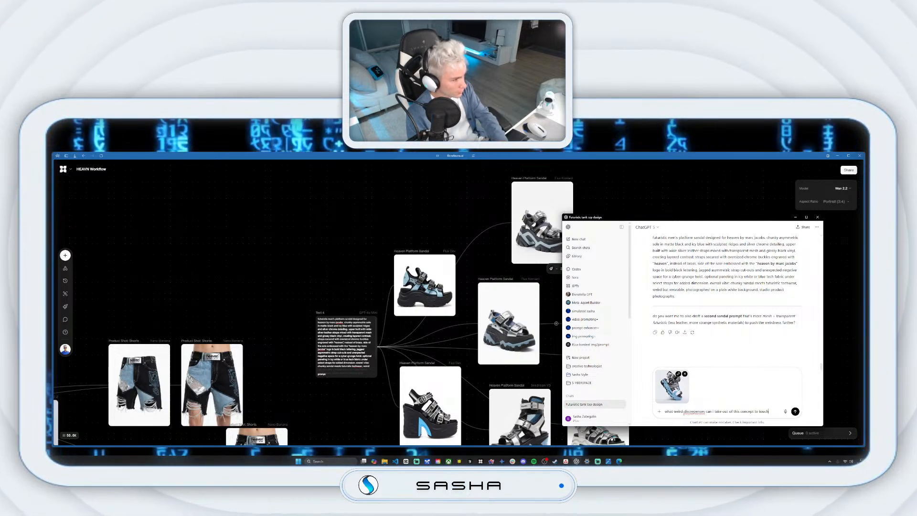
type(" up the over")
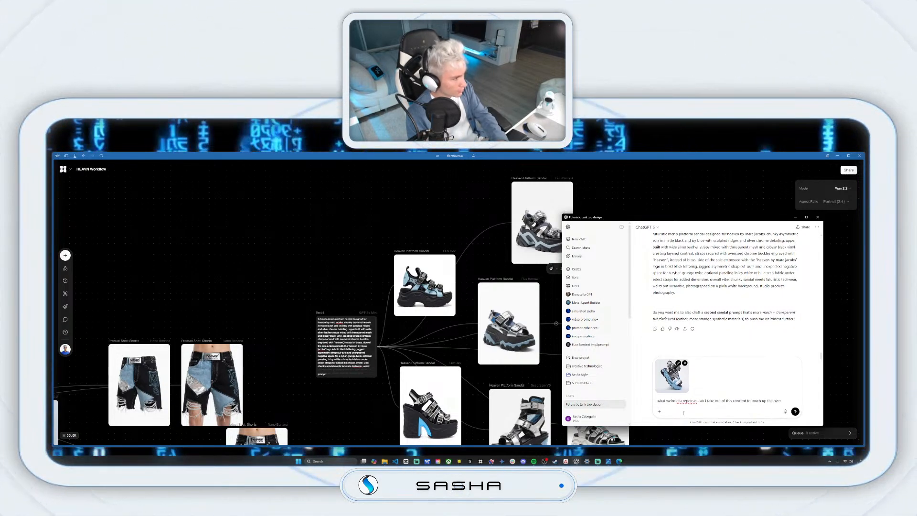
type("all design")
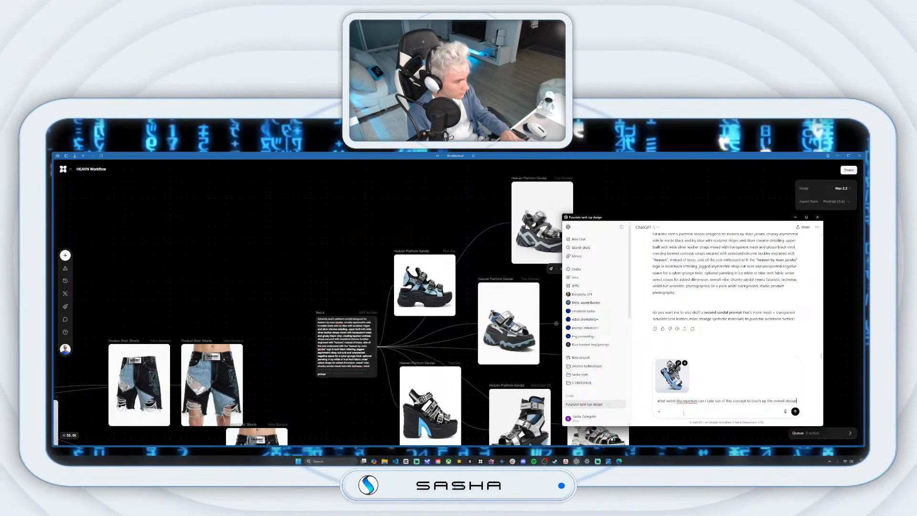
key("Return")
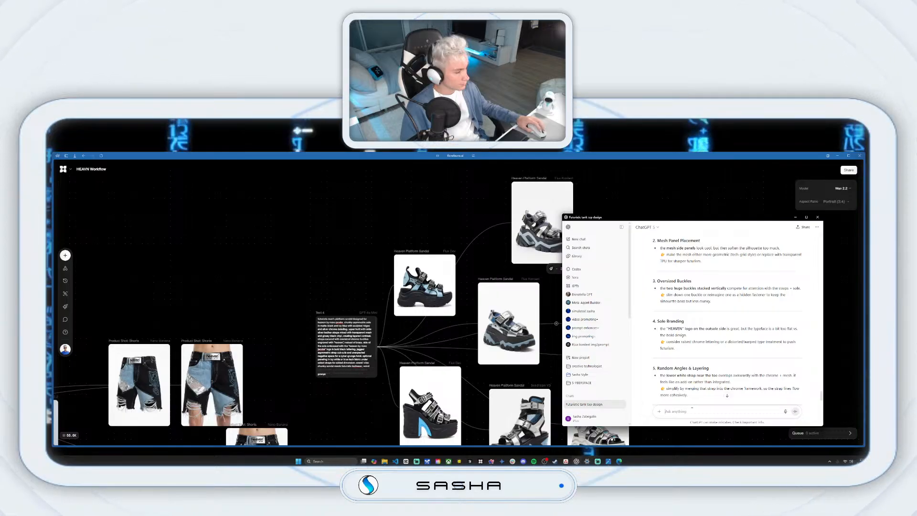
Ask ChatGPT for a prompt to create a product shot of a pair of these shoes on a plain white background.
type("o")
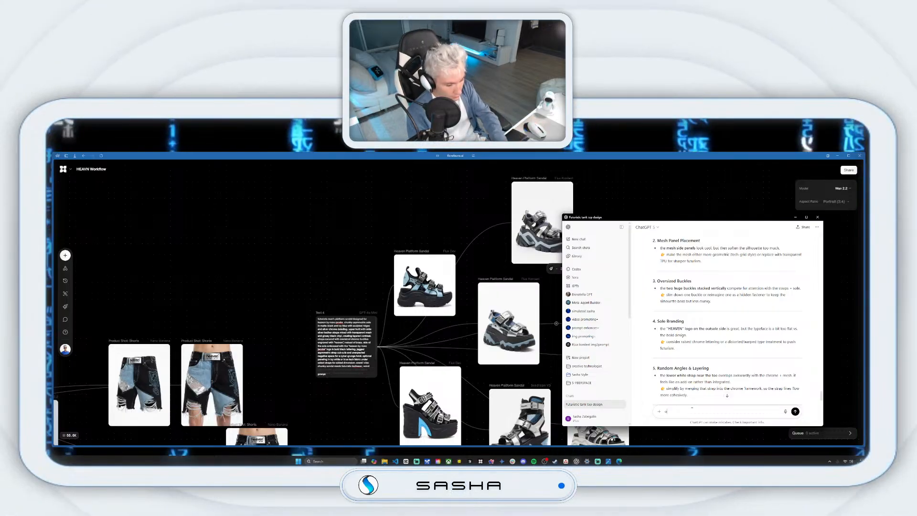
type("kay no")
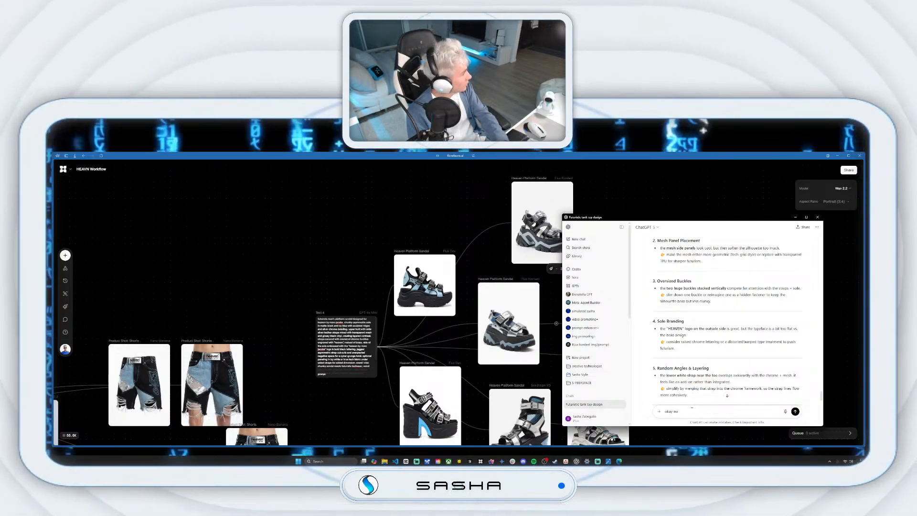
type("w i wa")
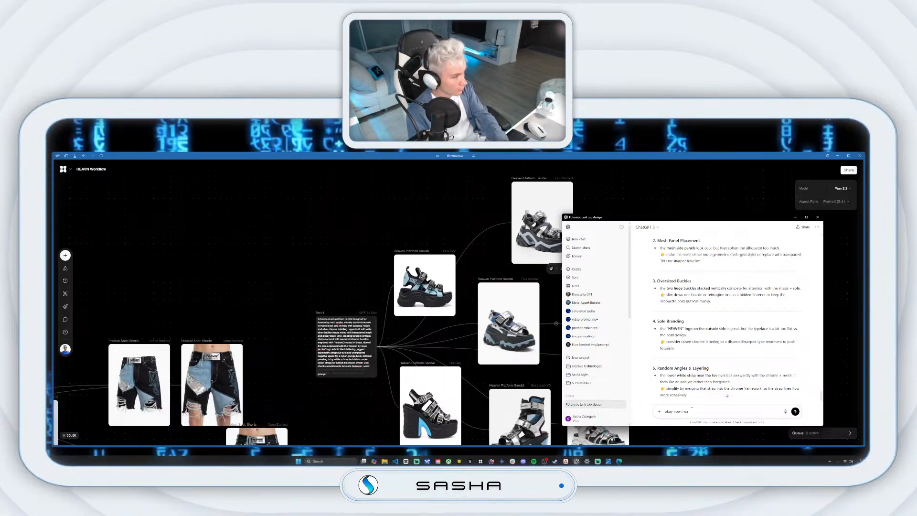
type("nt to")
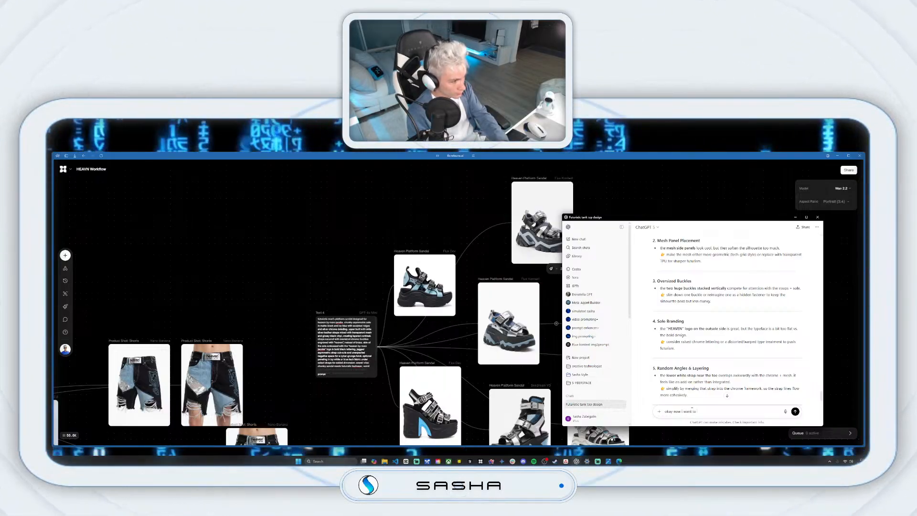
type(" create")
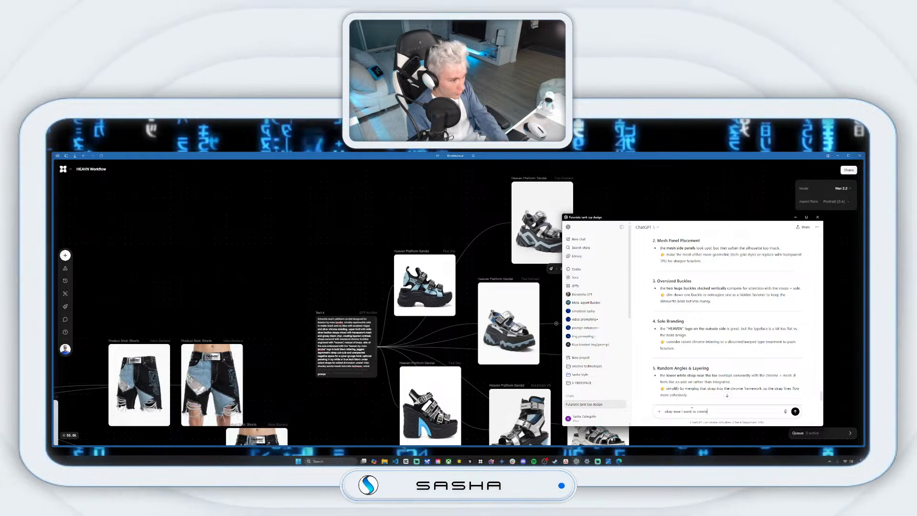
type(" a product shot of a")
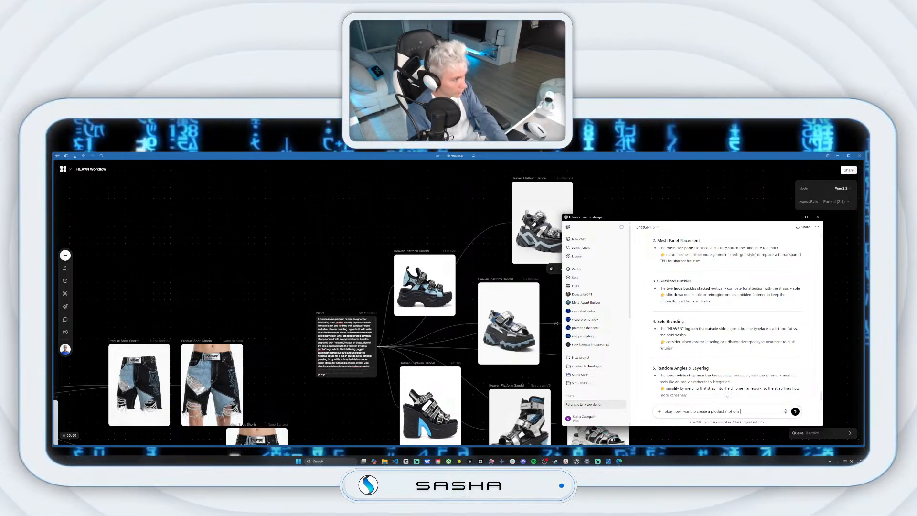
type(" pair of ")
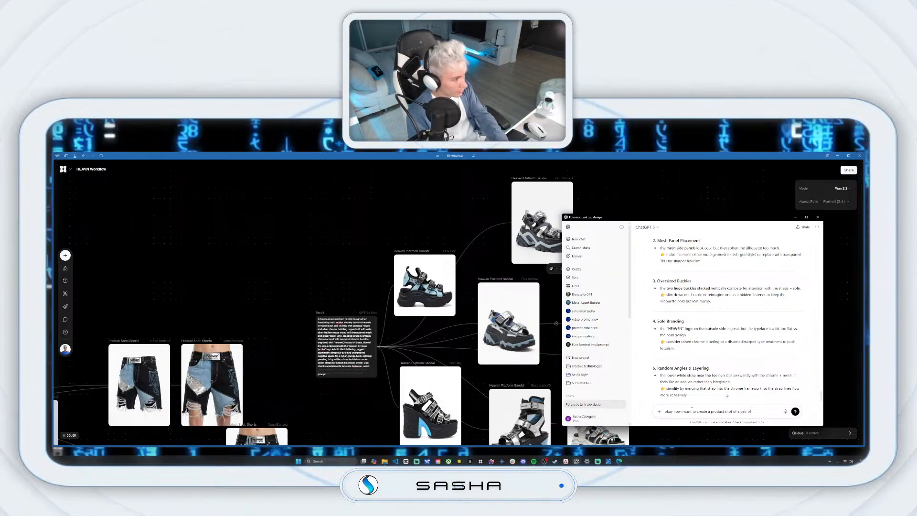
type("these")
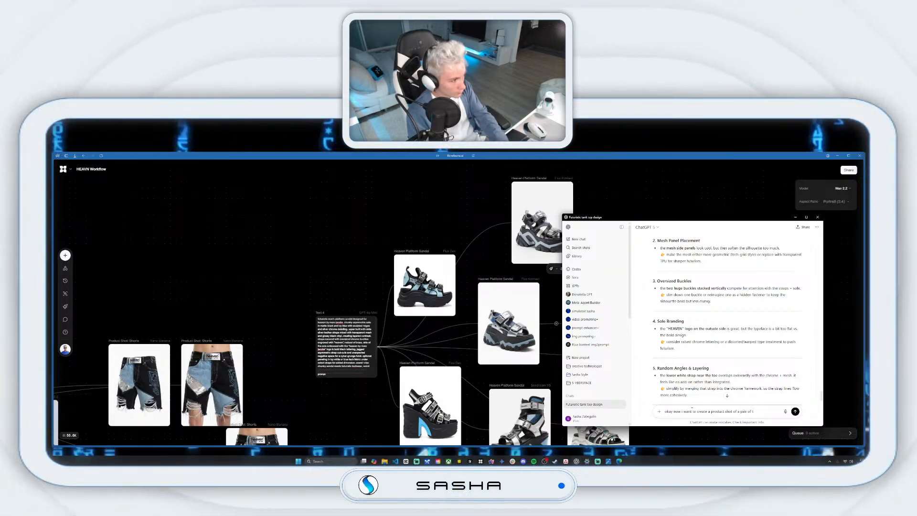
key("BackSpace")
key("BackSpace")
key("BackSpace")
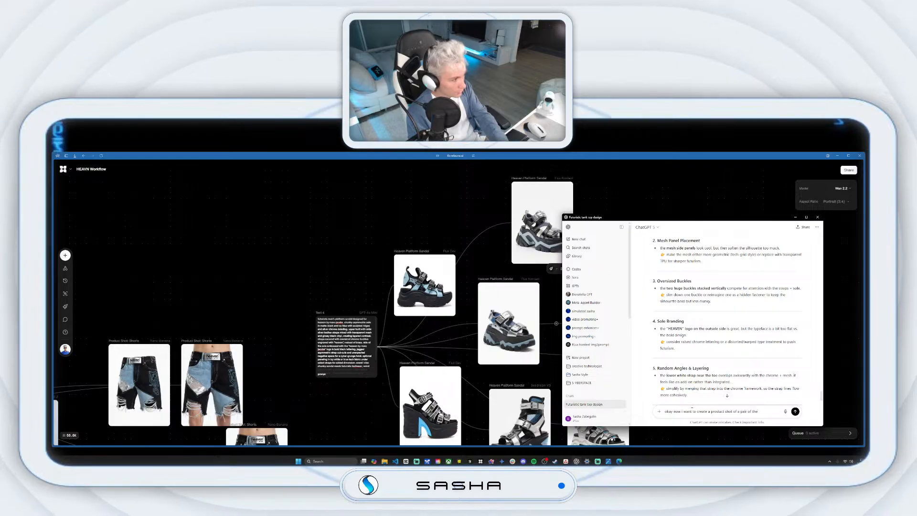
type("ese shoes")
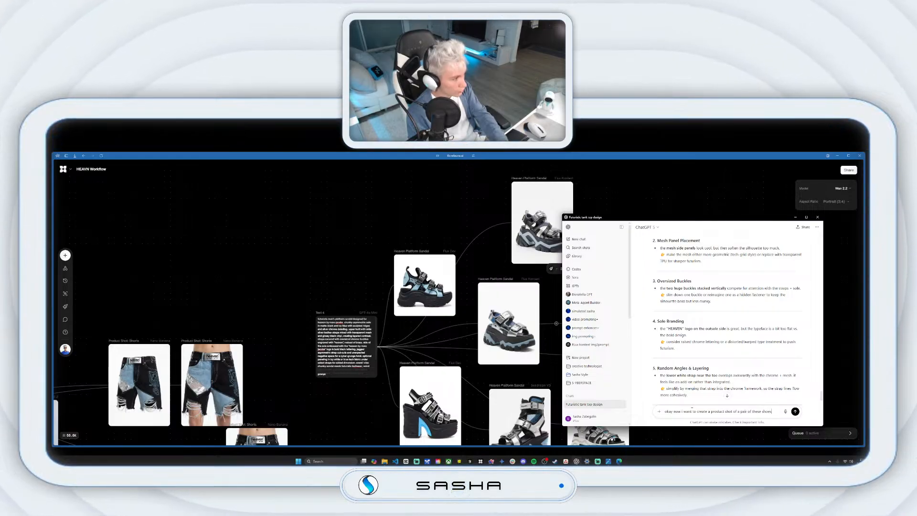
type(" on a p")
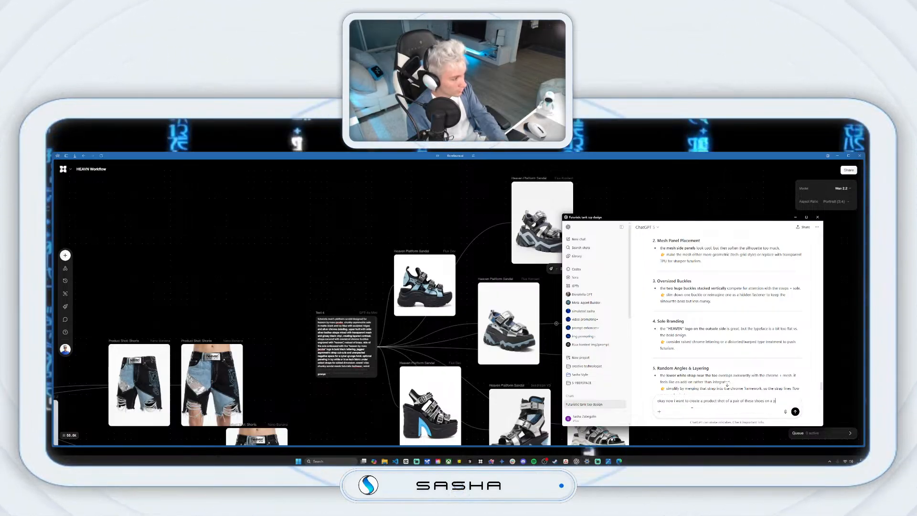
type("lain whit")
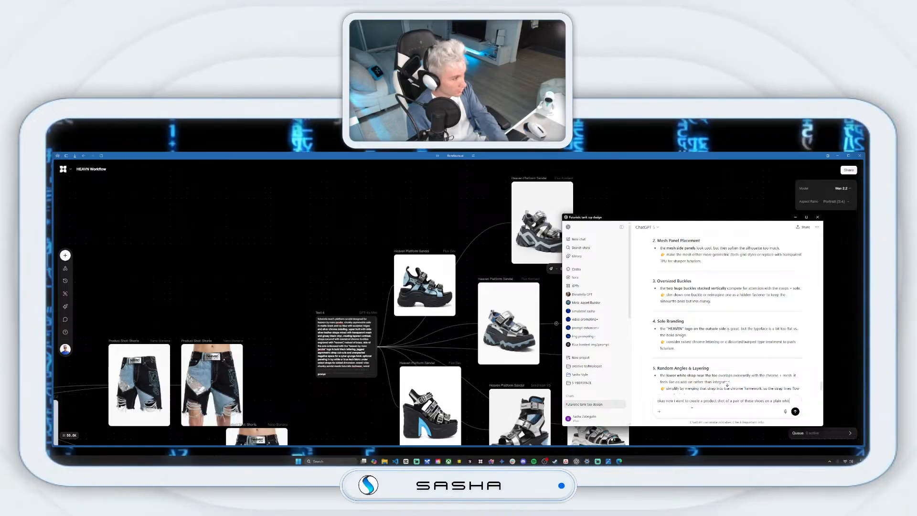
type("e back")
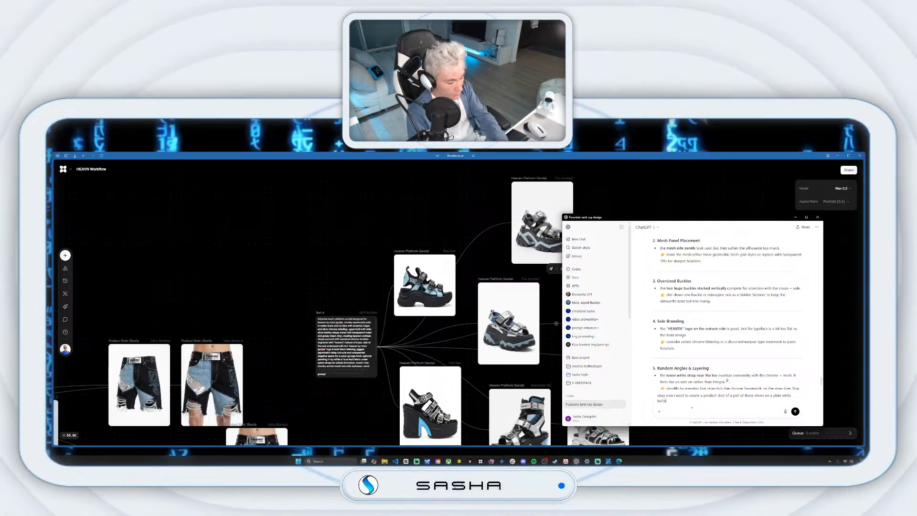
type("cg")
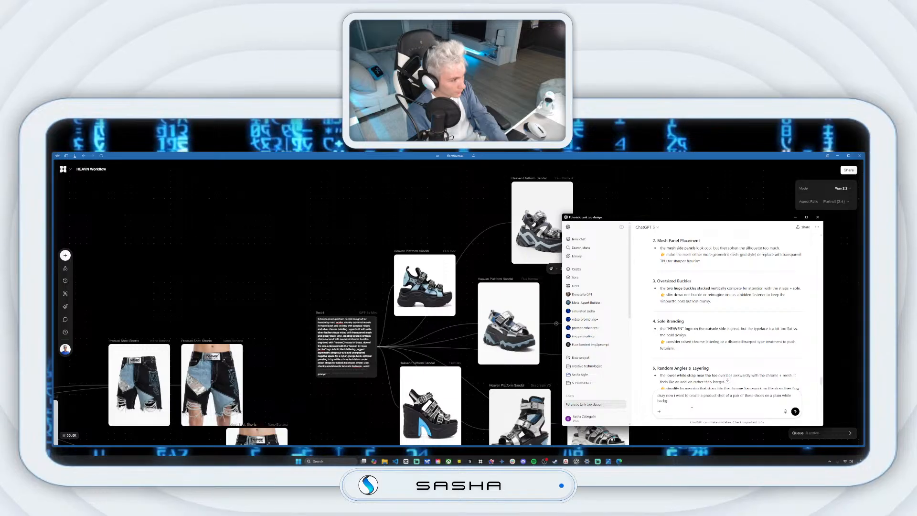
type("round. he")
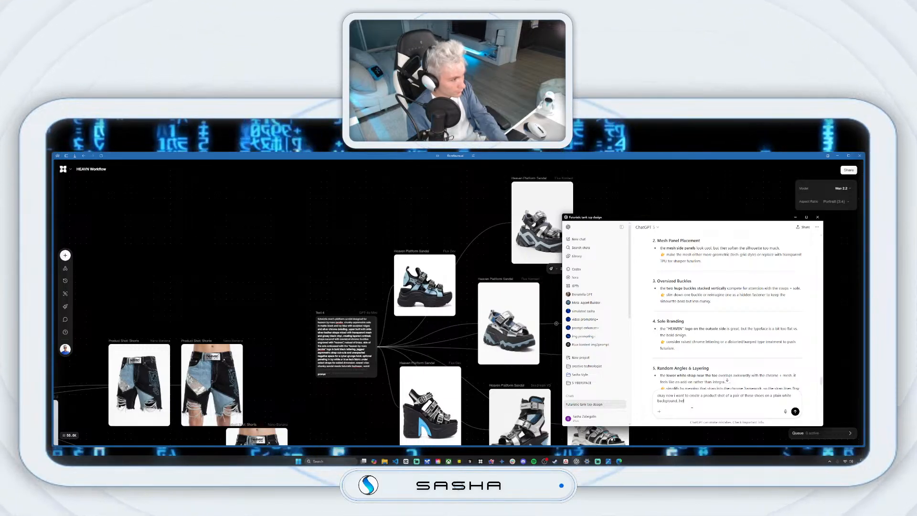
type("lp me")
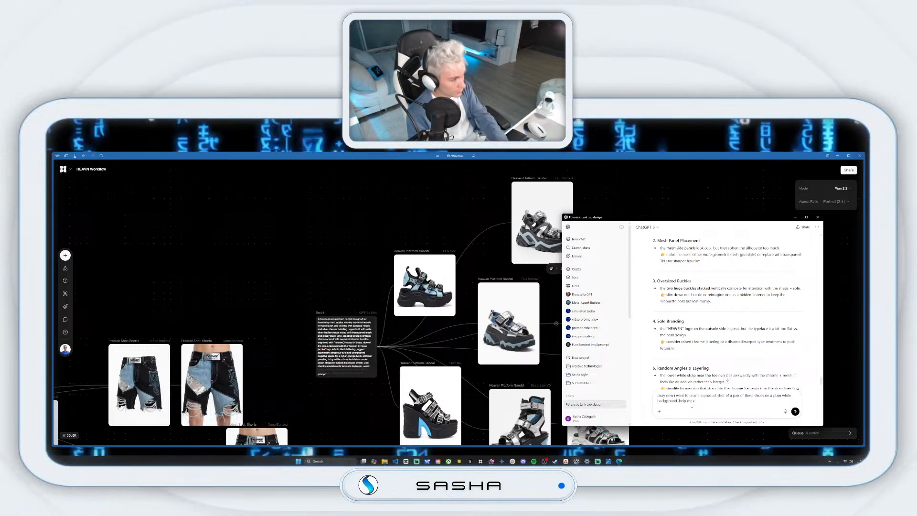
key("BackSpace")
type("come")
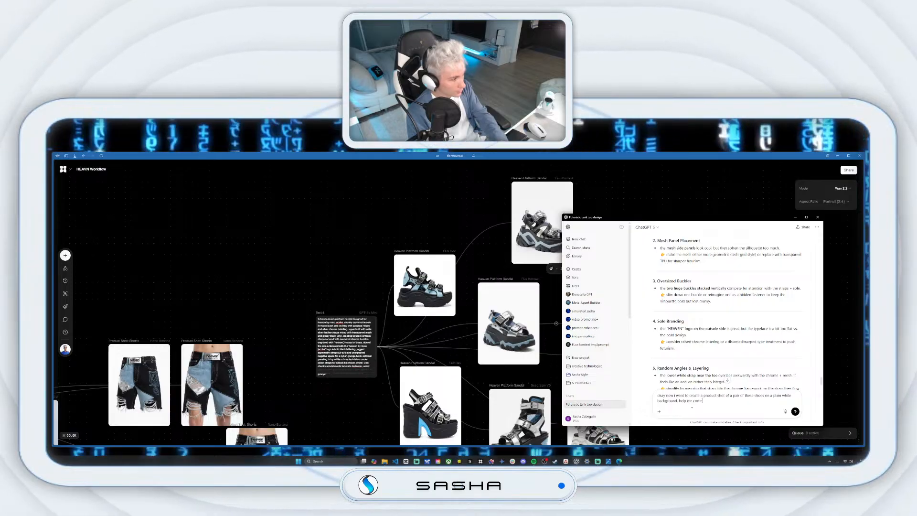
type(" up wit")
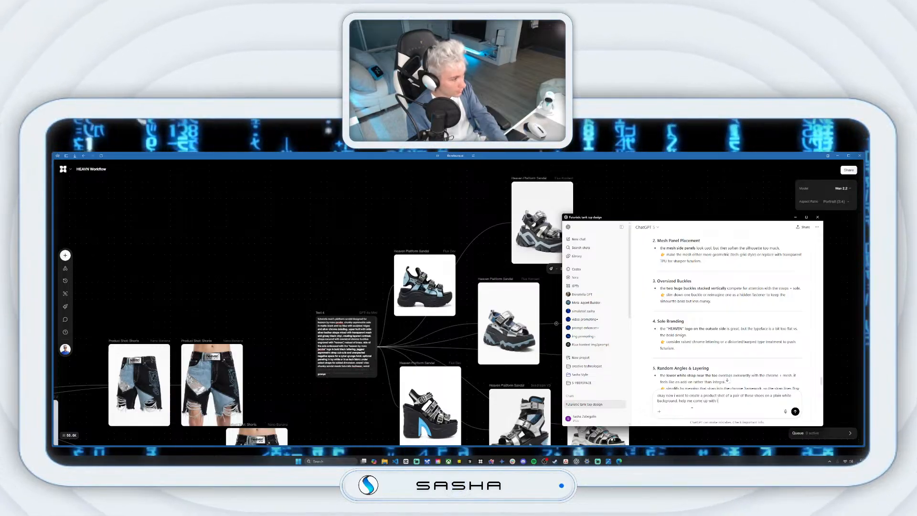
type("h the prompt")
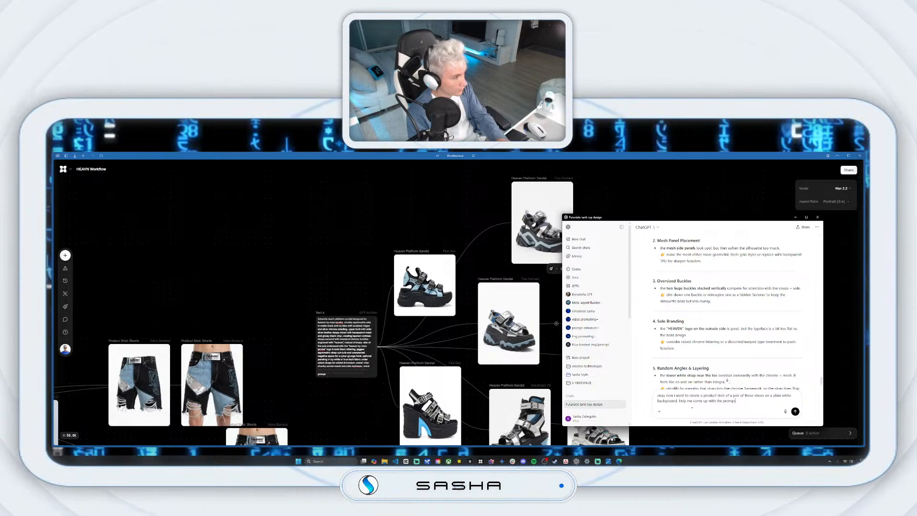
key("Return")
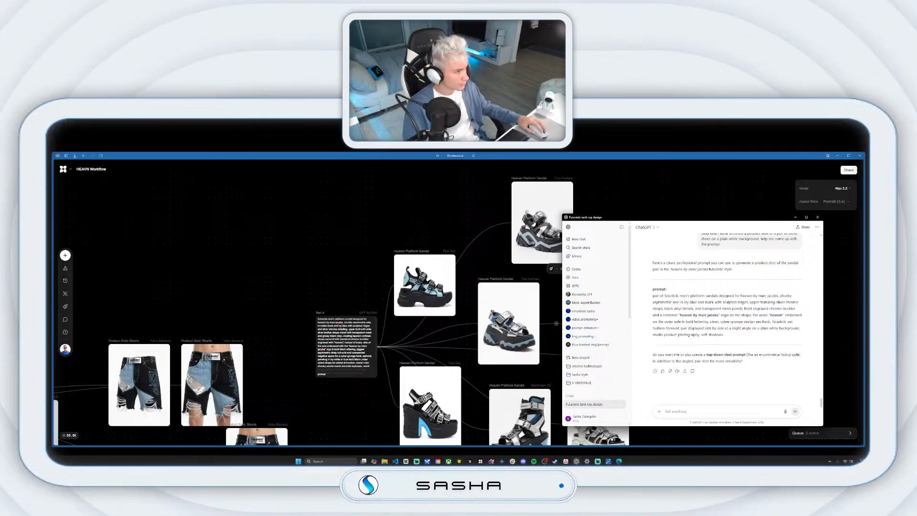
Copy the product-shot prompt from ChatGPT, return to FLORA and add an image block connected to the upright blue-soled Wan 2.2 sandal.
left_click_drag(739, 341, 652, 296)
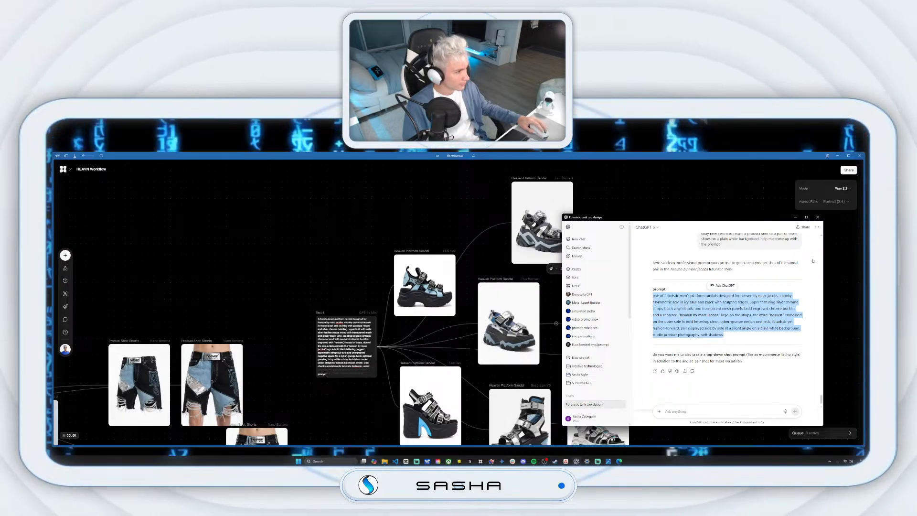
left_click(795, 217)
left_click_drag(692, 313, 572, 375)
left_click_drag(513, 322, 603, 274)
Set the new image block to Nano Banana, insert the copied product-shot prompt and generate four variations.
left_click(625, 239)
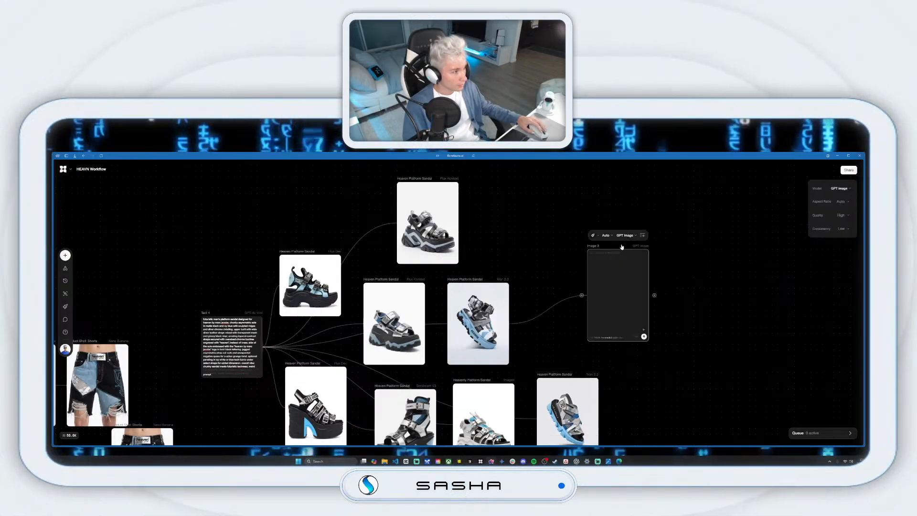
left_click(626, 236)
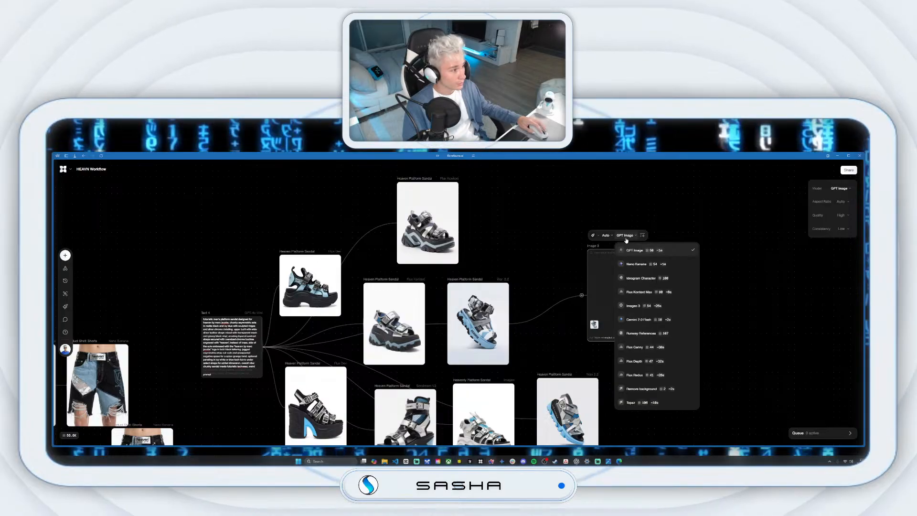
left_click(621, 253)
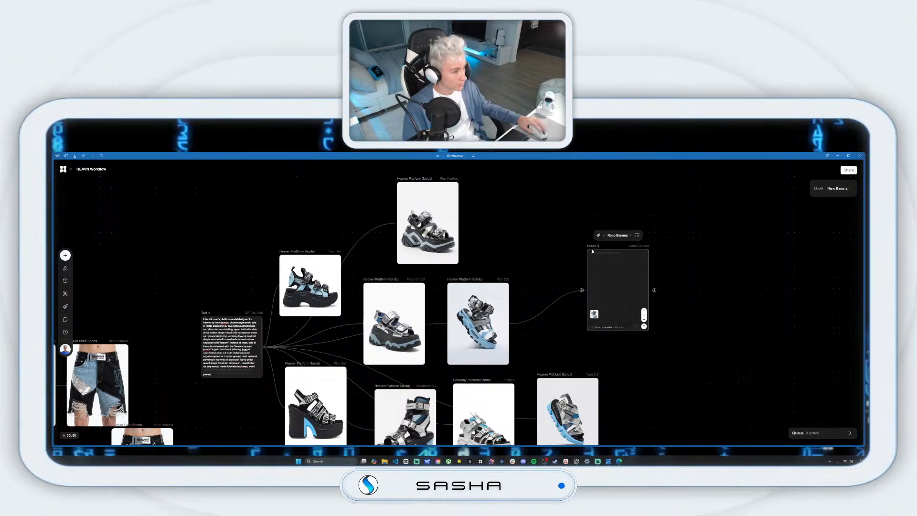
left_click_drag(592, 250, 564, 234)
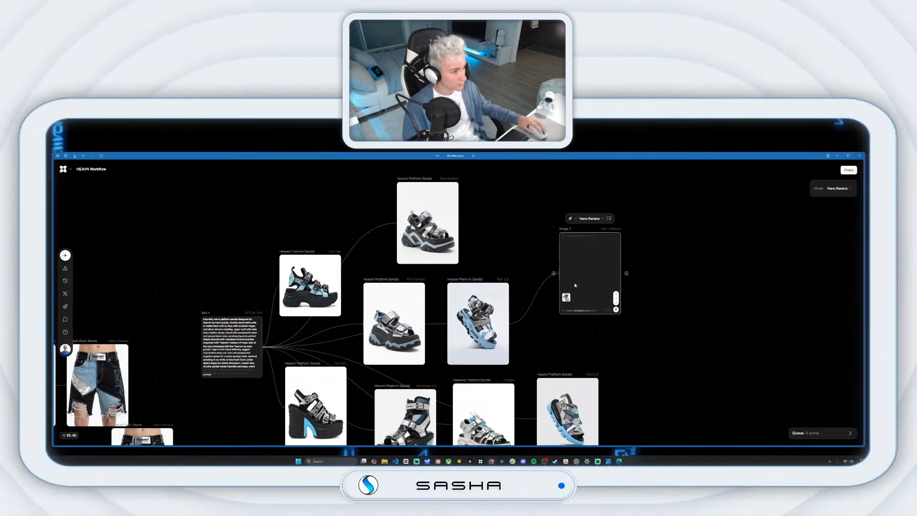
left_click(617, 310)
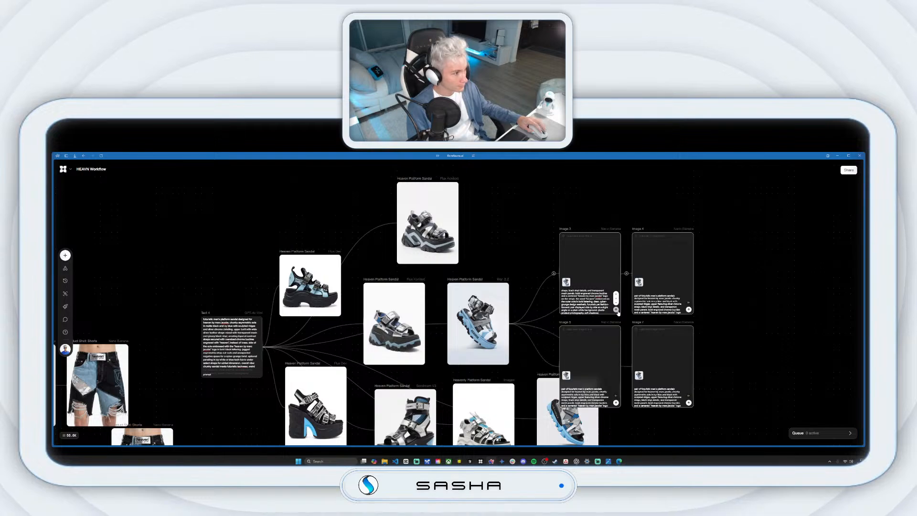
Move the four Nano Banana blocks together upward, clear of the lower Wan 2.2 sandal image.
left_click_drag(646, 307, 671, 349)
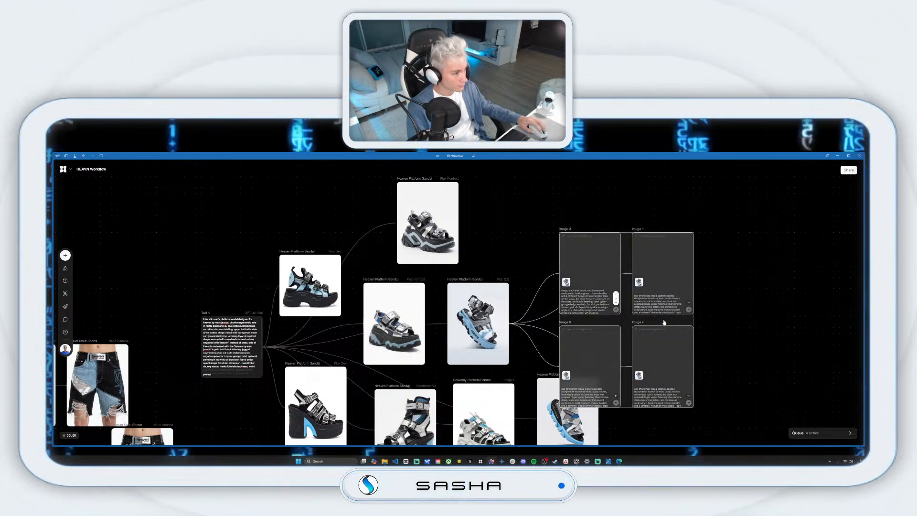
left_click_drag(663, 288, 668, 219)
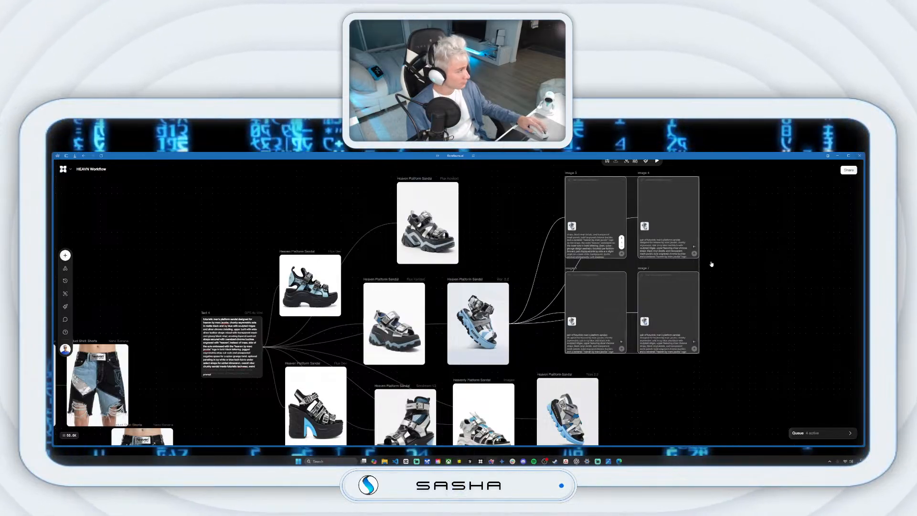
left_click(797, 315)
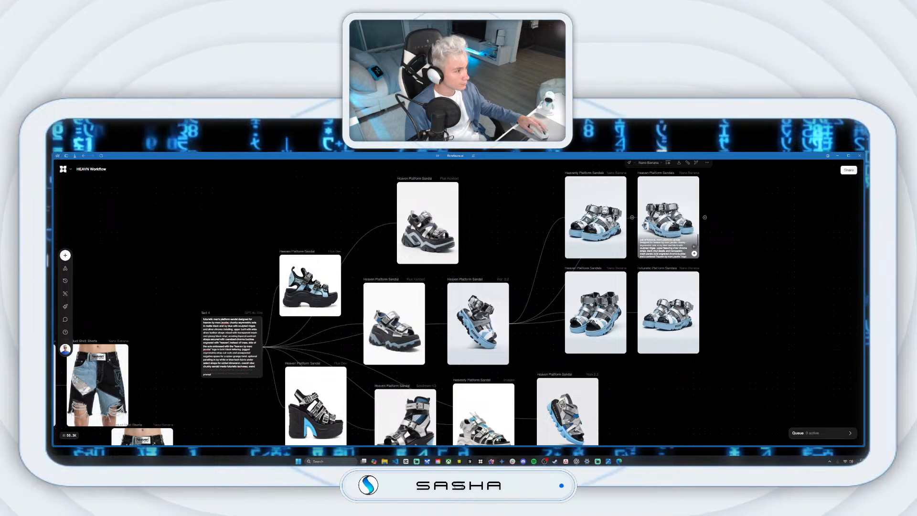
Inspect the two upper-row Nano Banana sandal pairs and the lower-row Futuristic Platform Sandals in fullscreen, one after another.
left_click(624, 179)
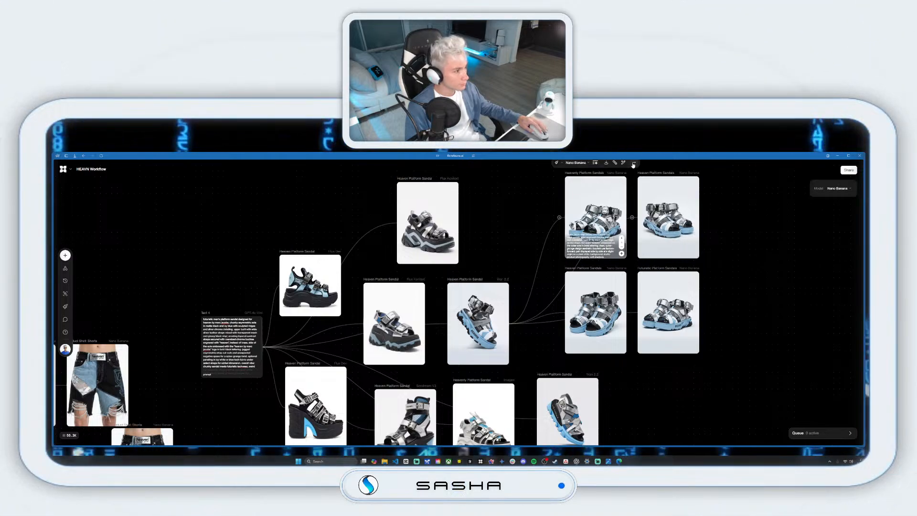
left_click(633, 163)
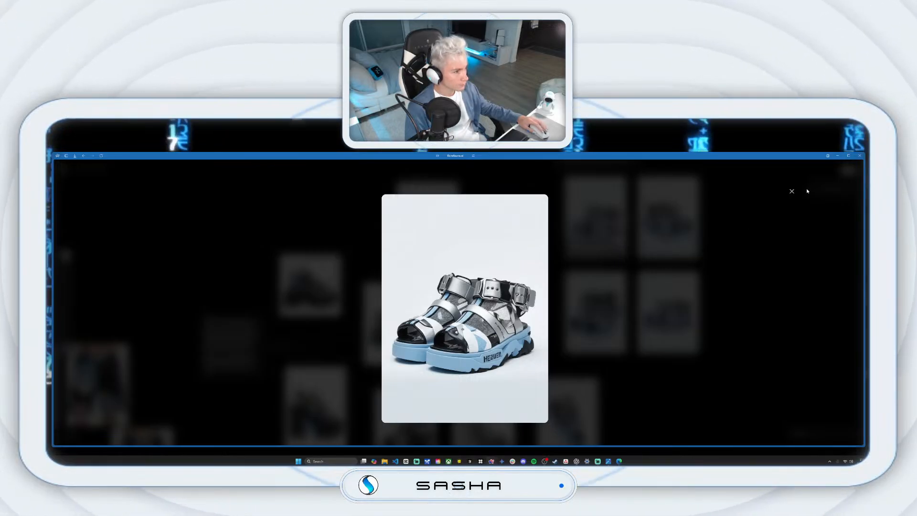
left_click(791, 191)
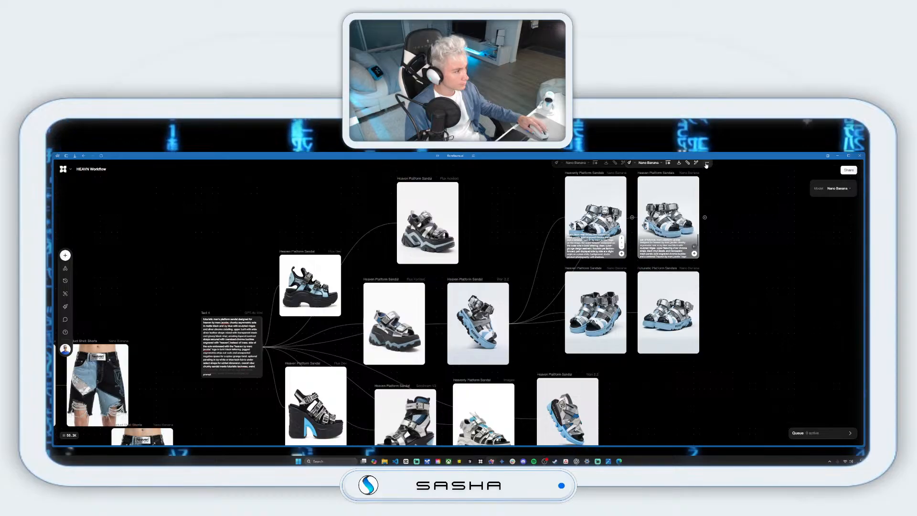
left_click(719, 176)
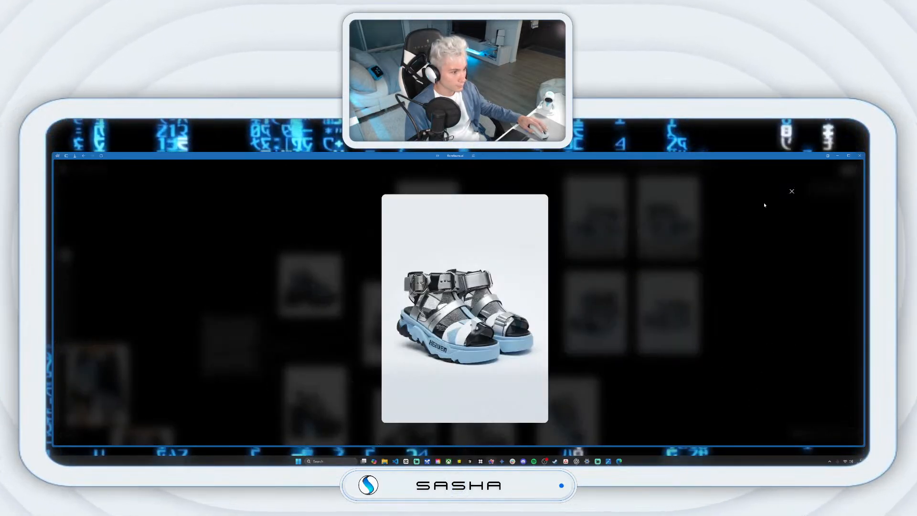
left_click(791, 191)
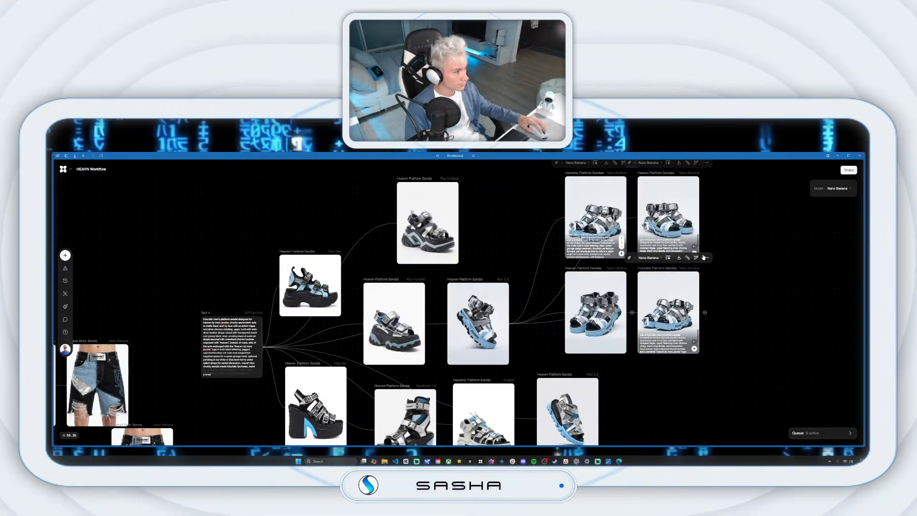
left_click(706, 258)
left_click(719, 270)
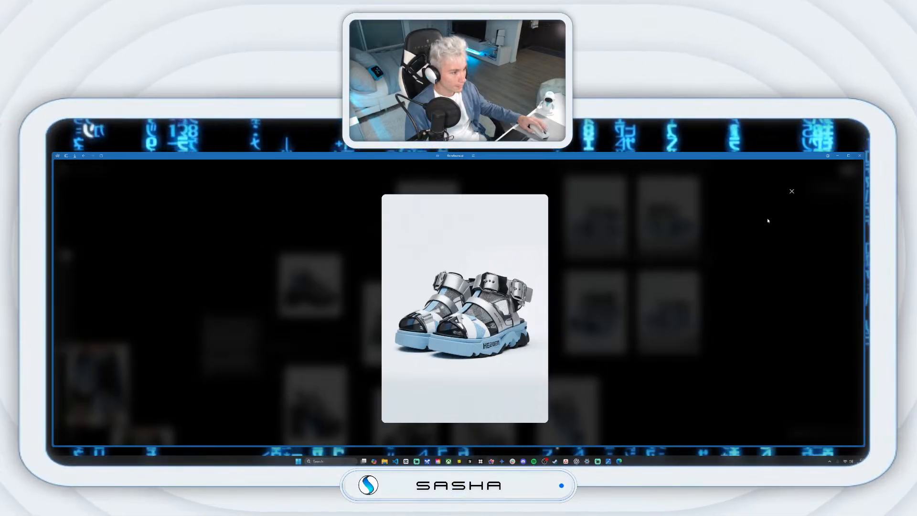
left_click(790, 192)
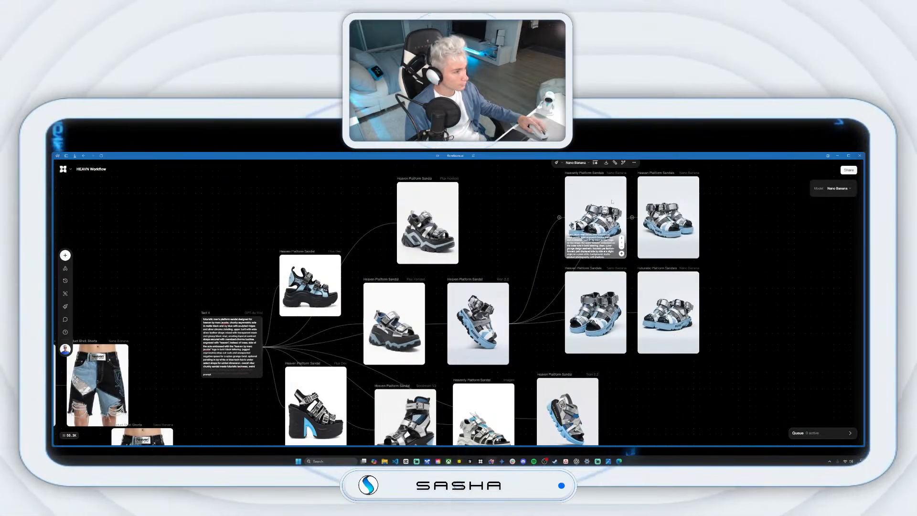
Compare the two upper-row Nano Banana sandal pairs again in fullscreen, checking the lettering on their blue soles.
double_click(662, 222)
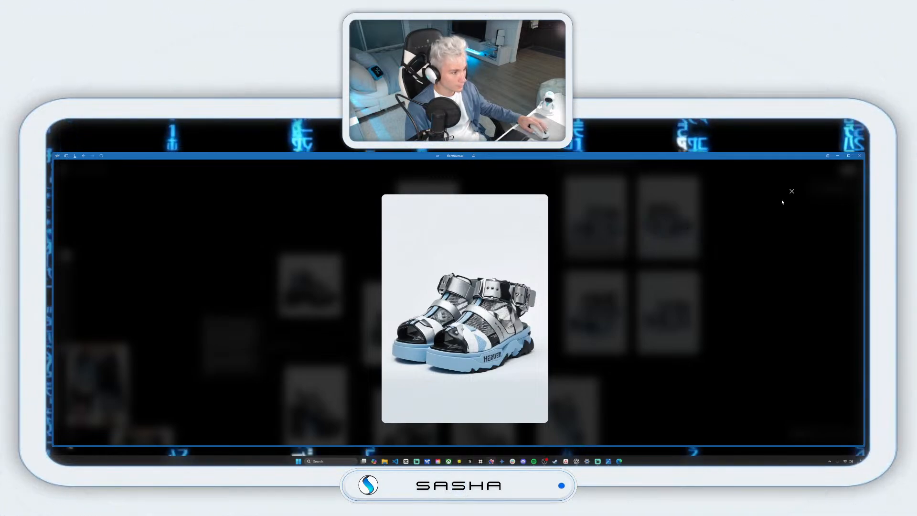
left_click(793, 191)
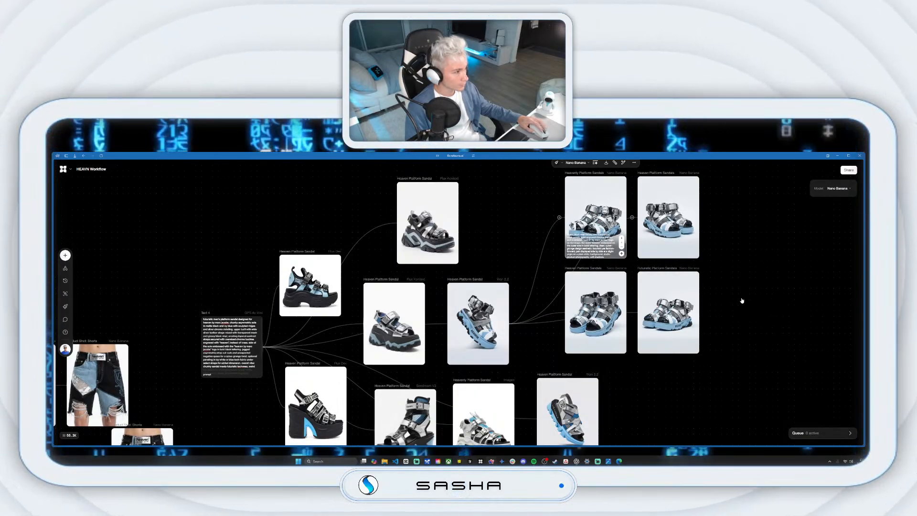
left_click(741, 301)
left_click(693, 180)
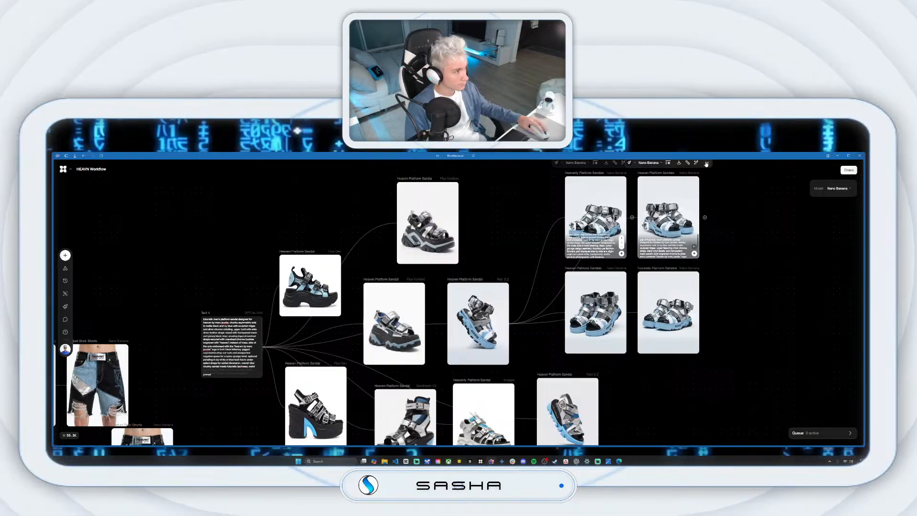
left_click(706, 164)
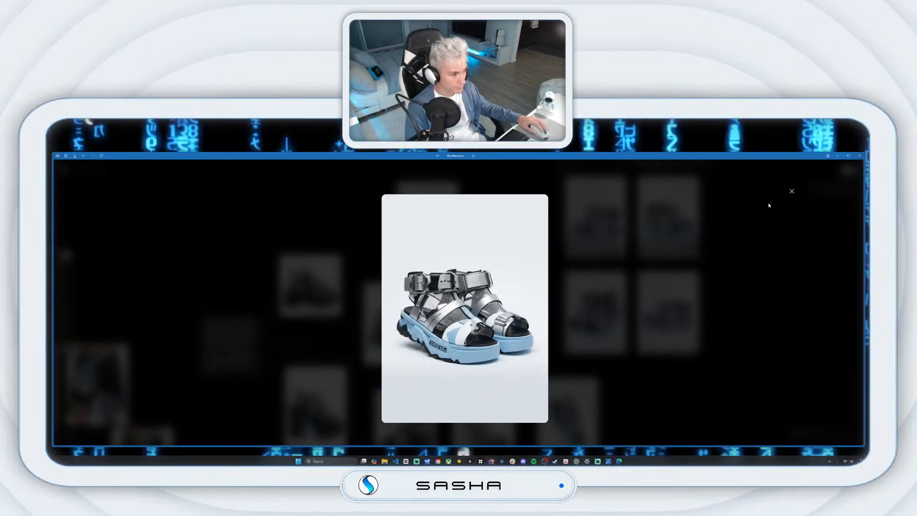
left_click(792, 191)
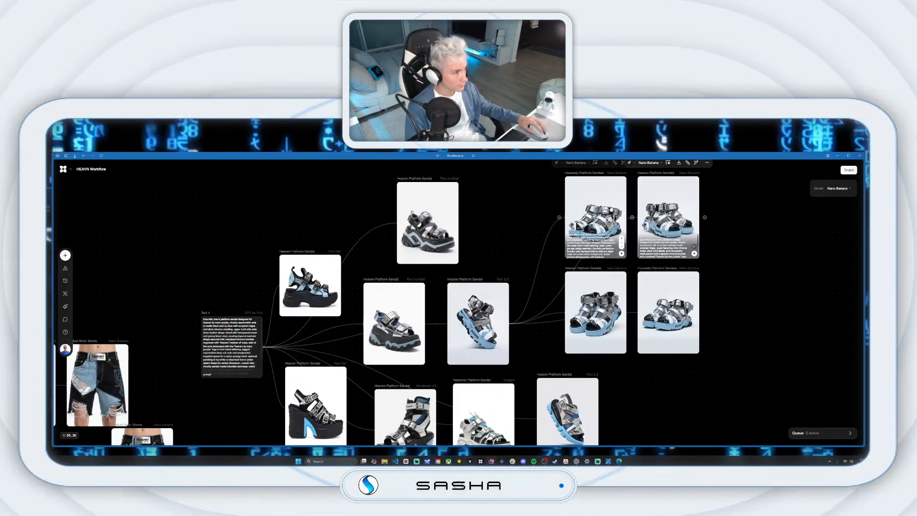
double_click(659, 204)
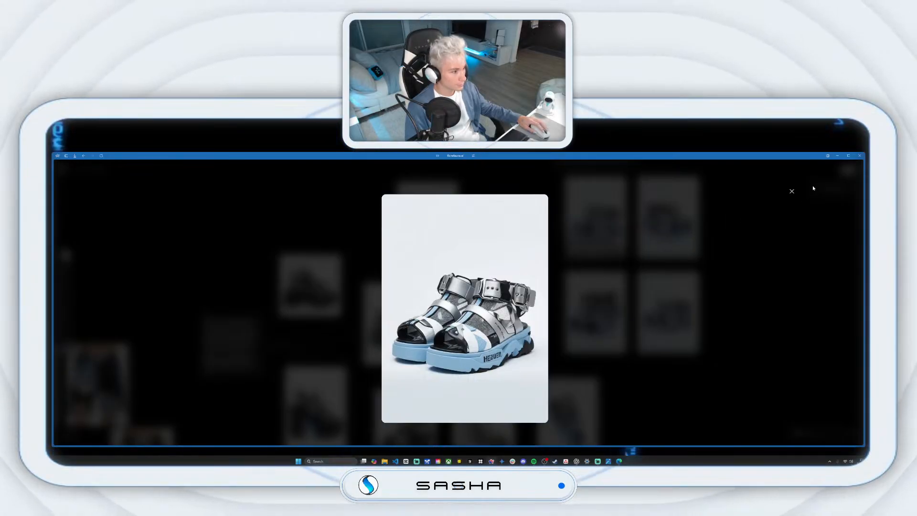
left_click(790, 189)
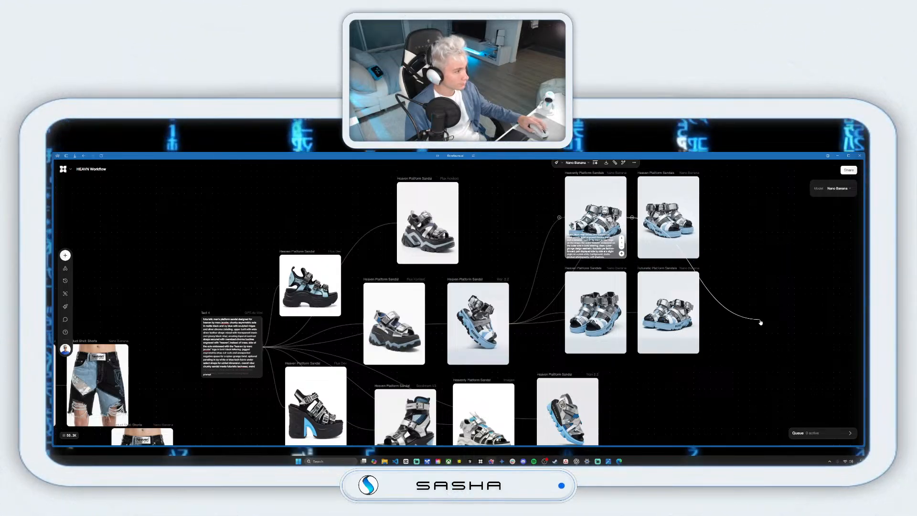
Upscale the first upper-row sandal pair in a connected image block using Topaz, and place that block beside the four variations.
left_click_drag(760, 323, 763, 321)
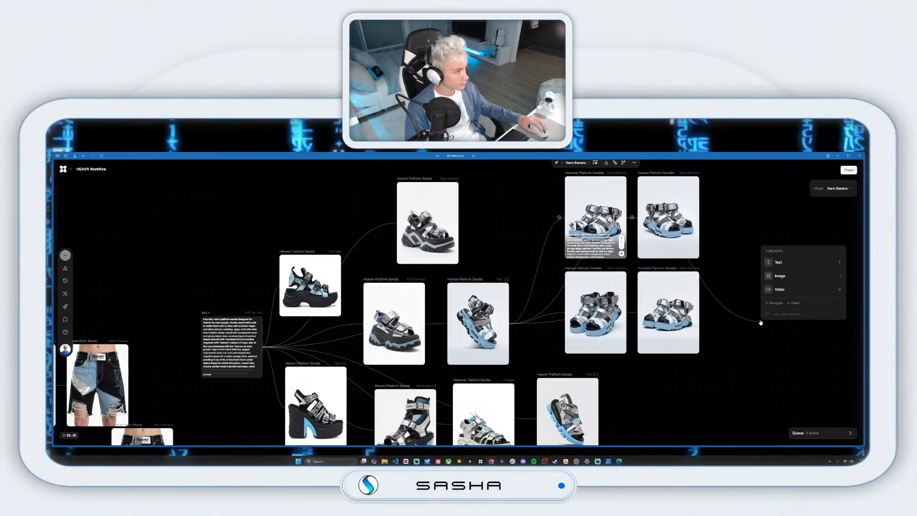
left_click(783, 278)
left_click(799, 280)
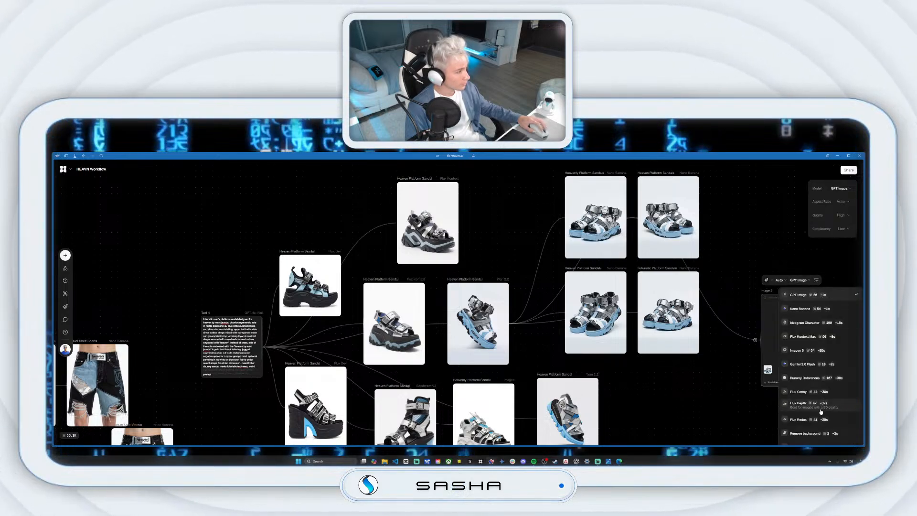
left_click_drag(747, 394, 609, 367)
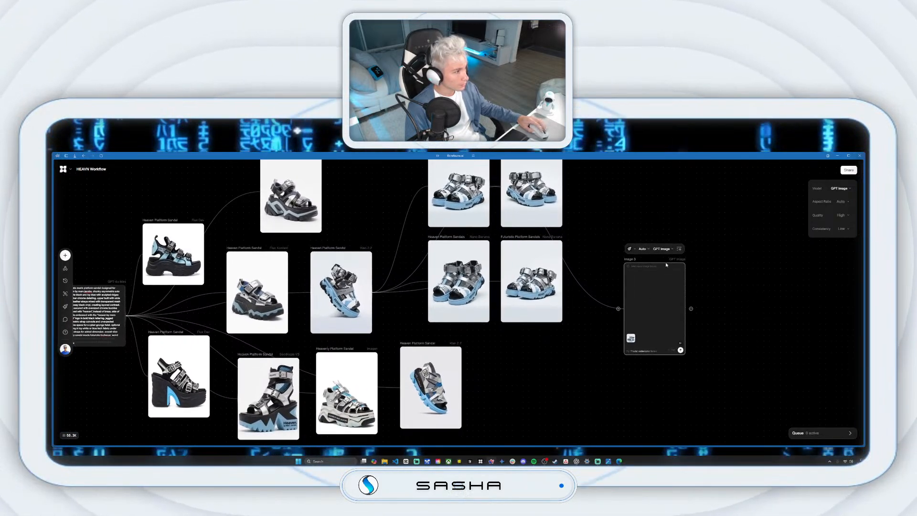
left_click(664, 251)
left_click(678, 414)
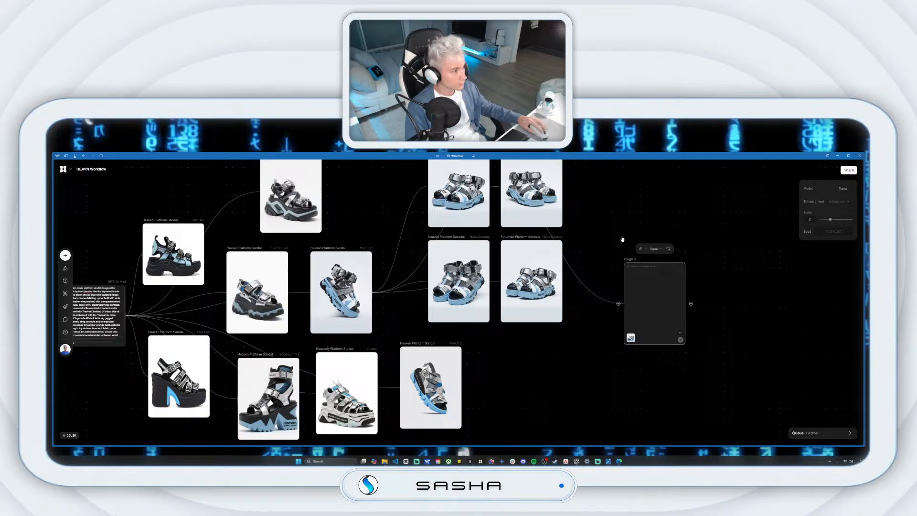
left_click_drag(629, 265, 600, 220)
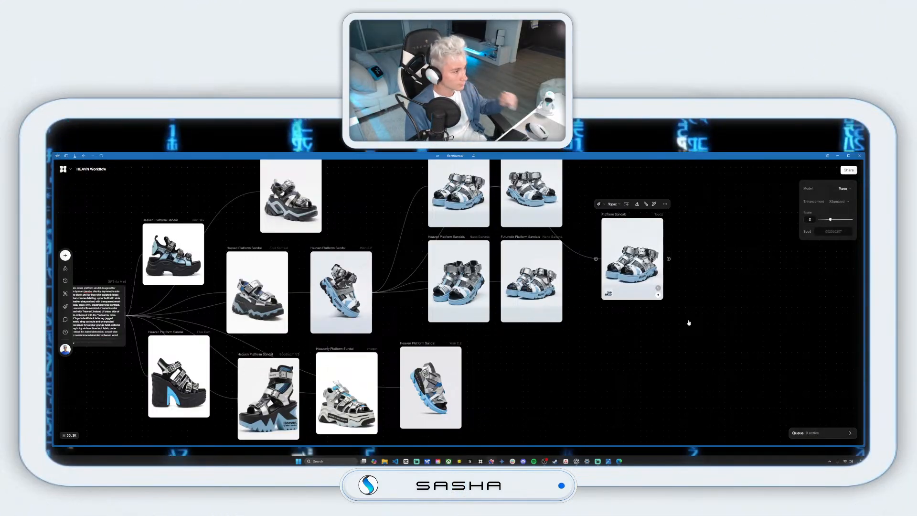
Inspect the Topaz-upscaled sandal pair in fullscreen and move its block slightly higher on the canvas.
left_click(664, 204)
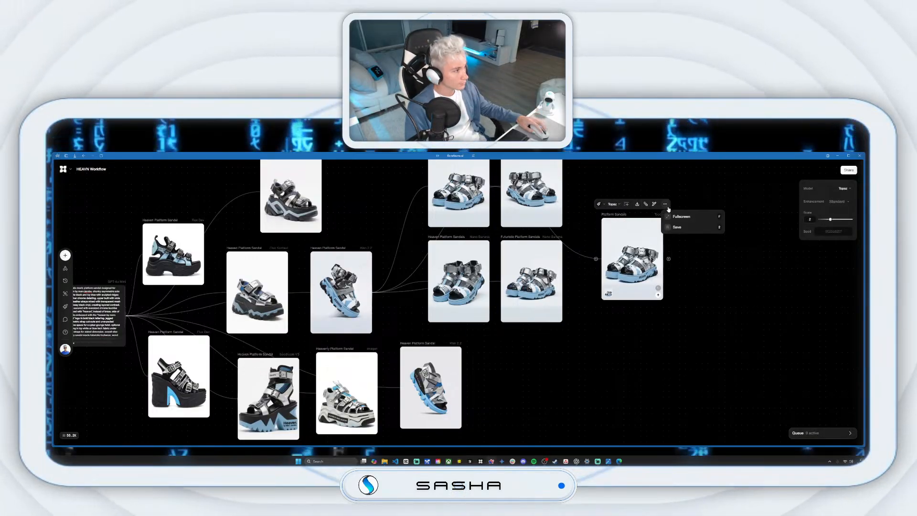
left_click(676, 216)
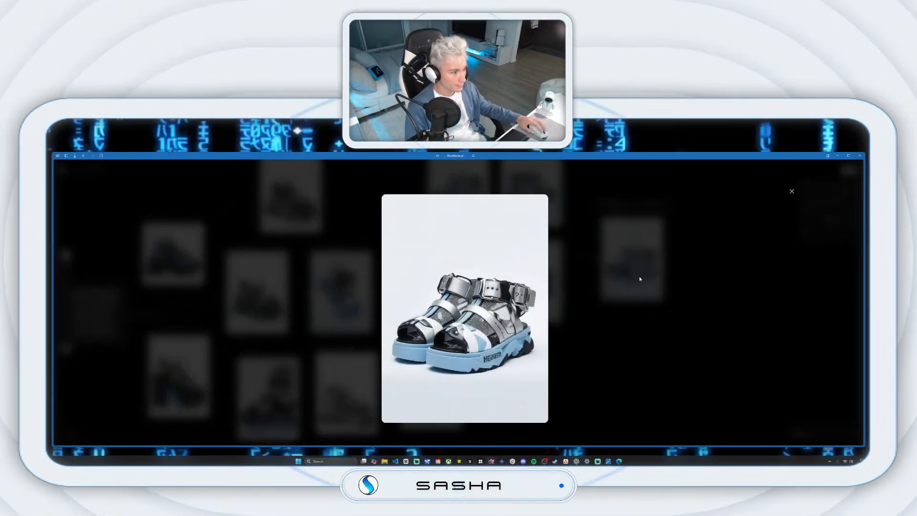
left_click(791, 191)
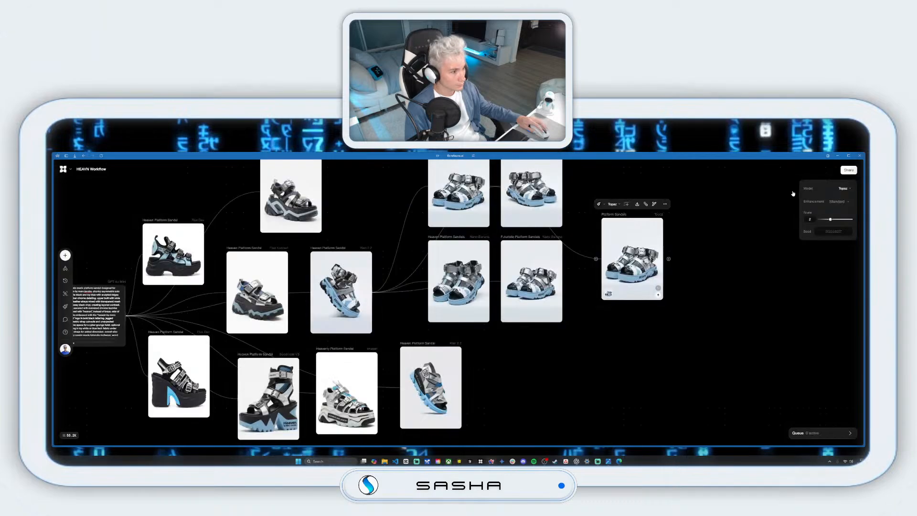
left_click_drag(633, 222, 633, 199)
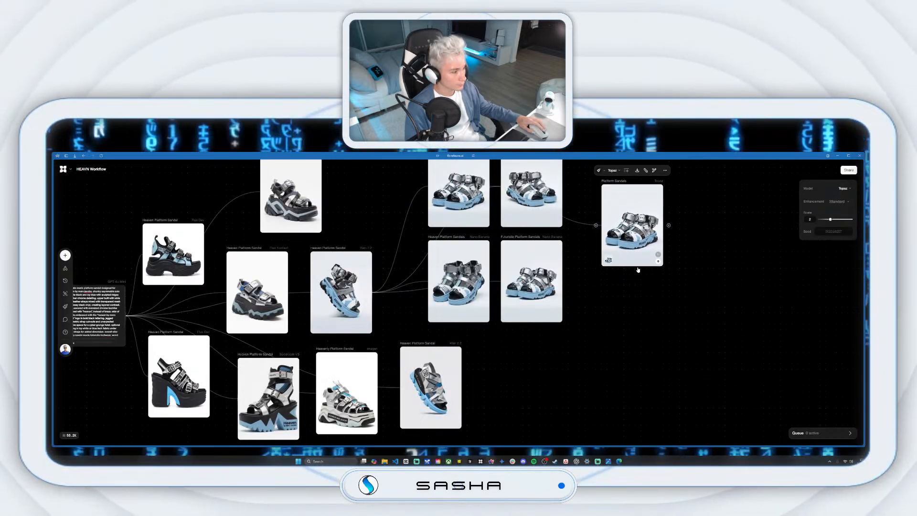
View the lower-row Futuristic Platform Sandals image in fullscreen to check it against the upscaled pair.
left_click_drag(637, 275, 629, 291)
left_click(549, 289)
left_click(563, 242)
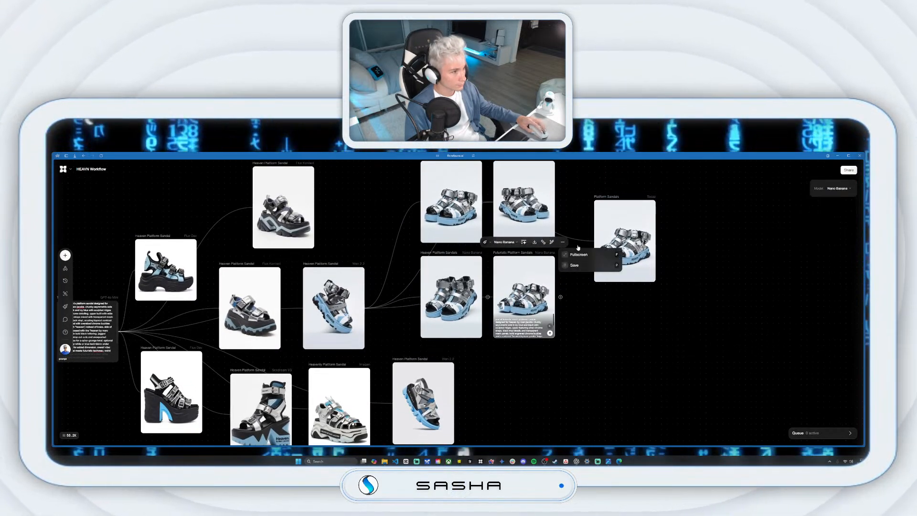
left_click(585, 255)
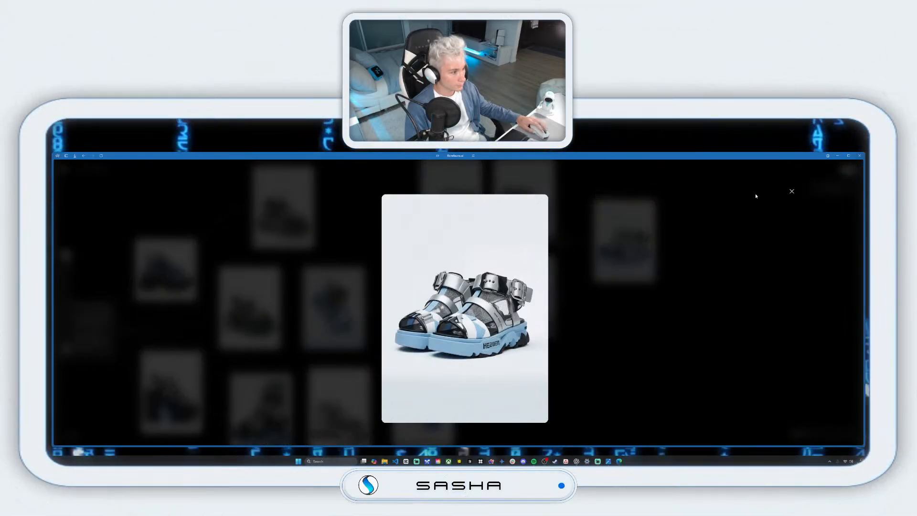
left_click(791, 191)
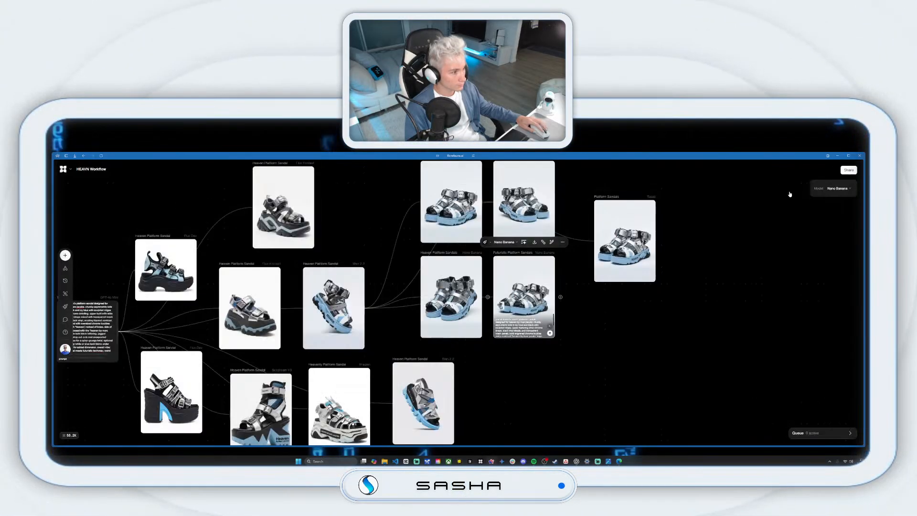
Recheck the Topaz-upscaled sandal pair in fullscreen and duplicate its image block.
left_click(667, 200)
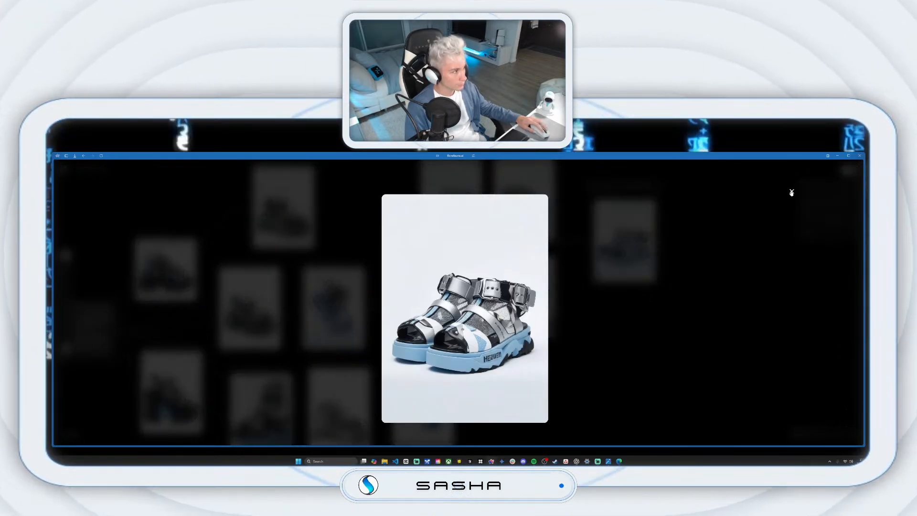
left_click(791, 192)
right_click(627, 218)
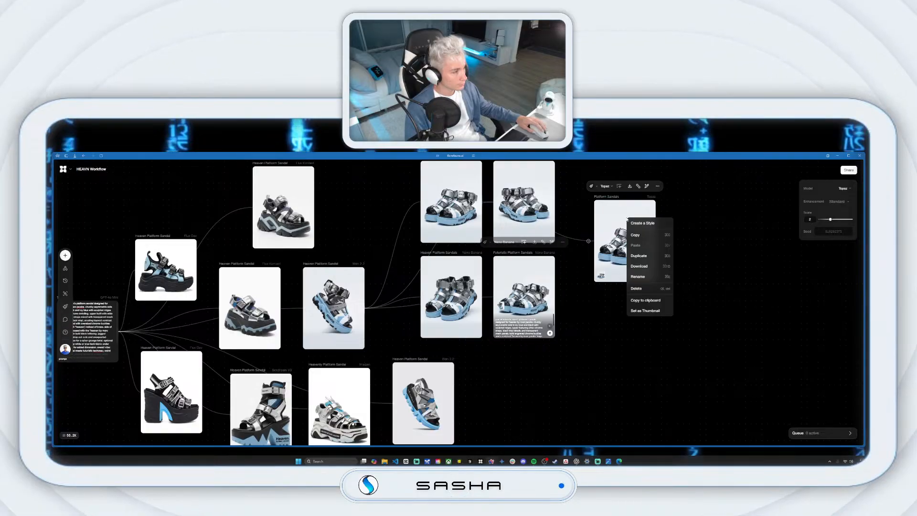
left_click(647, 256)
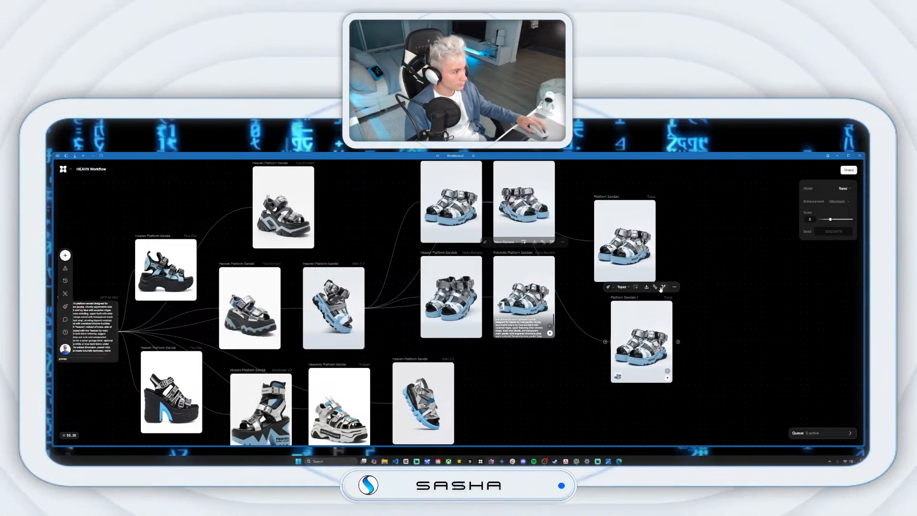
Rerun the duplicated Topaz block with the Text Refine enhancement and inspect the lettering of its sandals in fullscreen.
left_click(838, 201)
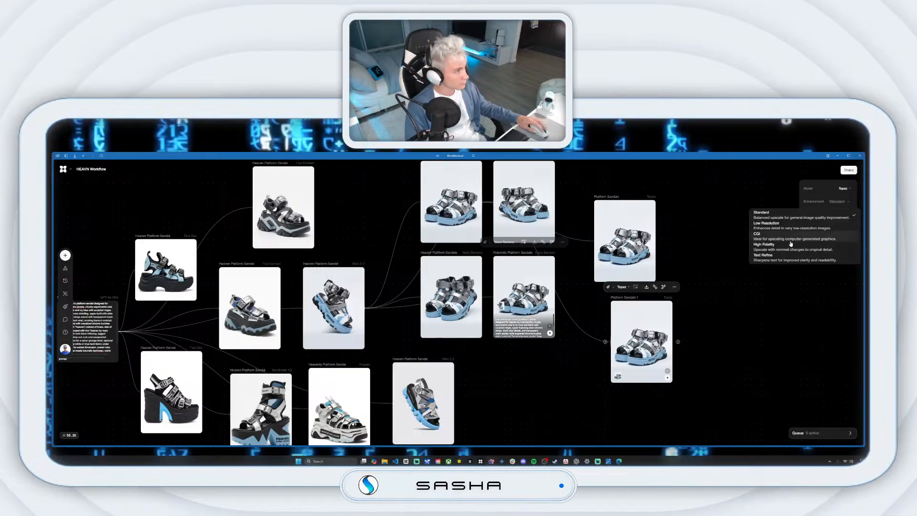
left_click(821, 236)
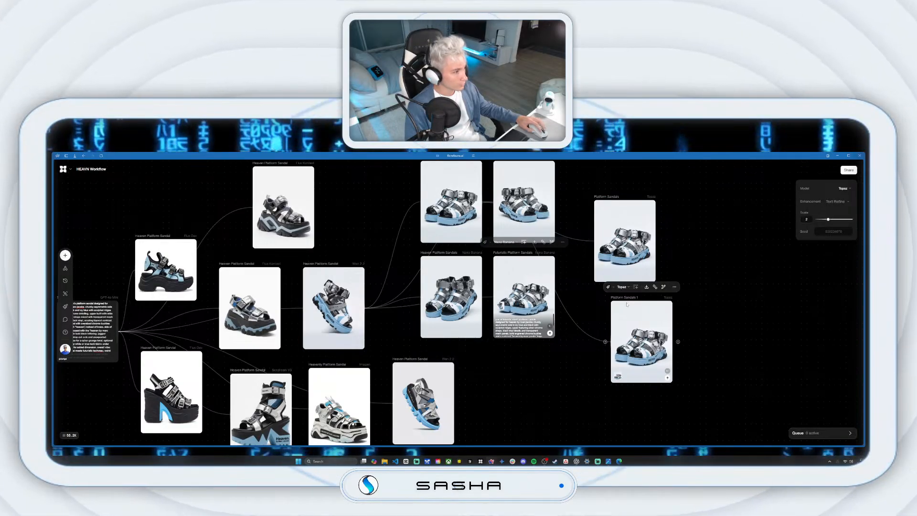
left_click(667, 378)
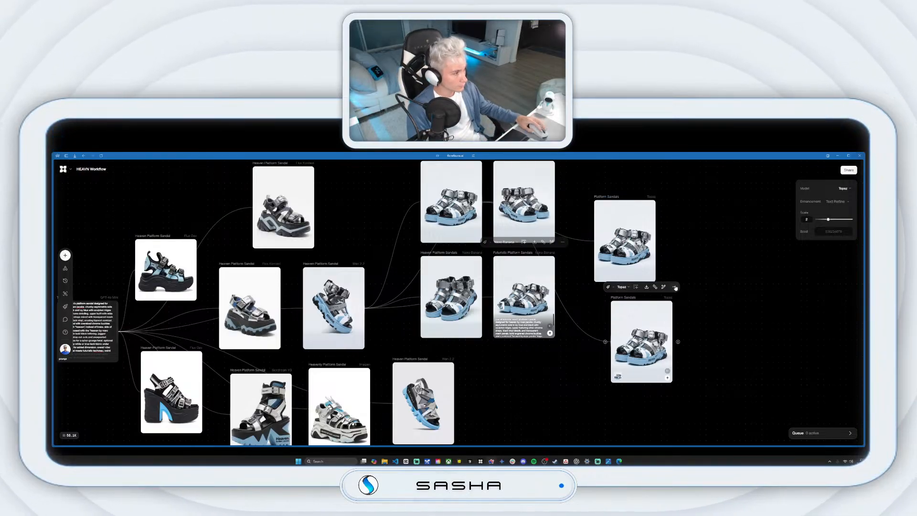
left_click(683, 299)
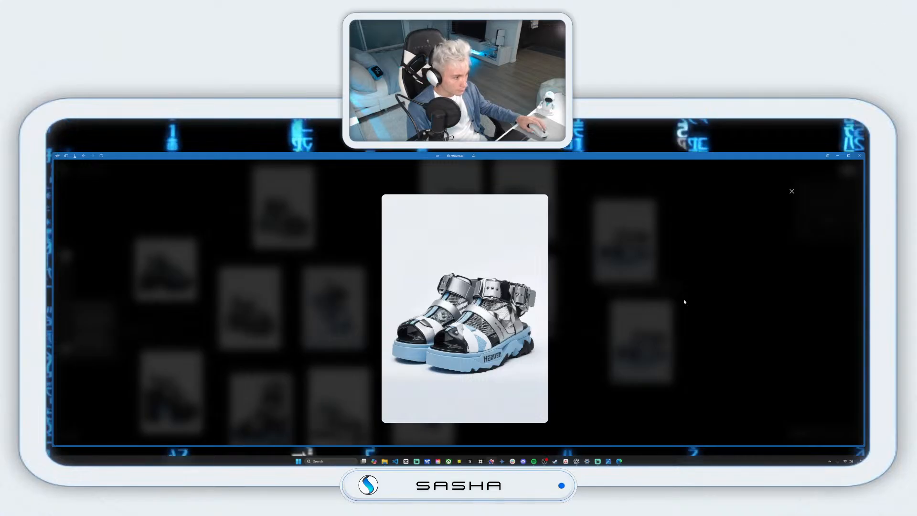
left_click(792, 191)
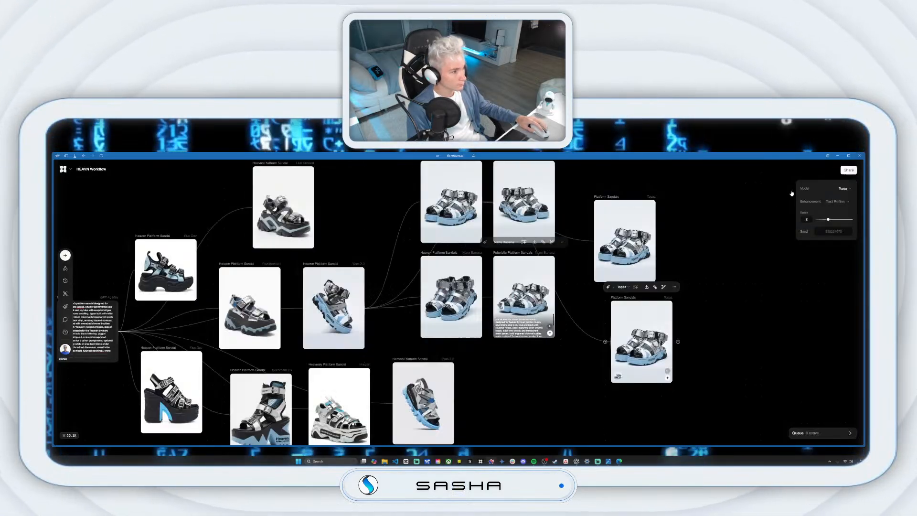
Connect a video block to the original Topaz-upscaled sandals and start generating it with the Minimax 02 model.
left_click(639, 234)
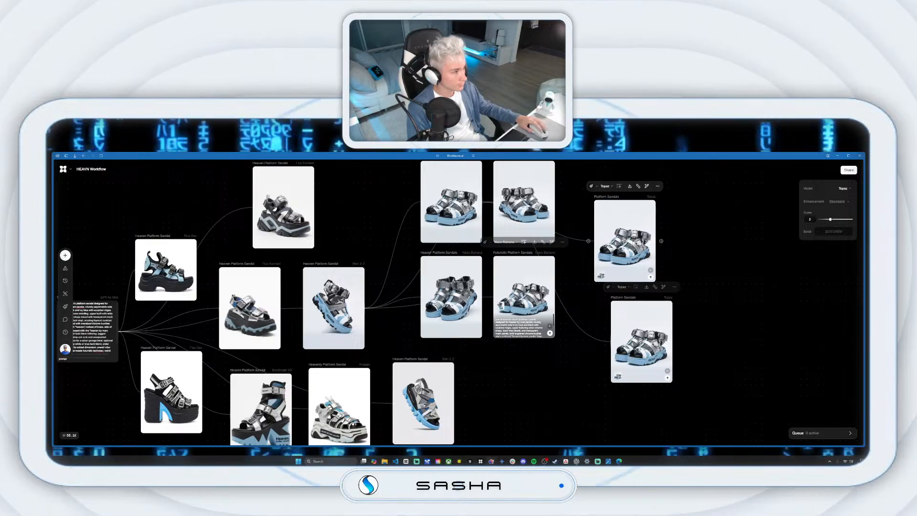
left_click_drag(661, 241, 718, 234)
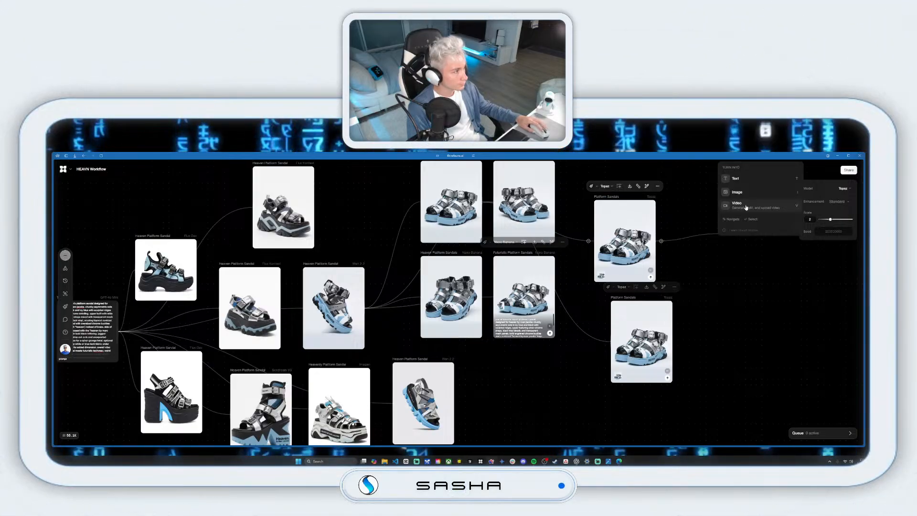
left_click(748, 206)
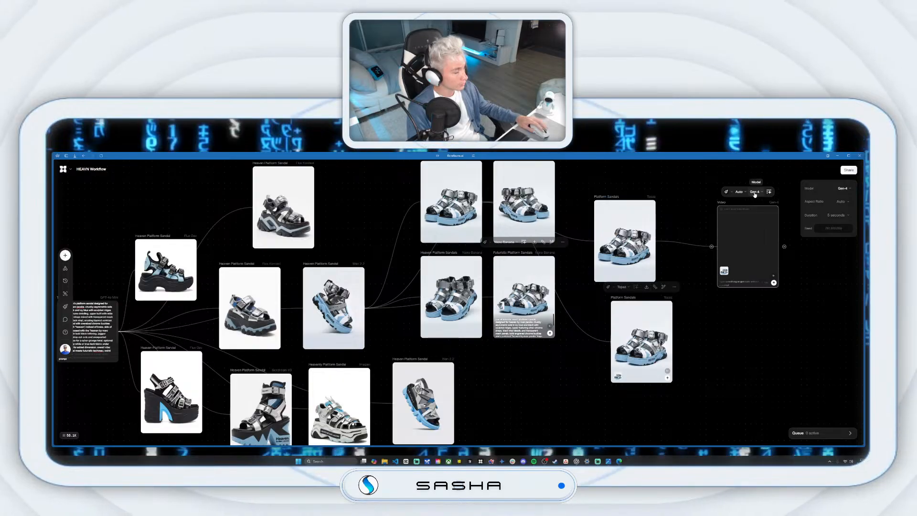
left_click(755, 192)
left_click(777, 235)
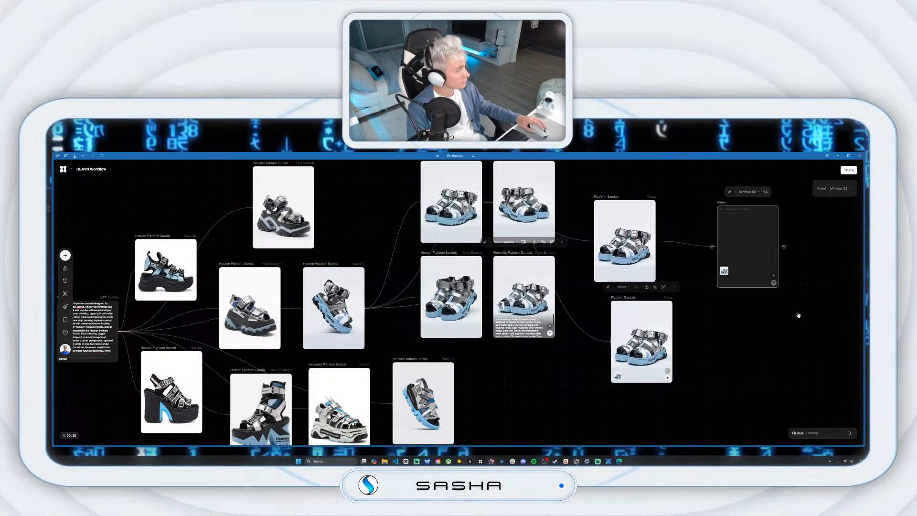
Download the original Topaz-upscaled Platform Sandals image and dismiss the list of downloads.
left_click(632, 212)
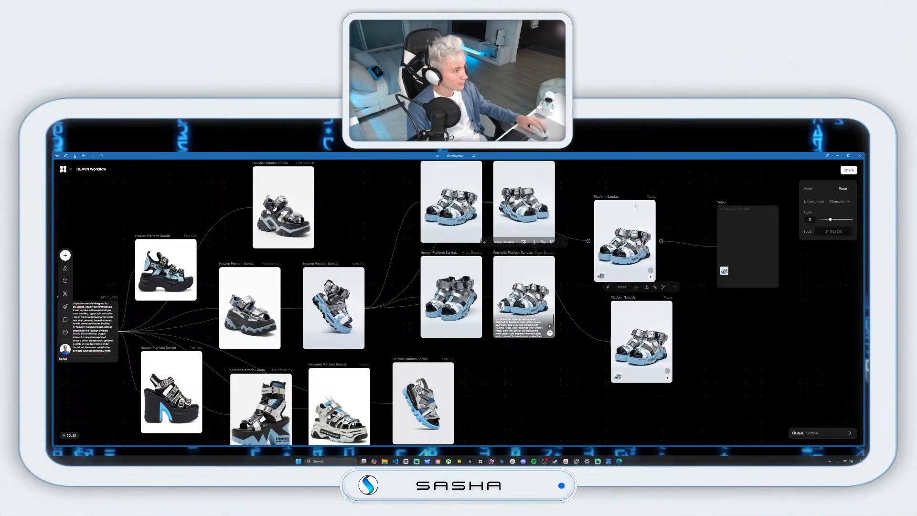
left_click(630, 186)
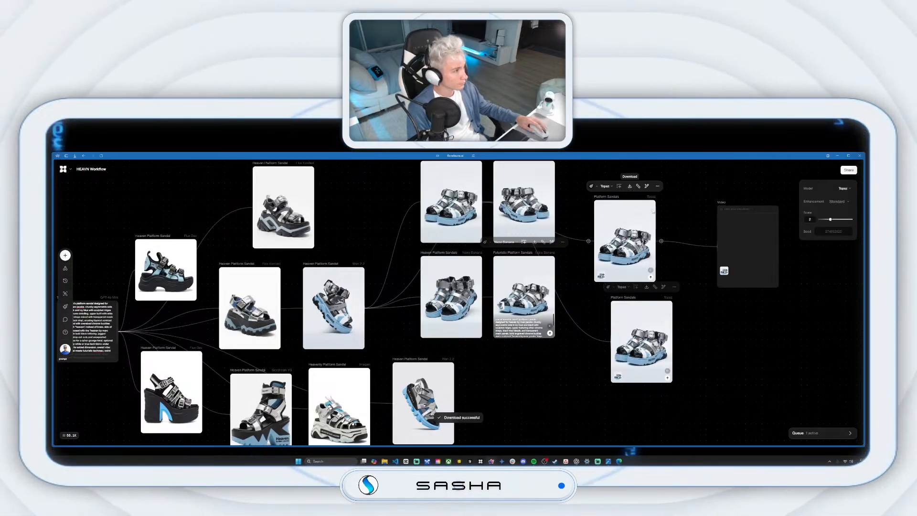
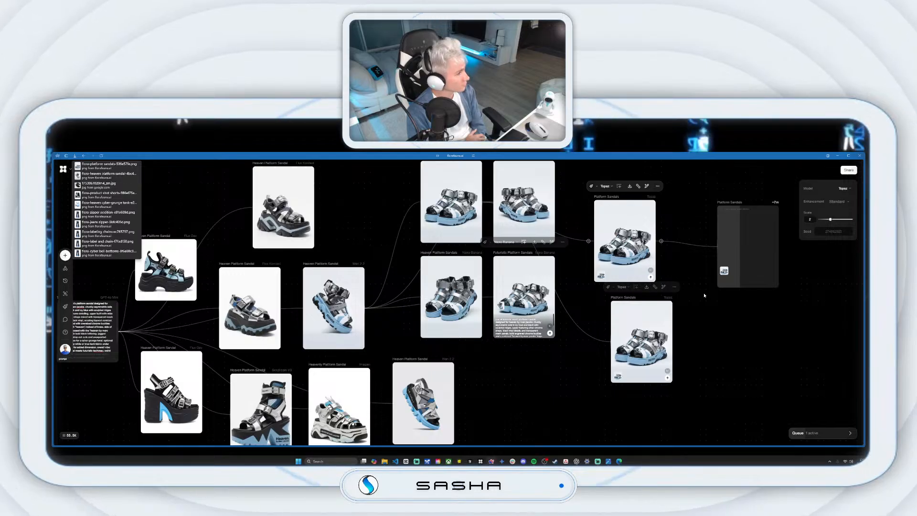
left_click(710, 305)
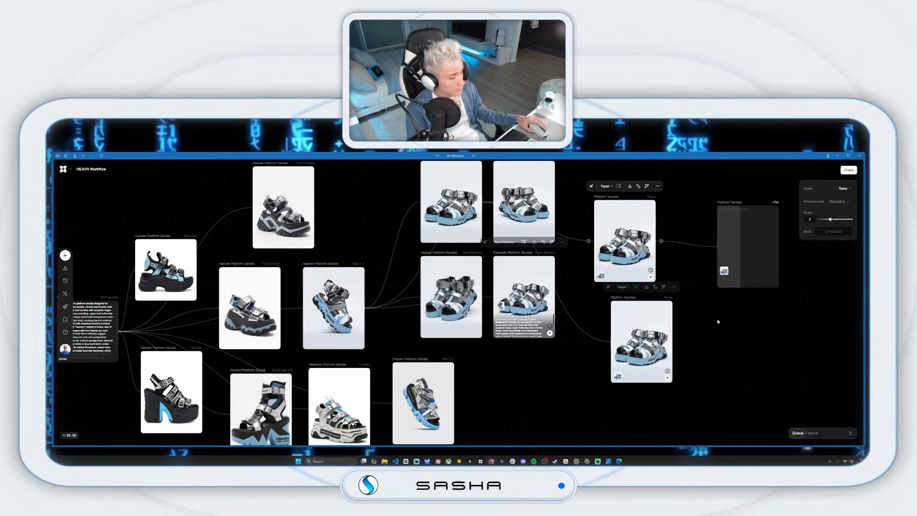
left_click_drag(717, 319, 591, 277)
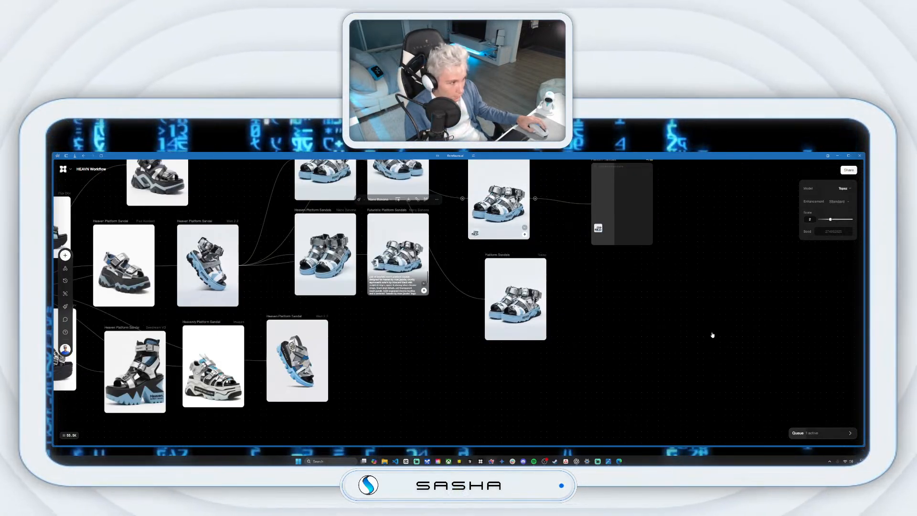
scroll(713, 335, "down", 2)
left_click_drag(765, 346, 639, 284)
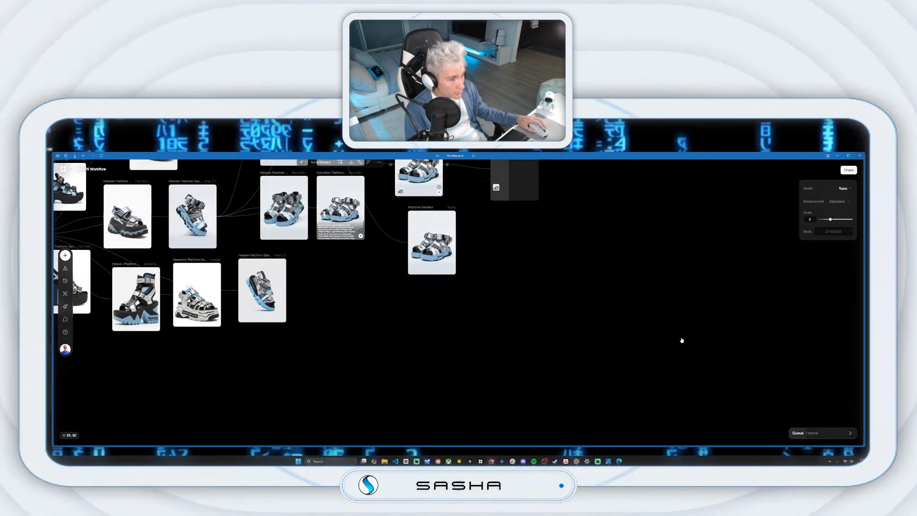
left_click_drag(732, 356, 510, 268)
left_click_drag(762, 346, 508, 280)
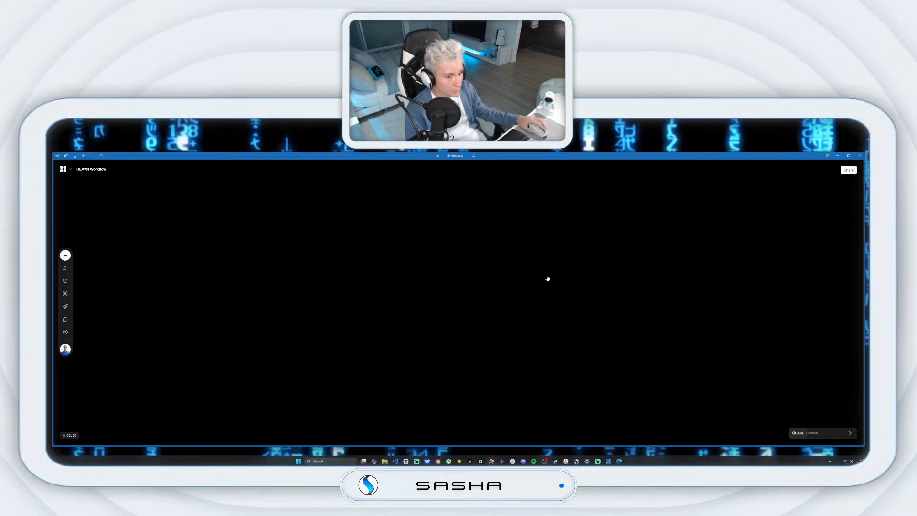
scroll(543, 278, "down", 4)
mouse_move(459, 253)
left_mouse_down()
mouse_move(352, 339)
mouse_move(459, 240)
left_mouse_up()
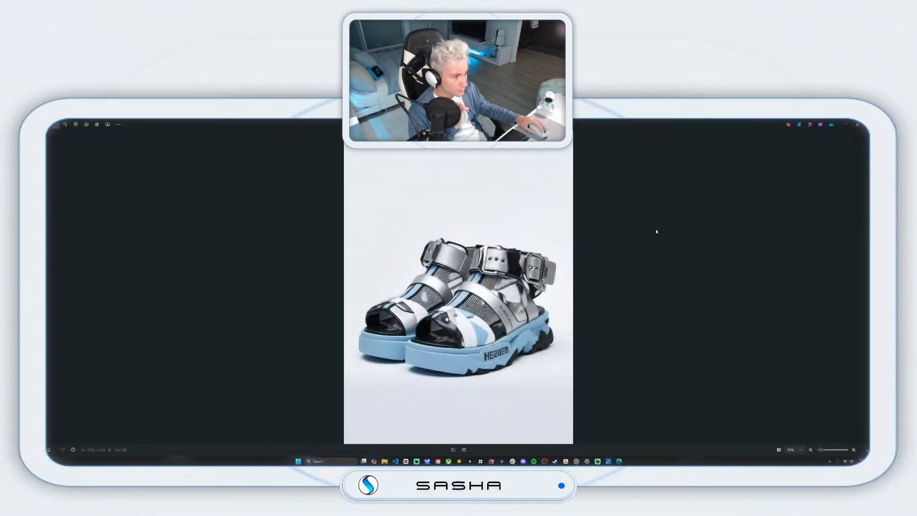
Review the saved product images of the sandals, patchwork denim shorts, flared trousers and heaven tank top in the photo viewer.
left_click(844, 125)
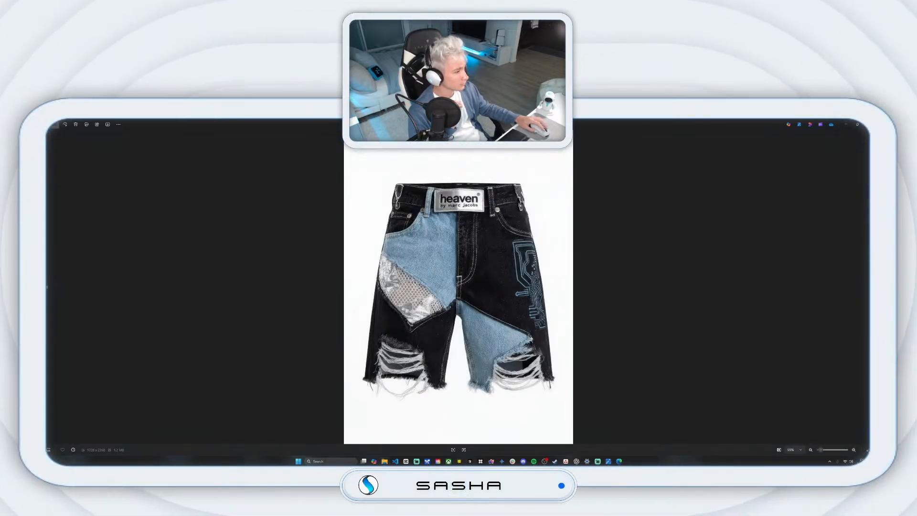
key("Right")
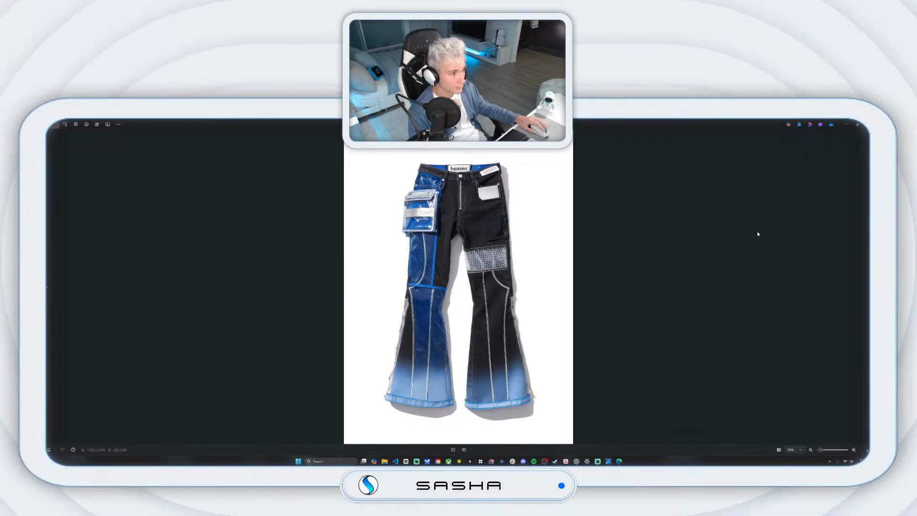
left_click(844, 127)
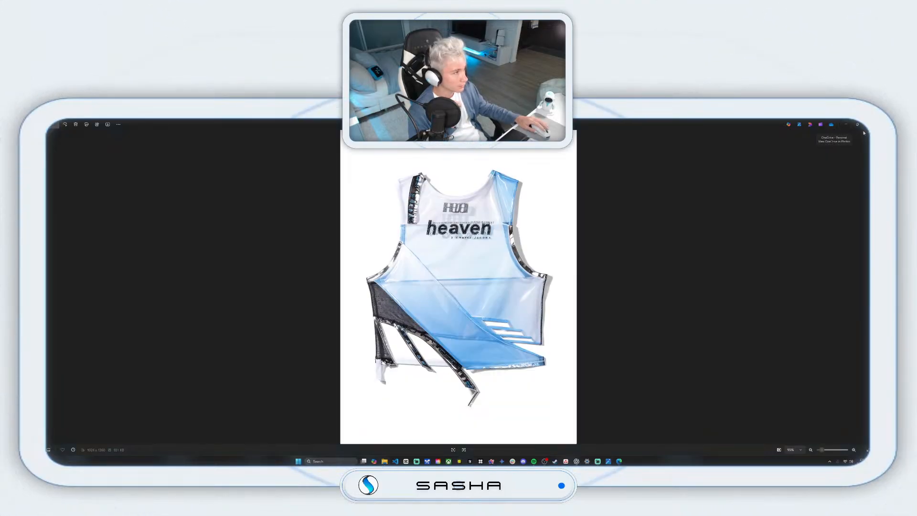
left_click(845, 125)
left_click(846, 125)
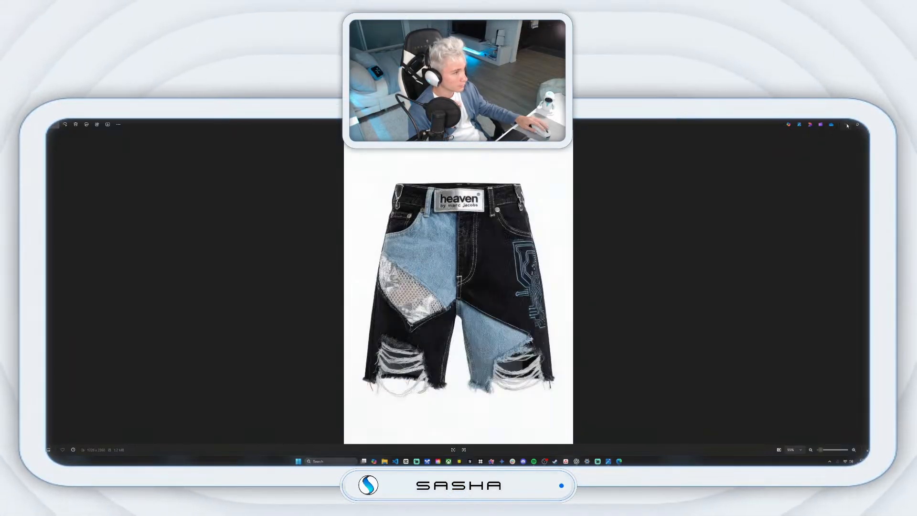
left_click(847, 126)
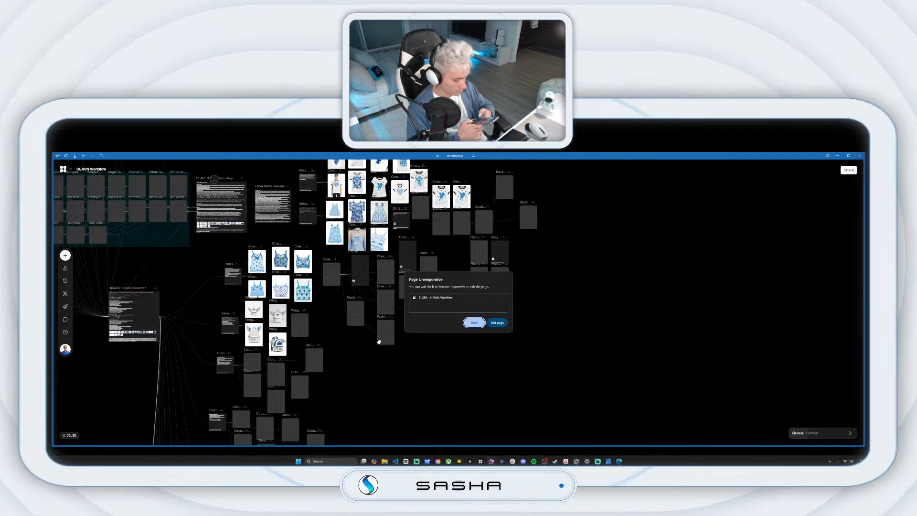
Keep the unresponsive HEAVN Workflow page open and look over the blue jacket variations on the canvas.
left_click(474, 322)
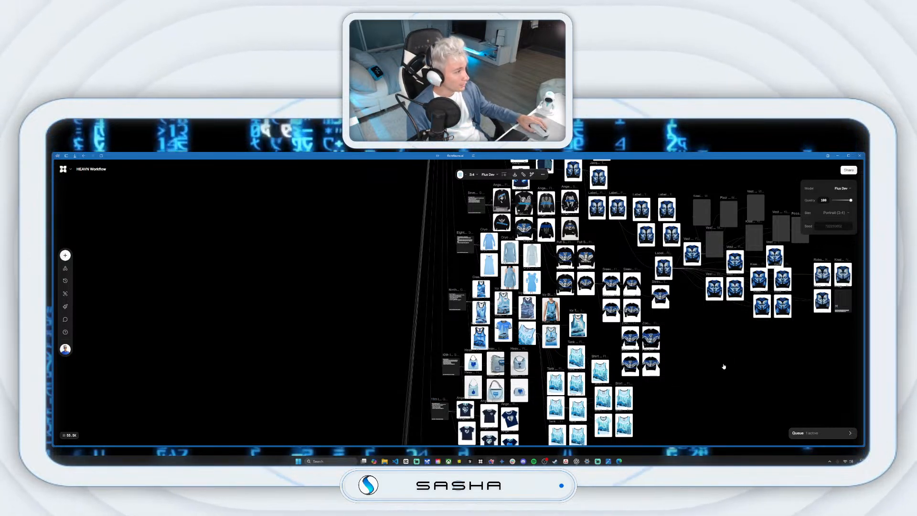
scroll(755, 326, "right", 3)
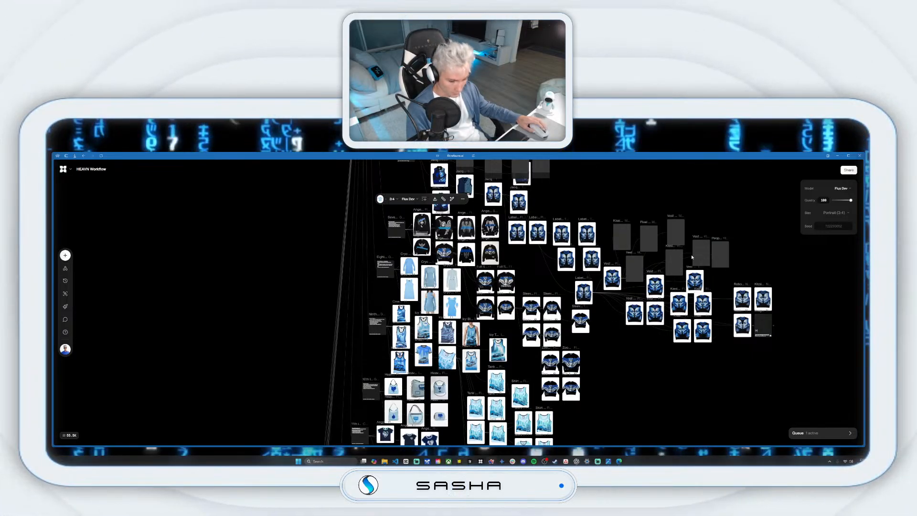
scroll(683, 265, "right", 2)
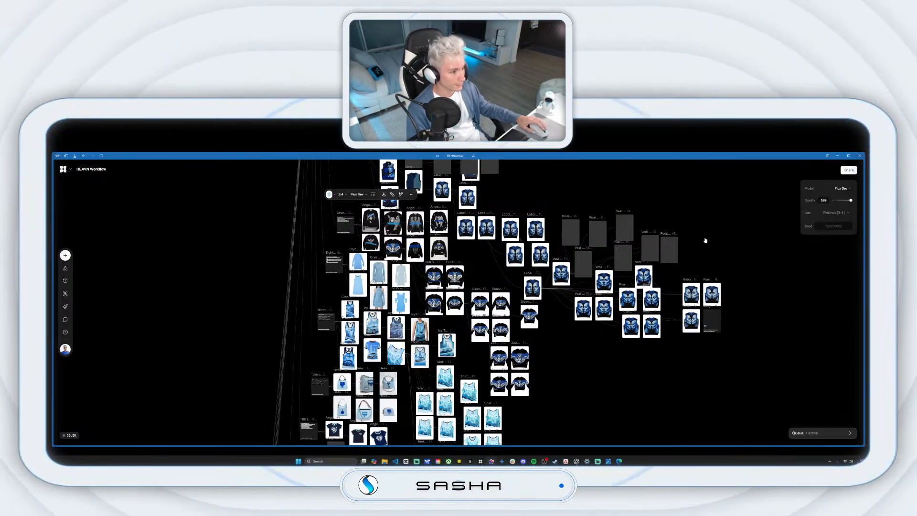
scroll(632, 270, "up", 2)
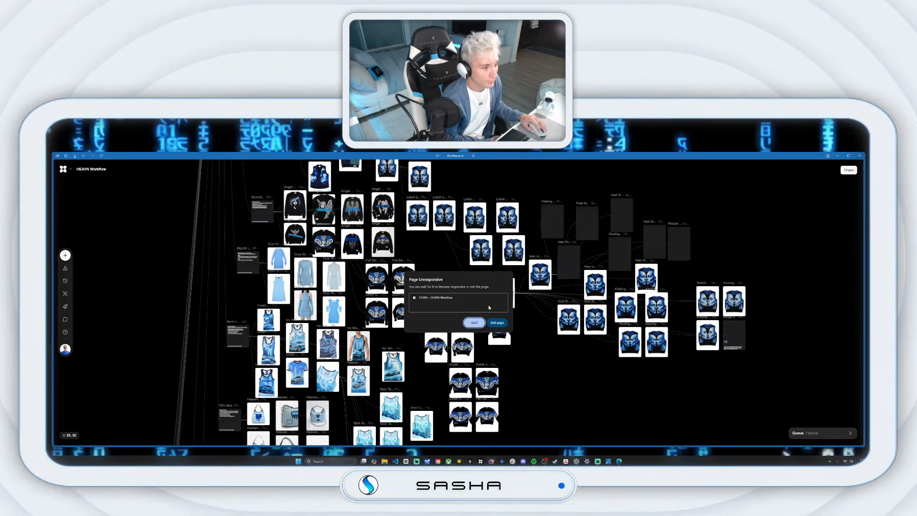
Keep waiting for the unresponsive HEAVN Workflow page instead of exiting it.
left_click(474, 323)
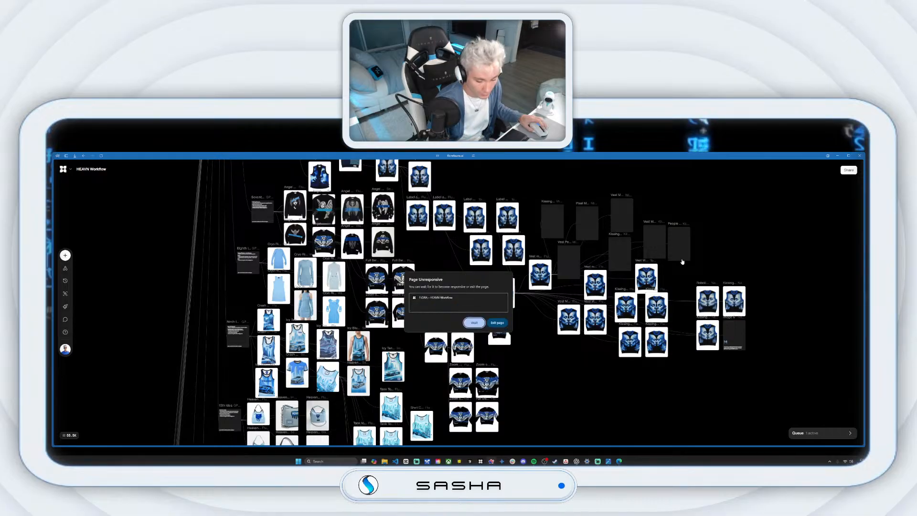
left_click(475, 324)
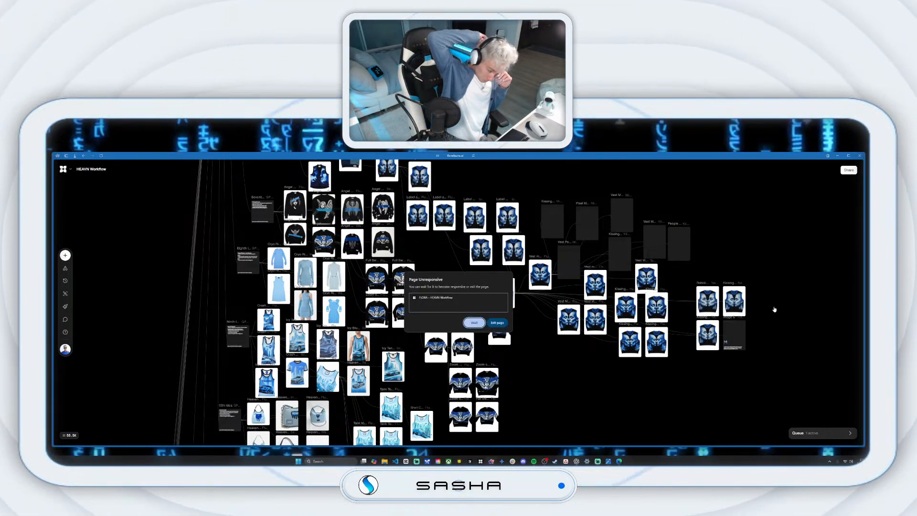
left_click(474, 323)
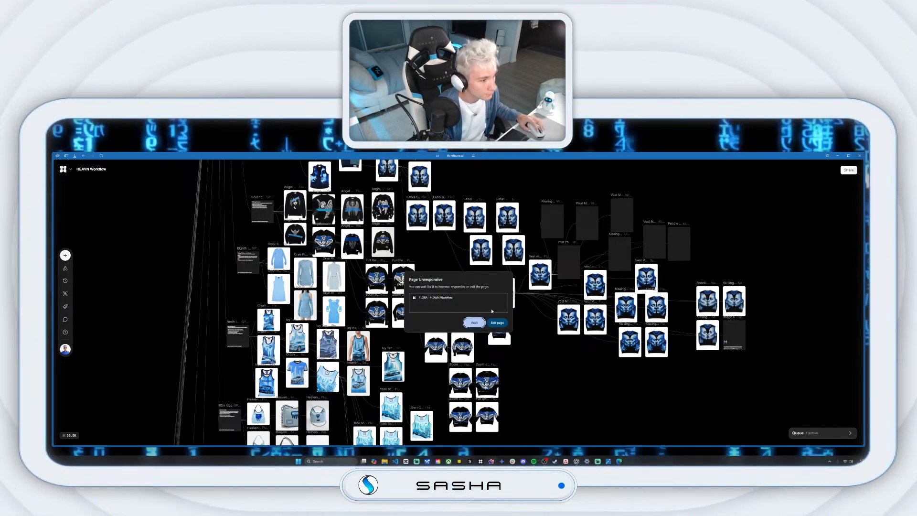
left_click(474, 323)
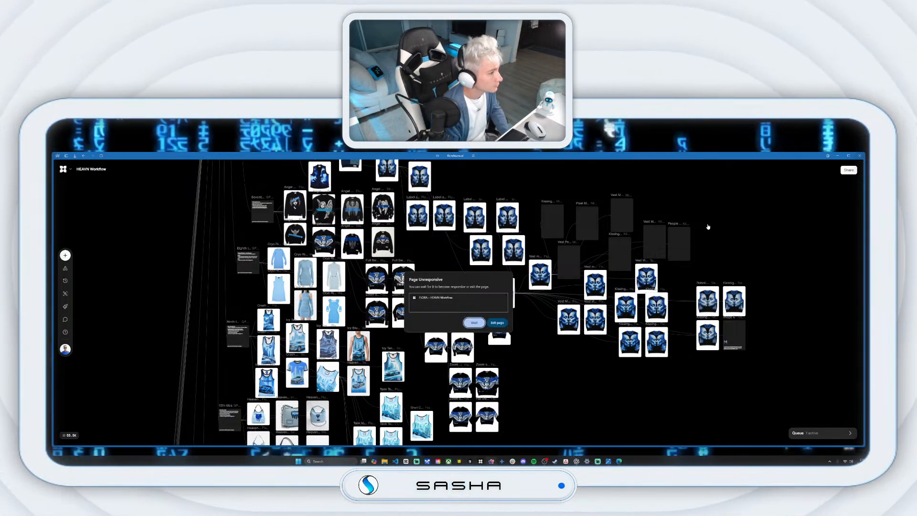
left_click(475, 322)
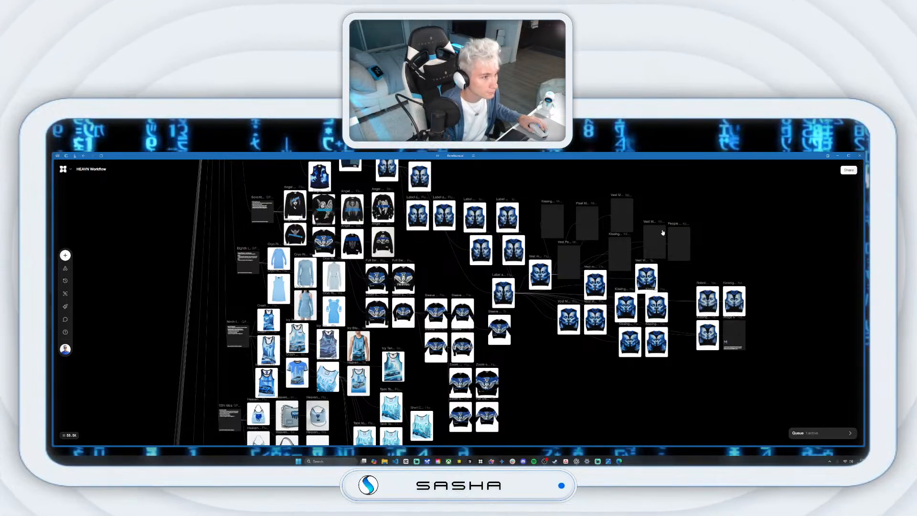
Exit the unresponsive HEAVN Workflow page and reload it.
mouse_move(49, 273)
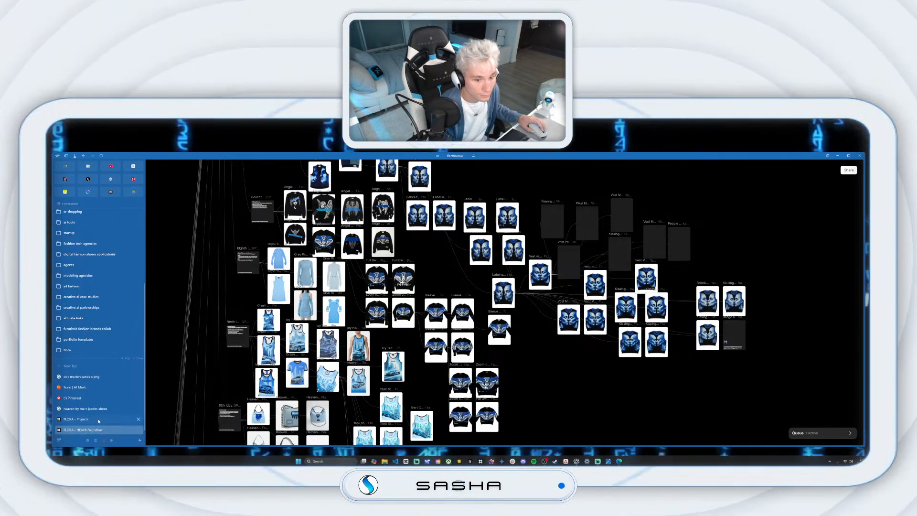
left_click(138, 408)
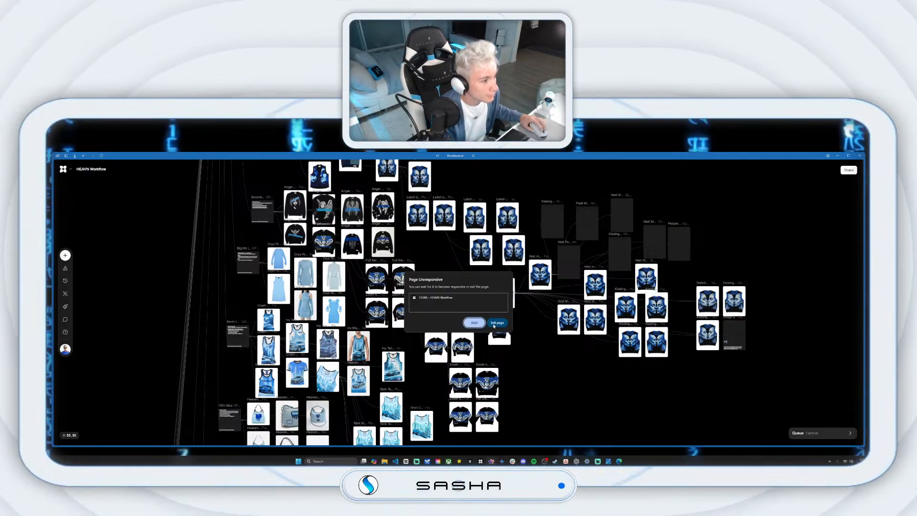
left_click(497, 323)
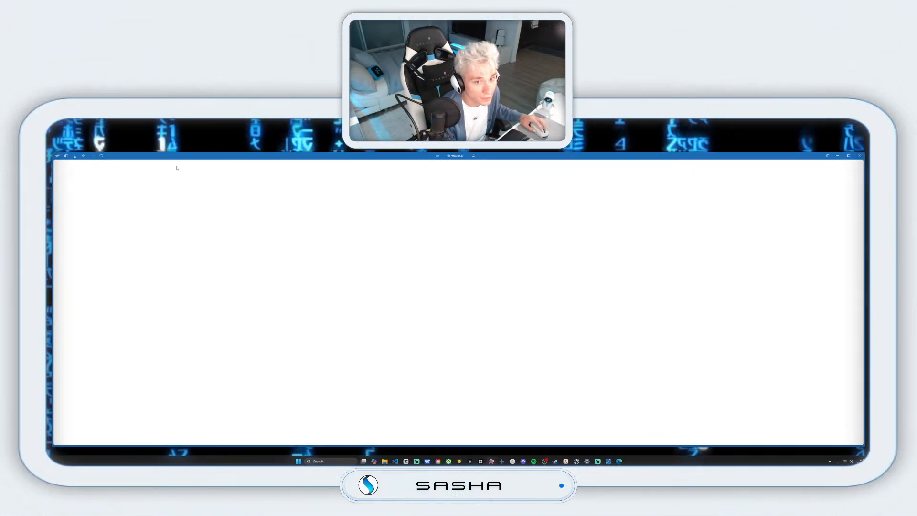
left_click(101, 155)
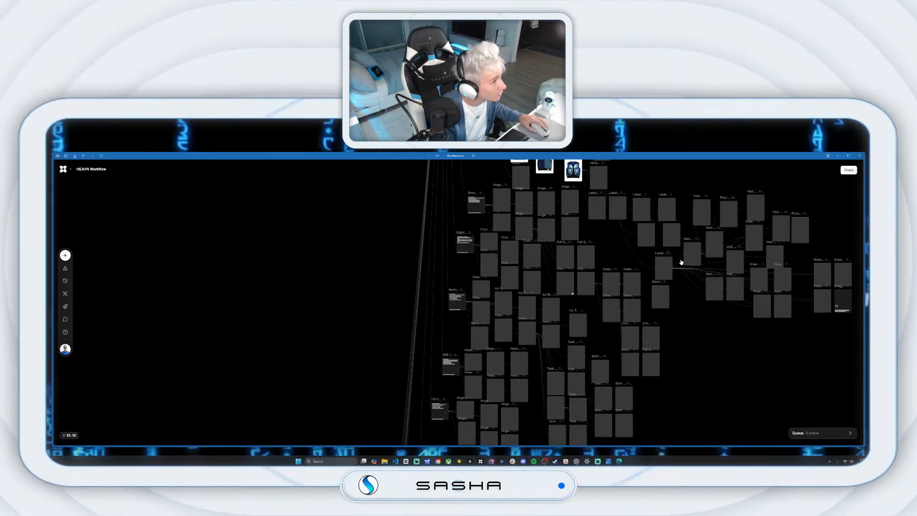
Find the first Vest Men Kissing image made with Flux Kontext and shift it slightly up and to the right on the canvas.
left_click_drag(738, 236, 610, 285)
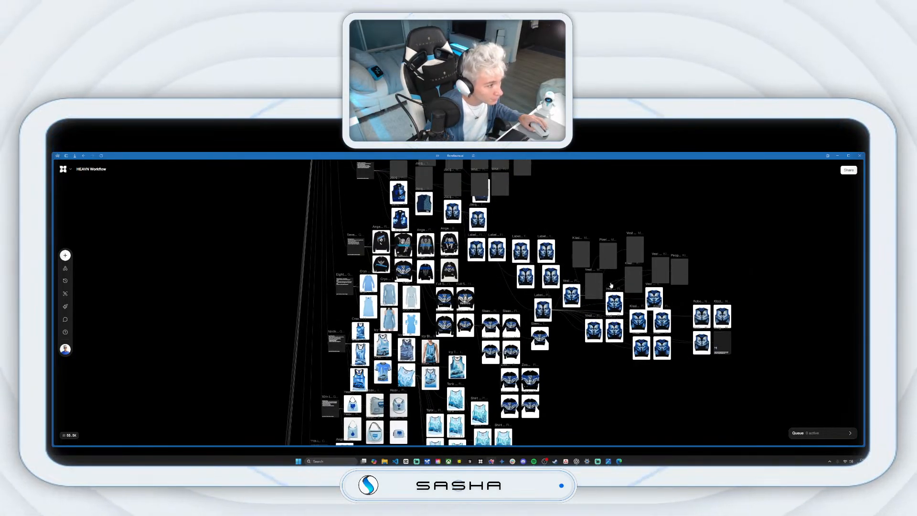
scroll(616, 278, "up", 4)
scroll(618, 277, "up", 3)
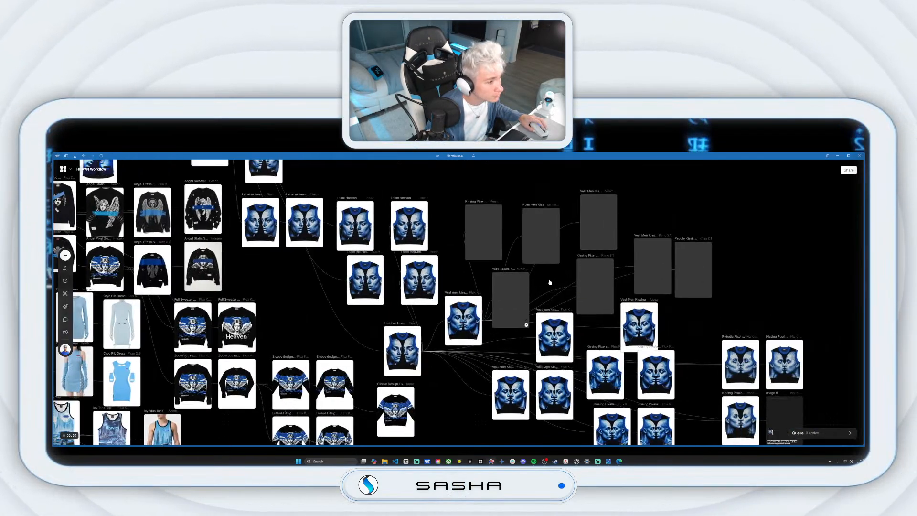
left_click(459, 302)
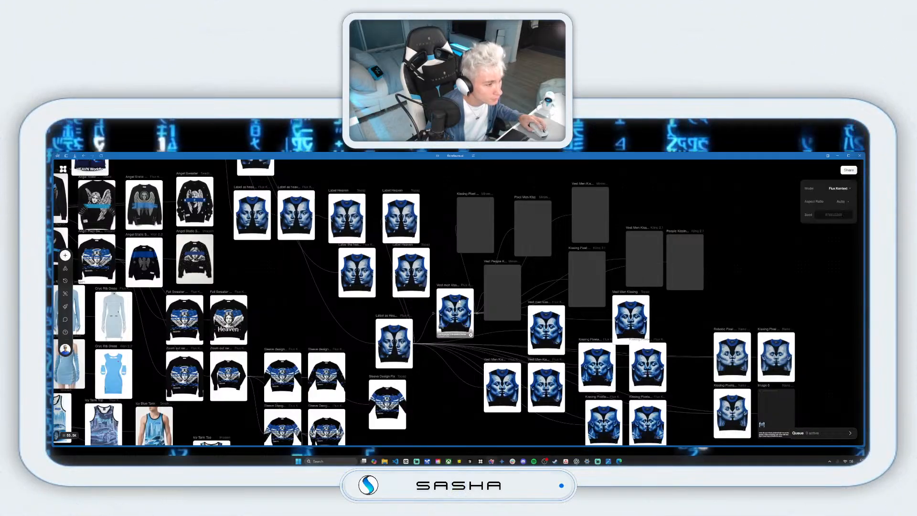
scroll(462, 297, "up", 5)
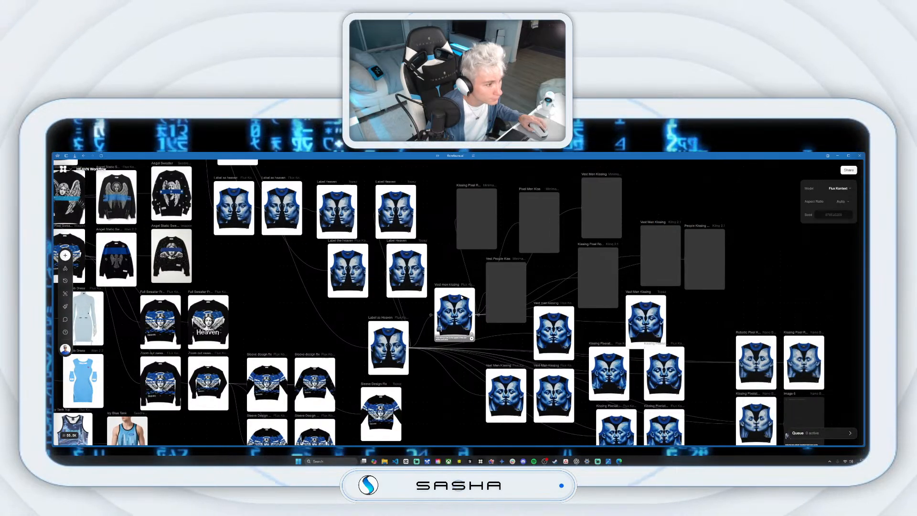
scroll(462, 307, "up", 3)
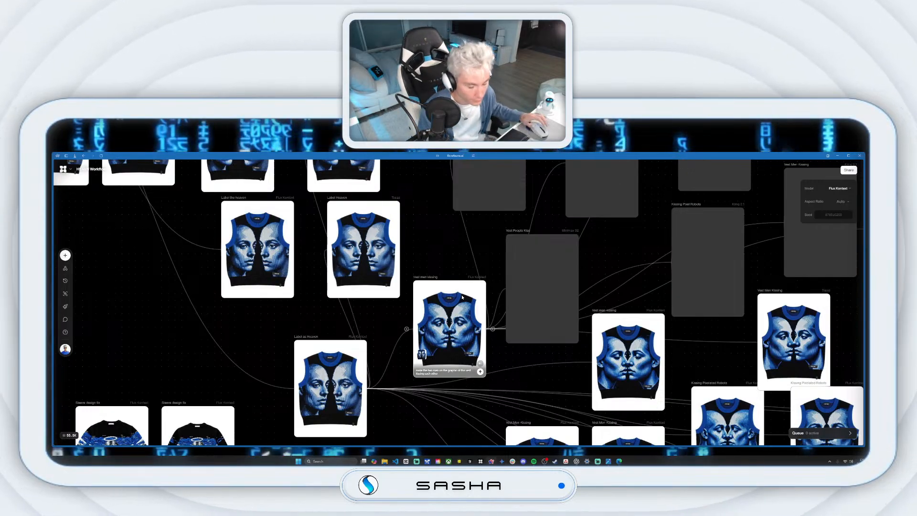
scroll(462, 297, "up", 3)
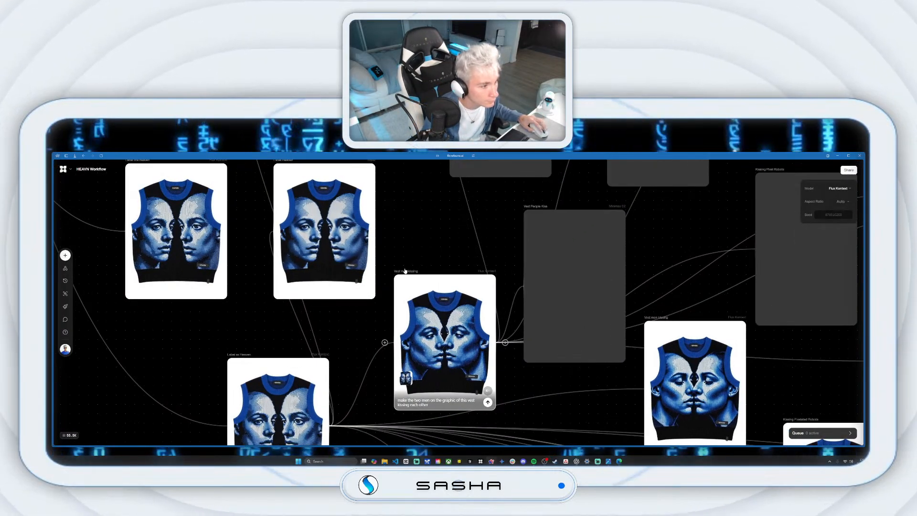
left_click(450, 311)
left_click_drag(450, 312, 459, 293)
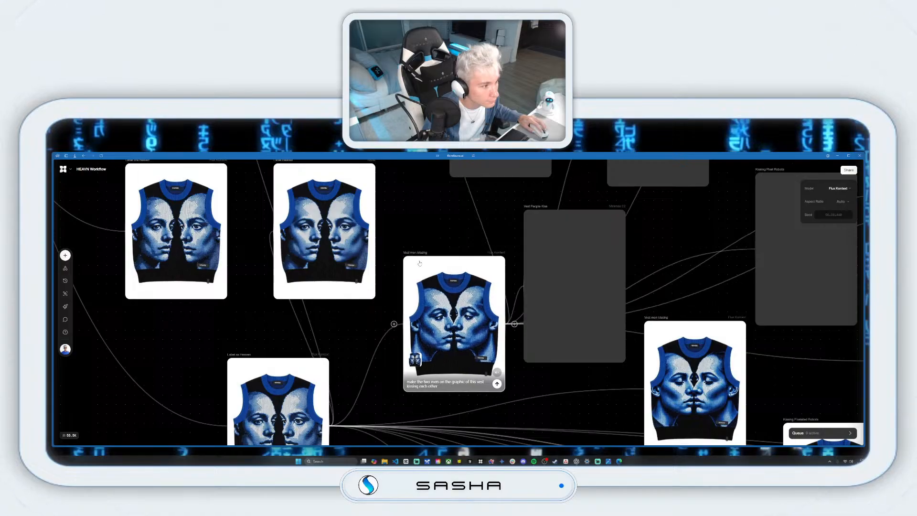
Download the repositioned Vest Men Kissing image as a PNG.
right_click(460, 309)
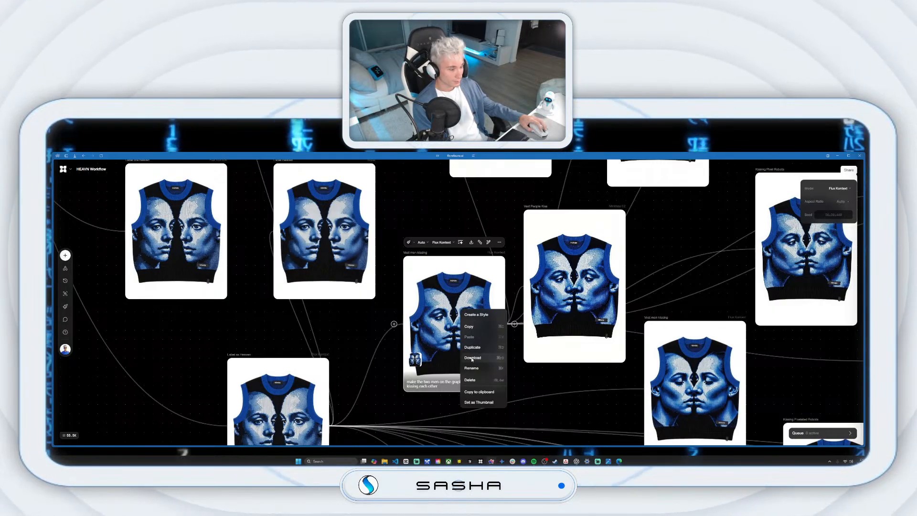
left_click(472, 242)
left_click(496, 269)
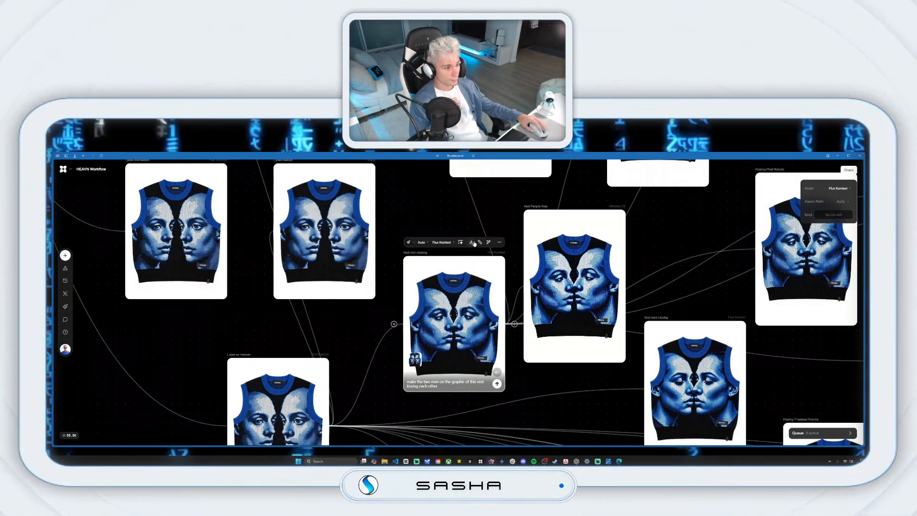
left_click(472, 256)
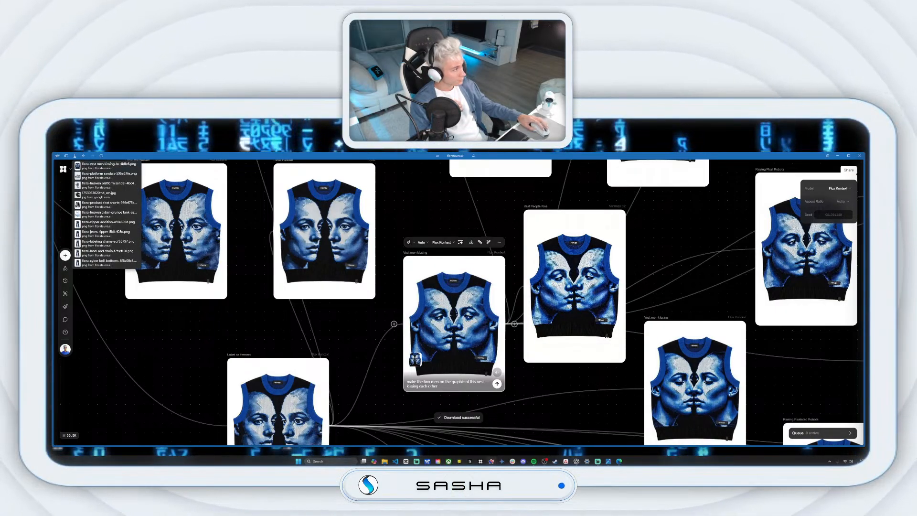
Find the Topaz-upscaled Fix Text Heaven tank top above the blond man's photo and download it as a PNG.
left_click_drag(325, 247, 456, 280)
left_click_drag(345, 226, 603, 401)
left_click_drag(357, 303, 621, 430)
left_click_drag(286, 195, 681, 442)
left_click_drag(343, 227, 473, 449)
left_click_drag(380, 229, 496, 444)
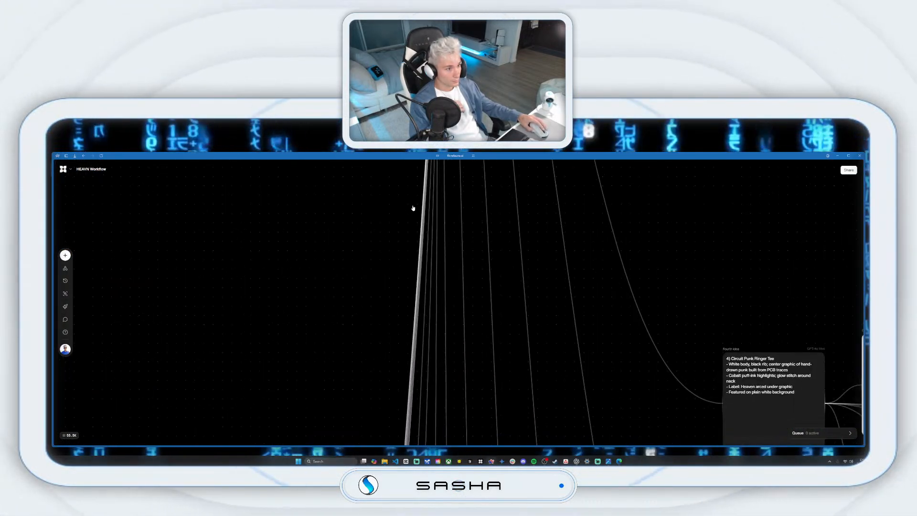
left_click_drag(411, 207, 499, 422)
left_click_drag(492, 236, 505, 438)
left_click_drag(535, 234, 555, 444)
left_click_drag(382, 209, 413, 425)
left_click_drag(409, 229, 451, 420)
left_click_drag(409, 273, 459, 425)
left_click_drag(489, 296, 532, 437)
left_click_drag(444, 179, 520, 382)
left_click_drag(471, 194, 520, 341)
left_click_drag(520, 186, 573, 382)
left_click_drag(525, 188, 578, 382)
left_click_drag(510, 191, 536, 368)
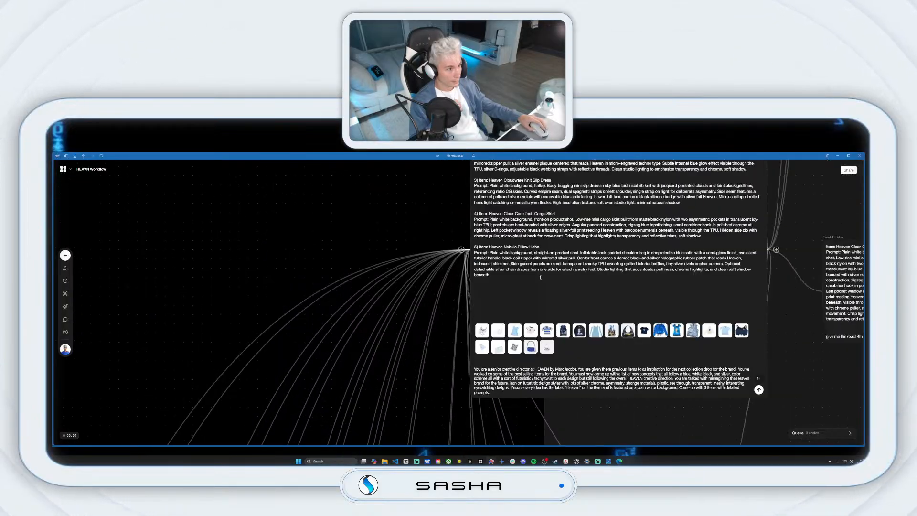
left_click_drag(482, 191, 519, 382)
left_click_drag(447, 187, 500, 348)
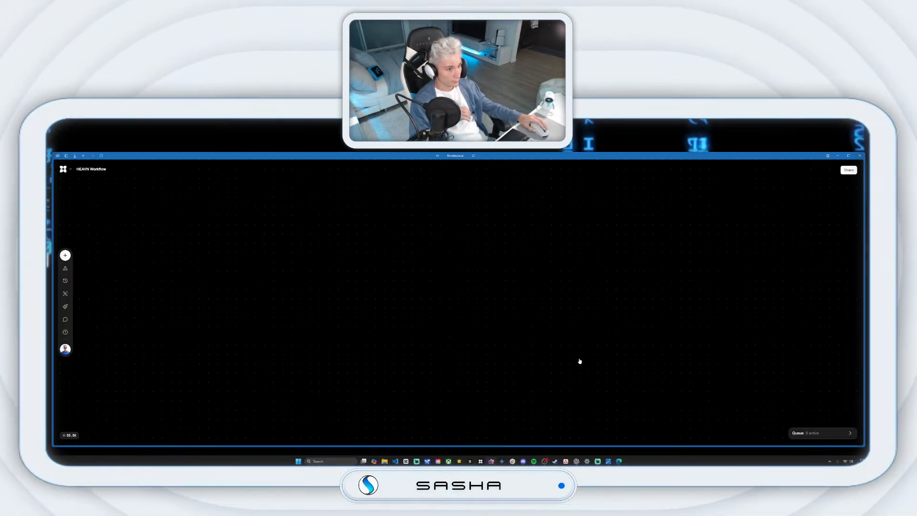
left_click_drag(518, 215, 441, 386)
left_click_drag(617, 236, 405, 380)
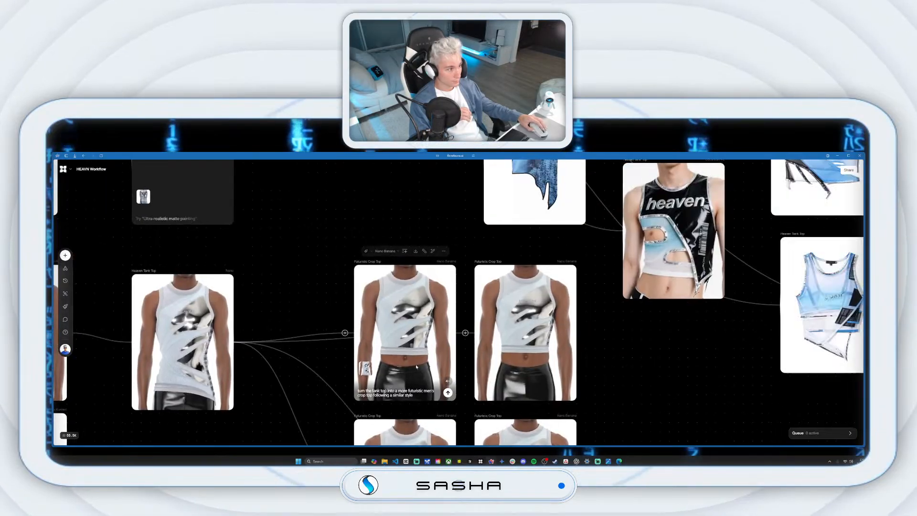
left_click_drag(795, 313, 448, 296)
left_click_drag(632, 290, 221, 333)
left_click_drag(642, 306, 492, 353)
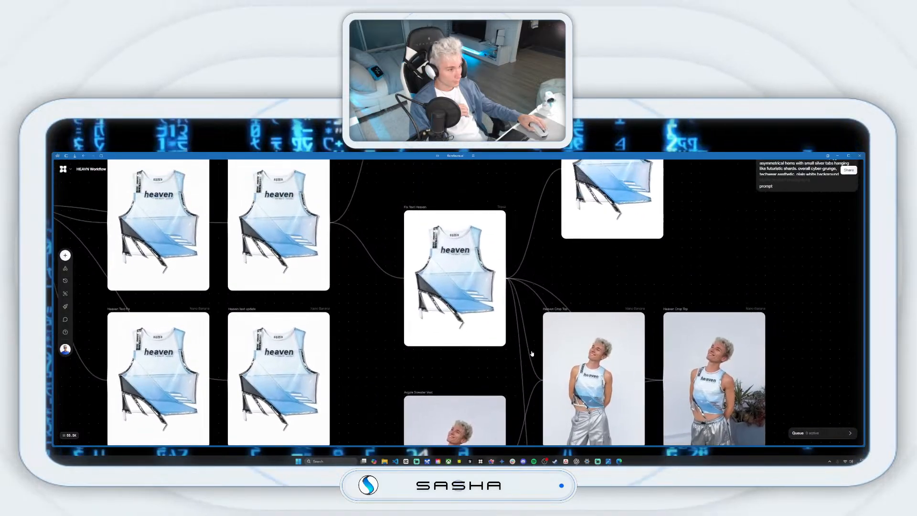
left_click(460, 198)
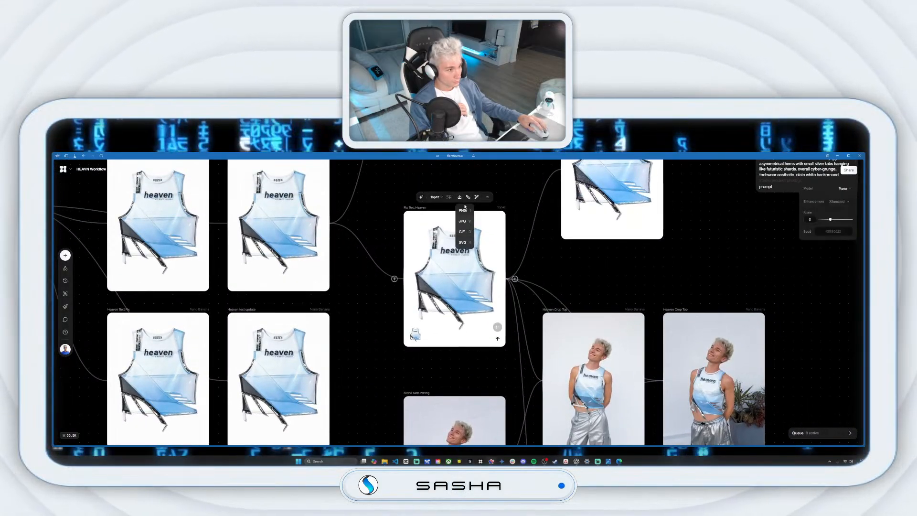
left_click(479, 213)
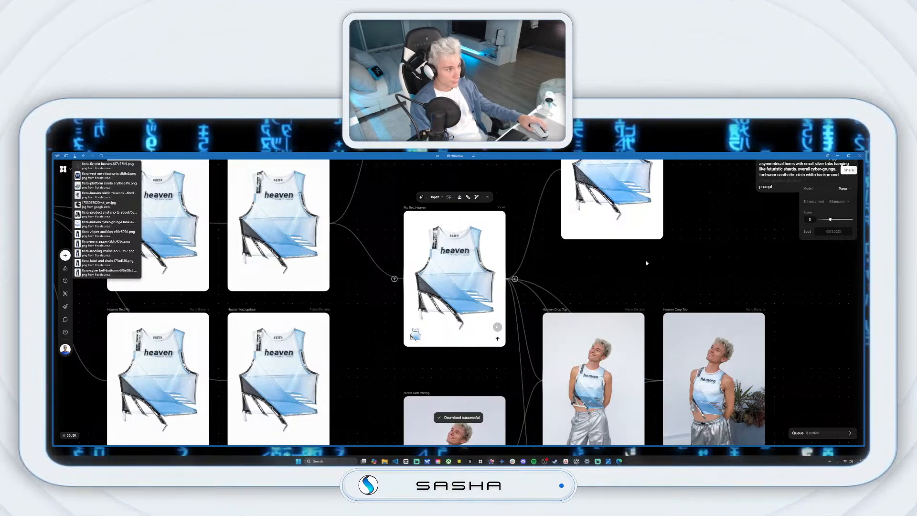
Look over the tank top, shorts and platform sandal variations on the canvas, ending at the Platform Sandals animation.
scroll(702, 272, "down", 5)
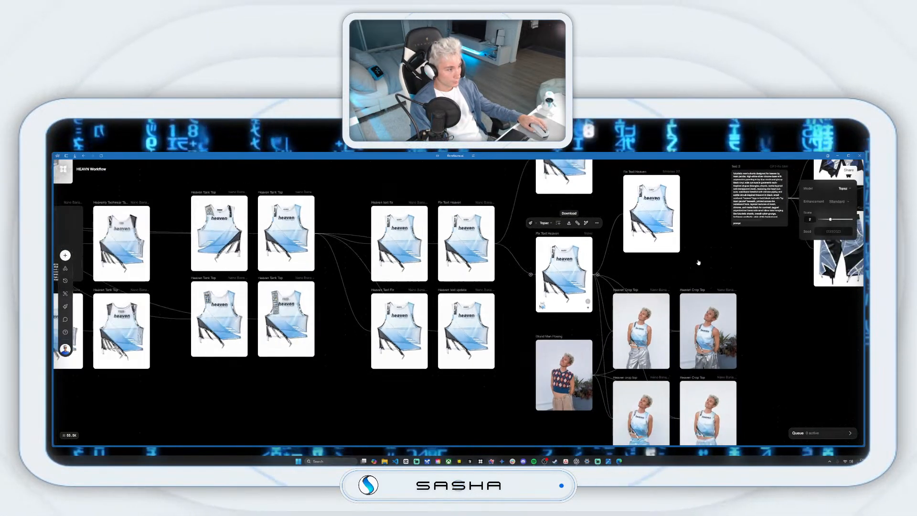
scroll(569, 317, "down", 5)
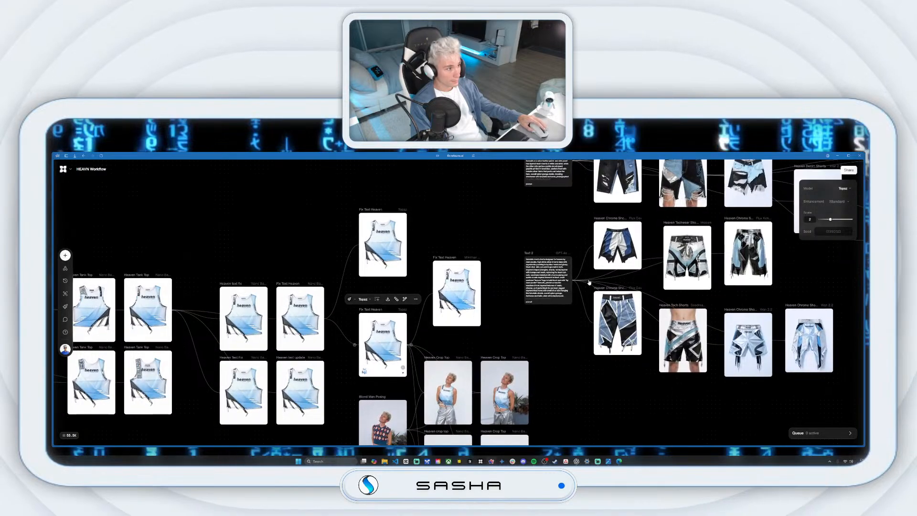
left_click_drag(605, 311, 587, 311)
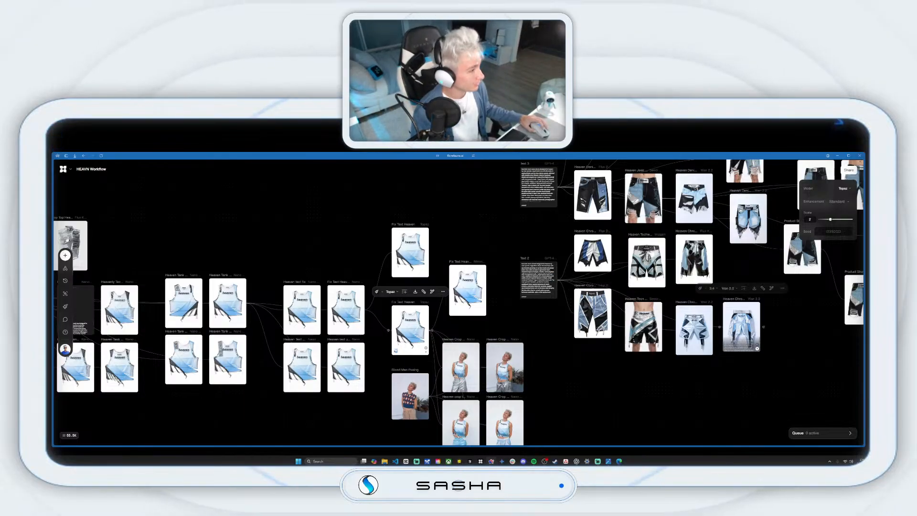
left_click_drag(830, 307, 555, 377)
left_click_drag(747, 327, 566, 356)
left_click_drag(780, 316, 568, 367)
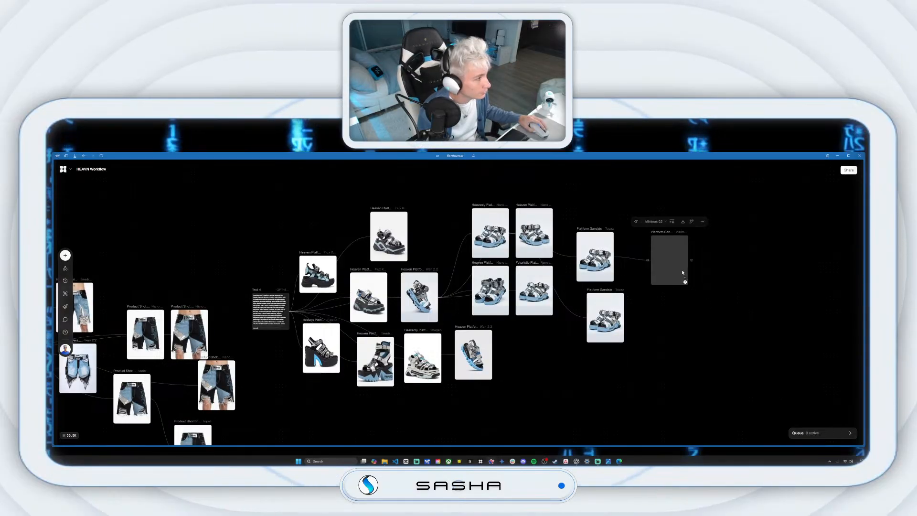
scroll(702, 287, "up", 5)
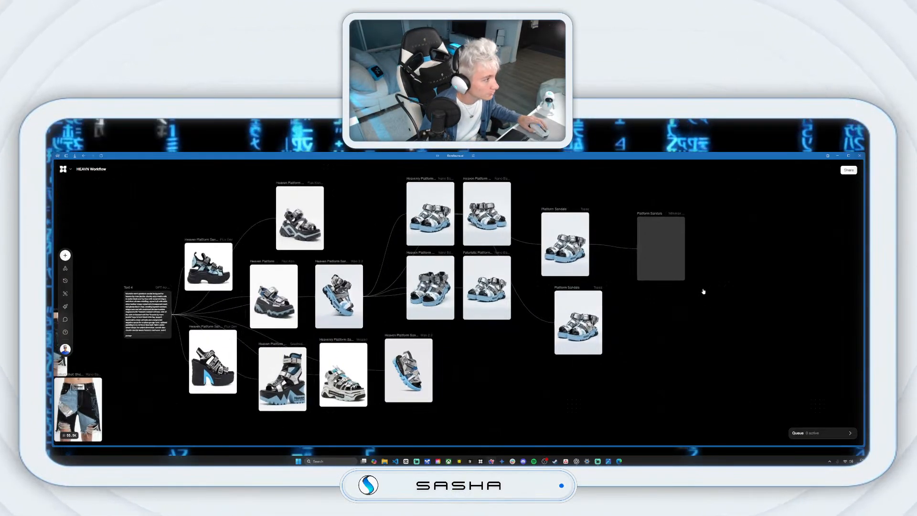
left_click_drag(689, 254, 571, 298)
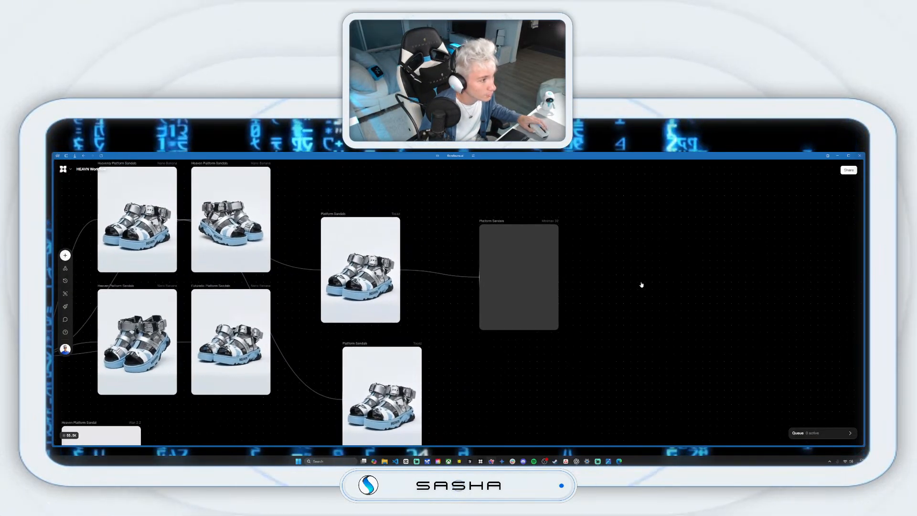
mouse_move(512, 261)
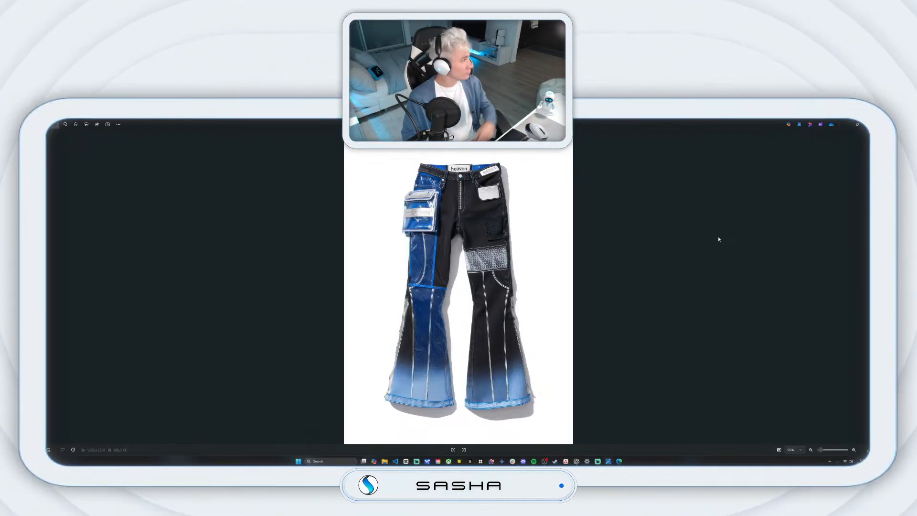
Review the saved flared trousers, blue face vest, heaven tank top and platform sandals images in the photo viewer and return to the canvas.
key("Right")
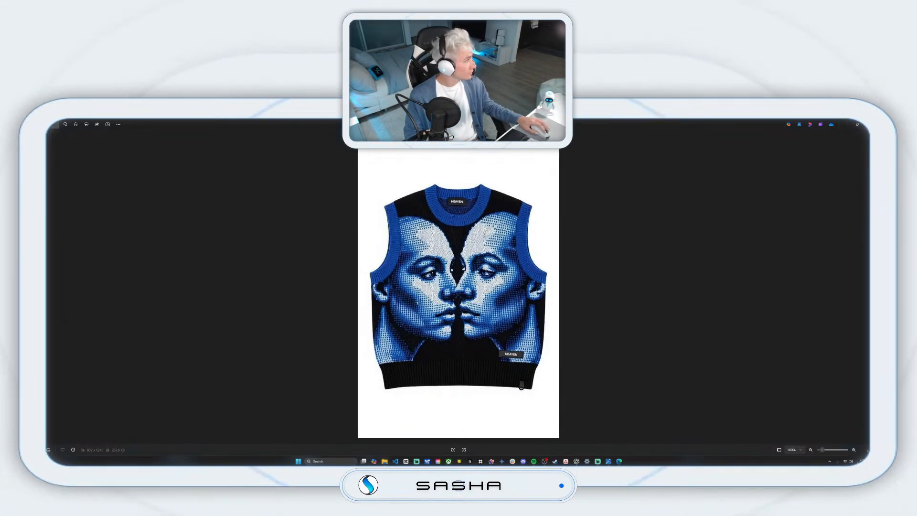
key("Left")
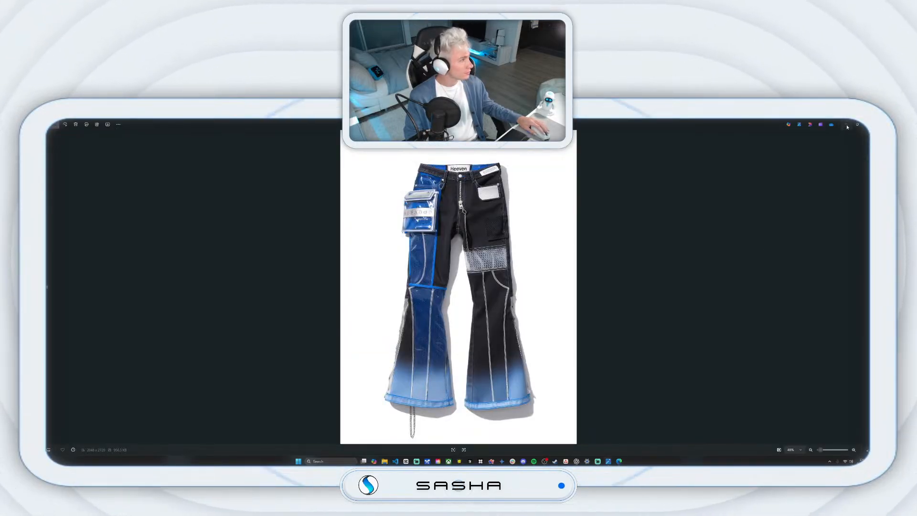
key("Right")
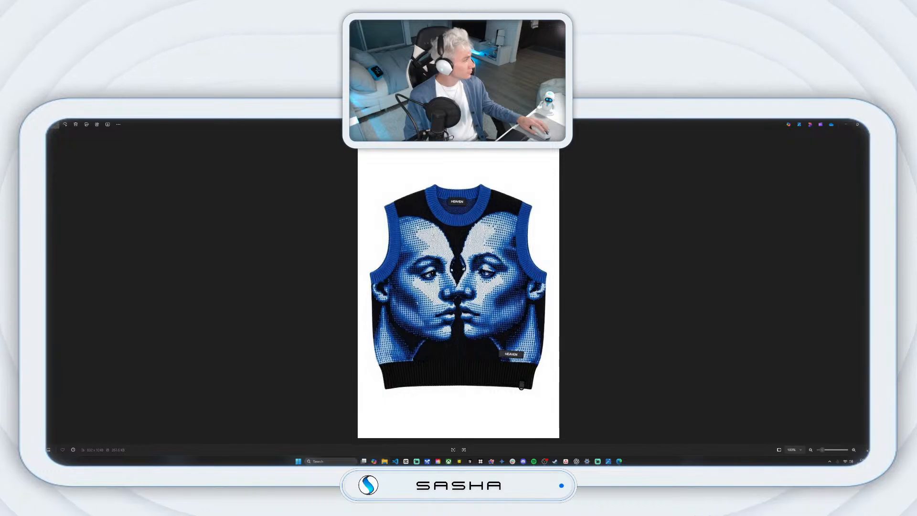
key("Left")
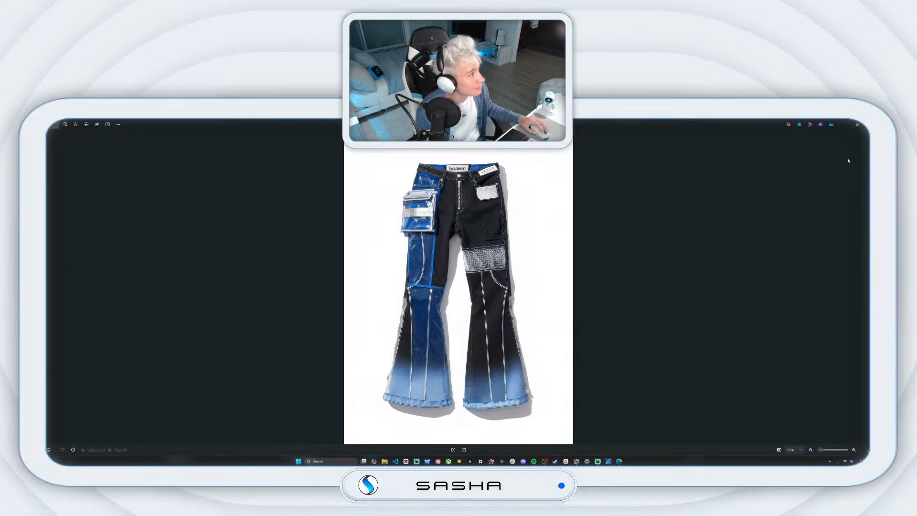
key("Right")
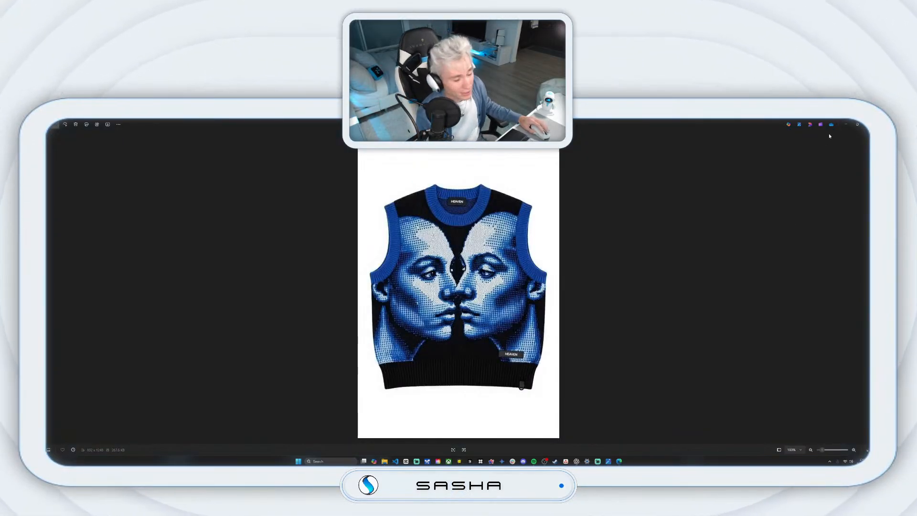
key("Right")
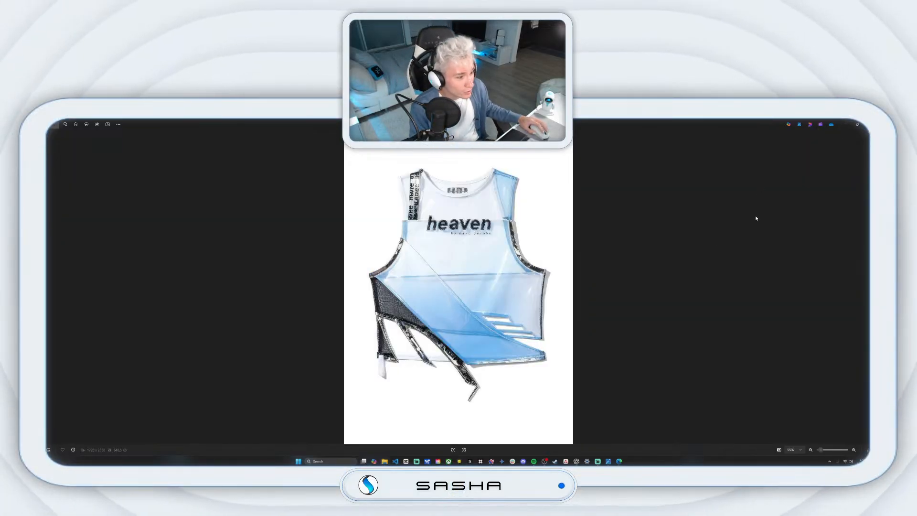
left_click(845, 125)
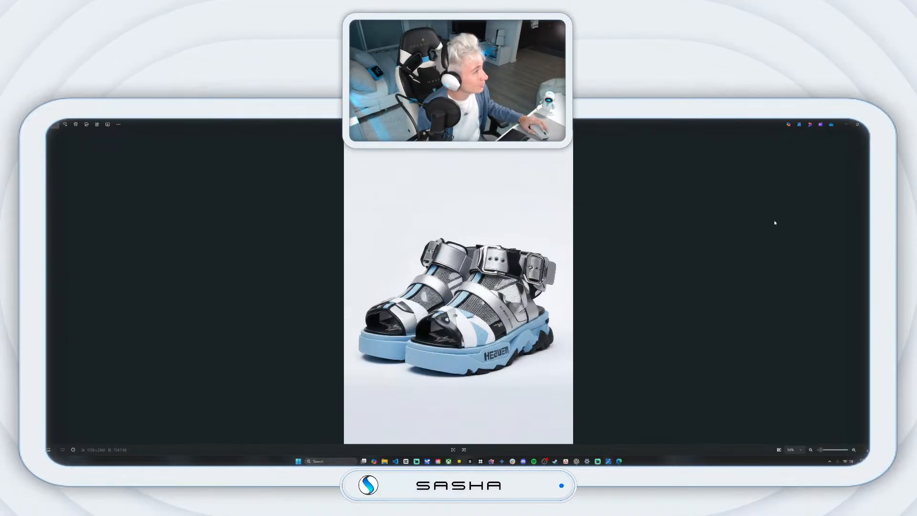
left_click(843, 126)
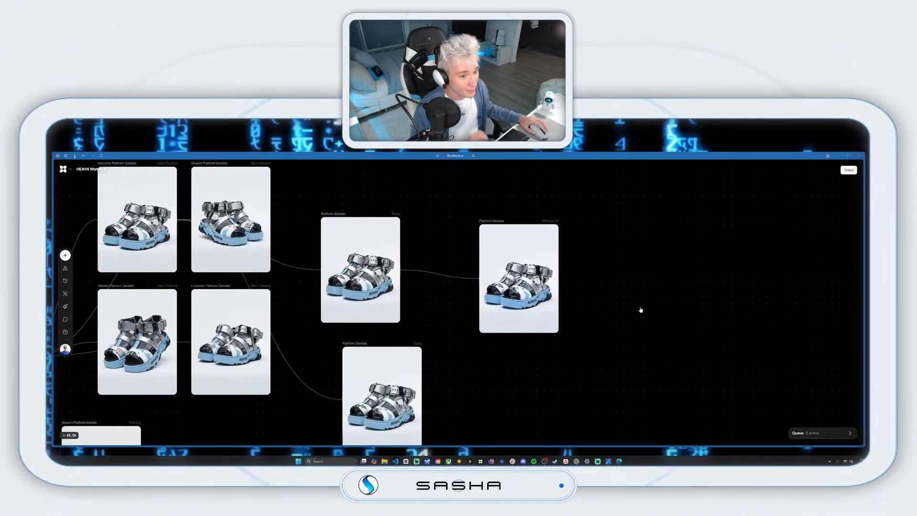
Look back over the platform sandals and patchwork shorts variations in the HEAVN Workflow.
scroll(628, 269, "down", 4)
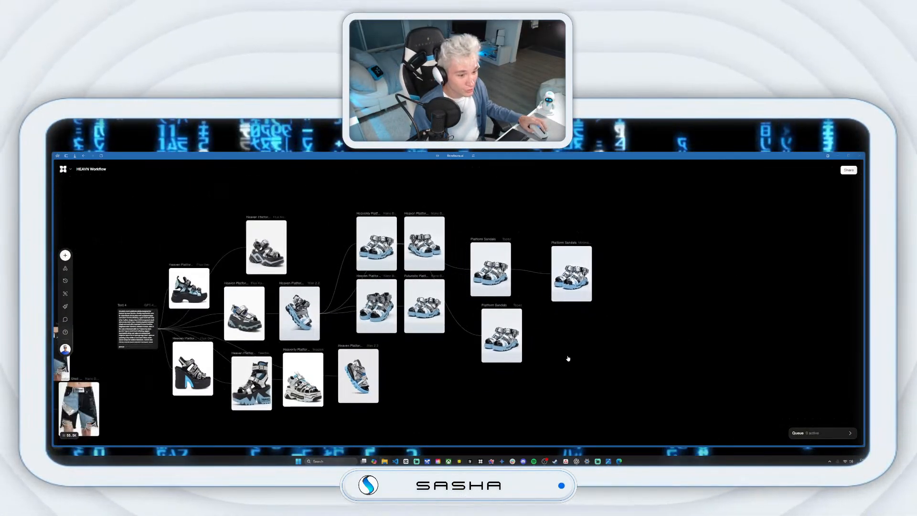
left_click_drag(569, 360, 713, 286)
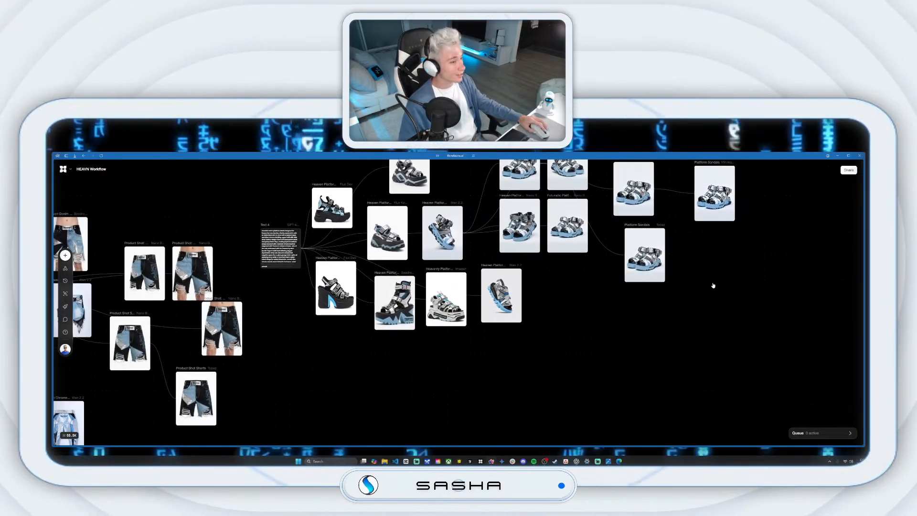
left_click_drag(527, 380, 718, 342)
left_click_drag(557, 325, 696, 313)
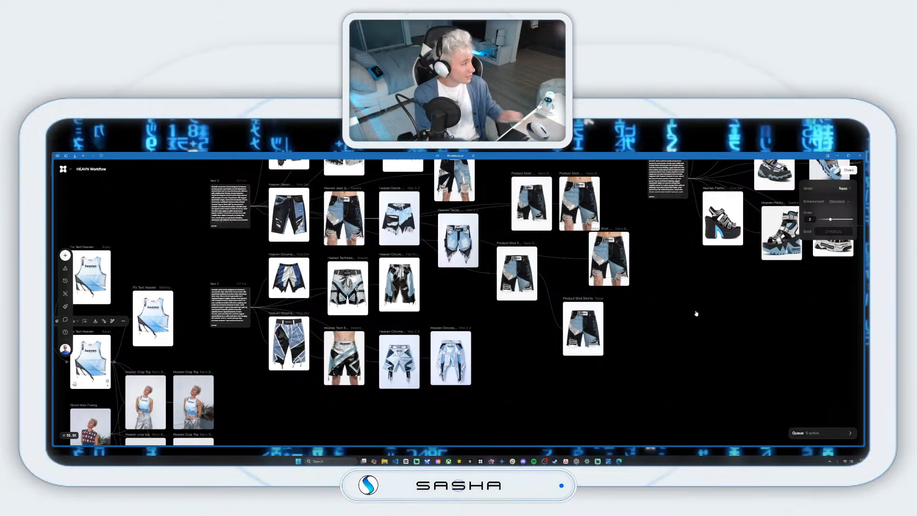